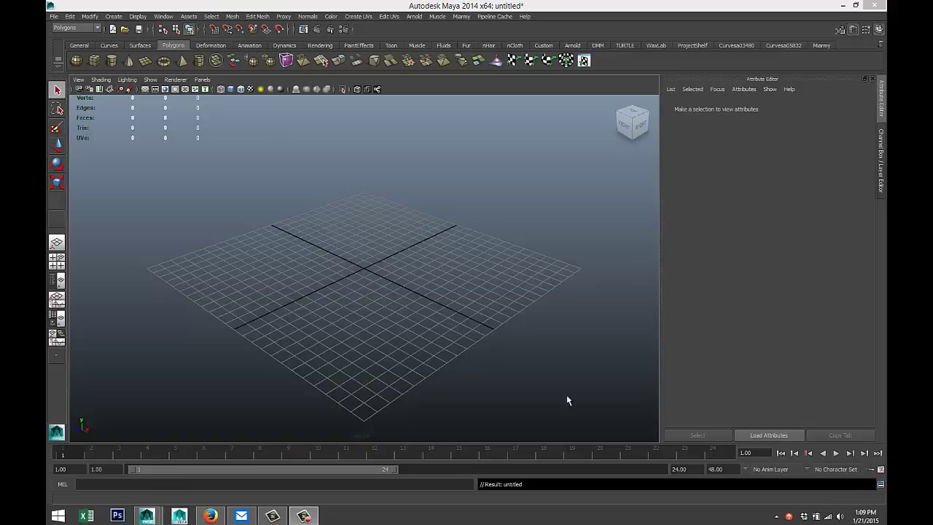
Import ammo box.jpg from the Desktop as an image plane in the front view
{"action": "mouse_move", "coordinate": [433, 379]}
{"action": "left_mouse_down", "text": "alt"}
{"action": "mouse_move", "coordinate": [452, 371]}
{"action": "mouse_move", "coordinate": [445, 381]}
{"action": "left_mouse_up", "text": "alt"}
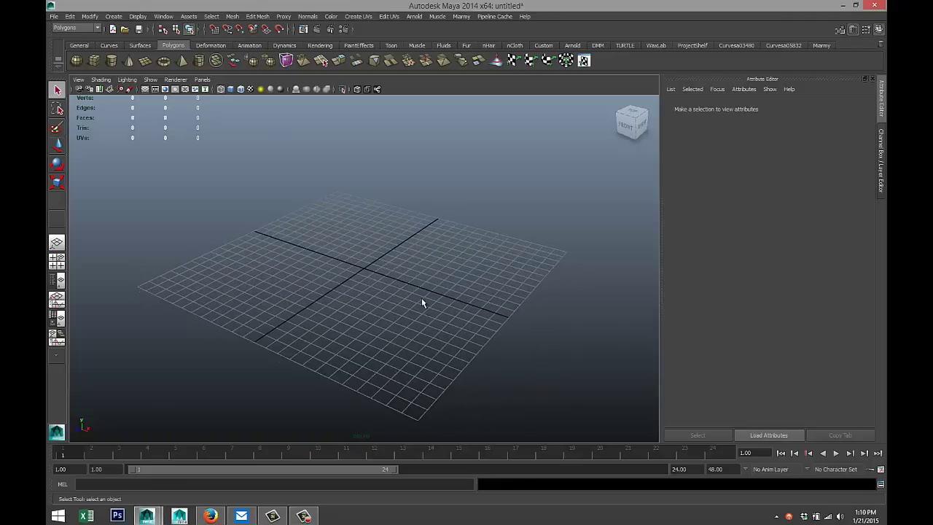
{"action": "left_click_drag", "start_coordinate": [422, 298], "coordinate": [358, 324], "text": "alt"}
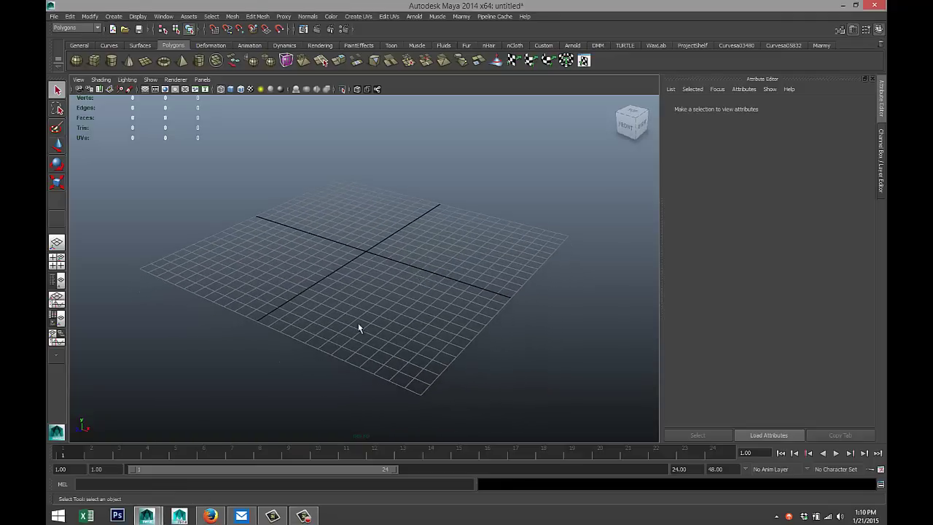
{"action": "left_click", "coordinate": [58, 261]}
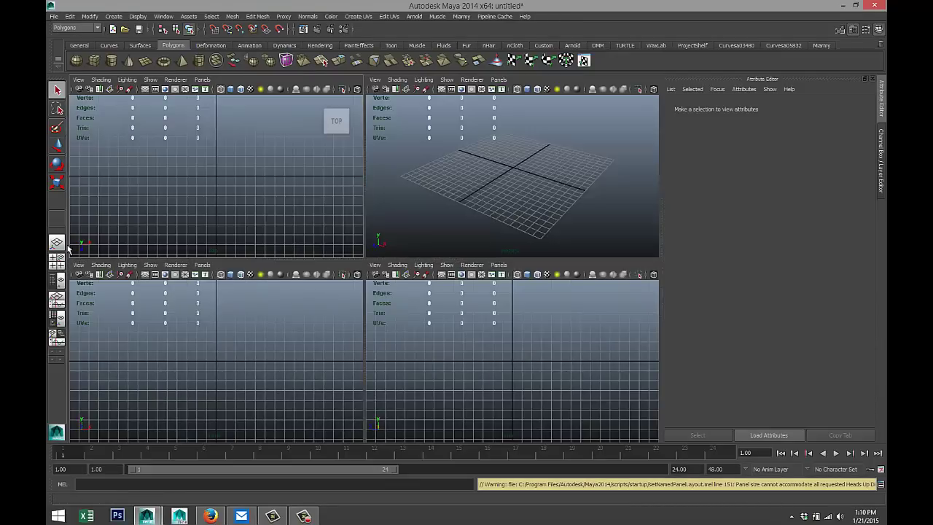
{"action": "left_click", "coordinate": [78, 265]}
{"action": "mouse_move", "coordinate": [174, 428]}
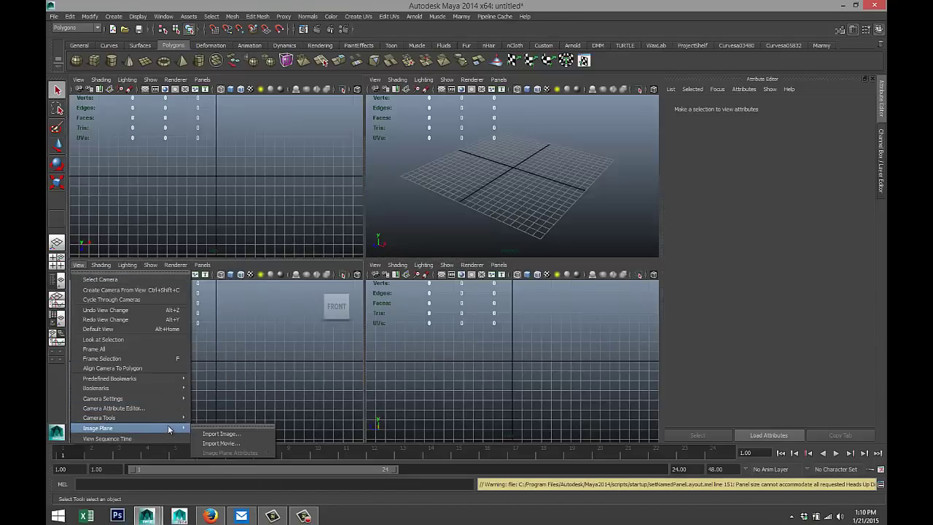
{"action": "left_click", "coordinate": [235, 434]}
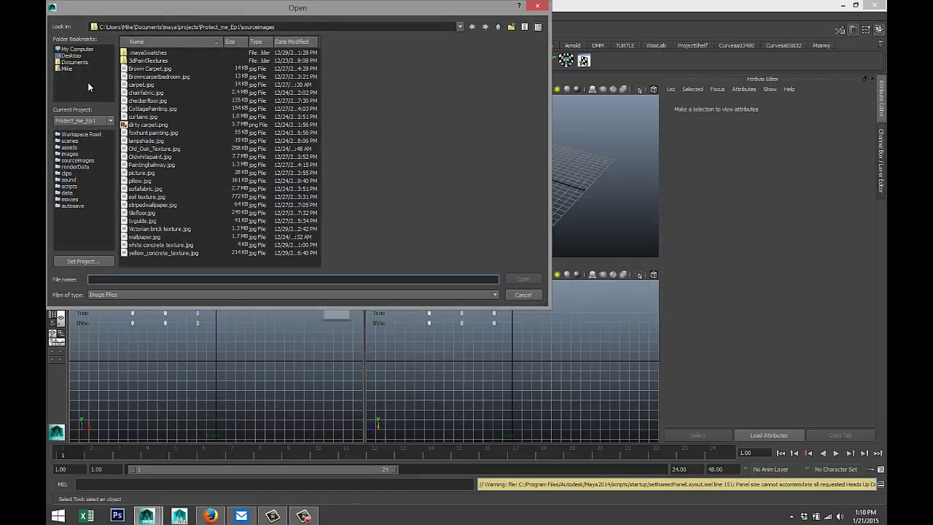
{"action": "left_click", "coordinate": [72, 55]}
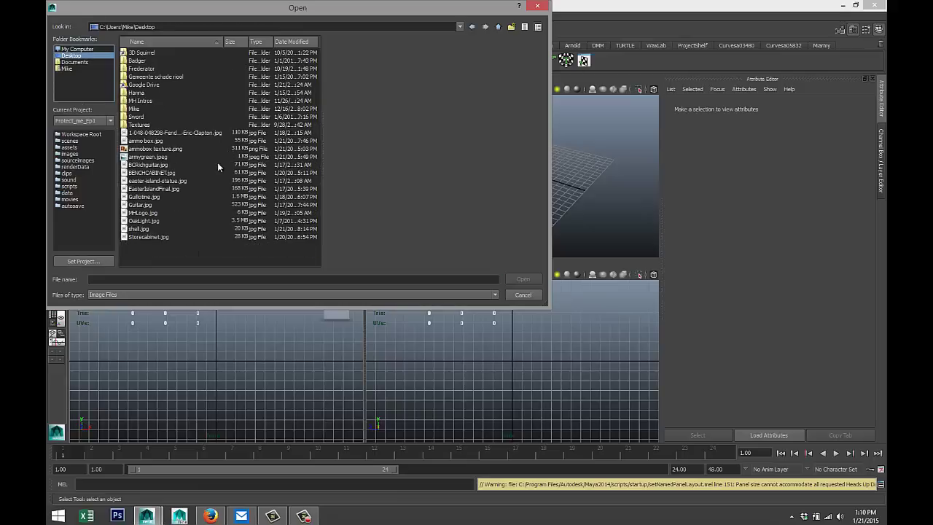
{"action": "left_click", "coordinate": [152, 148]}
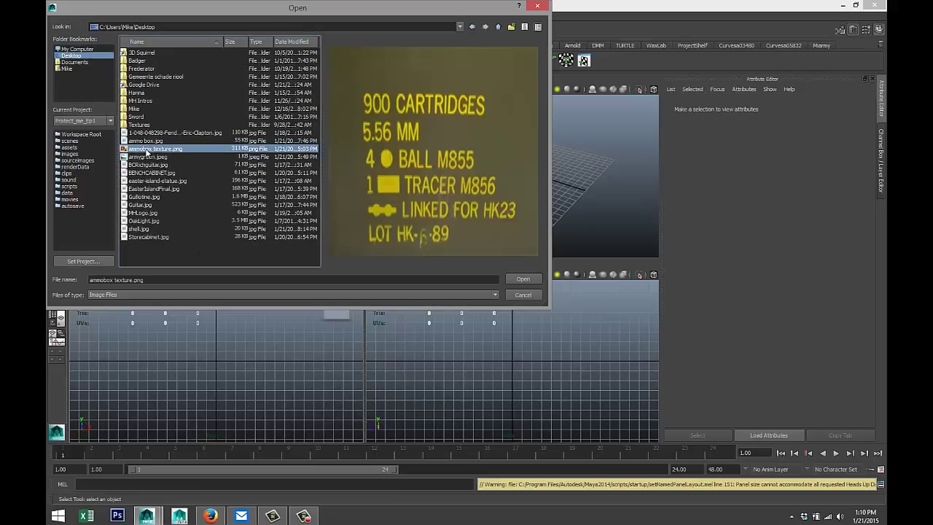
{"action": "left_click", "coordinate": [147, 141]}
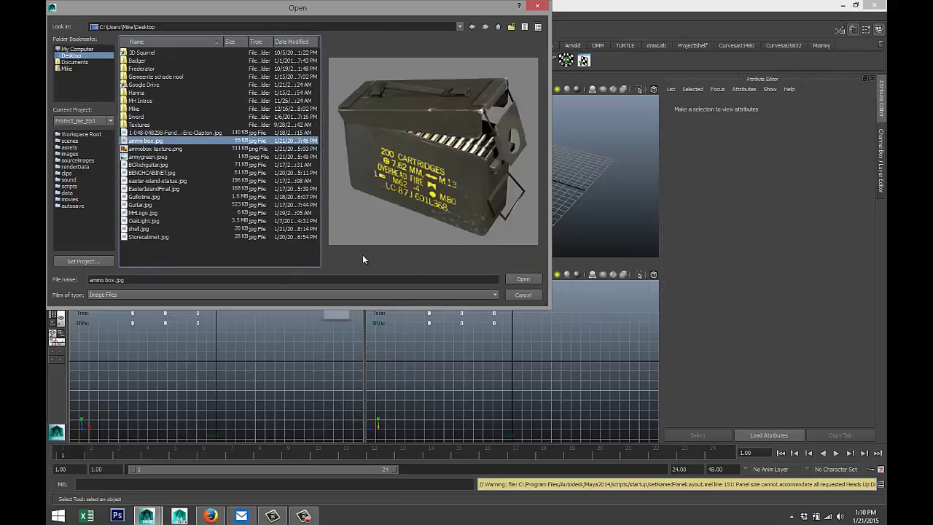
{"action": "left_click", "coordinate": [526, 281]}
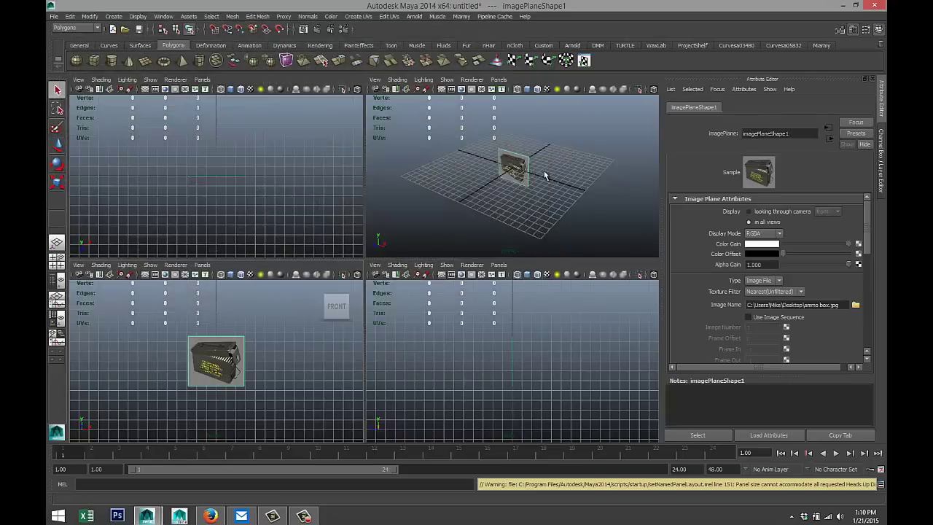
Scale the ammo box image plane up uniformly in the perspective view to several times its size
{"action": "key", "text": "space"}
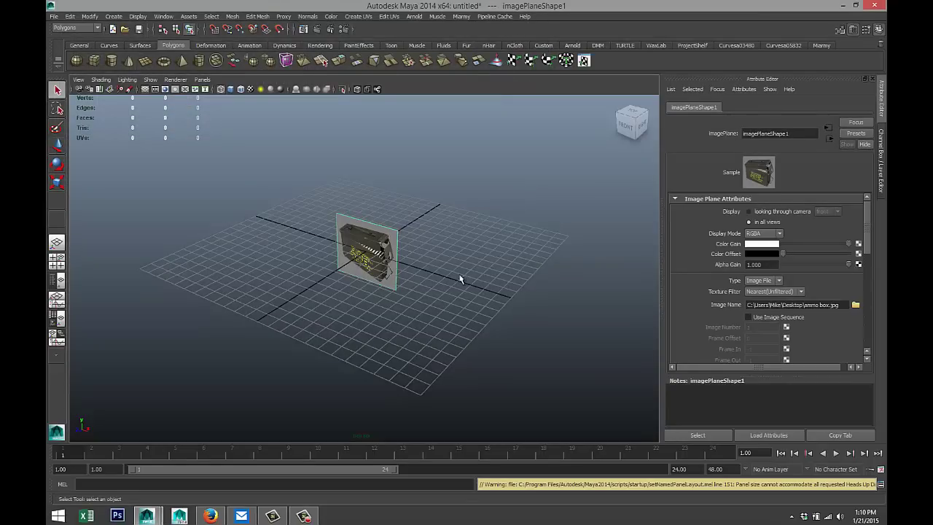
{"action": "key", "text": "r"}
{"action": "left_click_drag", "start_coordinate": [366, 252], "coordinate": [423, 276]}
{"action": "left_click_drag", "start_coordinate": [317, 303], "coordinate": [389, 318], "text": "alt"}
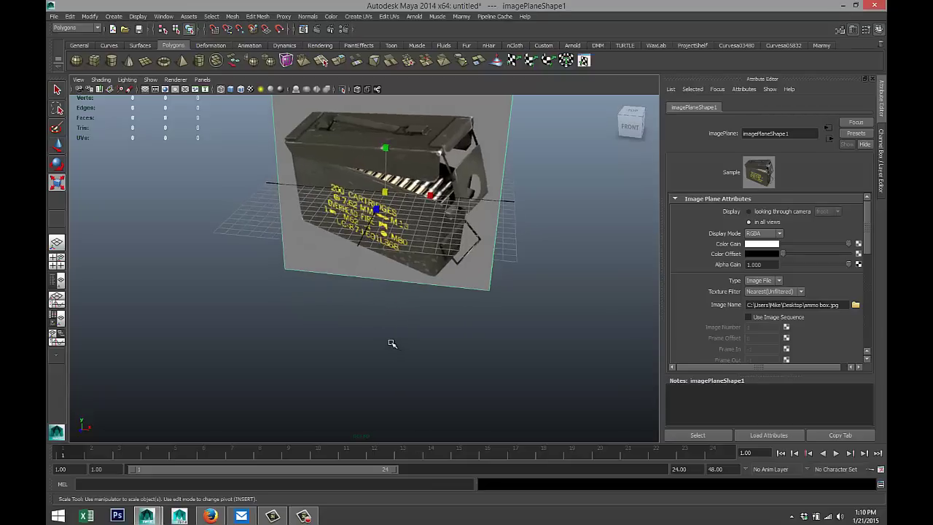
Create a long rectangular polygon cube in front of the reference image and display it shaded
{"action": "left_click", "coordinate": [94, 61]}
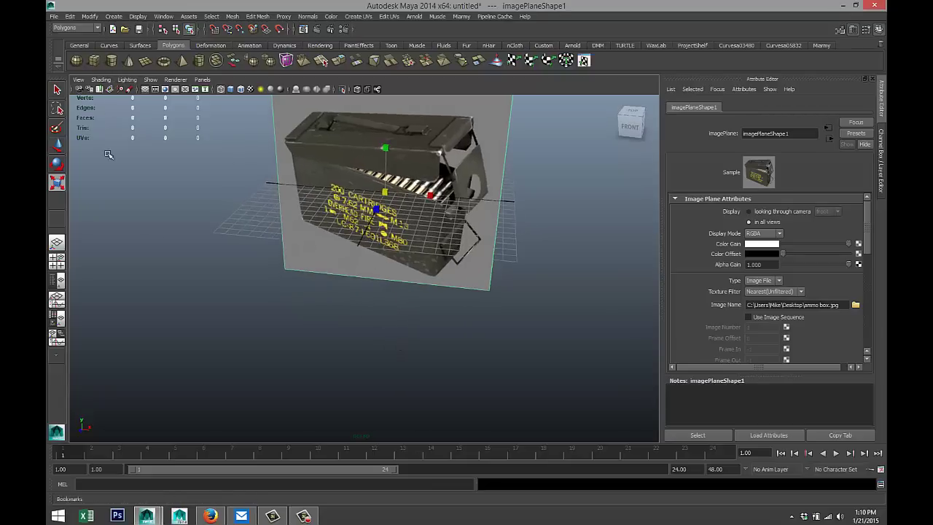
{"action": "left_click_drag", "start_coordinate": [205, 339], "coordinate": [423, 238]}
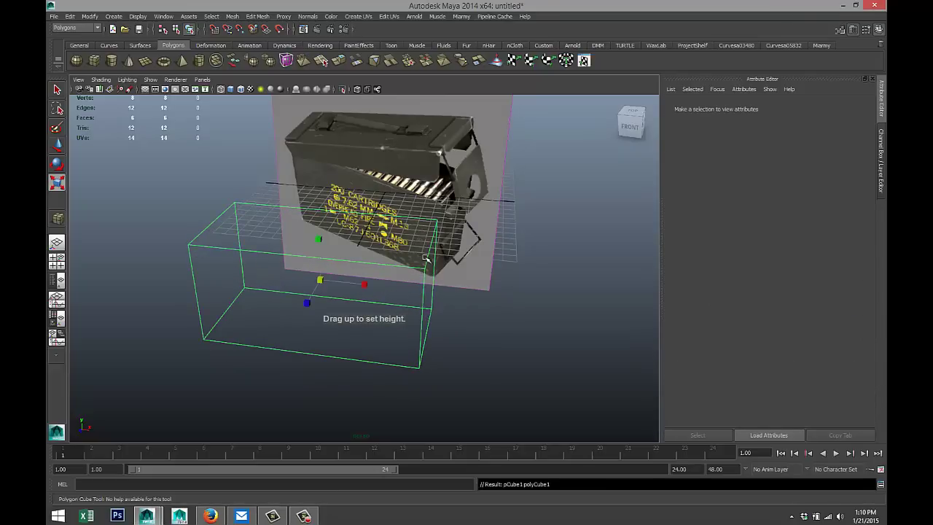
{"action": "key", "text": "5"}
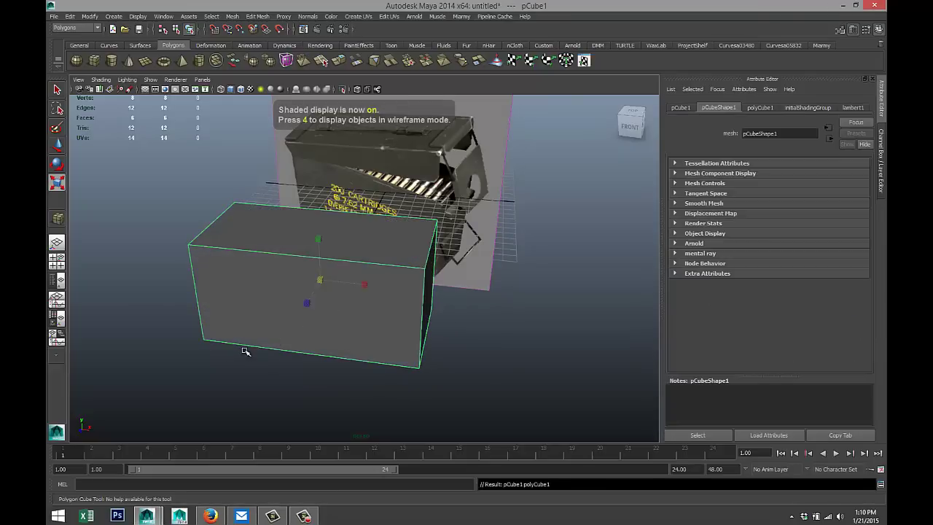
Shade the front view and move the cube straight down over the lower half of the reference image
{"action": "mouse_move", "coordinate": [248, 349]}
{"action": "left_mouse_down", "text": "alt"}
{"action": "mouse_move", "coordinate": [264, 343]}
{"action": "mouse_move", "coordinate": [92, 302]}
{"action": "left_mouse_up", "text": "alt"}
{"action": "left_click", "coordinate": [56, 259]}
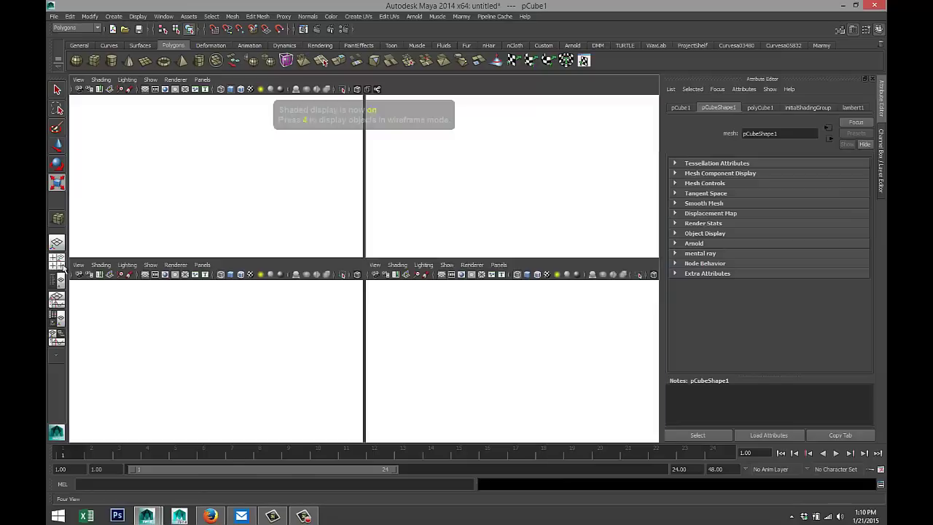
{"action": "key", "text": "space"}
{"action": "scroll", "coordinate": [408, 307], "scroll_direction": "down", "scroll_amount": 2}
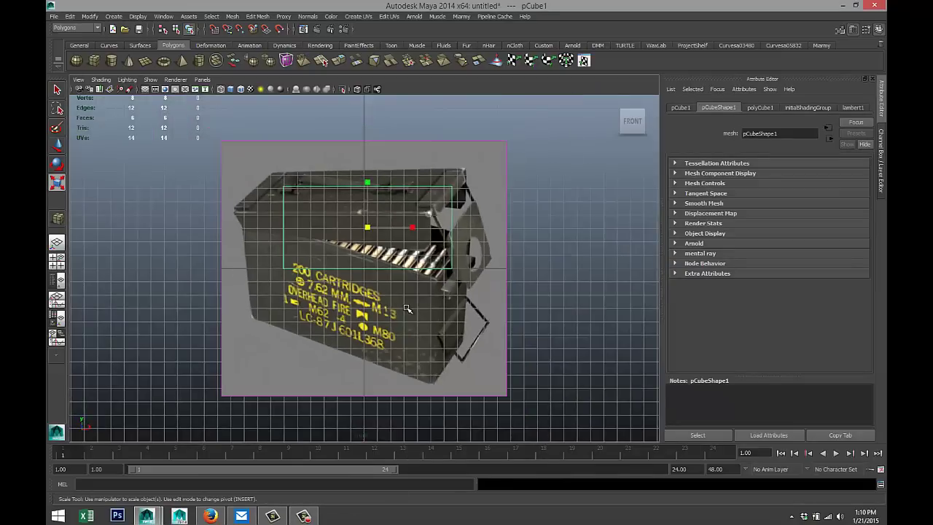
{"action": "key", "text": "5"}
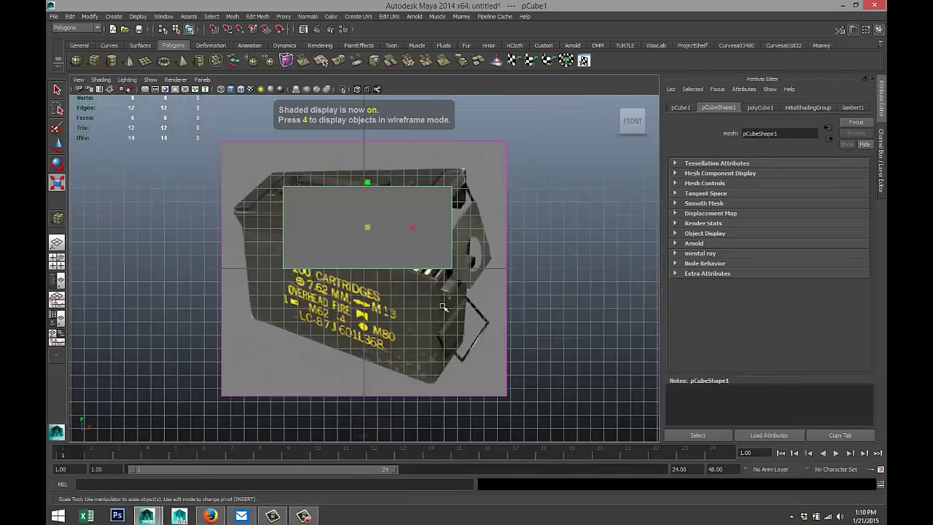
{"action": "key", "text": "w"}
{"action": "left_click_drag", "start_coordinate": [371, 198], "coordinate": [371, 280]}
Scale the cube in the front view to about 1.497 in width and 1.620 in height to cover the box body
{"action": "key", "text": "r"}
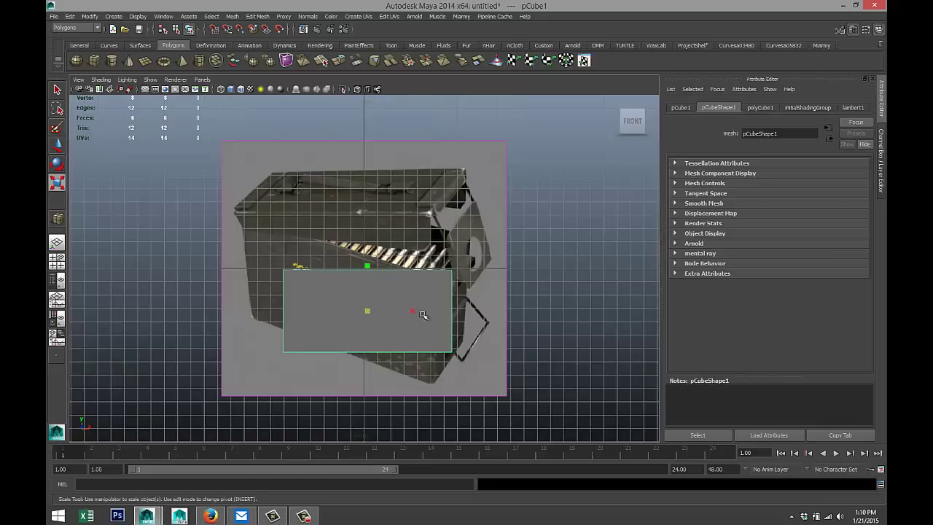
{"action": "left_click_drag", "start_coordinate": [413, 312], "coordinate": [435, 317]}
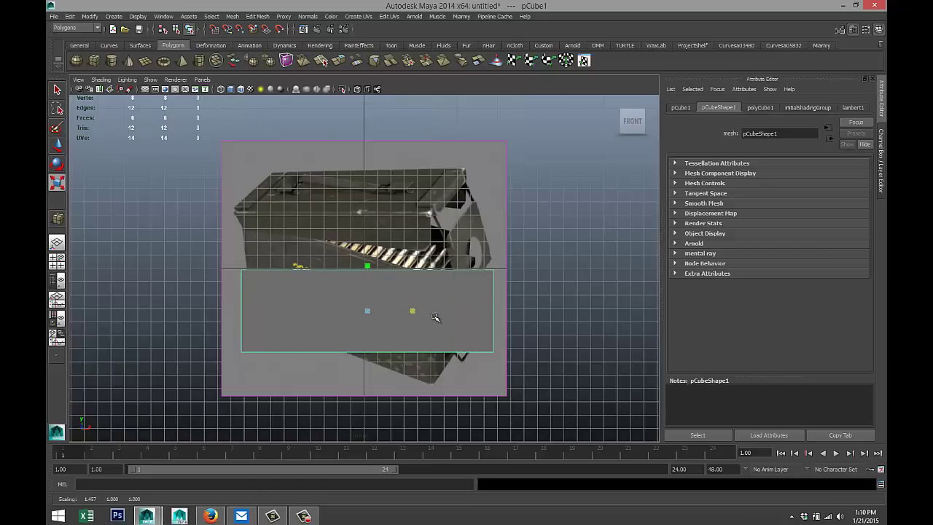
{"action": "left_click_drag", "start_coordinate": [368, 266], "coordinate": [370, 239]}
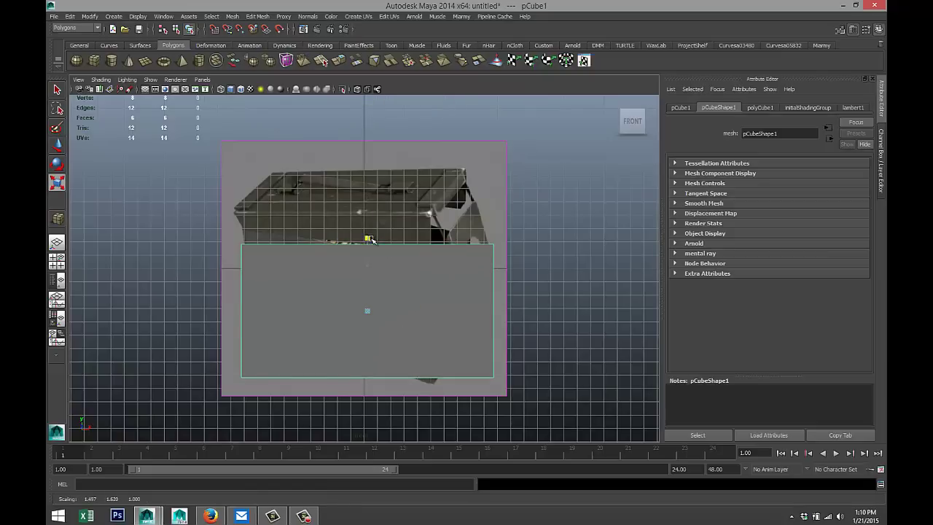
Scale the cube's depth to about 1.253 in the perspective view
{"action": "left_click", "coordinate": [57, 261]}
{"action": "key", "text": "space"}
{"action": "left_click_drag", "start_coordinate": [495, 249], "coordinate": [273, 341], "text": "alt"}
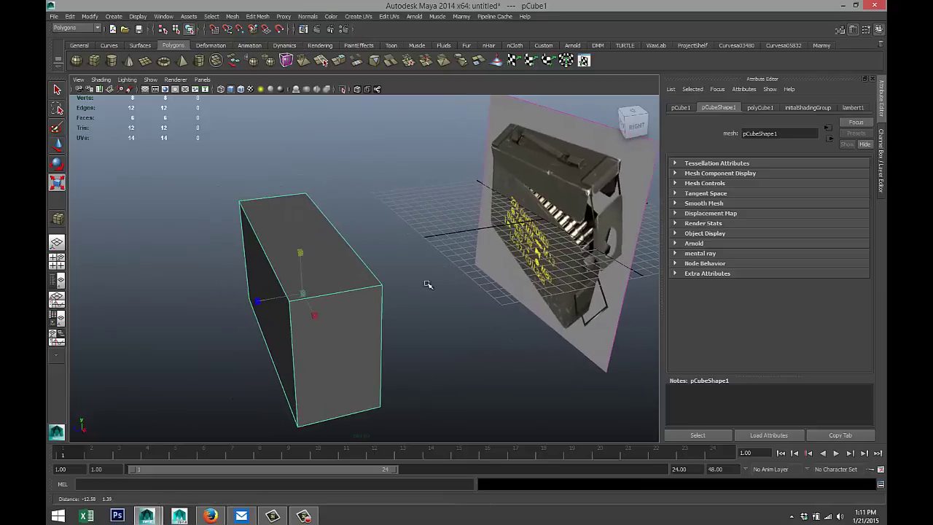
{"action": "left_click_drag", "start_coordinate": [258, 303], "coordinate": [249, 303]}
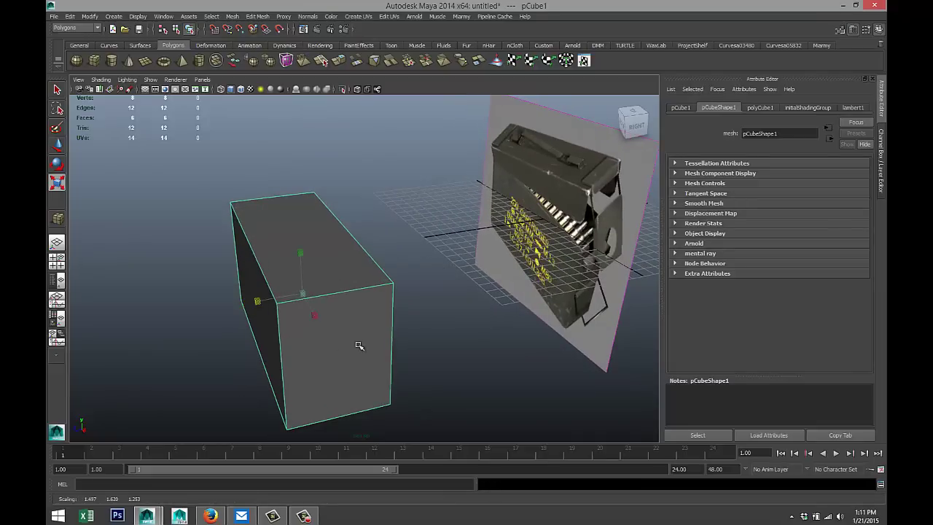
Delete the top face of the cube to open the box
{"action": "left_click_drag", "start_coordinate": [397, 351], "coordinate": [380, 286], "text": "alt"}
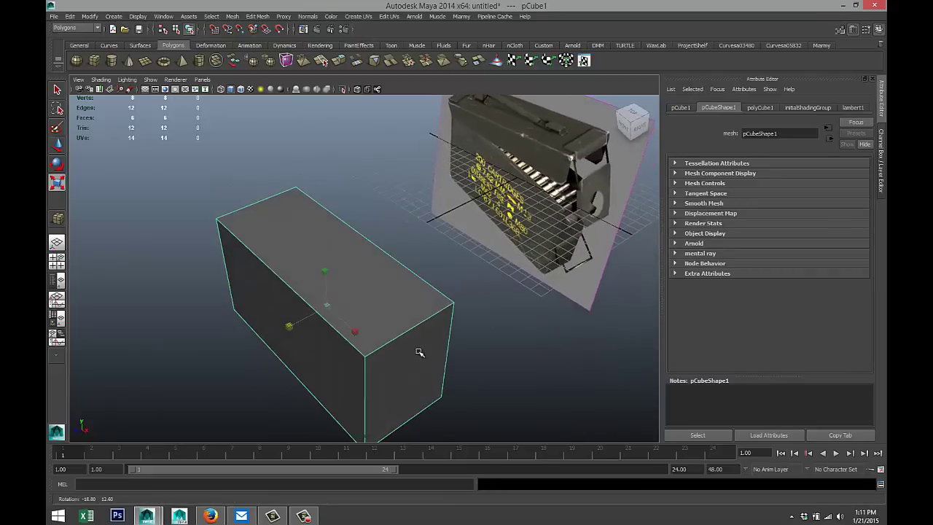
{"action": "right_click_drag", "start_coordinate": [374, 282], "coordinate": [377, 305]}
{"action": "left_click", "coordinate": [375, 284]}
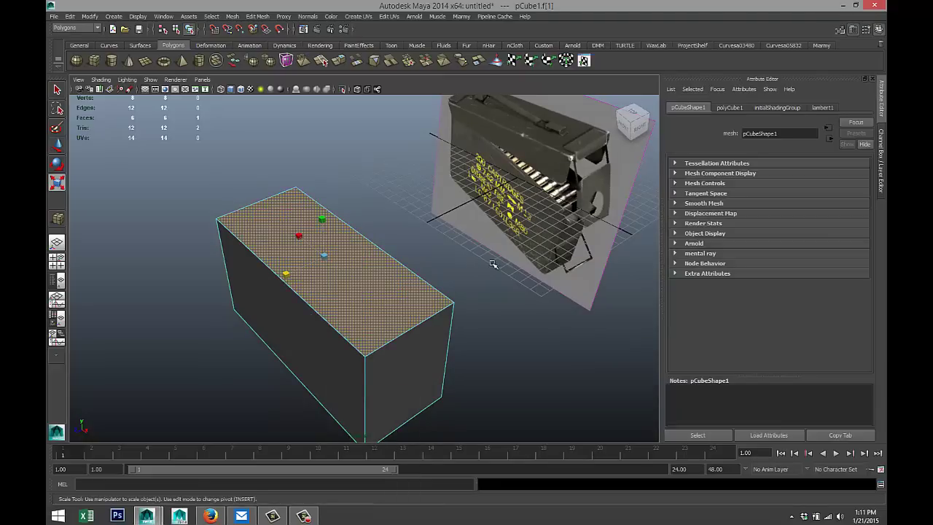
{"action": "key", "text": "Delete"}
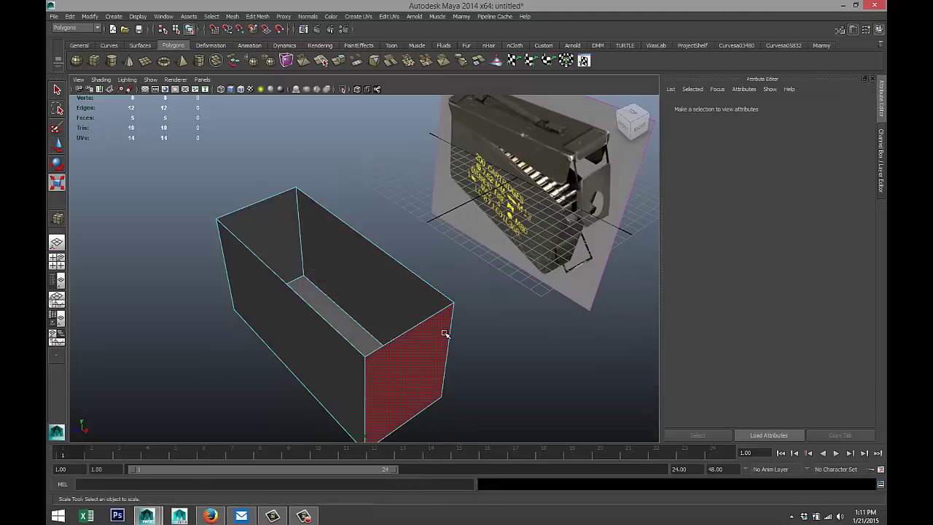
Extrude the whole open box with a thickness of 0.1 to give its walls thickness
{"action": "middle_click_drag", "start_coordinate": [445, 334], "coordinate": [443, 308], "text": "alt"}
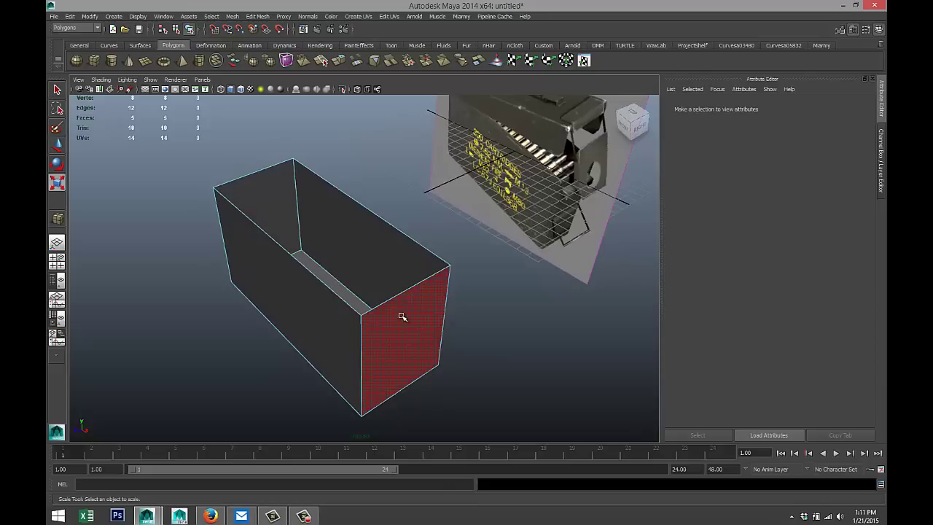
{"action": "right_click_drag", "start_coordinate": [402, 316], "coordinate": [430, 293]}
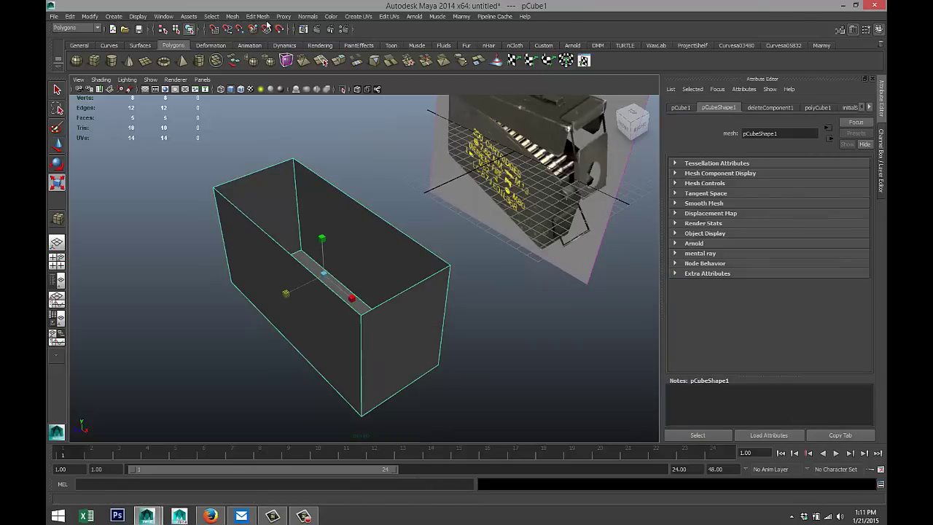
{"action": "left_click", "coordinate": [261, 17]}
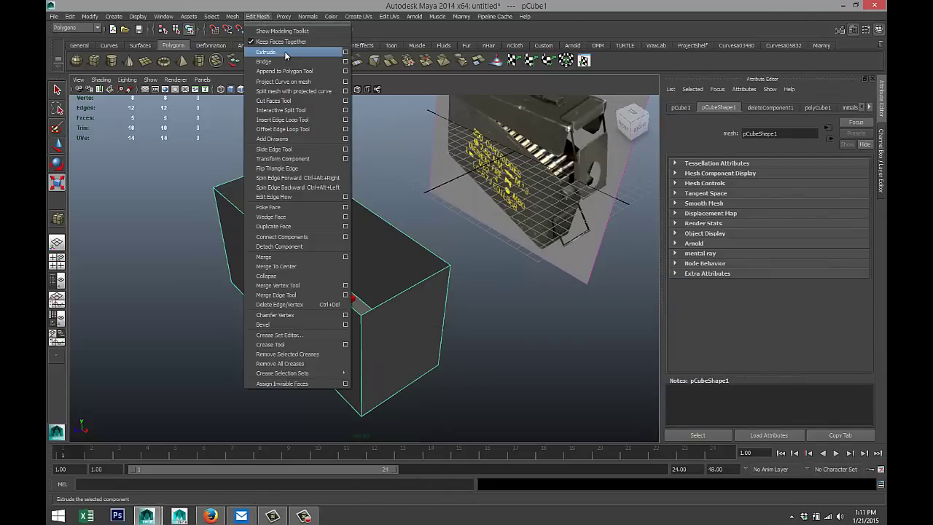
{"action": "left_click", "coordinate": [286, 55]}
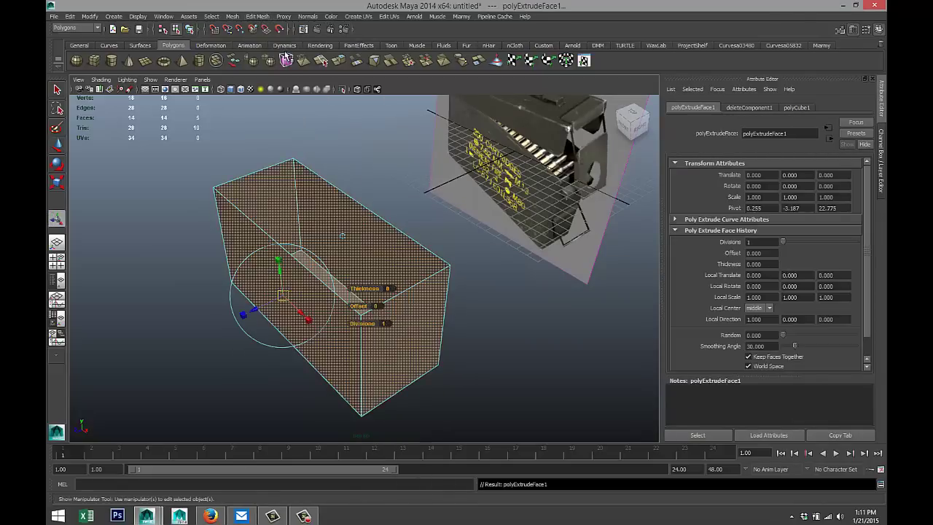
{"action": "left_click", "coordinate": [389, 290]}
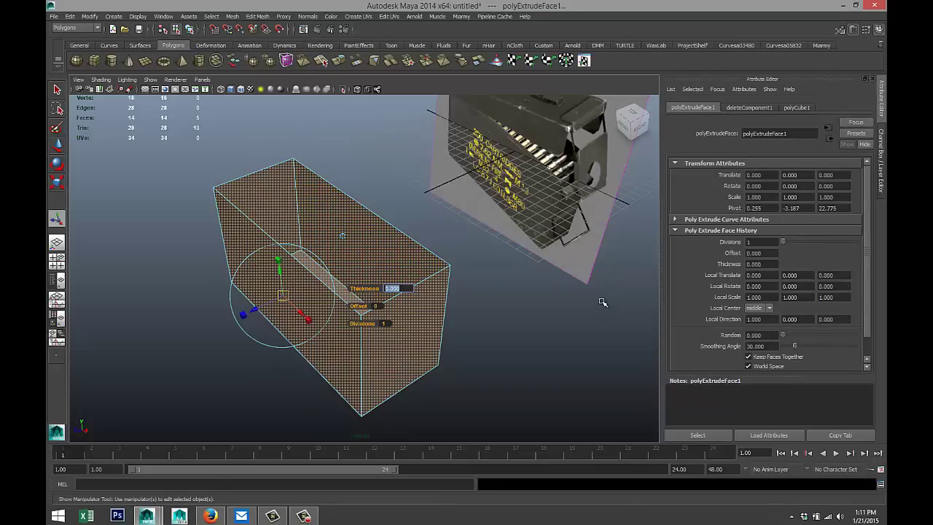
{"action": "type", "text": "0.1"}
{"action": "key", "text": "Return"}
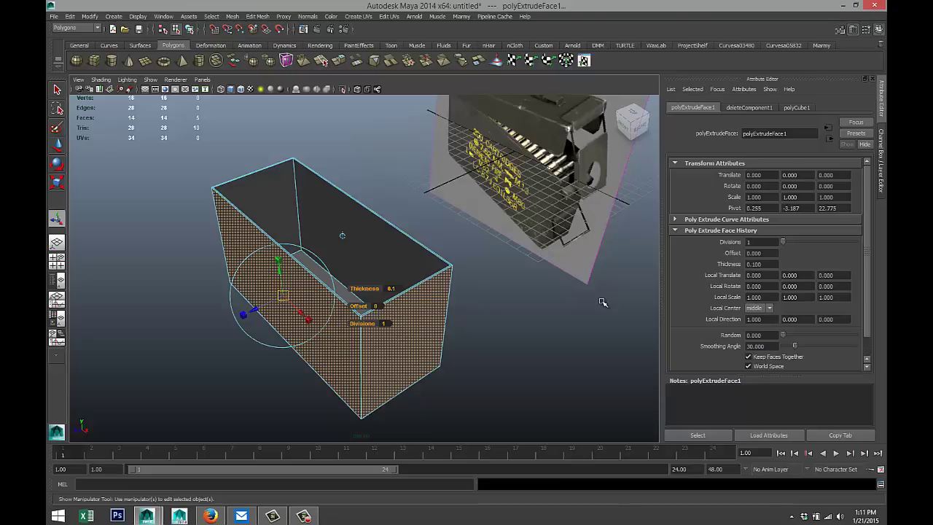
{"action": "left_click", "coordinate": [511, 342]}
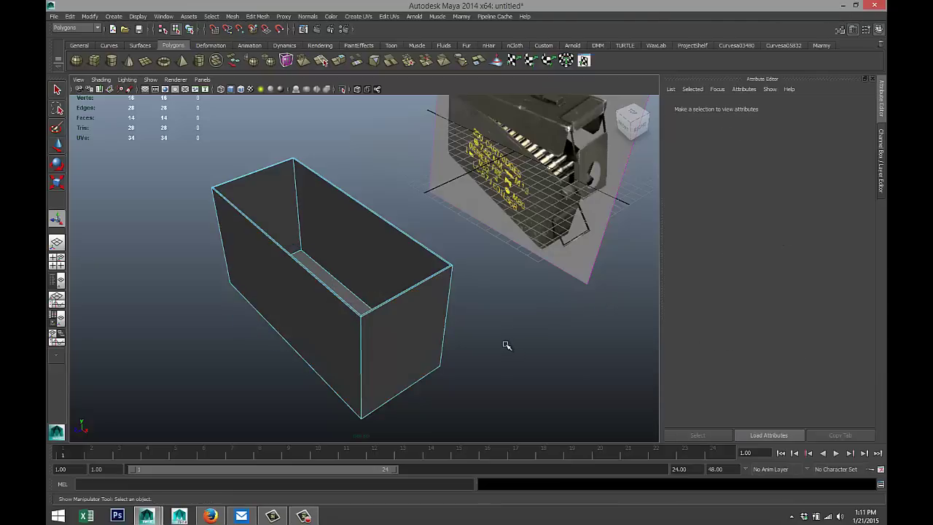
{"action": "scroll", "coordinate": [474, 348], "scroll_direction": "up", "scroll_amount": 2}
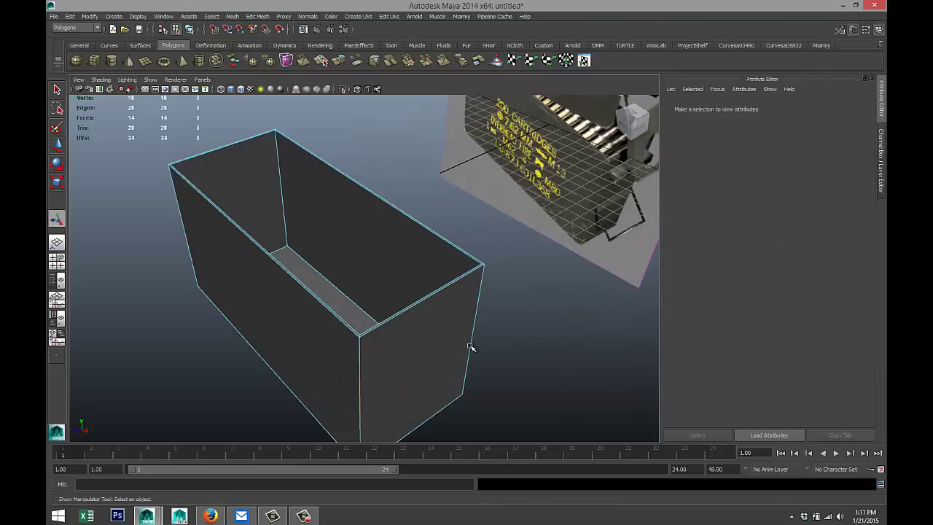
{"action": "left_click_drag", "start_coordinate": [470, 347], "coordinate": [443, 320], "text": "alt"}
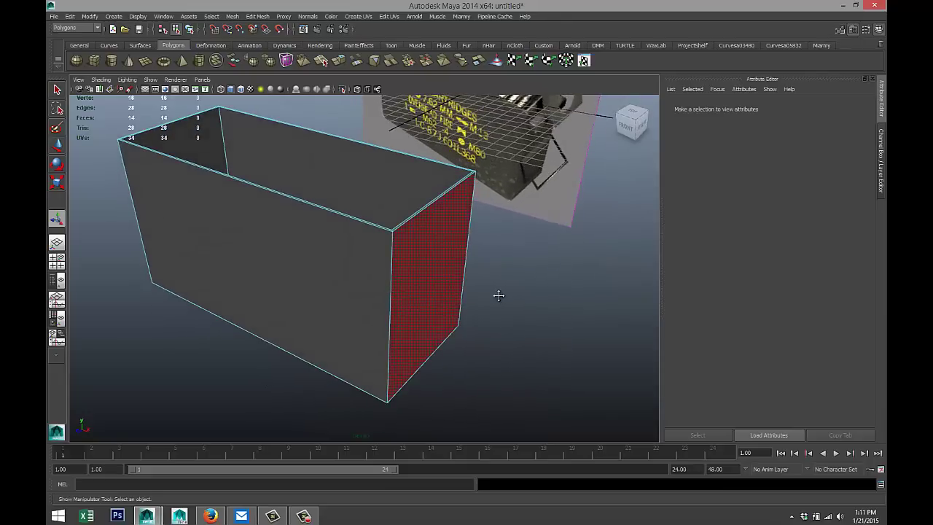
{"action": "left_click_drag", "start_coordinate": [499, 295], "coordinate": [450, 271], "text": "alt"}
{"action": "scroll", "coordinate": [467, 271], "scroll_direction": "up", "scroll_amount": 4}
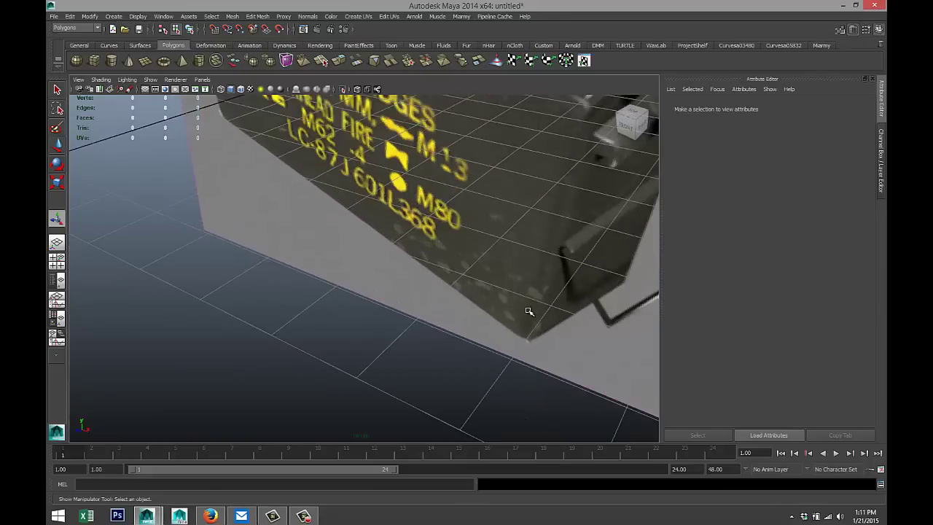
Bevel the four outer vertical corner edges and the four outer bottom edges of the box
{"action": "scroll", "coordinate": [539, 273], "scroll_direction": "down", "scroll_amount": 5}
{"action": "left_click_drag", "start_coordinate": [356, 339], "coordinate": [460, 204], "text": "alt"}
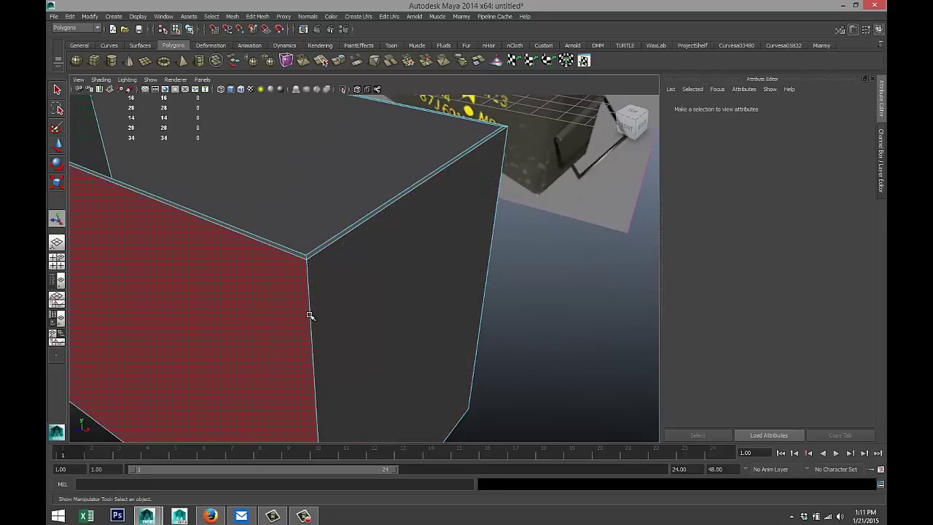
{"action": "right_click_drag", "start_coordinate": [313, 314], "coordinate": [308, 271]}
{"action": "left_click", "coordinate": [307, 287]}
{"action": "left_click", "coordinate": [484, 299], "text": "shift"}
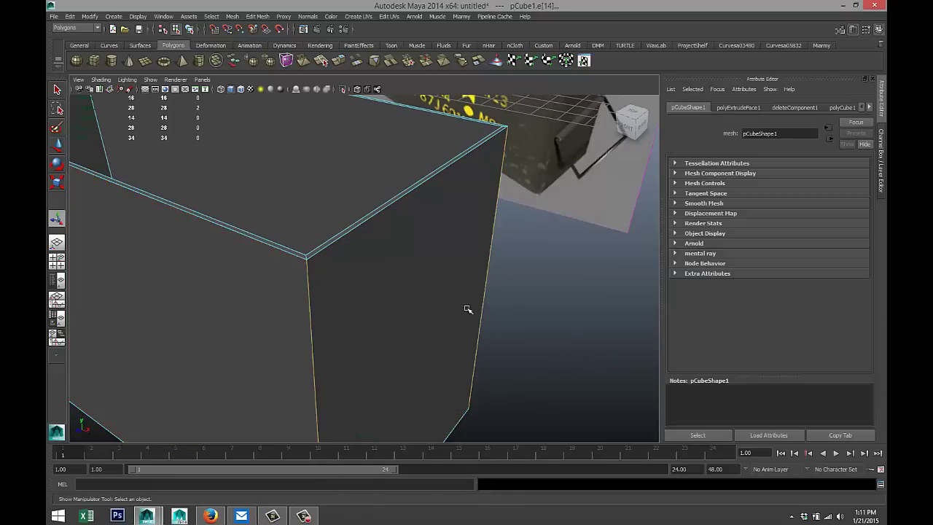
{"action": "left_click_drag", "start_coordinate": [210, 333], "coordinate": [252, 331]}
{"action": "left_click_drag", "start_coordinate": [349, 285], "coordinate": [285, 268], "text": "alt"}
{"action": "left_click", "coordinate": [283, 268], "text": "shift"}
{"action": "left_click_drag", "start_coordinate": [184, 289], "coordinate": [271, 298], "text": "alt"}
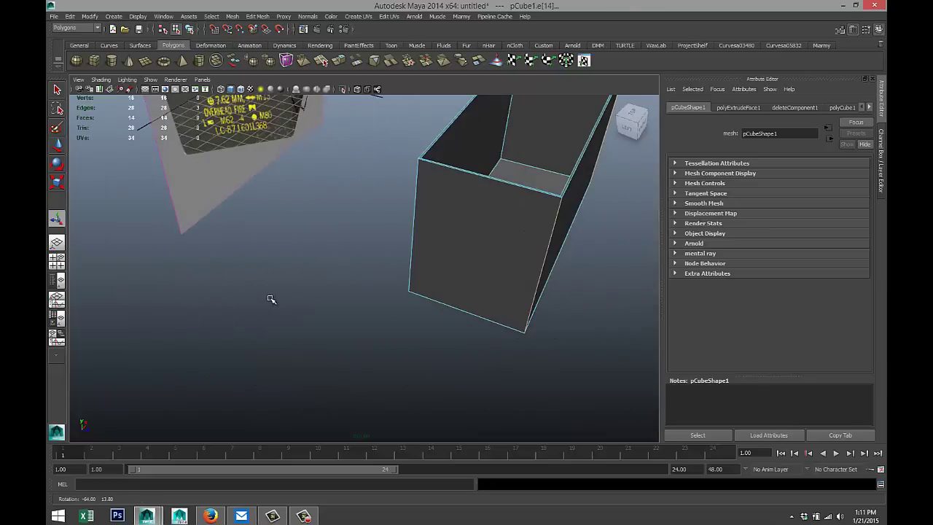
{"action": "left_click", "coordinate": [433, 300], "text": "shift"}
{"action": "left_click_drag", "start_coordinate": [437, 306], "coordinate": [489, 329], "text": "alt"}
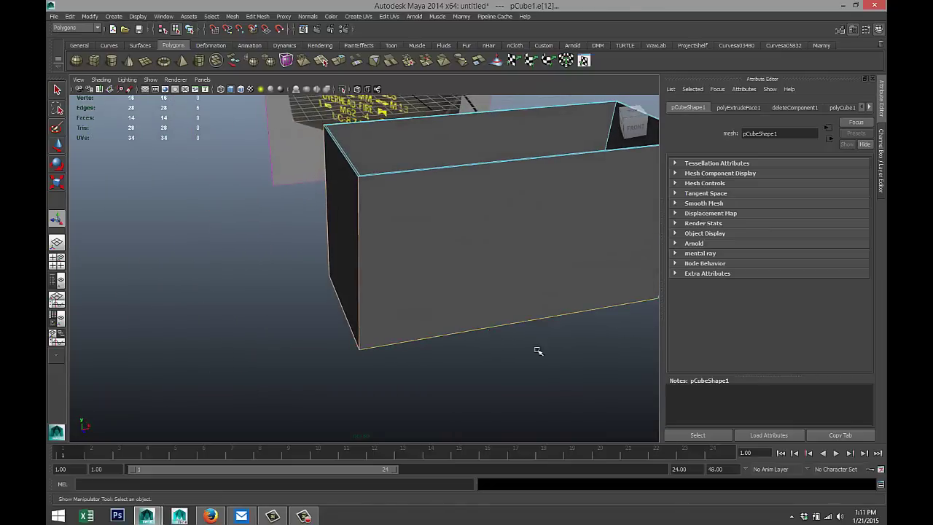
{"action": "left_click_drag", "start_coordinate": [537, 352], "coordinate": [349, 386], "text": "alt"}
{"action": "left_click", "coordinate": [333, 386], "text": "shift"}
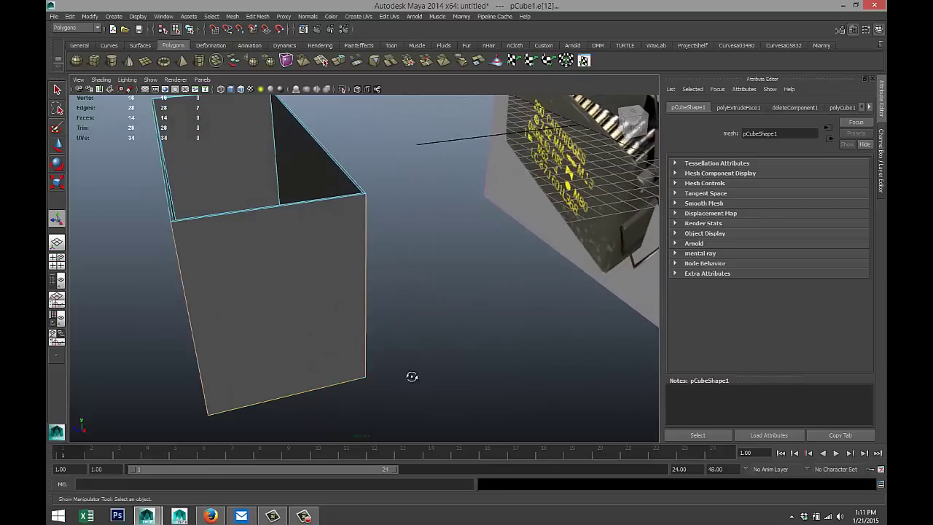
{"action": "left_click_drag", "start_coordinate": [411, 377], "coordinate": [215, 276], "text": "alt"}
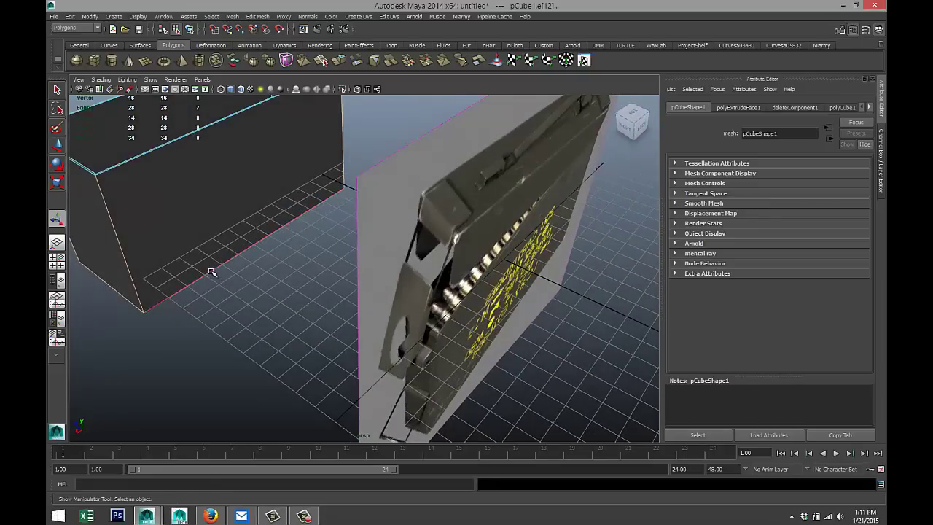
{"action": "left_click", "coordinate": [210, 268], "text": "shift"}
{"action": "left_click_drag", "start_coordinate": [131, 347], "coordinate": [341, 241], "text": "alt"}
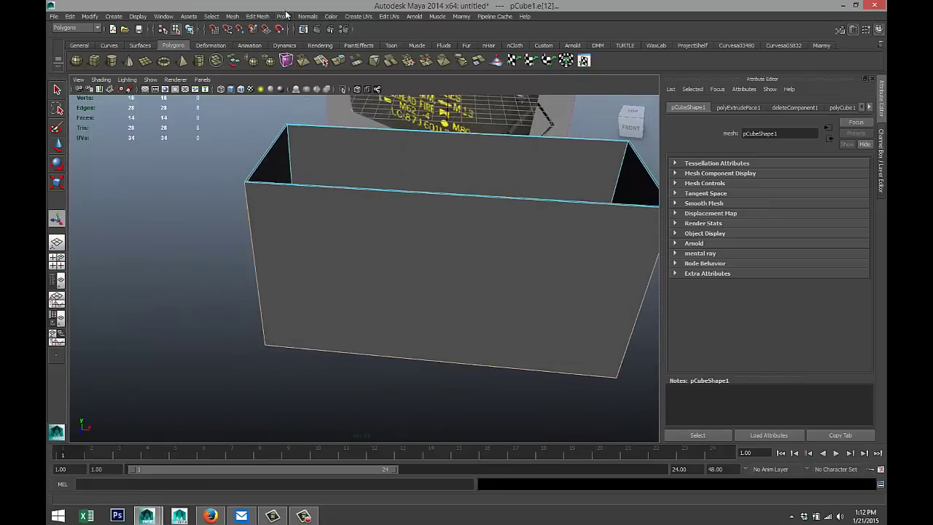
{"action": "left_click", "coordinate": [262, 18]}
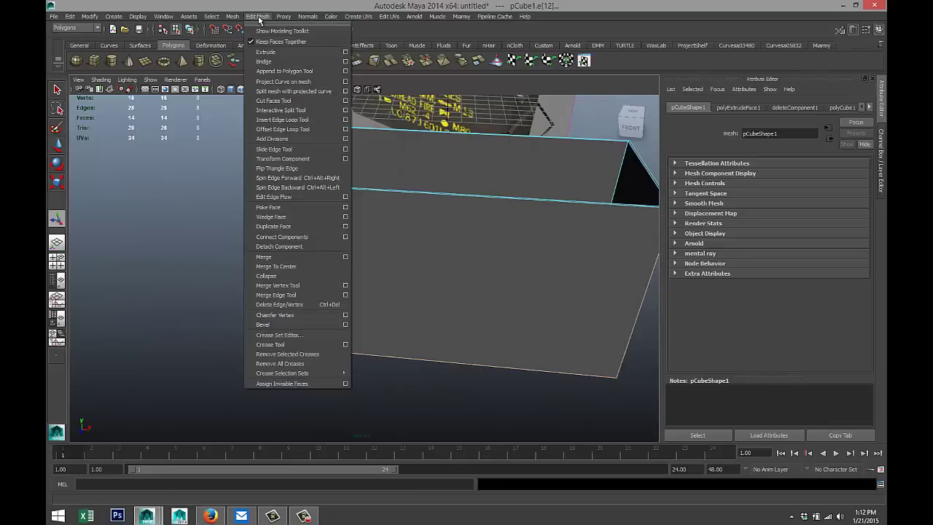
{"action": "left_click", "coordinate": [278, 325]}
Set the box bevel's offset to 0.8 and its segments to 3
{"action": "right_click_drag", "start_coordinate": [367, 318], "coordinate": [416, 318], "text": "alt"}
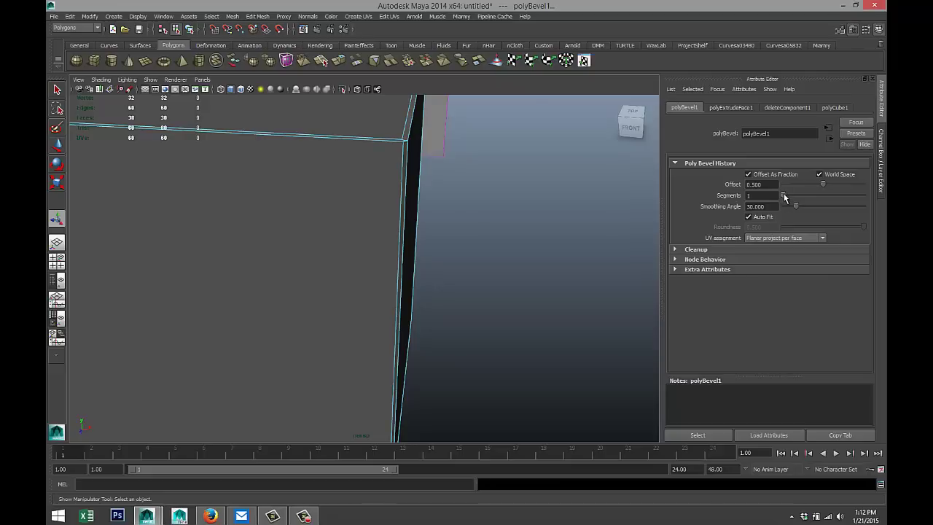
{"action": "left_click_drag", "start_coordinate": [787, 198], "coordinate": [847, 186]}
{"action": "left_click", "coordinate": [773, 184]}
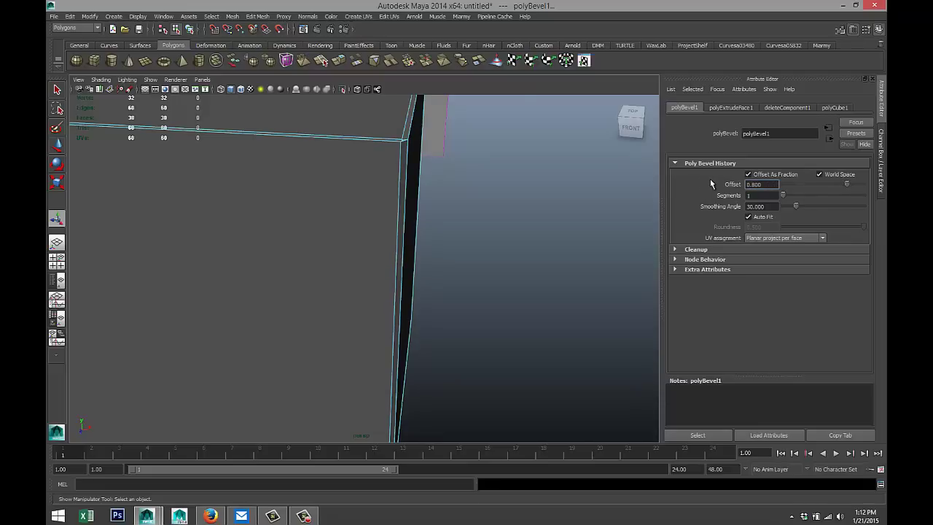
{"action": "left_click_drag", "start_coordinate": [784, 196], "coordinate": [796, 199]}
Examine the bevelled box corners against the lower corner and side bracket of the ammo box in the reference image
{"action": "right_click_drag", "start_coordinate": [559, 230], "coordinate": [461, 245], "text": "alt"}
{"action": "left_click_drag", "start_coordinate": [458, 251], "coordinate": [449, 283], "text": "alt"}
{"action": "scroll", "coordinate": [375, 296], "scroll_direction": "up", "scroll_amount": 5}
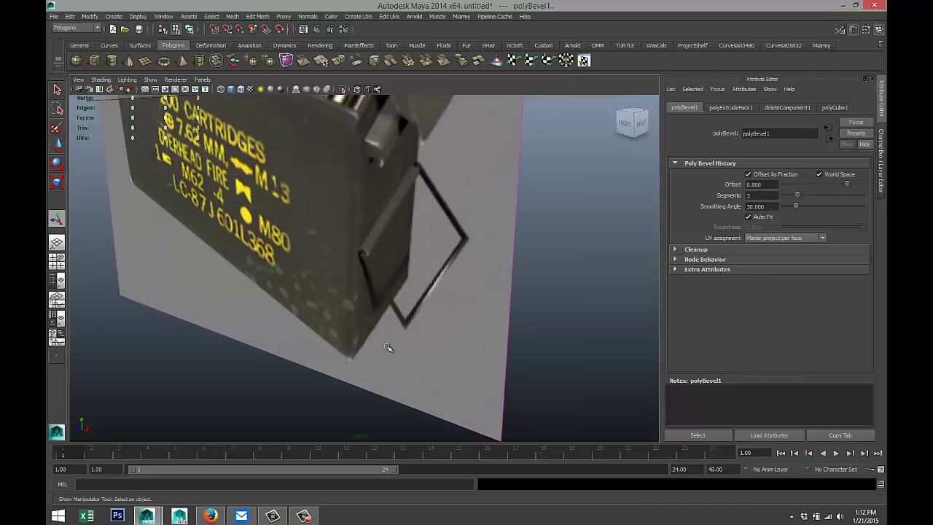
{"action": "scroll", "coordinate": [350, 325], "scroll_direction": "down", "scroll_amount": 5}
{"action": "left_click_drag", "start_coordinate": [356, 282], "coordinate": [392, 357], "text": "alt"}
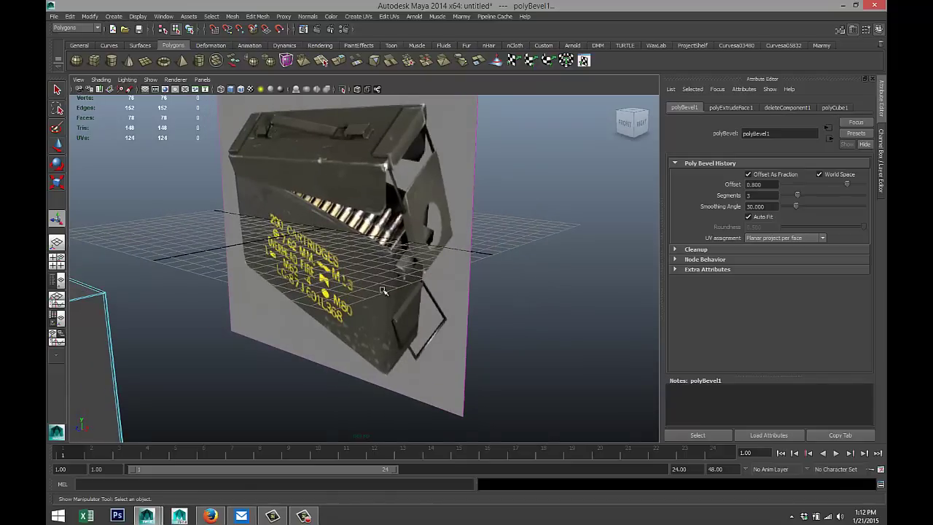
{"action": "right_click_drag", "start_coordinate": [299, 291], "coordinate": [483, 333], "text": "alt"}
{"action": "middle_click_drag", "start_coordinate": [483, 333], "coordinate": [452, 287], "text": "alt"}
{"action": "left_click_drag", "start_coordinate": [452, 286], "coordinate": [469, 254], "text": "alt"}
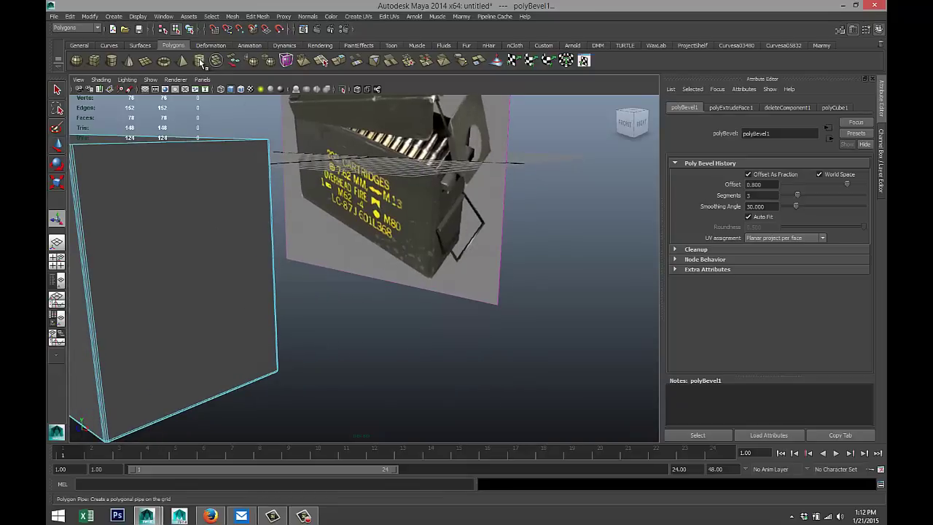
Create a polygon pipe beside the box with a radius of about 0.66 and a height of about 4.02
{"action": "left_click", "coordinate": [201, 63]}
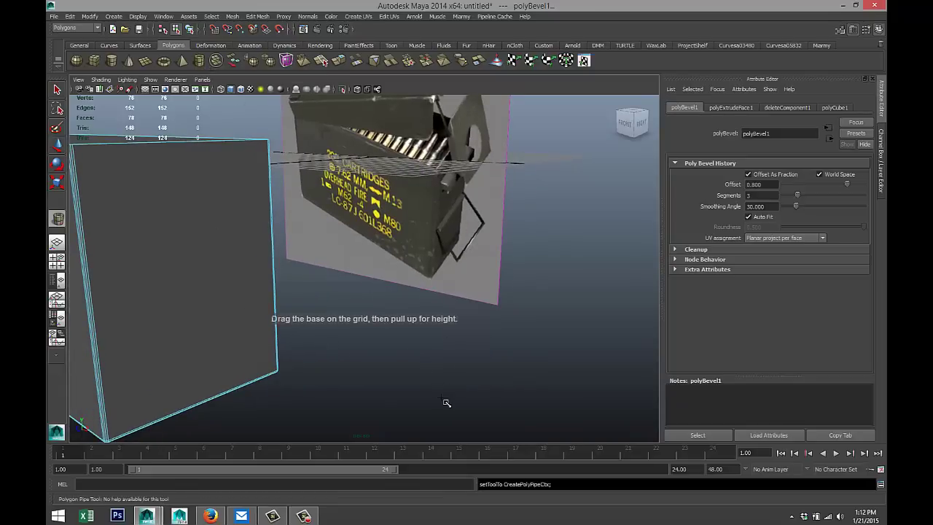
{"action": "left_click_drag", "start_coordinate": [456, 409], "coordinate": [542, 244]}
{"action": "key", "text": "r"}
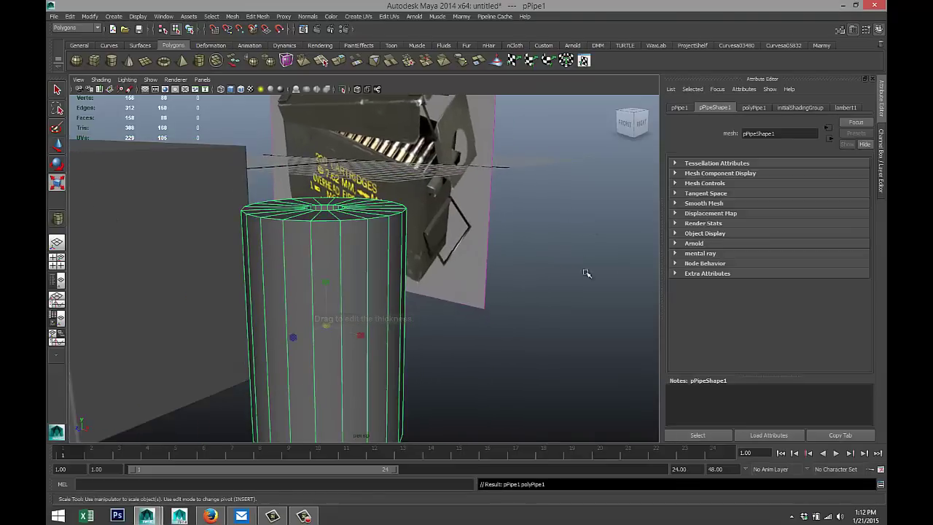
Set the pipe's thickness to 0.1 and its axis subdivisions to 40
{"action": "left_click", "coordinate": [754, 108]}
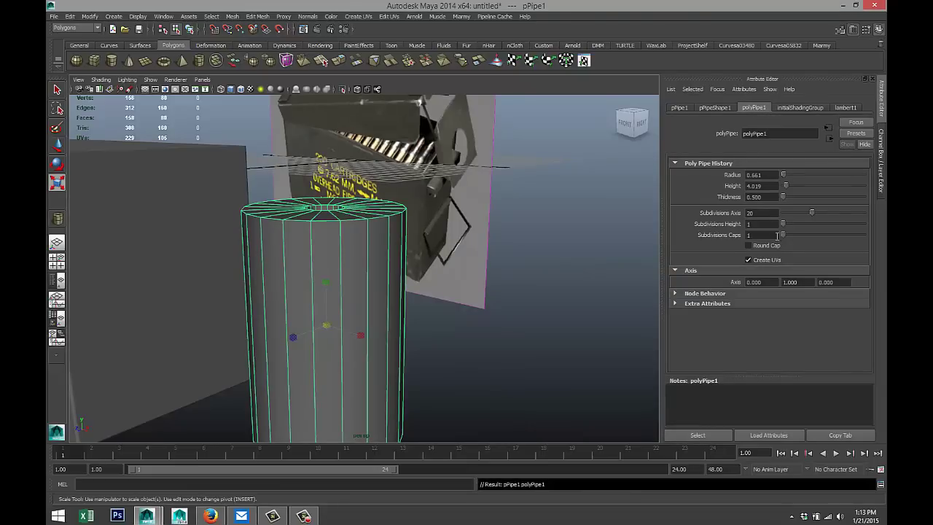
{"action": "left_click", "coordinate": [771, 196]}
{"action": "type", "text": "0.2"}
{"action": "key", "text": "Return"}
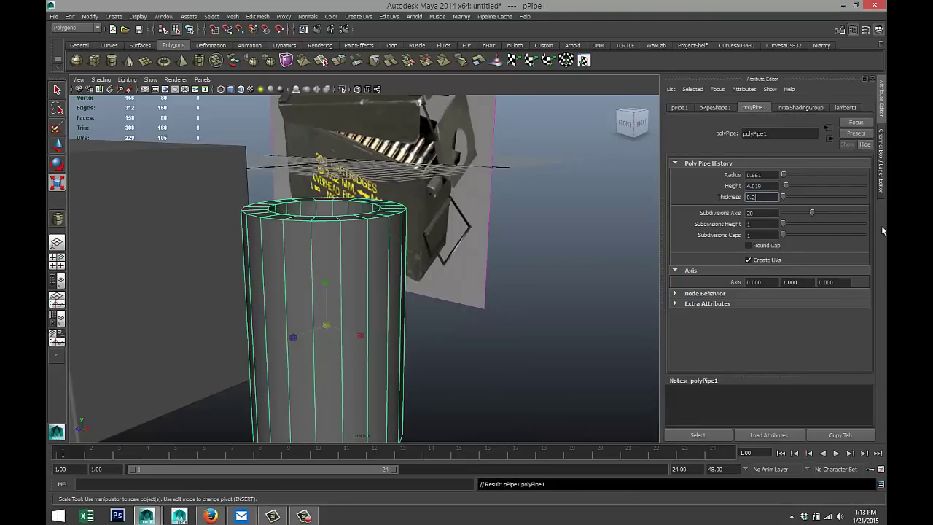
{"action": "left_click", "coordinate": [771, 197]}
{"action": "type", "text": "1"}
{"action": "key", "text": "Return"}
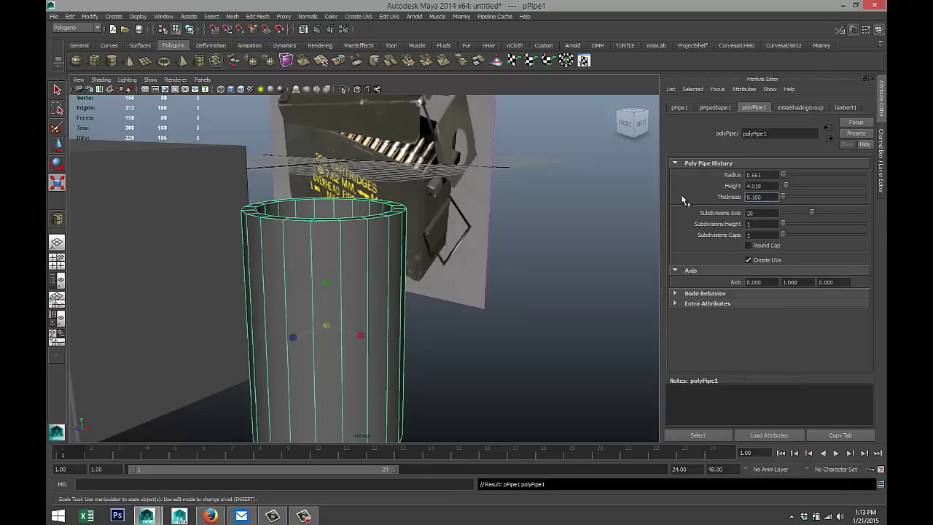
{"action": "scroll", "coordinate": [644, 207], "scroll_direction": "down", "scroll_amount": 10}
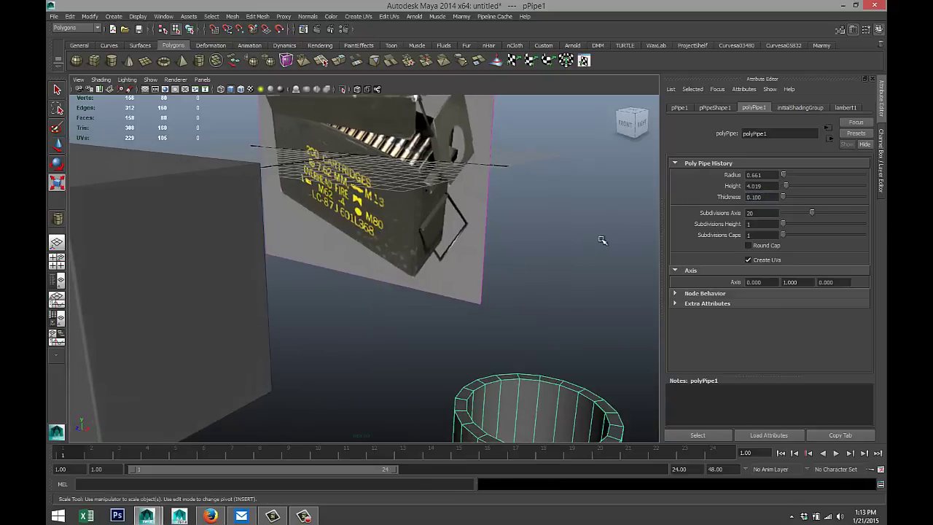
{"action": "double_click", "coordinate": [766, 213]}
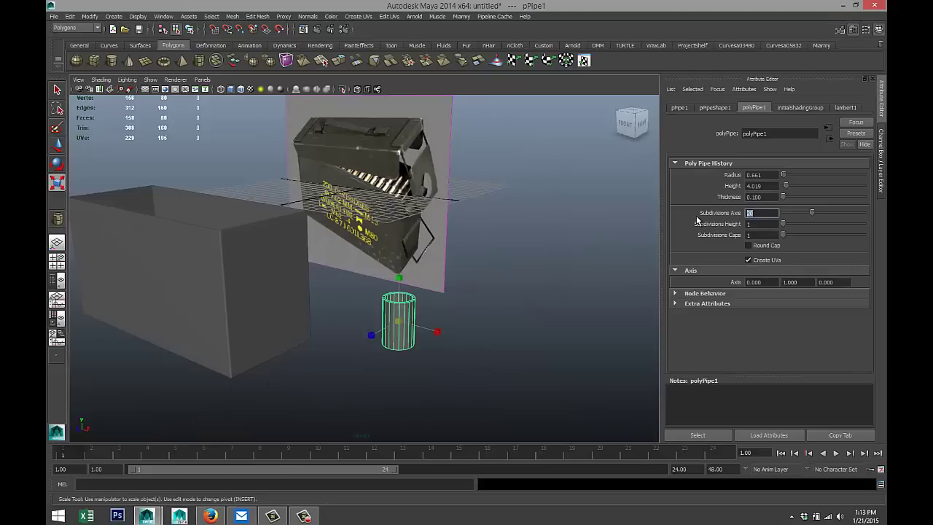
{"action": "key", "text": "Return"}
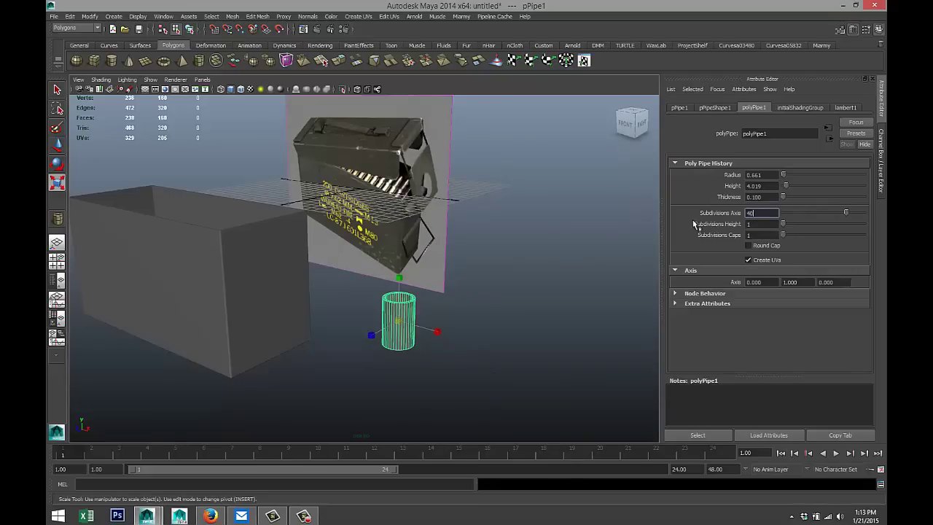
Delete the faces of the pipe's left half in the top view to leave a half pipe
{"action": "scroll", "coordinate": [512, 283], "scroll_direction": "up", "scroll_amount": 5}
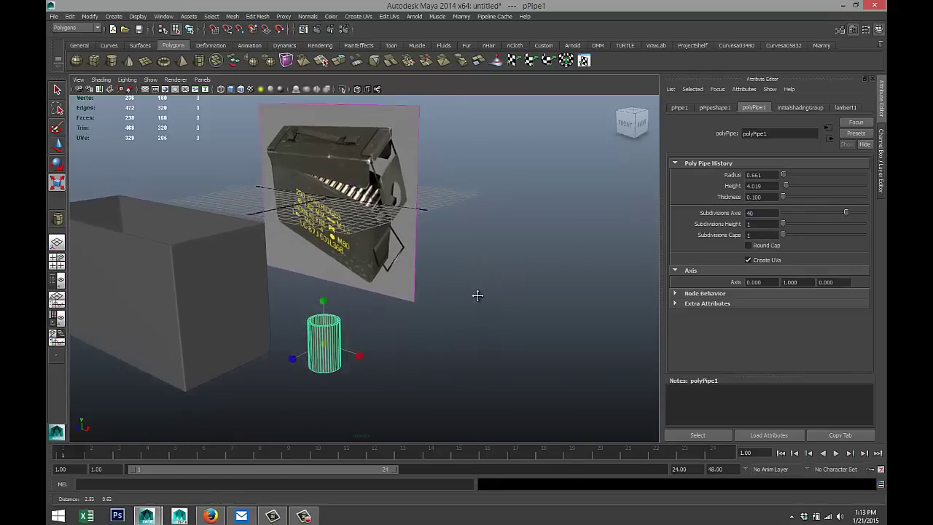
{"action": "scroll", "coordinate": [469, 297], "scroll_direction": "up", "scroll_amount": 6}
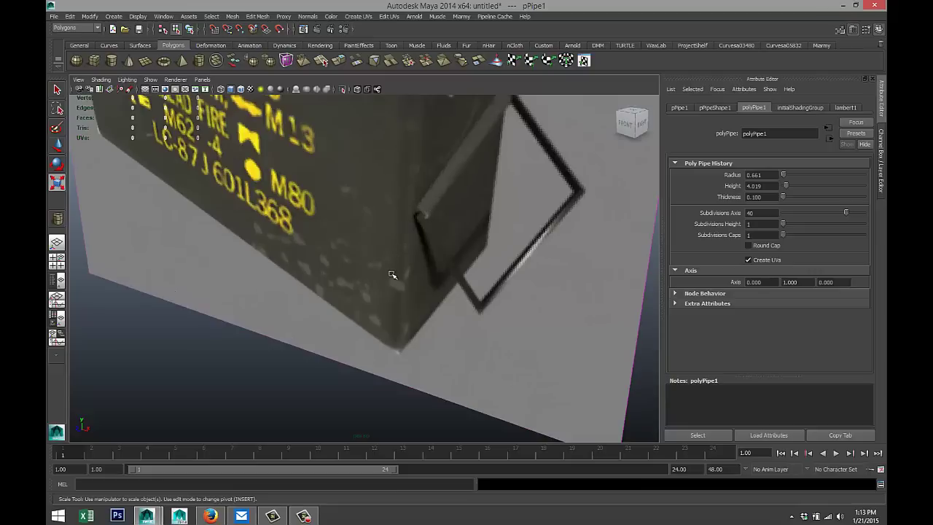
{"action": "scroll", "coordinate": [391, 275], "scroll_direction": "down", "scroll_amount": 10}
{"action": "scroll", "coordinate": [383, 339], "scroll_direction": "up", "scroll_amount": 1}
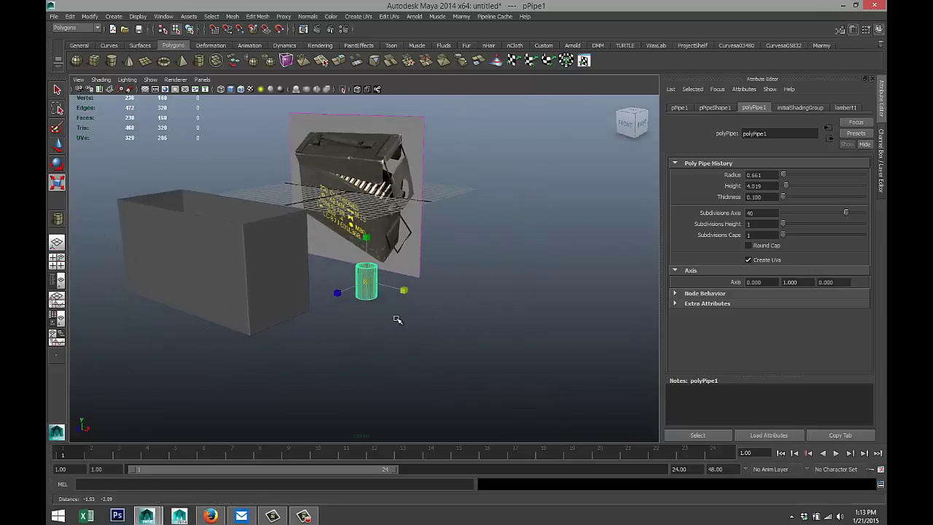
{"action": "left_click", "coordinate": [57, 265]}
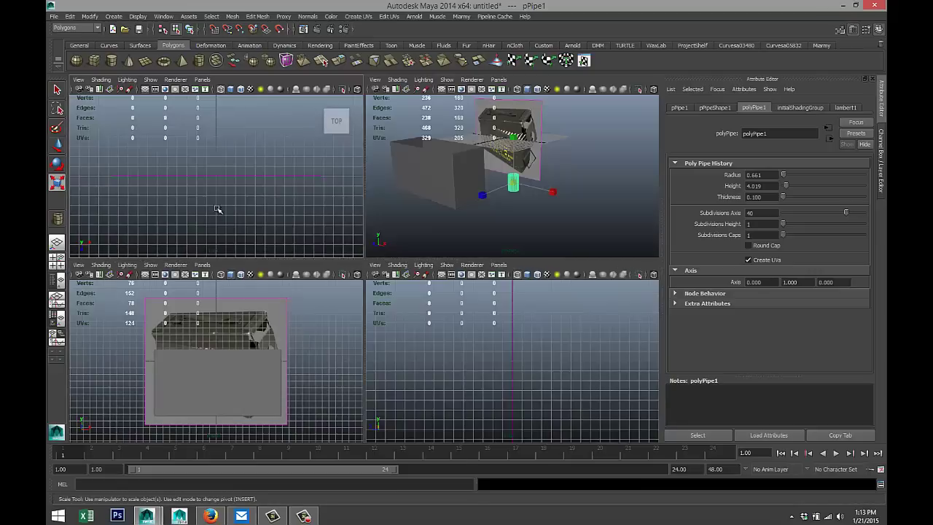
{"action": "key", "text": "space"}
{"action": "key", "text": "f"}
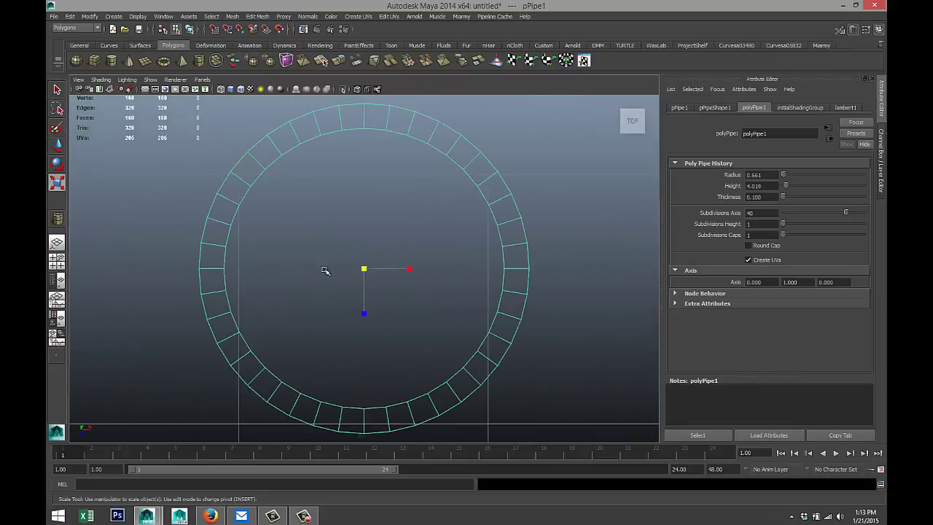
{"action": "right_click_drag", "start_coordinate": [384, 123], "coordinate": [384, 147]}
{"action": "scroll", "coordinate": [325, 240], "scroll_direction": "down", "scroll_amount": 5}
{"action": "scroll", "coordinate": [335, 244], "scroll_direction": "up", "scroll_amount": 4}
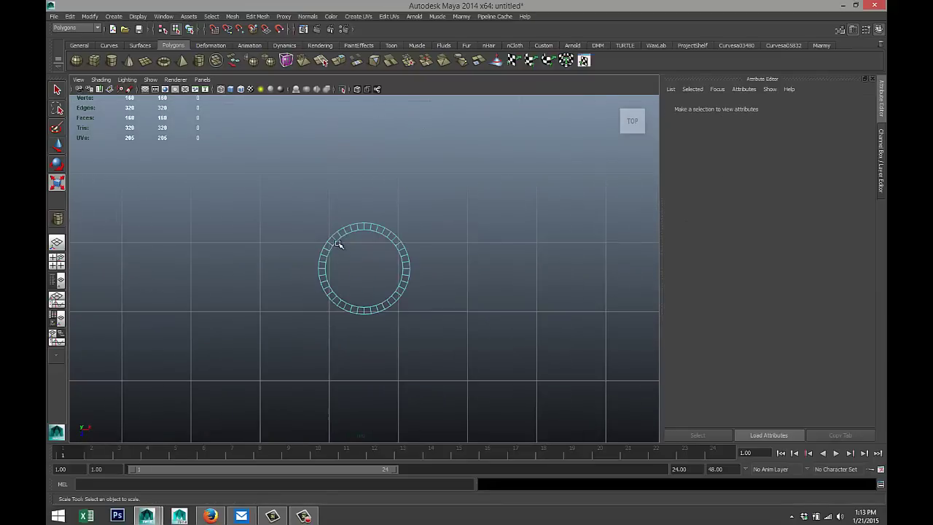
{"action": "scroll", "coordinate": [325, 231], "scroll_direction": "up", "scroll_amount": 2}
{"action": "left_click_drag", "start_coordinate": [278, 176], "coordinate": [358, 383]}
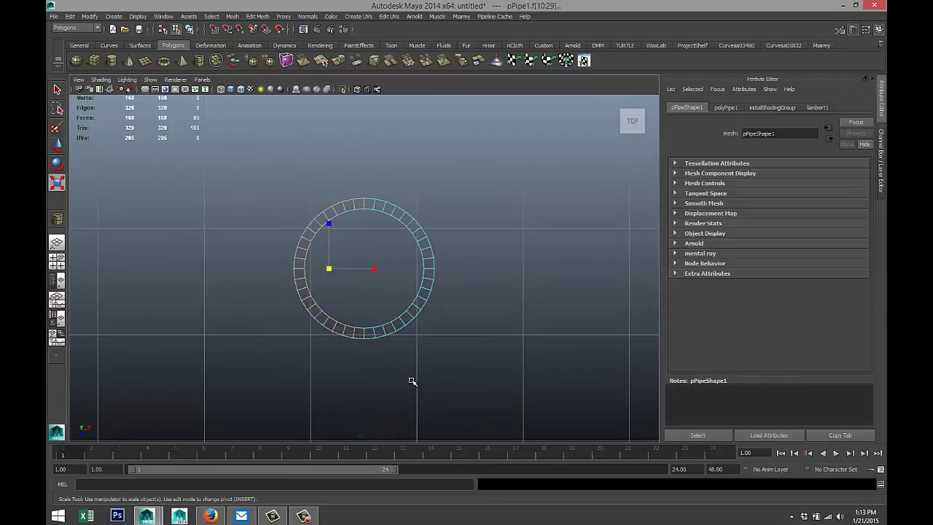
{"action": "key", "text": "Delete"}
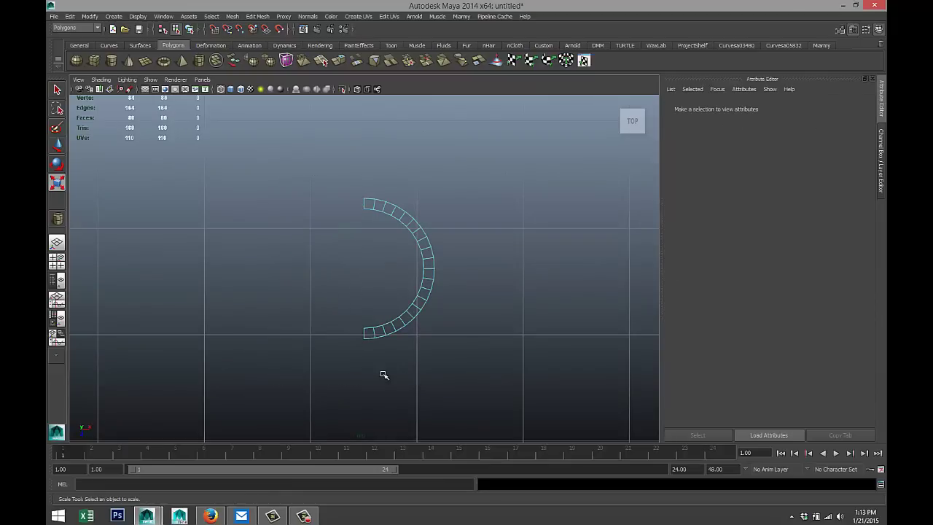
Rotate the half pipe 90 degrees around the X axis so it lies horizontally
{"action": "left_click", "coordinate": [59, 262]}
{"action": "key", "text": "space"}
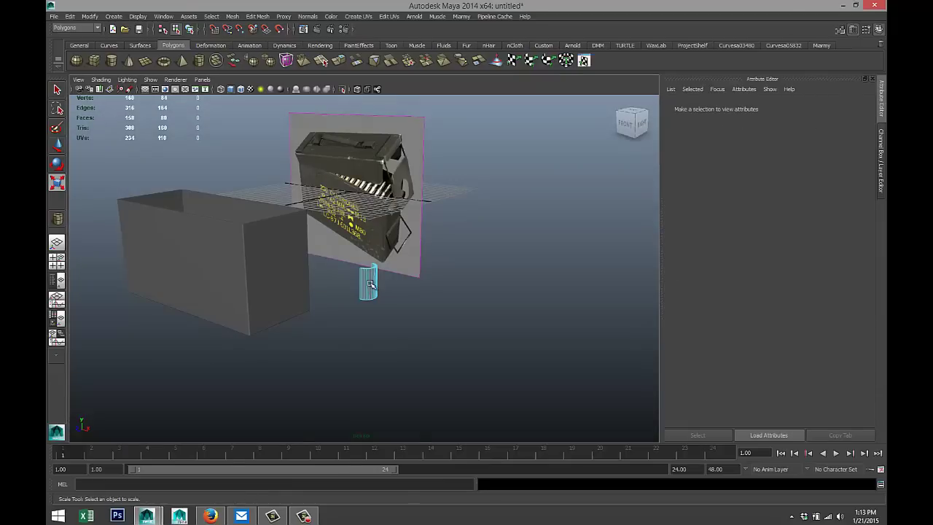
{"action": "right_click_drag", "start_coordinate": [370, 284], "coordinate": [398, 274]}
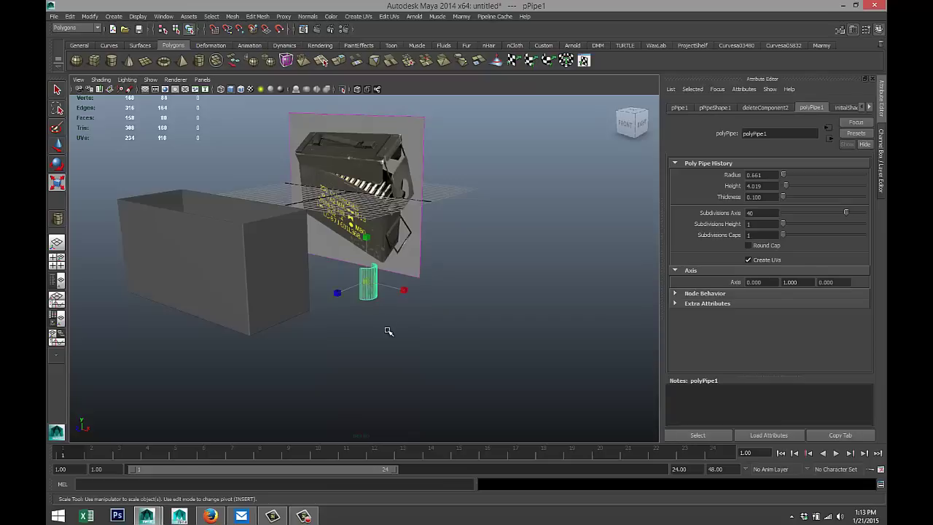
{"action": "key", "text": "e"}
{"action": "left_click_drag", "start_coordinate": [341, 265], "coordinate": [361, 325]}
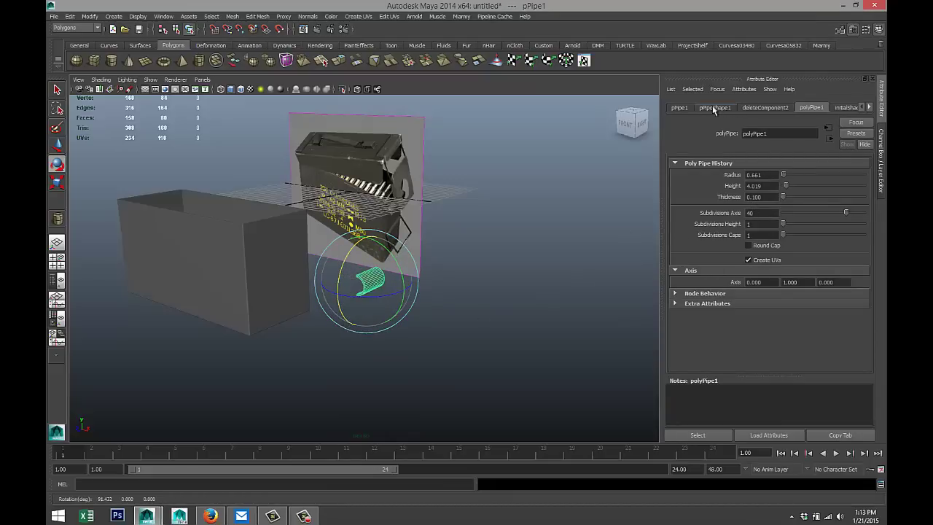
{"action": "left_click", "coordinate": [679, 108]}
{"action": "left_click", "coordinate": [758, 186]}
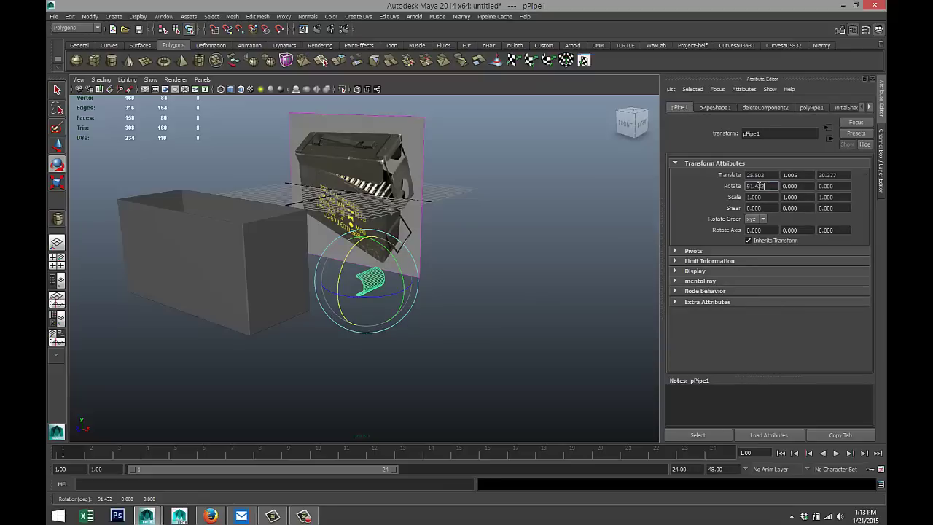
{"action": "type", "text": "90"}
{"action": "key", "text": "Return"}
Move the half pipe along the X axis toward the box, to an X translation of about 15
{"action": "left_click", "coordinate": [406, 330]}
{"action": "left_click", "coordinate": [381, 295]}
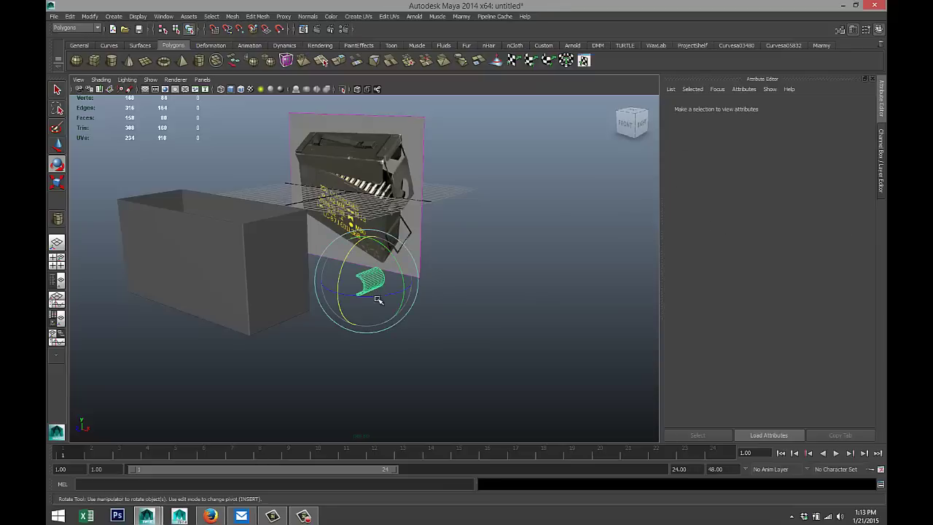
{"action": "key", "text": "w"}
{"action": "left_click_drag", "start_coordinate": [395, 287], "coordinate": [262, 284]}
{"action": "left_click", "coordinate": [57, 260]}
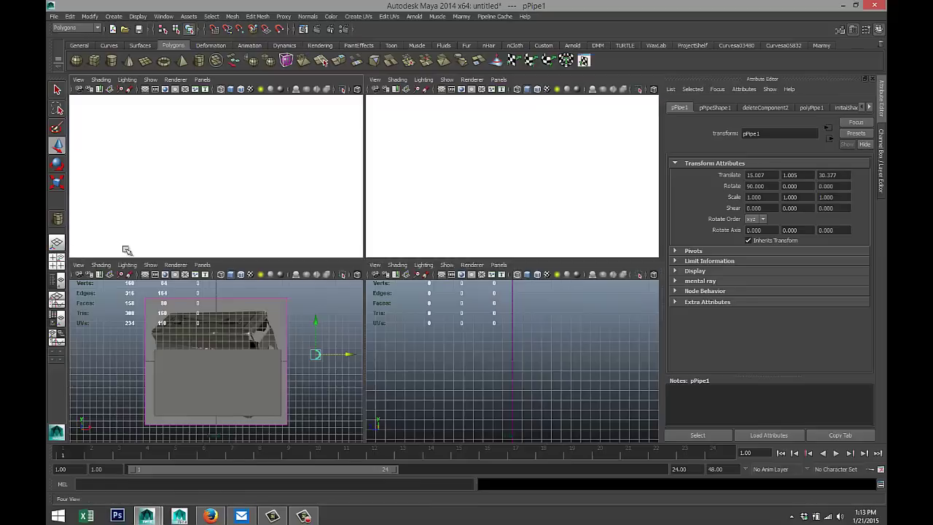
Move the half pipe toward the box in the top view, to about X 10.05 and Z 21.87
{"action": "key", "text": "space"}
{"action": "key", "text": "f"}
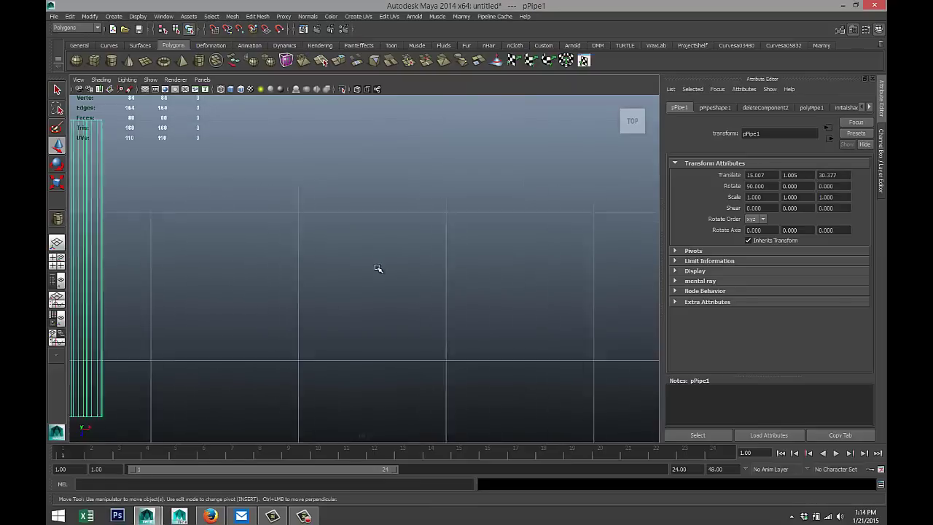
{"action": "left_click_drag", "start_coordinate": [360, 305], "coordinate": [337, 171]}
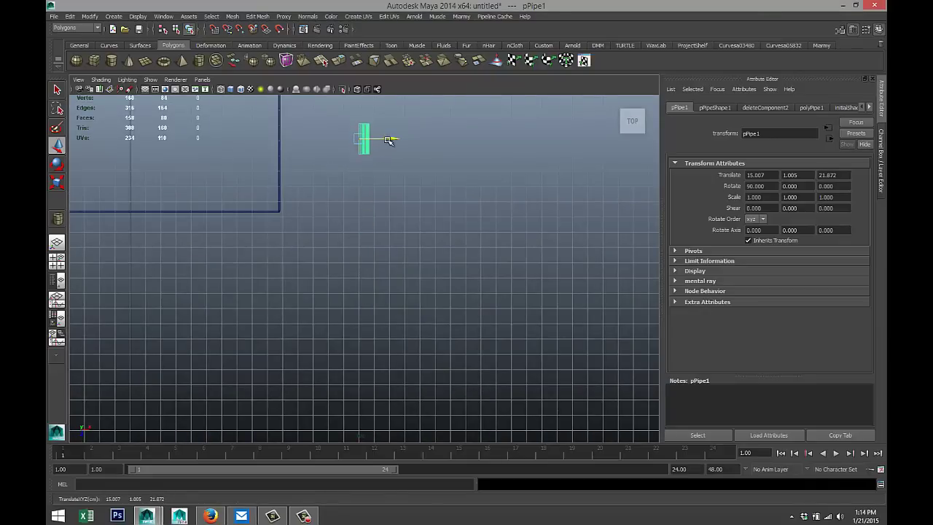
{"action": "left_click_drag", "start_coordinate": [389, 139], "coordinate": [314, 141]}
{"action": "scroll", "coordinate": [348, 212], "scroll_direction": "down", "scroll_amount": 2}
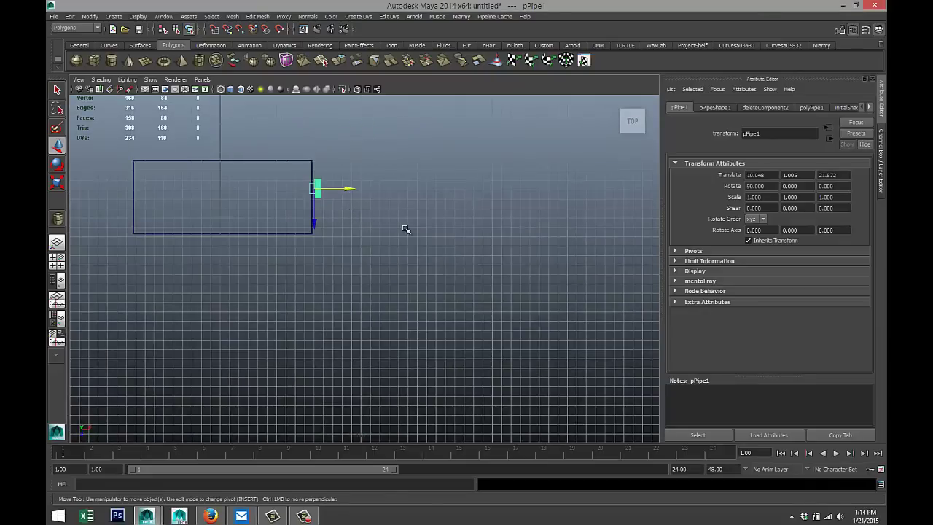
Set the box's X, Y and Z translation to 0 to place it at the origin
{"action": "left_click", "coordinate": [275, 214]}
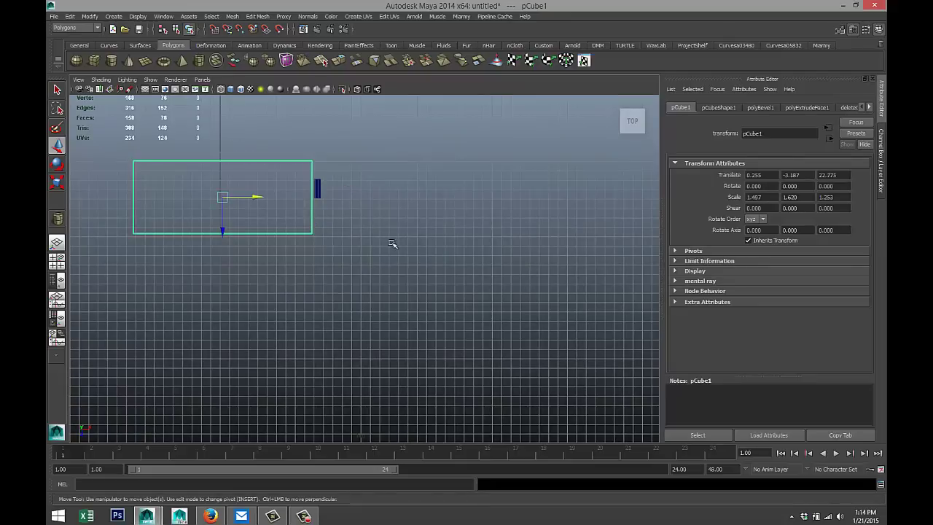
{"action": "left_click", "coordinate": [764, 175]}
{"action": "type", "text": "0"}
{"action": "key", "text": "Tab"}
{"action": "type", "text": "0"}
{"action": "key", "text": "Tab"}
{"action": "type", "text": "0"}
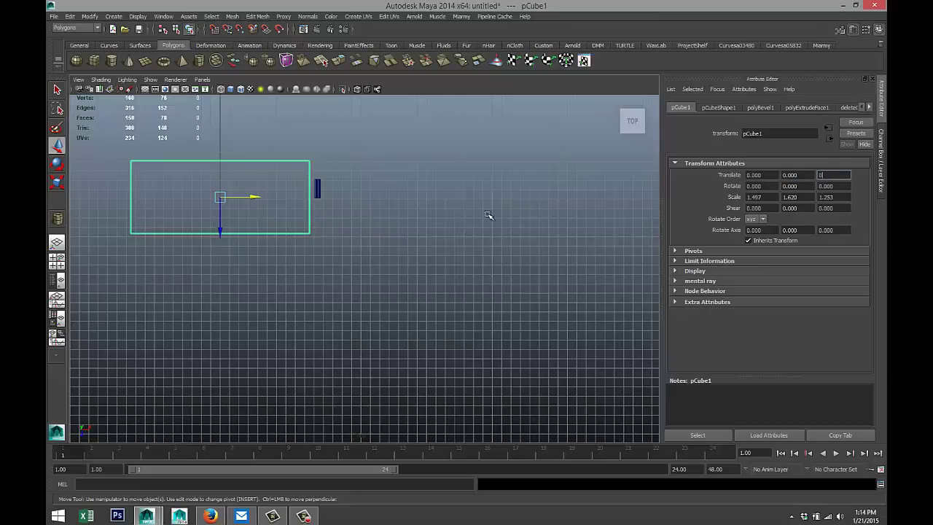
{"action": "left_click", "coordinate": [370, 202]}
Set the half pipe's X, Y and Z translation to 0
{"action": "left_click", "coordinate": [314, 188]}
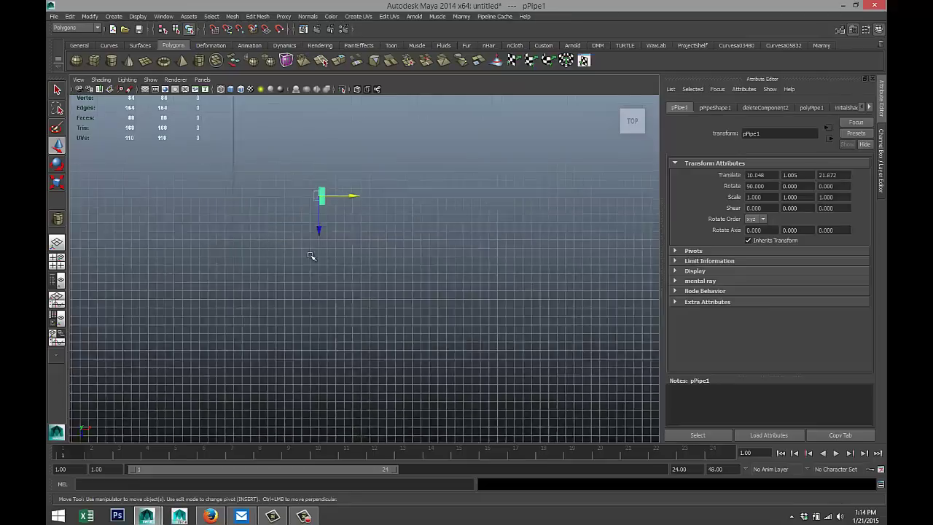
{"action": "scroll", "coordinate": [310, 256], "scroll_direction": "down", "scroll_amount": 4}
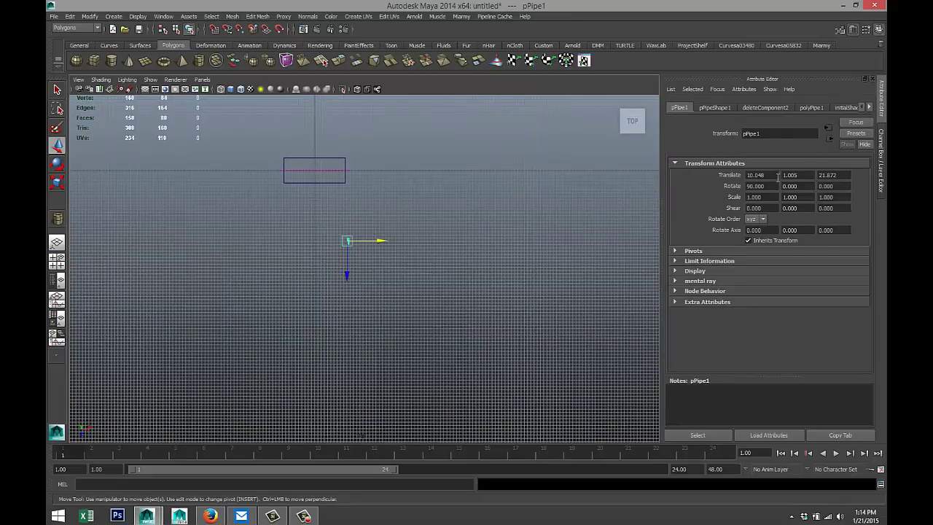
{"action": "double_click", "coordinate": [777, 177]}
{"action": "type", "text": "0"}
{"action": "key", "text": "Tab"}
{"action": "type", "text": "0"}
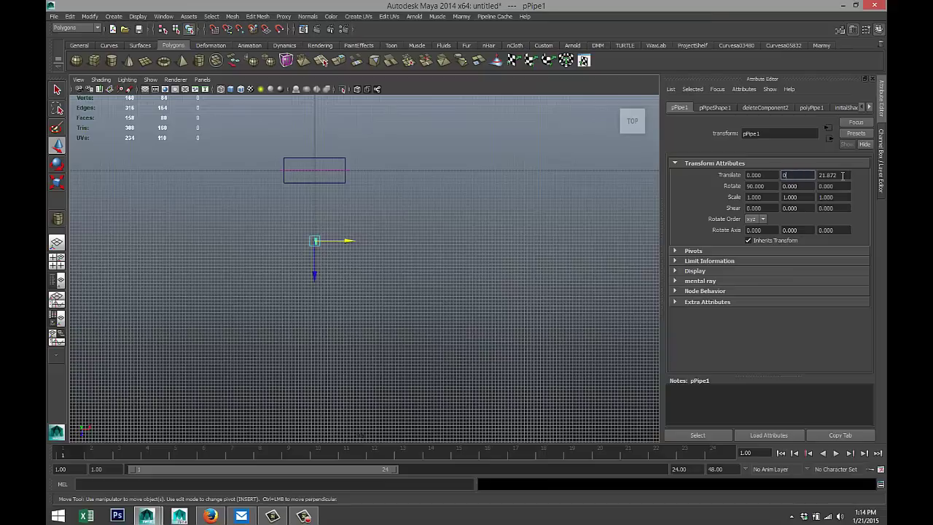
{"action": "key", "text": "Tab"}
{"action": "type", "text": "0"}
{"action": "left_click", "coordinate": [801, 176]}
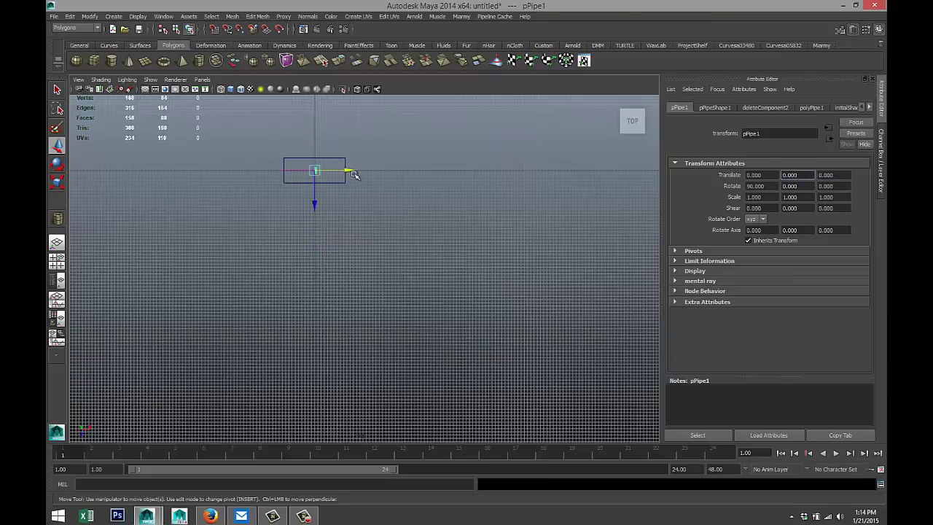
Move the half pipe along the X axis against the box's end wall, to about X 9.6
{"action": "left_click_drag", "start_coordinate": [353, 174], "coordinate": [378, 178]}
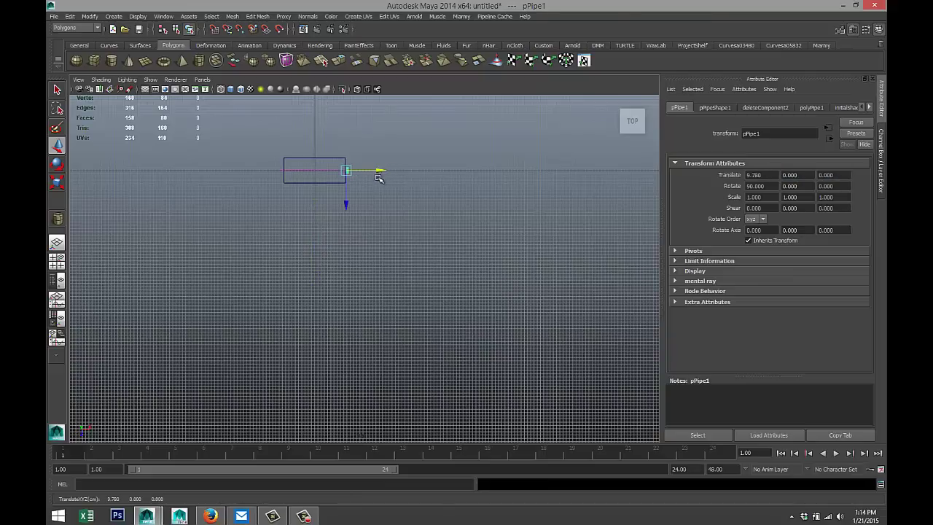
{"action": "scroll", "coordinate": [380, 178], "scroll_direction": "up", "scroll_amount": 5}
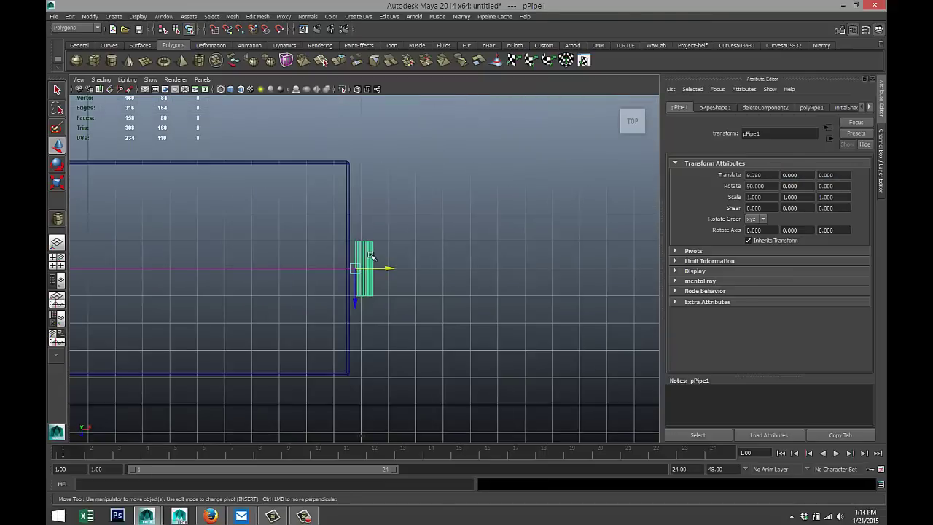
{"action": "left_click_drag", "start_coordinate": [396, 269], "coordinate": [391, 269]}
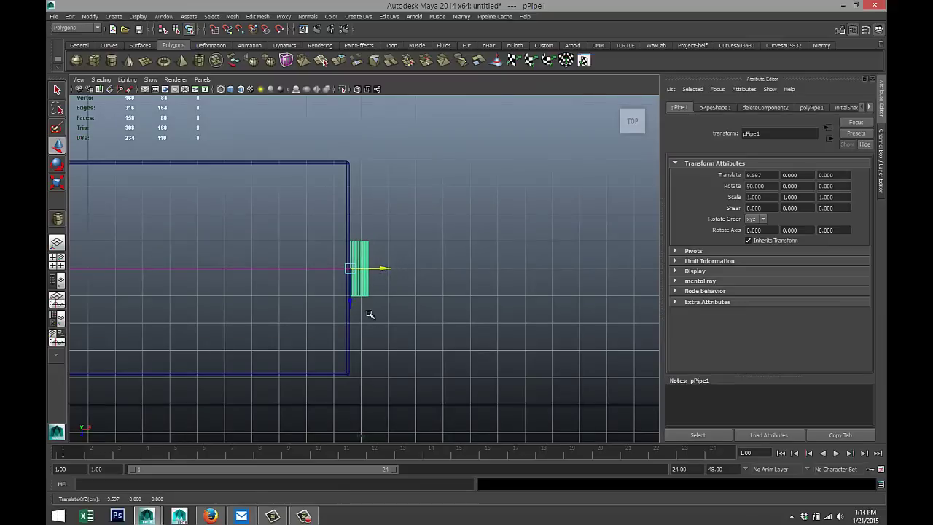
Scale the half pipe uniformly to about 0.385, then stretch its length to a Y scale of about 2.5
{"action": "key", "text": "r"}
{"action": "left_click_drag", "start_coordinate": [350, 269], "coordinate": [325, 273]}
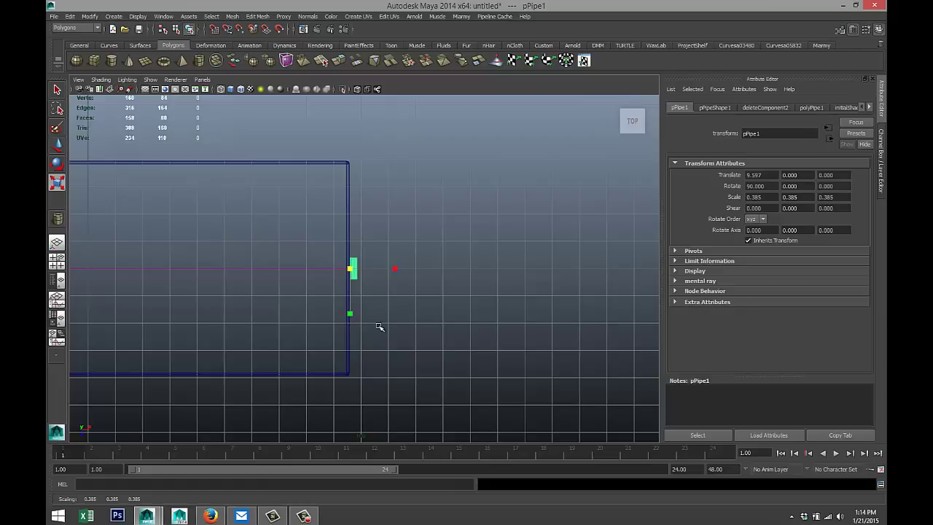
{"action": "left_click_drag", "start_coordinate": [351, 315], "coordinate": [348, 364]}
{"action": "left_click_drag", "start_coordinate": [350, 316], "coordinate": [358, 379]}
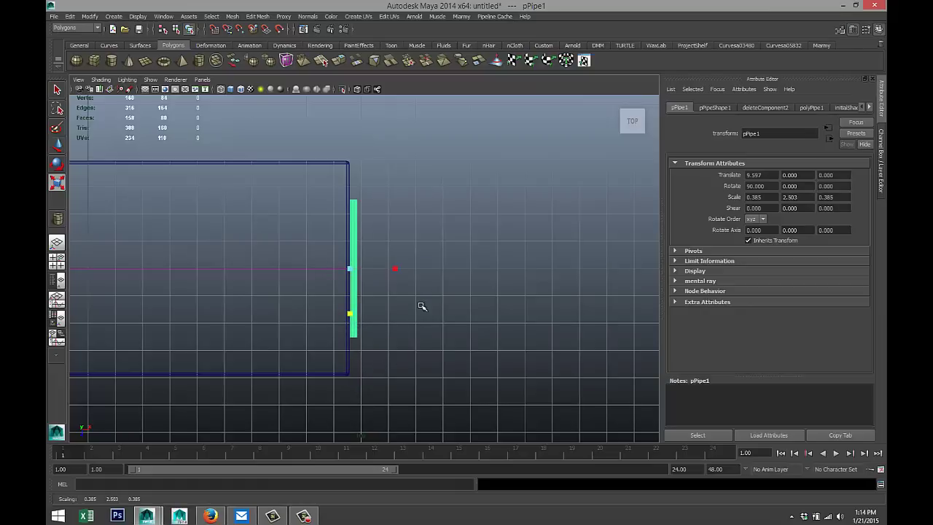
Nudge the half pipe to about X 9.58 and lower it on the box's end wall to about Y -1.53
{"action": "key", "text": "w"}
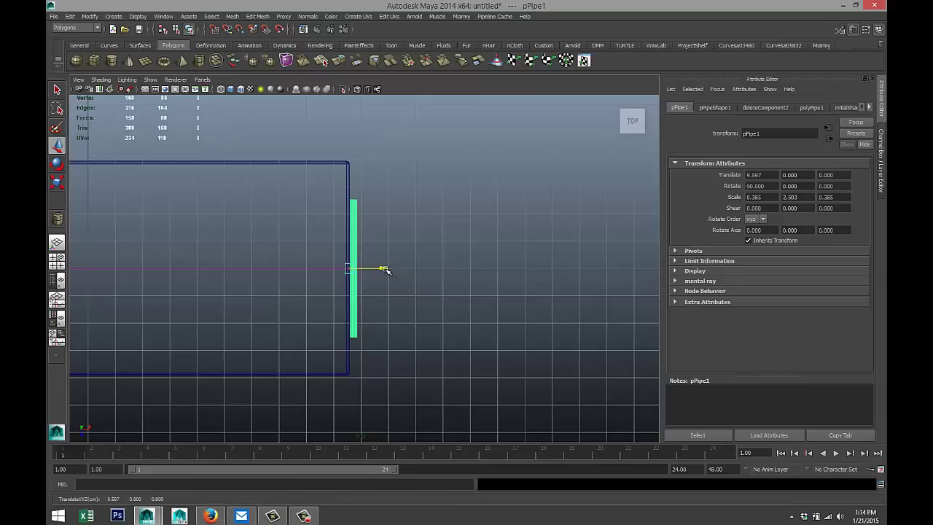
{"action": "left_click_drag", "start_coordinate": [385, 271], "coordinate": [384, 270]}
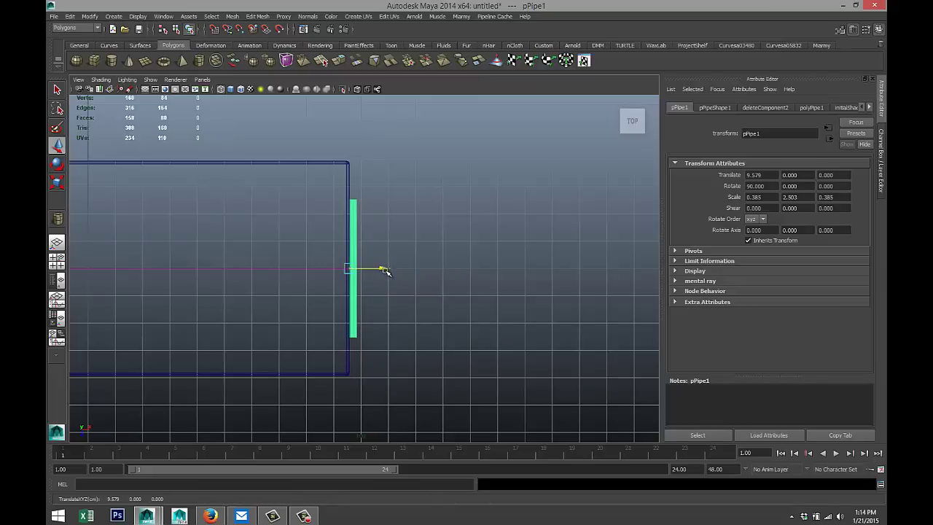
{"action": "left_click", "coordinate": [56, 262]}
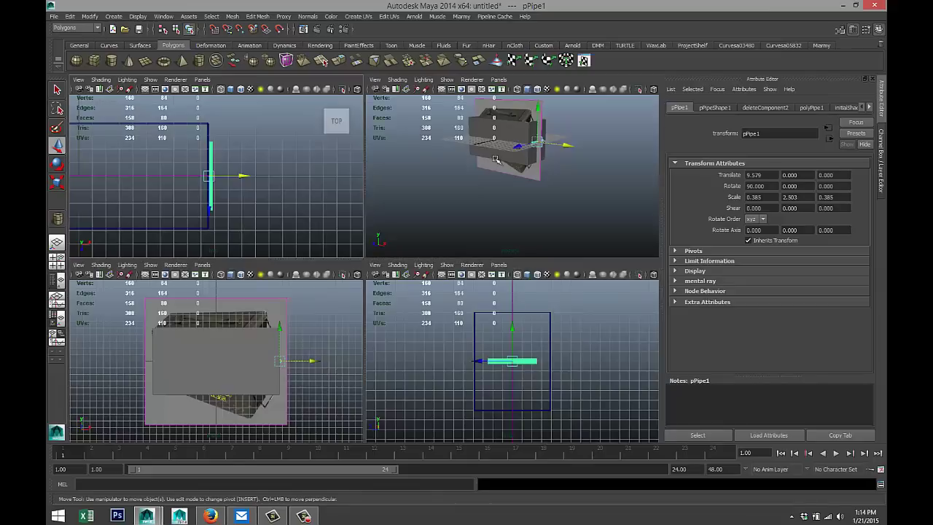
{"action": "key", "text": "space"}
{"action": "left_click_drag", "start_coordinate": [437, 254], "coordinate": [413, 370], "text": "alt"}
{"action": "scroll", "coordinate": [394, 375], "scroll_direction": "down", "scroll_amount": 3}
{"action": "left_click_drag", "start_coordinate": [258, 239], "coordinate": [328, 314]}
{"action": "scroll", "coordinate": [393, 291], "scroll_direction": "up", "scroll_amount": 3}
{"action": "left_click", "coordinate": [302, 285]}
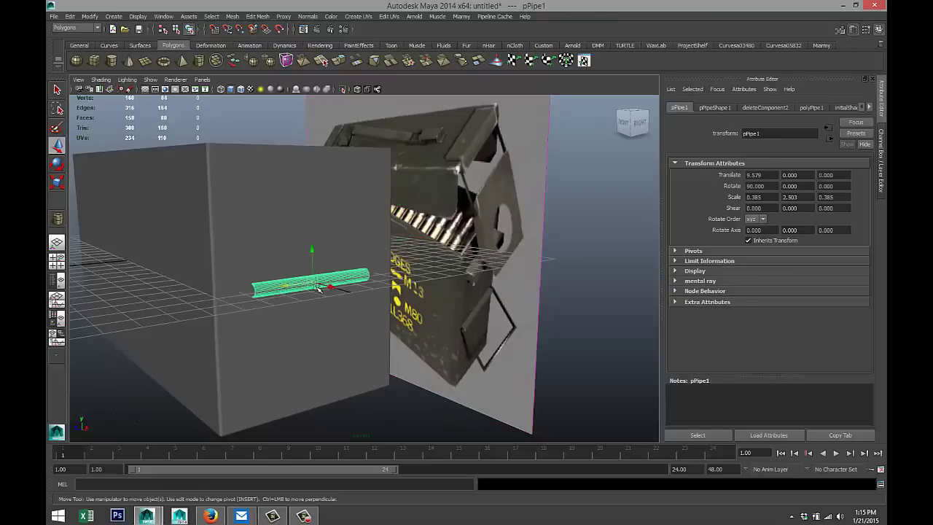
{"action": "left_click_drag", "start_coordinate": [311, 257], "coordinate": [312, 291]}
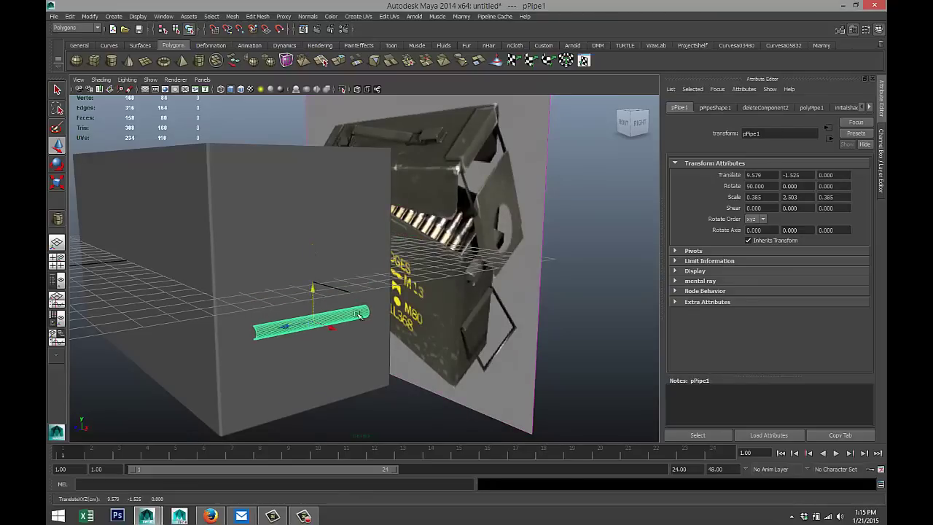
Create a long, thin polygon cube in front of the box as a bar for the wire handle in the reference image
{"action": "left_click_drag", "start_coordinate": [432, 321], "coordinate": [459, 329], "text": "alt"}
{"action": "scroll", "coordinate": [477, 336], "scroll_direction": "up", "scroll_amount": 5}
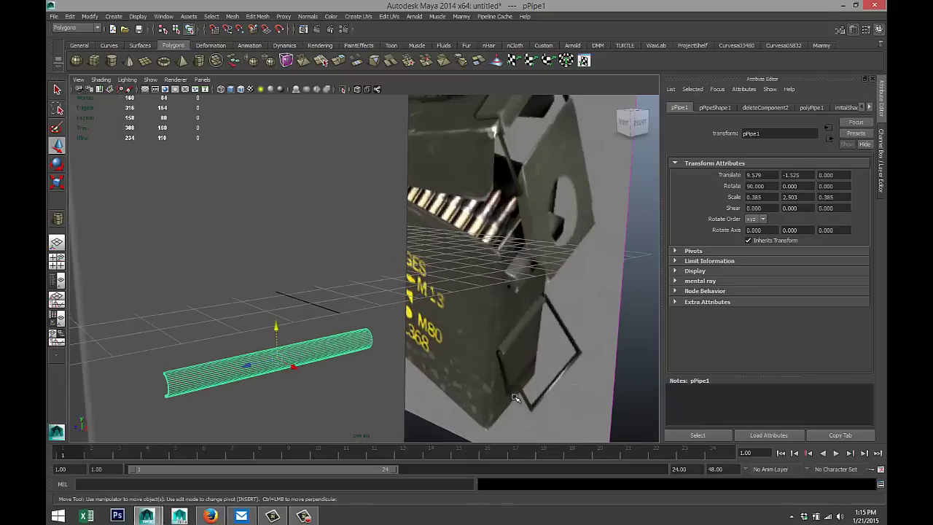
{"action": "left_click_drag", "start_coordinate": [540, 384], "coordinate": [452, 291], "text": "alt"}
{"action": "scroll", "coordinate": [453, 292], "scroll_direction": "down", "scroll_amount": 3}
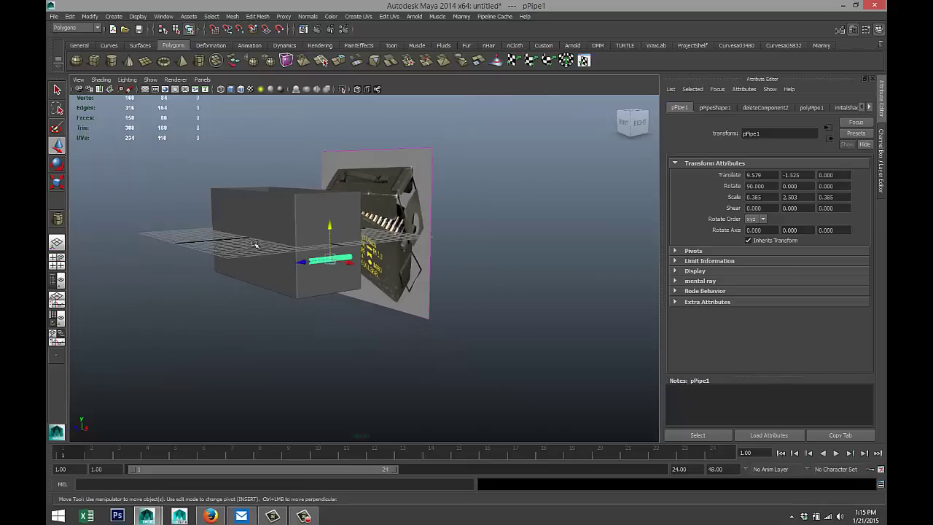
{"action": "left_click_drag", "start_coordinate": [118, 217], "coordinate": [134, 234], "text": "alt"}
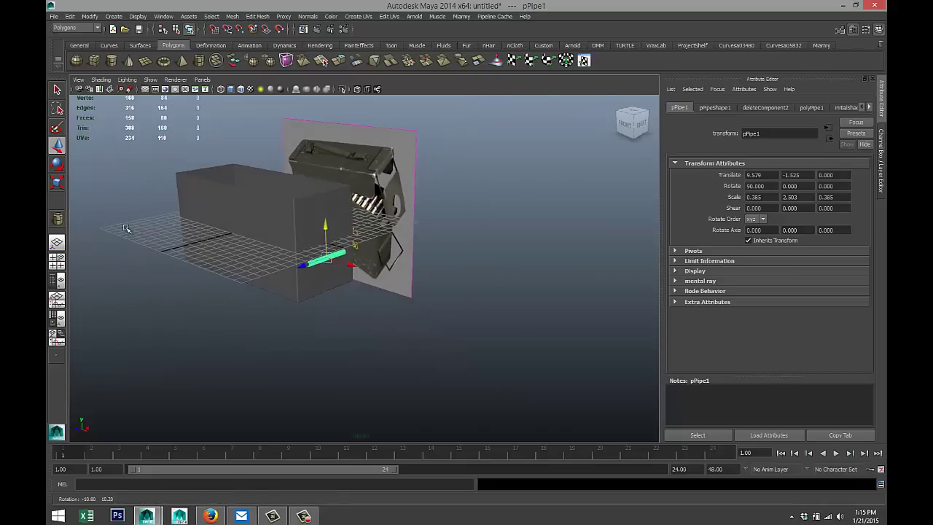
{"action": "left_click", "coordinate": [94, 60]}
{"action": "left_click_drag", "start_coordinate": [213, 316], "coordinate": [333, 374], "text": "alt"}
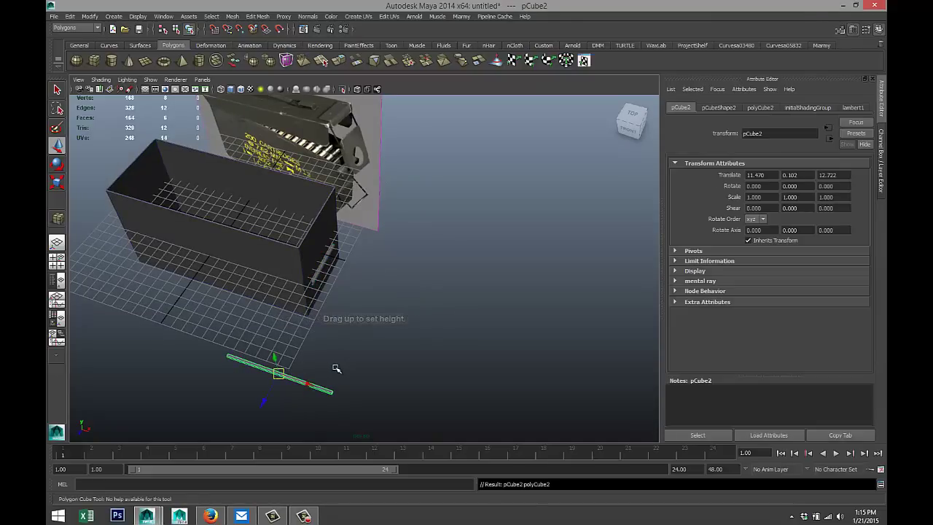
Duplicate the thin bar and move the copy along the Z axis to about 18.8
{"action": "key", "text": "f"}
{"action": "left_click_drag", "start_coordinate": [432, 344], "coordinate": [596, 336], "text": "alt"}
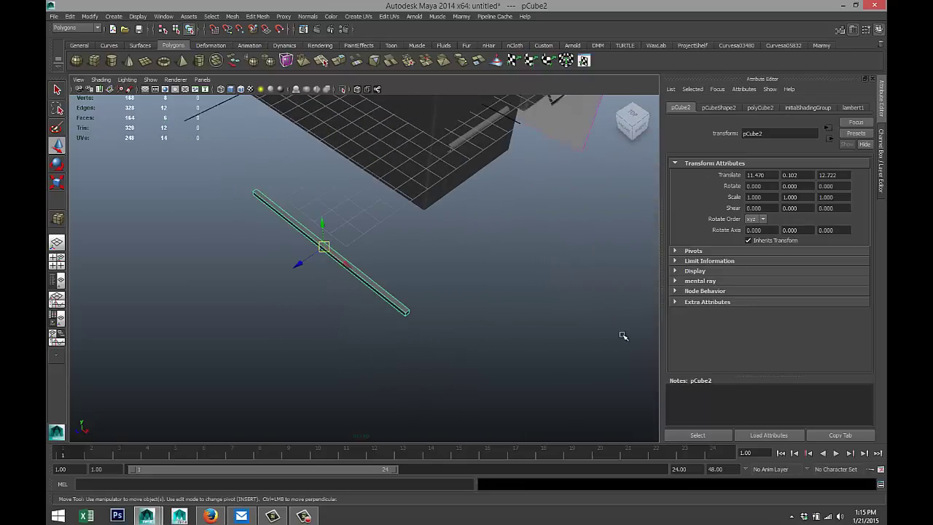
{"action": "key", "text": "ctrl+d"}
{"action": "left_click_drag", "start_coordinate": [295, 269], "coordinate": [170, 372]}
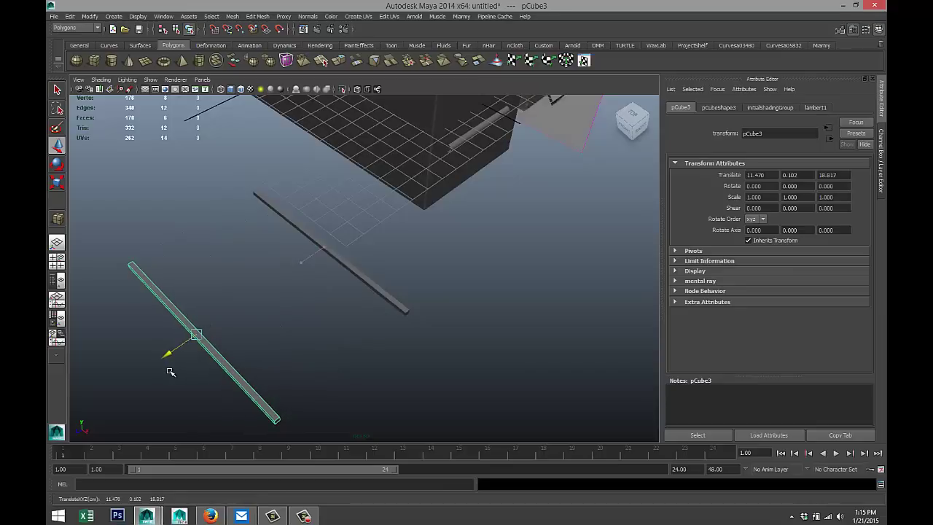
Duplicate the second bar, move the copy to about Z 17.1 and rotate it 90 degrees around the Y axis
{"action": "key", "text": "ctrl+d"}
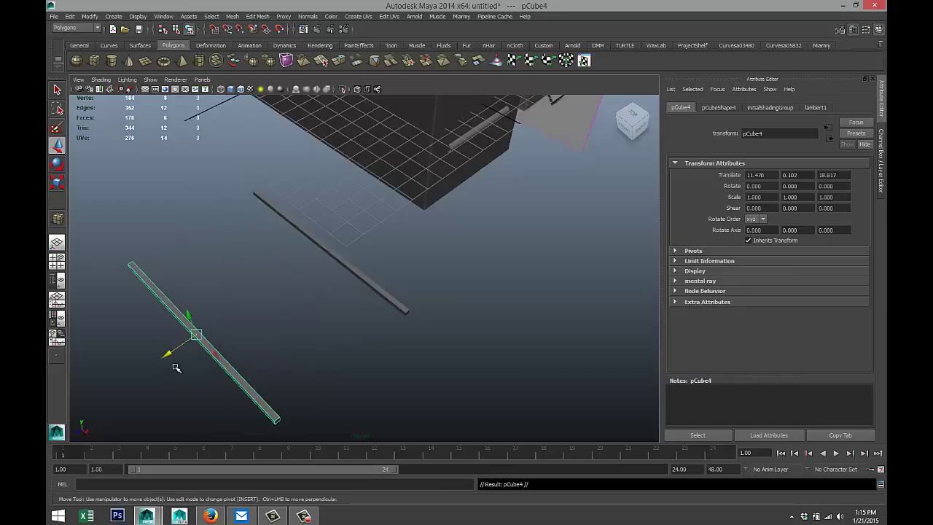
{"action": "left_click_drag", "start_coordinate": [168, 355], "coordinate": [286, 316]}
{"action": "key", "text": "e"}
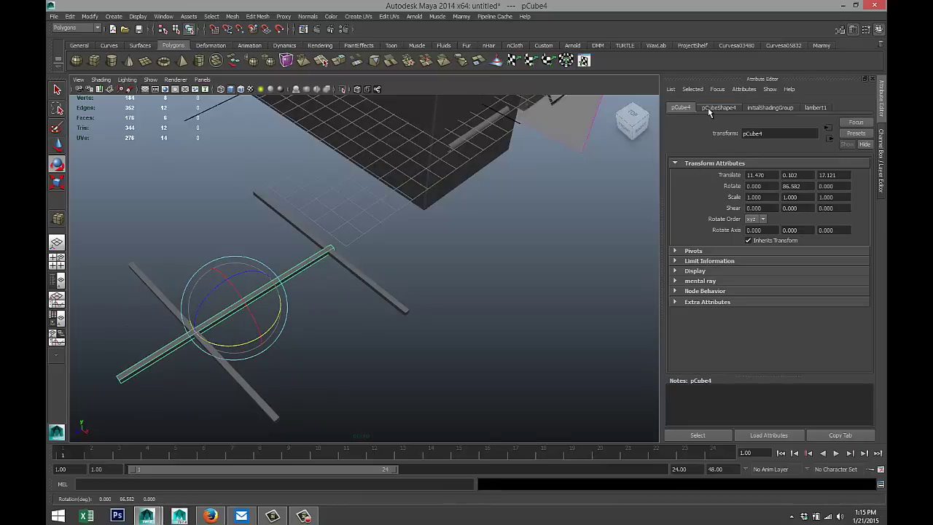
{"action": "left_click_drag", "start_coordinate": [815, 188], "coordinate": [739, 188]}
{"action": "key", "text": "Return"}
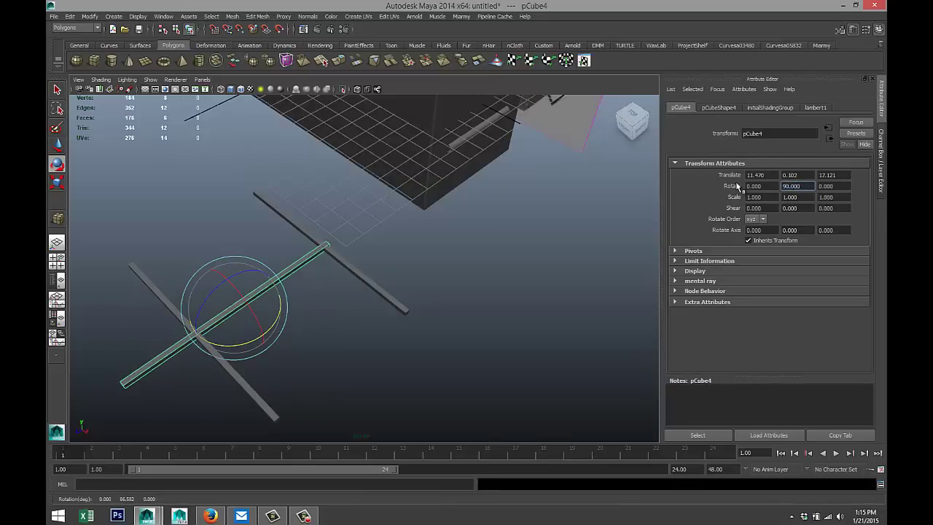
Move the rotated bar in the top view to the left ends of the other bars, at about X 6.96 and Z 17.22
{"action": "left_click", "coordinate": [56, 260]}
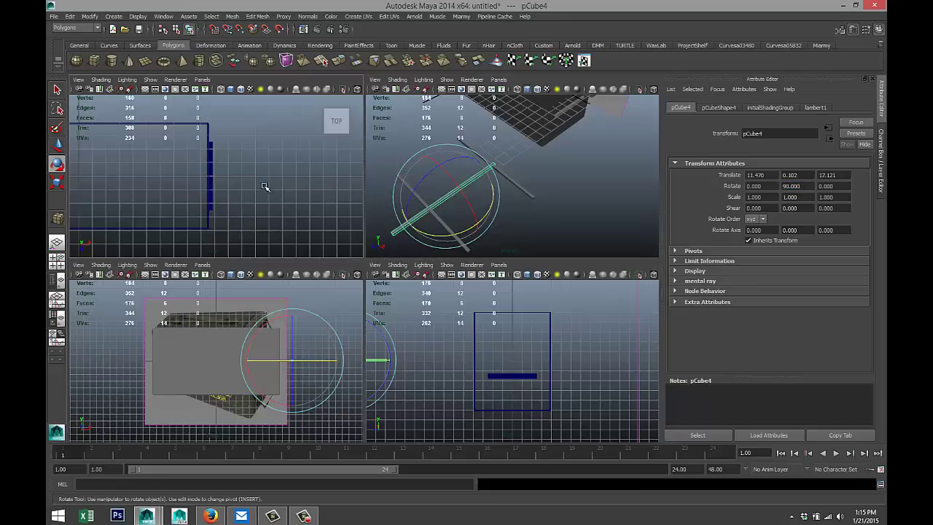
{"action": "key", "text": "space"}
{"action": "key", "text": "f"}
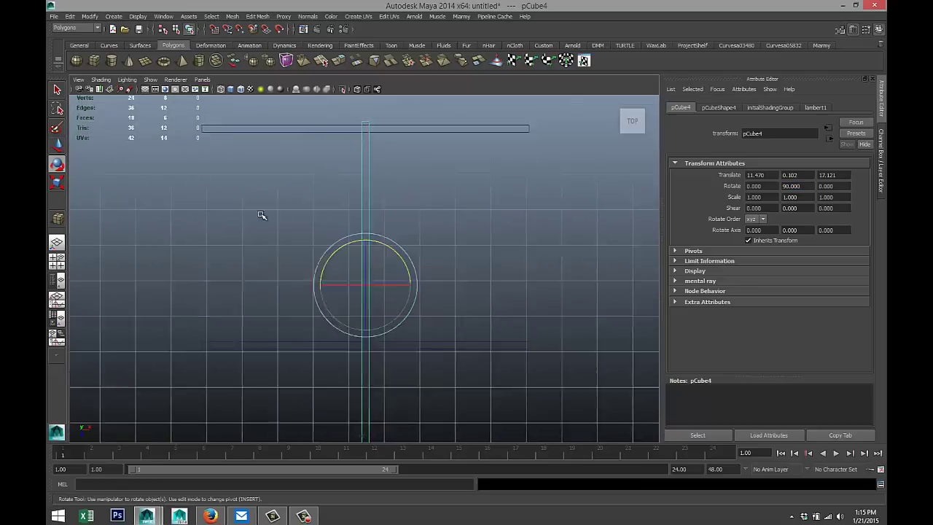
{"action": "scroll", "coordinate": [360, 260], "scroll_direction": "down", "scroll_amount": 2}
{"action": "scroll", "coordinate": [368, 244], "scroll_direction": "up", "scroll_amount": 2}
{"action": "scroll", "coordinate": [368, 244], "scroll_direction": "up", "scroll_amount": 1}
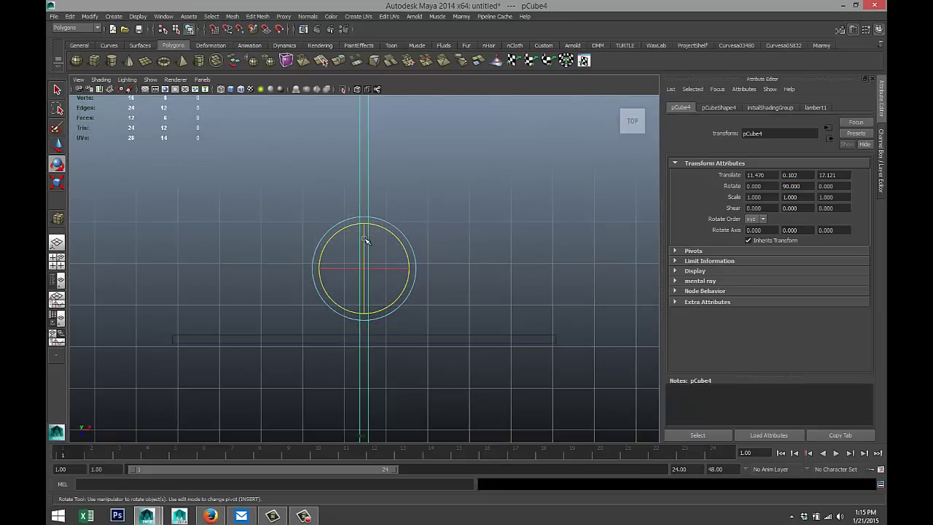
{"action": "key", "text": "w"}
{"action": "scroll", "coordinate": [394, 251], "scroll_direction": "down", "scroll_amount": 2}
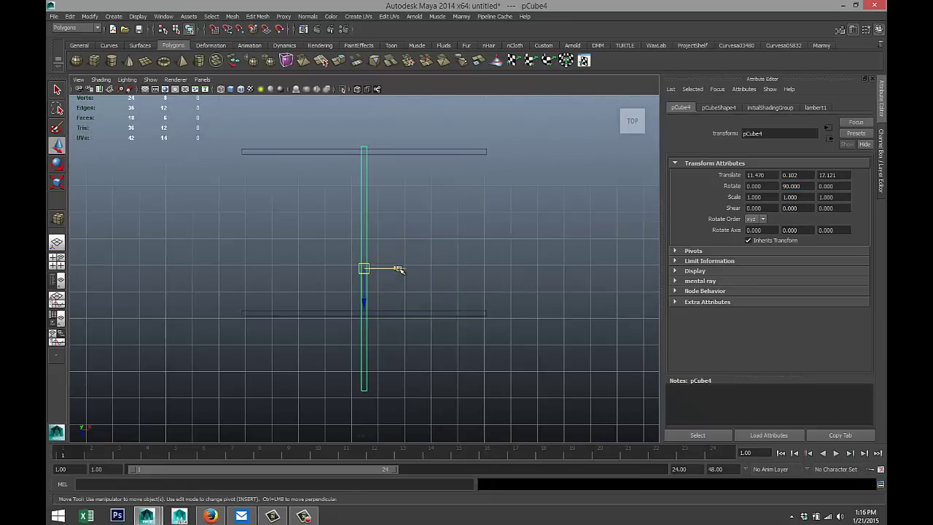
{"action": "left_click_drag", "start_coordinate": [395, 271], "coordinate": [245, 304]}
Duplicate the side bar to the opposite ends at about X 15.96, and close the frame by moving the middle crossbar to about Z 21.7
{"action": "key", "text": "ctrl+d"}
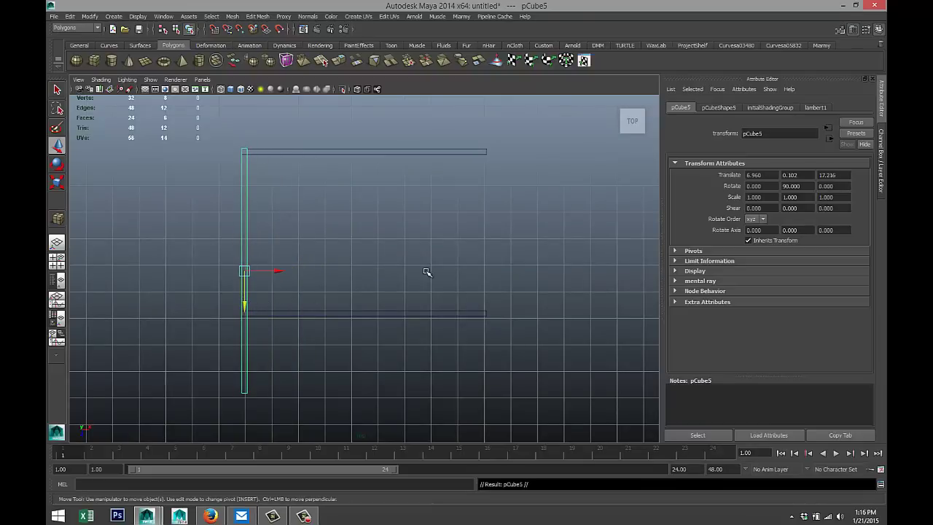
{"action": "left_click_drag", "start_coordinate": [271, 269], "coordinate": [510, 285]}
{"action": "left_click", "coordinate": [431, 313]}
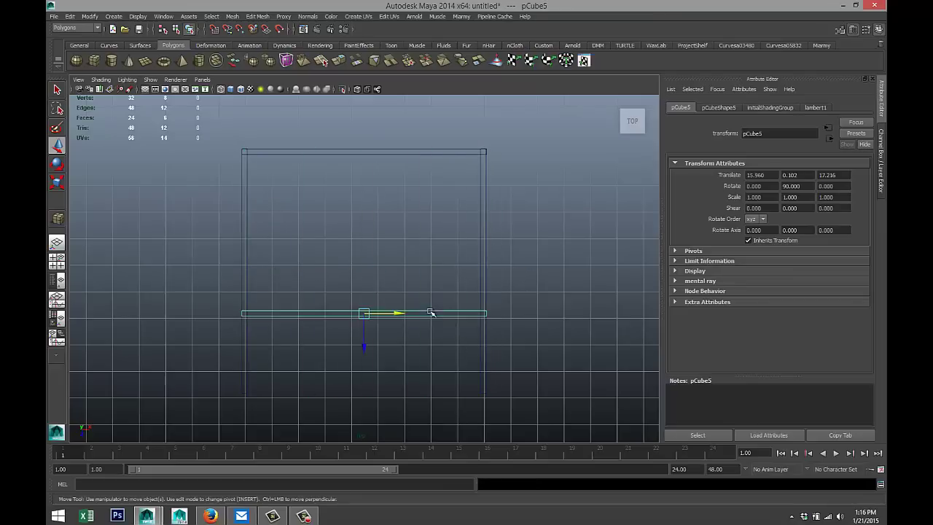
{"action": "left_click_drag", "start_coordinate": [364, 343], "coordinate": [365, 422]}
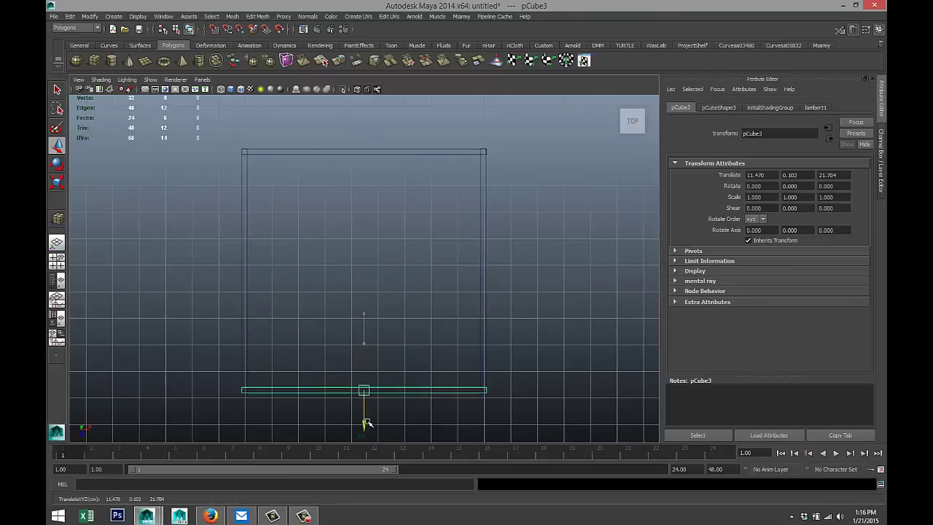
Combine the four bars of the rectangular frame into one mesh and center its pivot
{"action": "middle_click_drag", "start_coordinate": [470, 397], "coordinate": [478, 312], "text": "alt"}
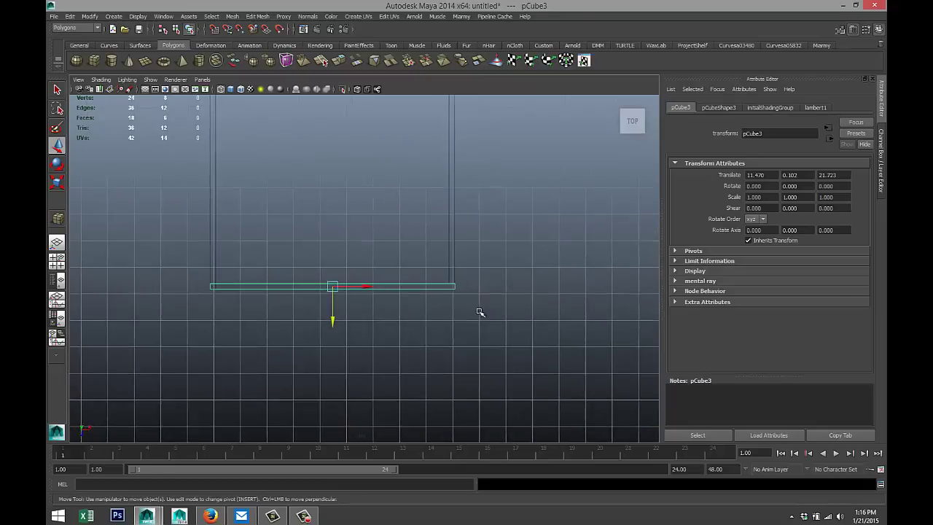
{"action": "scroll", "coordinate": [488, 312], "scroll_direction": "up", "scroll_amount": 4}
{"action": "scroll", "coordinate": [440, 337], "scroll_direction": "down", "scroll_amount": 4}
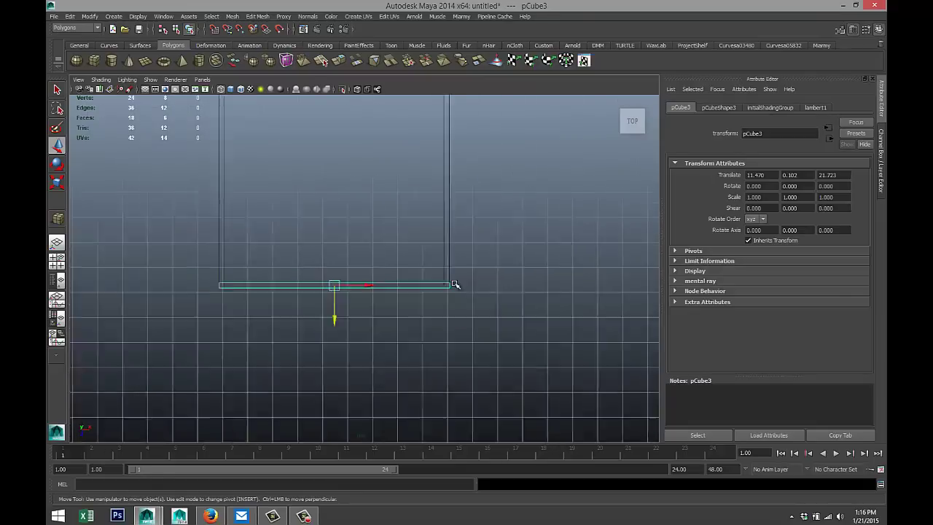
{"action": "middle_click_drag", "start_coordinate": [413, 104], "coordinate": [427, 255], "text": "alt"}
{"action": "scroll", "coordinate": [435, 259], "scroll_direction": "up", "scroll_amount": 3}
{"action": "scroll", "coordinate": [445, 263], "scroll_direction": "up", "scroll_amount": 3}
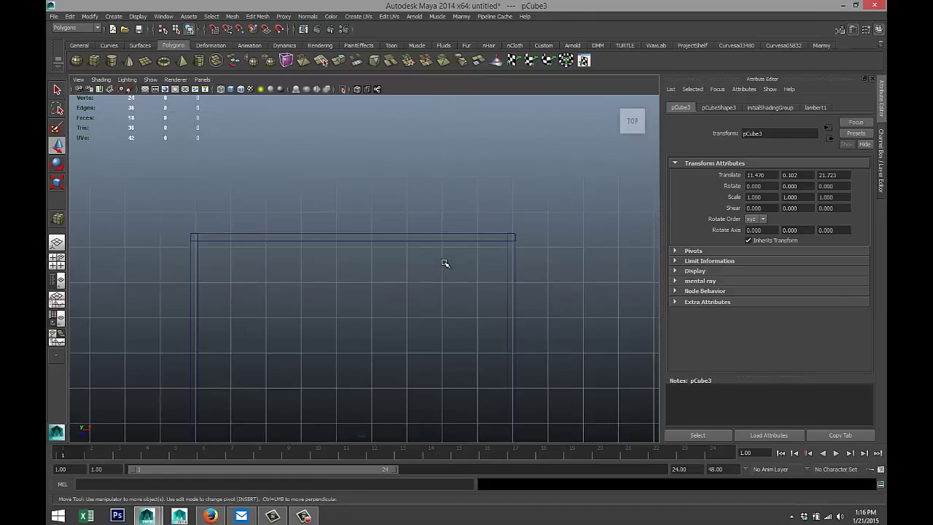
{"action": "scroll", "coordinate": [444, 263], "scroll_direction": "down", "scroll_amount": 4}
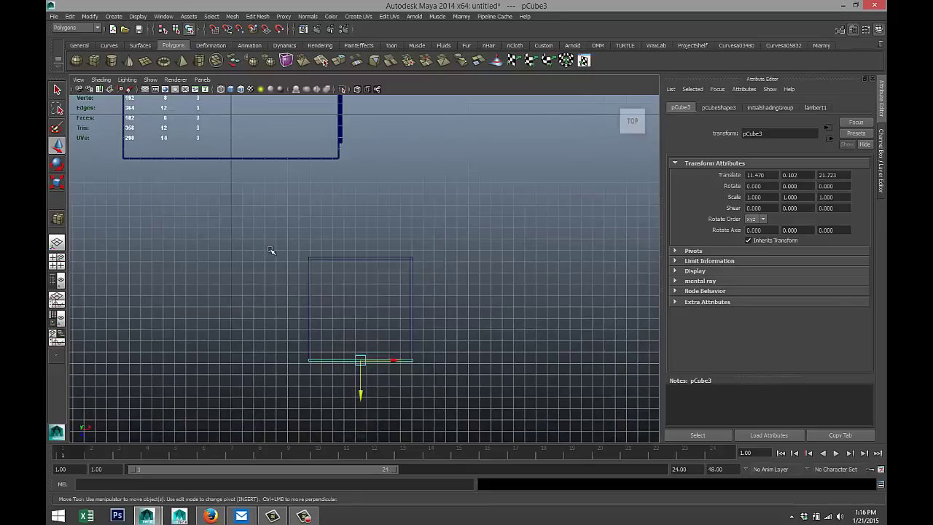
{"action": "left_click_drag", "start_coordinate": [260, 240], "coordinate": [467, 392]}
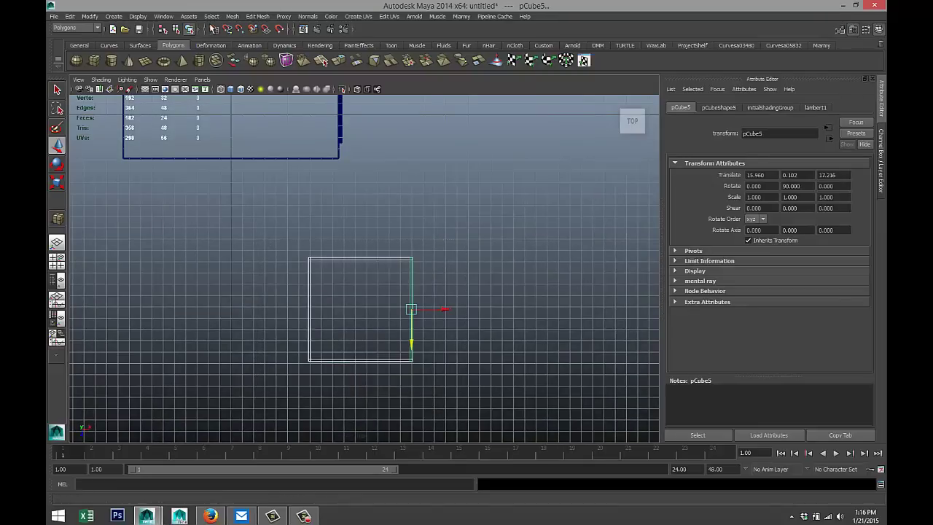
{"action": "left_click", "coordinate": [234, 17]}
{"action": "left_click", "coordinate": [248, 35]}
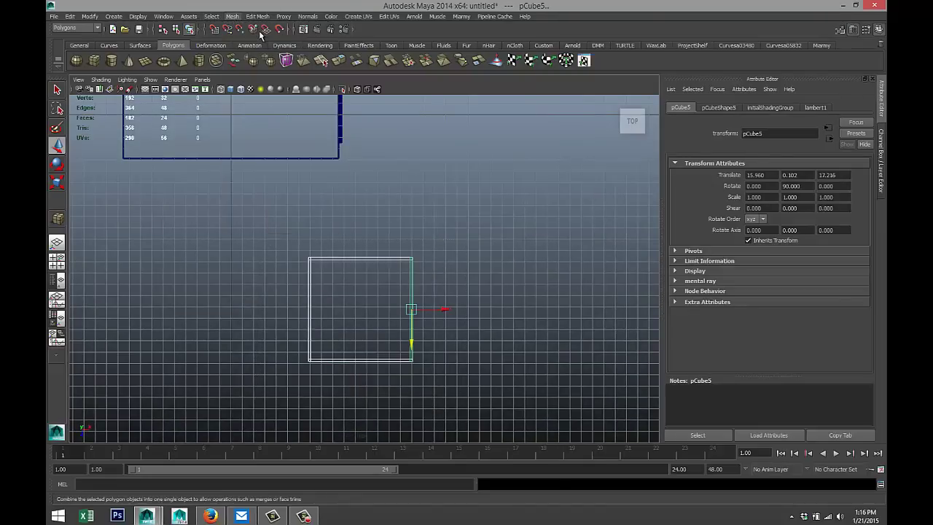
{"action": "left_click", "coordinate": [88, 16]}
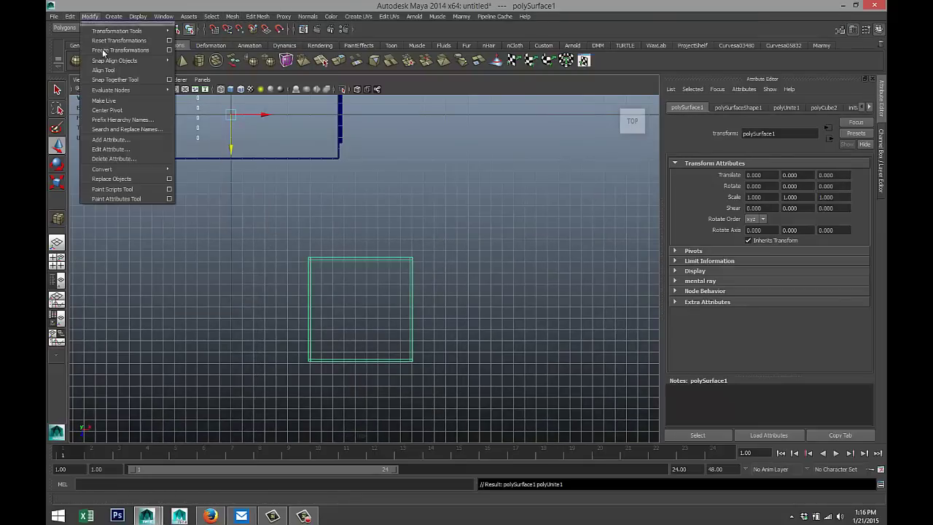
{"action": "left_click", "coordinate": [125, 114]}
Move the frame beside the box to about X 1.21, Z -17.18 and scale it uniformly to about 0.66
{"action": "scroll", "coordinate": [222, 300], "scroll_direction": "down", "scroll_amount": 3}
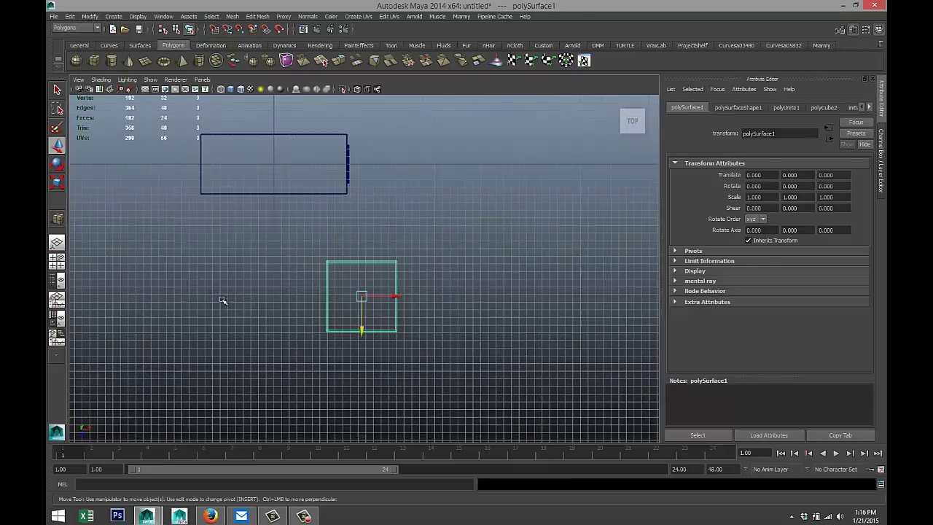
{"action": "left_click_drag", "start_coordinate": [362, 331], "coordinate": [391, 202]}
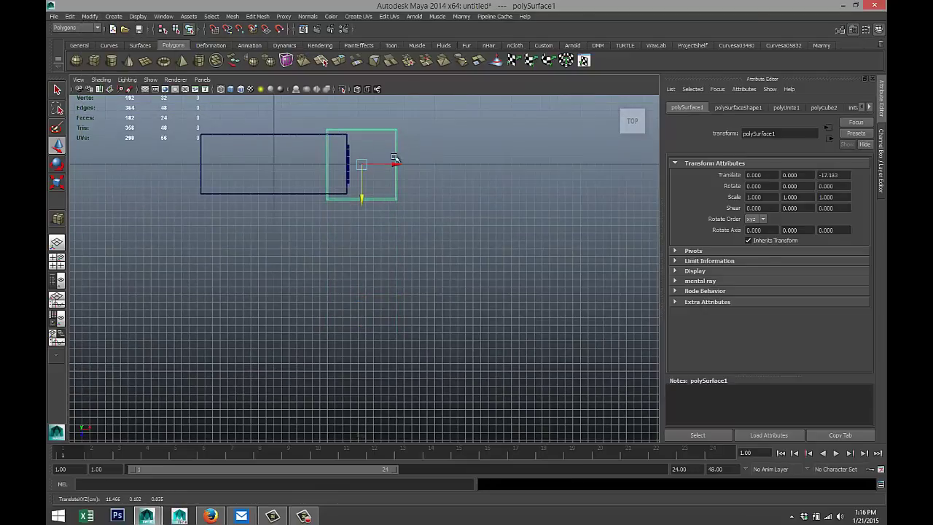
{"action": "left_click_drag", "start_coordinate": [394, 158], "coordinate": [415, 165]}
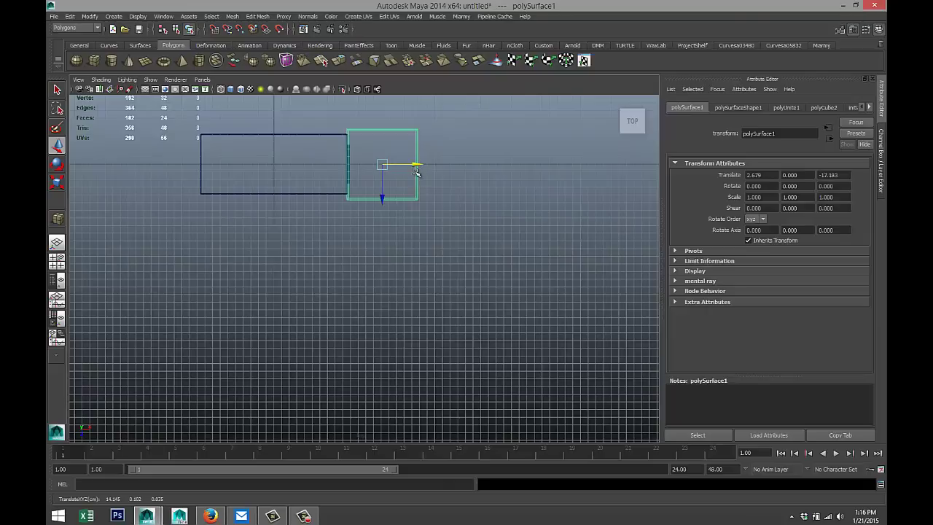
{"action": "key", "text": "r"}
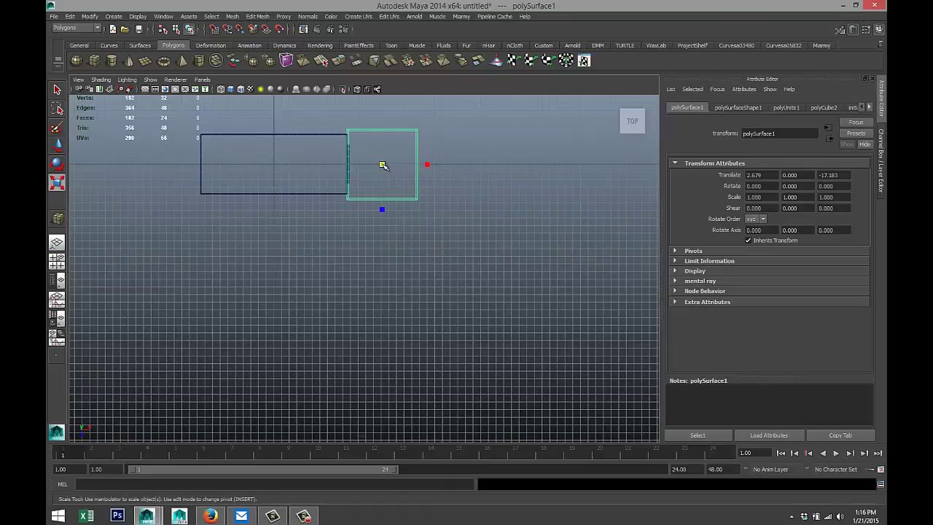
{"action": "left_click_drag", "start_coordinate": [382, 165], "coordinate": [406, 166]}
{"action": "key", "text": "w"}
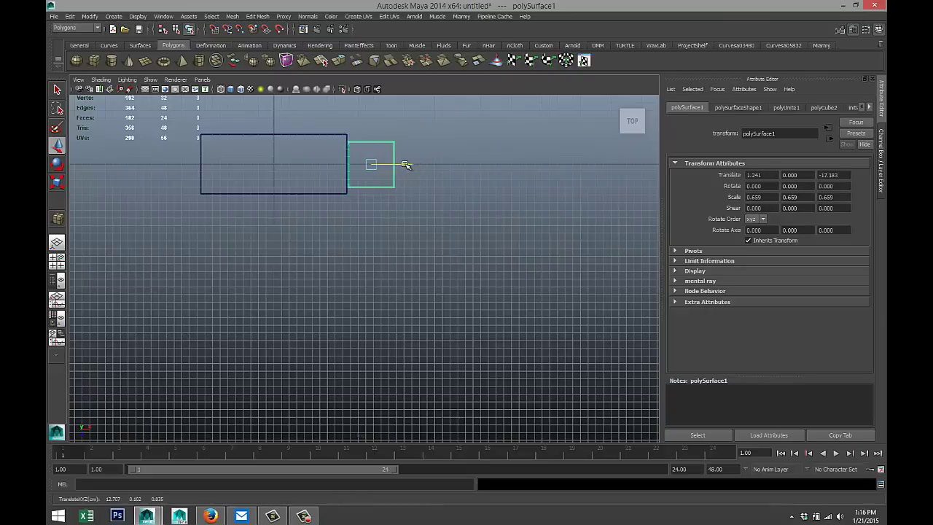
{"action": "key", "text": "f"}
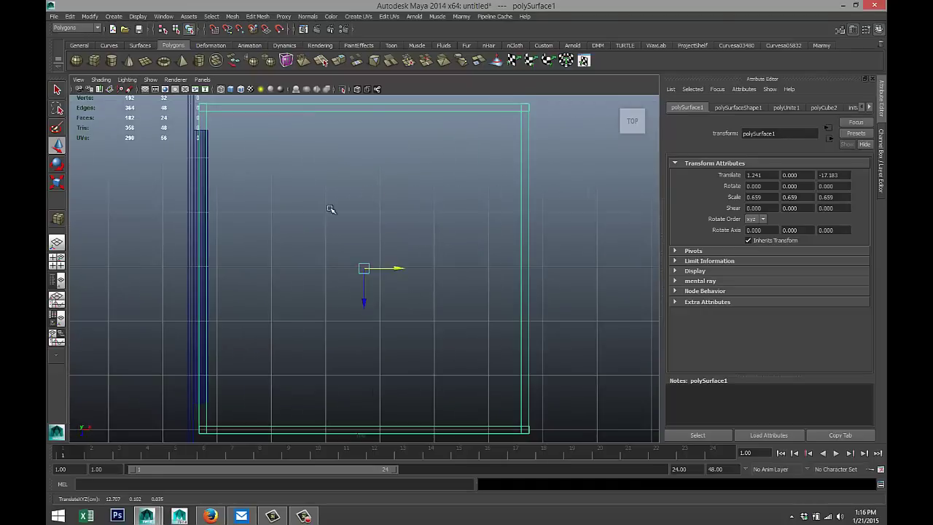
{"action": "left_click_drag", "start_coordinate": [401, 269], "coordinate": [399, 270]}
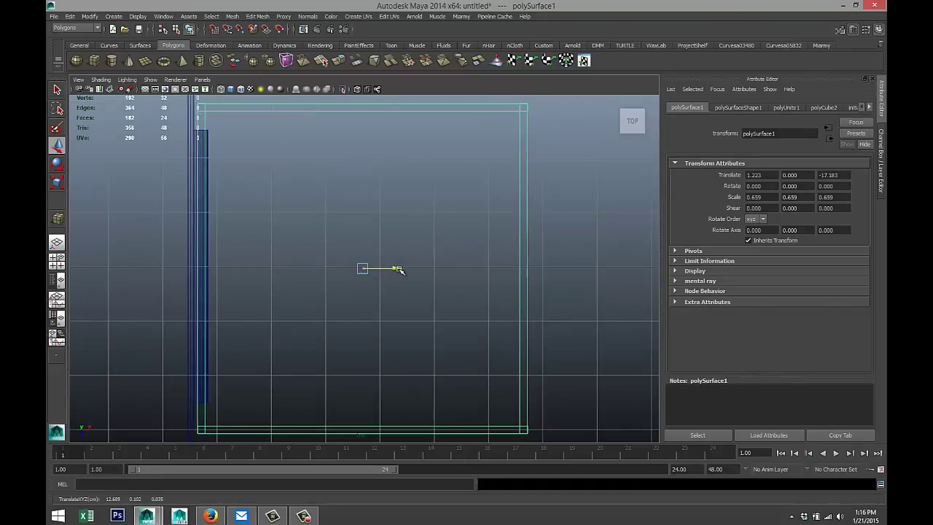
Narrow the frame along Z to a scale of about 0.544 to match the half-pipe's length
{"action": "left_click", "coordinate": [57, 261]}
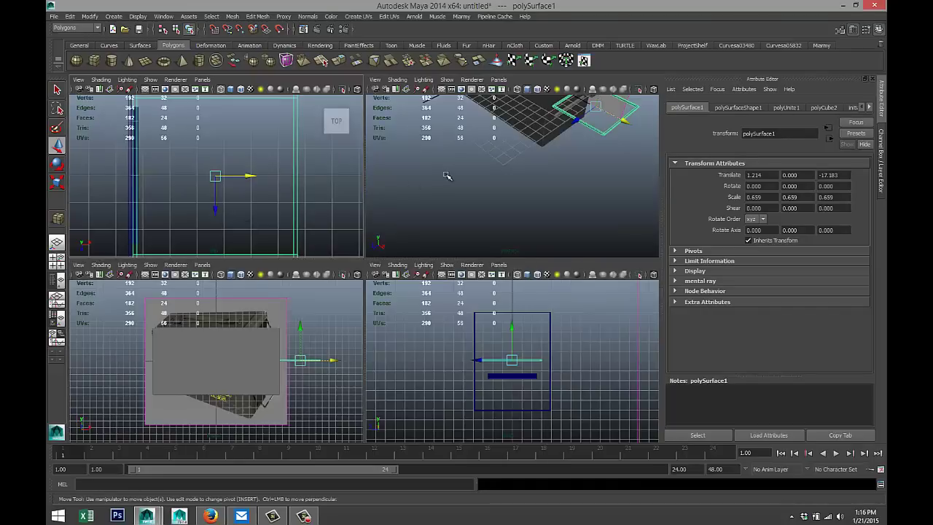
{"action": "key", "text": "space"}
{"action": "left_click_drag", "start_coordinate": [415, 183], "coordinate": [399, 216], "text": "alt"}
{"action": "right_click_drag", "start_coordinate": [399, 216], "coordinate": [387, 226], "text": "alt"}
{"action": "left_click_drag", "start_coordinate": [386, 225], "coordinate": [379, 262], "text": "alt"}
{"action": "right_click_drag", "start_coordinate": [379, 262], "coordinate": [412, 294], "text": "alt"}
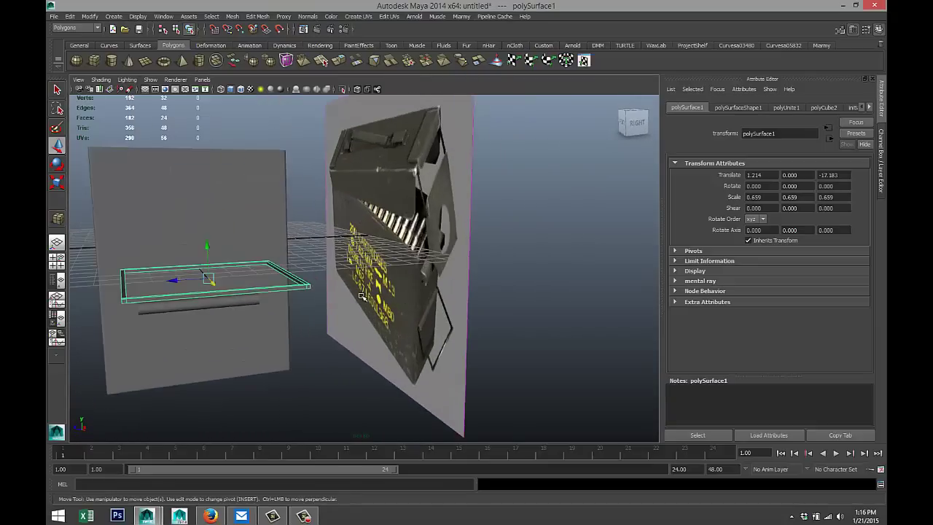
{"action": "left_click_drag", "start_coordinate": [412, 294], "coordinate": [370, 296], "text": "alt"}
{"action": "left_click_drag", "start_coordinate": [325, 362], "coordinate": [277, 396], "text": "alt"}
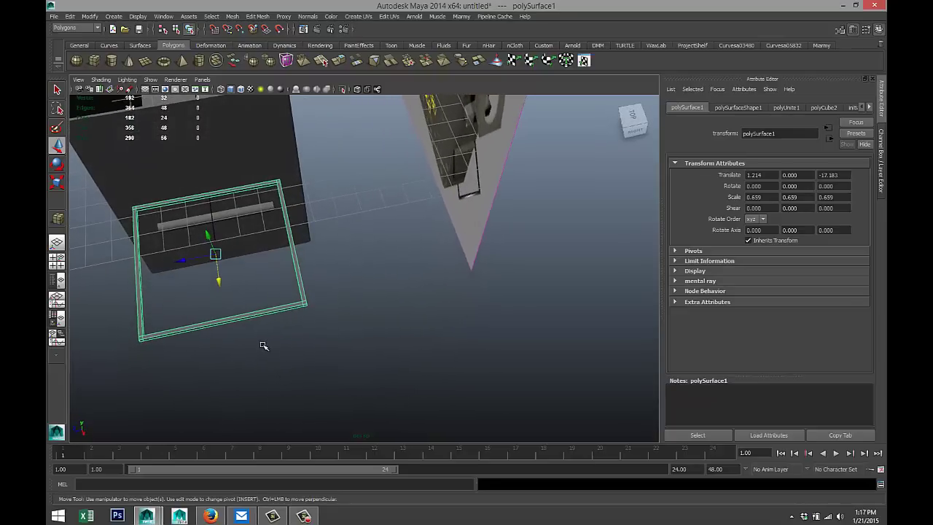
{"action": "key", "text": "r"}
{"action": "left_click_drag", "start_coordinate": [170, 263], "coordinate": [180, 266]}
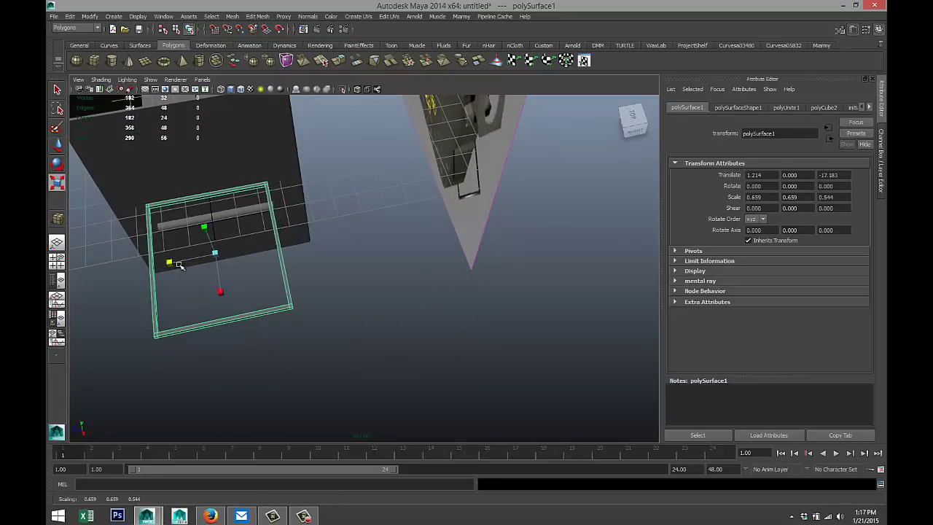
{"action": "left_click_drag", "start_coordinate": [180, 340], "coordinate": [91, 387], "text": "alt"}
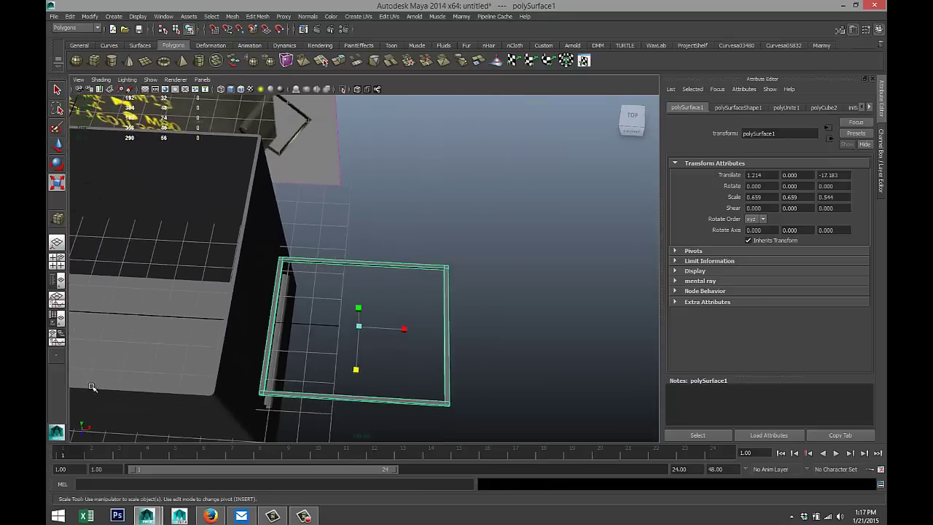
Set the frame's X, Y and Z translation to 0
{"action": "left_click", "coordinate": [58, 261]}
{"action": "key", "text": "space"}
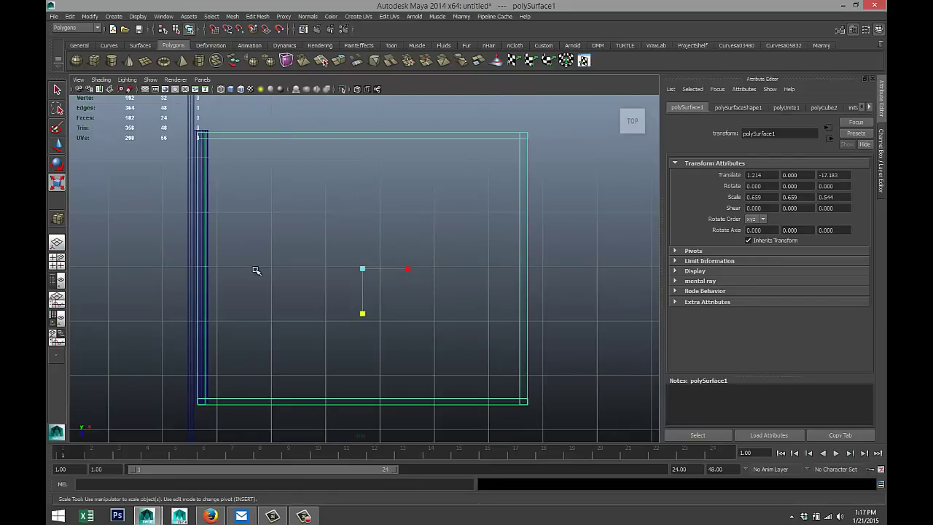
{"action": "scroll", "coordinate": [257, 270], "scroll_direction": "down", "scroll_amount": 3}
{"action": "left_click", "coordinate": [774, 175]}
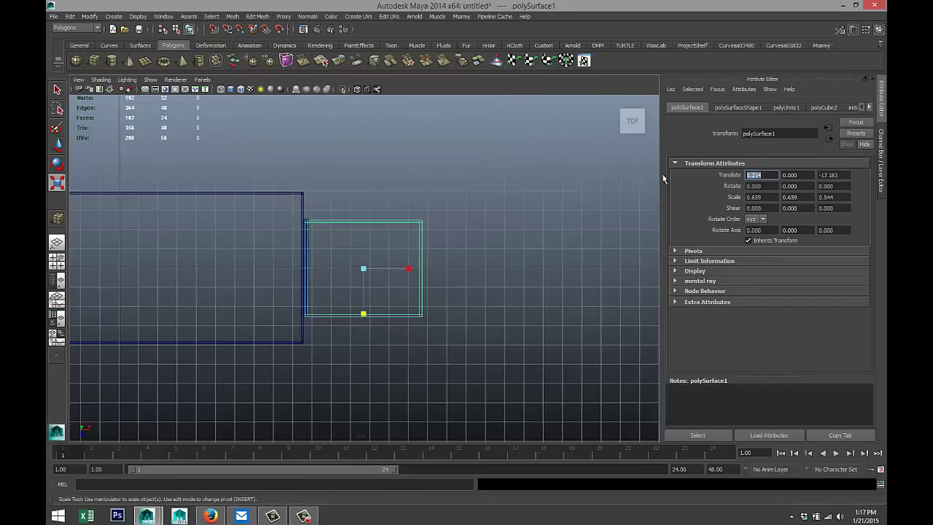
{"action": "left_click", "coordinate": [843, 176]}
{"action": "left_click", "coordinate": [807, 175]}
{"action": "right_click_drag", "start_coordinate": [604, 225], "coordinate": [249, 306], "text": "alt"}
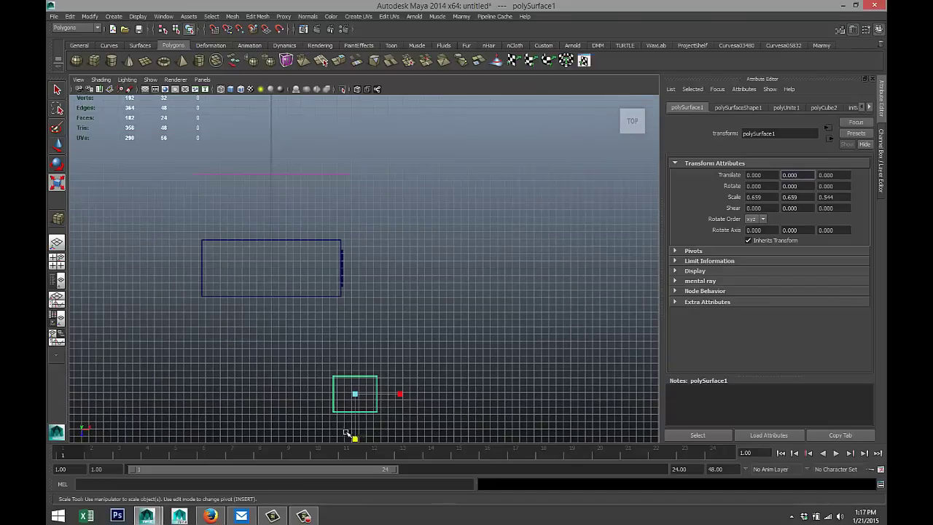
Move the frame in the top view onto the half-pipe, at about X 1.19 and Z -17.22
{"action": "left_click", "coordinate": [413, 399]}
{"action": "left_click_drag", "start_coordinate": [343, 381], "coordinate": [376, 305]}
{"action": "key", "text": "w"}
{"action": "scroll", "coordinate": [379, 317], "scroll_direction": "up", "scroll_amount": 8}
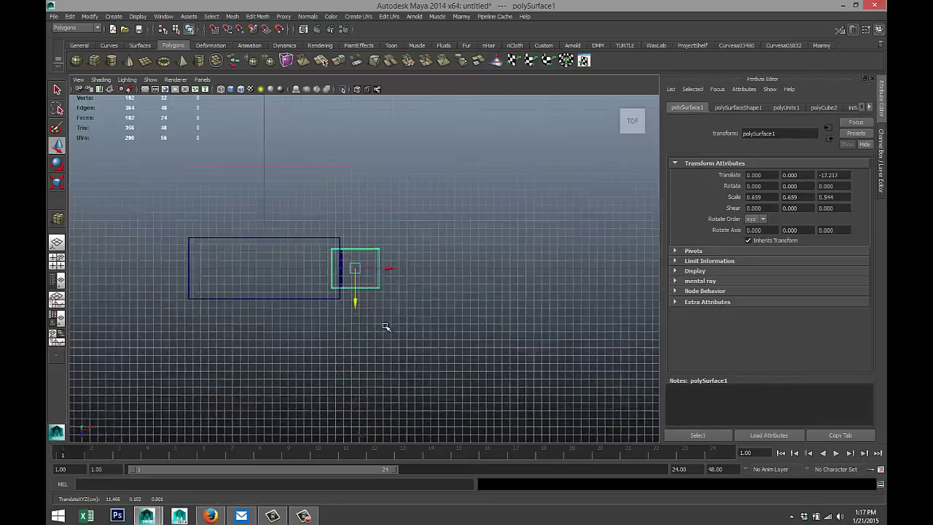
{"action": "scroll", "coordinate": [397, 284], "scroll_direction": "down", "scroll_amount": 4}
{"action": "scroll", "coordinate": [383, 264], "scroll_direction": "up", "scroll_amount": 1}
{"action": "scroll", "coordinate": [384, 264], "scroll_direction": "up", "scroll_amount": 1}
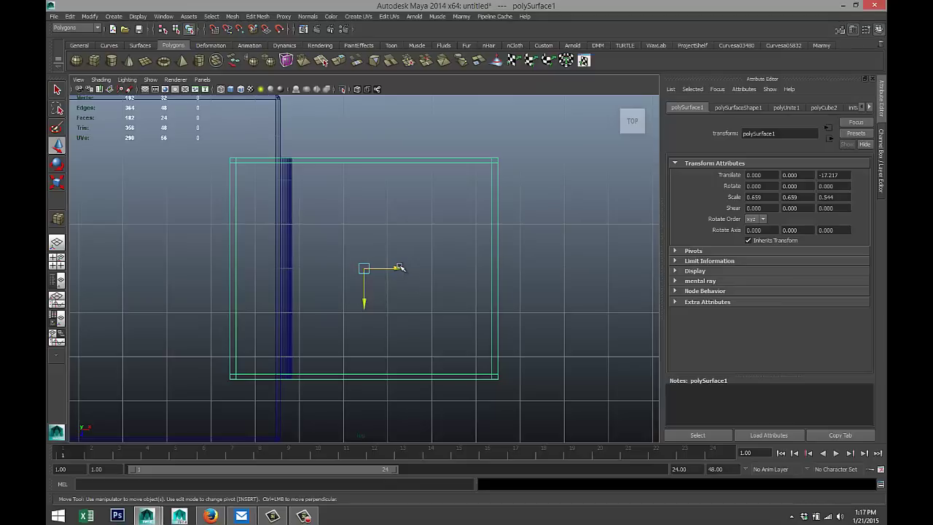
{"action": "left_click_drag", "start_coordinate": [399, 268], "coordinate": [451, 258]}
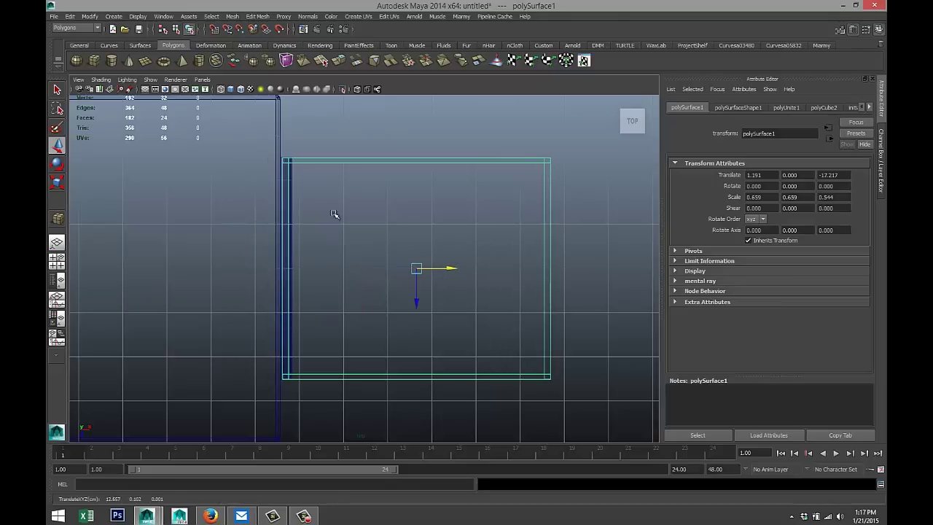
Shorten the half-pipe lengthwise to a Y scale of about 2.285 so it fits inside the frame
{"action": "left_click", "coordinate": [290, 194]}
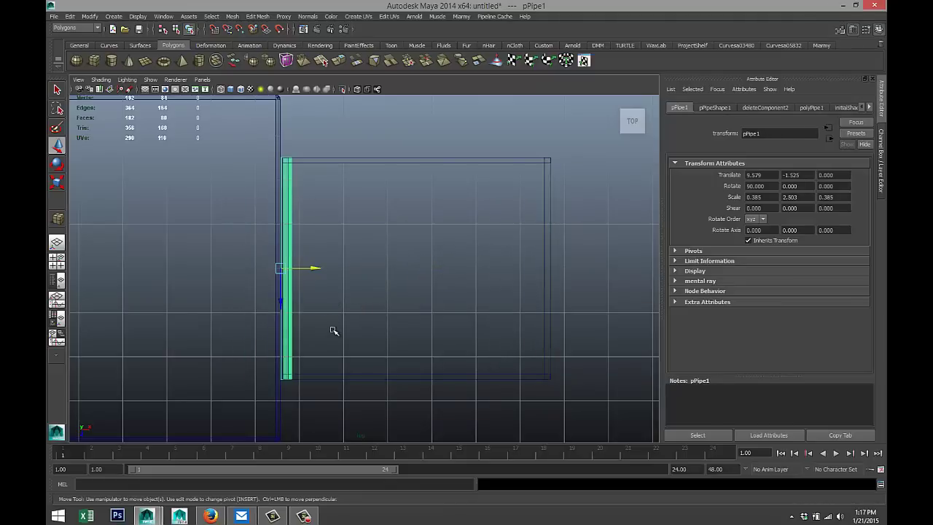
{"action": "key", "text": "r"}
{"action": "left_click_drag", "start_coordinate": [283, 314], "coordinate": [282, 310]}
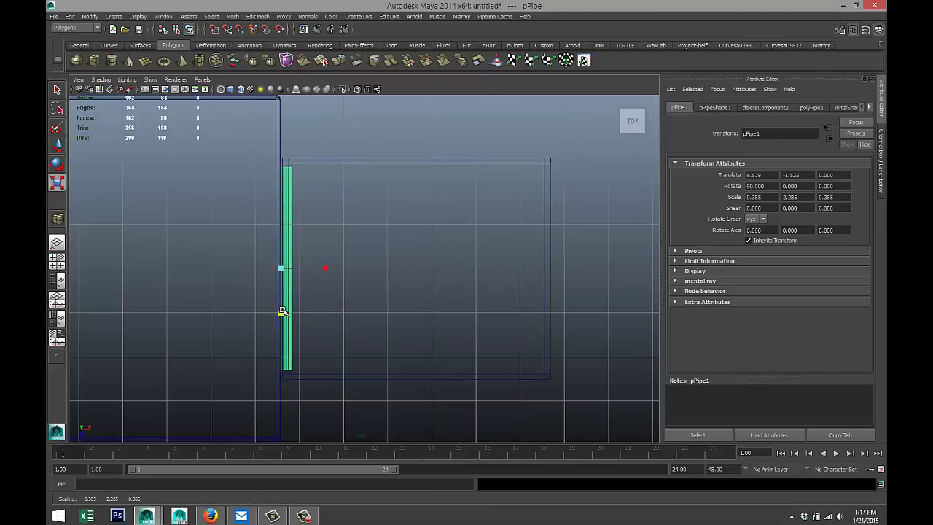
Lower the wire frame to the height of the half-pipe, at about Y -1.54
{"action": "left_click", "coordinate": [57, 261]}
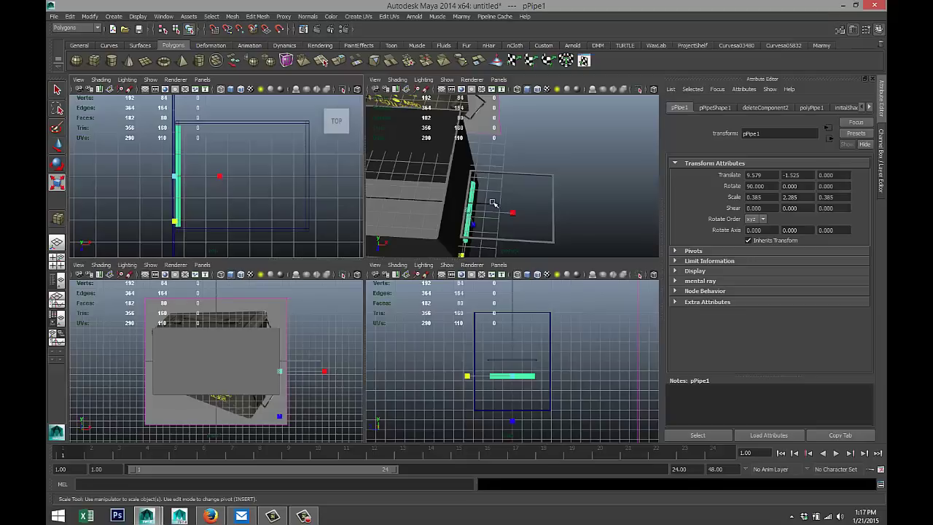
{"action": "key", "text": "space"}
{"action": "left_click_drag", "start_coordinate": [434, 292], "coordinate": [405, 276], "text": "alt"}
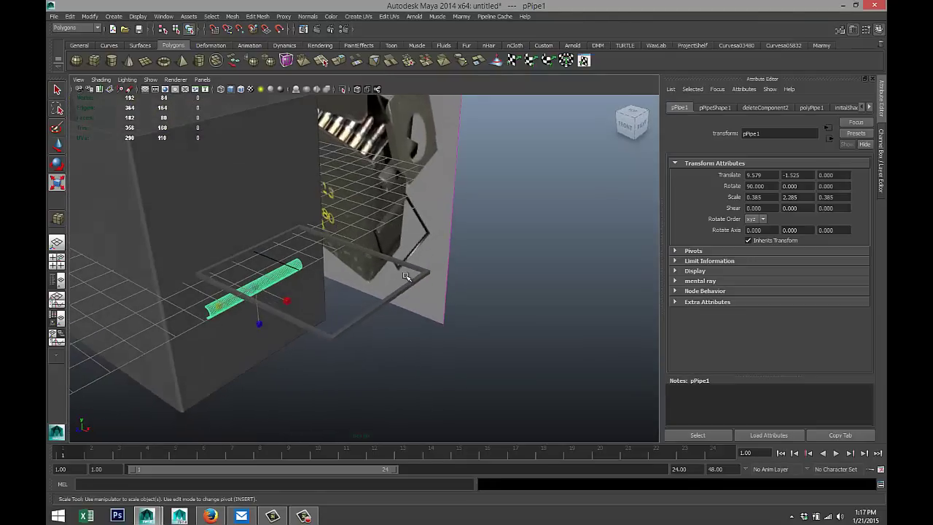
{"action": "left_click", "coordinate": [394, 295]}
{"action": "key", "text": "w"}
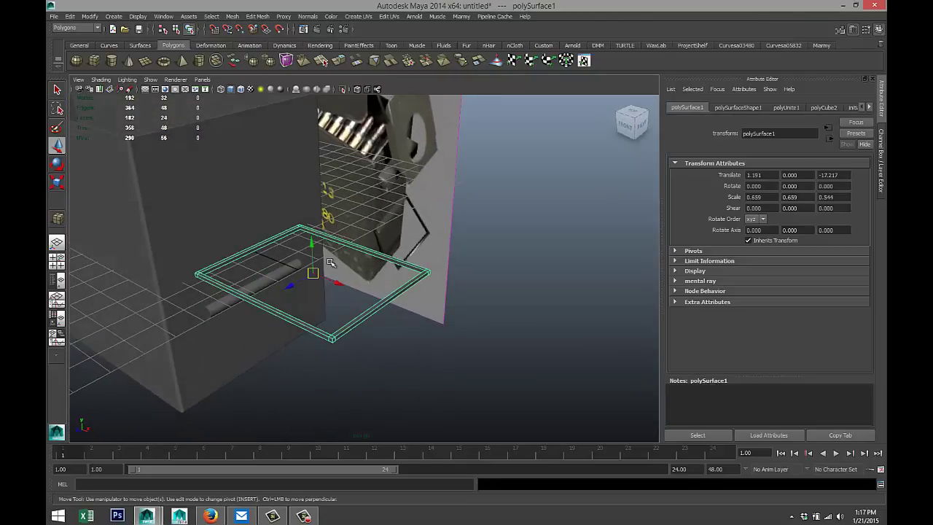
{"action": "left_click_drag", "start_coordinate": [311, 242], "coordinate": [467, 318]}
Move the wire frame's pivot in the wireframe front view to its hinge-side bar inside the half-pipe, at about X 9.63
{"action": "left_click", "coordinate": [57, 259]}
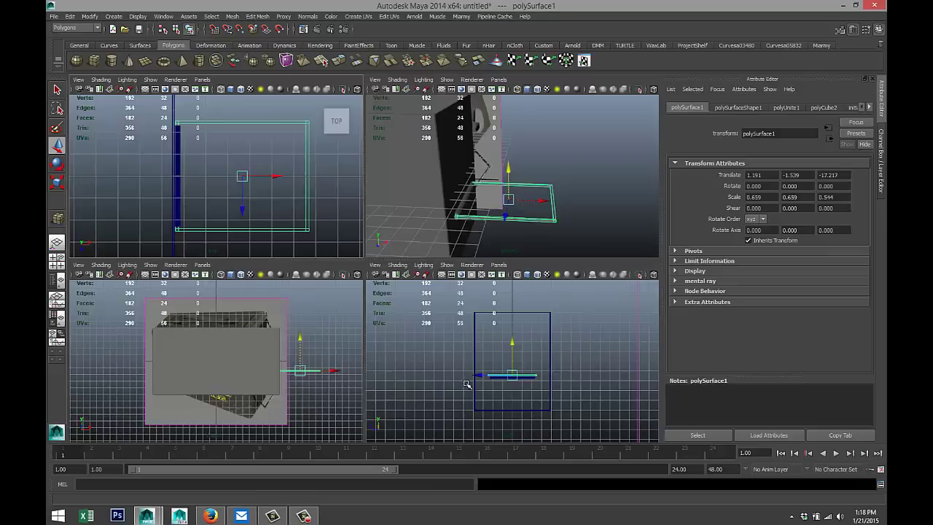
{"action": "key", "text": "space"}
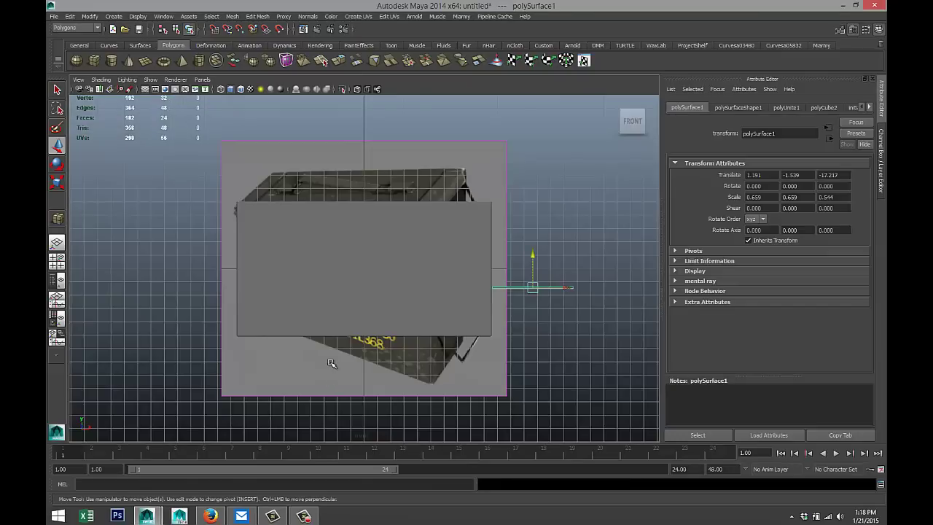
{"action": "key", "text": "4"}
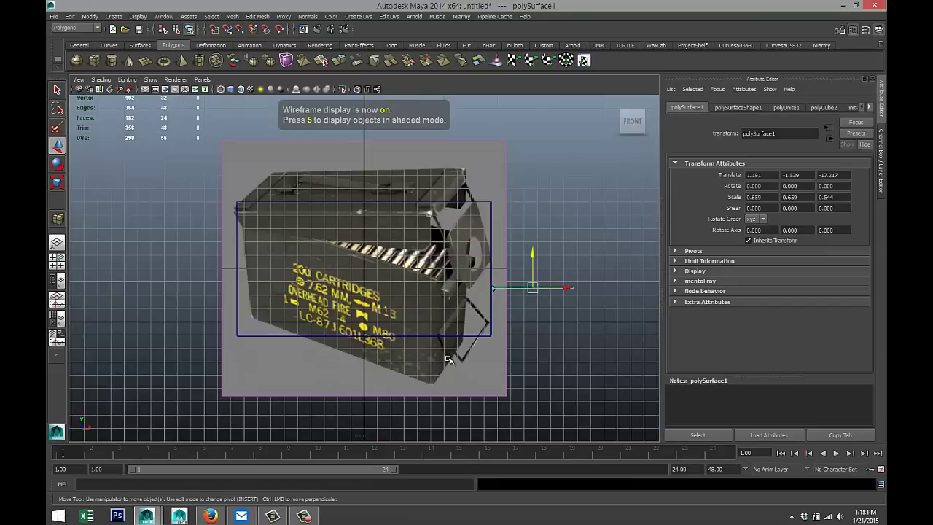
{"action": "key", "text": "Insert"}
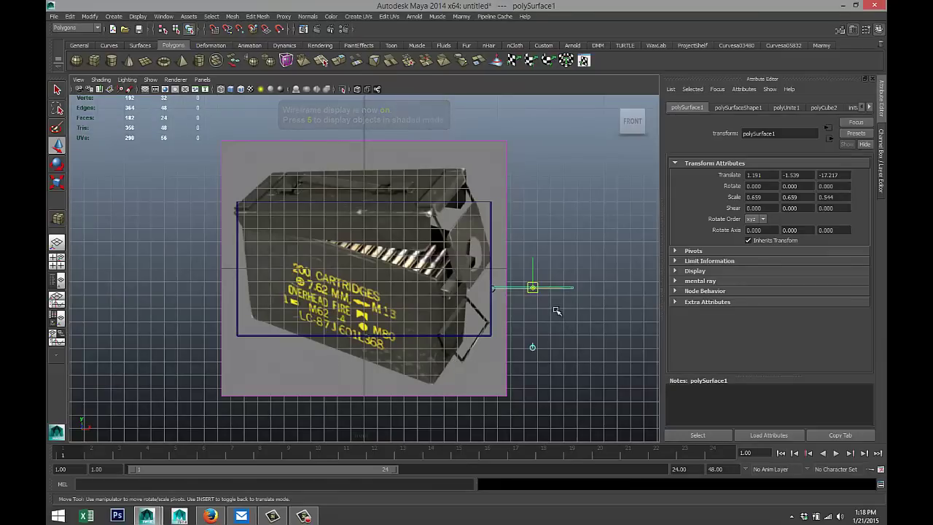
{"action": "left_click_drag", "start_coordinate": [561, 289], "coordinate": [520, 291]}
{"action": "scroll", "coordinate": [519, 309], "scroll_direction": "up", "scroll_amount": 8}
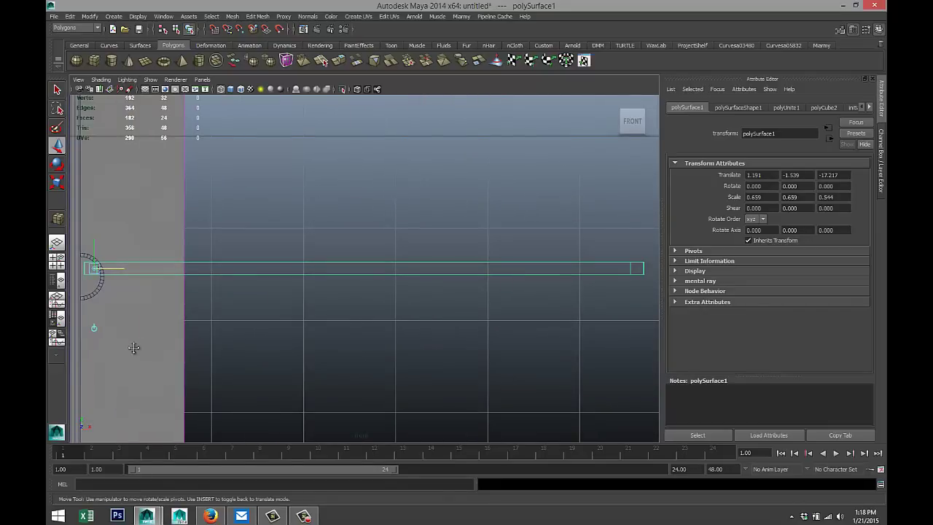
{"action": "middle_click_drag", "start_coordinate": [133, 347], "coordinate": [312, 344], "text": "alt"}
{"action": "left_click_drag", "start_coordinate": [302, 268], "coordinate": [292, 267]}
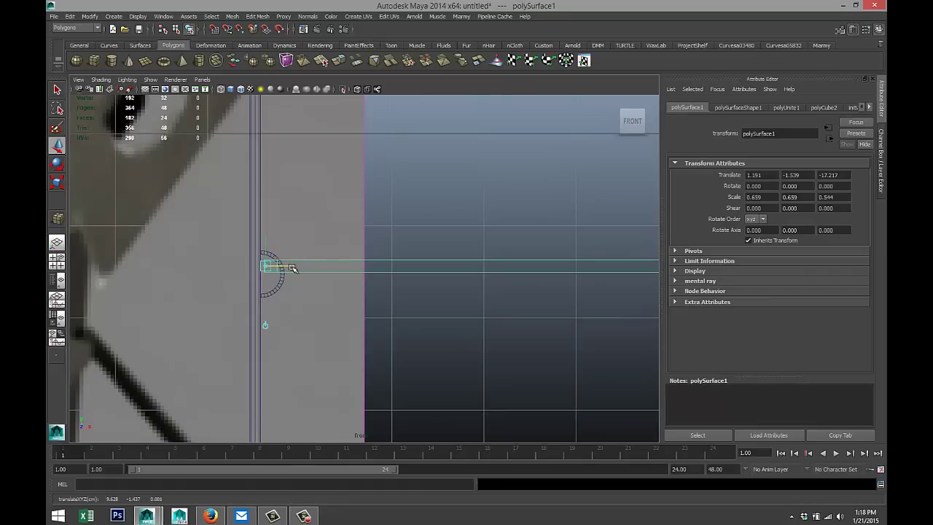
Rotate the wire frame downward about its hinge to about -20.4° in Z, and lower it to about Y -1.6
{"action": "key", "text": "e"}
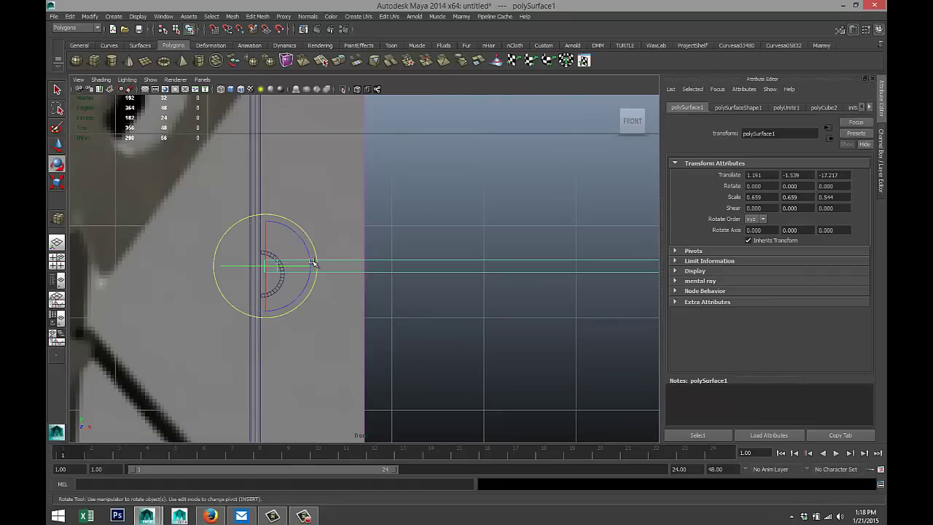
{"action": "left_click_drag", "start_coordinate": [312, 262], "coordinate": [306, 274]}
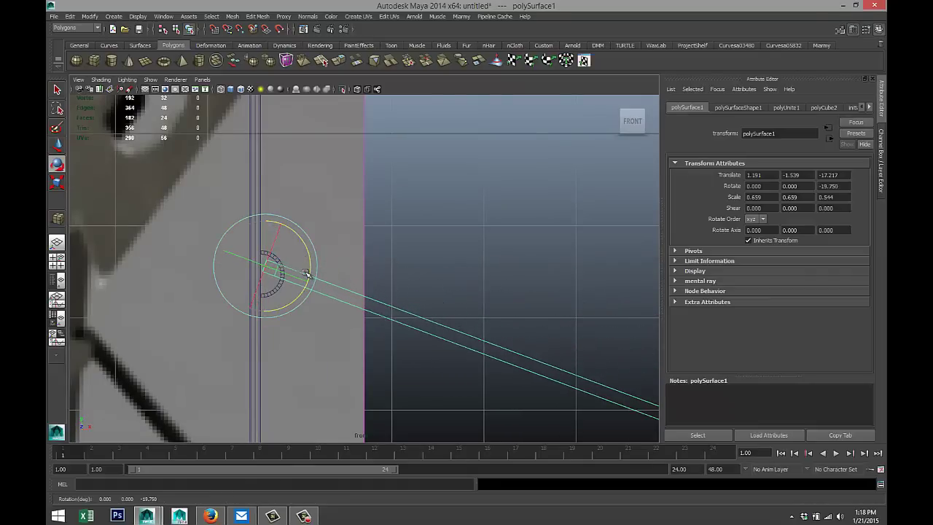
{"action": "scroll", "coordinate": [315, 276], "scroll_direction": "down", "scroll_amount": 3}
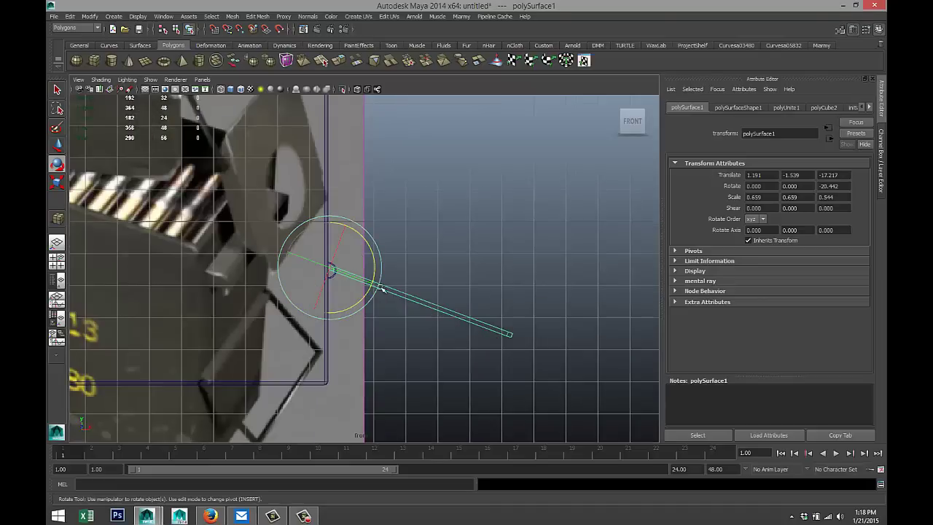
{"action": "key", "text": "w"}
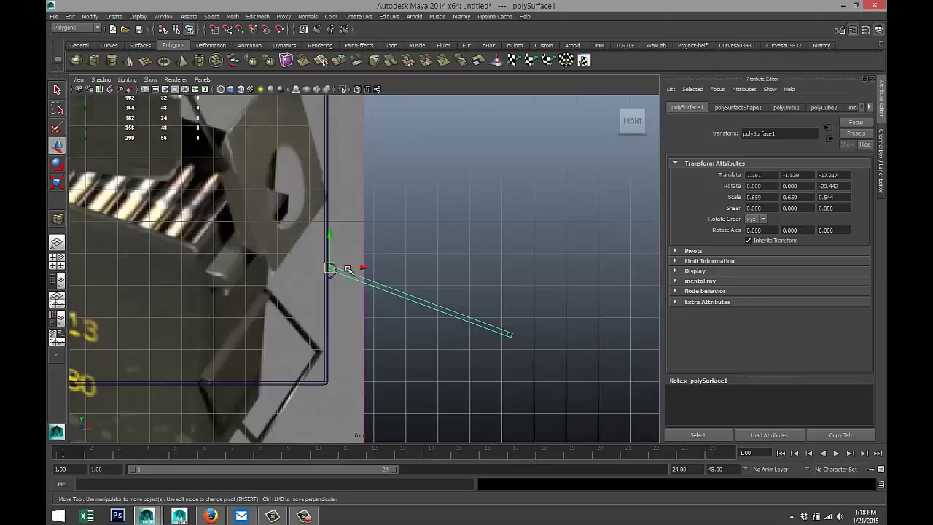
{"action": "scroll", "coordinate": [348, 270], "scroll_direction": "up", "scroll_amount": 3}
{"action": "left_click_drag", "start_coordinate": [280, 231], "coordinate": [285, 236]}
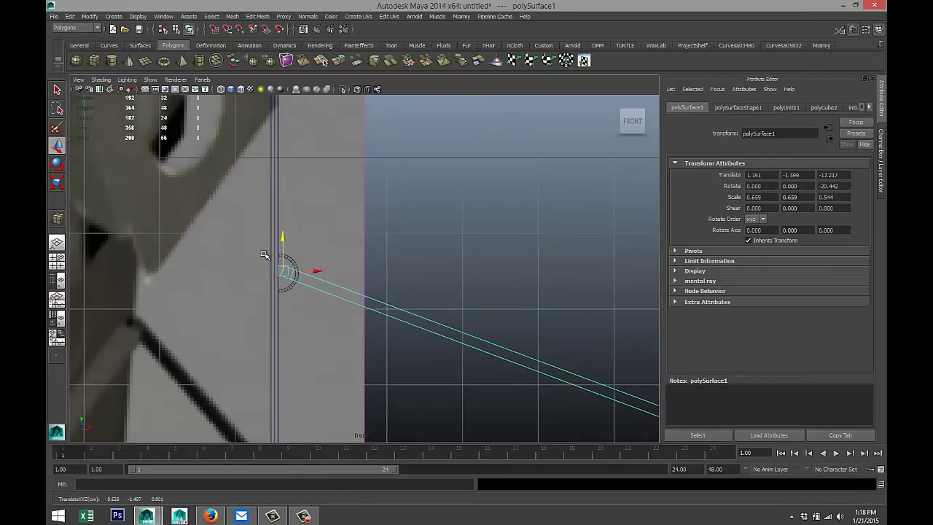
Examine the tilted handle and its fit in the half-pipe in perspective, comparing it with the reference image
{"action": "left_click", "coordinate": [57, 258]}
{"action": "key", "text": "space"}
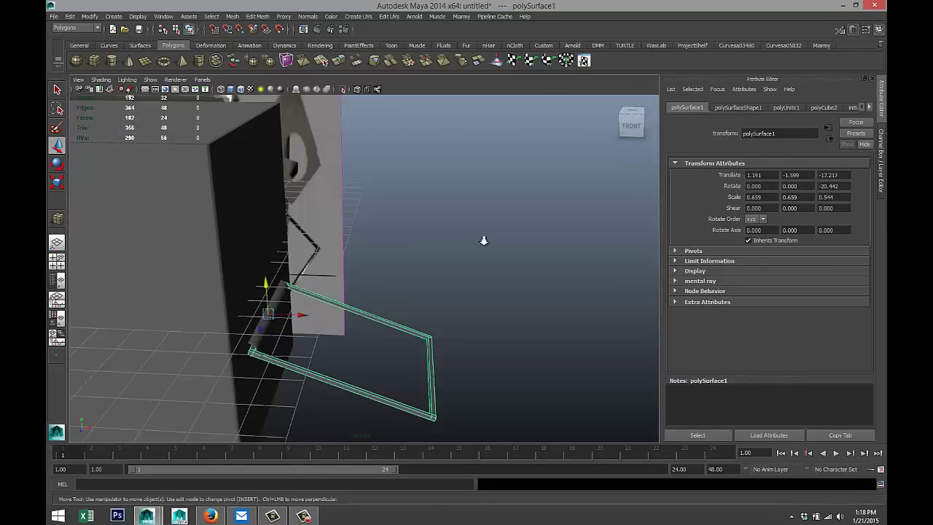
{"action": "scroll", "coordinate": [483, 240], "scroll_direction": "down", "scroll_amount": 2}
{"action": "left_click_drag", "start_coordinate": [484, 275], "coordinate": [434, 325], "text": "alt"}
{"action": "left_click", "coordinate": [463, 298]}
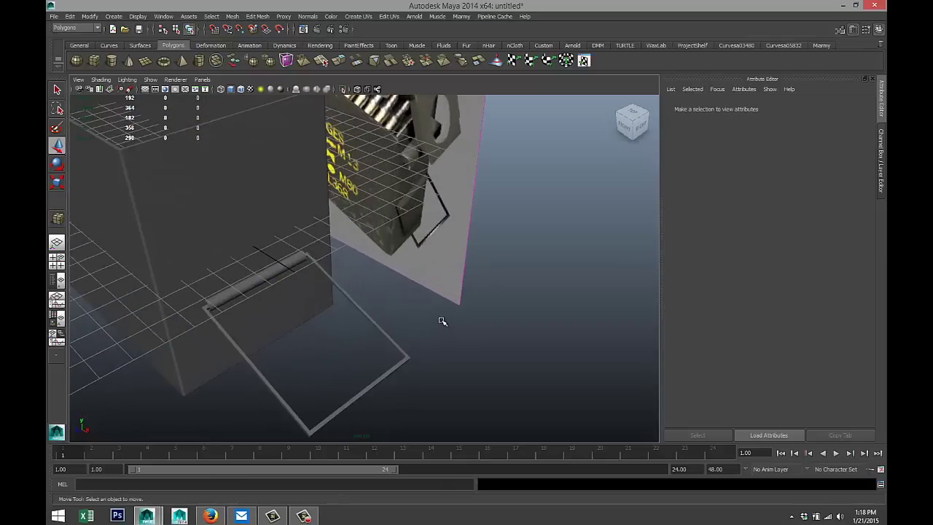
{"action": "mouse_move", "coordinate": [452, 323]}
{"action": "middle_mouse_down", "text": "alt"}
{"action": "mouse_move", "coordinate": [433, 327]}
{"action": "mouse_move", "coordinate": [444, 312]}
{"action": "middle_mouse_up", "text": "alt"}
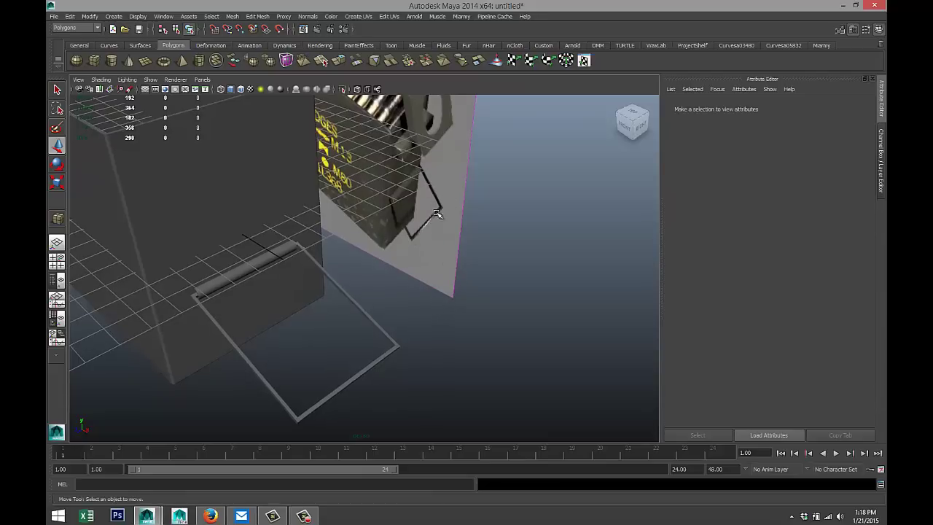
{"action": "left_click_drag", "start_coordinate": [375, 344], "coordinate": [328, 325], "text": "alt"}
Select the corner vertices at the handle's outer end and study the matching handle and bracket in the reference image
{"action": "right_click_drag", "start_coordinate": [327, 326], "coordinate": [295, 307]}
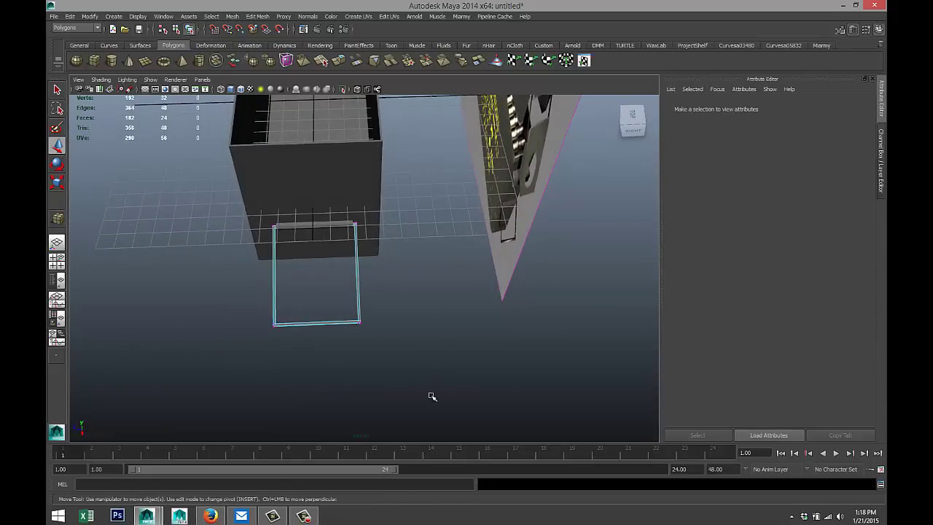
{"action": "left_click", "coordinate": [275, 325]}
{"action": "left_click_drag", "start_coordinate": [275, 384], "coordinate": [369, 295], "text": "alt"}
{"action": "left_click_drag", "start_coordinate": [447, 322], "coordinate": [354, 340], "text": "alt"}
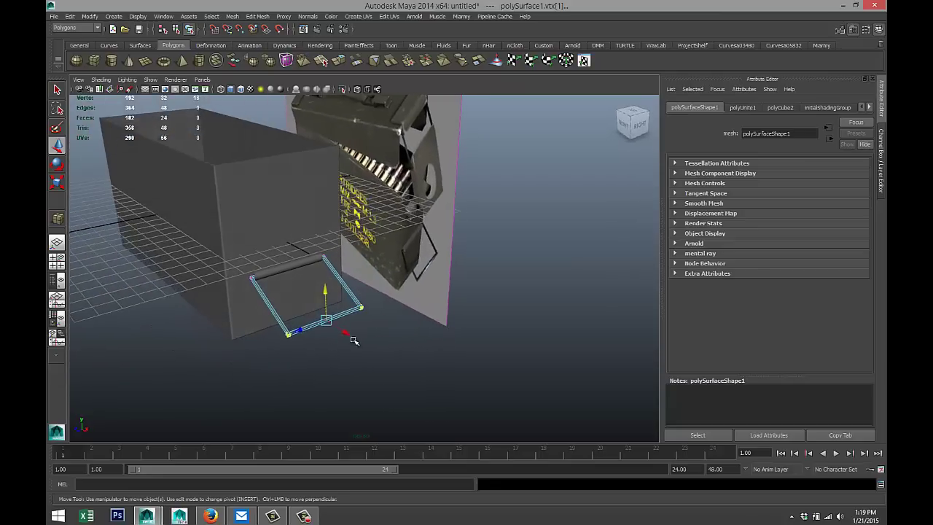
{"action": "scroll", "coordinate": [430, 322], "scroll_direction": "up", "scroll_amount": 3}
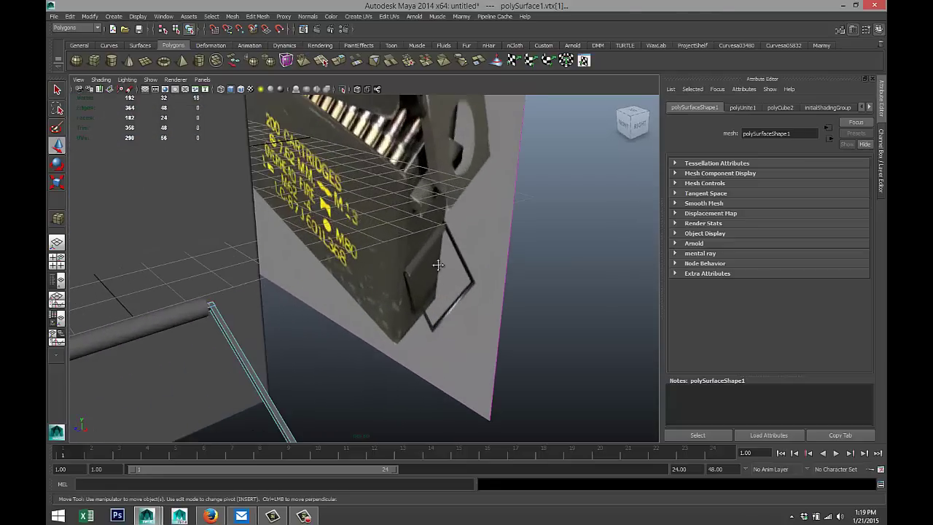
{"action": "left_click_drag", "start_coordinate": [437, 265], "coordinate": [378, 230], "text": "alt"}
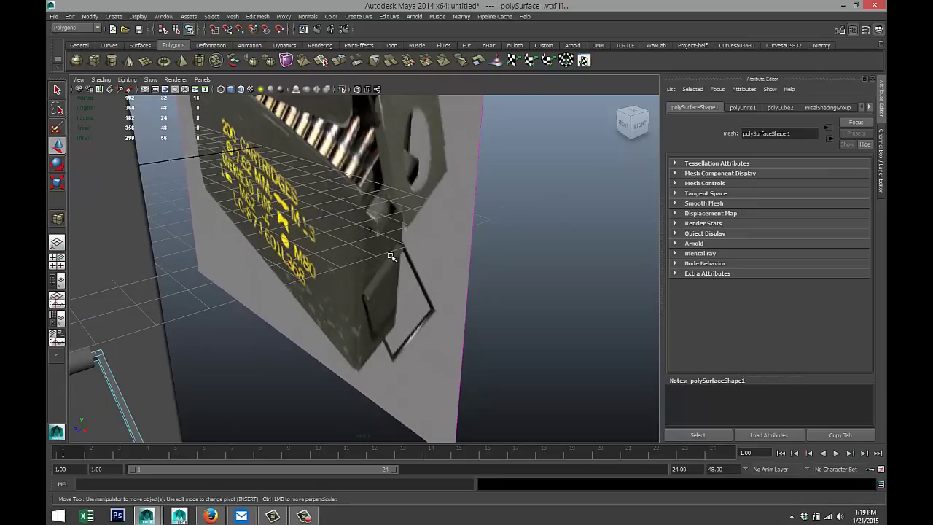
{"action": "left_click_drag", "start_coordinate": [381, 289], "coordinate": [348, 257], "text": "alt"}
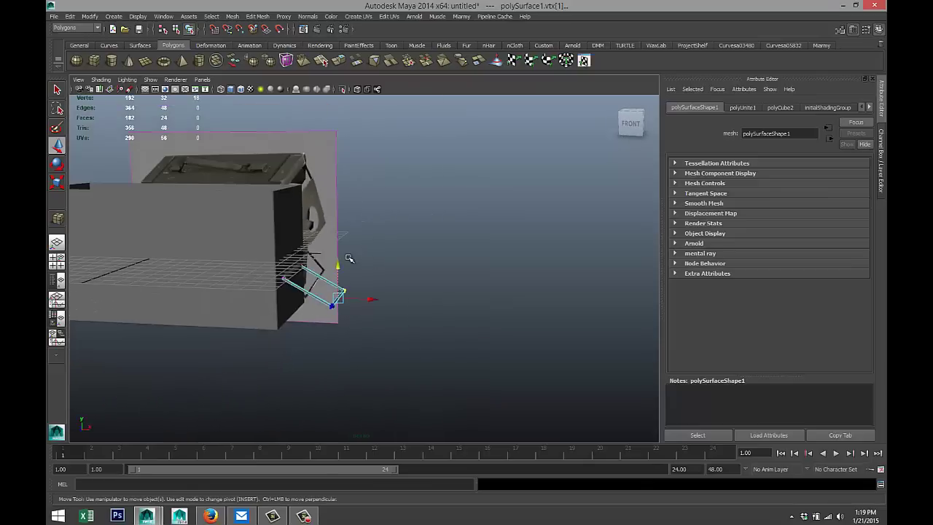
Create a long polygon cube beside the ammo box, at about X 22.7, Y 0.86 and Z 3.07
{"action": "left_click", "coordinate": [93, 61]}
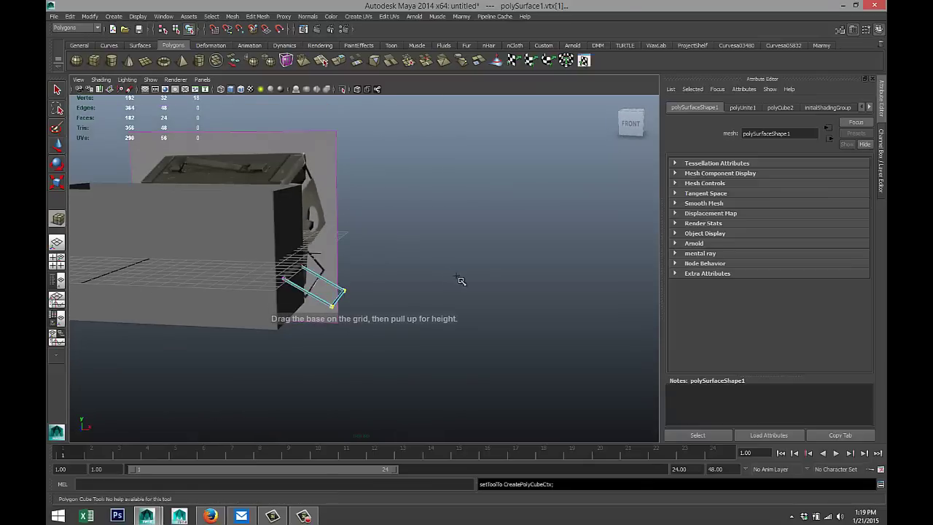
{"action": "left_click_drag", "start_coordinate": [458, 279], "coordinate": [381, 316], "text": "alt"}
{"action": "scroll", "coordinate": [362, 280], "scroll_direction": "up", "scroll_amount": 3}
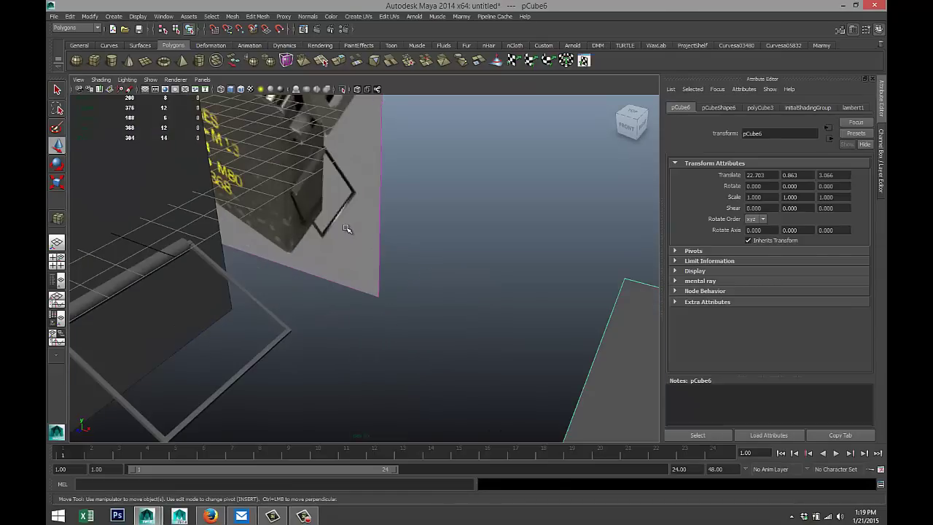
{"action": "scroll", "coordinate": [349, 227], "scroll_direction": "down", "scroll_amount": 5}
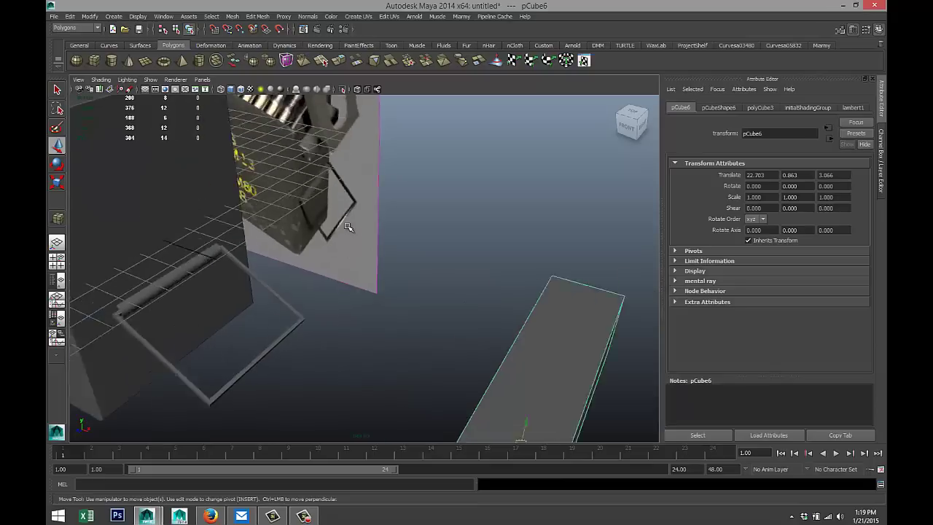
{"action": "middle_click_drag", "start_coordinate": [398, 351], "coordinate": [338, 328], "text": "alt"}
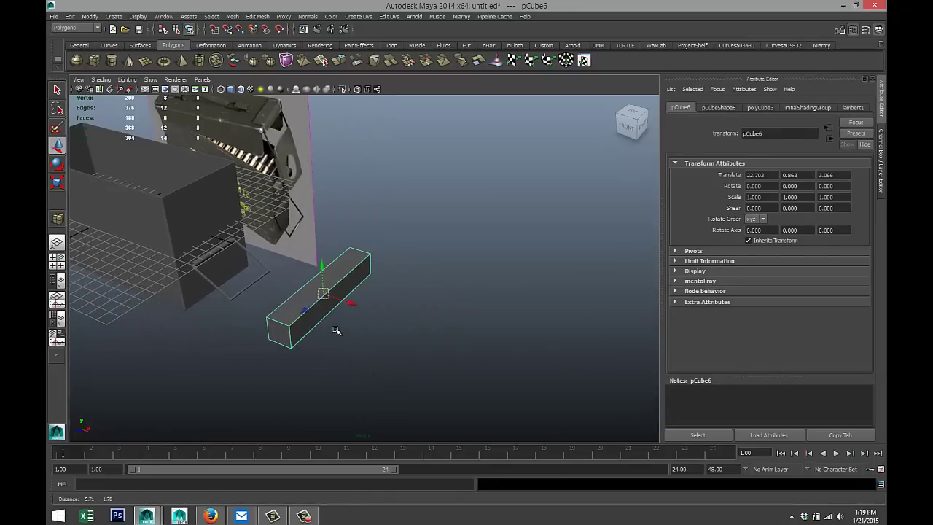
Move the new cube's long upper outer edge inward along X to about 23.27, giving the outer side a slope
{"action": "mouse_move", "coordinate": [346, 277]}
{"action": "right_mouse_down"}
{"action": "mouse_move", "coordinate": [354, 259]}
{"action": "mouse_move", "coordinate": [350, 274]}
{"action": "right_mouse_up"}
{"action": "left_click", "coordinate": [349, 279]}
{"action": "left_click_drag", "start_coordinate": [334, 259], "coordinate": [357, 302]}
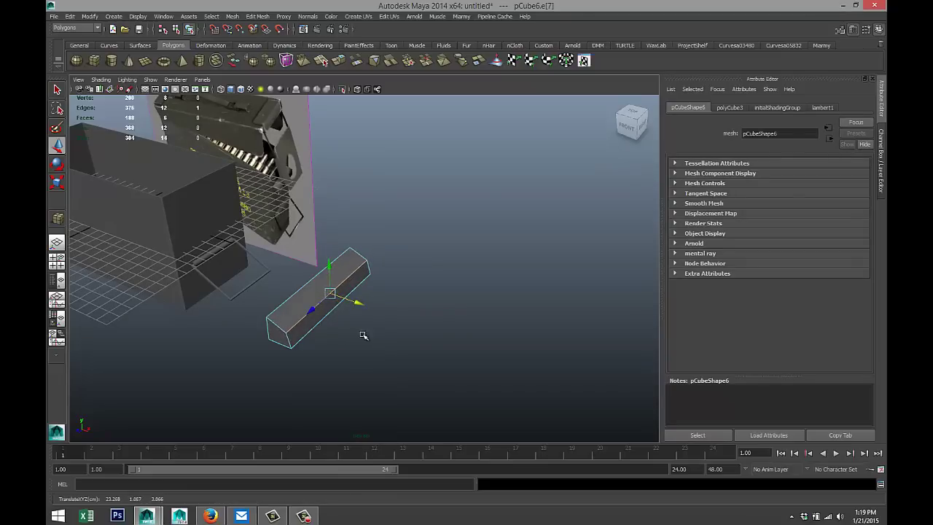
Insert a lengthwise edge loop near the middle of the cube, using the Equal distance from edge option
{"action": "left_click_drag", "start_coordinate": [362, 336], "coordinate": [406, 298], "text": "alt"}
{"action": "scroll", "coordinate": [381, 335], "scroll_direction": "up", "scroll_amount": 5}
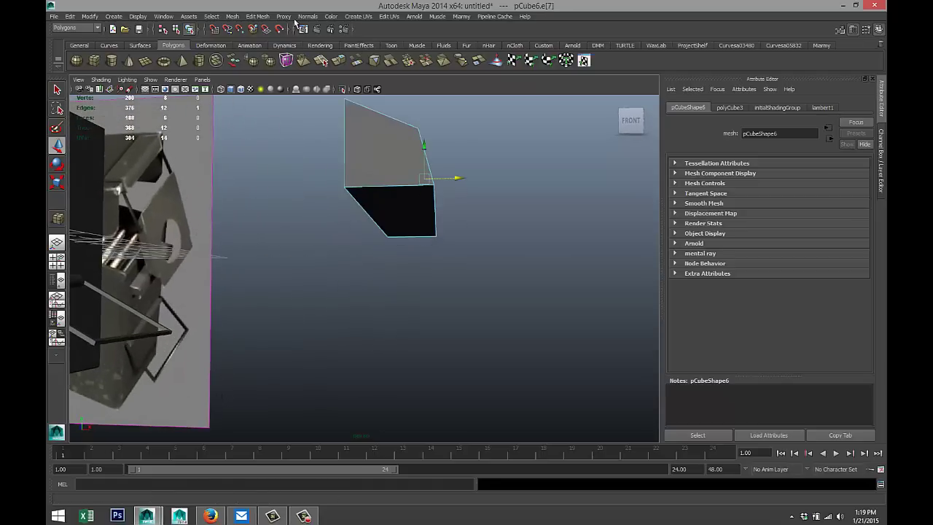
{"action": "left_click", "coordinate": [259, 16]}
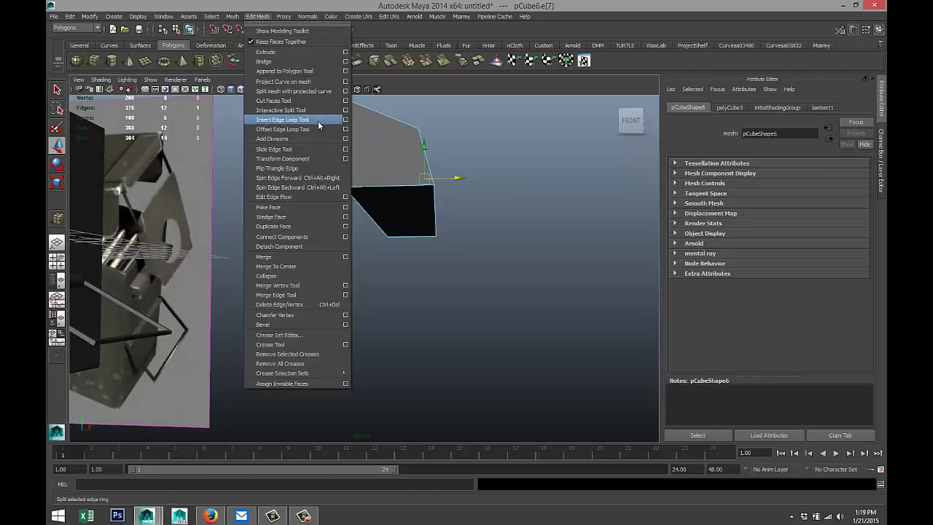
{"action": "left_click", "coordinate": [345, 119]}
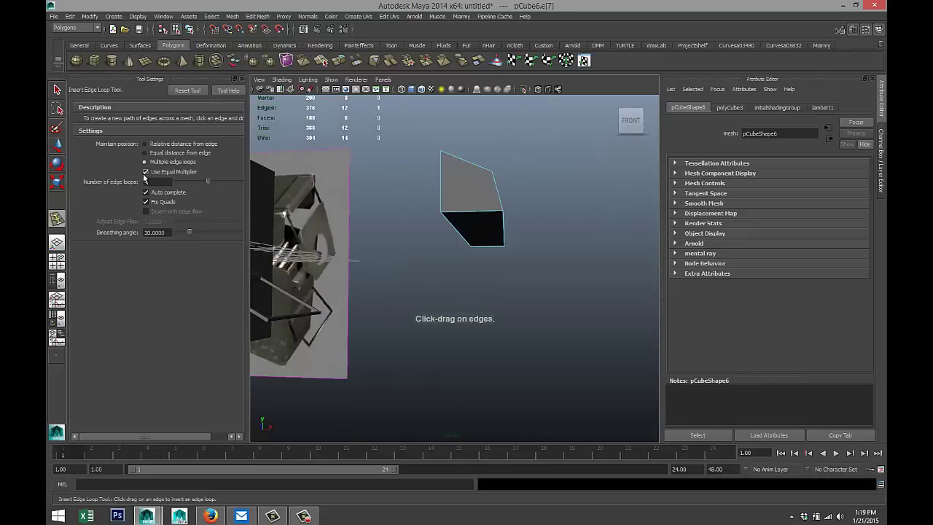
{"action": "left_click", "coordinate": [145, 153]}
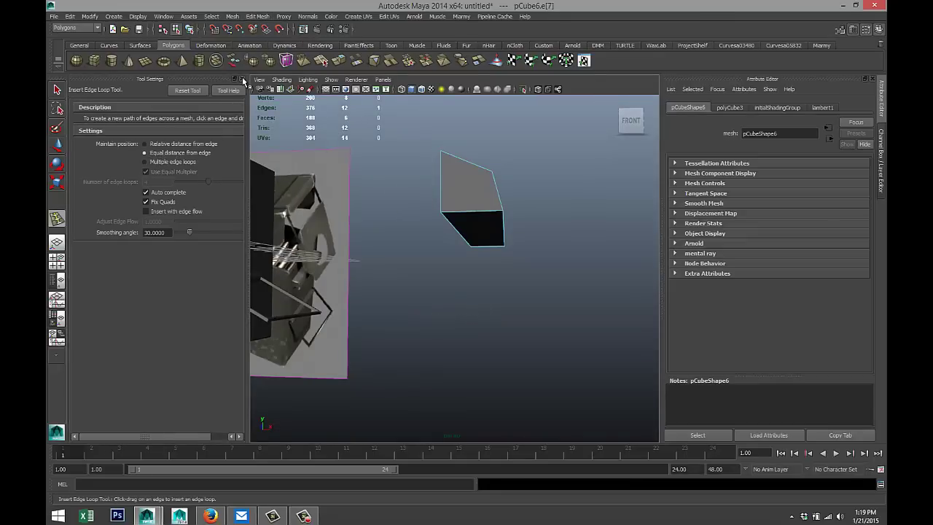
{"action": "left_click", "coordinate": [243, 78]}
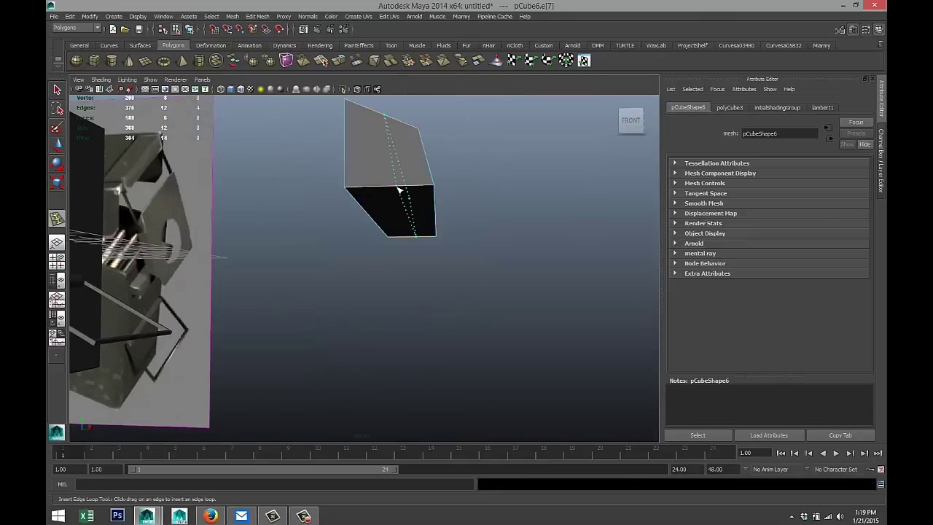
{"action": "left_click_drag", "start_coordinate": [397, 190], "coordinate": [402, 195]}
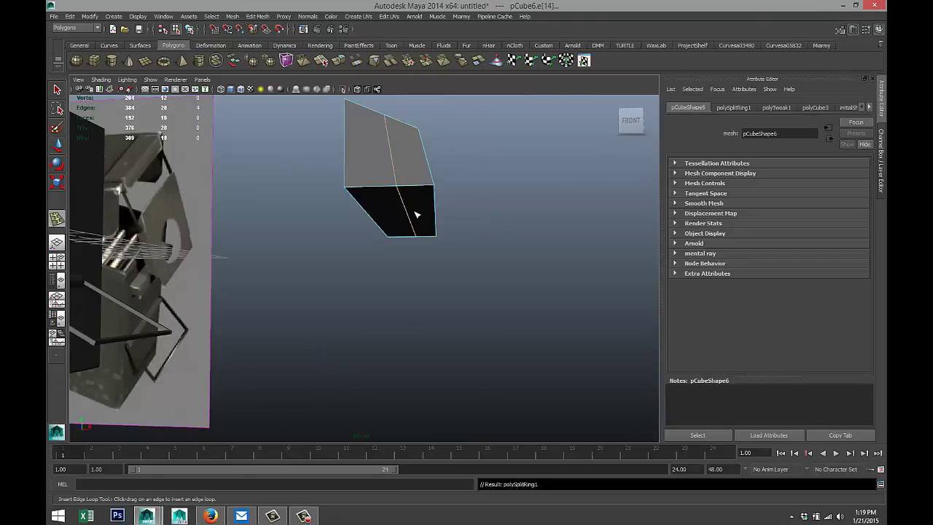
{"action": "key", "text": "q"}
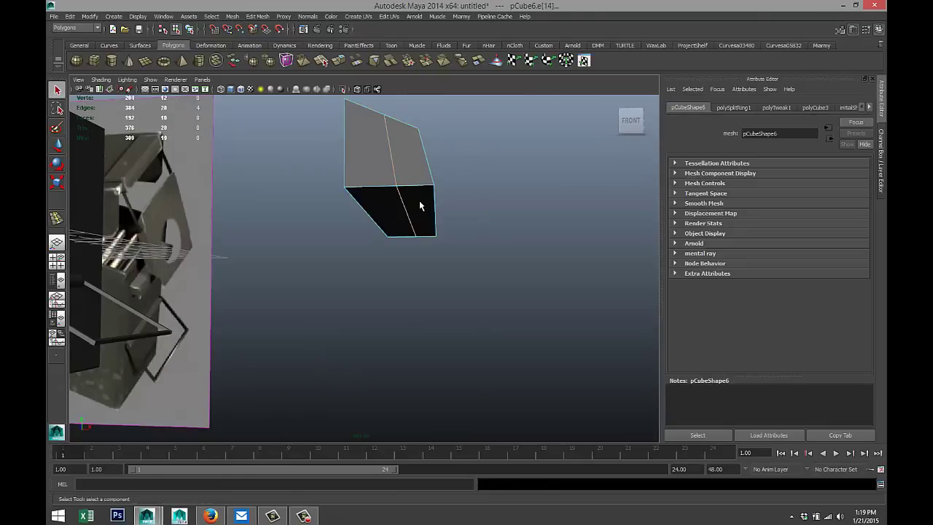
Extrude the outer half of the cube's underside downward to form a short lip along its length
{"action": "right_click", "coordinate": [420, 206]}
{"action": "left_click", "coordinate": [427, 211]}
{"action": "left_click", "coordinate": [269, 18]}
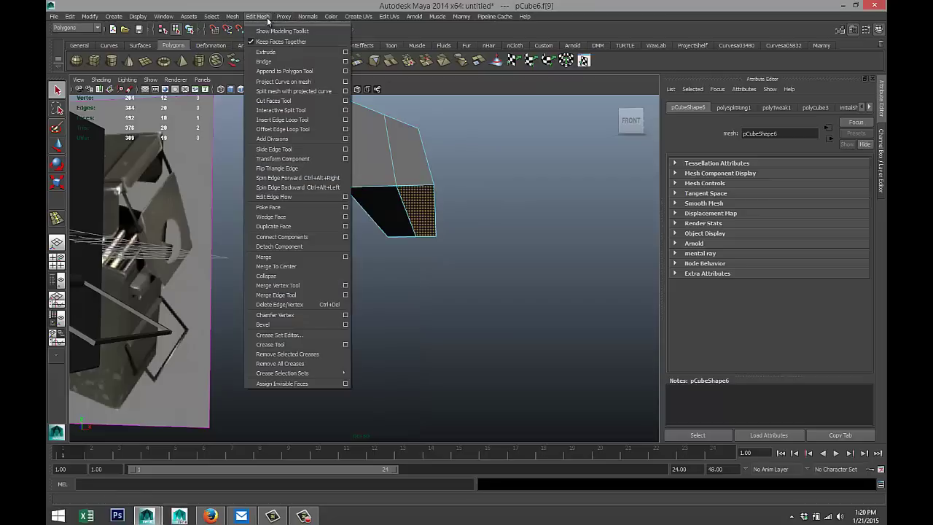
{"action": "left_click", "coordinate": [283, 49]}
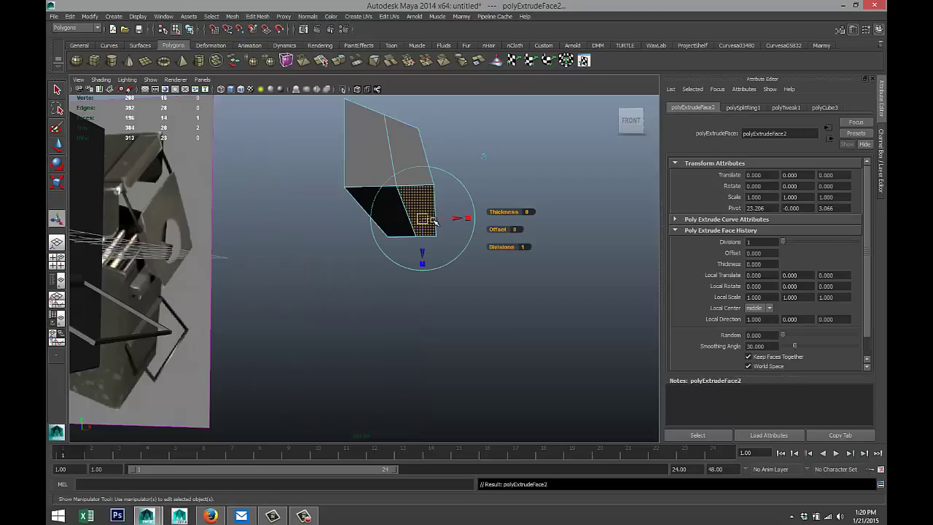
{"action": "key", "text": "w"}
{"action": "left_click_drag", "start_coordinate": [430, 193], "coordinate": [322, 262]}
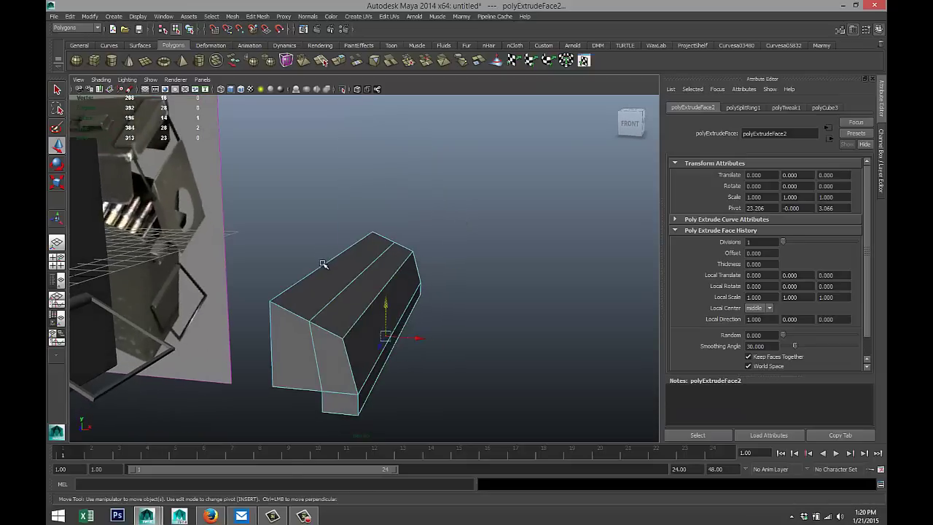
Lower the new cube's long inner upper edge along Y to about 1.53 so the top face slopes inward
{"action": "right_click_drag", "start_coordinate": [323, 263], "coordinate": [323, 240]}
{"action": "left_click", "coordinate": [328, 260]}
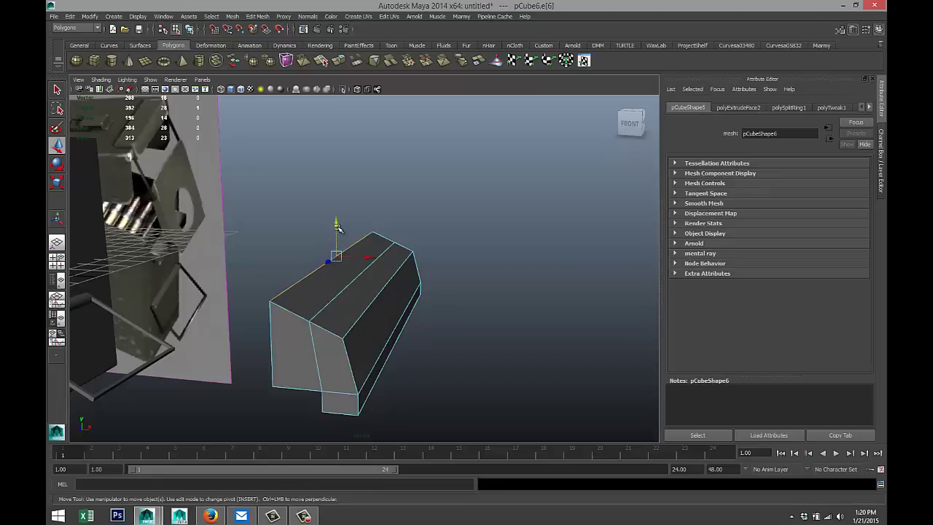
{"action": "left_click_drag", "start_coordinate": [338, 228], "coordinate": [336, 230]}
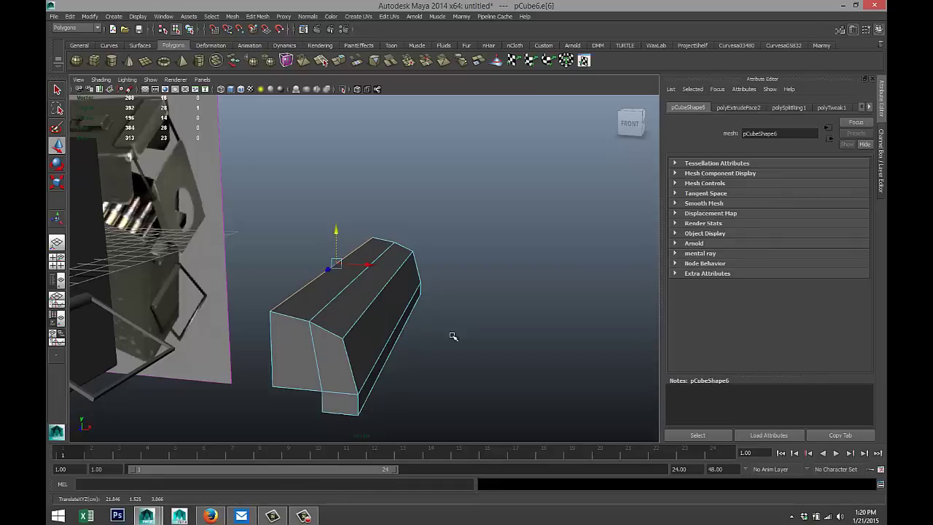
{"action": "mouse_move", "coordinate": [454, 333]}
{"action": "left_mouse_down", "text": "alt"}
{"action": "mouse_move", "coordinate": [416, 327]}
{"action": "mouse_move", "coordinate": [441, 327]}
{"action": "left_mouse_up", "text": "alt"}
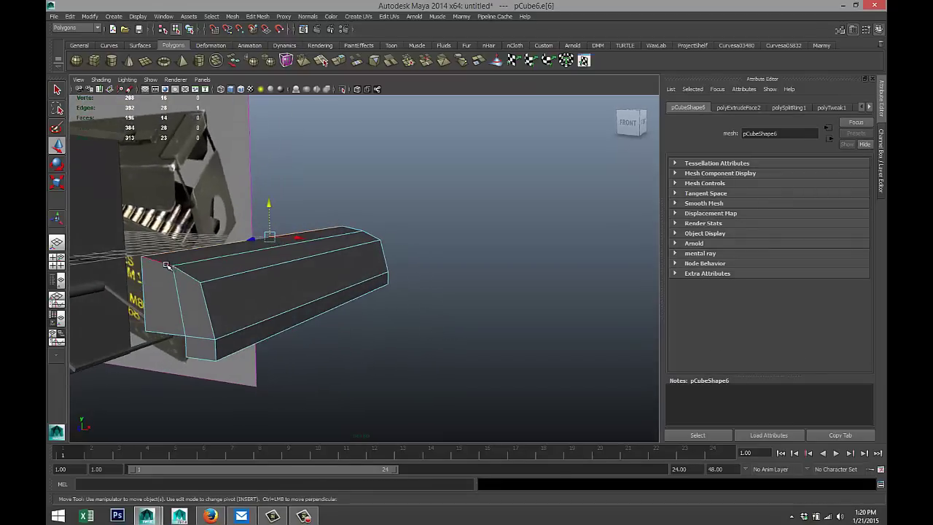
Bevel the outline edges around both end faces of the long cube, including the edges of the lip
{"action": "right_click_drag", "start_coordinate": [169, 264], "coordinate": [166, 267]}
{"action": "left_click", "coordinate": [167, 266], "text": "shift"}
{"action": "left_click", "coordinate": [204, 332], "text": "shift"}
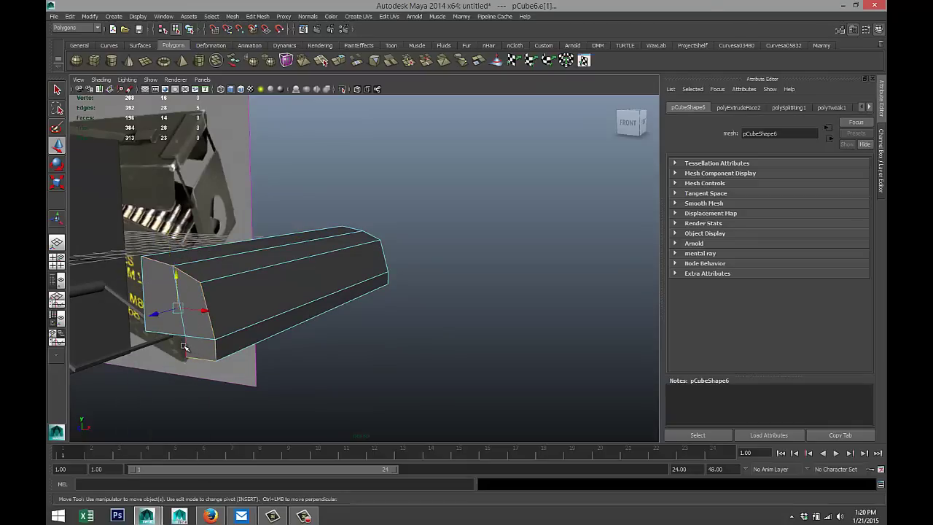
{"action": "left_click", "coordinate": [185, 347], "text": "shift"}
{"action": "left_click", "coordinate": [161, 336], "text": "shift"}
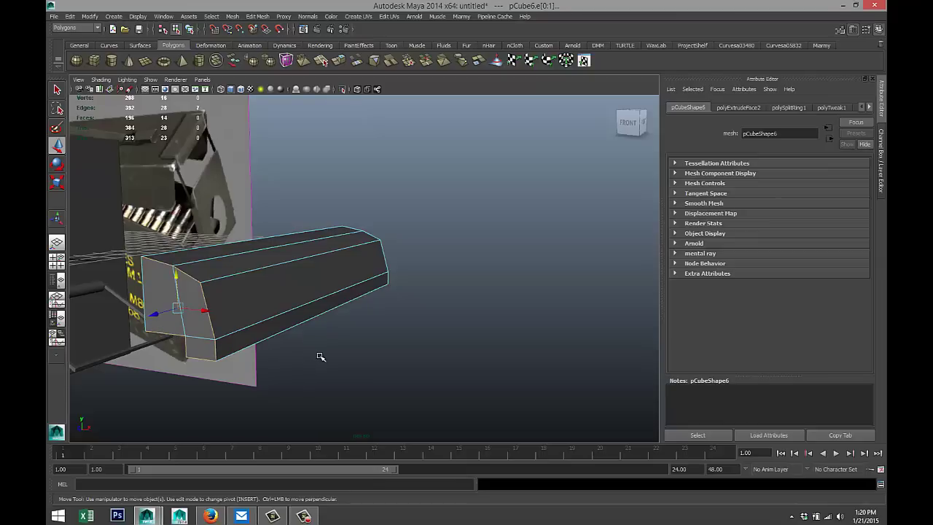
{"action": "left_click_drag", "start_coordinate": [321, 357], "coordinate": [310, 329], "text": "alt"}
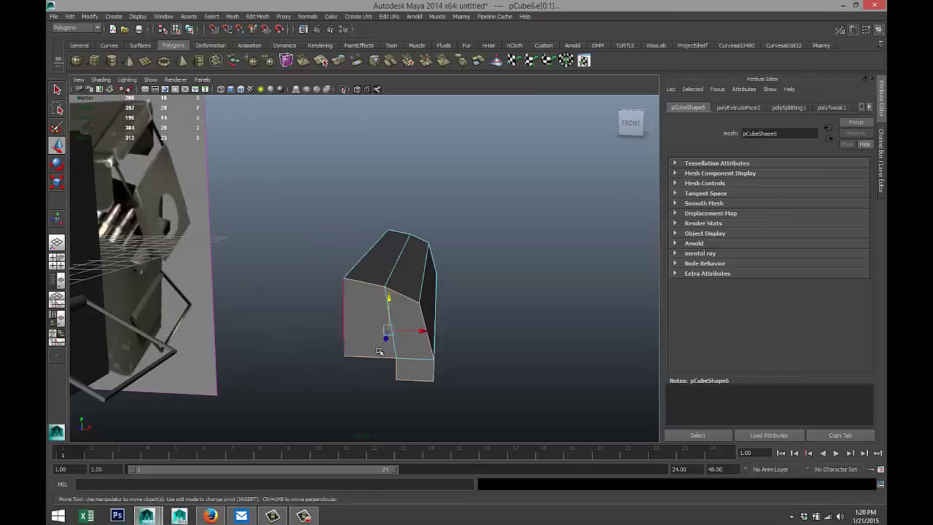
{"action": "left_click_drag", "start_coordinate": [379, 352], "coordinate": [294, 326], "text": "alt"}
{"action": "scroll", "coordinate": [290, 313], "scroll_direction": "up", "scroll_amount": 2}
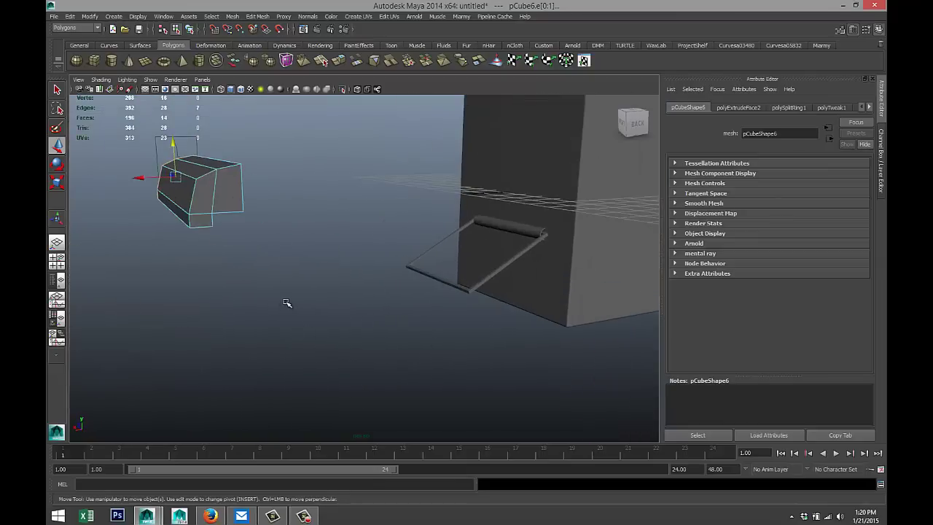
{"action": "scroll", "coordinate": [264, 229], "scroll_direction": "up", "scroll_amount": 3}
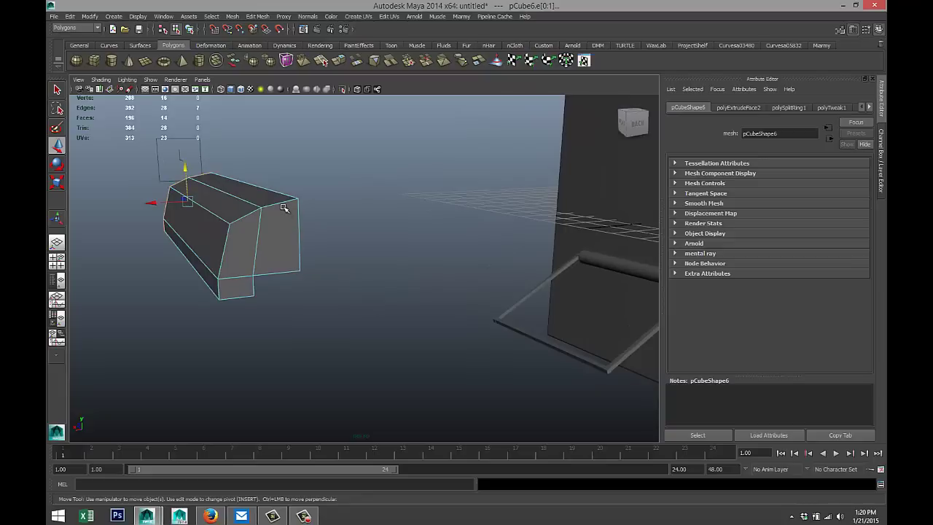
{"action": "double_click", "coordinate": [281, 205], "text": "shift"}
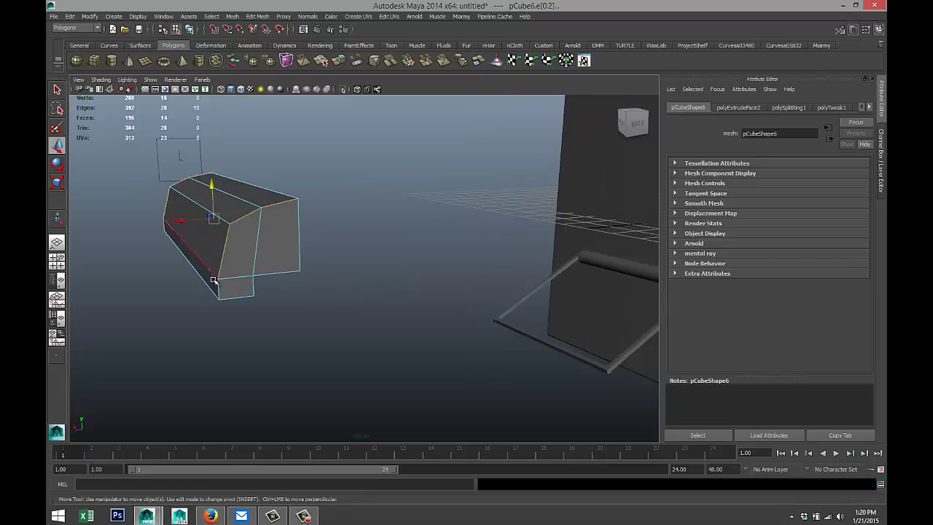
{"action": "double_click", "coordinate": [235, 297], "text": "shift"}
{"action": "double_click", "coordinate": [254, 290], "text": "shift"}
{"action": "left_click_drag", "start_coordinate": [232, 323], "coordinate": [261, 313], "text": "alt"}
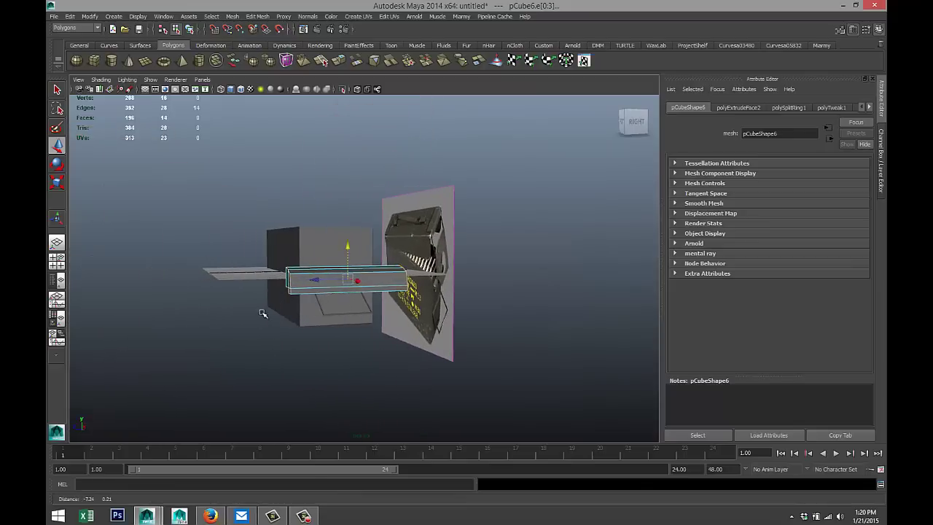
{"action": "left_click", "coordinate": [259, 17]}
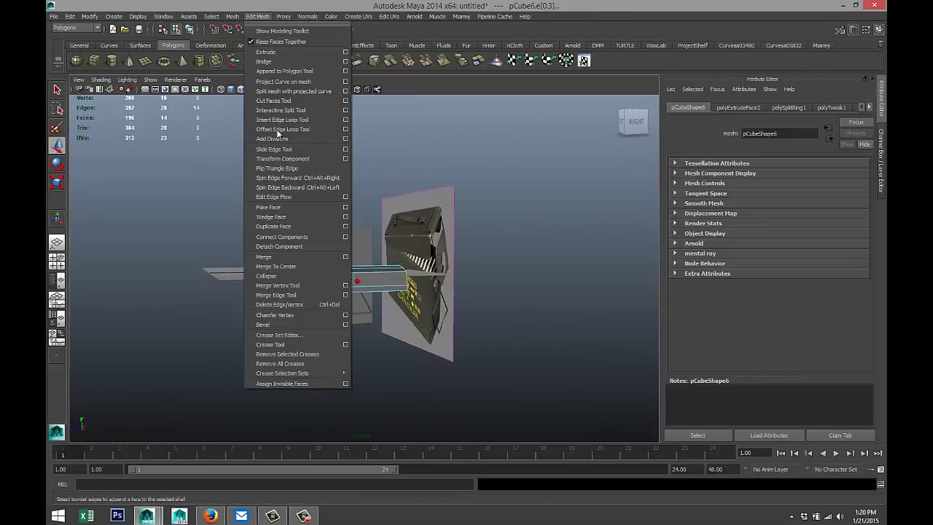
{"action": "left_click", "coordinate": [281, 323]}
{"action": "left_click_drag", "start_coordinate": [277, 323], "coordinate": [320, 341], "text": "alt"}
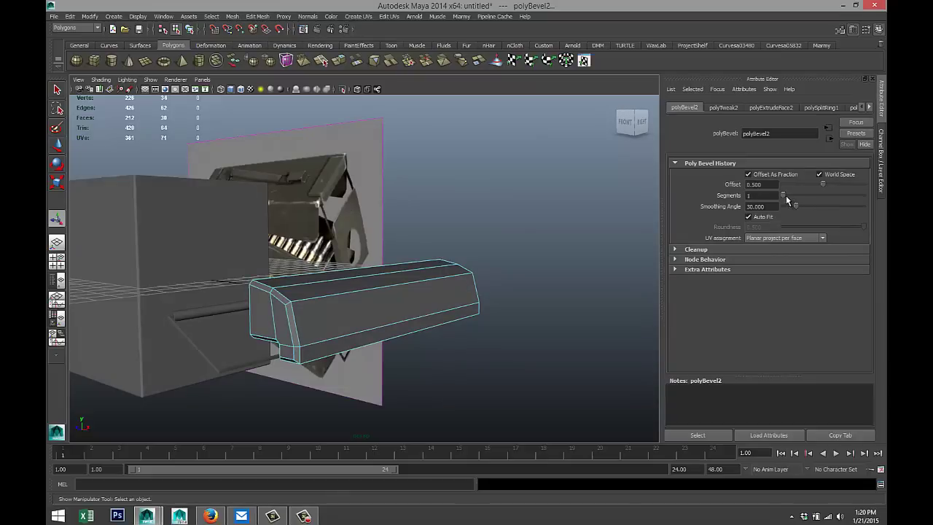
Set the end bevel to 3 segments with an offset of 0.7
{"action": "left_click_drag", "start_coordinate": [783, 197], "coordinate": [797, 202]}
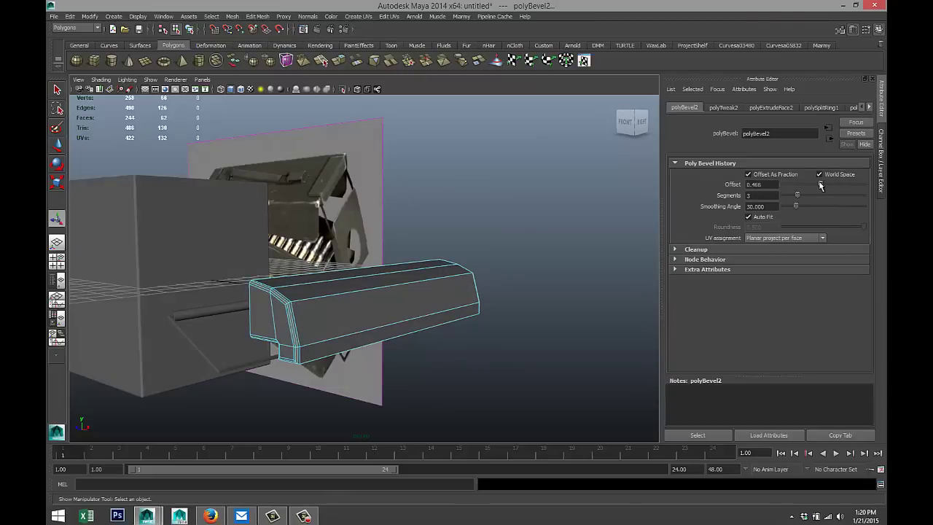
{"action": "left_click_drag", "start_coordinate": [819, 186], "coordinate": [835, 185]}
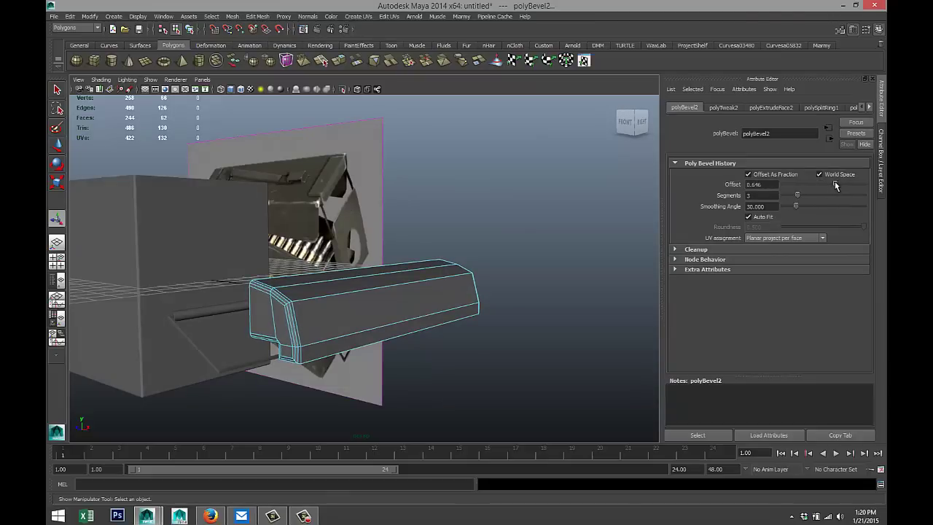
{"action": "double_click", "coordinate": [759, 184]}
{"action": "type", "text": "0.7"}
{"action": "key", "text": "Return"}
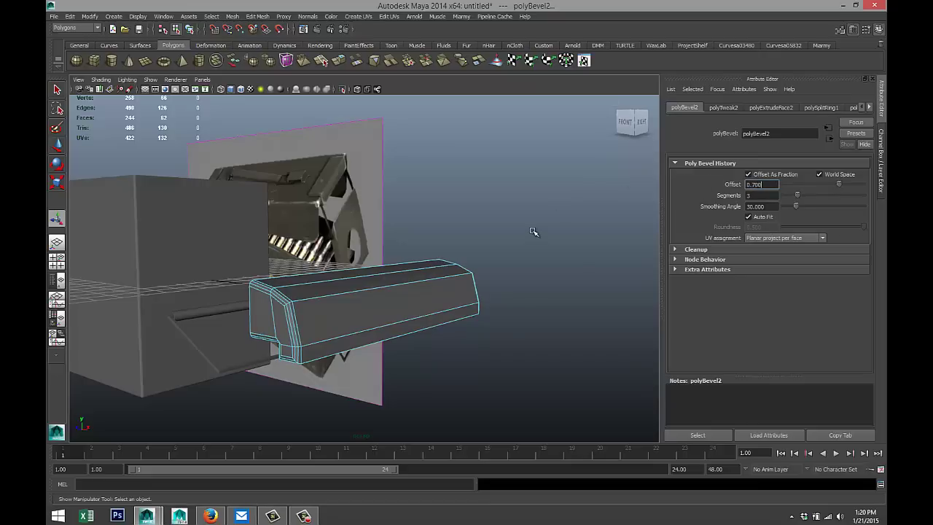
{"action": "left_click", "coordinate": [493, 248]}
Move the whole beveled piece toward the ammo box's handle end, to about X 10.46 and Y 3.44
{"action": "left_click_drag", "start_coordinate": [494, 248], "coordinate": [453, 283], "text": "alt"}
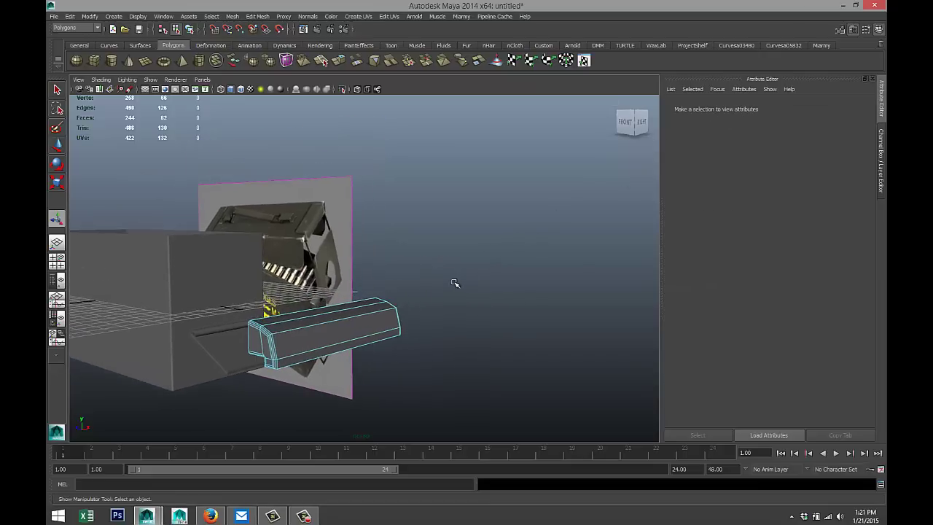
{"action": "scroll", "coordinate": [446, 280], "scroll_direction": "up", "scroll_amount": 6}
{"action": "scroll", "coordinate": [444, 278], "scroll_direction": "down", "scroll_amount": 6}
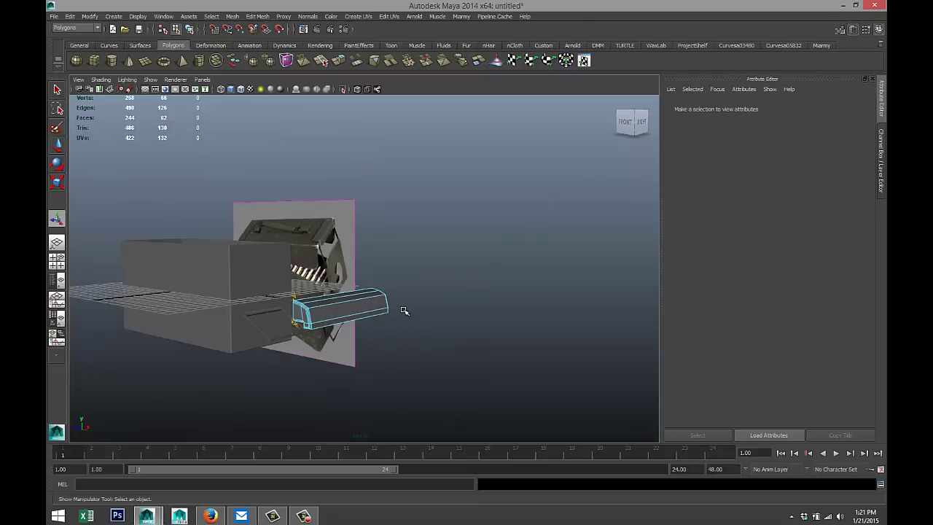
{"action": "left_click_drag", "start_coordinate": [401, 308], "coordinate": [457, 327], "text": "alt"}
{"action": "right_click_drag", "start_coordinate": [413, 312], "coordinate": [441, 295]}
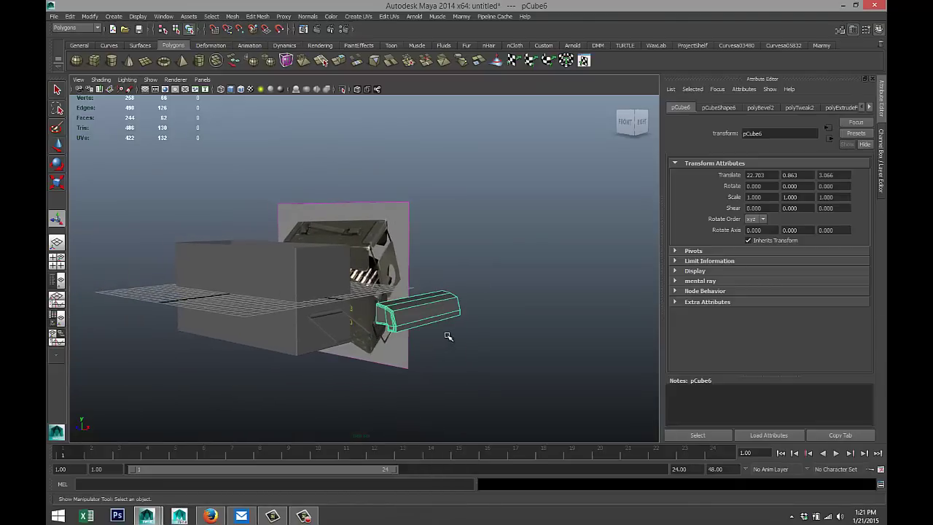
{"action": "key", "text": "w"}
{"action": "left_click_drag", "start_coordinate": [441, 302], "coordinate": [310, 235]}
{"action": "scroll", "coordinate": [425, 342], "scroll_direction": "up", "scroll_amount": 4}
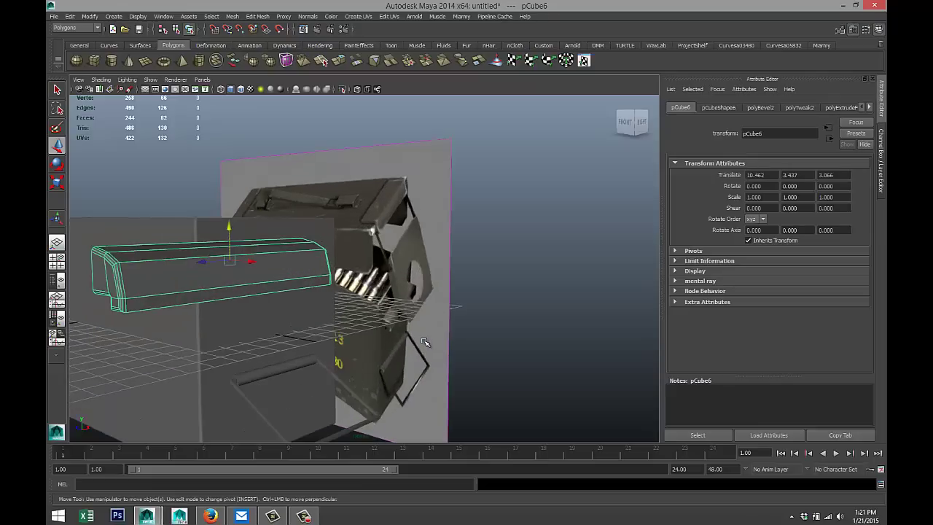
{"action": "left_click_drag", "start_coordinate": [422, 339], "coordinate": [389, 349], "text": "alt"}
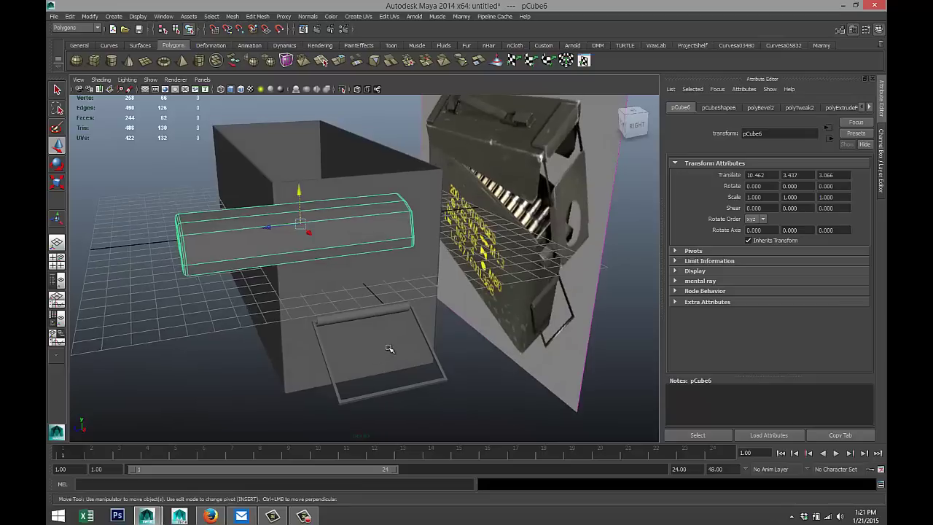
Scale the beveled piece uniformly to about 0.497
{"action": "key", "text": "r"}
{"action": "left_click_drag", "start_coordinate": [302, 224], "coordinate": [240, 238]}
{"action": "left_click_drag", "start_coordinate": [189, 282], "coordinate": [472, 285], "text": "alt"}
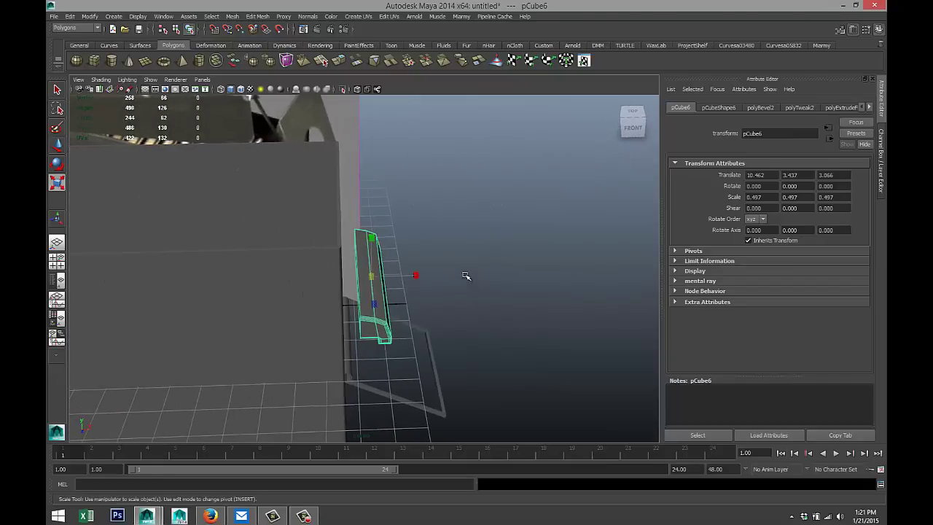
Place the beveled piece against the box's end wall above the handle, at about X 9.99 and Z 0.13
{"action": "key", "text": "w"}
{"action": "mouse_move", "coordinate": [406, 276]}
{"action": "left_mouse_down"}
{"action": "mouse_move", "coordinate": [387, 274]}
{"action": "mouse_move", "coordinate": [394, 286]}
{"action": "left_mouse_up"}
{"action": "left_click_drag", "start_coordinate": [462, 309], "coordinate": [292, 277], "text": "alt"}
{"action": "left_click_drag", "start_coordinate": [536, 305], "coordinate": [442, 306], "text": "alt"}
{"action": "key", "text": "f"}
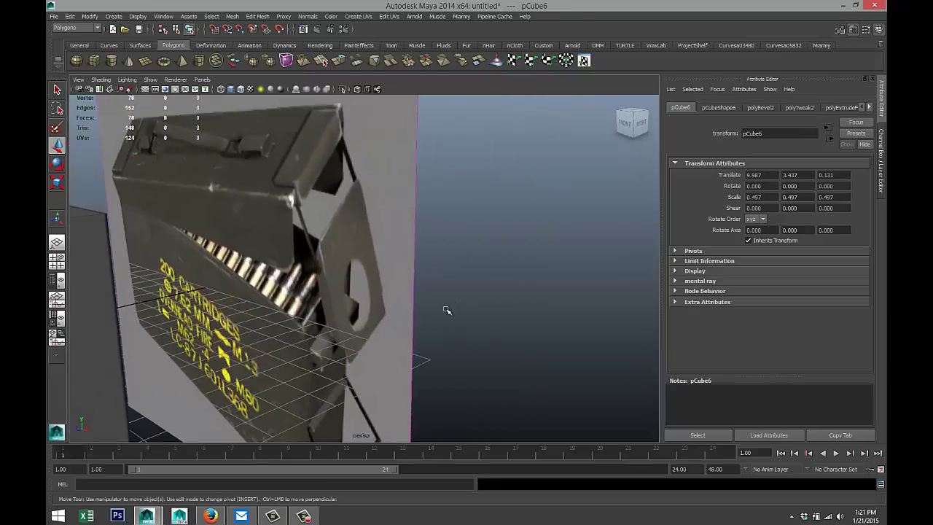
Stretch the beveled piece across the end wall by scaling it along Z to about 0.604
{"action": "scroll", "coordinate": [439, 327], "scroll_direction": "up", "scroll_amount": 3}
{"action": "scroll", "coordinate": [439, 325], "scroll_direction": "down", "scroll_amount": 6}
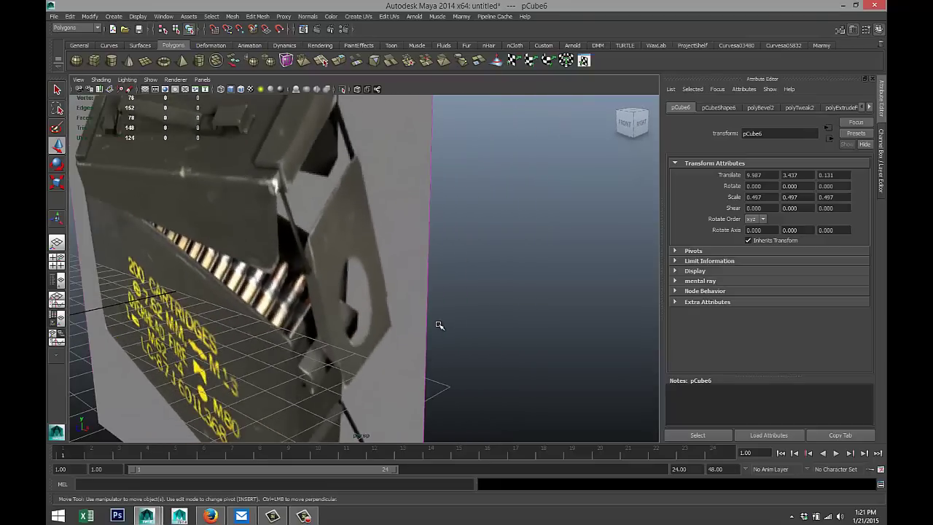
{"action": "left_click_drag", "start_coordinate": [323, 377], "coordinate": [292, 369], "text": "alt"}
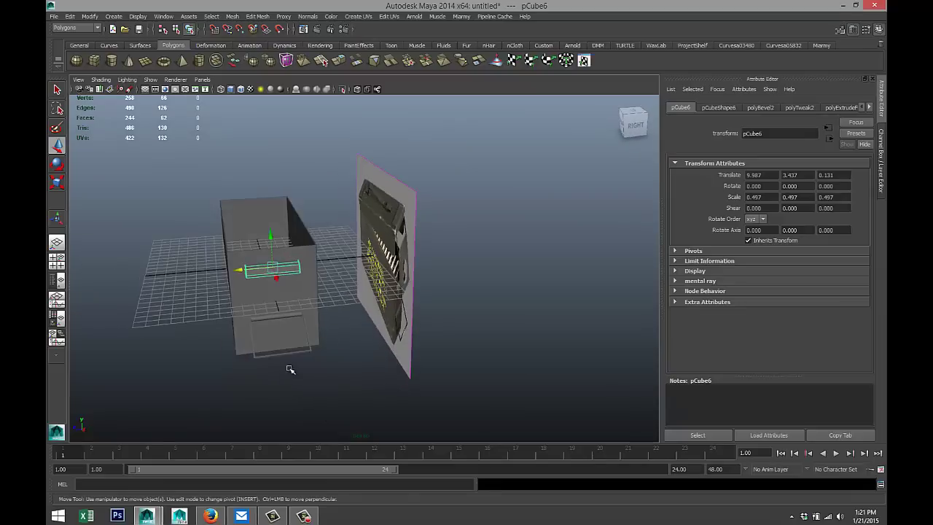
{"action": "right_click_drag", "start_coordinate": [291, 369], "coordinate": [391, 345], "text": "alt"}
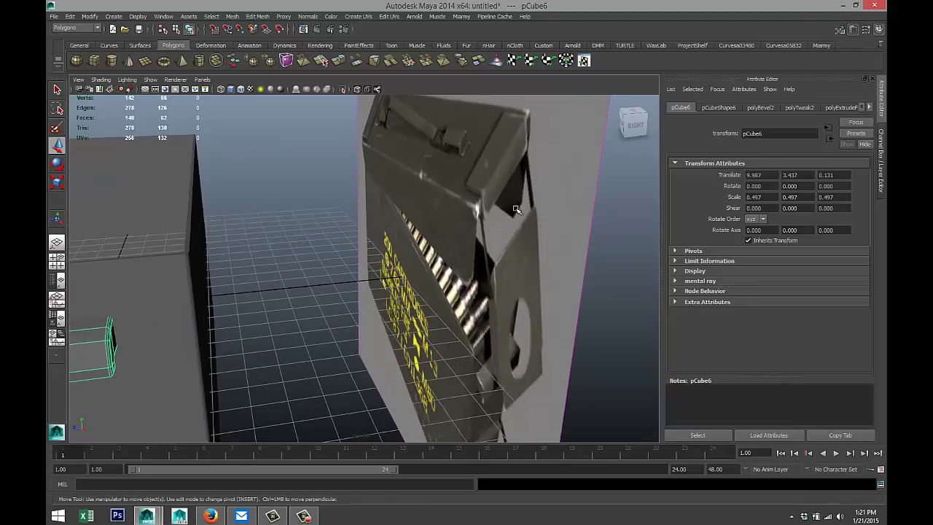
{"action": "scroll", "coordinate": [296, 314], "scroll_direction": "down", "scroll_amount": 3}
{"action": "middle_click_drag", "start_coordinate": [262, 325], "coordinate": [342, 305], "text": "alt"}
{"action": "key", "text": "r"}
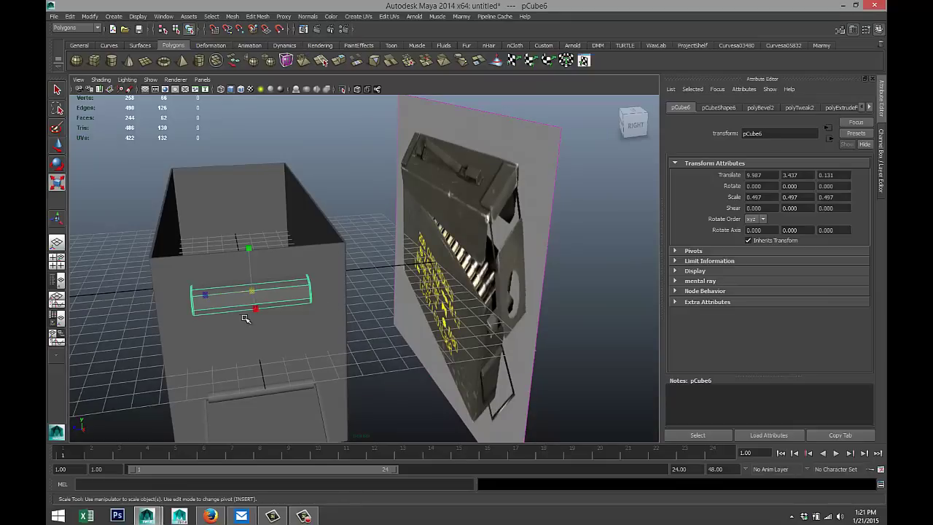
{"action": "middle_click_drag", "start_coordinate": [205, 297], "coordinate": [195, 298]}
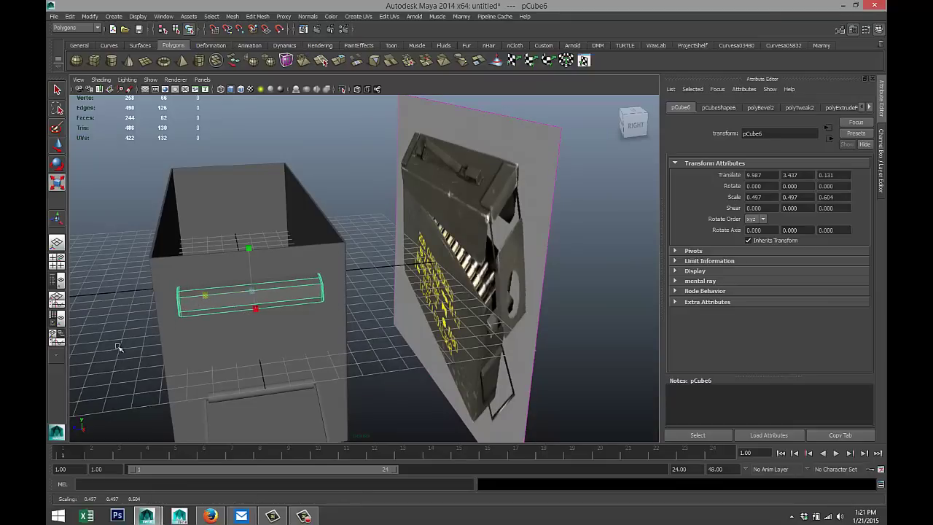
Examine the lid in the reference image and compare it with the open ammo box from several angles
{"action": "left_click", "coordinate": [57, 260]}
{"action": "key", "text": "space"}
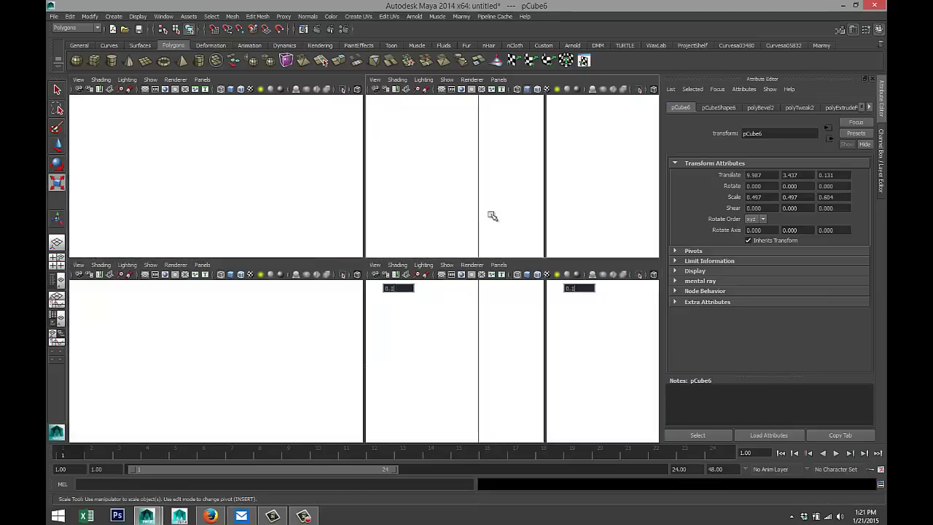
{"action": "left_click_drag", "start_coordinate": [326, 308], "coordinate": [397, 311], "text": "alt"}
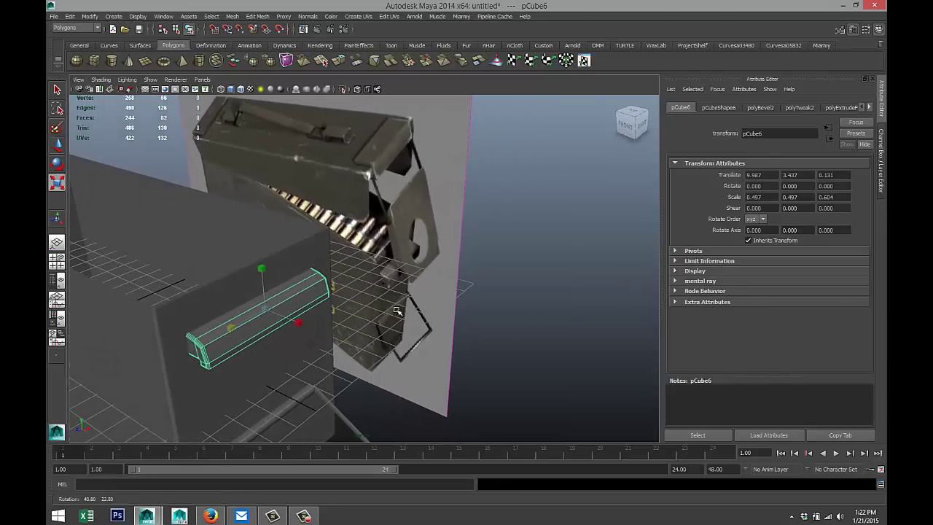
{"action": "right_click_drag", "start_coordinate": [397, 311], "coordinate": [545, 362], "text": "alt"}
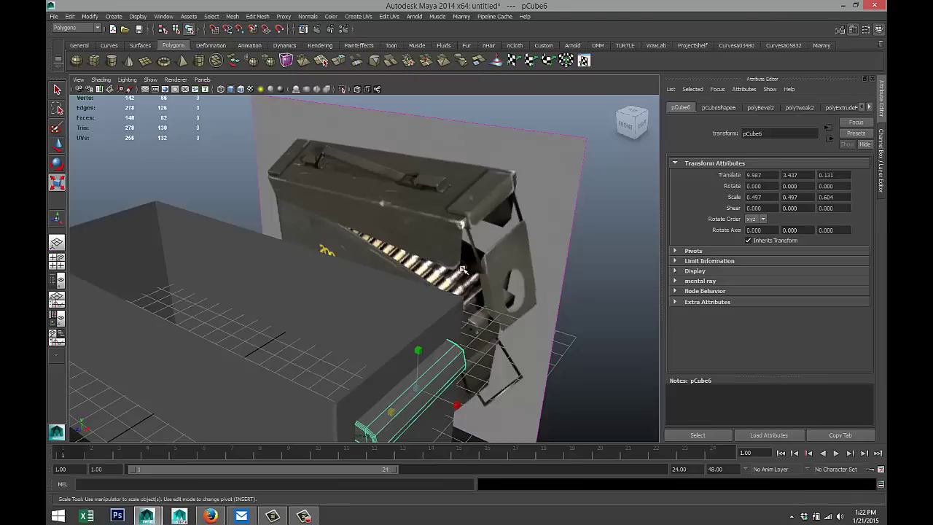
{"action": "scroll", "coordinate": [391, 299], "scroll_direction": "down", "scroll_amount": 3}
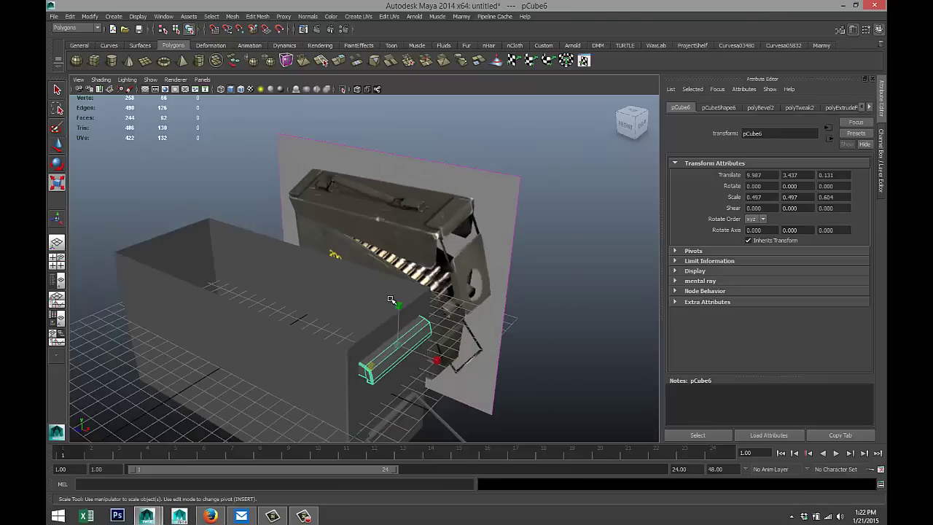
{"action": "left_click_drag", "start_coordinate": [249, 302], "coordinate": [408, 257], "text": "alt"}
{"action": "scroll", "coordinate": [402, 265], "scroll_direction": "down", "scroll_amount": 2}
{"action": "scroll", "coordinate": [431, 280], "scroll_direction": "down", "scroll_amount": 2}
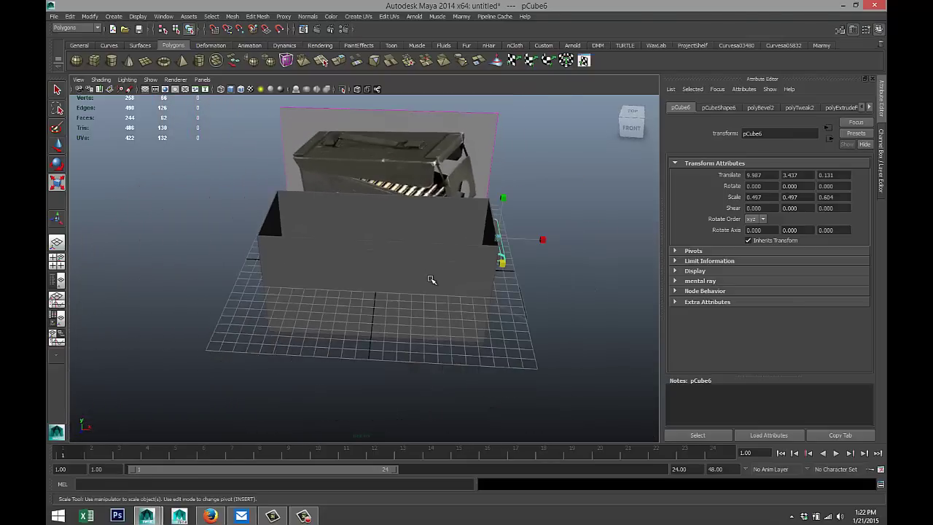
{"action": "scroll", "coordinate": [433, 281], "scroll_direction": "down", "scroll_amount": 2}
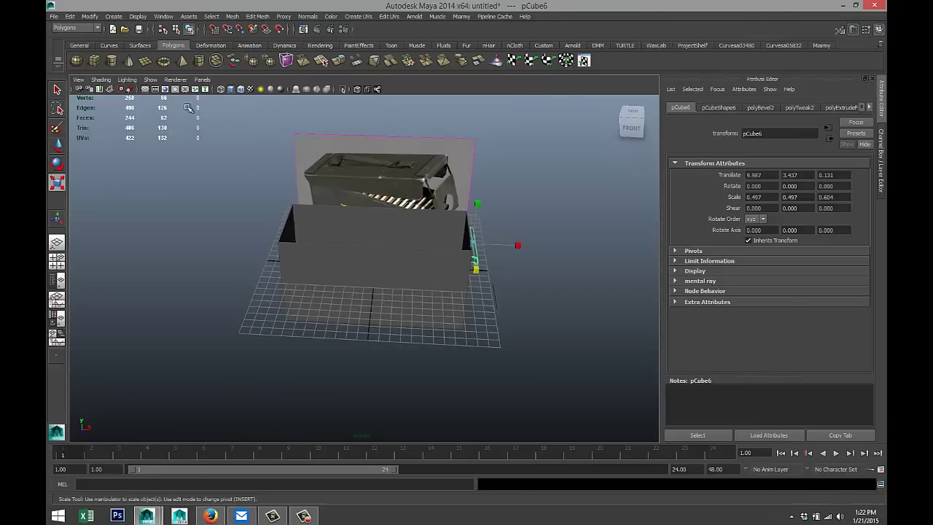
Draw a large polygon box in front of the ammo box and delete its bottom and both end faces
{"action": "left_click", "coordinate": [94, 61]}
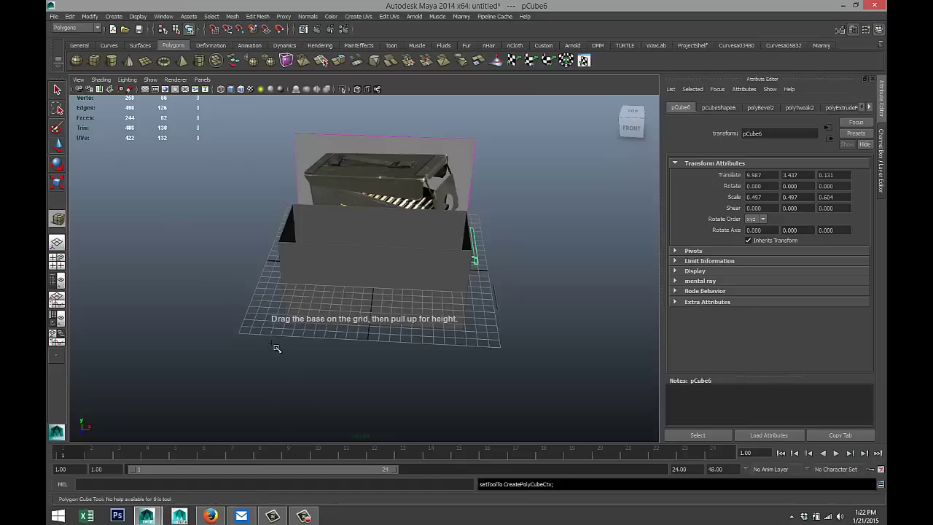
{"action": "left_click_drag", "start_coordinate": [274, 344], "coordinate": [365, 311]}
{"action": "right_click_drag", "start_coordinate": [290, 247], "coordinate": [291, 255]}
{"action": "left_click", "coordinate": [293, 250]}
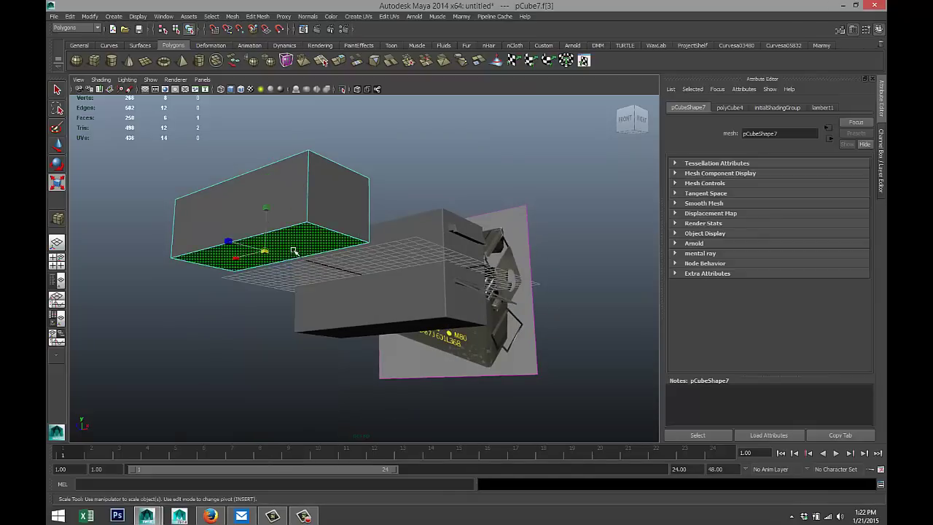
{"action": "key", "text": "Delete"}
{"action": "left_click", "coordinate": [340, 230]}
{"action": "key", "text": "Delete"}
{"action": "left_click_drag", "start_coordinate": [182, 315], "coordinate": [396, 299], "text": "alt"}
{"action": "left_click", "coordinate": [454, 267]}
{"action": "key", "text": "Delete"}
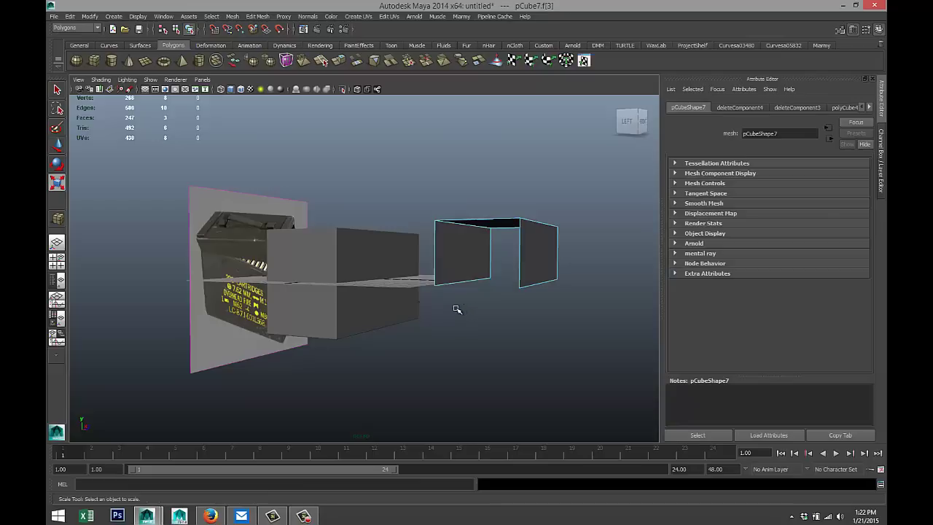
Move the three-sided lid shell along Z over the ammo box, to about Z -0.013
{"action": "right_click_drag", "start_coordinate": [465, 306], "coordinate": [441, 339], "text": "alt"}
{"action": "left_click_drag", "start_coordinate": [394, 339], "coordinate": [431, 362], "text": "alt"}
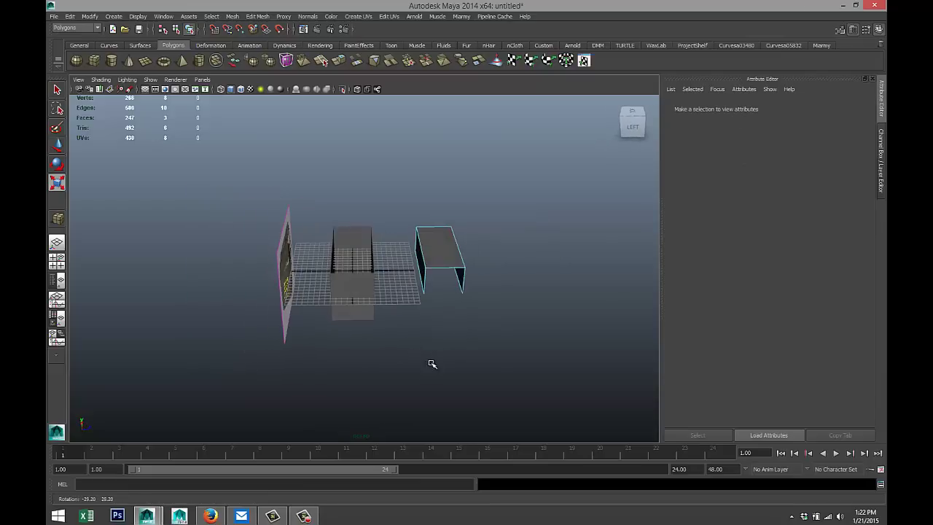
{"action": "right_click_drag", "start_coordinate": [446, 258], "coordinate": [482, 251]}
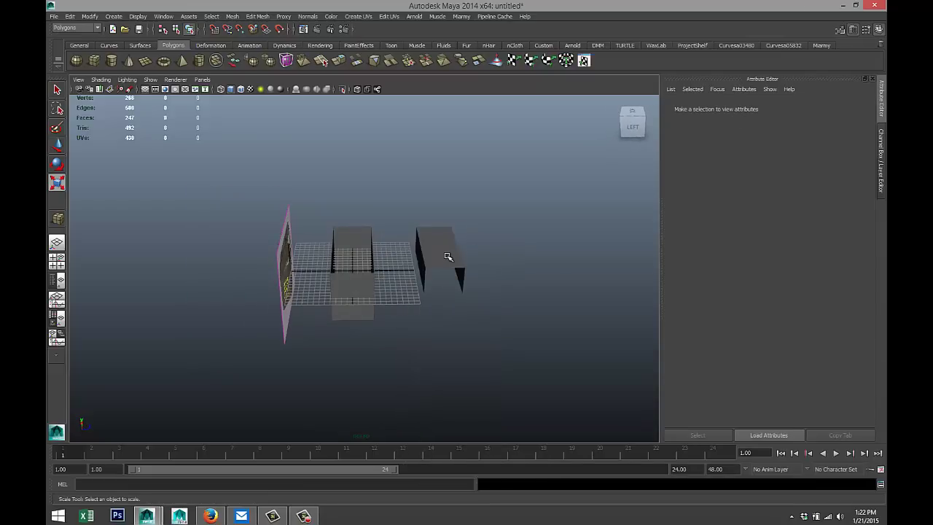
{"action": "left_click", "coordinate": [471, 283]}
{"action": "key", "text": "w"}
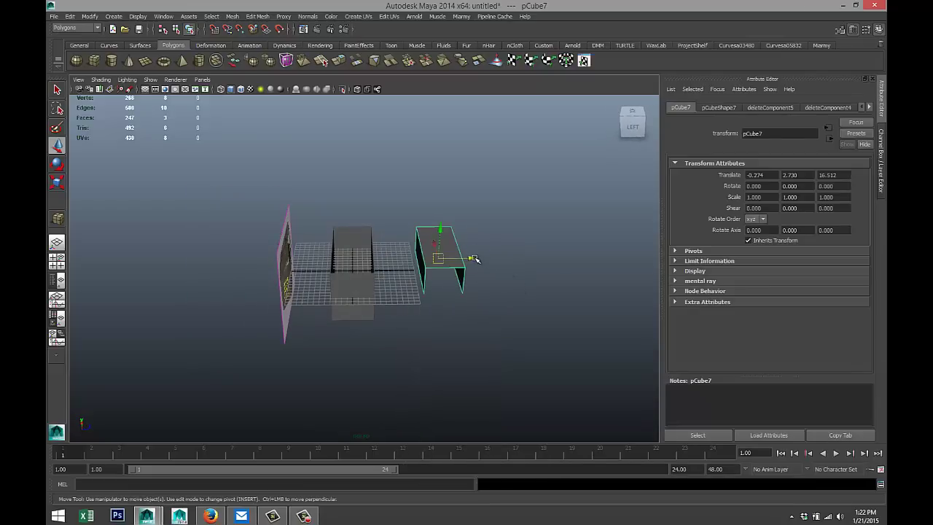
{"action": "left_click_drag", "start_coordinate": [472, 258], "coordinate": [387, 265]}
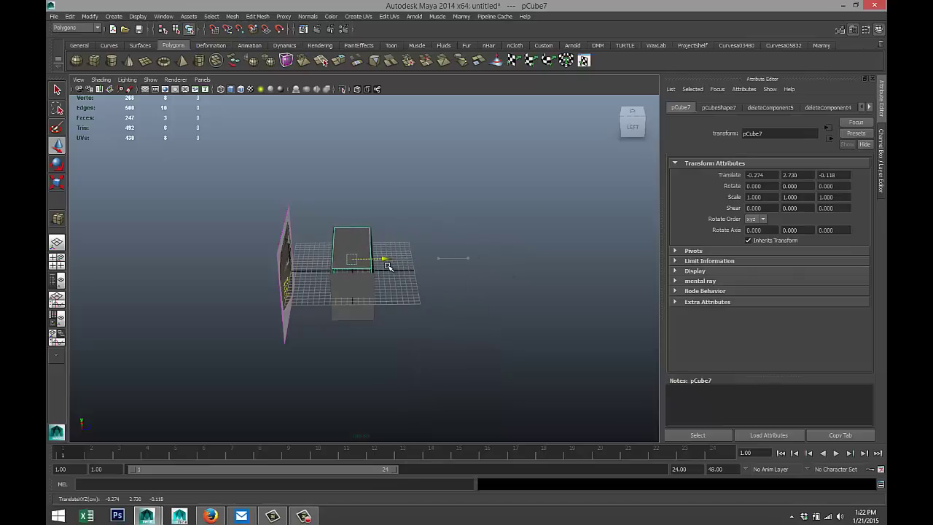
{"action": "left_click", "coordinate": [56, 260]}
{"action": "key", "text": "space"}
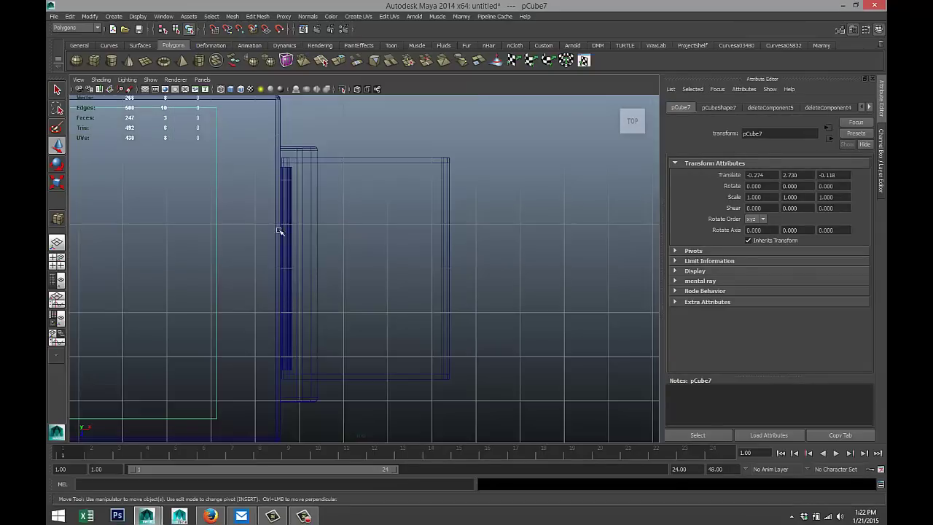
{"action": "scroll", "coordinate": [279, 229], "scroll_direction": "down", "scroll_amount": 3}
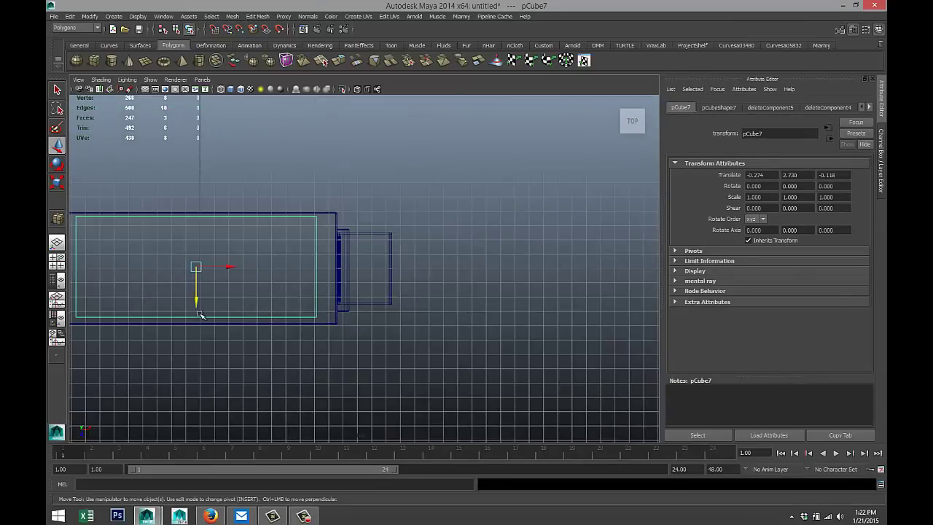
{"action": "middle_click_drag", "start_coordinate": [201, 315], "coordinate": [314, 308], "text": "alt"}
{"action": "left_click_drag", "start_coordinate": [314, 308], "coordinate": [314, 312]}
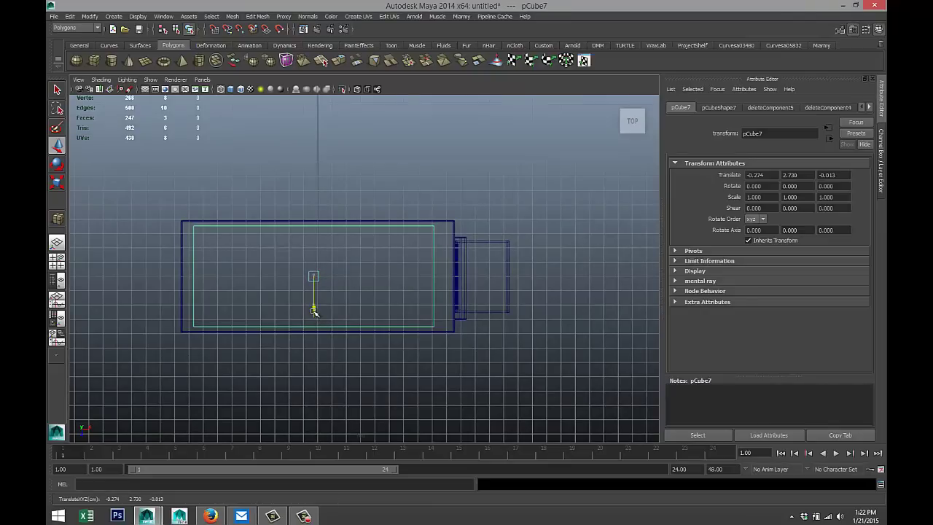
Set the lid shell's translation to 0 on X, Y and Z
{"action": "left_click", "coordinate": [772, 174]}
{"action": "type", "text": "0"}
{"action": "left_click", "coordinate": [807, 175]}
{"action": "type", "text": "0"}
{"action": "left_click", "coordinate": [847, 175]}
{"action": "type", "text": "00"}
{"action": "key", "text": "Return"}
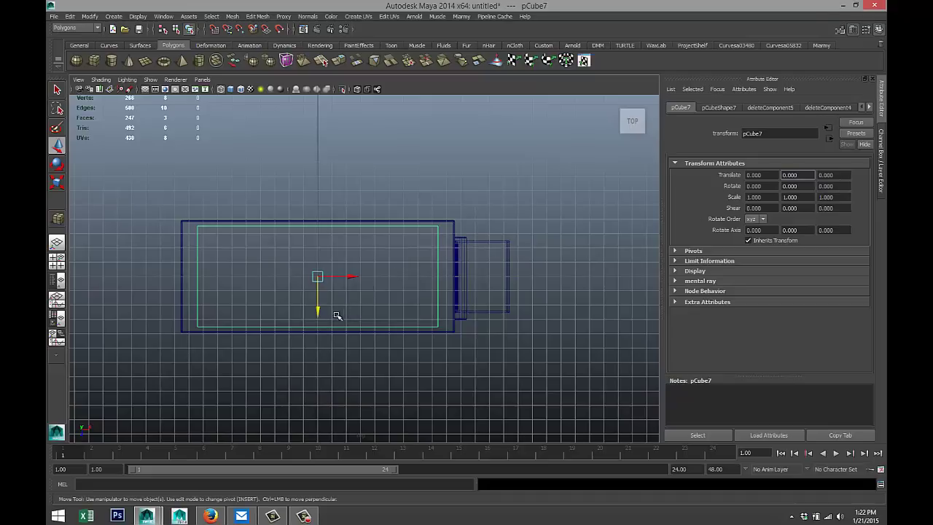
Scale the lid shell past the box outline, to about 1.189 along Z and 1.168 along X
{"action": "key", "text": "r"}
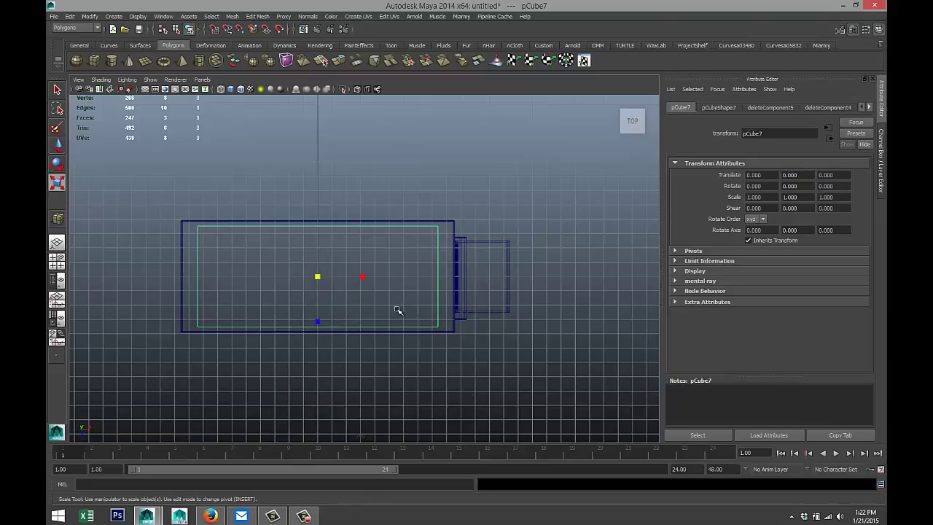
{"action": "left_click_drag", "start_coordinate": [316, 320], "coordinate": [318, 330]}
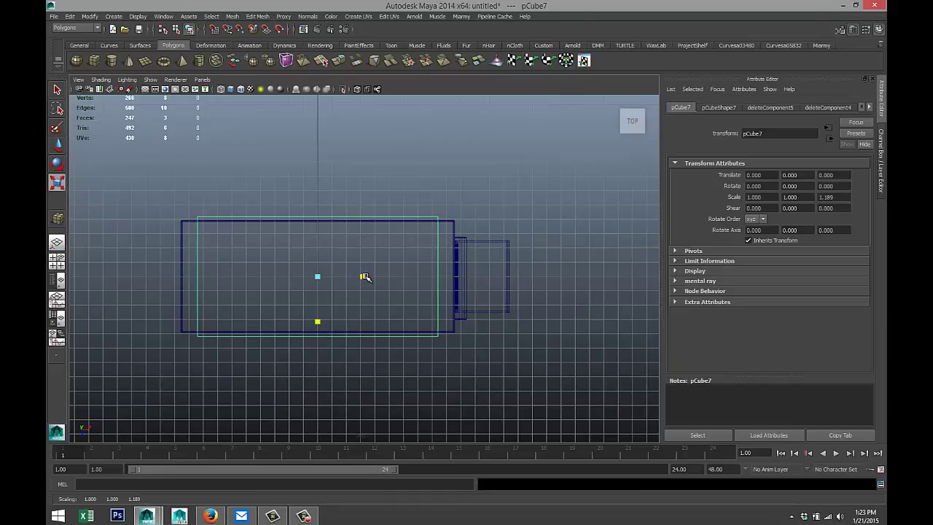
{"action": "left_click_drag", "start_coordinate": [364, 276], "coordinate": [370, 277]}
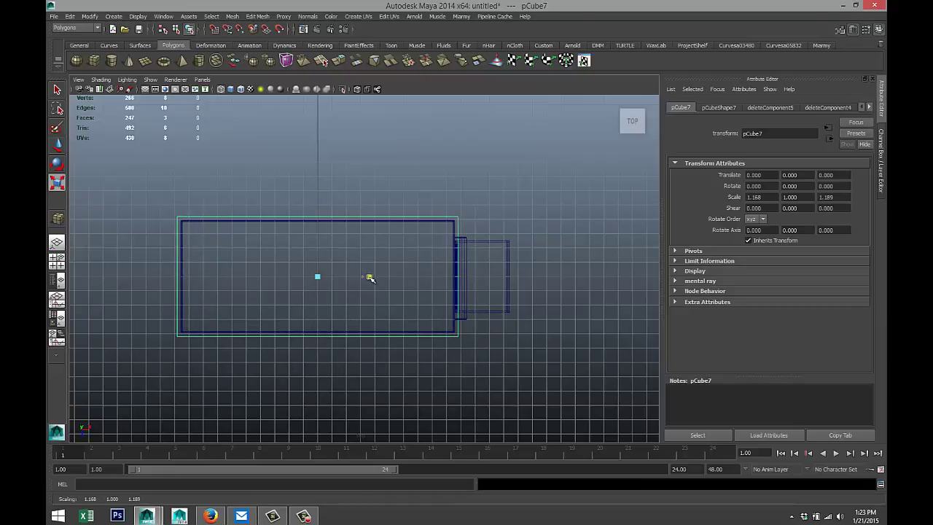
Raise the lid shell above the box body, to about Y 4.103
{"action": "left_click", "coordinate": [59, 263]}
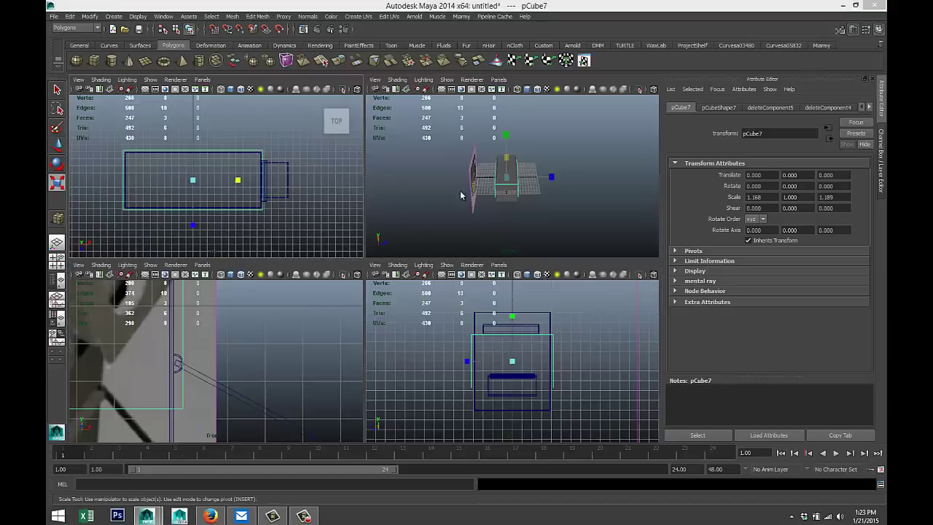
{"action": "key", "text": "space"}
{"action": "left_click_drag", "start_coordinate": [380, 292], "coordinate": [411, 276], "text": "alt"}
{"action": "key", "text": "w"}
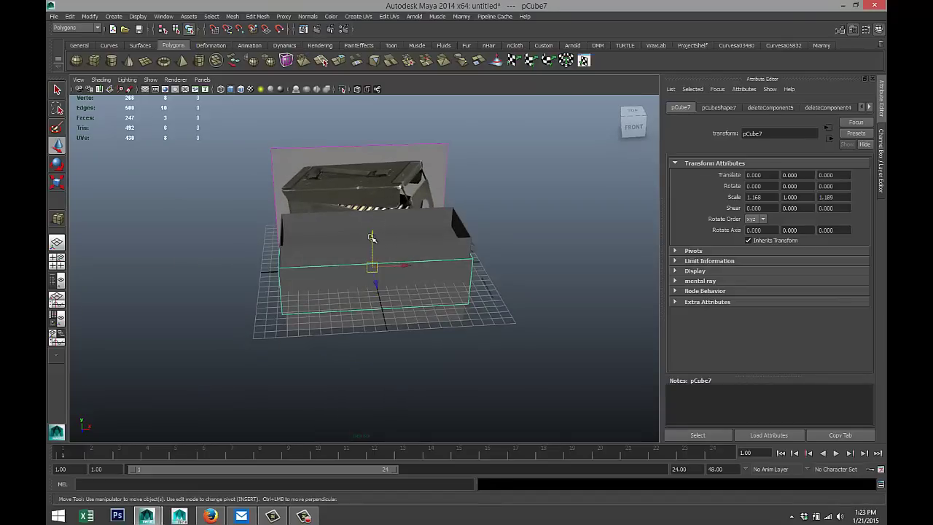
{"action": "left_click_drag", "start_coordinate": [371, 237], "coordinate": [371, 203]}
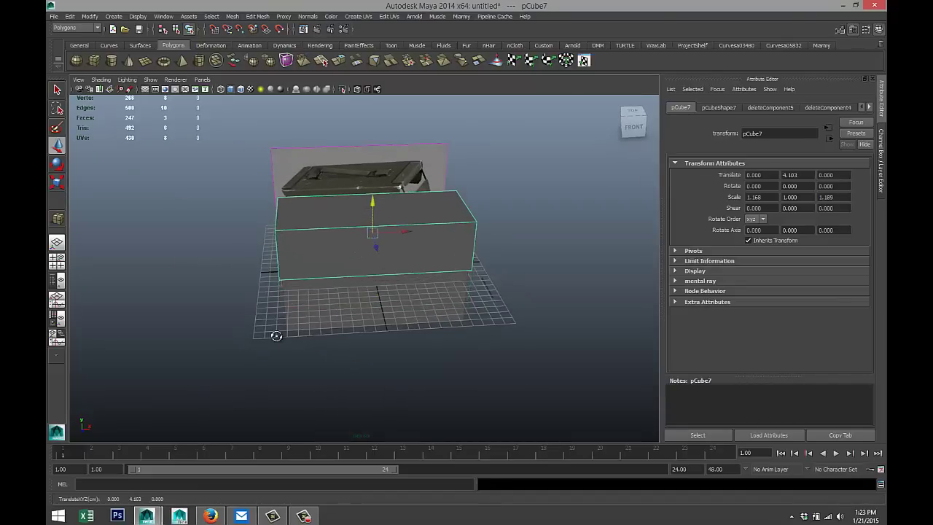
Extrude the lid shell's faces with a thickness of 0.1
{"action": "left_click_drag", "start_coordinate": [276, 336], "coordinate": [375, 310], "text": "alt"}
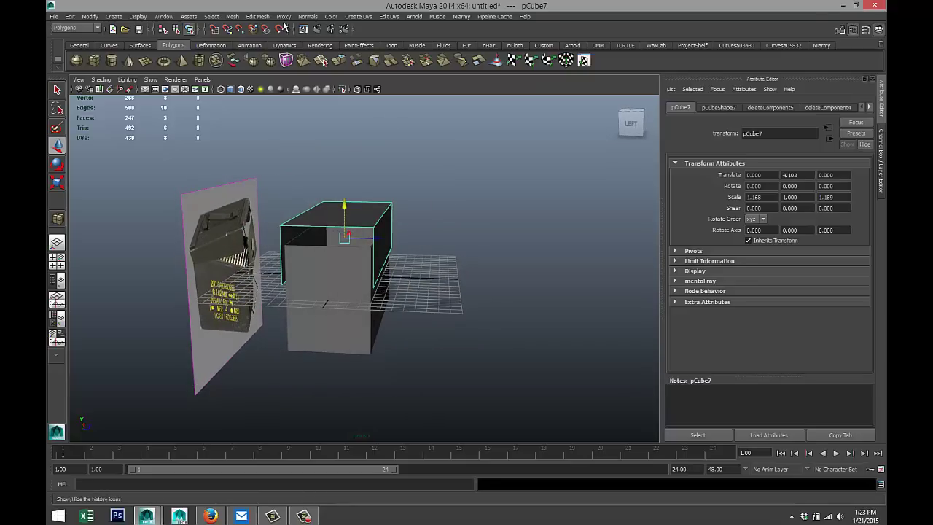
{"action": "left_click", "coordinate": [257, 16]}
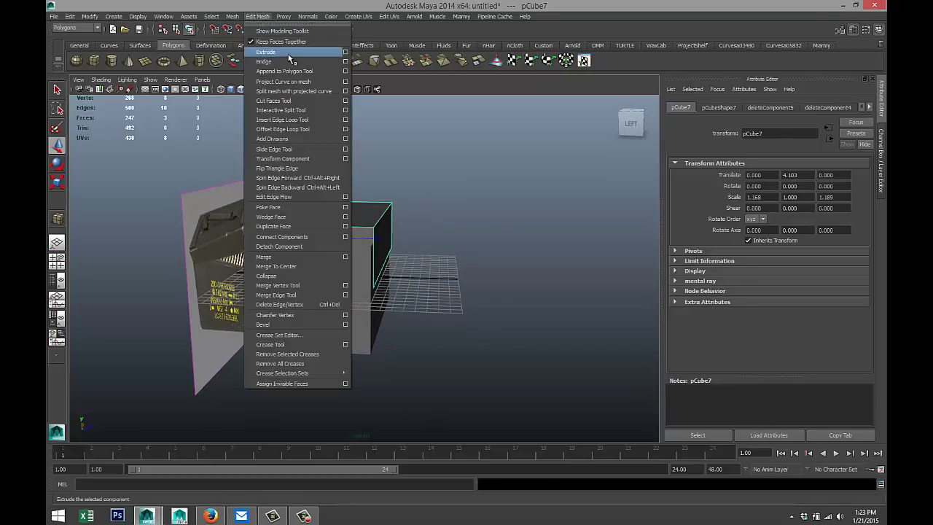
{"action": "left_click", "coordinate": [265, 52]}
{"action": "left_click", "coordinate": [491, 232]}
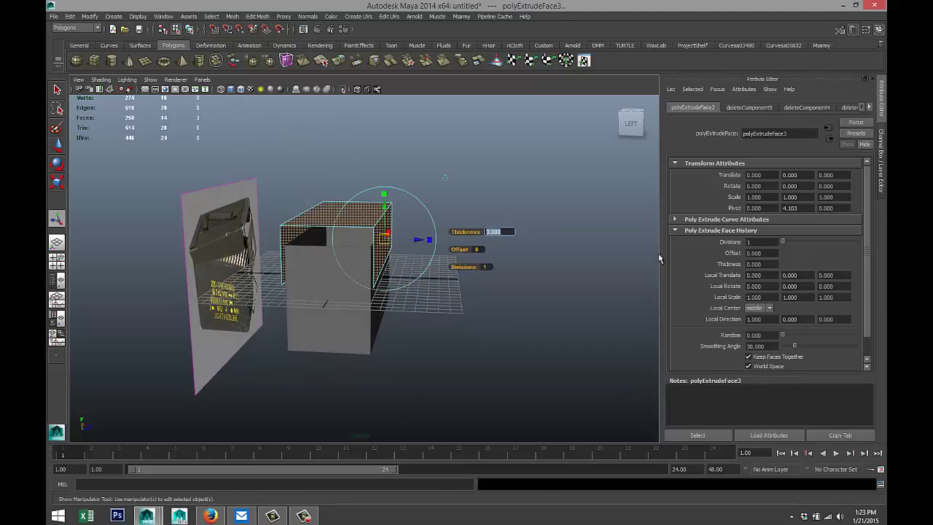
{"action": "key", "text": "Return"}
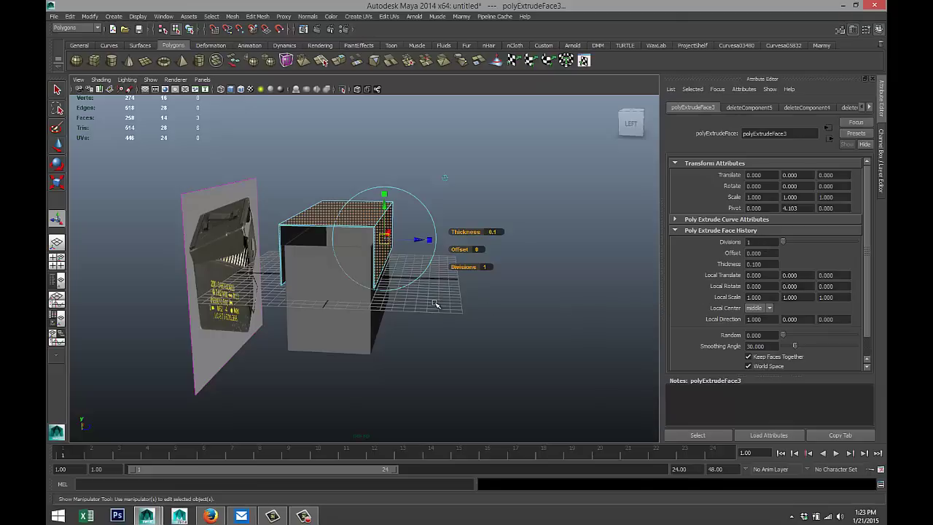
{"action": "left_click_drag", "start_coordinate": [435, 305], "coordinate": [366, 329], "text": "alt"}
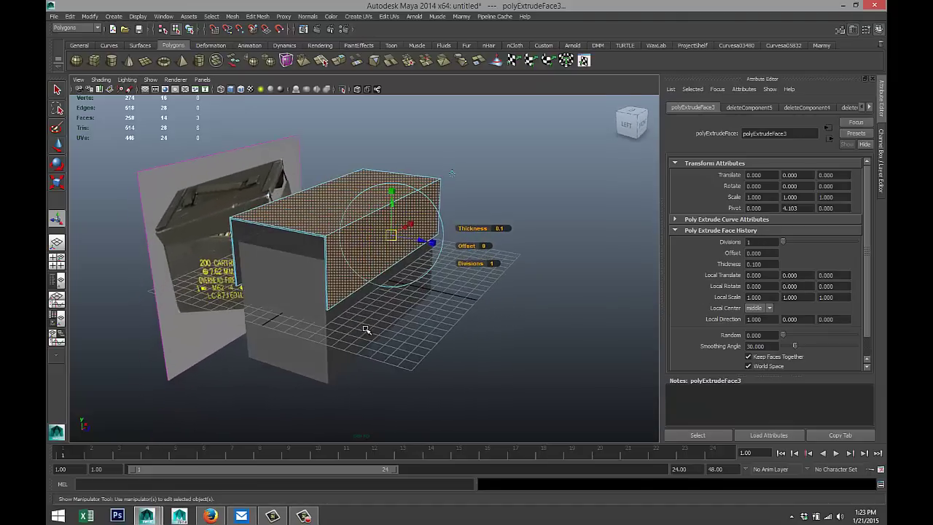
Try to scale the extruded lid faces along Z in the top view, and undo the scaling
{"action": "left_click", "coordinate": [57, 260]}
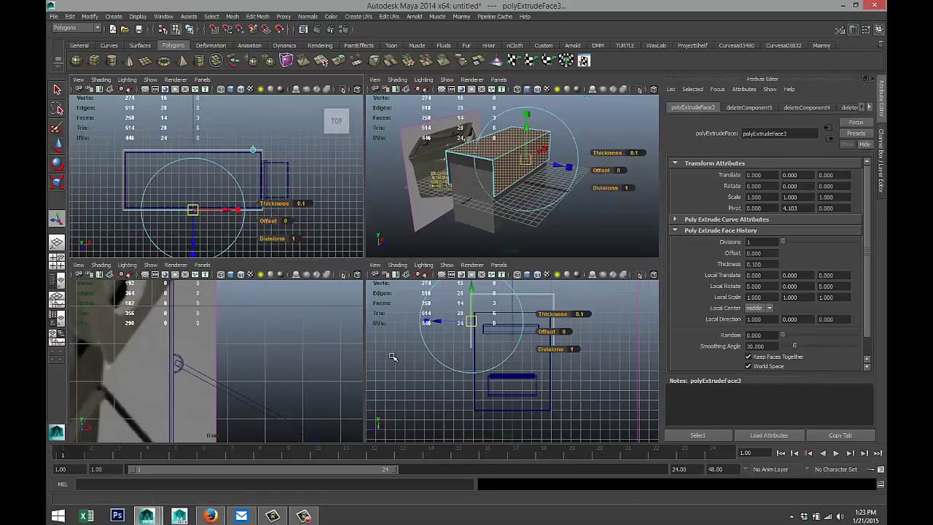
{"action": "key", "text": "space"}
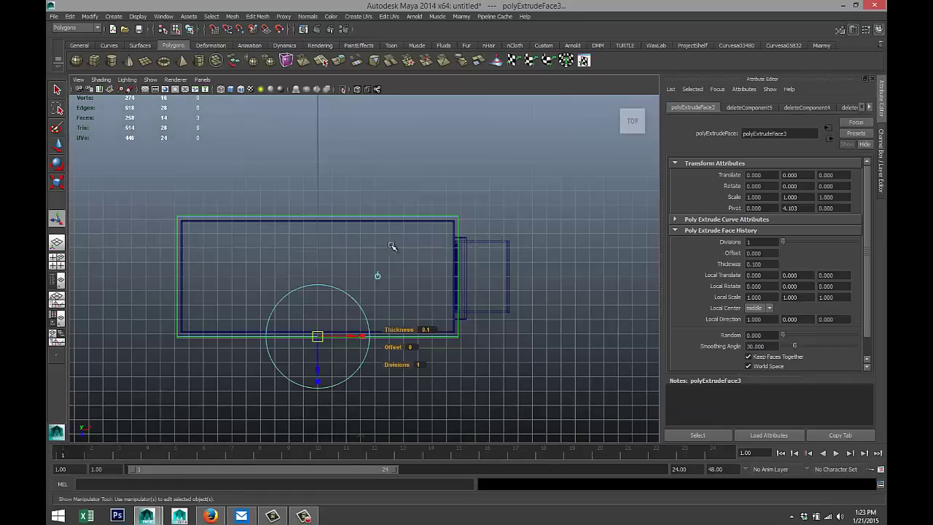
{"action": "key", "text": "r"}
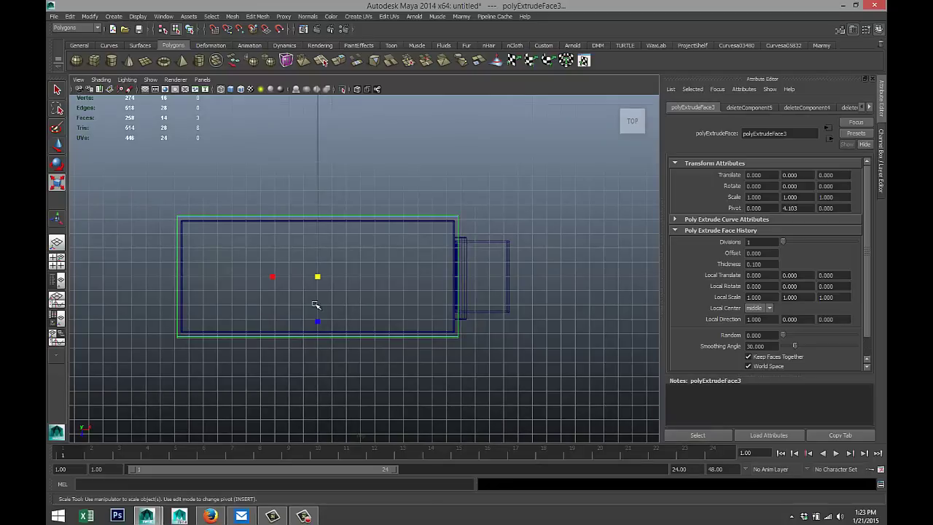
{"action": "left_click_drag", "start_coordinate": [316, 322], "coordinate": [318, 318]}
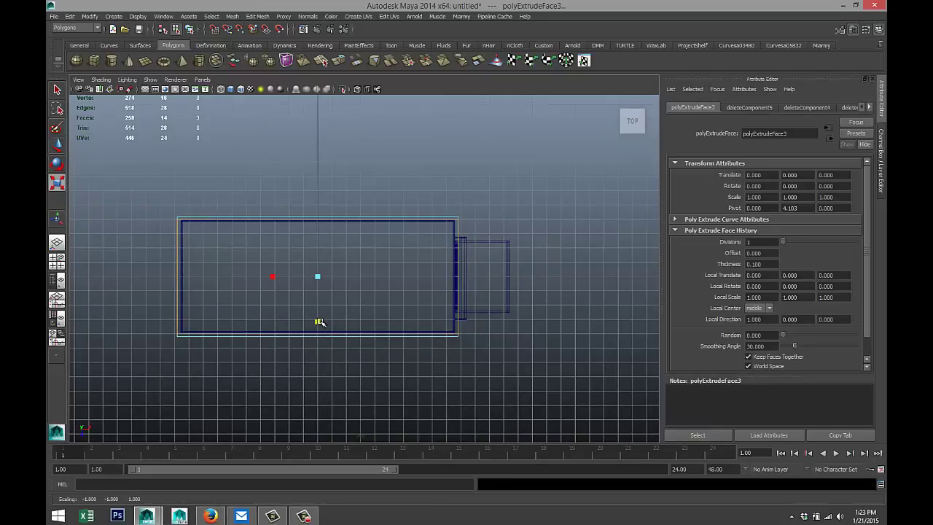
{"action": "key", "text": "ctrl+z"}
Scale the whole lid object closer to the box walls, to about 1.150 along Z and 1.157 along X
{"action": "left_click", "coordinate": [312, 191]}
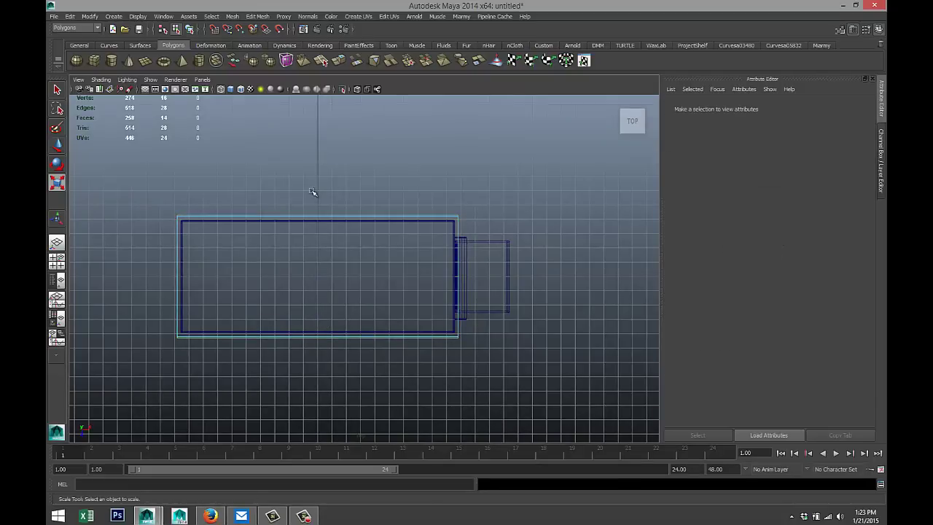
{"action": "right_click_drag", "start_coordinate": [300, 217], "coordinate": [339, 204]}
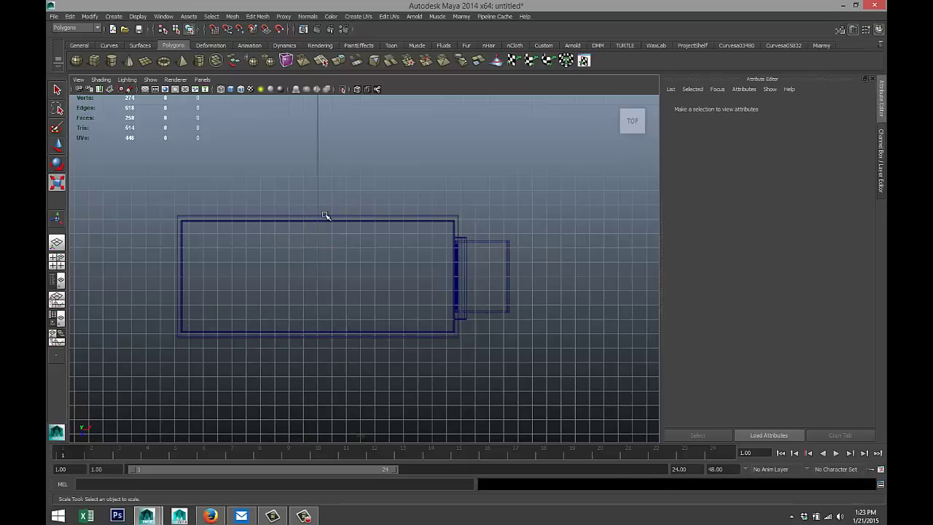
{"action": "left_click", "coordinate": [325, 216]}
{"action": "left_click_drag", "start_coordinate": [318, 322], "coordinate": [319, 320]}
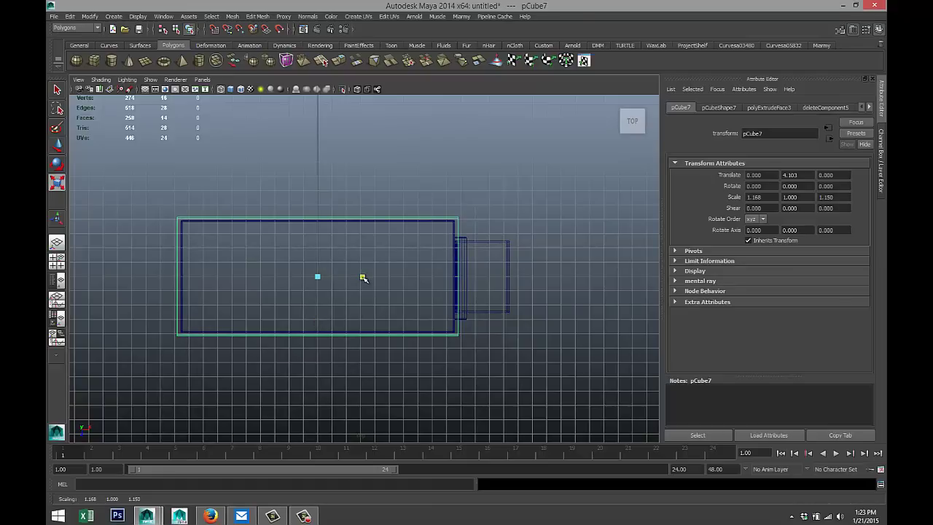
{"action": "left_click_drag", "start_coordinate": [363, 278], "coordinate": [363, 278]}
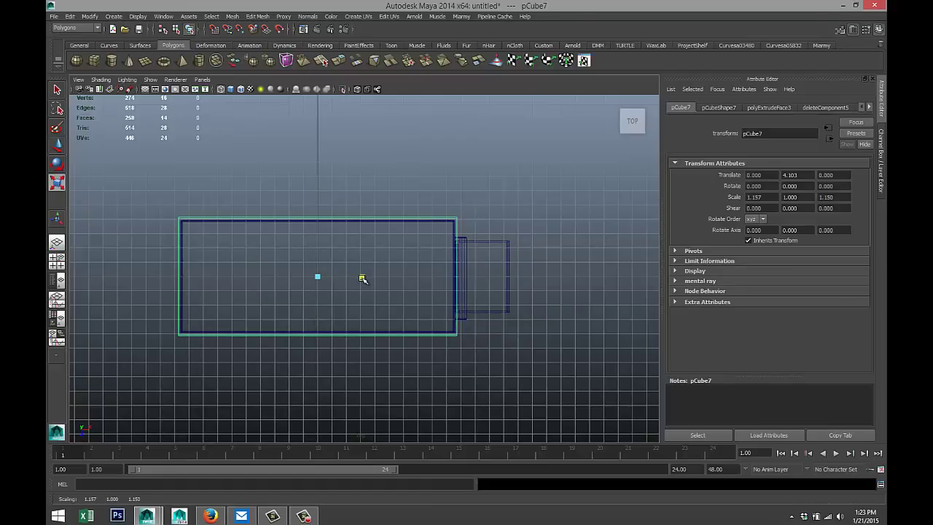
Lower the lid onto the box and align its top with the box rim at about Y 2.380
{"action": "key", "text": "space"}
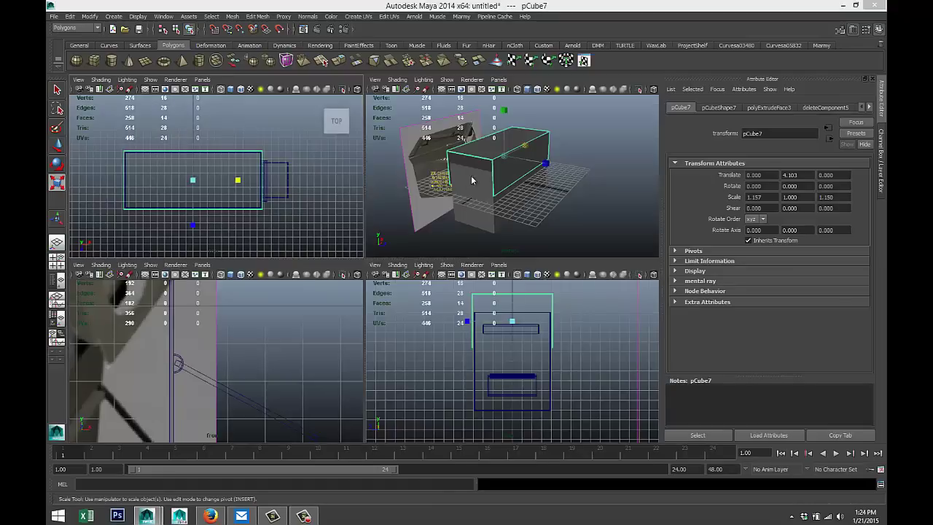
{"action": "key", "text": "space"}
{"action": "mouse_move", "coordinate": [376, 296]}
{"action": "left_mouse_down", "text": "alt"}
{"action": "mouse_move", "coordinate": [376, 308]}
{"action": "mouse_move", "coordinate": [396, 306]}
{"action": "mouse_move", "coordinate": [370, 309]}
{"action": "left_mouse_up", "text": "alt"}
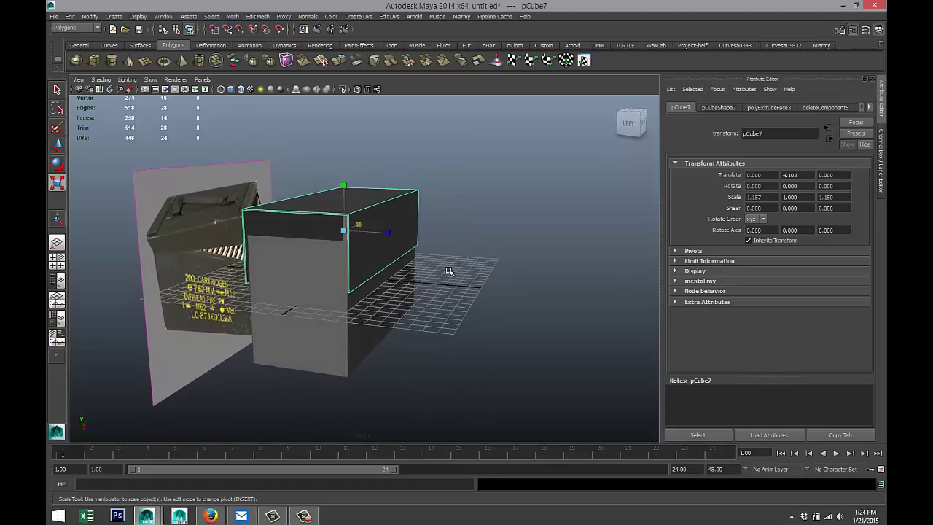
{"action": "key", "text": "w"}
{"action": "left_click_drag", "start_coordinate": [344, 198], "coordinate": [352, 219]}
{"action": "left_click", "coordinate": [58, 260]}
{"action": "key", "text": "space"}
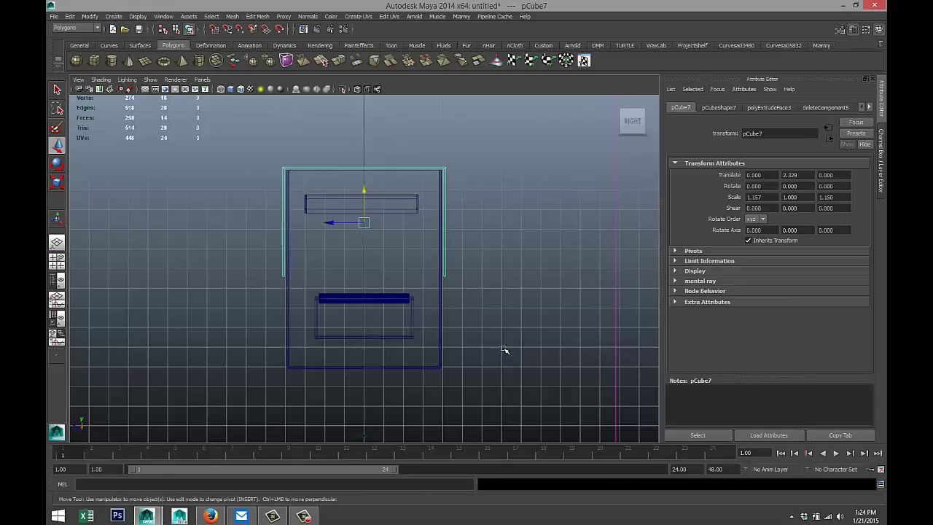
{"action": "left_click_drag", "start_coordinate": [367, 190], "coordinate": [364, 188]}
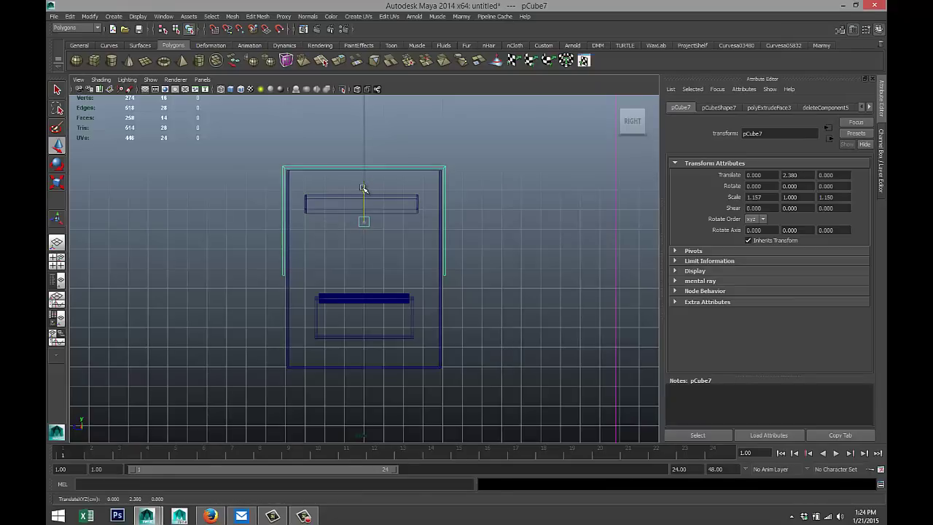
{"action": "left_click", "coordinate": [59, 266]}
{"action": "key", "text": "space"}
{"action": "scroll", "coordinate": [494, 198], "scroll_direction": "down", "scroll_amount": 3}
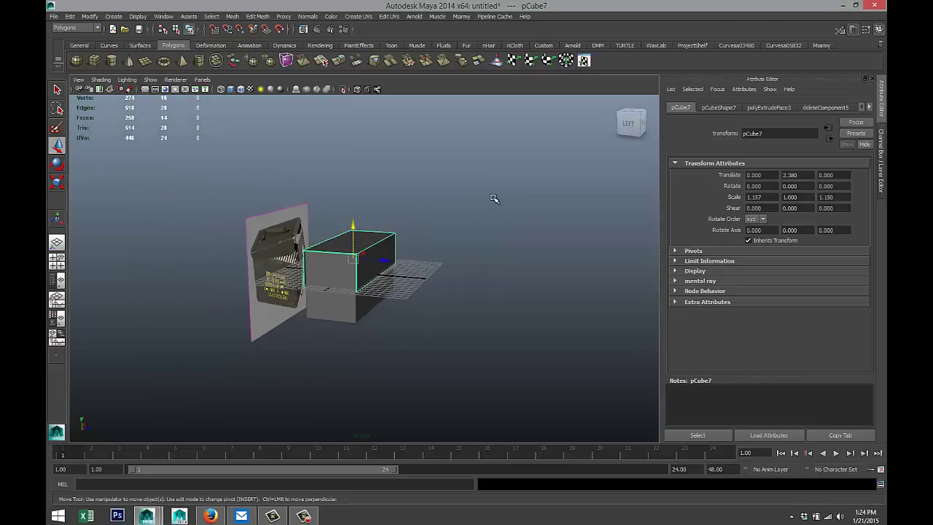
Raise the lid's lower vertices at the end opposite the handle to about Y 3.831
{"action": "scroll", "coordinate": [493, 218], "scroll_direction": "up", "scroll_amount": 2}
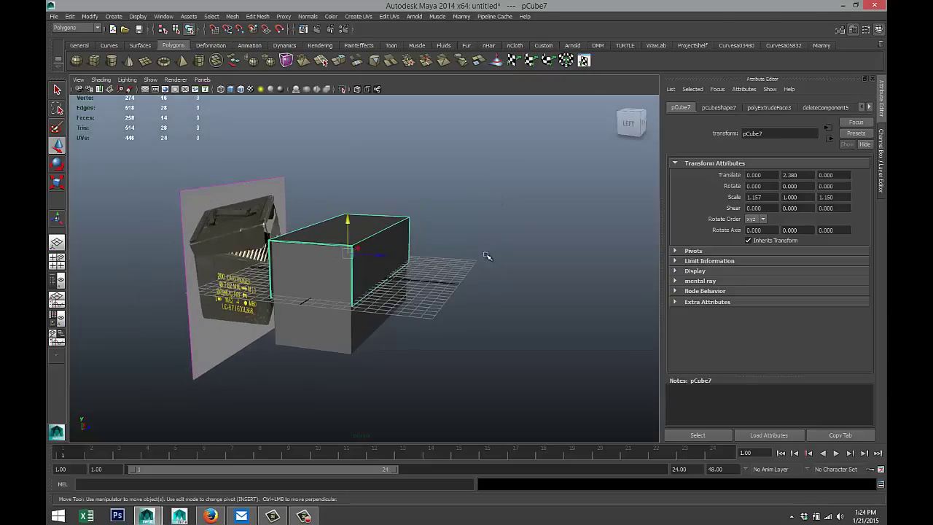
{"action": "left_click_drag", "start_coordinate": [487, 255], "coordinate": [429, 312], "text": "alt"}
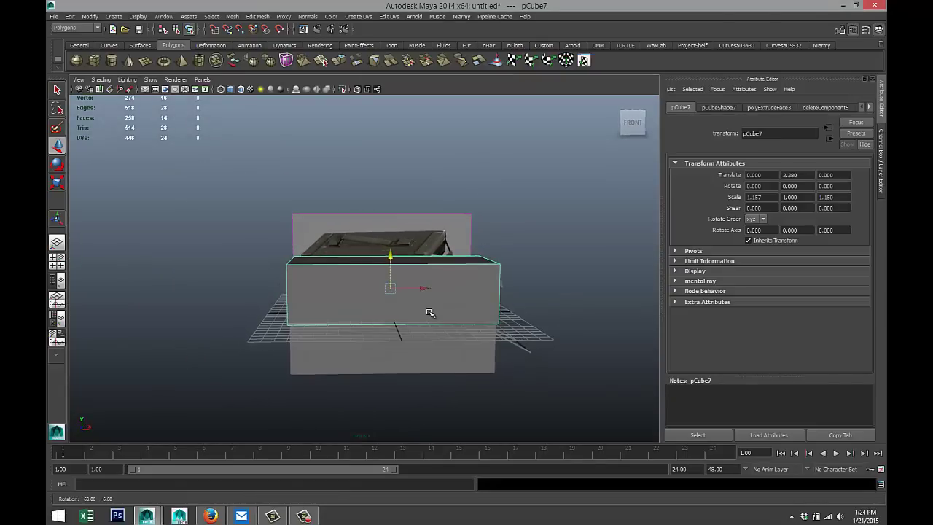
{"action": "middle_click_drag", "start_coordinate": [430, 313], "coordinate": [504, 316], "text": "alt"}
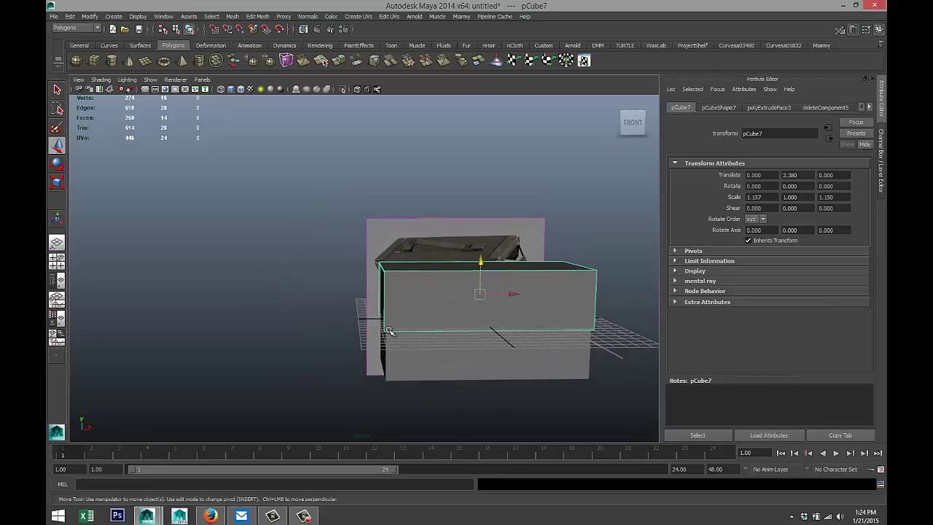
{"action": "right_click_drag", "start_coordinate": [388, 330], "coordinate": [349, 300]}
{"action": "left_click_drag", "start_coordinate": [372, 364], "coordinate": [371, 315], "text": "alt"}
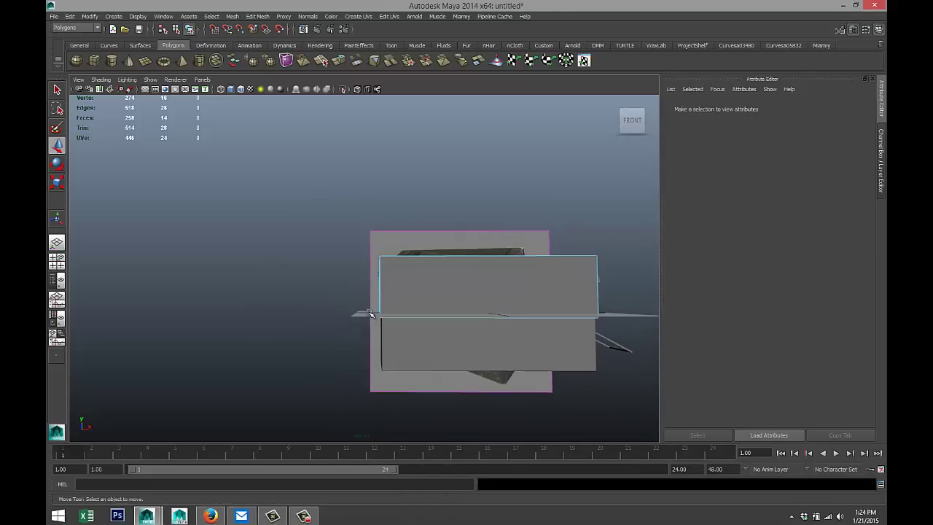
{"action": "left_click", "coordinate": [404, 368]}
{"action": "left_click_drag", "start_coordinate": [325, 371], "coordinate": [359, 379], "text": "alt"}
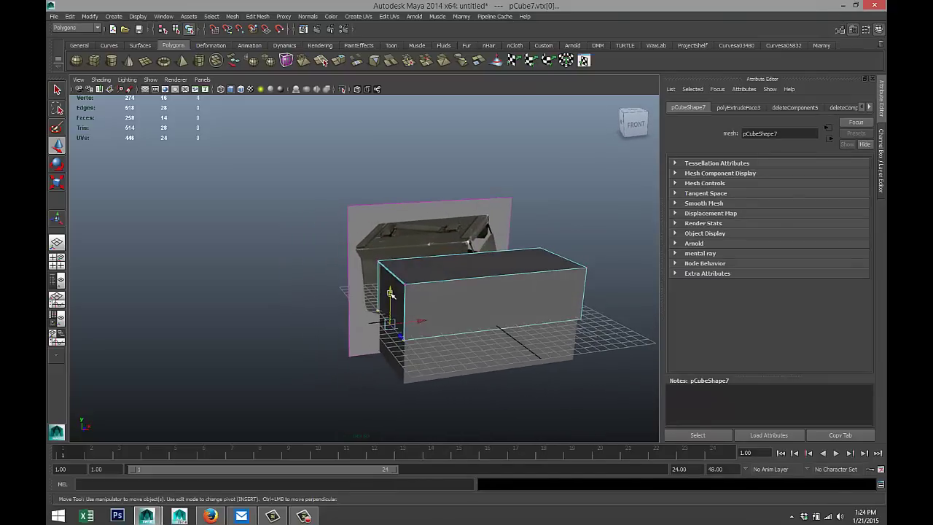
{"action": "left_click_drag", "start_coordinate": [389, 293], "coordinate": [391, 253]}
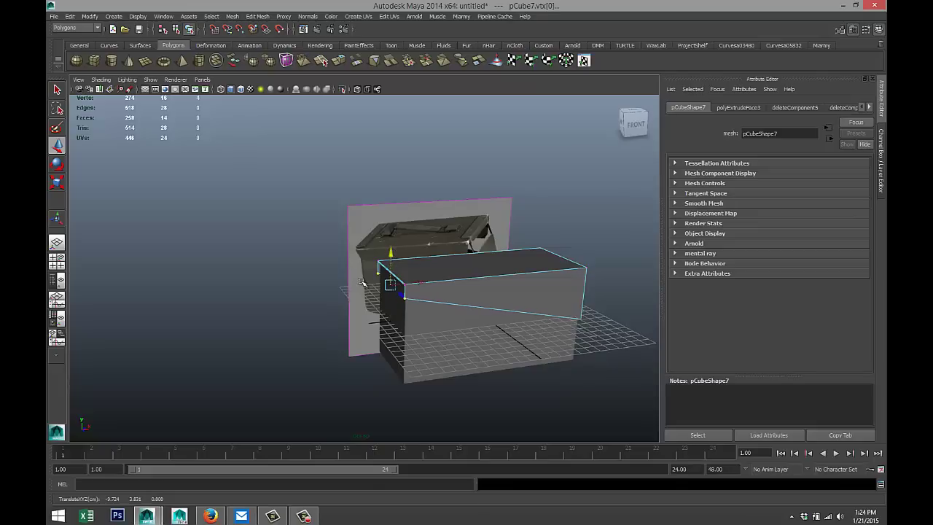
Raise the lid's lower vertices at the handle end slightly, keeping that end deeper than the opposite one
{"action": "left_click_drag", "start_coordinate": [360, 282], "coordinate": [480, 313], "text": "alt"}
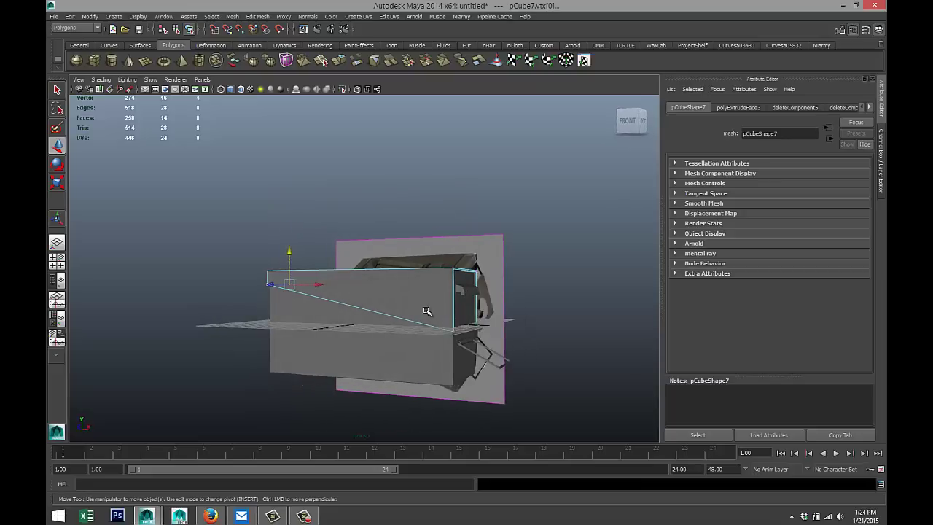
{"action": "left_click_drag", "start_coordinate": [516, 349], "coordinate": [523, 377]}
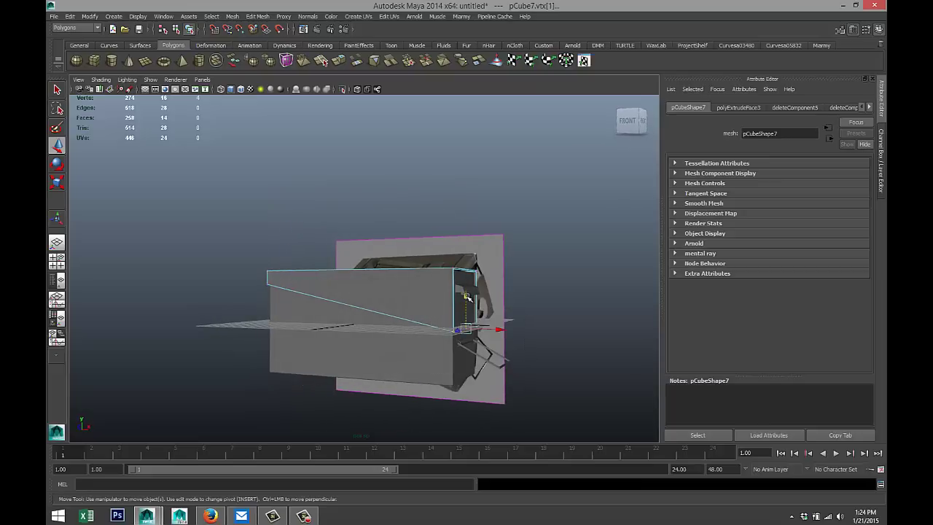
{"action": "left_click_drag", "start_coordinate": [466, 298], "coordinate": [470, 274]}
{"action": "left_click_drag", "start_coordinate": [520, 293], "coordinate": [452, 314], "text": "alt"}
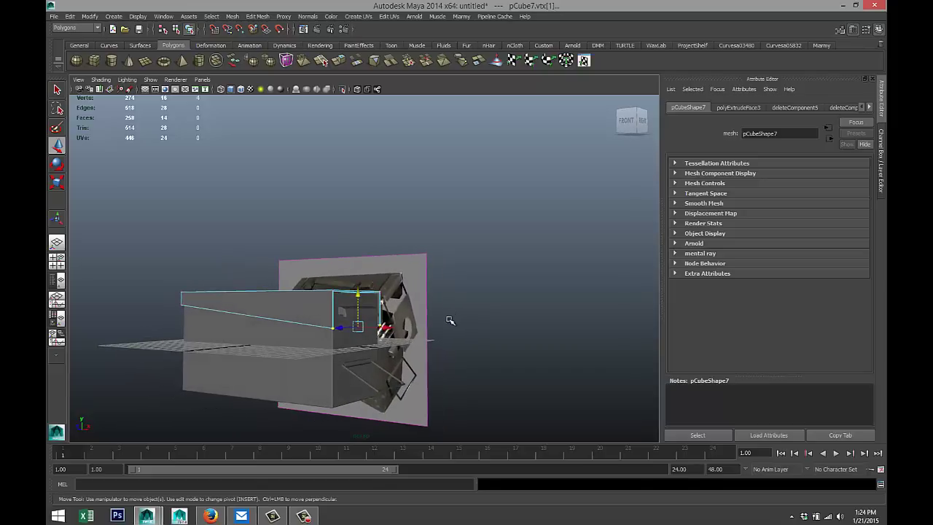
{"action": "middle_click_drag", "start_coordinate": [452, 317], "coordinate": [502, 301], "text": "alt"}
{"action": "left_click", "coordinate": [534, 308]}
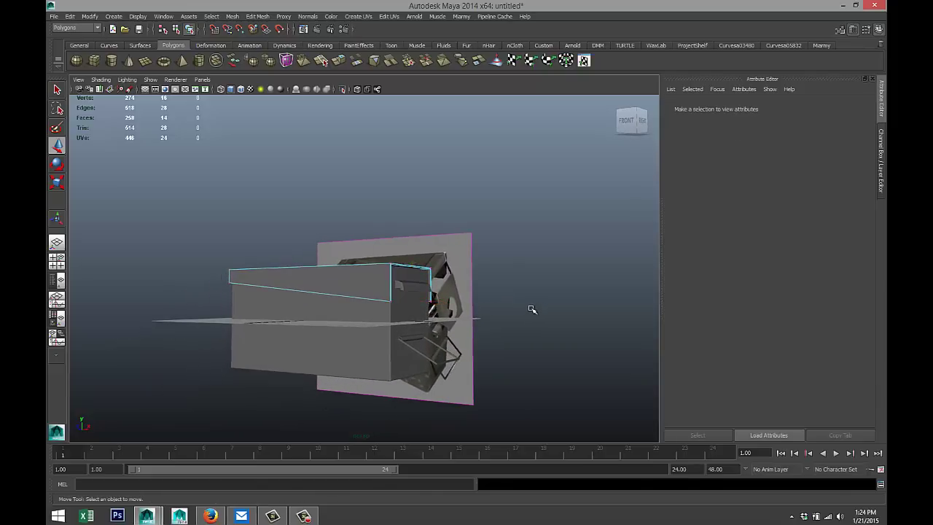
Bevel the two lower corner edges of the lid's side walls at the handle end
{"action": "scroll", "coordinate": [499, 347], "scroll_direction": "up", "scroll_amount": 4}
{"action": "left_click_drag", "start_coordinate": [529, 318], "coordinate": [444, 330], "text": "alt"}
{"action": "scroll", "coordinate": [265, 332], "scroll_direction": "up", "scroll_amount": 5}
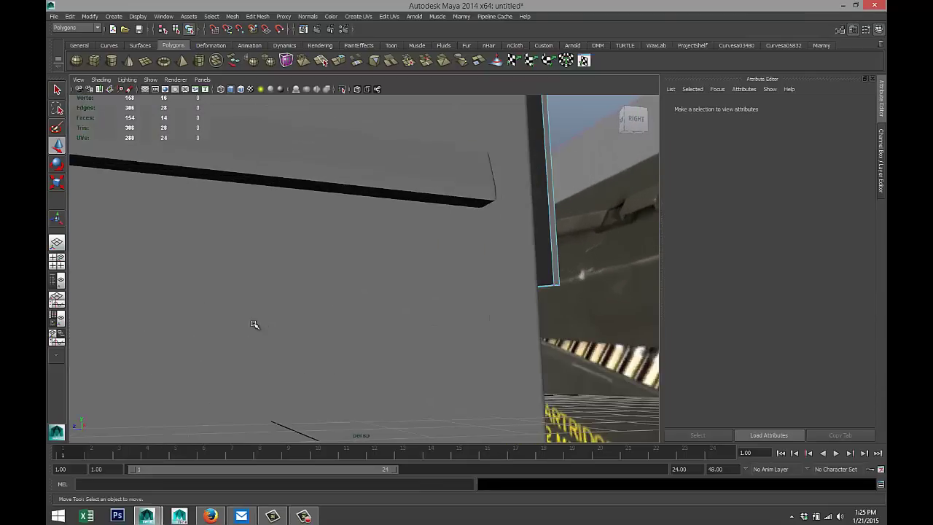
{"action": "left_click_drag", "start_coordinate": [254, 322], "coordinate": [375, 355], "text": "alt"}
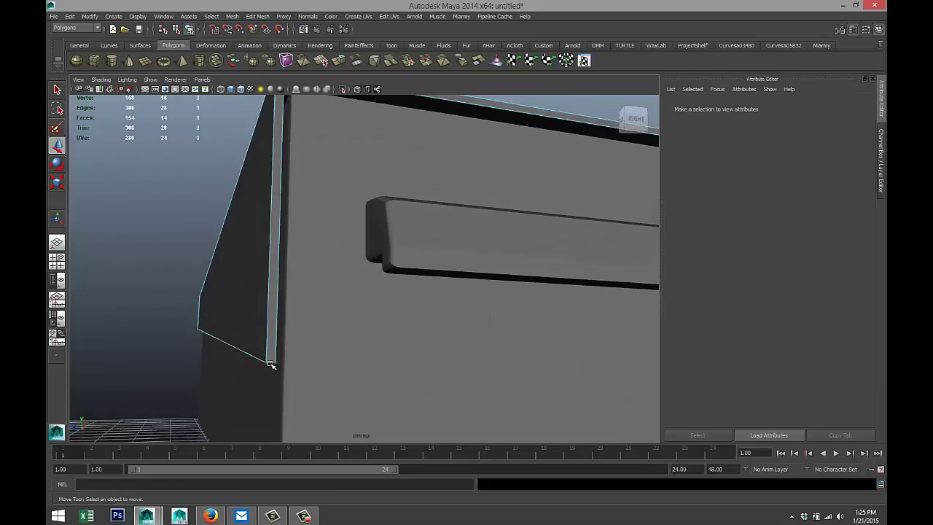
{"action": "right_click_drag", "start_coordinate": [271, 363], "coordinate": [271, 280]}
{"action": "left_click", "coordinate": [268, 358]}
{"action": "scroll", "coordinate": [391, 350], "scroll_direction": "down", "scroll_amount": 5}
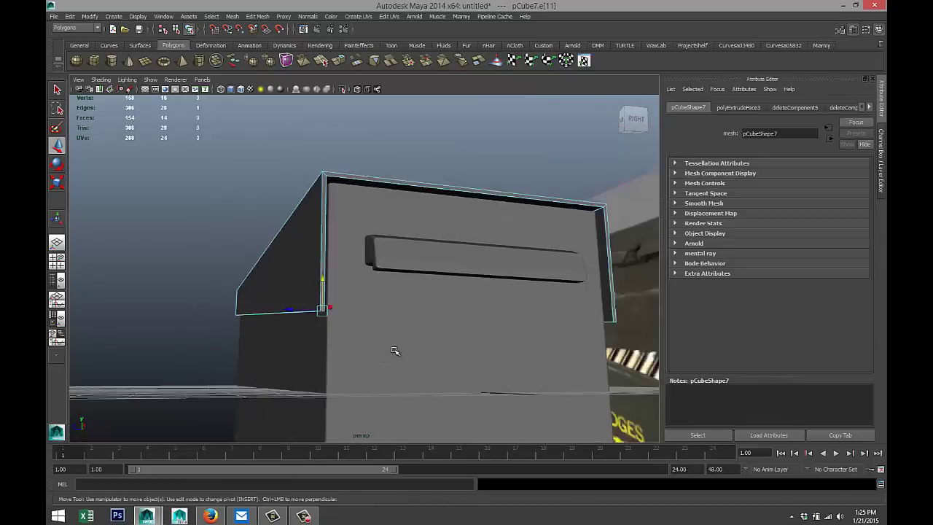
{"action": "left_click_drag", "start_coordinate": [494, 355], "coordinate": [323, 391], "text": "alt"}
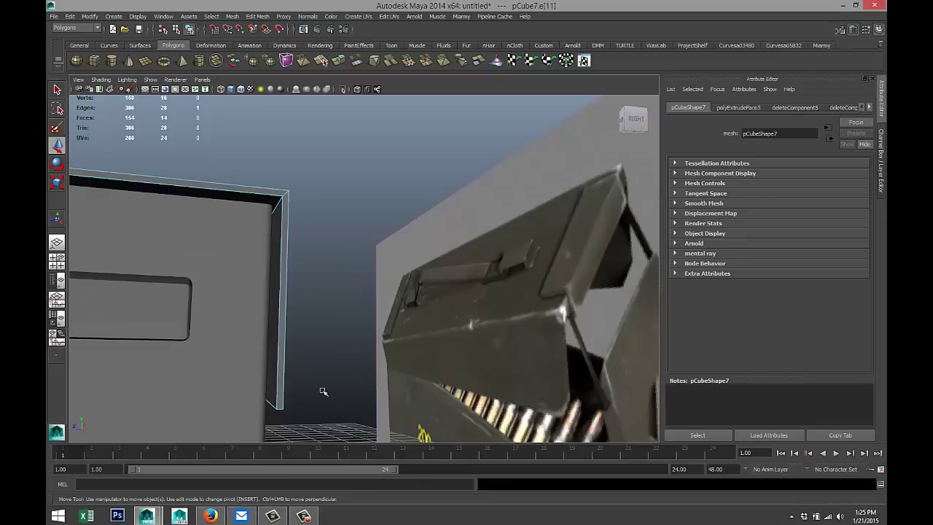
{"action": "left_click", "coordinate": [281, 408], "text": "shift"}
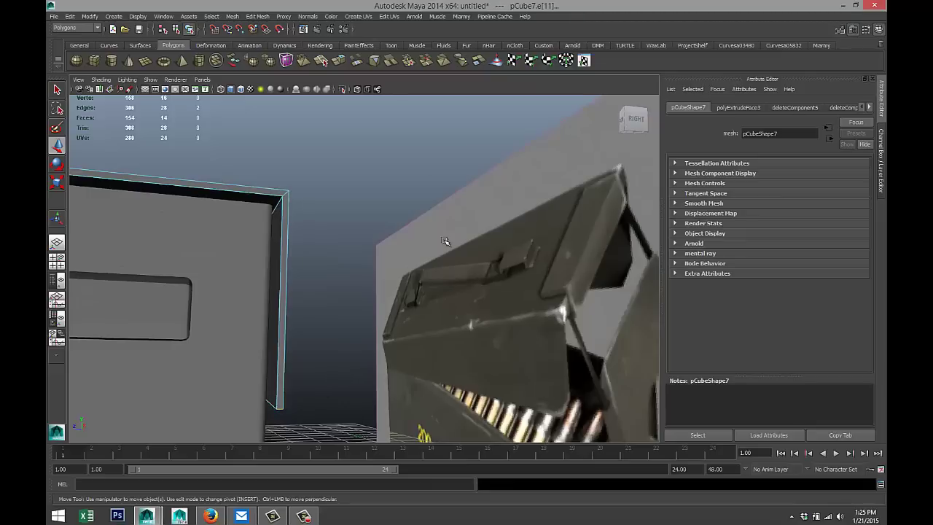
{"action": "left_click", "coordinate": [257, 16]}
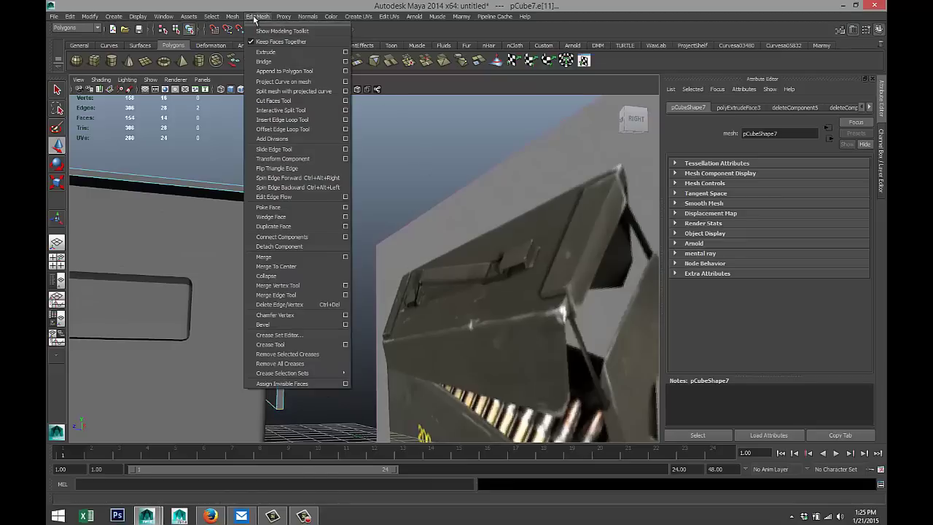
{"action": "left_click", "coordinate": [293, 324]}
{"action": "left_click_drag", "start_coordinate": [308, 318], "coordinate": [263, 334], "text": "alt"}
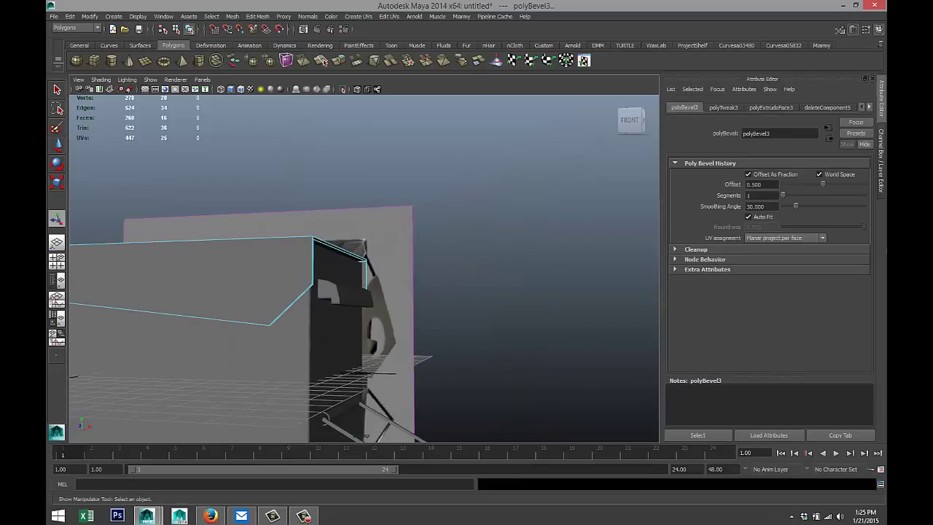
Set the lid corner bevel to 10 segments
{"action": "left_click_drag", "start_coordinate": [784, 199], "coordinate": [842, 199]}
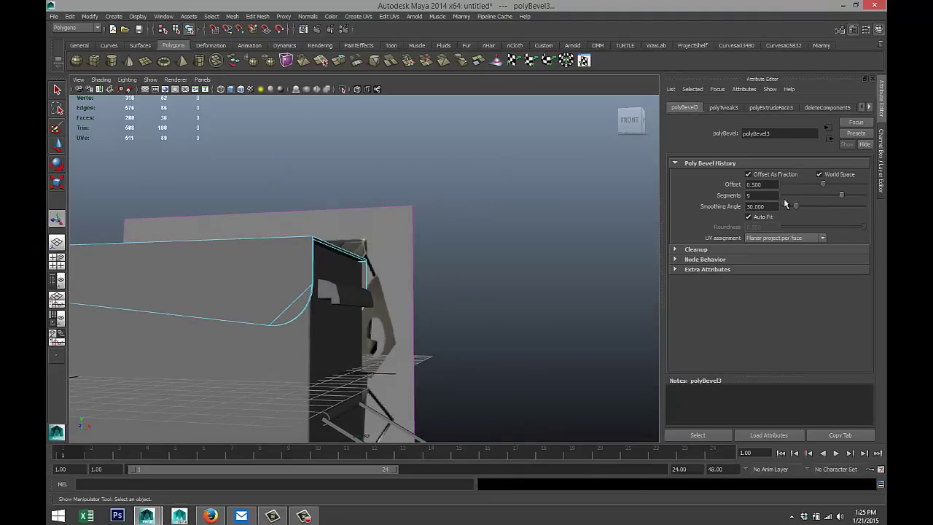
{"action": "left_click", "coordinate": [776, 195]}
{"action": "left_click_drag", "start_coordinate": [528, 246], "coordinate": [506, 252], "text": "alt"}
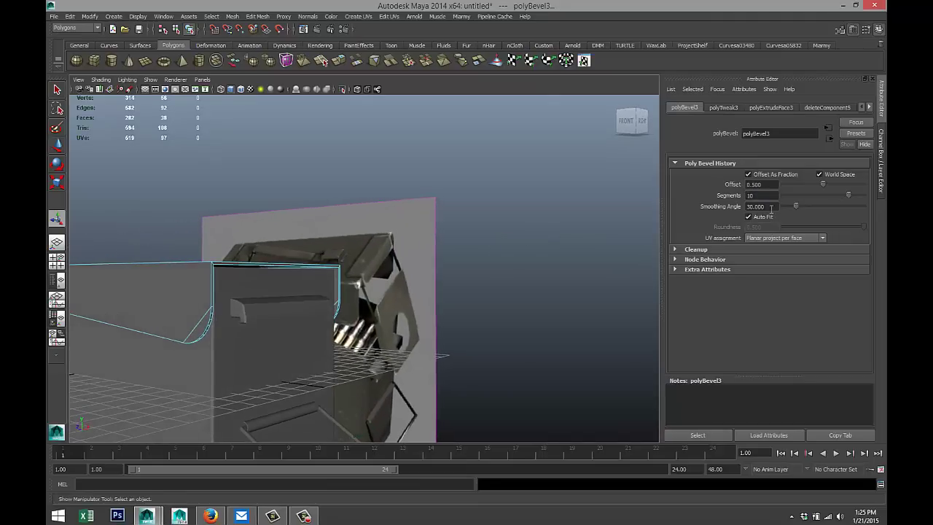
Try different offsets for the lid corner bevel and settle on 0.380
{"action": "left_click_drag", "start_coordinate": [825, 183], "coordinate": [811, 185]}
{"action": "double_click", "coordinate": [758, 185]}
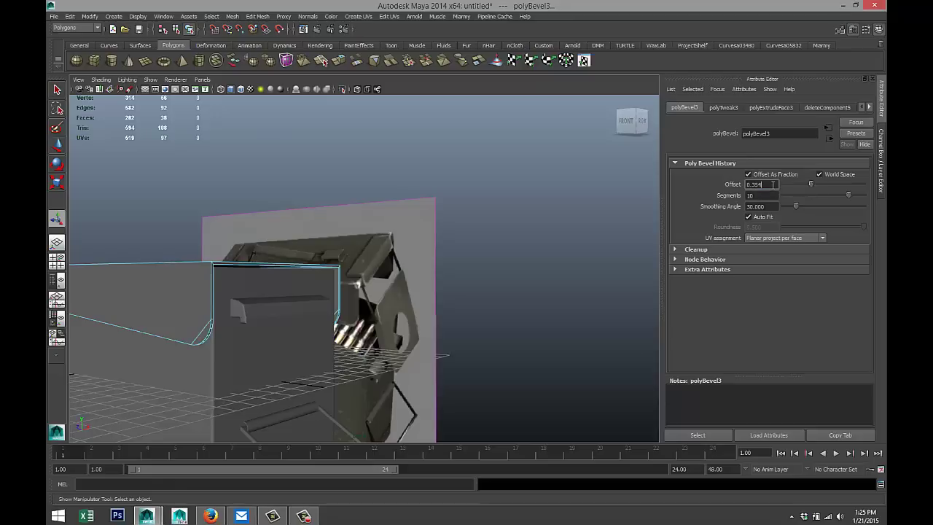
{"action": "type", "text": "0.4"}
{"action": "key", "text": "Return"}
{"action": "left_click_drag", "start_coordinate": [811, 183], "coordinate": [811, 185]}
{"action": "type", "text": "5"}
{"action": "key", "text": "Return"}
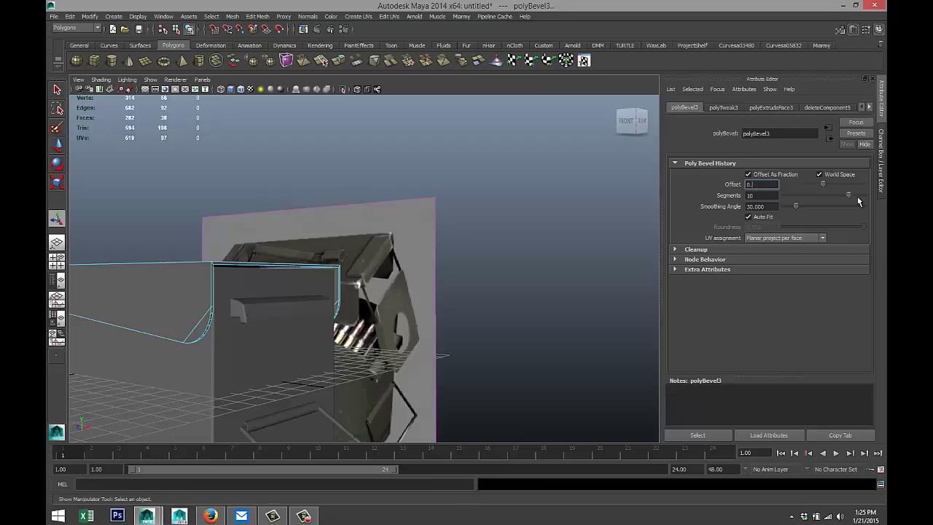
{"action": "key", "text": "Return"}
{"action": "left_click_drag", "start_coordinate": [541, 235], "coordinate": [521, 232], "text": "alt"}
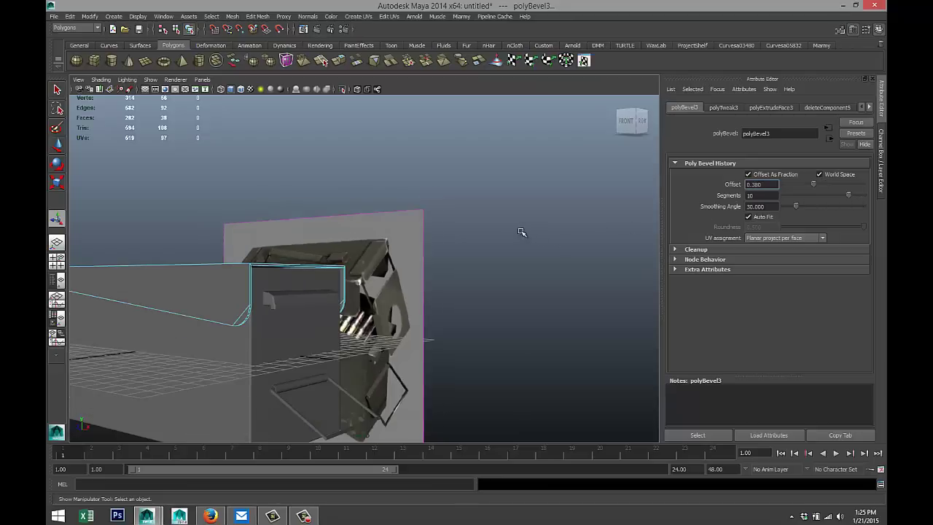
{"action": "left_click_drag", "start_coordinate": [429, 232], "coordinate": [559, 234], "text": "alt"}
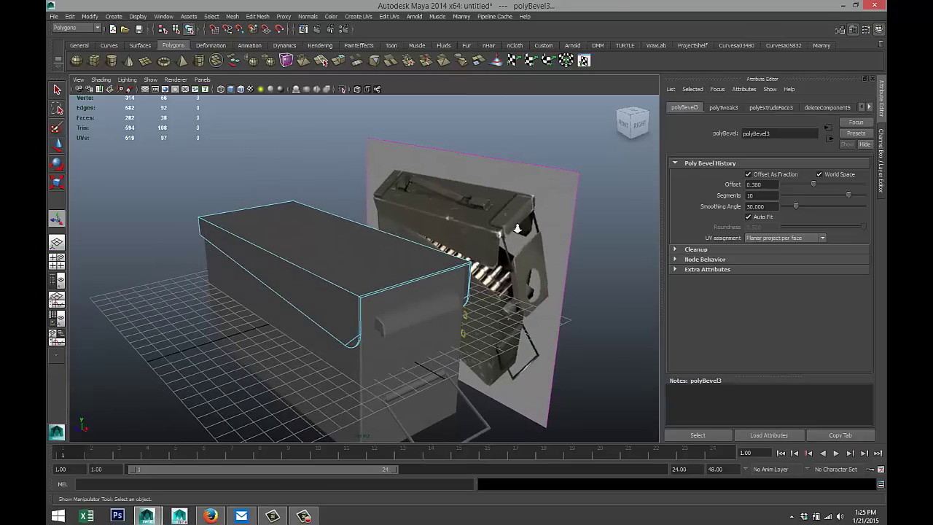
{"action": "right_click_drag", "start_coordinate": [516, 229], "coordinate": [410, 292], "text": "alt"}
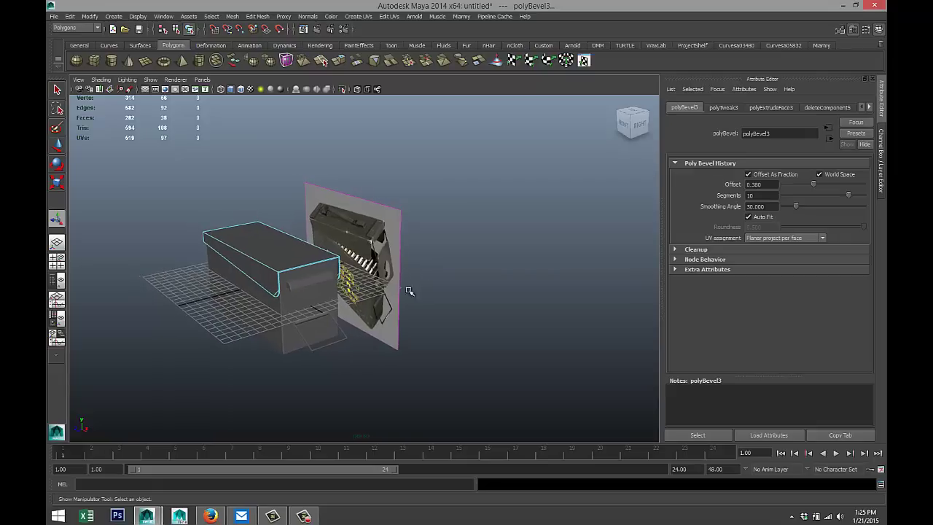
{"action": "left_click_drag", "start_coordinate": [410, 291], "coordinate": [468, 297], "text": "alt"}
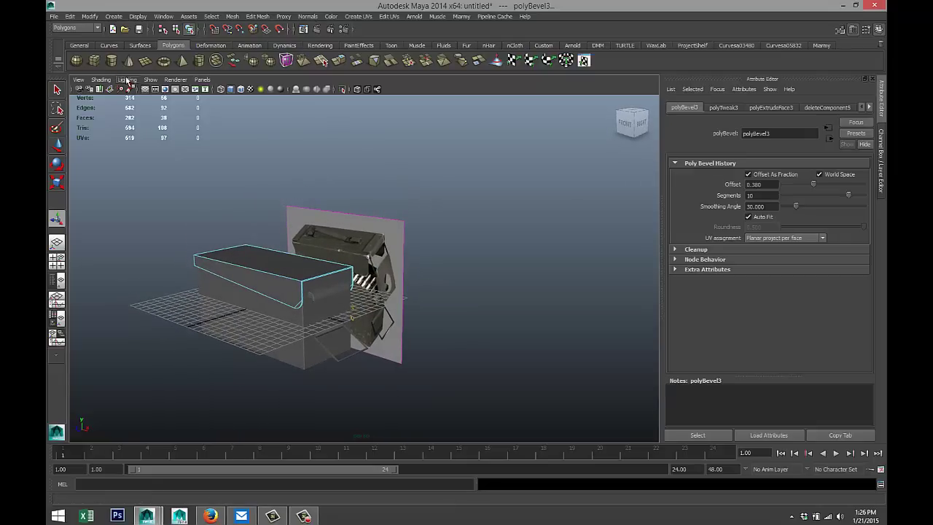
Create a narrow polygon cube beside the ammo box and delete four faces, keeping only its top and outer long side
{"action": "left_click", "coordinate": [94, 60]}
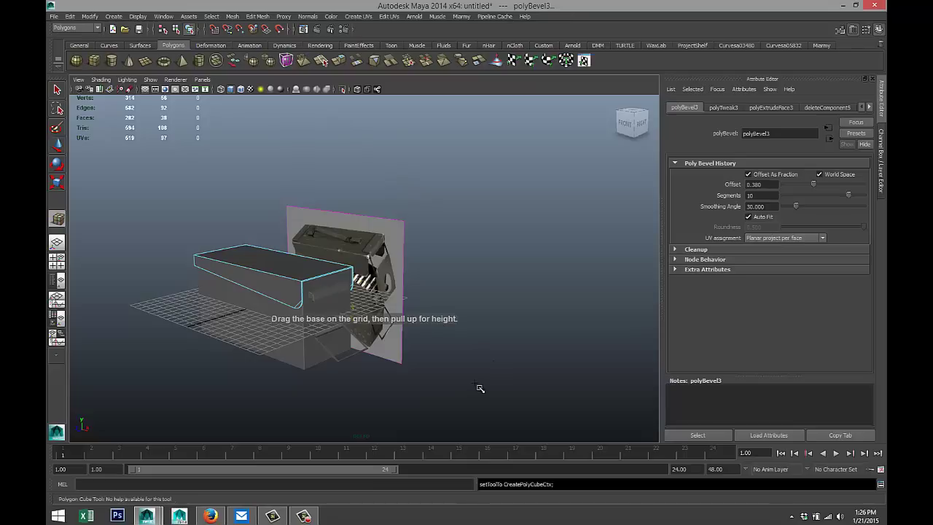
{"action": "left_click_drag", "start_coordinate": [411, 407], "coordinate": [465, 313]}
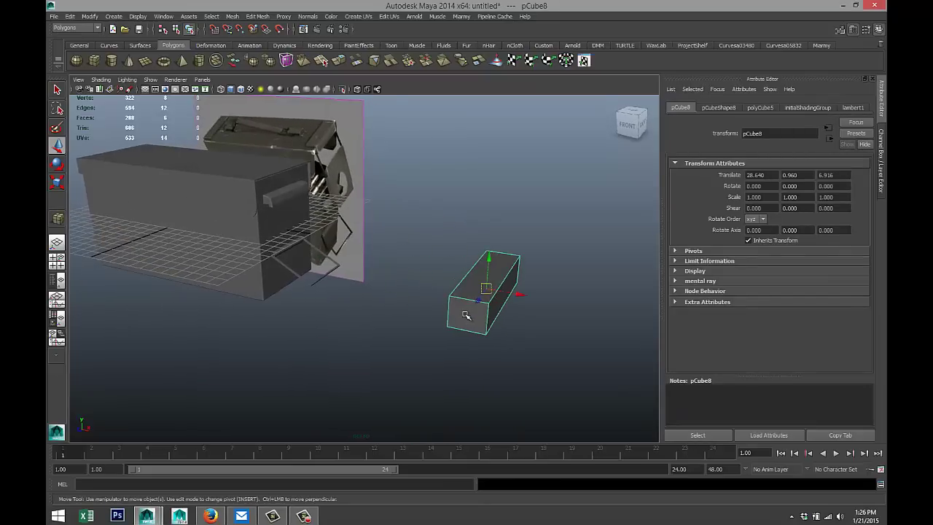
{"action": "right_click_drag", "start_coordinate": [466, 315], "coordinate": [466, 317]}
{"action": "left_click", "coordinate": [467, 316]}
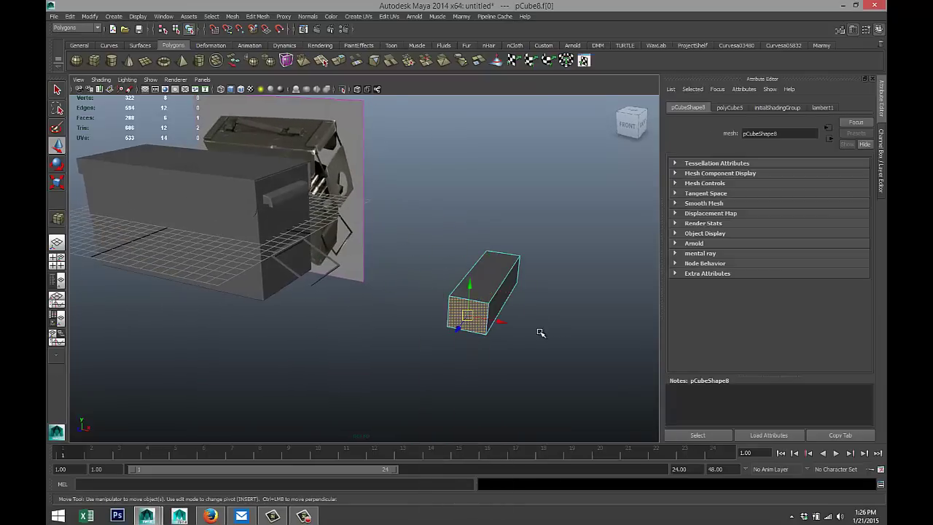
{"action": "left_click", "coordinate": [545, 323]}
{"action": "left_click_drag", "start_coordinate": [560, 335], "coordinate": [336, 271], "text": "alt"}
{"action": "left_click", "coordinate": [129, 237]}
{"action": "key", "text": "Delete"}
{"action": "left_click", "coordinate": [491, 236]}
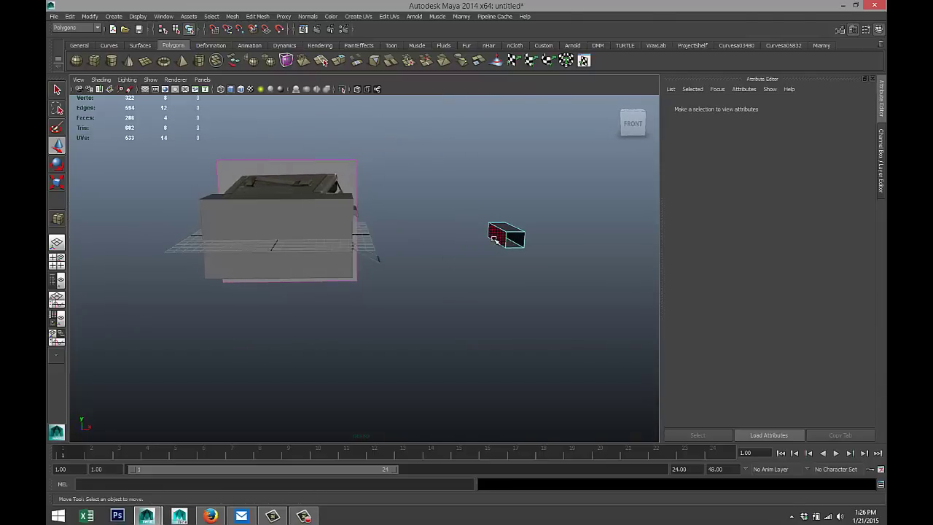
{"action": "key", "text": "Delete"}
{"action": "left_click", "coordinate": [510, 244]}
{"action": "key", "text": "Delete"}
Move the L-shaped piece onto the lid's handle end, at about X 9.340, Y 4.532, Z 0.363
{"action": "scroll", "coordinate": [502, 298], "scroll_direction": "down", "scroll_amount": 2}
{"action": "left_click_drag", "start_coordinate": [462, 309], "coordinate": [351, 307], "text": "alt"}
{"action": "right_click_drag", "start_coordinate": [351, 307], "coordinate": [390, 285]}
{"action": "left_click", "coordinate": [354, 308]}
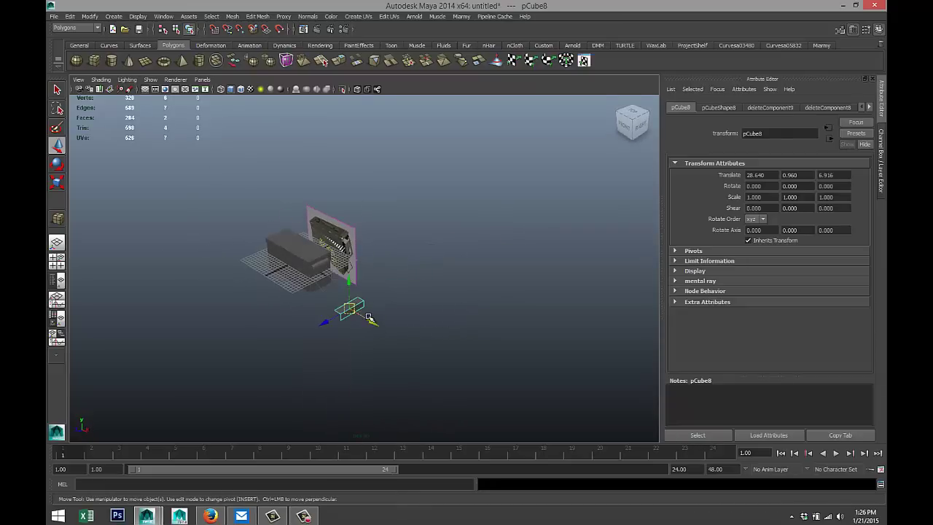
{"action": "left_click_drag", "start_coordinate": [371, 321], "coordinate": [318, 224]}
{"action": "scroll", "coordinate": [329, 258], "scroll_direction": "up", "scroll_amount": 2}
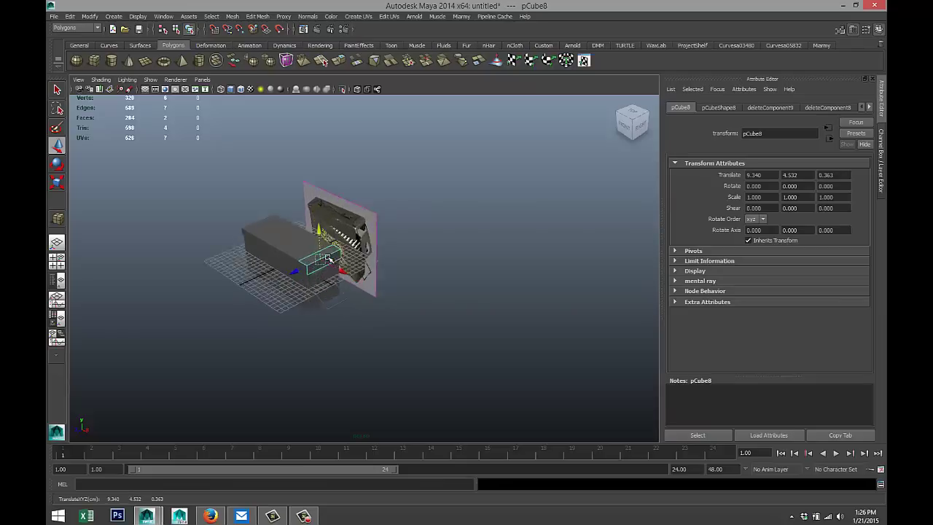
{"action": "key", "text": "f"}
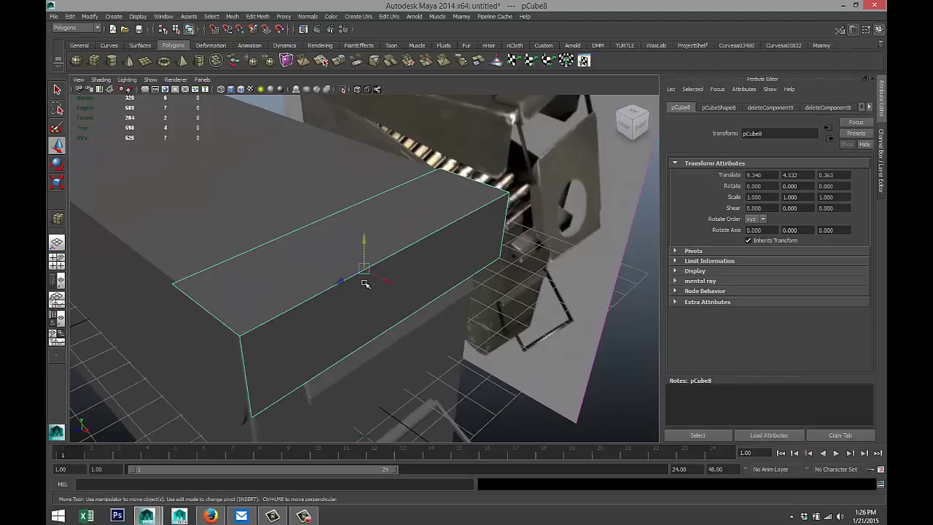
{"action": "left_click_drag", "start_coordinate": [366, 284], "coordinate": [555, 167], "text": "alt"}
{"action": "right_click_drag", "start_coordinate": [530, 148], "coordinate": [481, 152], "text": "alt"}
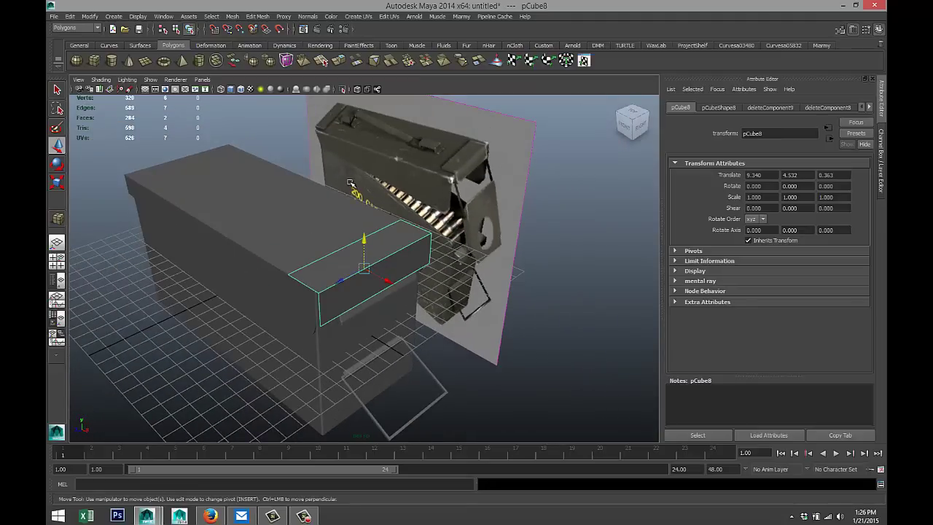
In the top view, scale the L-shaped cover to 0.885 in Z and centre it across the lid end at X 8.850, Z -0.057
{"action": "left_click", "coordinate": [57, 260]}
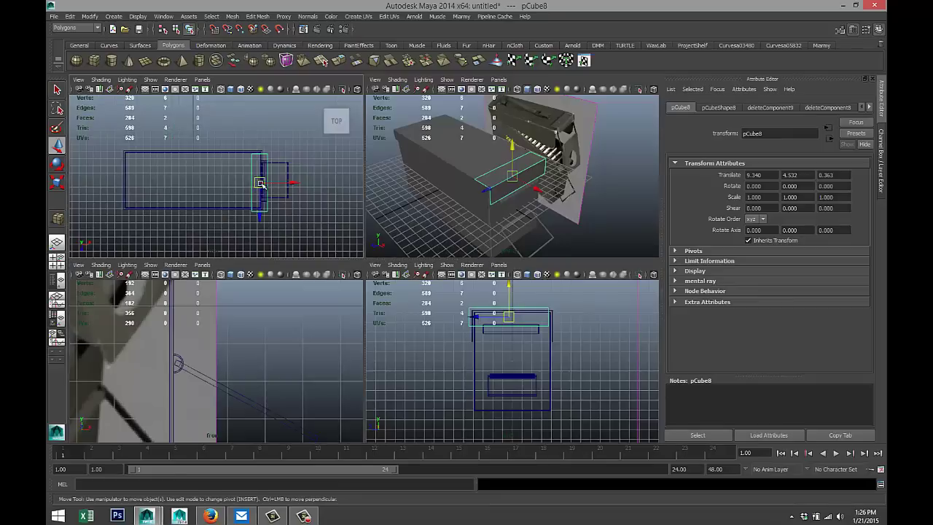
{"action": "key", "text": "space"}
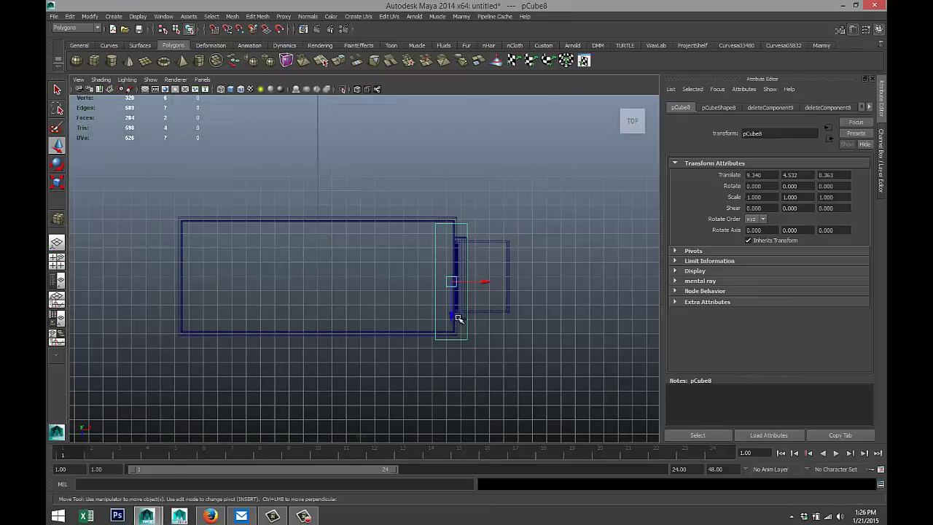
{"action": "left_click_drag", "start_coordinate": [454, 317], "coordinate": [452, 310]}
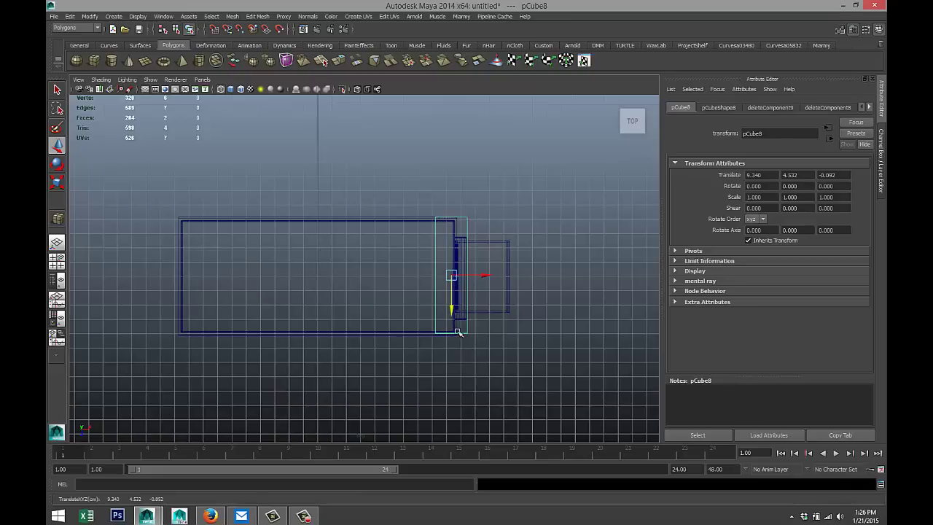
{"action": "key", "text": "r"}
{"action": "left_click_drag", "start_coordinate": [451, 319], "coordinate": [452, 310]}
{"action": "key", "text": "w"}
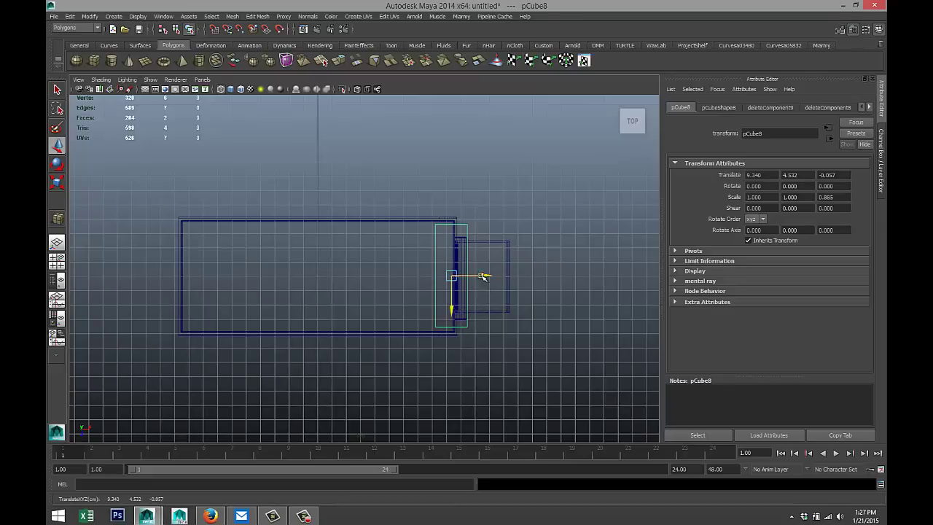
{"action": "left_click_drag", "start_coordinate": [484, 275], "coordinate": [477, 277]}
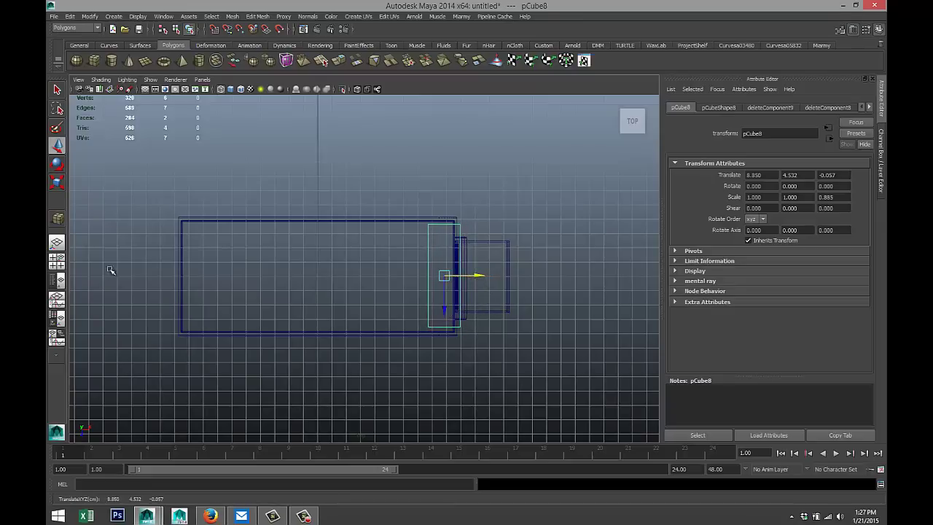
{"action": "left_click", "coordinate": [57, 261]}
{"action": "left_click", "coordinate": [57, 242]}
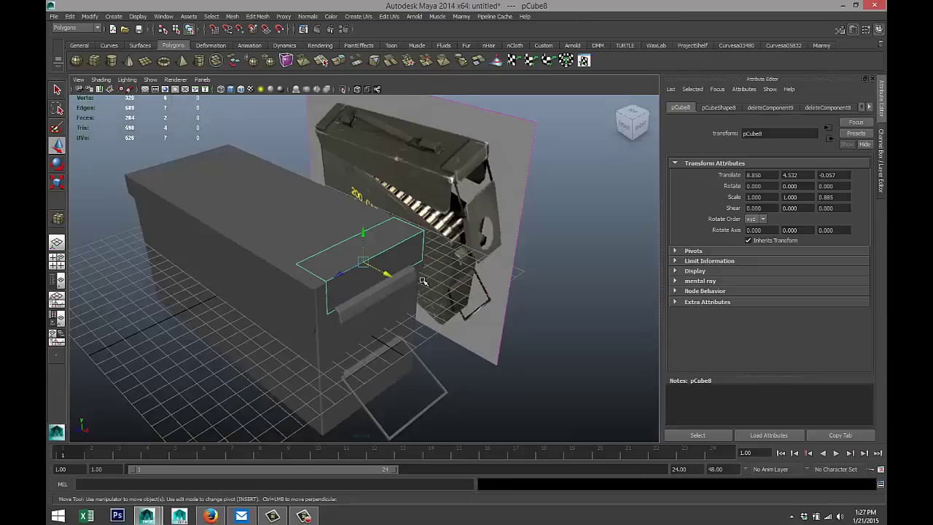
Narrow the cover's top flap by moving its inner long edge toward the lid end, to about X 8.7
{"action": "left_click_drag", "start_coordinate": [447, 260], "coordinate": [348, 290], "text": "alt"}
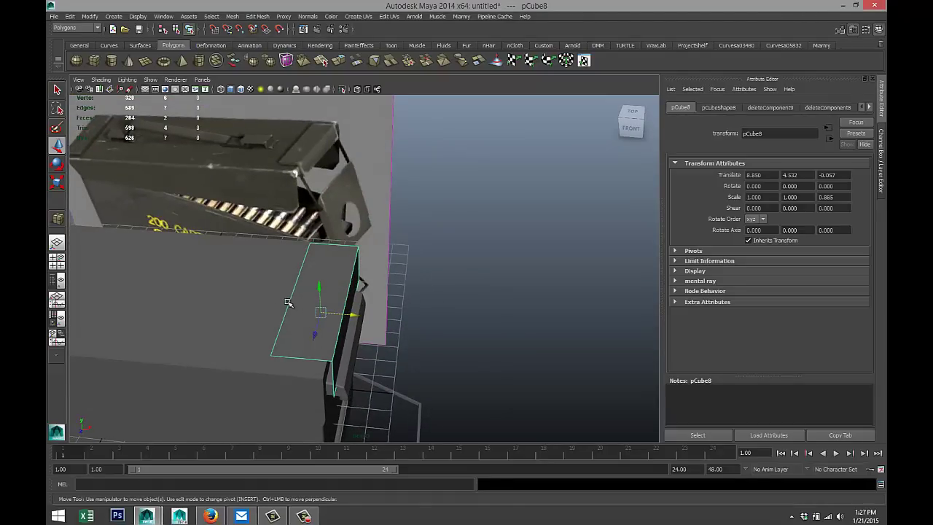
{"action": "right_click_drag", "start_coordinate": [289, 305], "coordinate": [289, 279]}
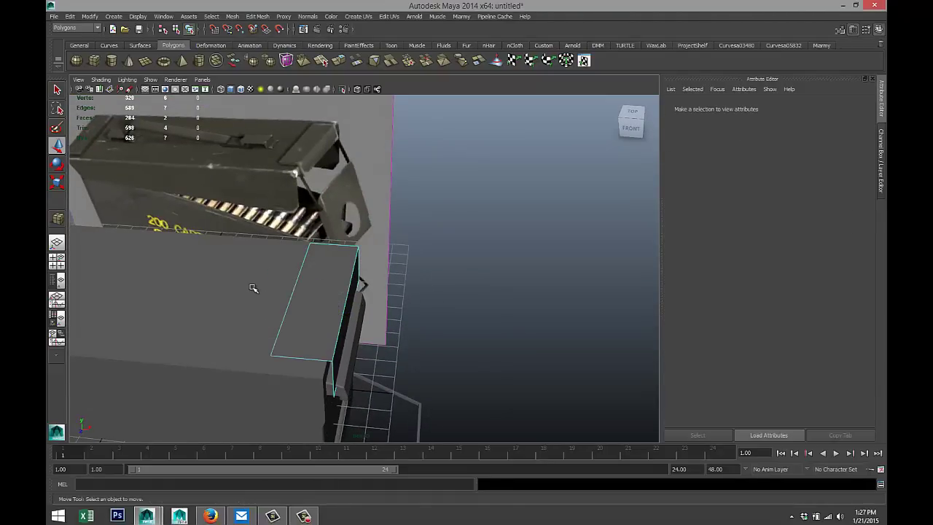
{"action": "left_click", "coordinate": [317, 312]}
{"action": "left_click_drag", "start_coordinate": [324, 293], "coordinate": [346, 299]}
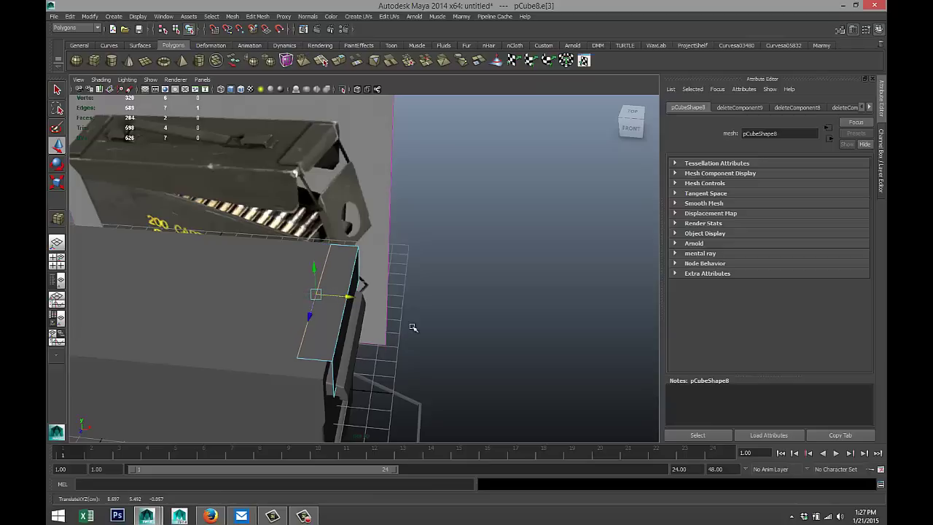
Shorten the cover's vertical flap by raising its lower edge above the handle-end bracket
{"action": "left_click_drag", "start_coordinate": [410, 327], "coordinate": [415, 301], "text": "alt"}
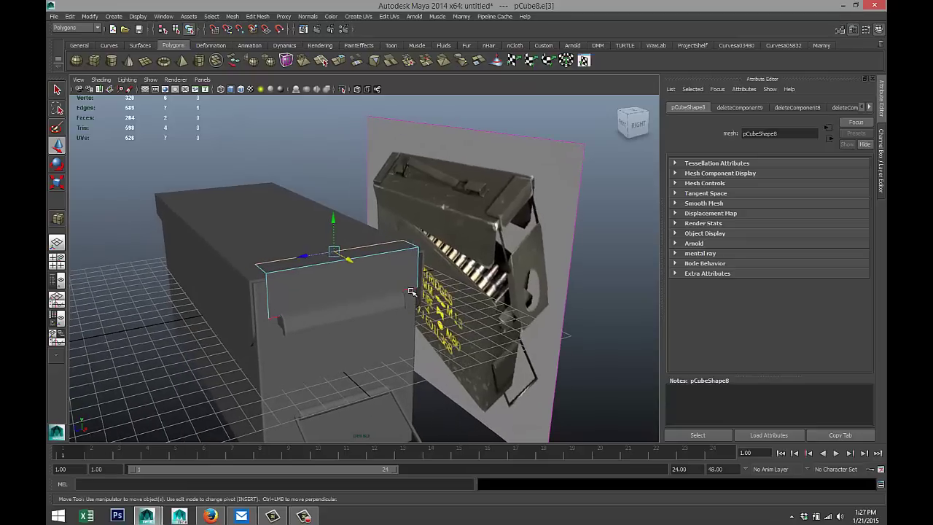
{"action": "left_click", "coordinate": [413, 297]}
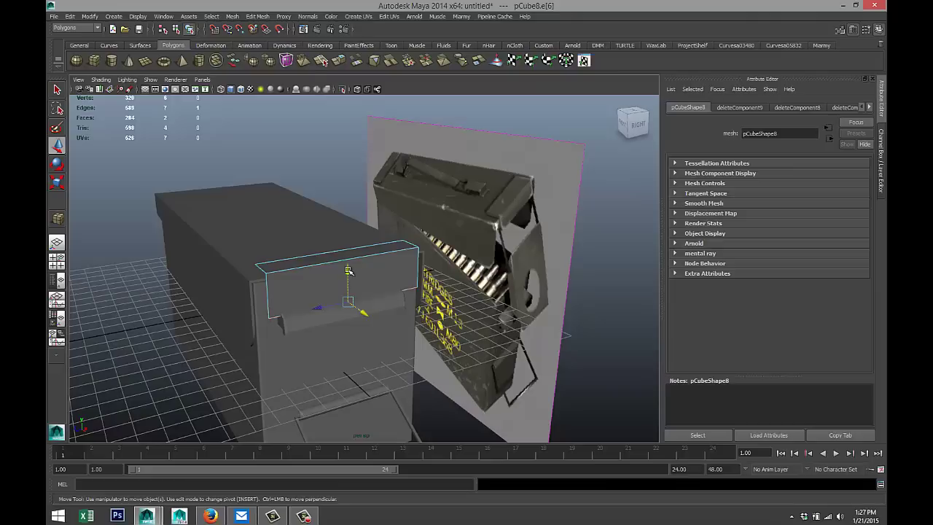
{"action": "left_click_drag", "start_coordinate": [347, 271], "coordinate": [349, 248]}
{"action": "left_click_drag", "start_coordinate": [310, 310], "coordinate": [350, 315], "text": "alt"}
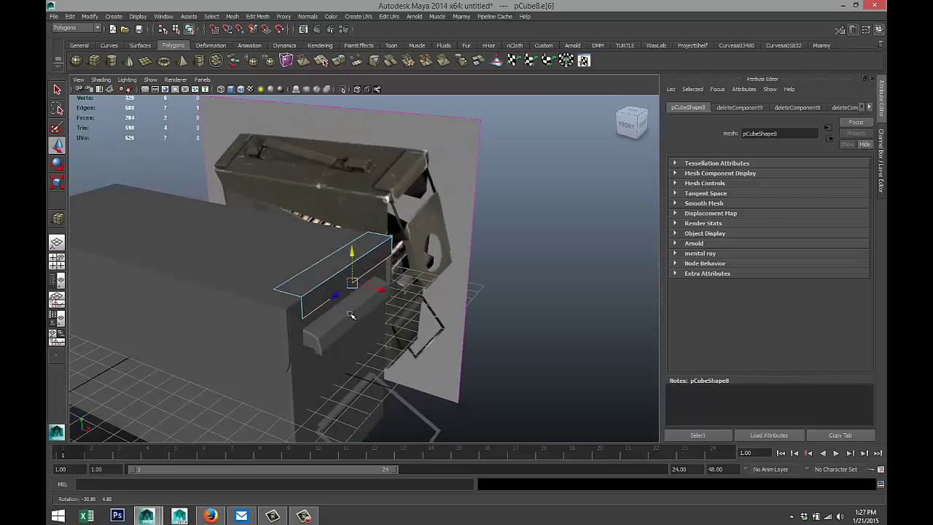
Extrude the whole L-shaped cover with a thickness of 0.1
{"action": "left_click", "coordinate": [537, 276]}
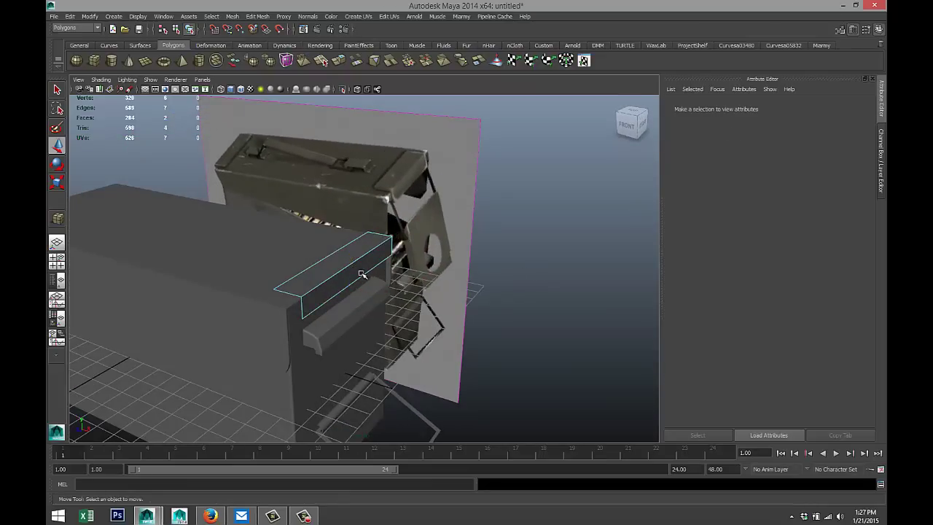
{"action": "left_click_drag", "start_coordinate": [467, 316], "coordinate": [357, 267], "text": "alt"}
{"action": "right_click_drag", "start_coordinate": [357, 267], "coordinate": [387, 255]}
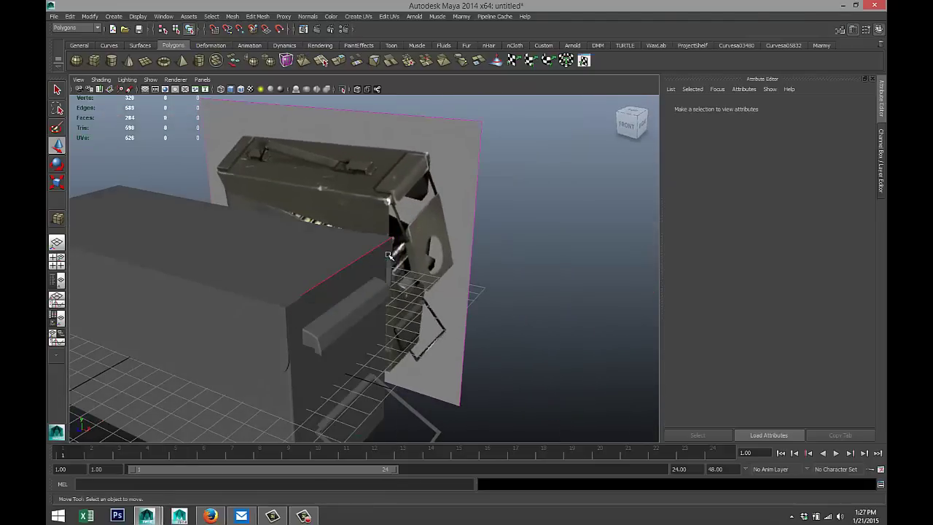
{"action": "left_click", "coordinate": [367, 273]}
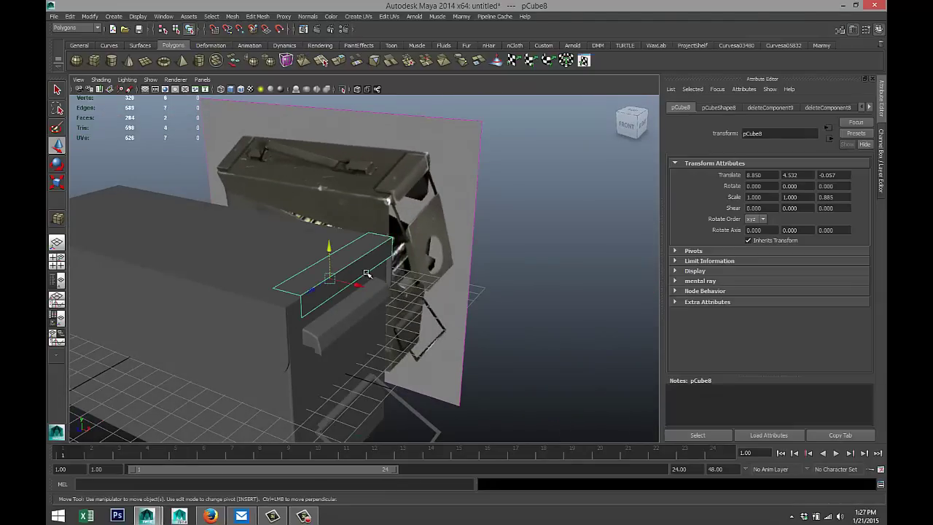
{"action": "left_click", "coordinate": [257, 16]}
{"action": "left_click", "coordinate": [300, 52]}
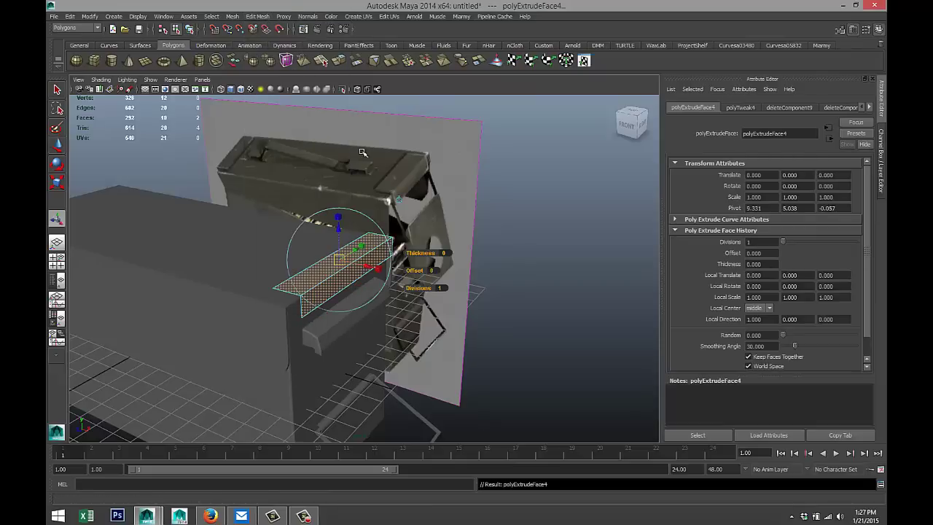
{"action": "left_click", "coordinate": [443, 252]}
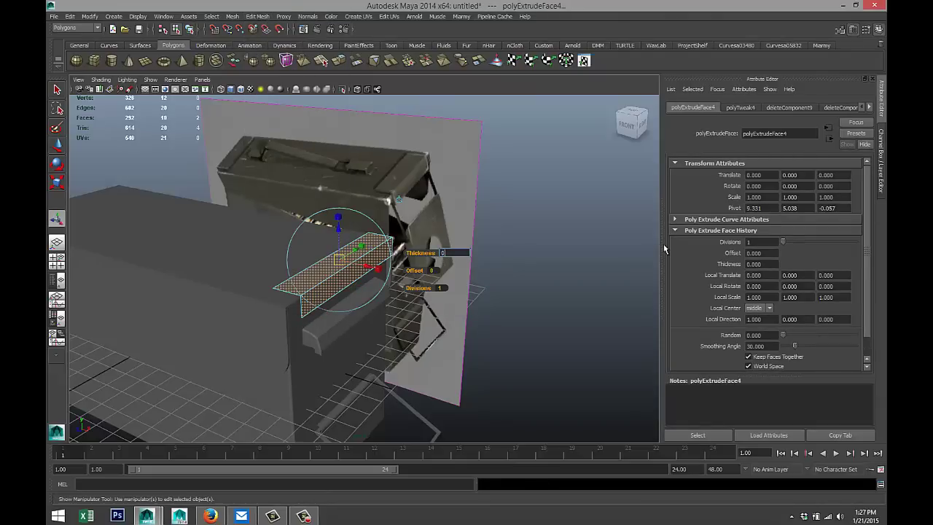
{"action": "key", "text": "Return"}
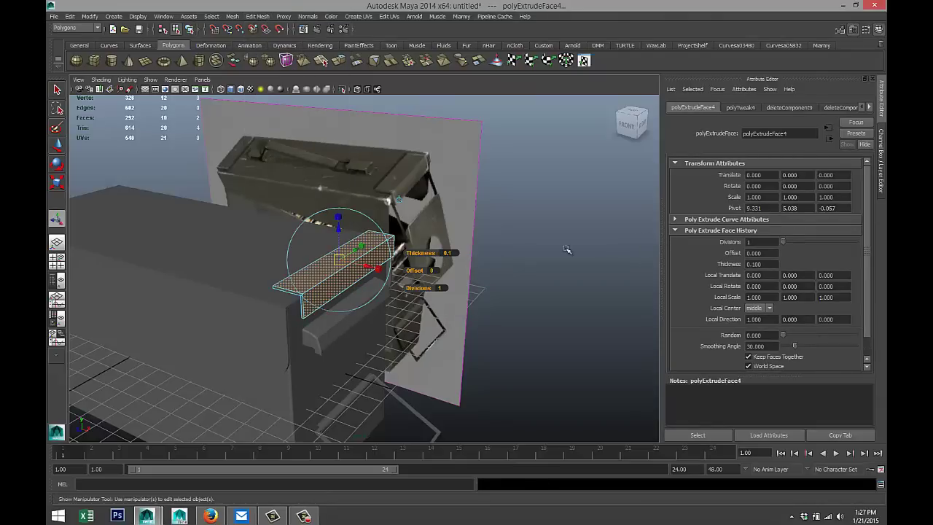
Select the lower inner long edge of the thickened cover's top flap
{"action": "left_click_drag", "start_coordinate": [495, 279], "coordinate": [513, 306], "text": "alt"}
{"action": "scroll", "coordinate": [464, 328], "scroll_direction": "up", "scroll_amount": 2}
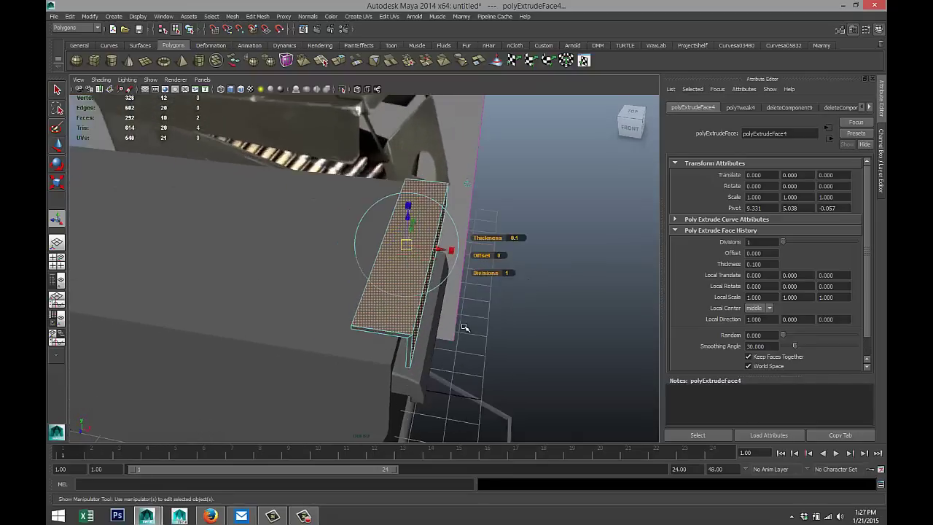
{"action": "left_click_drag", "start_coordinate": [464, 328], "coordinate": [418, 364], "text": "alt"}
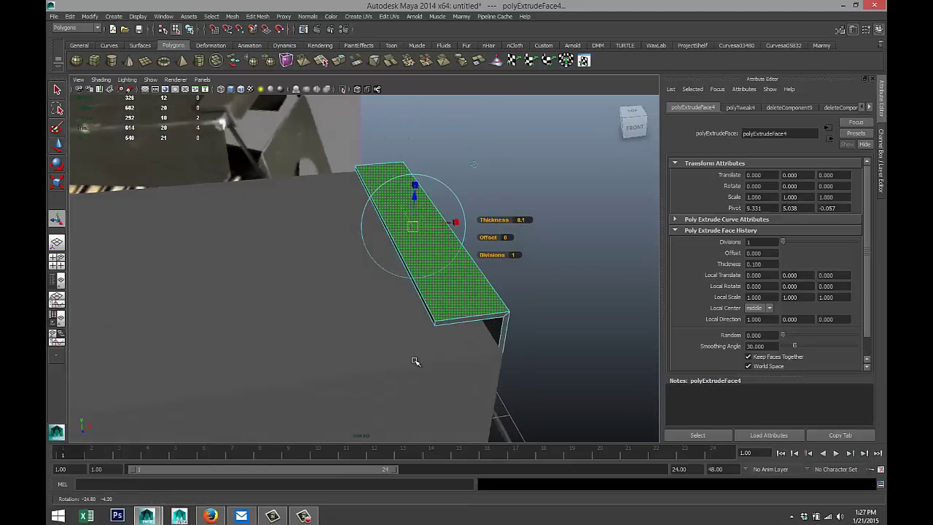
{"action": "right_click", "coordinate": [431, 325]}
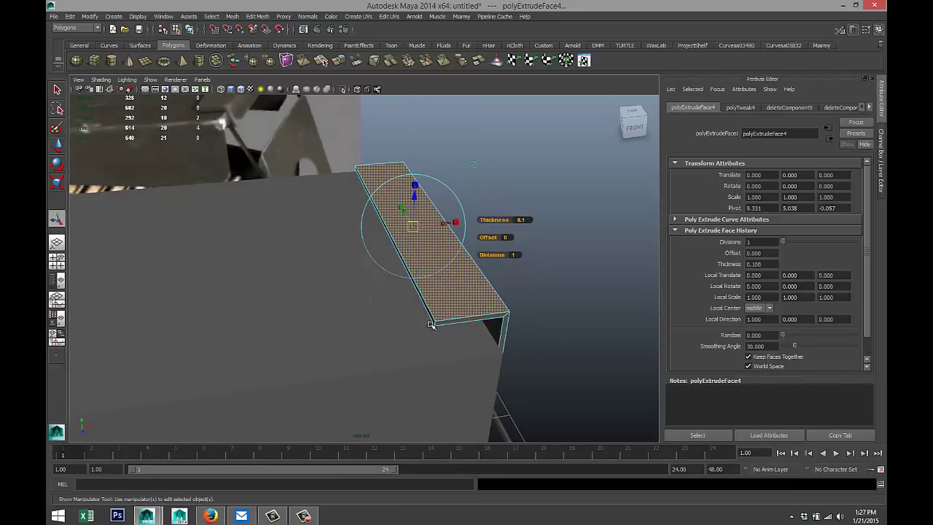
{"action": "scroll", "coordinate": [452, 353], "scroll_direction": "up", "scroll_amount": 2}
{"action": "left_click", "coordinate": [452, 337]}
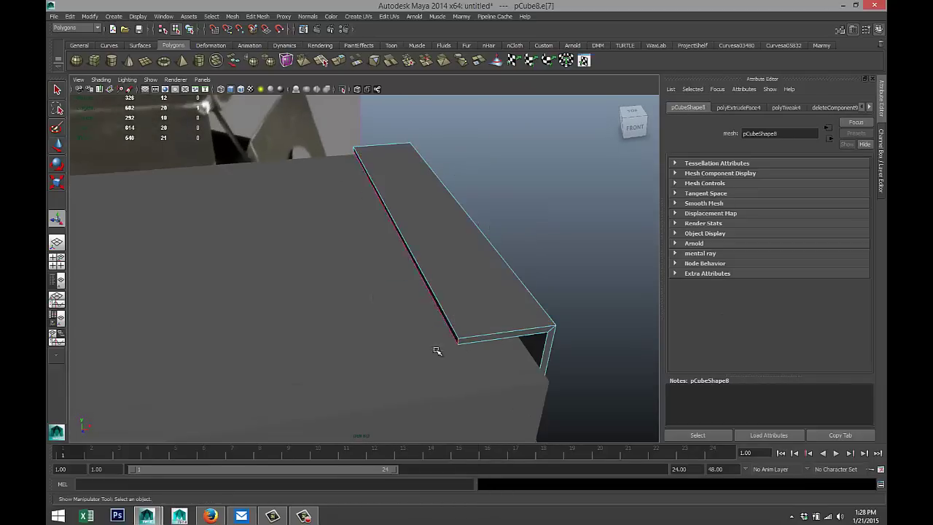
Select the four short outer corner edges of the L-shaped lid bracket and bevel them
{"action": "left_click_drag", "start_coordinate": [223, 290], "coordinate": [323, 306], "text": "alt"}
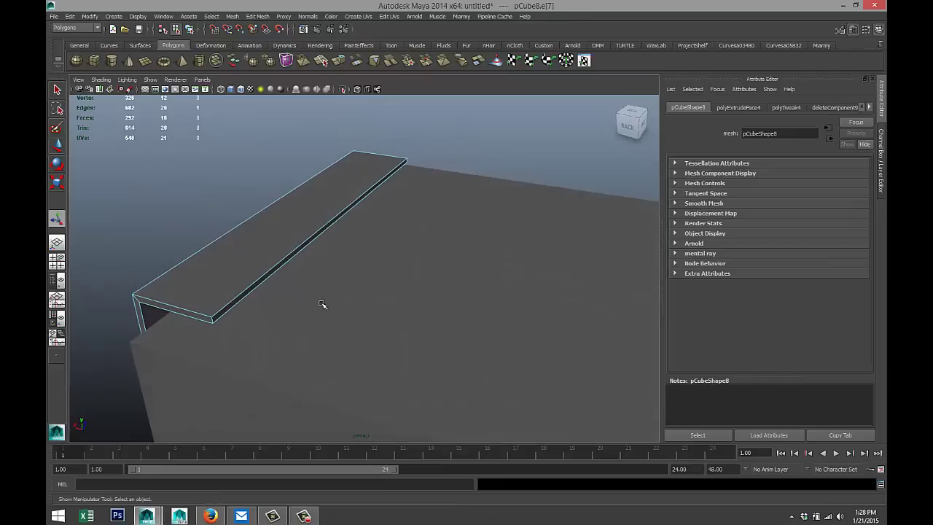
{"action": "left_click", "coordinate": [213, 321], "text": "shift"}
{"action": "left_click_drag", "start_coordinate": [186, 363], "coordinate": [281, 323], "text": "alt"}
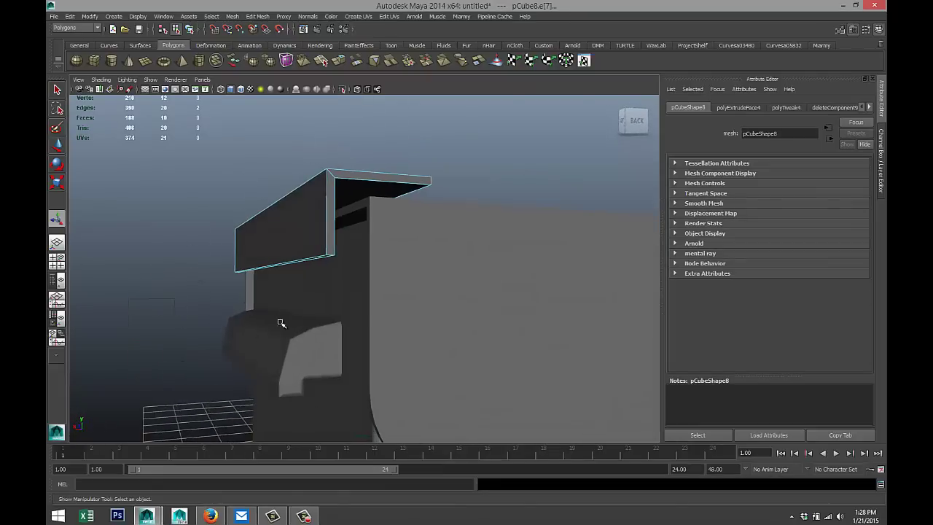
{"action": "left_click_drag", "start_coordinate": [231, 307], "coordinate": [348, 287], "text": "alt"}
{"action": "left_click", "coordinate": [386, 187], "text": "shift"}
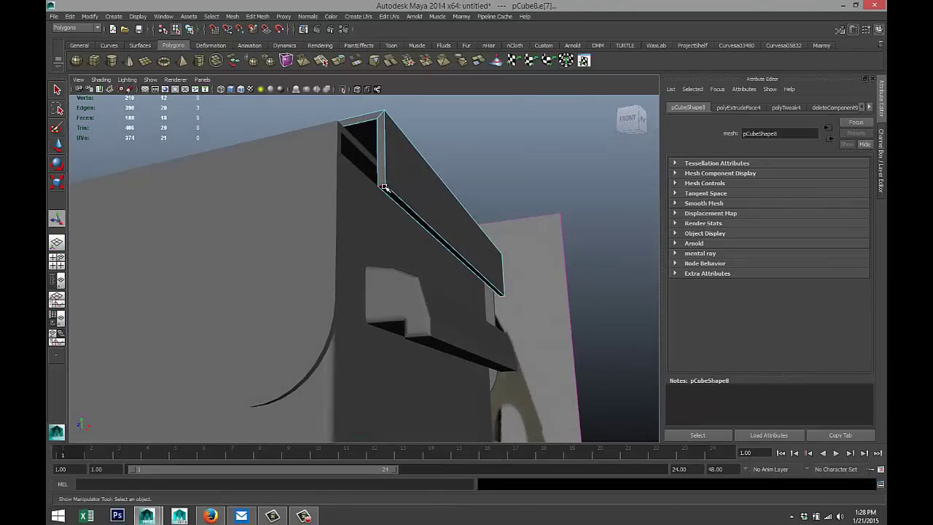
{"action": "left_click", "coordinate": [267, 16]}
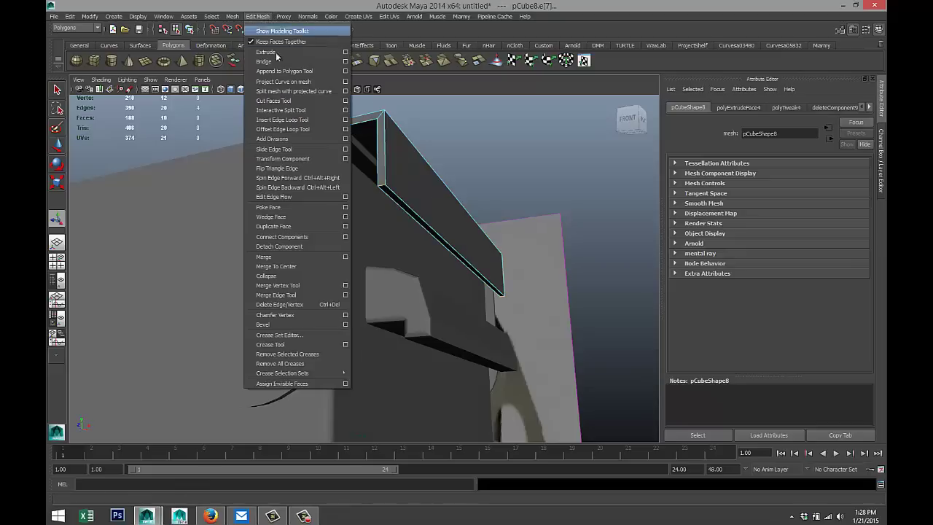
{"action": "left_click", "coordinate": [298, 324]}
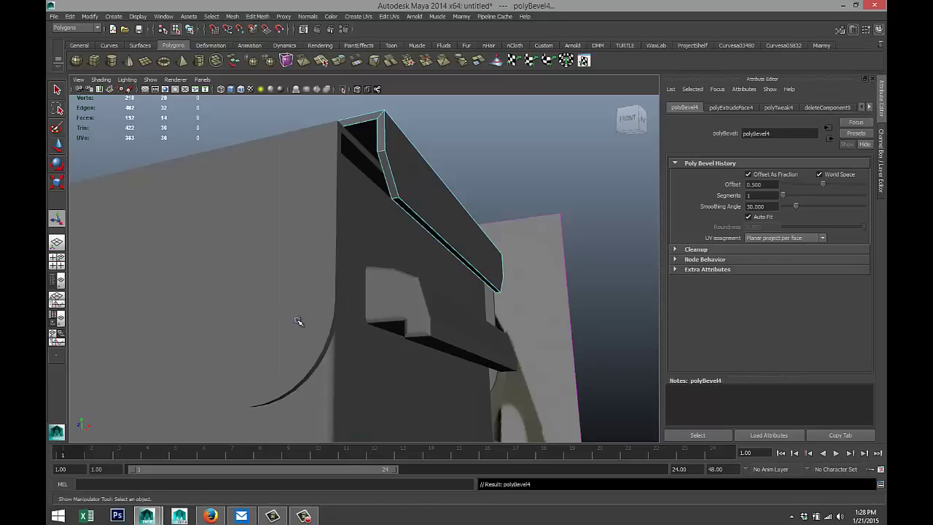
Set the bracket's corner bevel to 10 segments with an offset of 0.25
{"action": "left_click_drag", "start_coordinate": [495, 306], "coordinate": [386, 314], "text": "alt"}
{"action": "left_click_drag", "start_coordinate": [783, 197], "coordinate": [846, 196]}
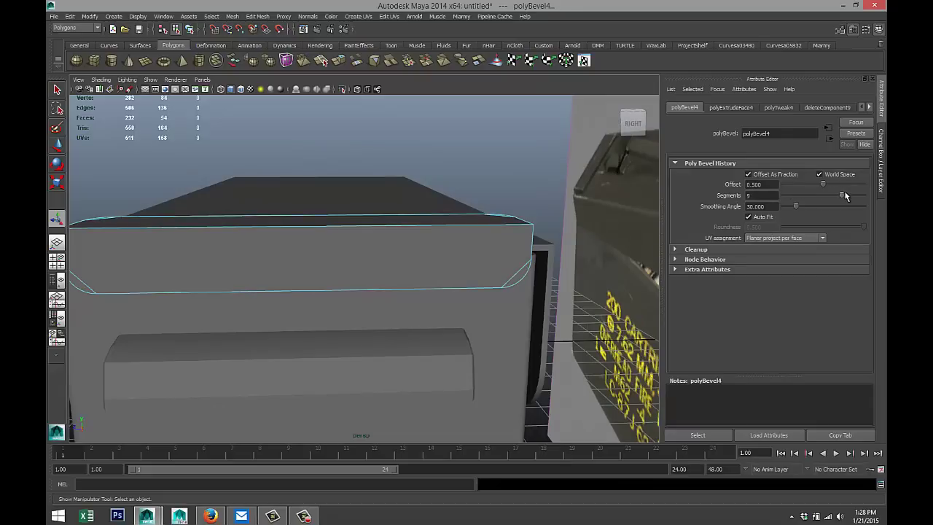
{"action": "left_click", "coordinate": [773, 194]}
{"action": "type", "text": "10"}
{"action": "key", "text": "Return"}
{"action": "left_click_drag", "start_coordinate": [822, 187], "coordinate": [805, 187]}
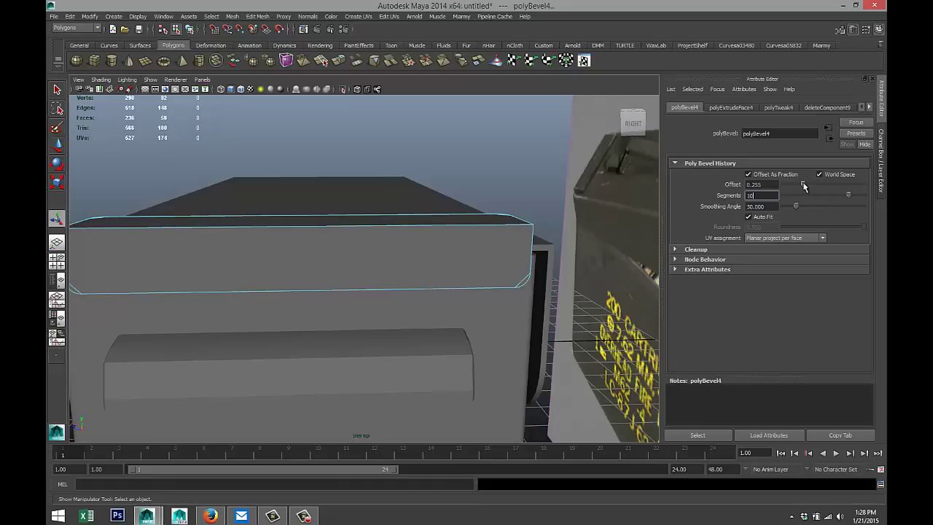
{"action": "double_click", "coordinate": [768, 185]}
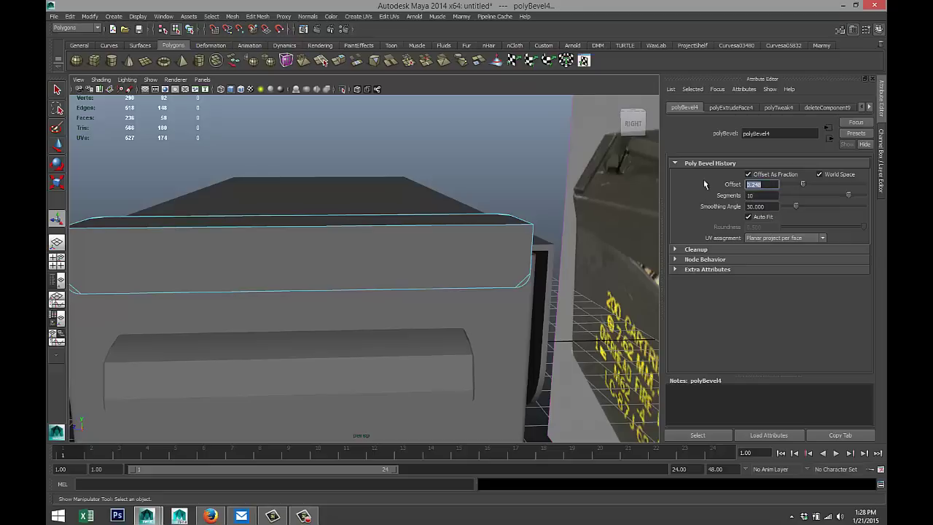
{"action": "type", "text": "0.25"}
{"action": "key", "text": "Return"}
In the front view, move the L-shaped bracket down and inward against the lid corner, to about X 8.631, Y 4.268
{"action": "left_click_drag", "start_coordinate": [375, 211], "coordinate": [258, 269], "text": "alt"}
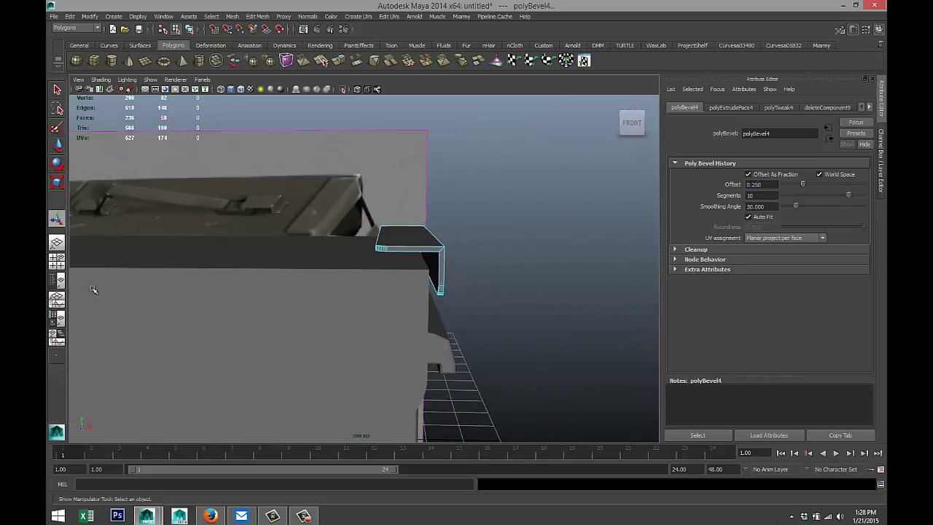
{"action": "left_click", "coordinate": [57, 261]}
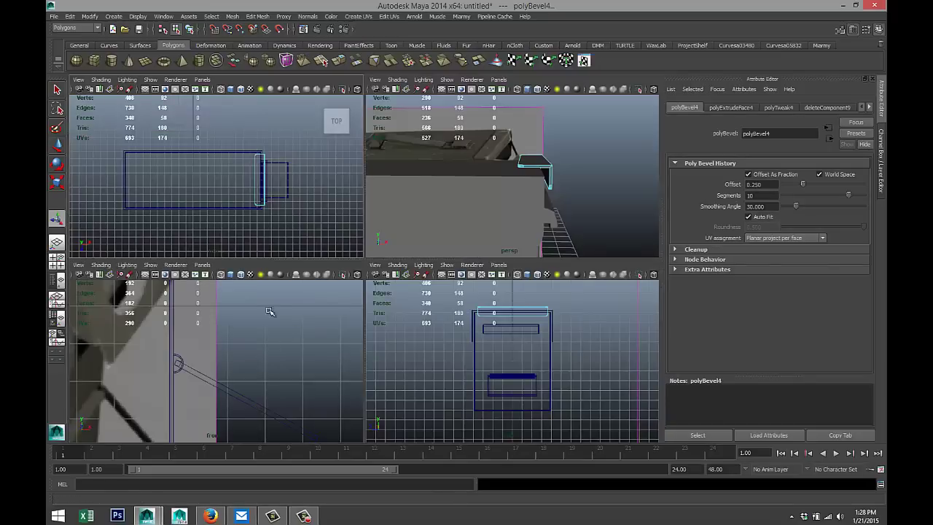
{"action": "key", "text": "space"}
{"action": "scroll", "coordinate": [298, 348], "scroll_direction": "up", "scroll_amount": 5}
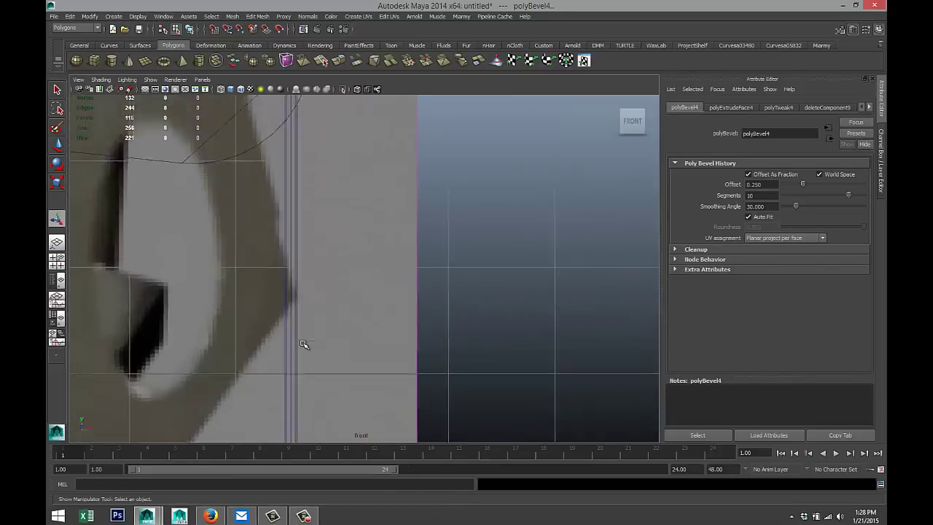
{"action": "scroll", "coordinate": [304, 344], "scroll_direction": "down", "scroll_amount": 5}
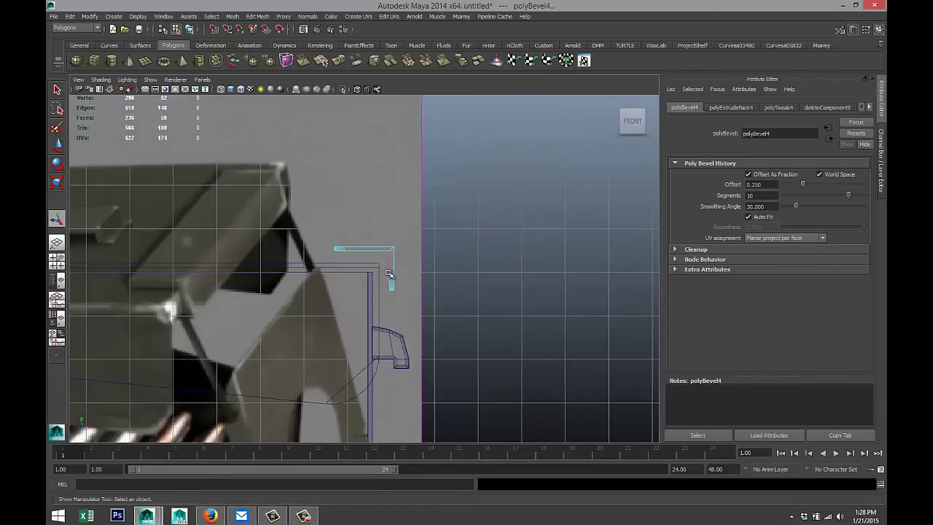
{"action": "right_click_drag", "start_coordinate": [379, 250], "coordinate": [412, 240]}
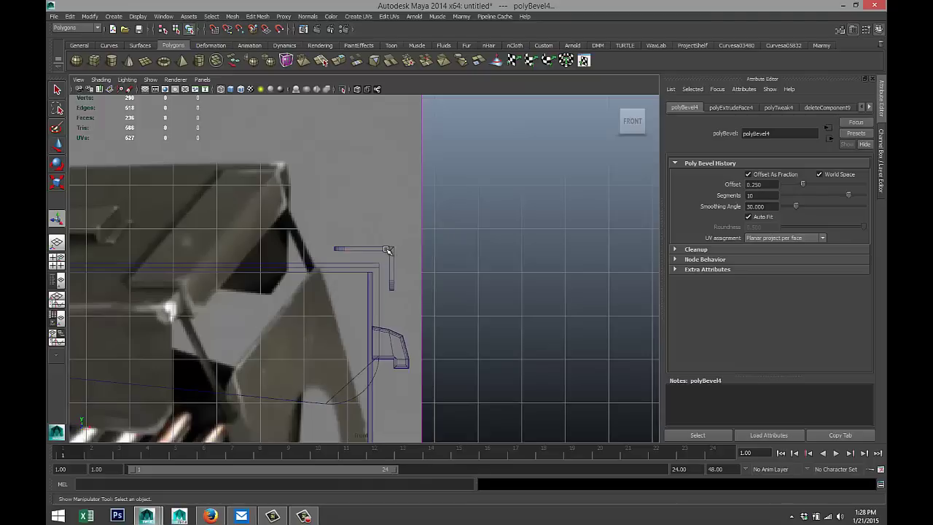
{"action": "key", "text": "w"}
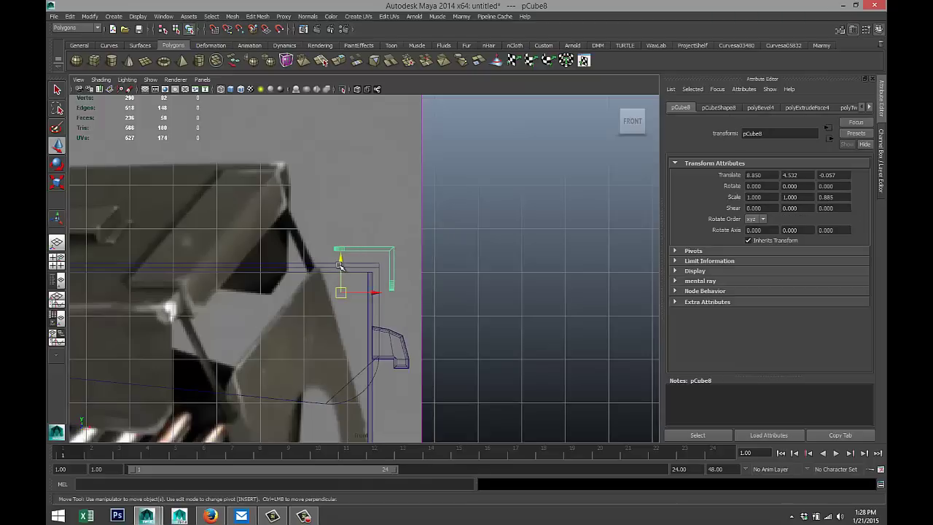
{"action": "left_click_drag", "start_coordinate": [340, 263], "coordinate": [340, 274]}
{"action": "left_click_drag", "start_coordinate": [375, 306], "coordinate": [369, 305]}
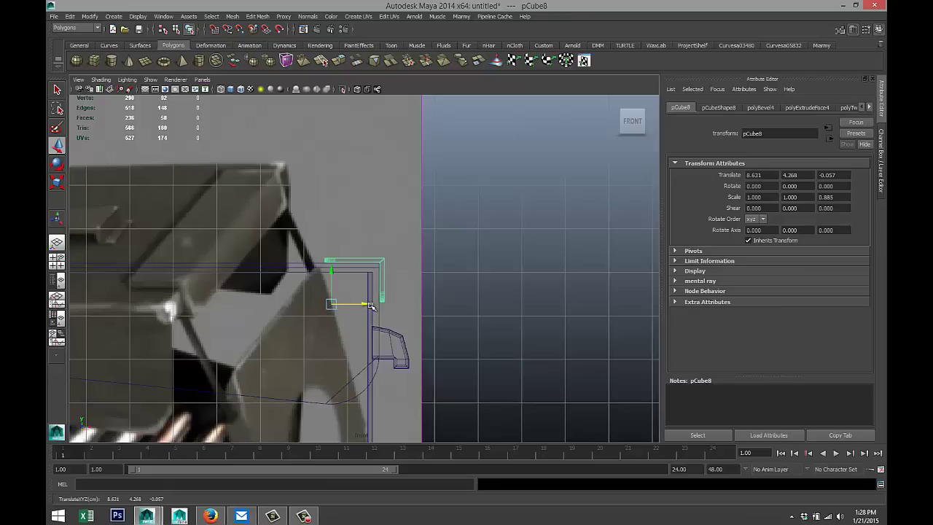
Duplicate the L-shaped bracket and move the copy beyond the opposite end of the box, to about X -12.985
{"action": "scroll", "coordinate": [443, 333], "scroll_direction": "down", "scroll_amount": 5}
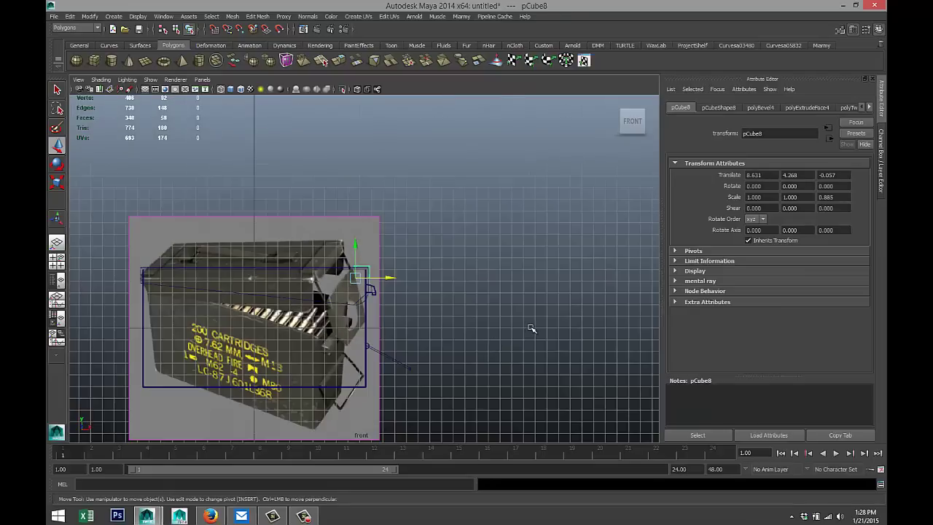
{"action": "key", "text": "ctrl+d"}
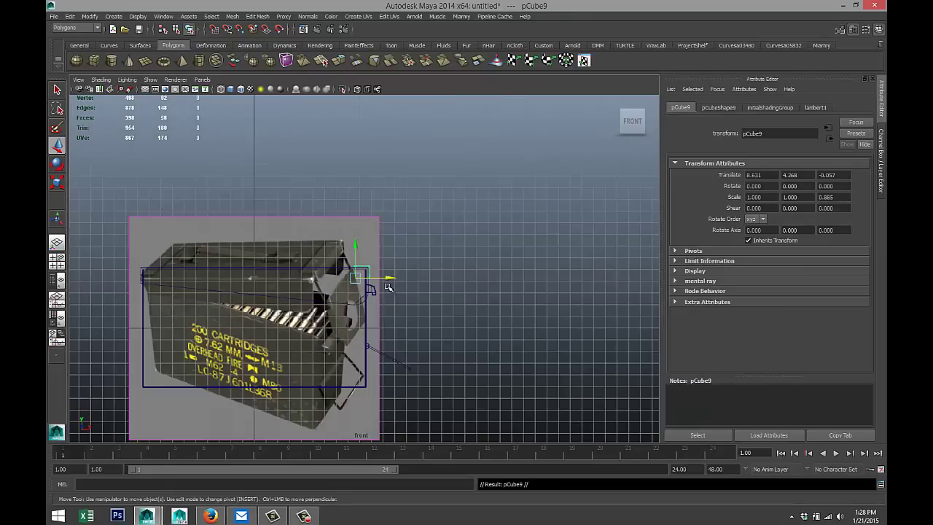
{"action": "left_click_drag", "start_coordinate": [390, 277], "coordinate": [136, 313]}
Rotate the duplicated bracket 180 degrees about the Y axis
{"action": "key", "text": "e"}
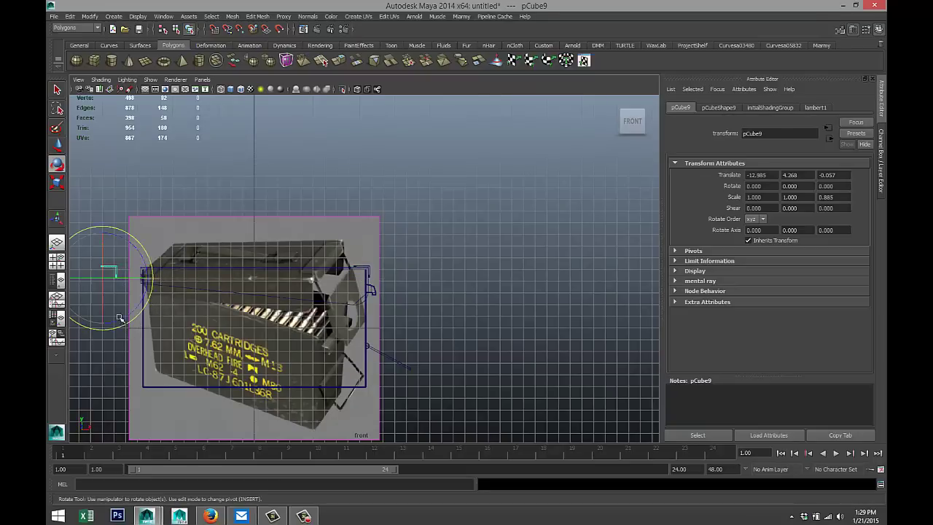
{"action": "left_click_drag", "start_coordinate": [88, 278], "coordinate": [140, 283]}
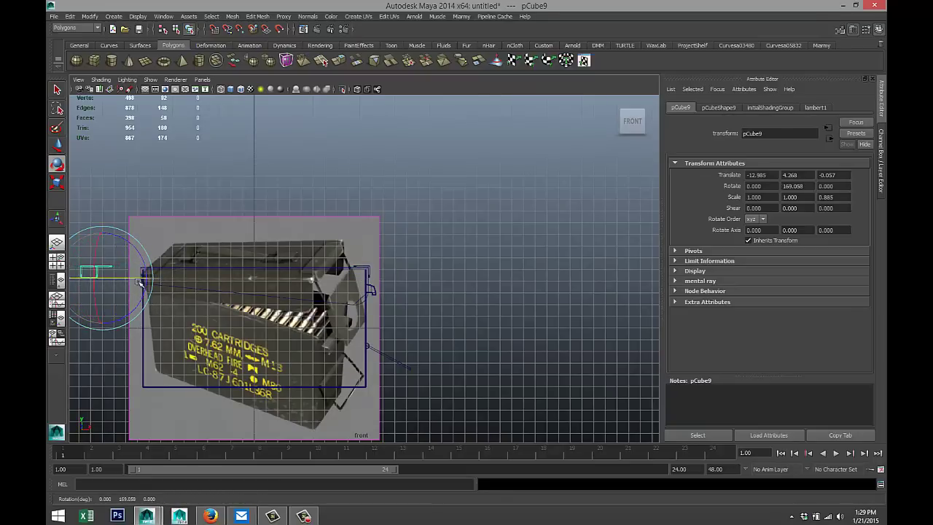
{"action": "double_click", "coordinate": [793, 185]}
{"action": "type", "text": "180"}
{"action": "key", "text": "Return"}
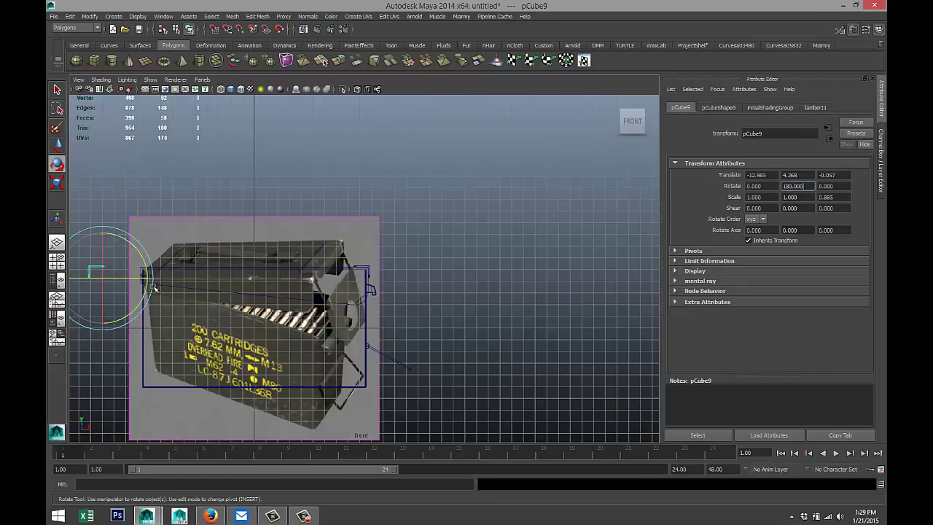
Move the rotated bracket copy along X against the box's opposite lid corner, to about X -8.62
{"action": "left_click", "coordinate": [174, 185]}
{"action": "left_click", "coordinate": [100, 268]}
{"action": "key", "text": "w"}
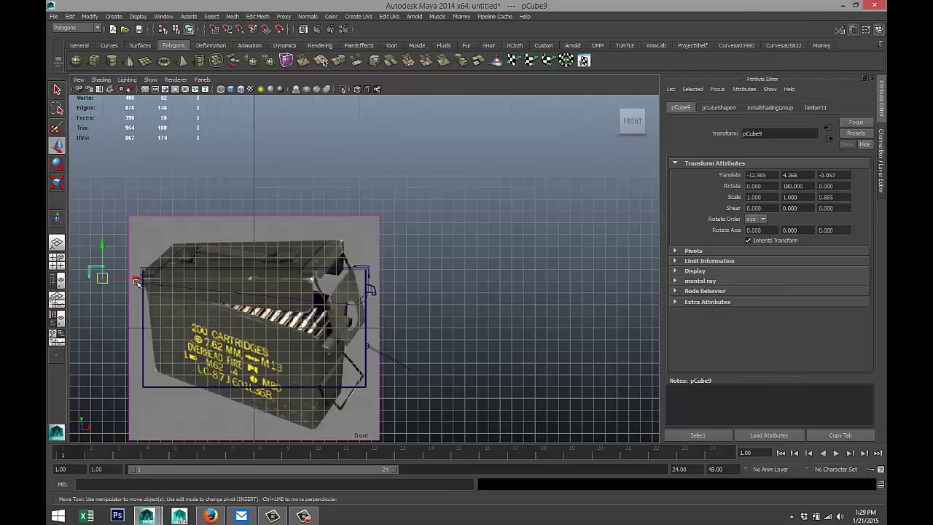
{"action": "left_click_drag", "start_coordinate": [137, 271], "coordinate": [187, 287]}
{"action": "scroll", "coordinate": [188, 286], "scroll_direction": "up", "scroll_amount": 10}
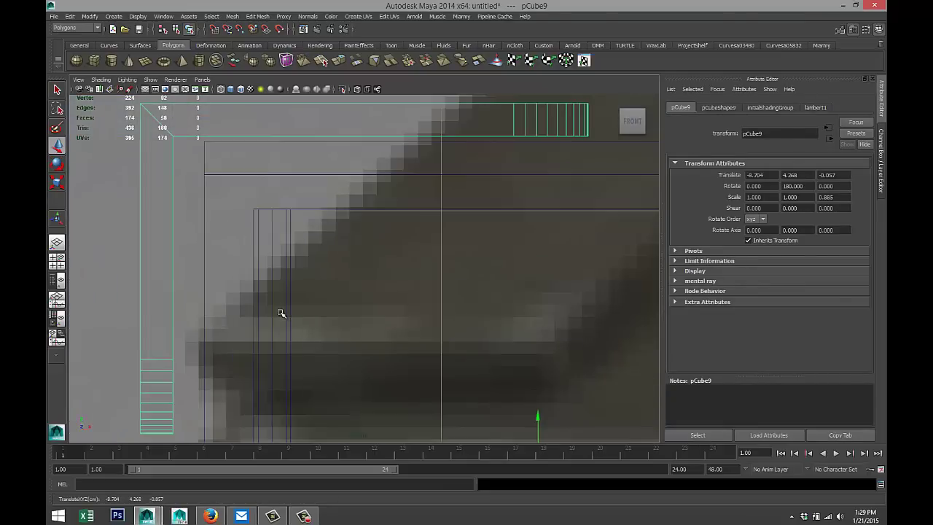
{"action": "scroll", "coordinate": [281, 313], "scroll_direction": "down", "scroll_amount": 6}
{"action": "scroll", "coordinate": [386, 313], "scroll_direction": "up", "scroll_amount": 5}
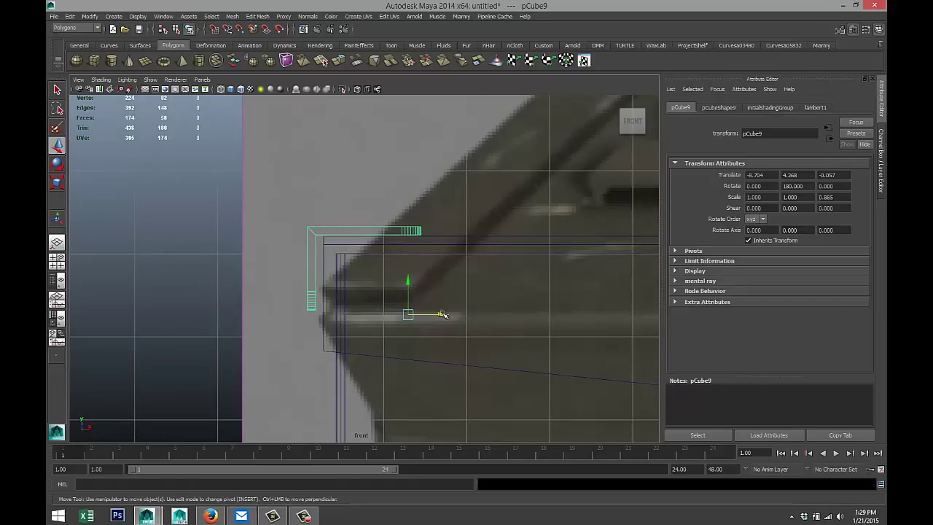
{"action": "left_click_drag", "start_coordinate": [443, 314], "coordinate": [449, 314]}
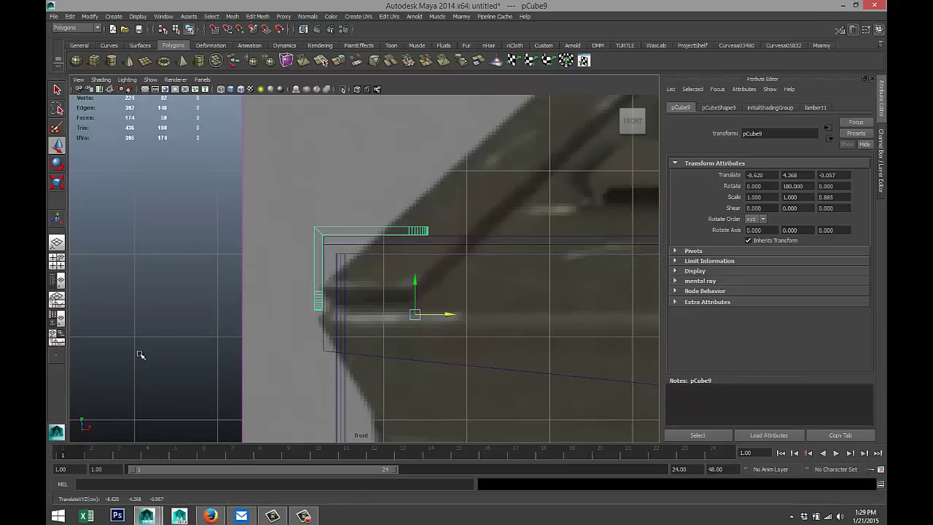
Duplicate the wire handle on the box's end and raise the copy to the upper ledge, at about Y 3.493
{"action": "left_click", "coordinate": [57, 260]}
{"action": "key", "text": "space"}
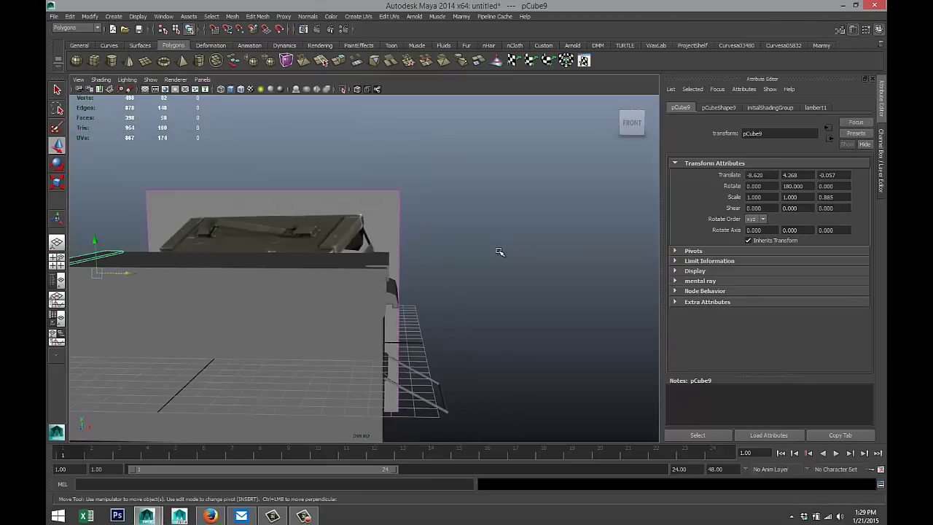
{"action": "left_click_drag", "start_coordinate": [486, 271], "coordinate": [467, 299], "text": "alt"}
{"action": "scroll", "coordinate": [399, 277], "scroll_direction": "up", "scroll_amount": 5}
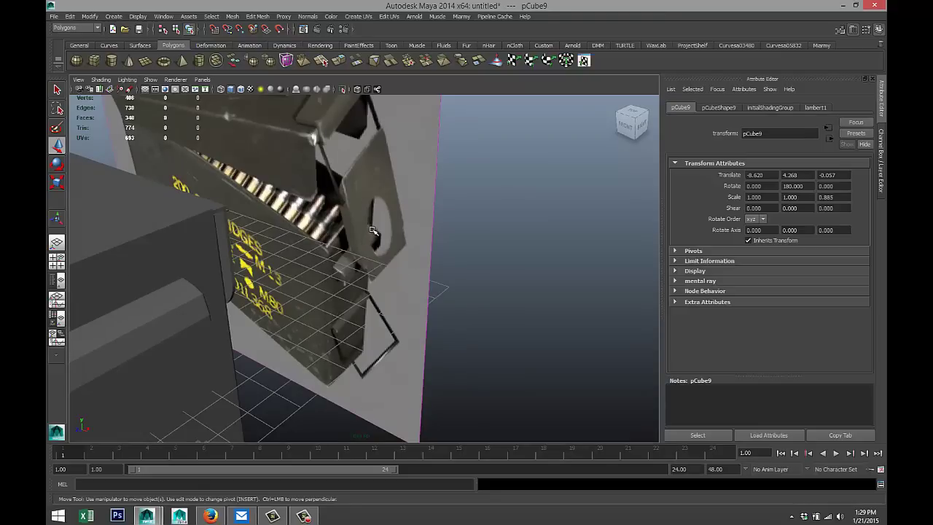
{"action": "middle_click_drag", "start_coordinate": [364, 217], "coordinate": [423, 291], "text": "alt"}
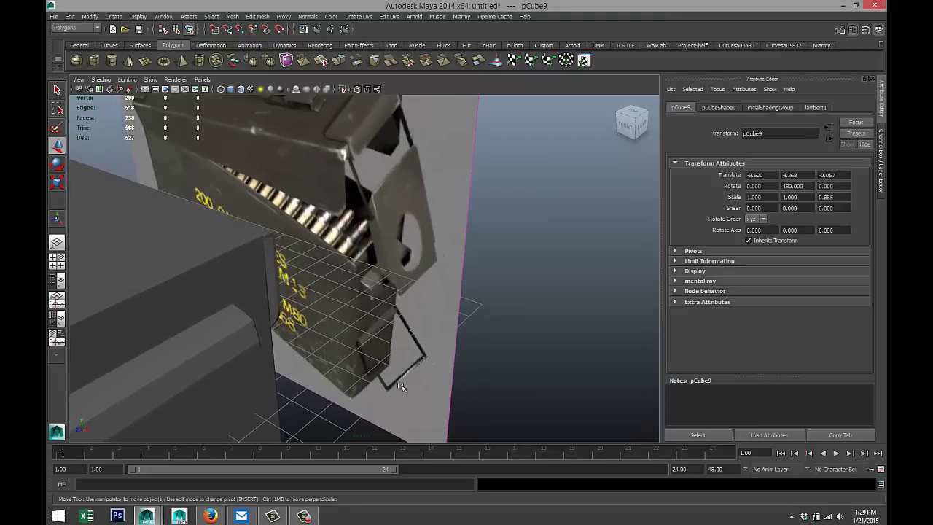
{"action": "middle_click_drag", "start_coordinate": [400, 386], "coordinate": [376, 377], "text": "alt"}
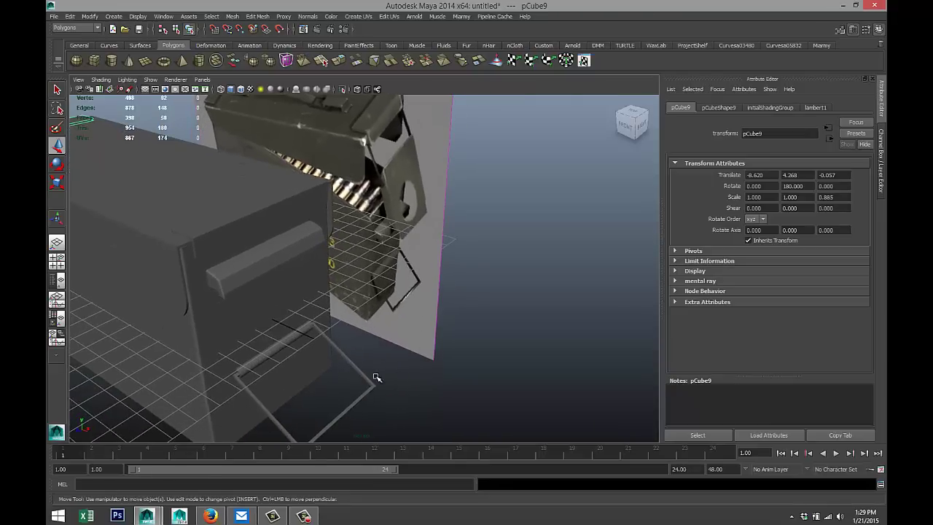
{"action": "left_click", "coordinate": [364, 376]}
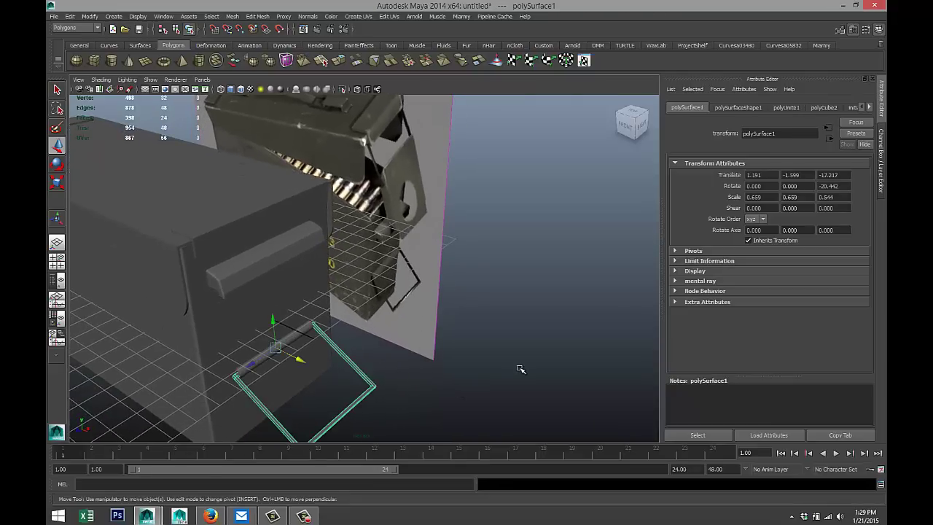
{"action": "key", "text": "ctrl+d"}
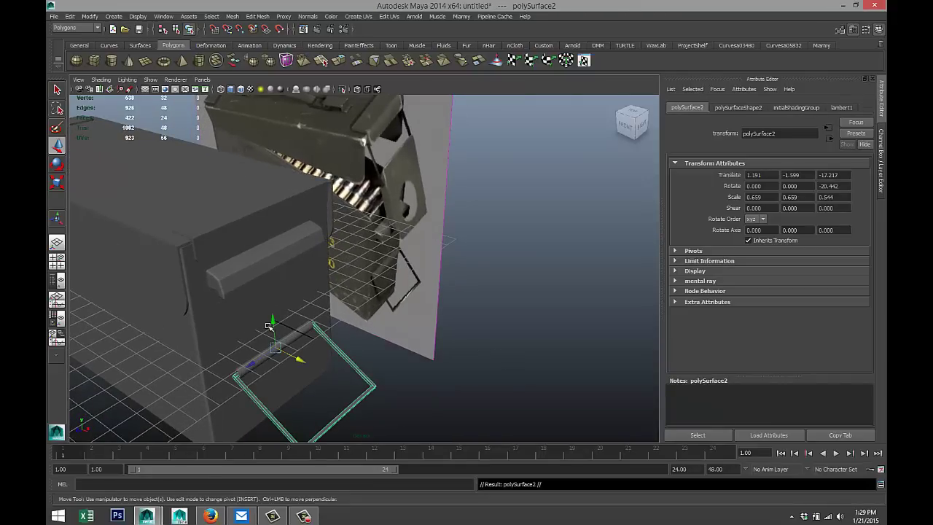
{"action": "left_click_drag", "start_coordinate": [272, 322], "coordinate": [261, 216]}
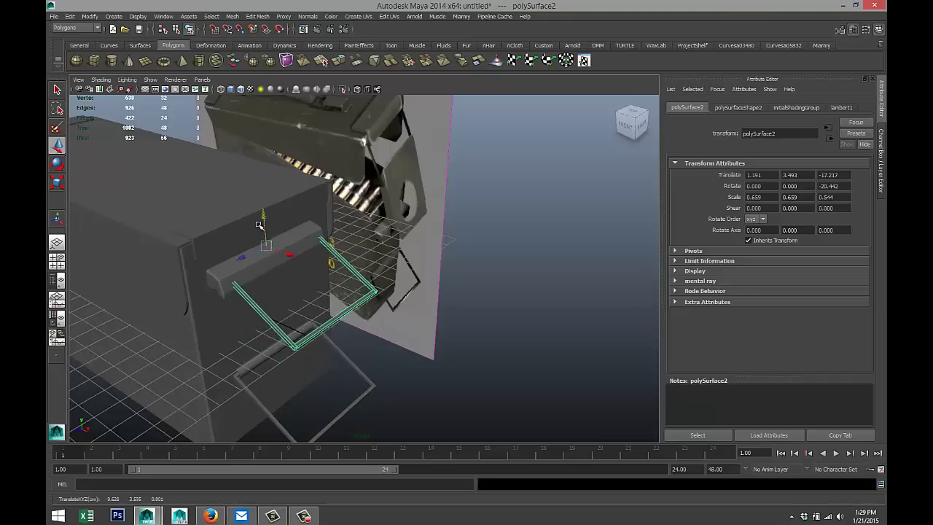
Select the ledge above the upper wire handle and centre it on the box's end along Z, at about 0.014
{"action": "left_click_drag", "start_coordinate": [392, 324], "coordinate": [347, 322], "text": "alt"}
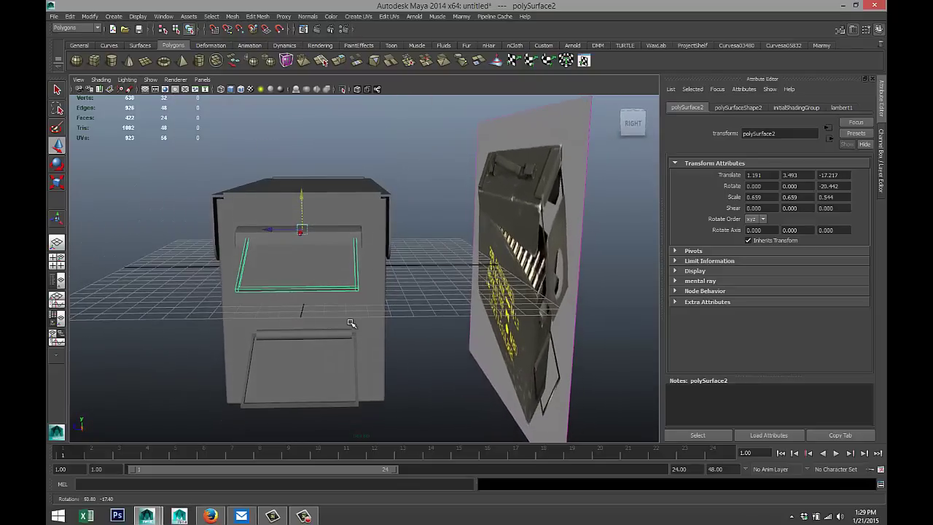
{"action": "left_click", "coordinate": [330, 233]}
{"action": "middle_click_drag", "start_coordinate": [264, 235], "coordinate": [266, 235]}
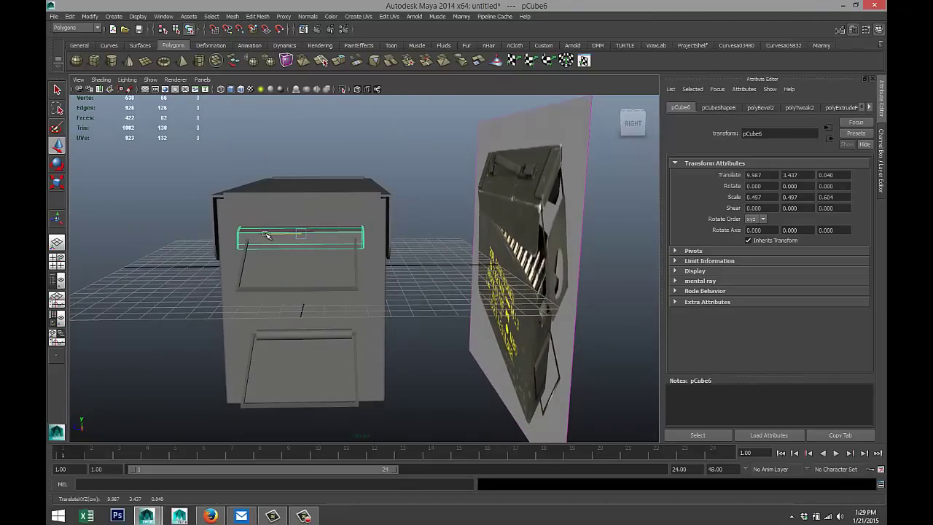
{"action": "left_click", "coordinate": [56, 260]}
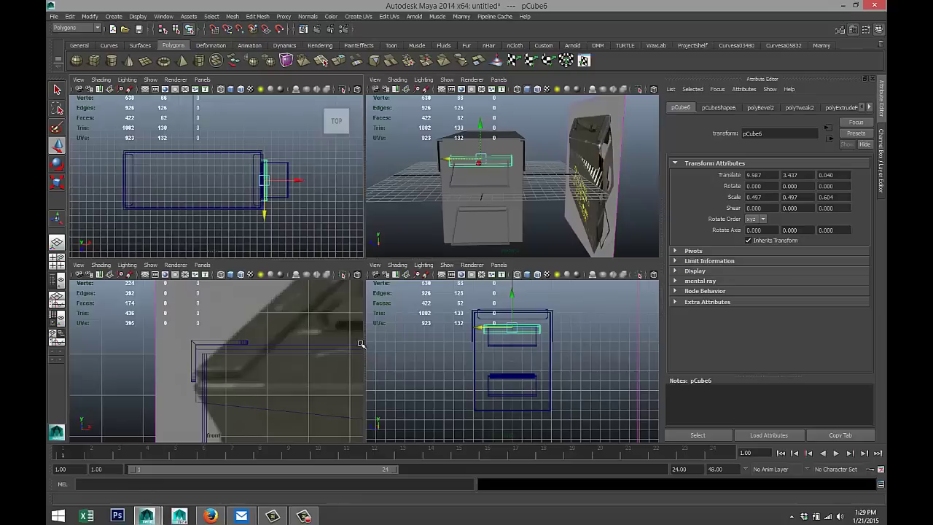
{"action": "key", "text": "space"}
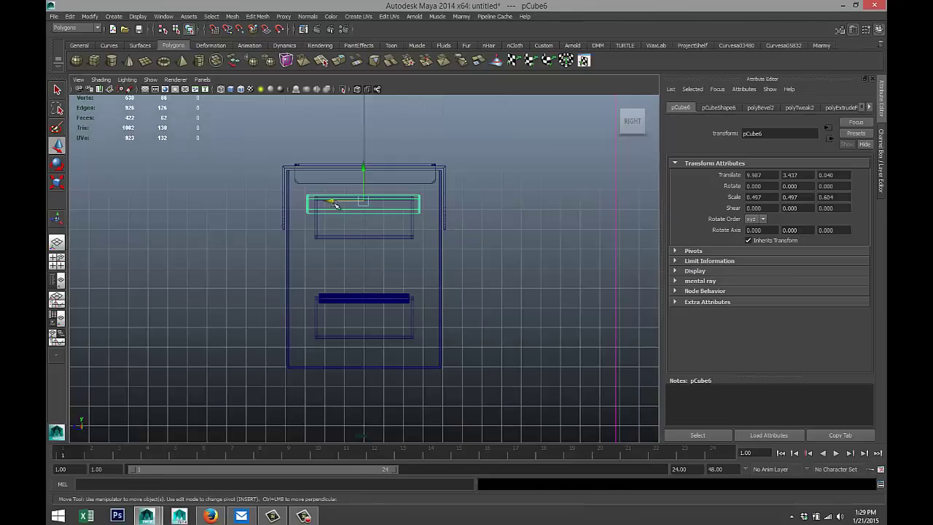
{"action": "middle_click_drag", "start_coordinate": [335, 205], "coordinate": [331, 200]}
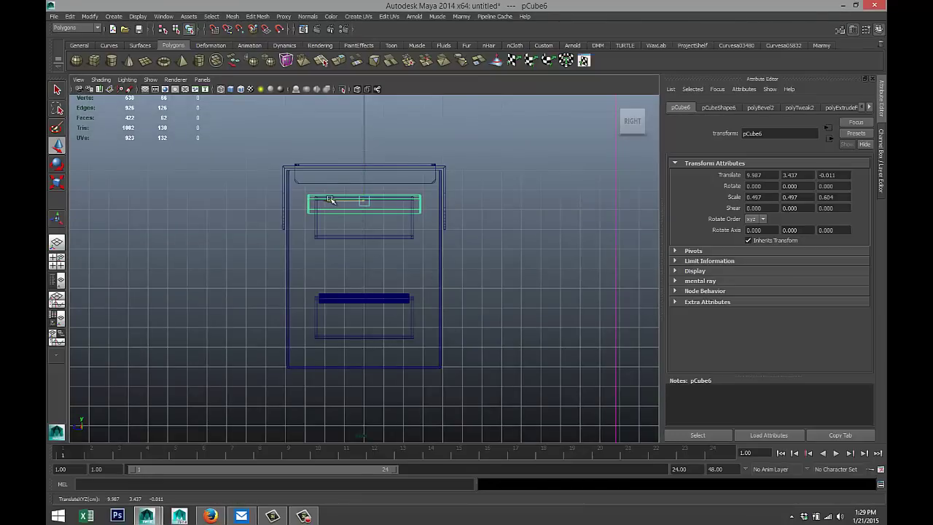
{"action": "left_click", "coordinate": [56, 260]}
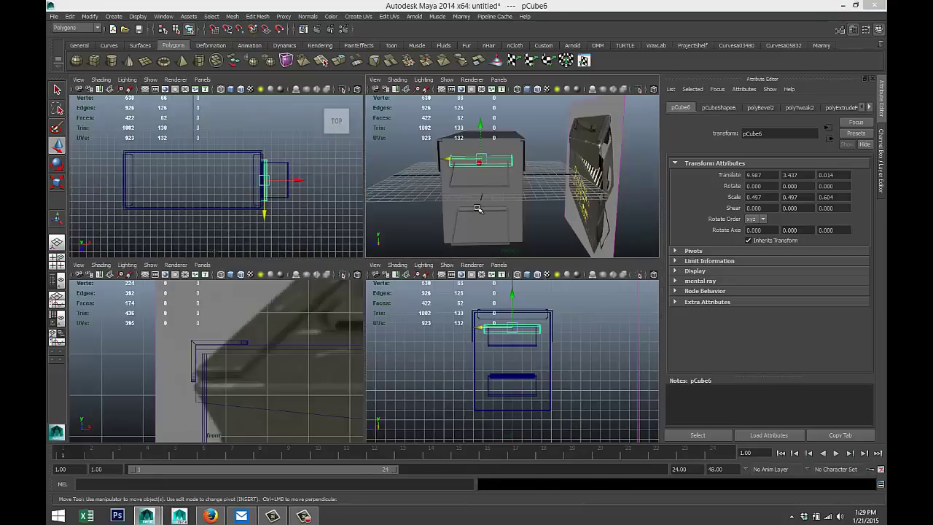
{"action": "key", "text": "space"}
Select the outer-end vertices of the upper wire handle and adjust their height to about Y 1.48
{"action": "left_click_drag", "start_coordinate": [317, 293], "coordinate": [312, 326], "text": "alt"}
{"action": "left_click", "coordinate": [253, 295]}
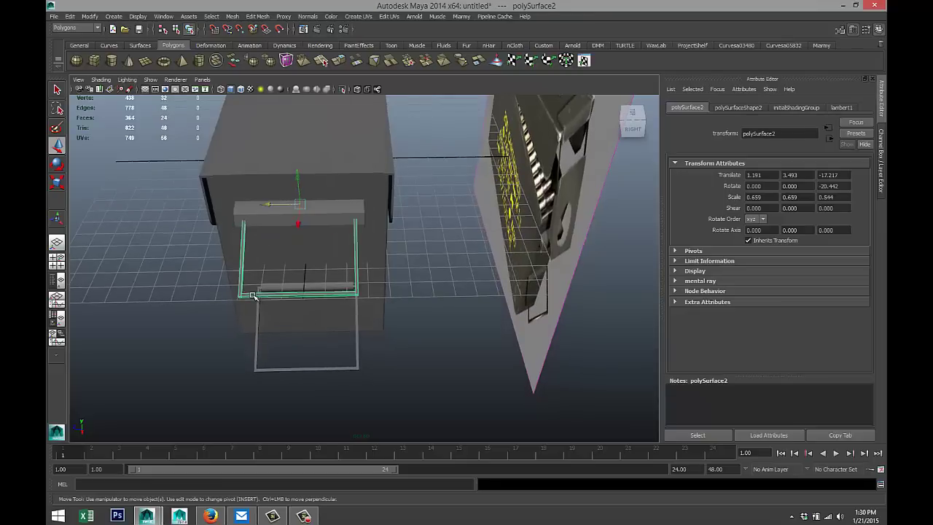
{"action": "mouse_move", "coordinate": [252, 295]}
{"action": "right_mouse_down"}
{"action": "mouse_move", "coordinate": [217, 296]}
{"action": "mouse_move", "coordinate": [254, 290]}
{"action": "right_mouse_up"}
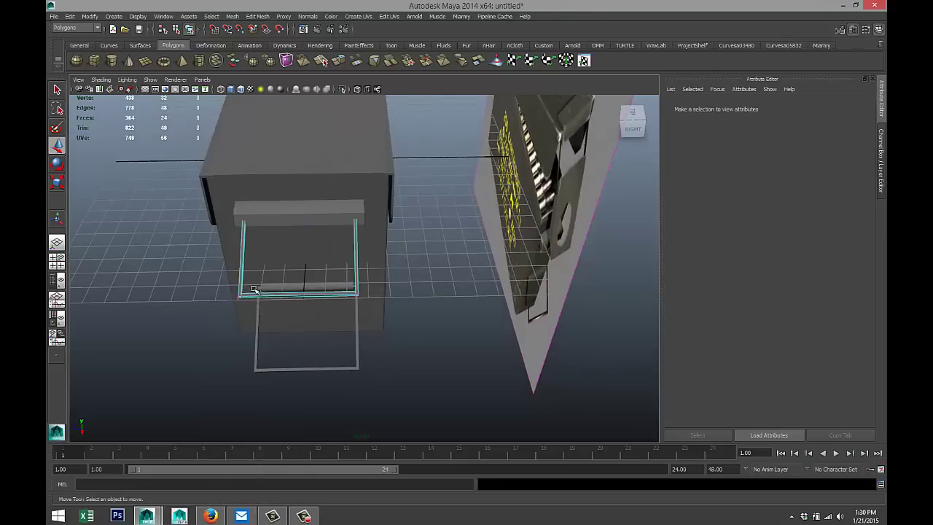
{"action": "left_click_drag", "start_coordinate": [210, 286], "coordinate": [393, 342]}
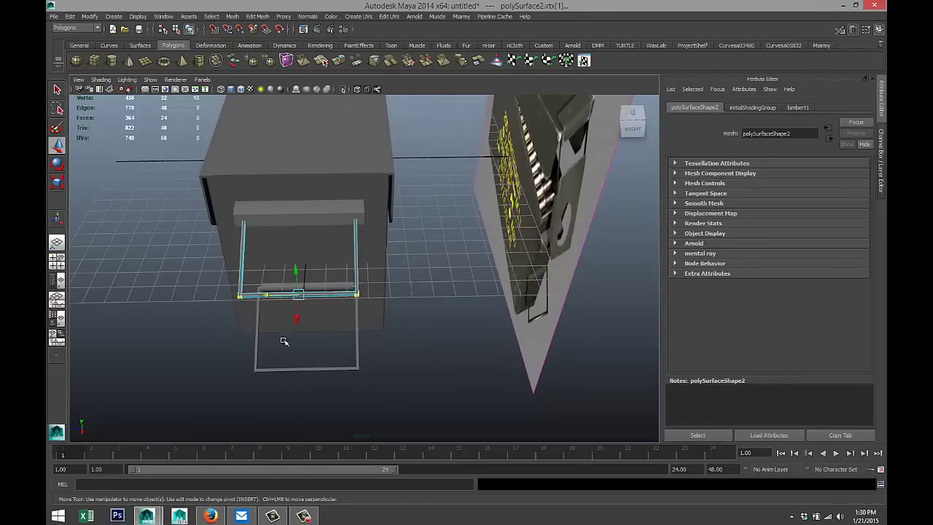
{"action": "left_click_drag", "start_coordinate": [284, 341], "coordinate": [412, 303], "text": "alt"}
{"action": "left_click_drag", "start_coordinate": [343, 248], "coordinate": [344, 251]}
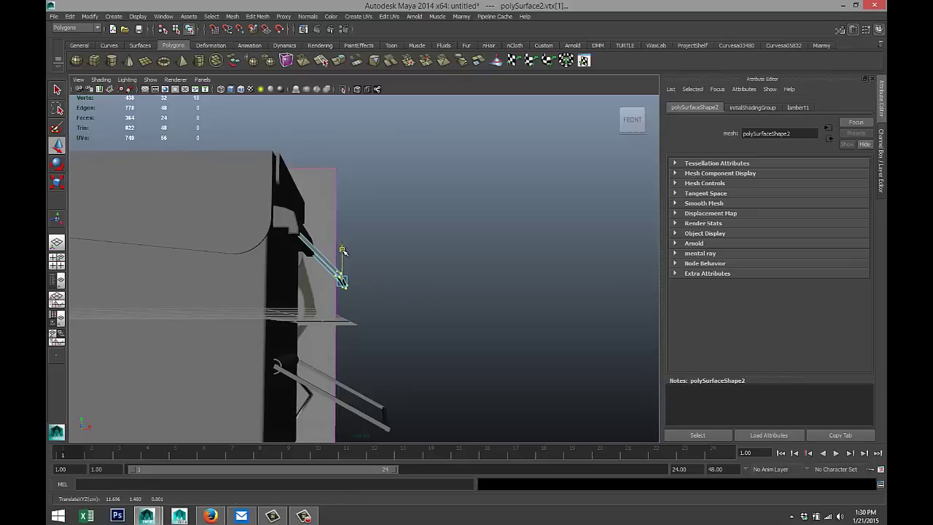
{"action": "left_click_drag", "start_coordinate": [381, 291], "coordinate": [401, 248], "text": "alt"}
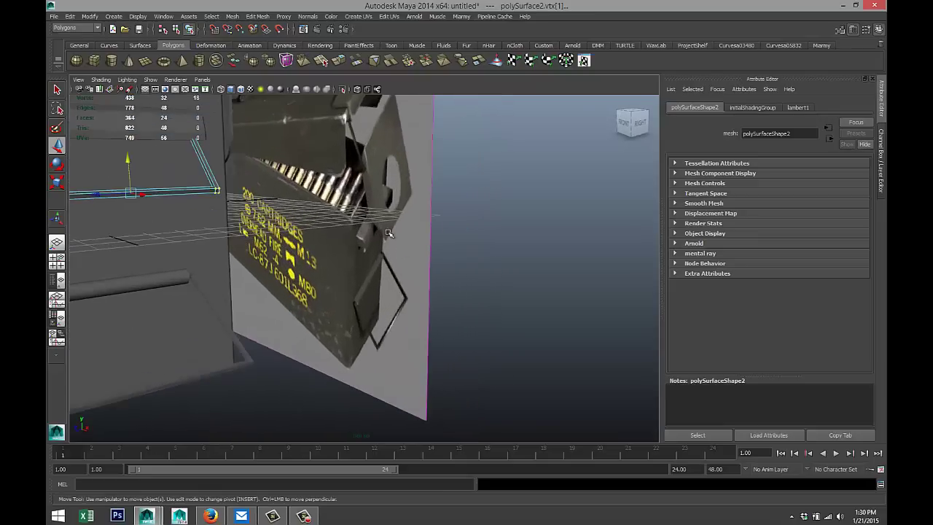
Create a polygon cube beyond the box's handle end, at about X 33.885, Y 1.606, Z 8.367
{"action": "scroll", "coordinate": [404, 222], "scroll_direction": "down", "scroll_amount": 4}
{"action": "left_click_drag", "start_coordinate": [459, 257], "coordinate": [410, 253], "text": "alt"}
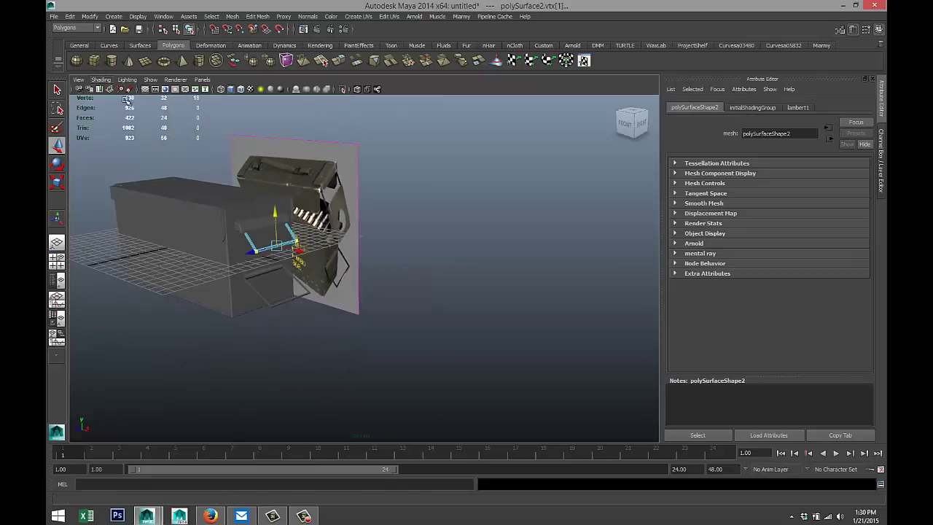
{"action": "left_click", "coordinate": [94, 60]}
{"action": "left_click_drag", "start_coordinate": [352, 364], "coordinate": [498, 314]}
{"action": "left_click_drag", "start_coordinate": [547, 365], "coordinate": [384, 374], "text": "alt"}
Delete the new cube's bottom face and its two opposite end faces, leaving the top and two sides
{"action": "mouse_move", "coordinate": [335, 371]}
{"action": "right_mouse_down"}
{"action": "mouse_move", "coordinate": [342, 342]}
{"action": "mouse_move", "coordinate": [345, 359]}
{"action": "right_mouse_up"}
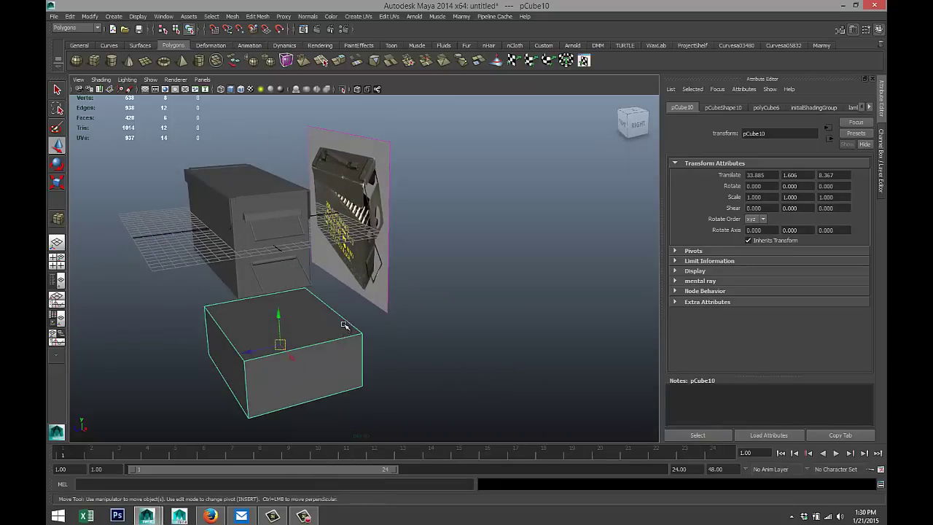
{"action": "left_click", "coordinate": [334, 370]}
{"action": "key", "text": "Delete"}
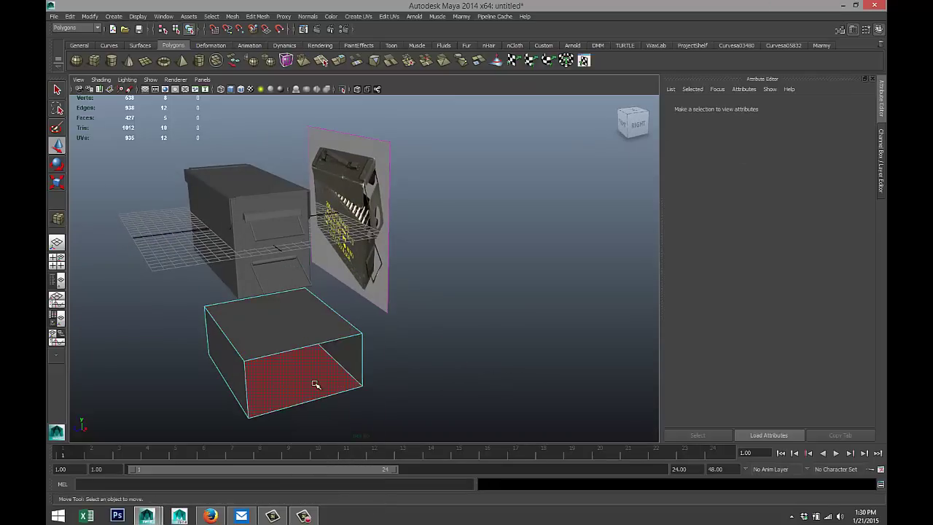
{"action": "left_click_drag", "start_coordinate": [168, 377], "coordinate": [536, 300], "text": "alt"}
{"action": "left_click", "coordinate": [586, 254]}
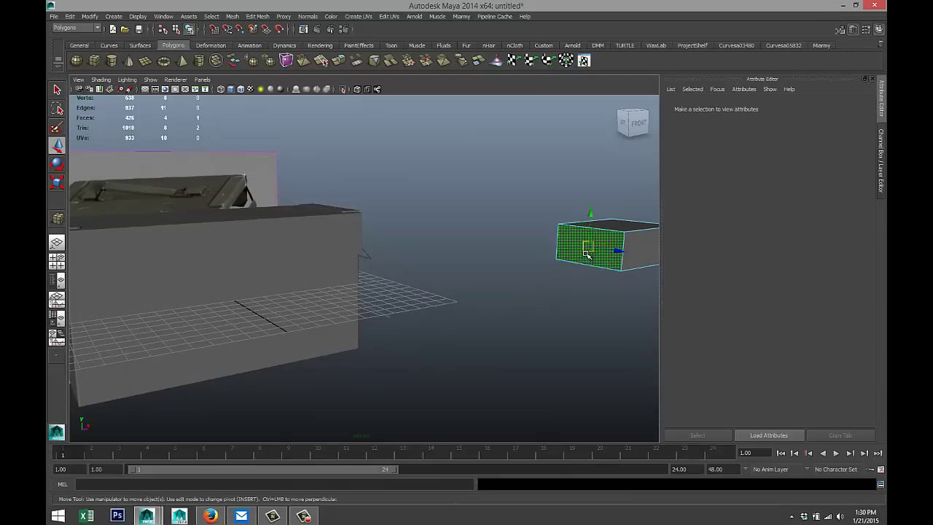
{"action": "key", "text": "Delete"}
Examine the hardware on the end of the ammunition box in the reference image
{"action": "right_click_drag", "start_coordinate": [577, 279], "coordinate": [536, 325], "text": "alt"}
{"action": "left_click_drag", "start_coordinate": [536, 326], "coordinate": [399, 341], "text": "alt"}
{"action": "right_click_drag", "start_coordinate": [399, 340], "coordinate": [375, 271], "text": "alt"}
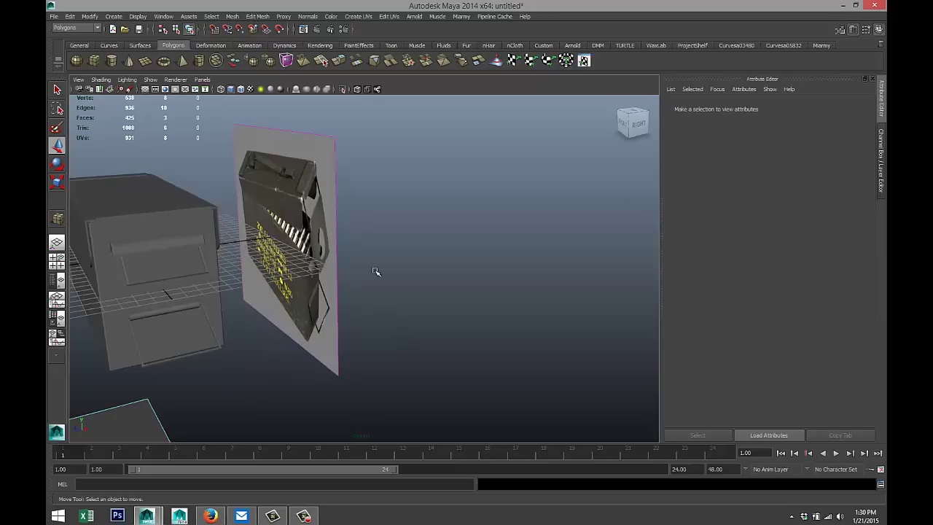
{"action": "left_click", "coordinate": [295, 250]}
{"action": "left_click_drag", "start_coordinate": [249, 241], "coordinate": [391, 293]}
{"action": "scroll", "coordinate": [392, 293], "scroll_direction": "up", "scroll_amount": 4}
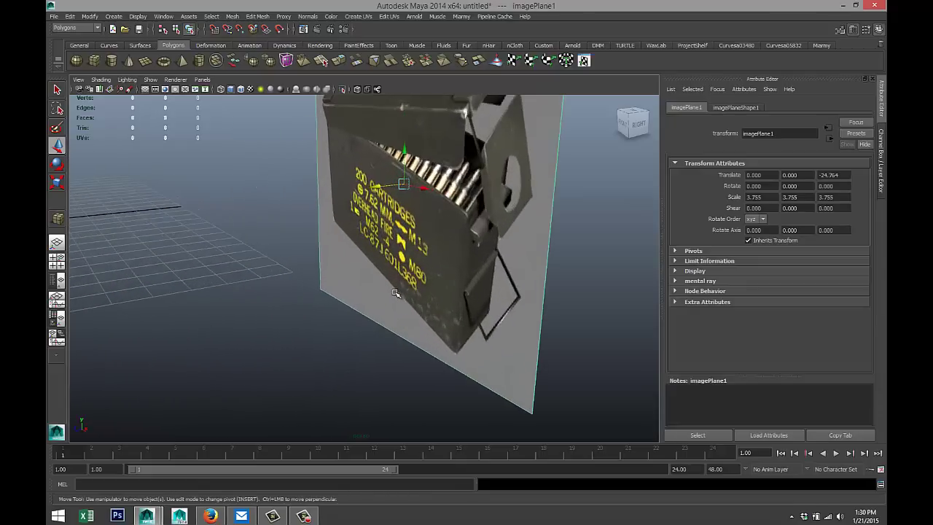
{"action": "scroll", "coordinate": [394, 293], "scroll_direction": "down", "scroll_amount": 5}
{"action": "left_click_drag", "start_coordinate": [358, 327], "coordinate": [348, 347], "text": "alt"}
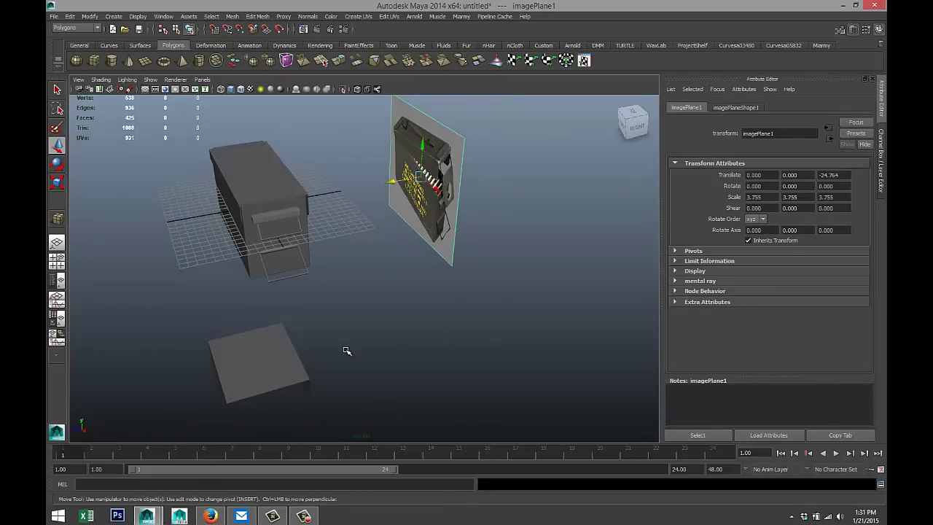
Move the open cube in line with the box's handle end, at about X 28.198 and Z -0.011
{"action": "right_click_drag", "start_coordinate": [271, 363], "coordinate": [315, 296]}
{"action": "left_click", "coordinate": [284, 374]}
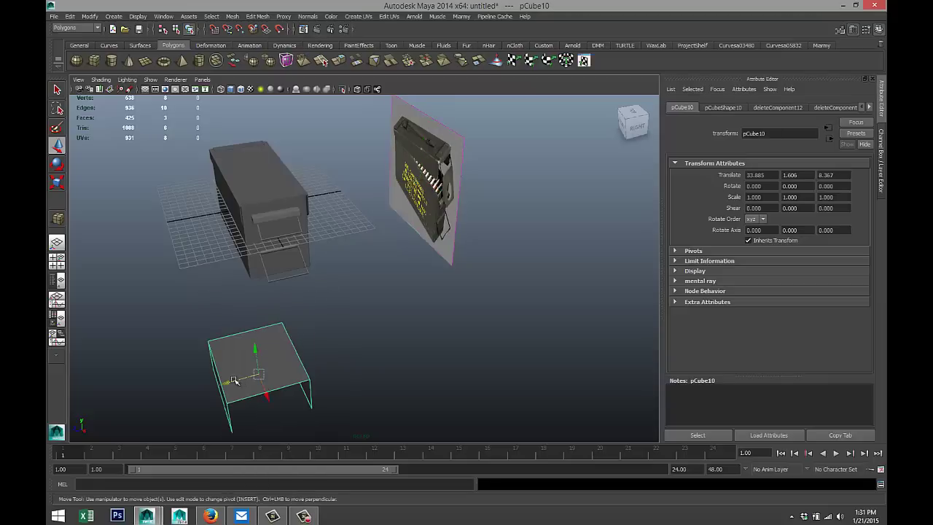
{"action": "left_click_drag", "start_coordinate": [234, 380], "coordinate": [323, 232]}
{"action": "left_click", "coordinate": [56, 260]}
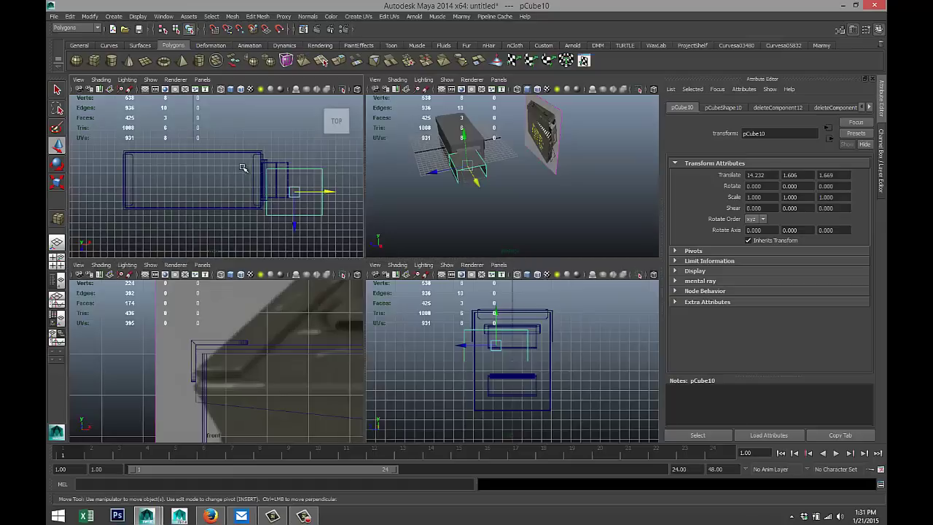
{"action": "key", "text": "space"}
{"action": "left_click_drag", "start_coordinate": [523, 334], "coordinate": [523, 311]}
{"action": "left_click", "coordinate": [56, 259]}
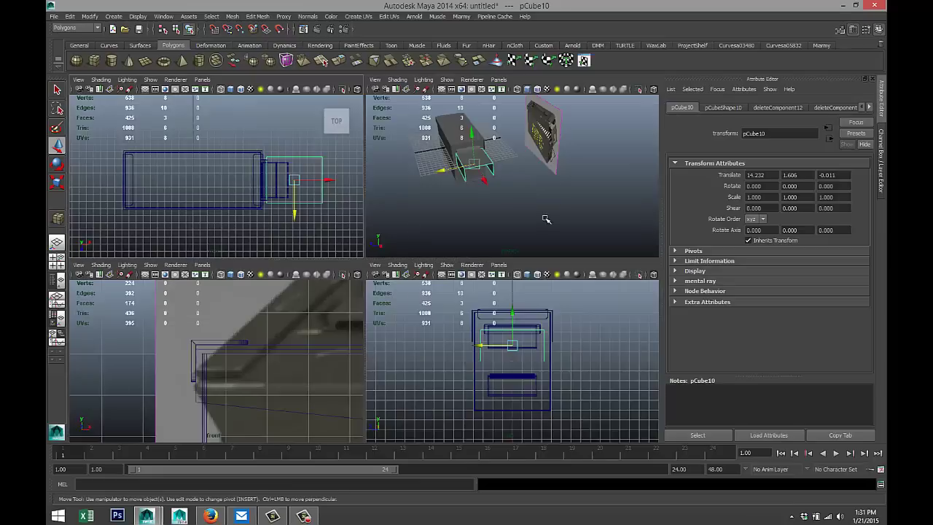
{"action": "key", "text": "space"}
{"action": "left_click_drag", "start_coordinate": [300, 261], "coordinate": [298, 238]}
Raise the open cube's bottom vertices to about Y 2.46 so its sides become a shallow flange
{"action": "scroll", "coordinate": [298, 238], "scroll_direction": "up", "scroll_amount": 3}
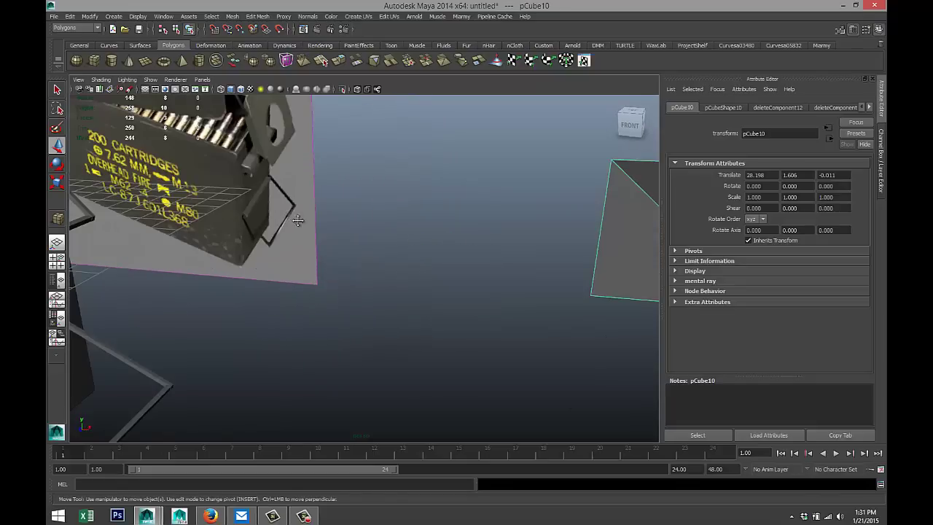
{"action": "right_click_drag", "start_coordinate": [298, 220], "coordinate": [350, 291], "text": "alt"}
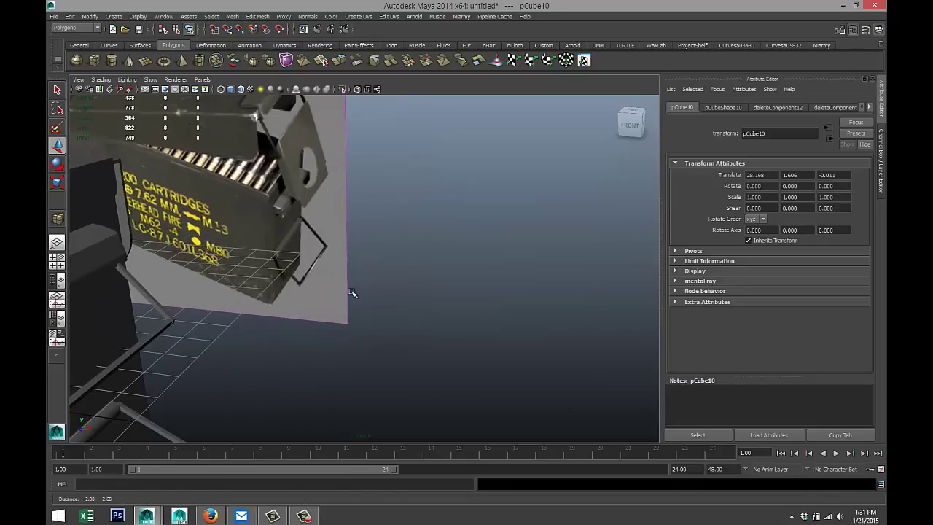
{"action": "scroll", "coordinate": [351, 292], "scroll_direction": "down", "scroll_amount": 4}
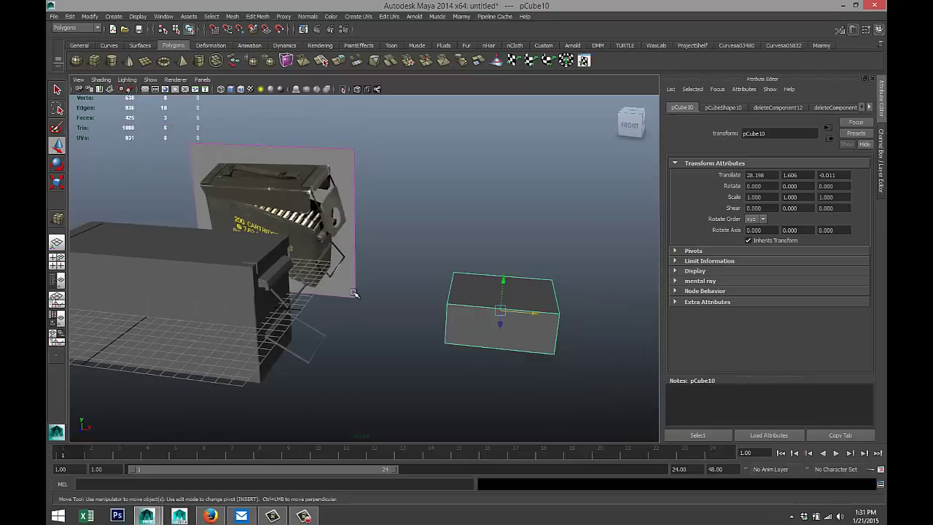
{"action": "middle_click_drag", "start_coordinate": [351, 292], "coordinate": [256, 284], "text": "alt"}
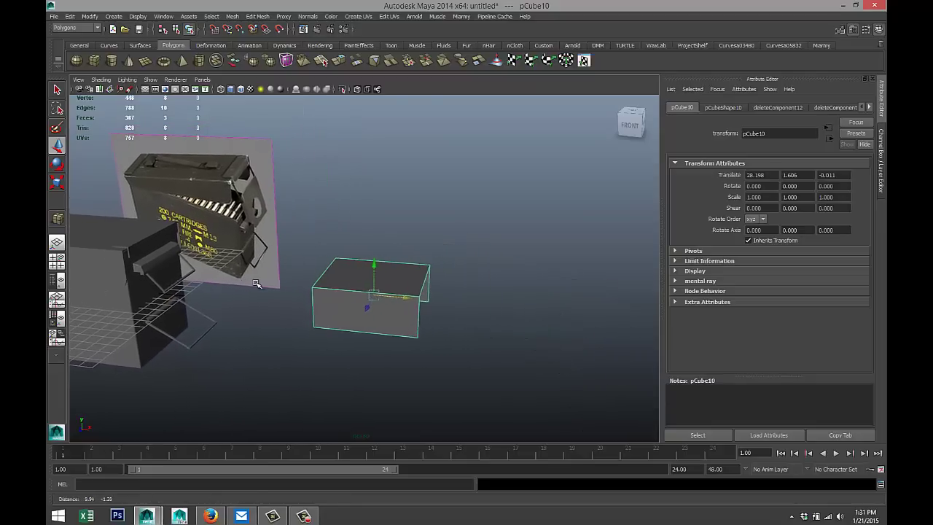
{"action": "left_click_drag", "start_coordinate": [403, 364], "coordinate": [425, 339], "text": "alt"}
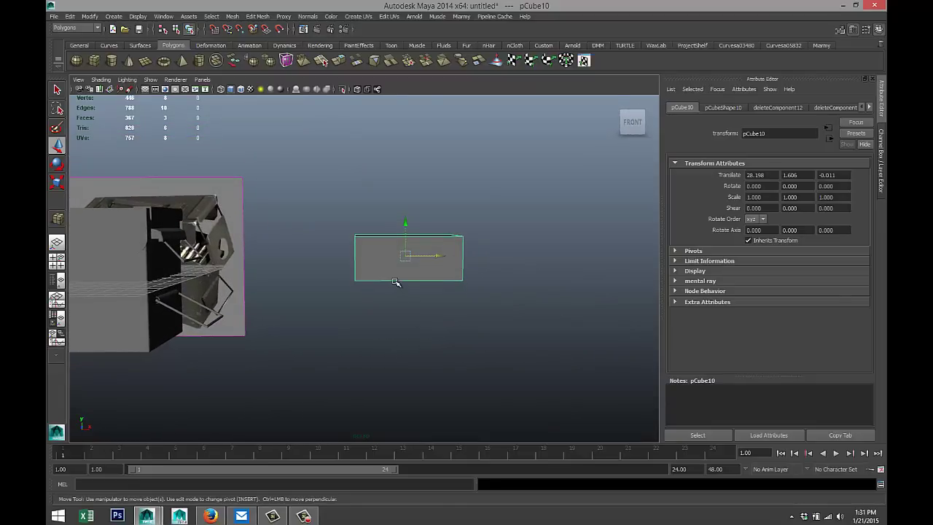
{"action": "right_click_drag", "start_coordinate": [394, 282], "coordinate": [364, 273]}
{"action": "left_click", "coordinate": [333, 269]}
{"action": "left_click_drag", "start_coordinate": [315, 262], "coordinate": [528, 324]}
{"action": "key", "text": "w"}
{"action": "left_click_drag", "start_coordinate": [387, 250], "coordinate": [390, 215]}
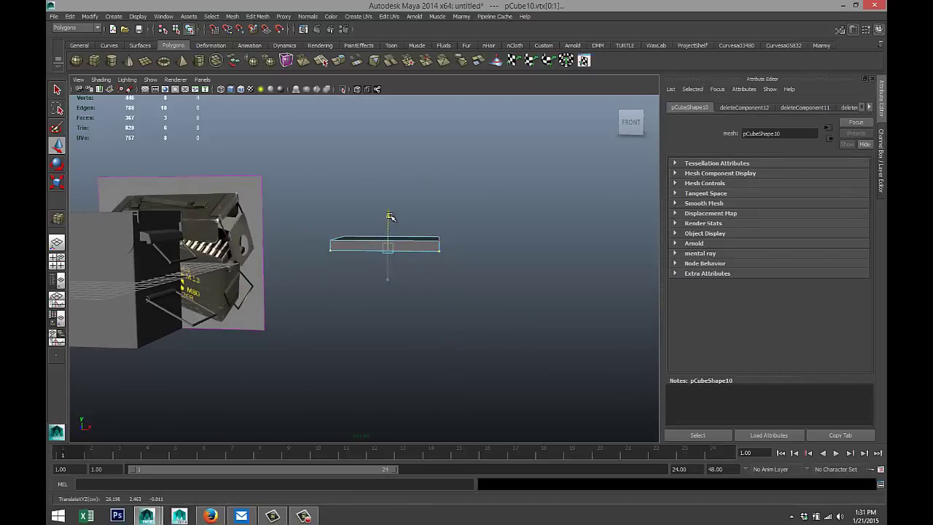
Insert an edge loop across the shallow open cube near its outer end
{"action": "scroll", "coordinate": [339, 305], "scroll_direction": "up", "scroll_amount": 5}
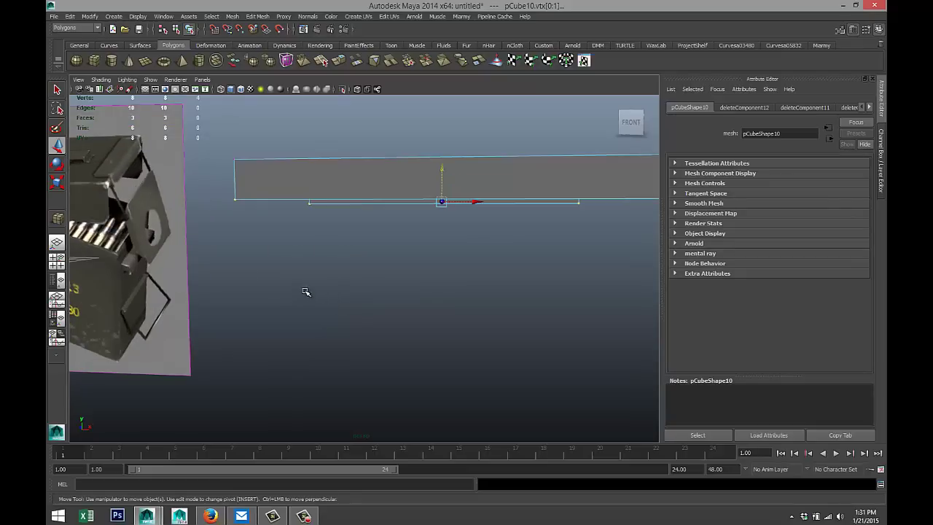
{"action": "left_click_drag", "start_coordinate": [306, 291], "coordinate": [304, 333], "text": "alt"}
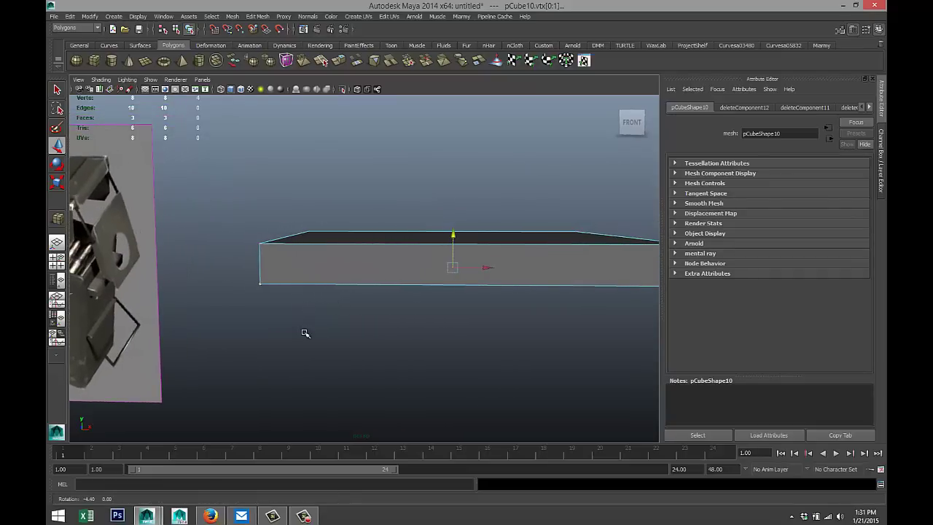
{"action": "left_click_drag", "start_coordinate": [387, 340], "coordinate": [352, 336], "text": "alt"}
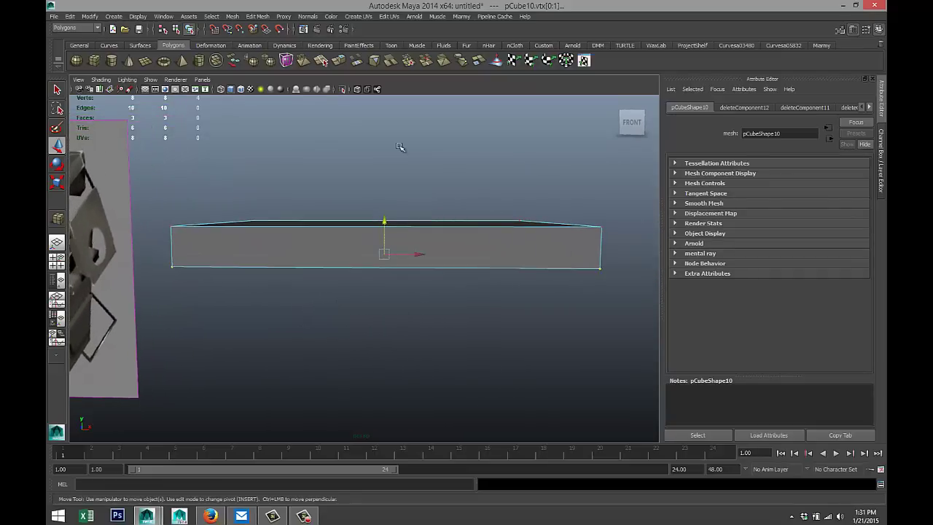
{"action": "left_click", "coordinate": [257, 16]}
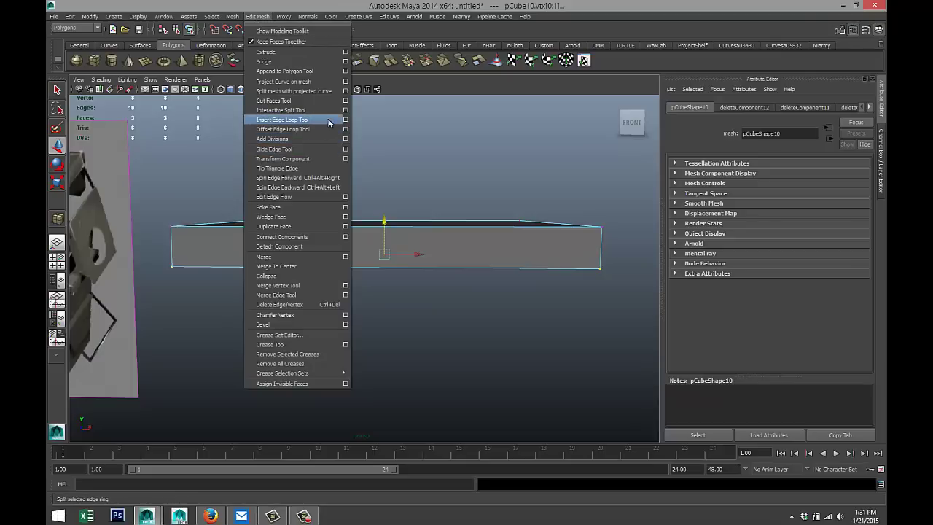
{"action": "left_click", "coordinate": [281, 120]}
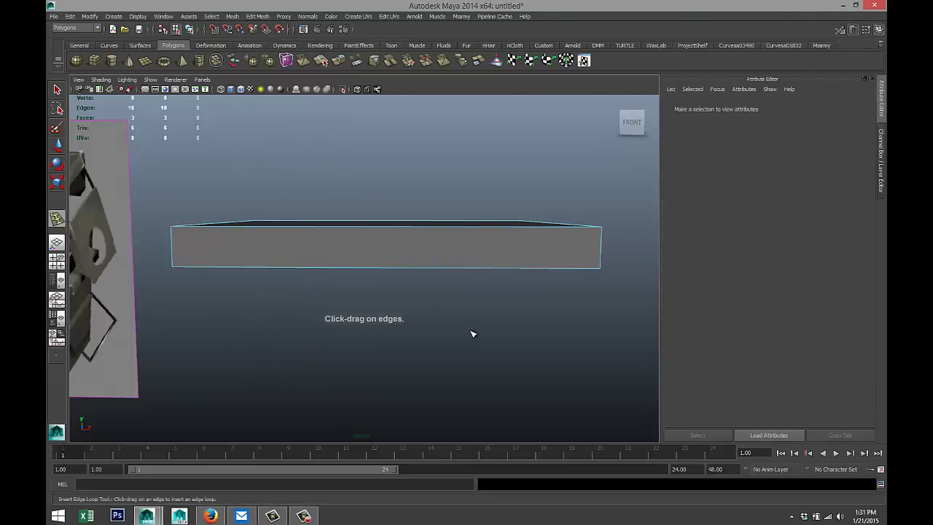
{"action": "left_click", "coordinate": [575, 232]}
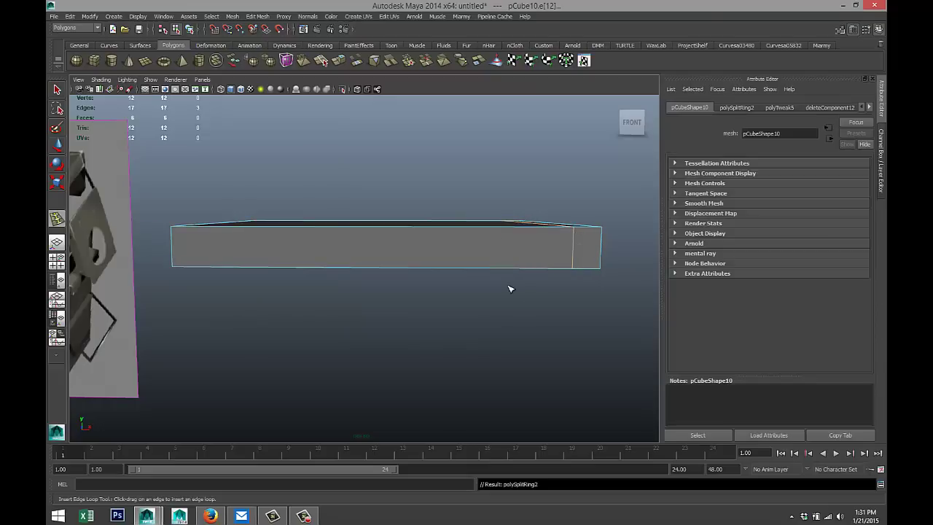
{"action": "key", "text": "q"}
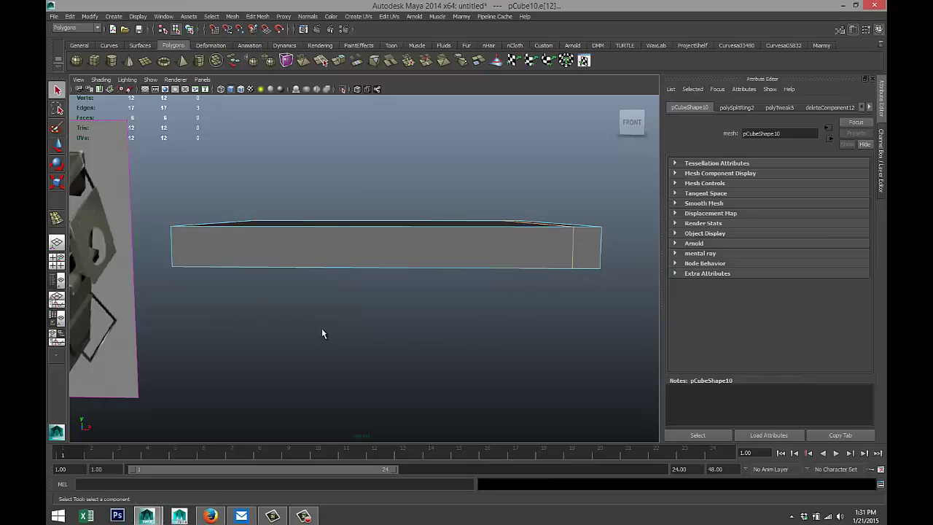
Delete the two short side faces beyond the inserted edge loop, leaving a flat tab at the flange's outer end
{"action": "left_click_drag", "start_coordinate": [386, 335], "coordinate": [312, 348], "text": "alt"}
{"action": "right_click_drag", "start_coordinate": [398, 283], "coordinate": [400, 302]}
{"action": "left_click", "coordinate": [401, 287]}
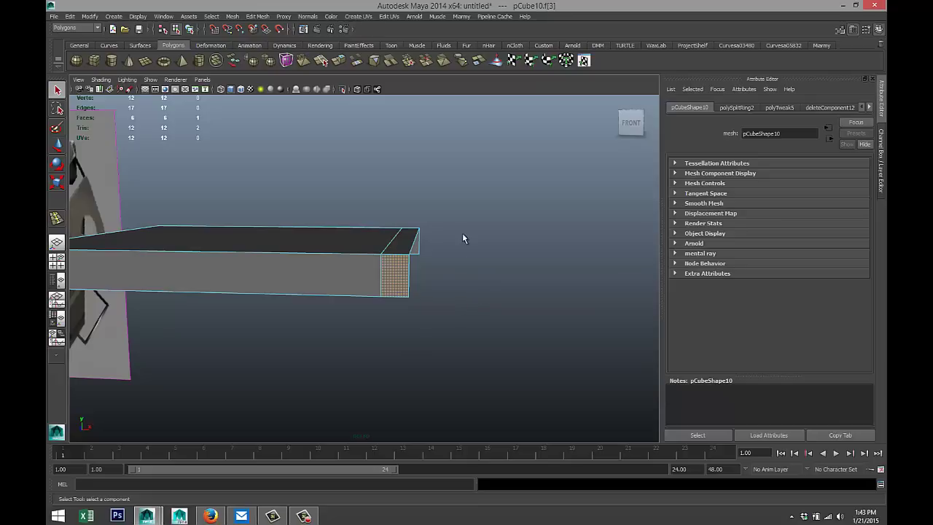
{"action": "left_click_drag", "start_coordinate": [477, 271], "coordinate": [420, 287], "text": "alt"}
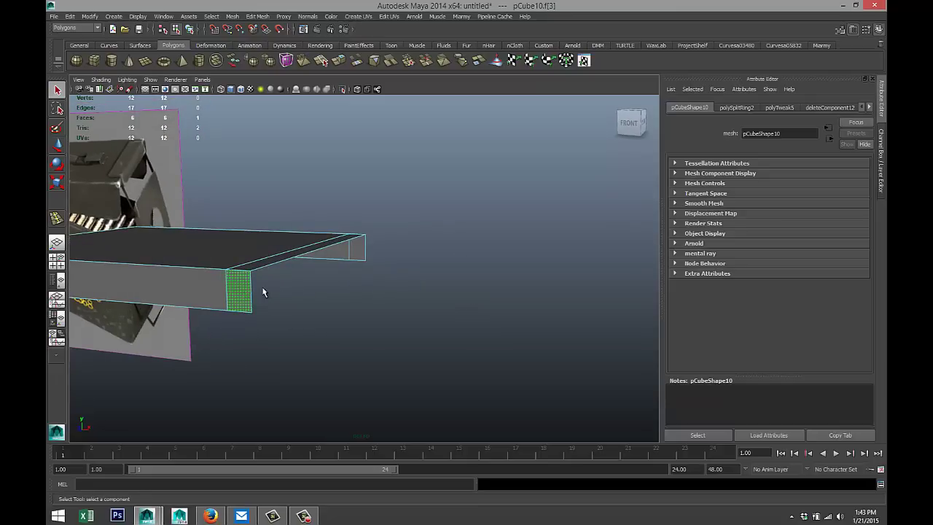
{"action": "key", "text": "Delete"}
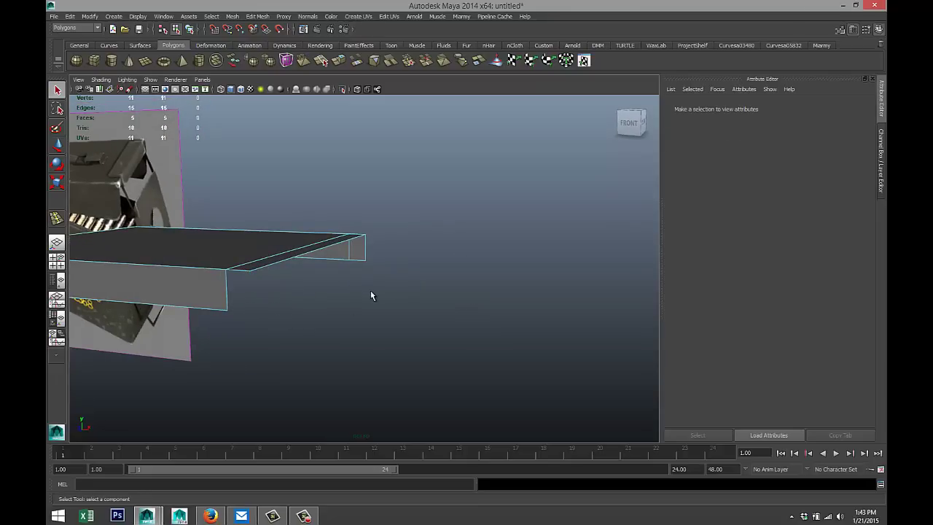
{"action": "left_click", "coordinate": [359, 252]}
{"action": "key", "text": "Delete"}
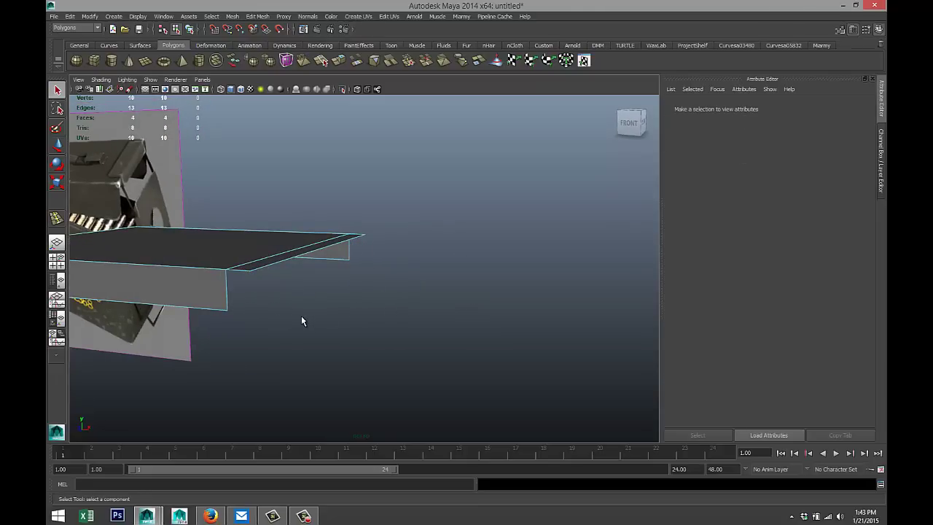
Extrude all faces of the open flange piece with a thickness of 0.1 to make it solid
{"action": "left_click_drag", "start_coordinate": [302, 318], "coordinate": [347, 318], "text": "alt"}
{"action": "right_click", "coordinate": [372, 294]}
{"action": "right_click_drag", "start_coordinate": [386, 293], "coordinate": [408, 292]}
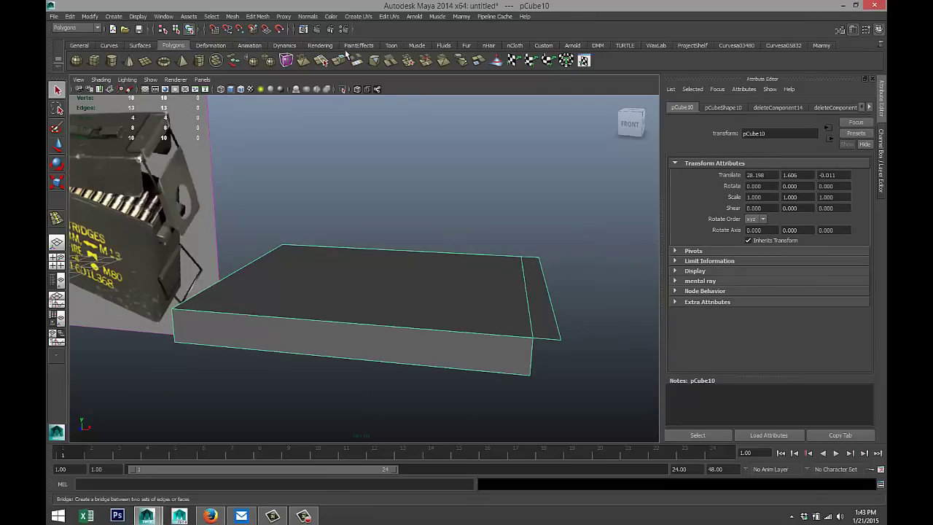
{"action": "left_click", "coordinate": [257, 16]}
{"action": "left_click", "coordinate": [276, 53]}
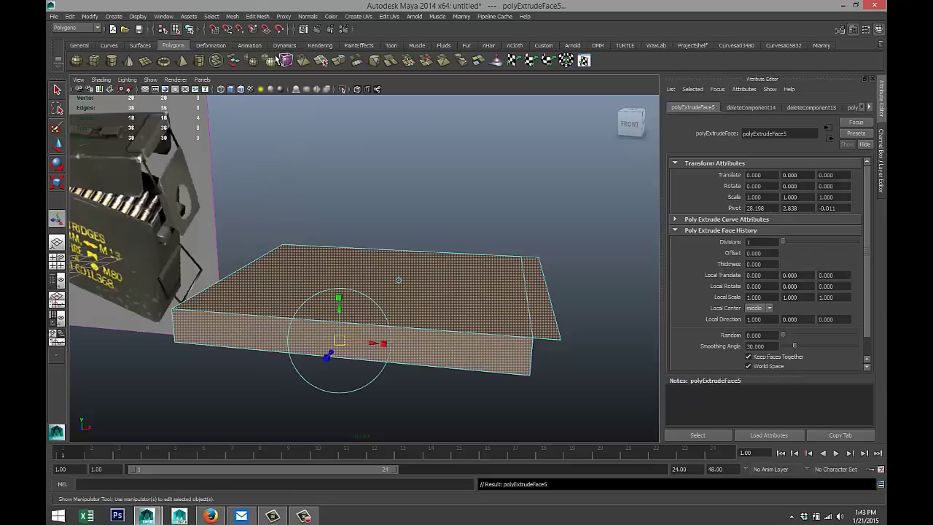
{"action": "left_click", "coordinate": [448, 333]}
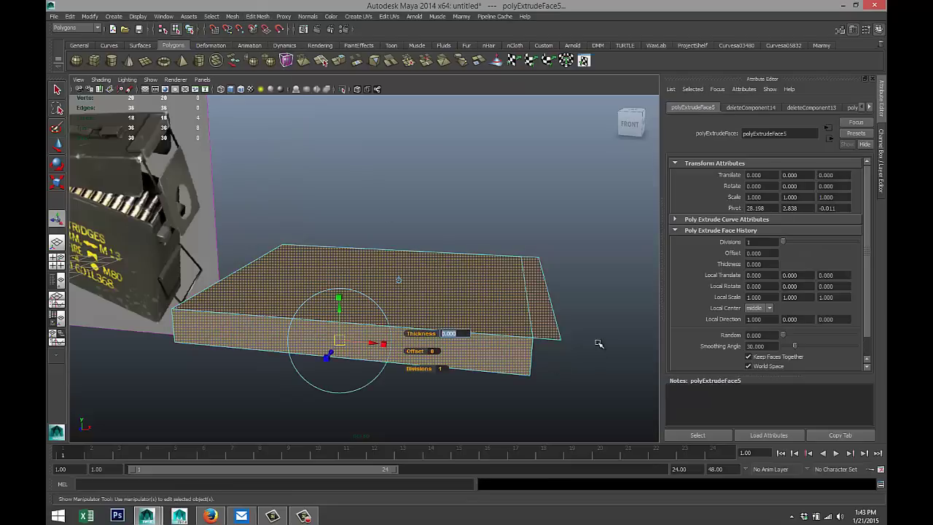
{"action": "key", "text": "Return"}
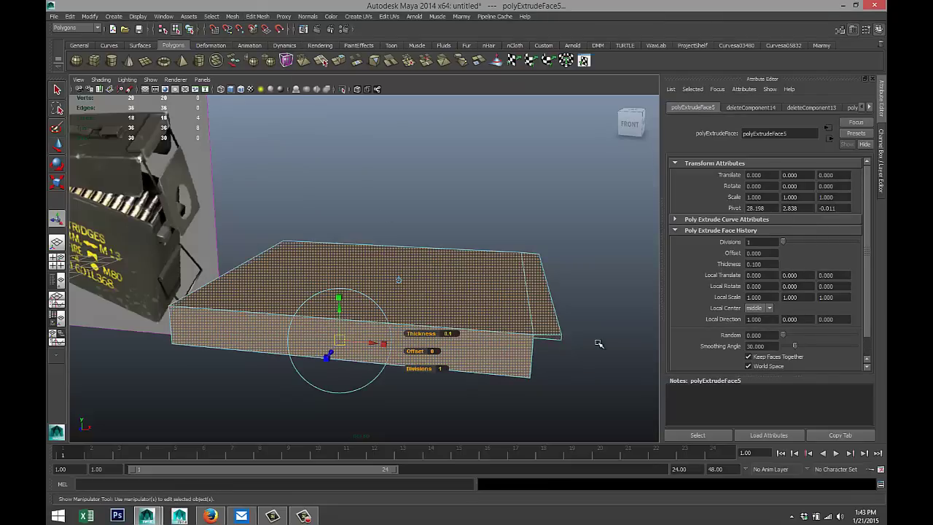
{"action": "left_click_drag", "start_coordinate": [526, 346], "coordinate": [457, 312], "text": "alt"}
{"action": "scroll", "coordinate": [445, 311], "scroll_direction": "up", "scroll_amount": 3}
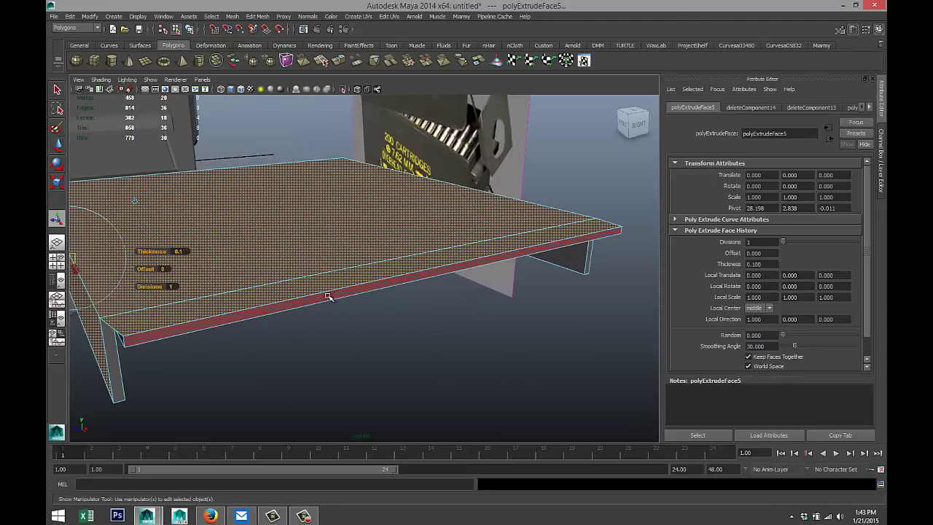
{"action": "mouse_move", "coordinate": [328, 297]}
{"action": "left_mouse_down", "text": "alt"}
{"action": "mouse_move", "coordinate": [343, 303]}
{"action": "mouse_move", "coordinate": [329, 291]}
{"action": "left_mouse_up", "text": "alt"}
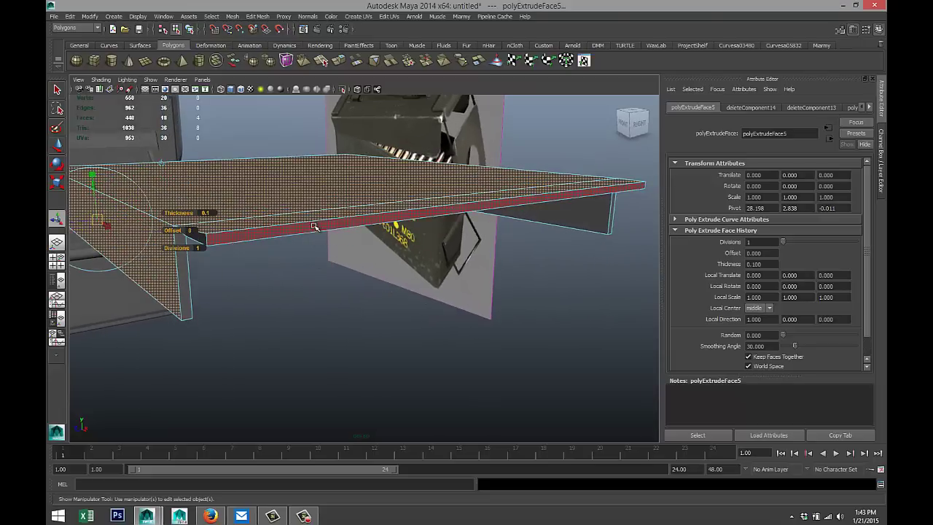
{"action": "left_click_drag", "start_coordinate": [302, 249], "coordinate": [261, 296], "text": "alt"}
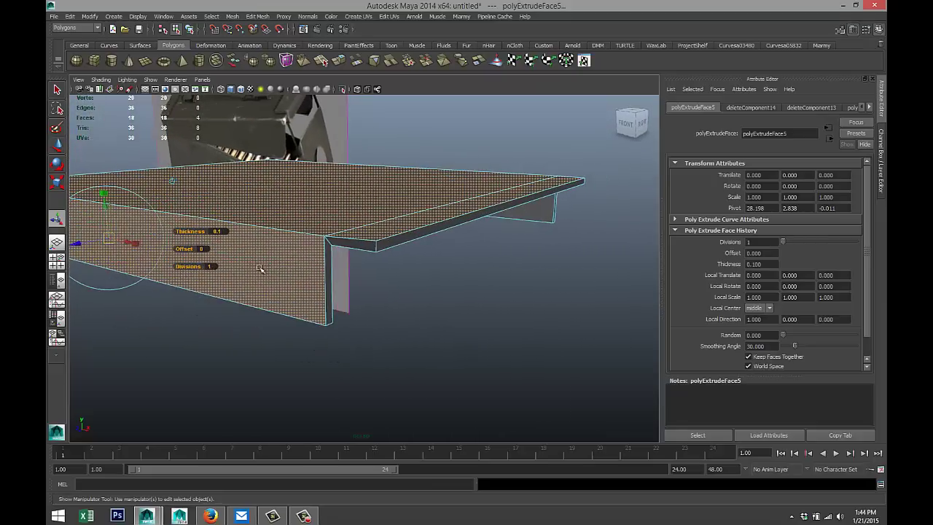
Bevel the four short edges at the lower corners of the two side flanges
{"action": "mouse_move", "coordinate": [330, 292]}
{"action": "right_mouse_down"}
{"action": "mouse_move", "coordinate": [331, 281]}
{"action": "mouse_move", "coordinate": [331, 295]}
{"action": "right_mouse_up"}
{"action": "left_click", "coordinate": [331, 325]}
{"action": "left_click_drag", "start_coordinate": [427, 333], "coordinate": [379, 304], "text": "alt"}
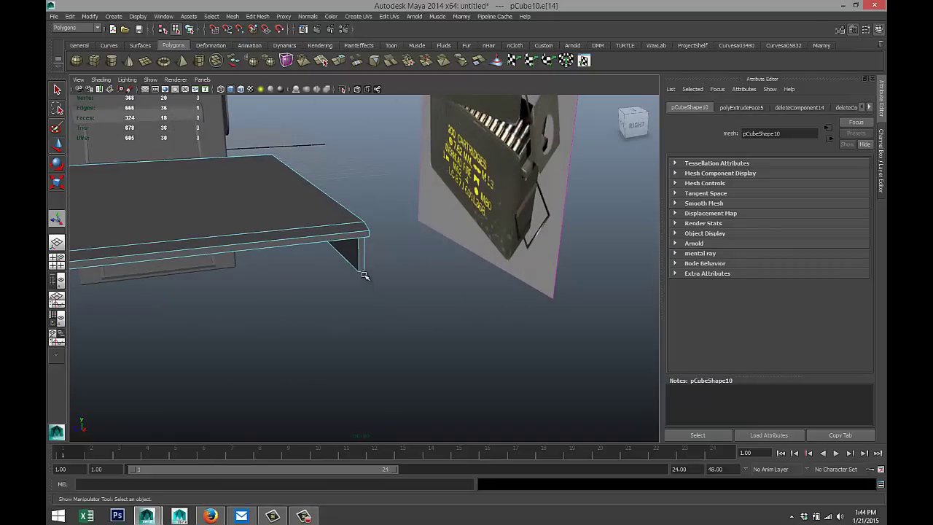
{"action": "left_click", "coordinate": [362, 268], "text": "shift"}
{"action": "left_click_drag", "start_coordinate": [265, 316], "coordinate": [552, 348], "text": "alt"}
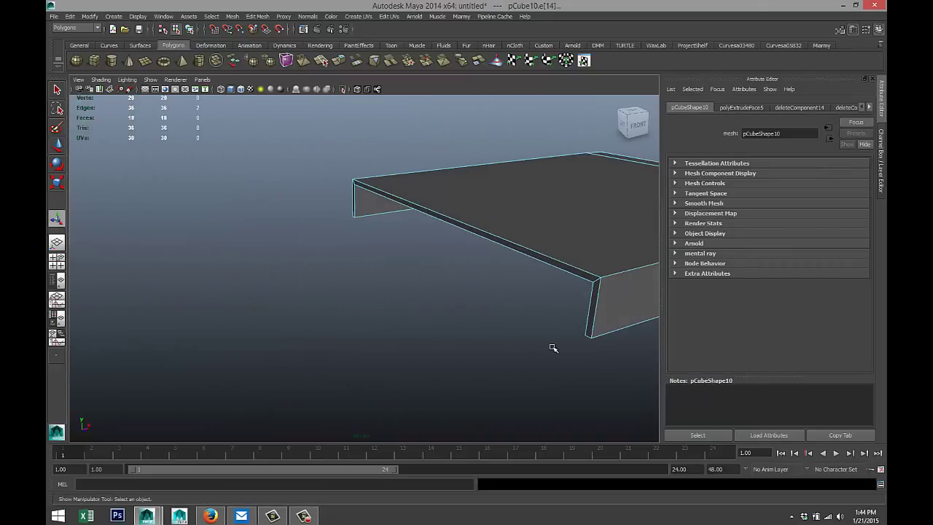
{"action": "left_click", "coordinate": [587, 337], "text": "shift"}
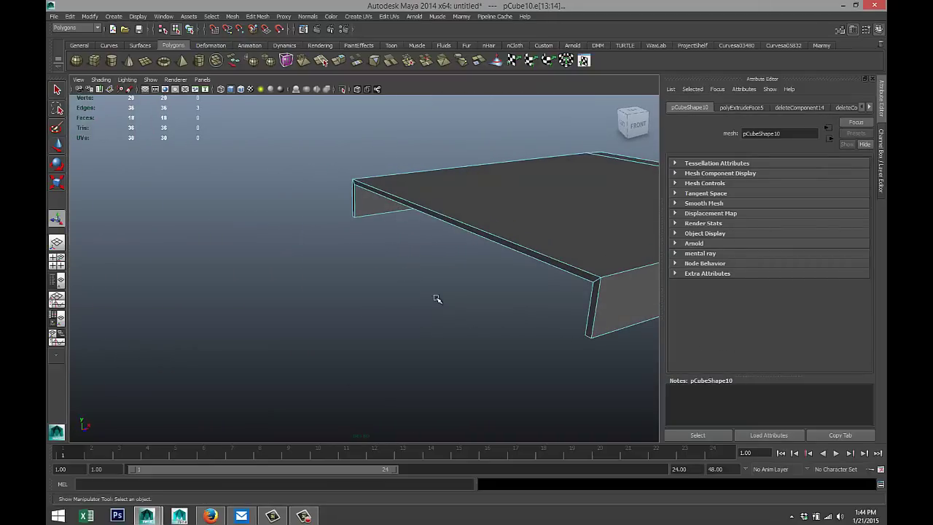
{"action": "left_click", "coordinate": [354, 217], "text": "shift"}
{"action": "left_click_drag", "start_coordinate": [339, 248], "coordinate": [374, 300], "text": "alt"}
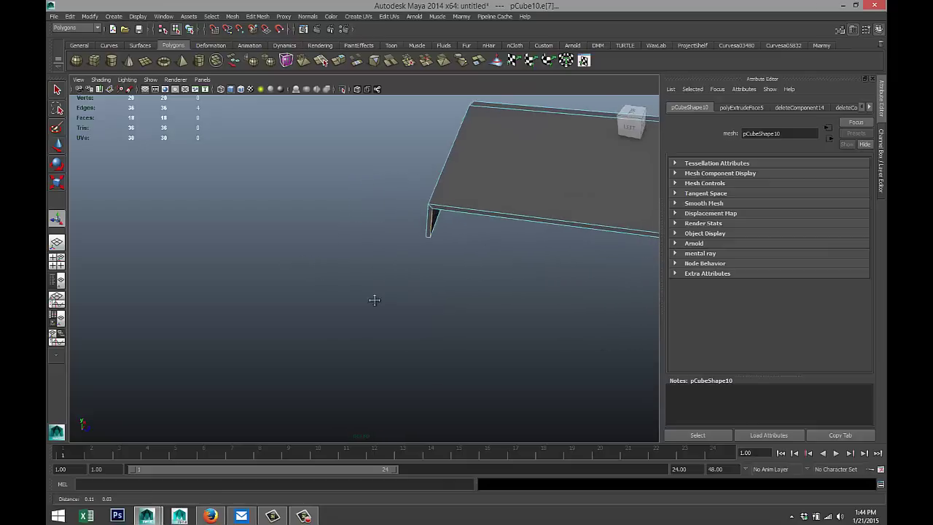
{"action": "right_click_drag", "start_coordinate": [374, 300], "coordinate": [389, 322], "text": "alt"}
{"action": "left_click", "coordinate": [314, 274], "text": "shift"}
{"action": "left_click_drag", "start_coordinate": [389, 323], "coordinate": [356, 339], "text": "alt"}
{"action": "middle_click_drag", "start_coordinate": [356, 339], "coordinate": [291, 340], "text": "alt"}
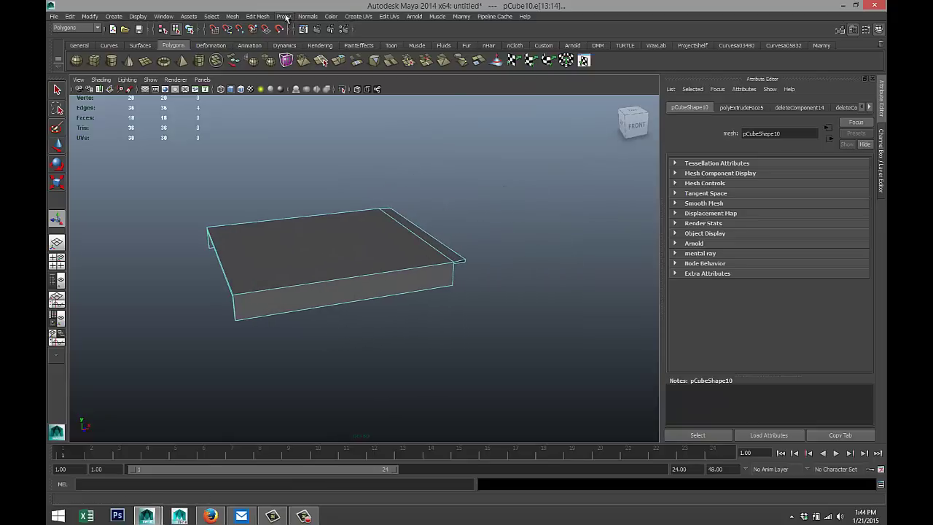
{"action": "left_click", "coordinate": [257, 16]}
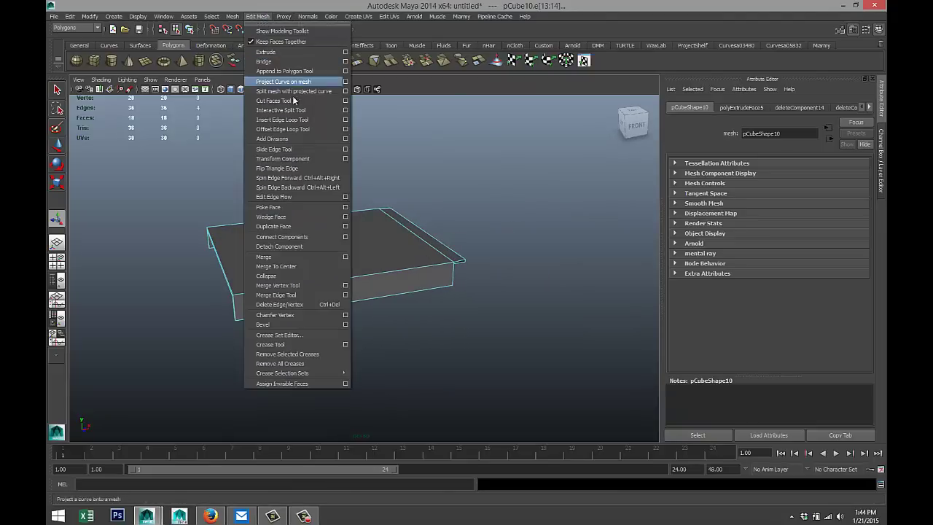
{"action": "left_click", "coordinate": [275, 326]}
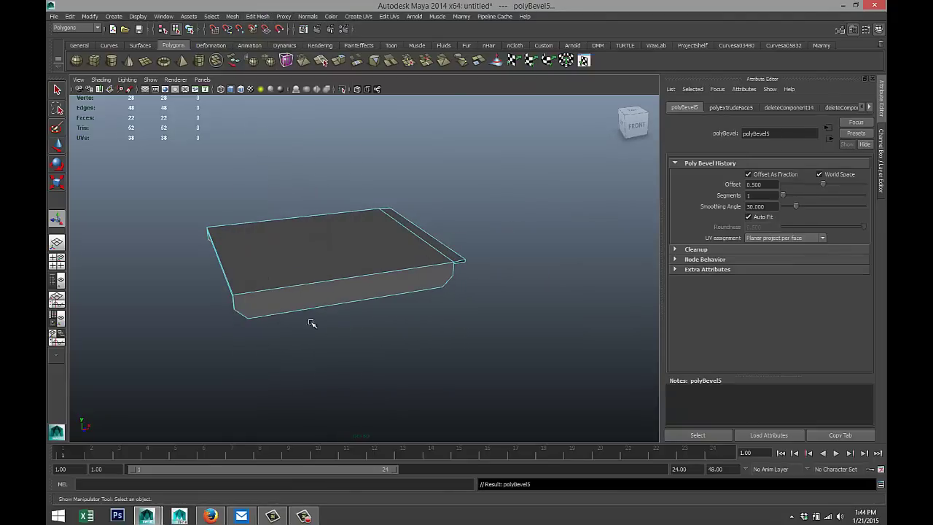
Compare the bevelled flange piece with the end hardware in the reference image
{"action": "left_click_drag", "start_coordinate": [312, 323], "coordinate": [314, 342], "text": "alt"}
{"action": "right_click_drag", "start_coordinate": [325, 340], "coordinate": [223, 316], "text": "alt"}
{"action": "middle_click_drag", "start_coordinate": [223, 316], "coordinate": [285, 334], "text": "alt"}
{"action": "left_click_drag", "start_coordinate": [285, 335], "coordinate": [253, 336], "text": "alt"}
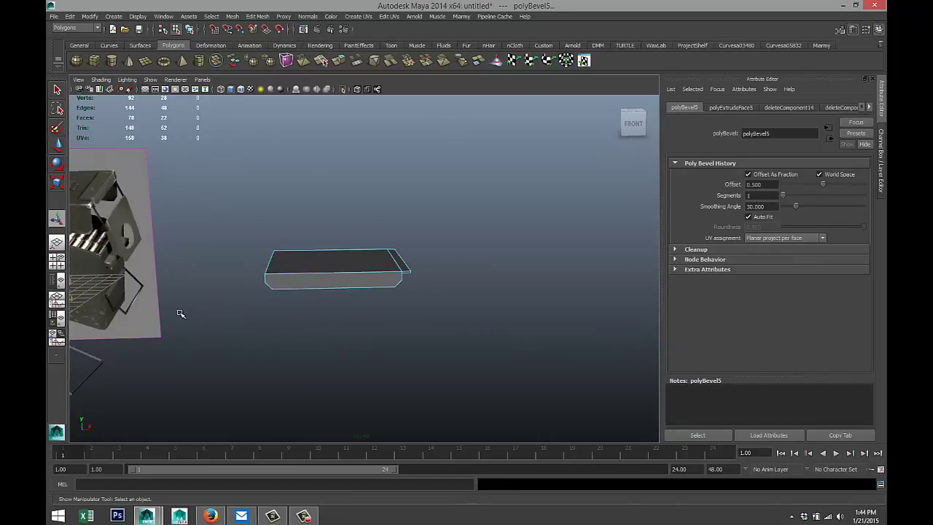
{"action": "scroll", "coordinate": [205, 322], "scroll_direction": "up", "scroll_amount": 2}
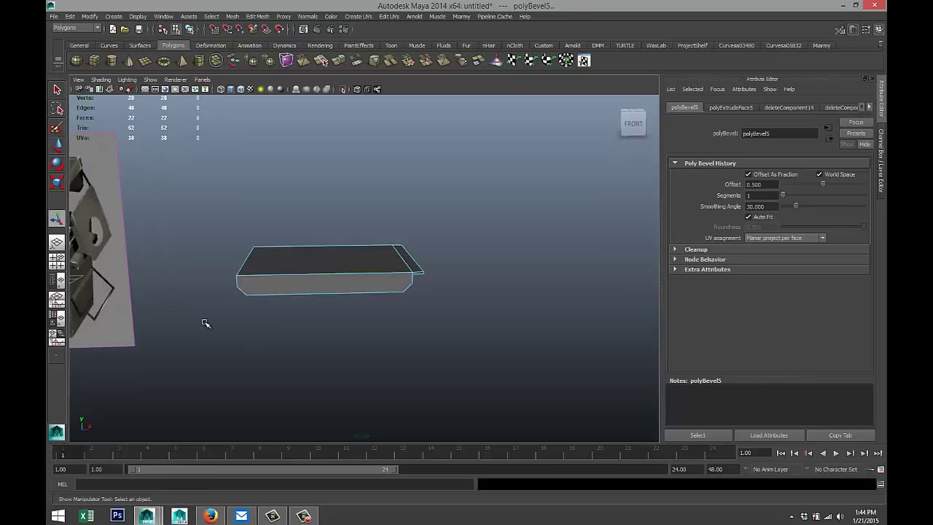
{"action": "scroll", "coordinate": [205, 323], "scroll_direction": "down", "scroll_amount": 2}
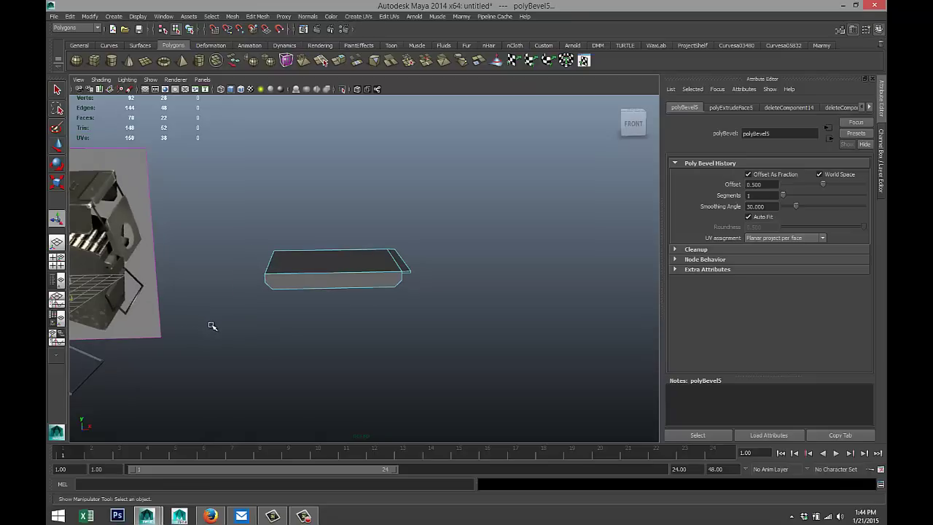
{"action": "left_click_drag", "start_coordinate": [405, 332], "coordinate": [373, 343], "text": "alt"}
{"action": "scroll", "coordinate": [373, 343], "scroll_direction": "up", "scroll_amount": 2}
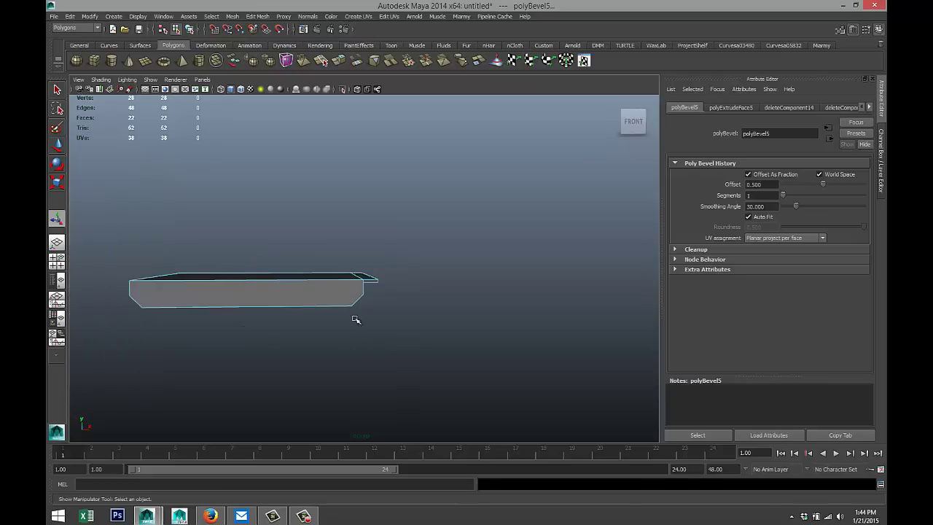
In the front view, move the lower bevel vertices near the tab inward to about X 30.76, lengthening the chamfer
{"action": "right_click_drag", "start_coordinate": [352, 307], "coordinate": [309, 295]}
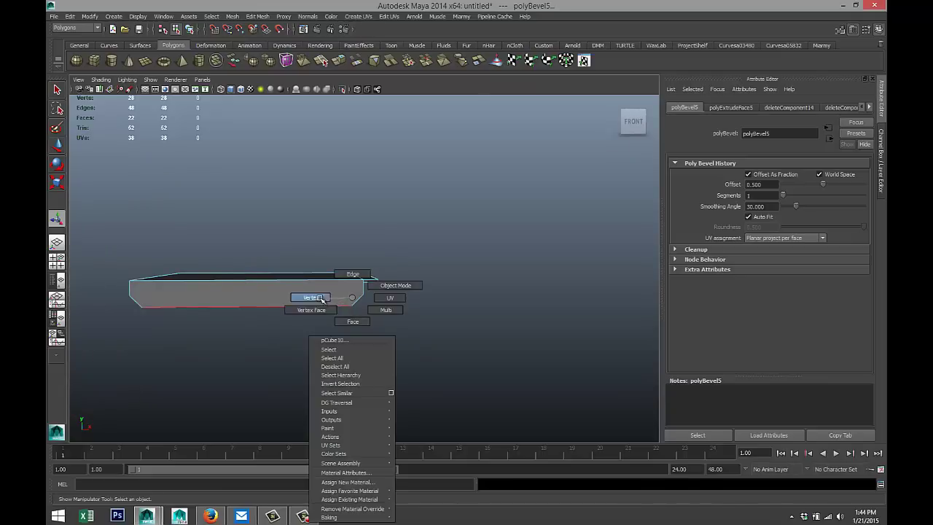
{"action": "left_click_drag", "start_coordinate": [416, 341], "coordinate": [400, 339], "text": "alt"}
{"action": "left_click", "coordinate": [57, 259]}
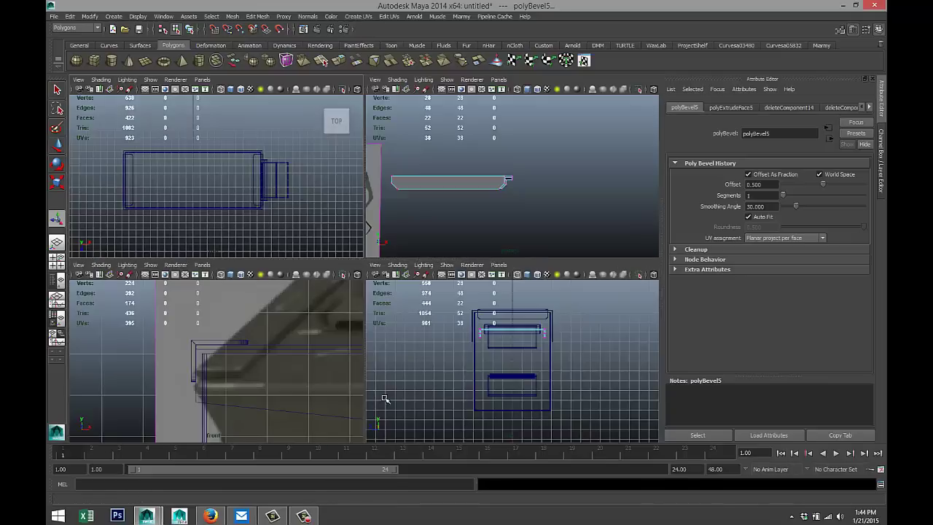
{"action": "scroll", "coordinate": [293, 394], "scroll_direction": "down", "scroll_amount": 3}
{"action": "key", "text": "space"}
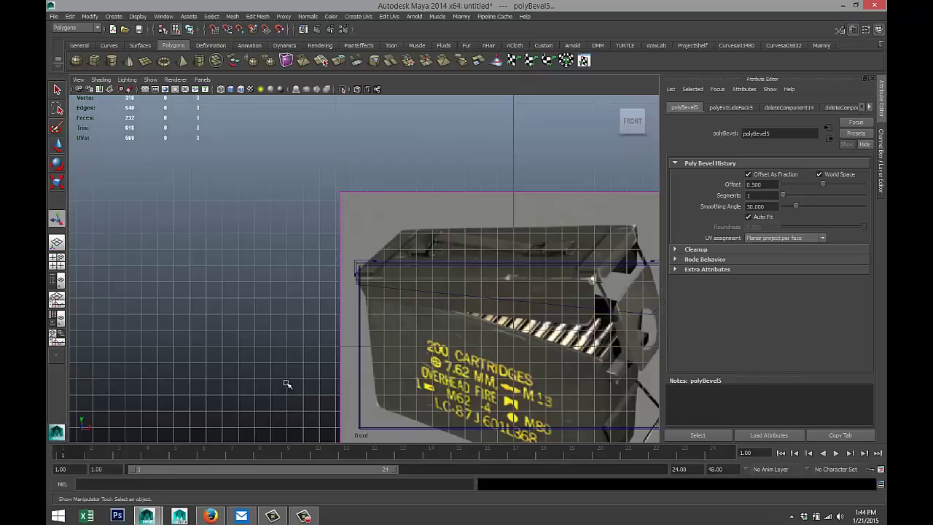
{"action": "key", "text": "f"}
{"action": "scroll", "coordinate": [290, 384], "scroll_direction": "down", "scroll_amount": 3}
{"action": "scroll", "coordinate": [323, 381], "scroll_direction": "up", "scroll_amount": 3}
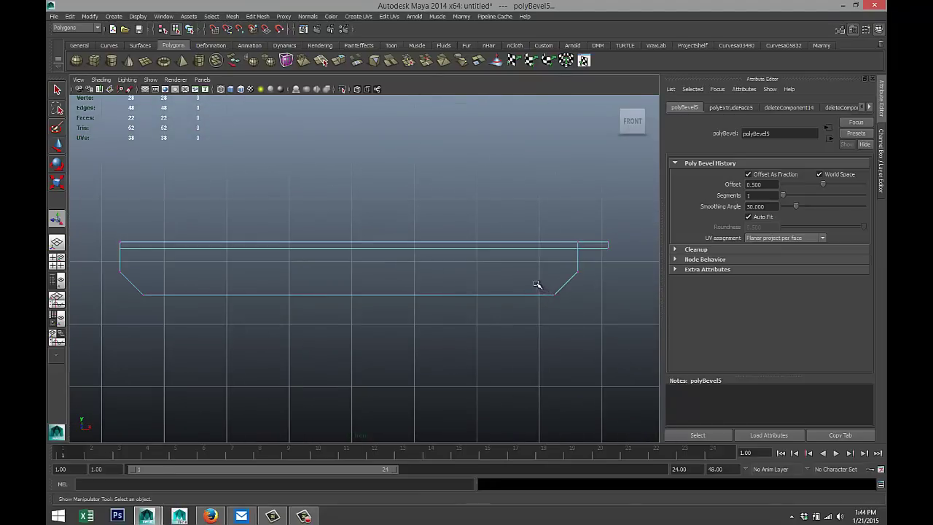
{"action": "left_click_drag", "start_coordinate": [537, 284], "coordinate": [572, 329]}
{"action": "key", "text": "w"}
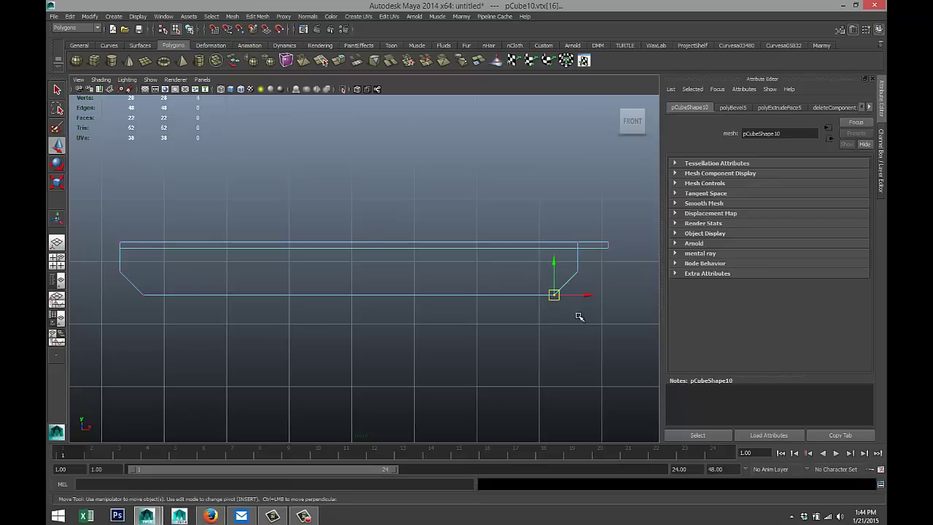
{"action": "left_click_drag", "start_coordinate": [588, 295], "coordinate": [561, 301]}
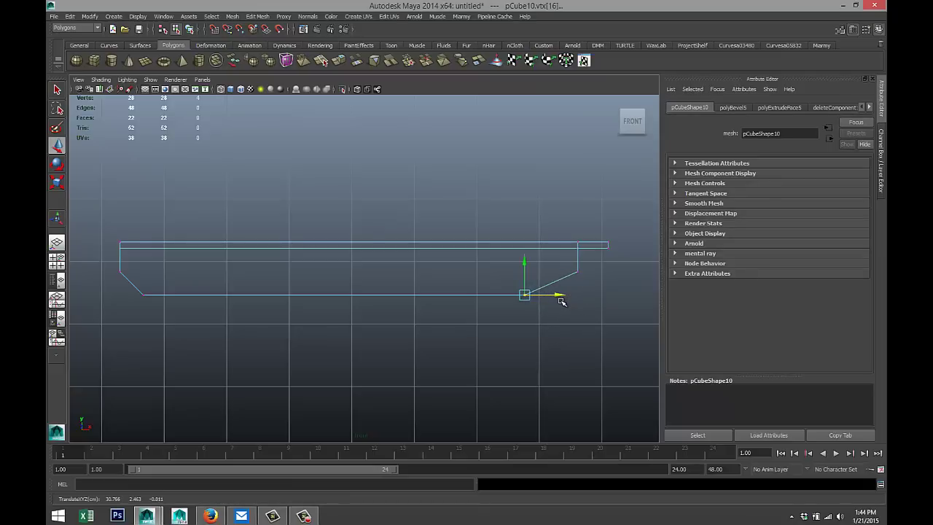
{"action": "left_click_drag", "start_coordinate": [559, 255], "coordinate": [597, 274]}
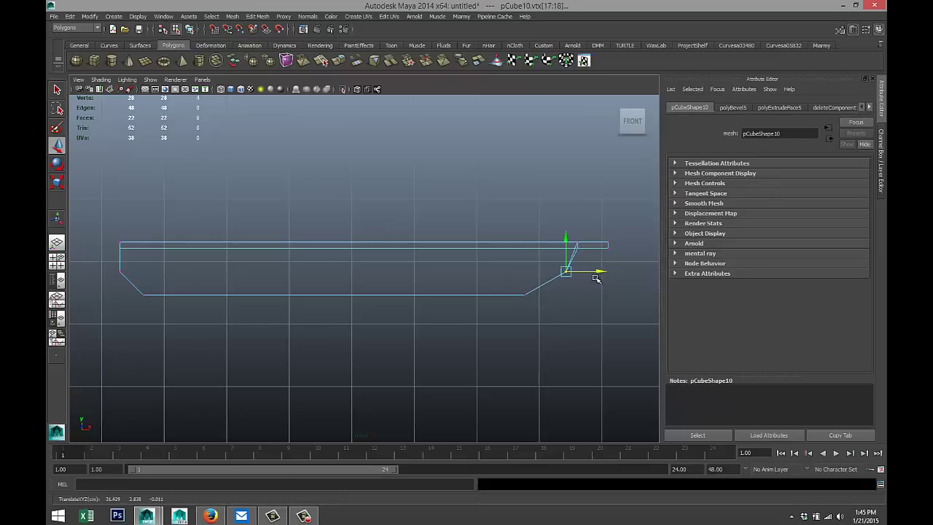
{"action": "key", "text": "ctrl+z"}
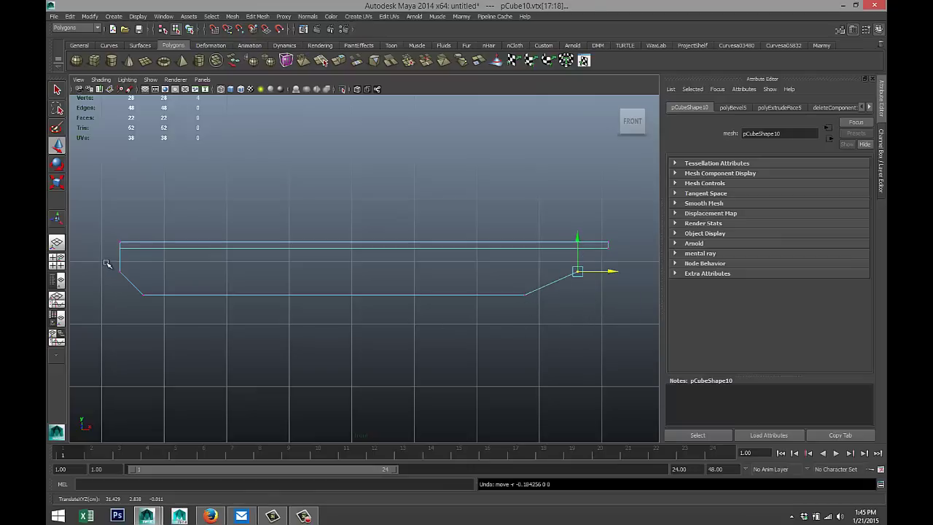
{"action": "left_click_drag", "start_coordinate": [106, 263], "coordinate": [166, 324]}
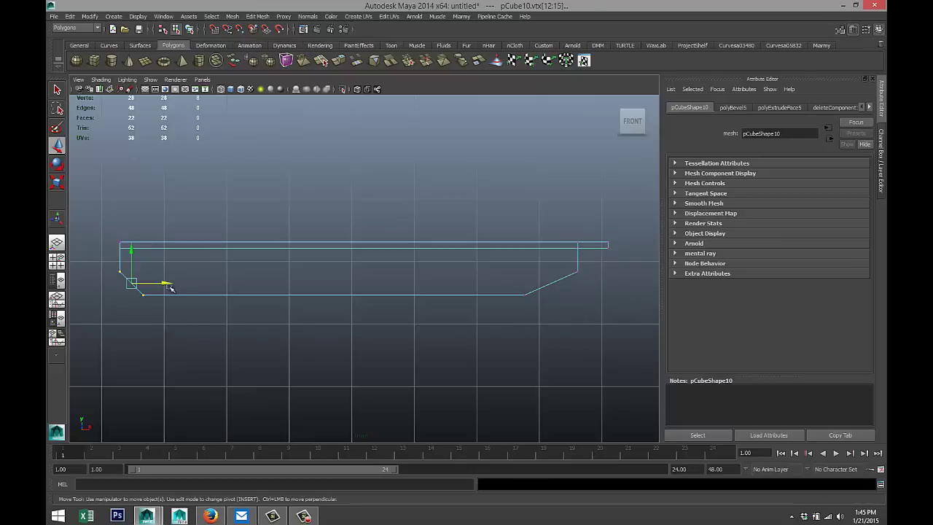
{"action": "left_click_drag", "start_coordinate": [166, 283], "coordinate": [180, 296]}
{"action": "key", "text": "ctrl+z"}
Move the lower bevel vertices at the end opposite the tab inward to about X 24.79 and return to the perspective view
{"action": "left_click", "coordinate": [146, 294]}
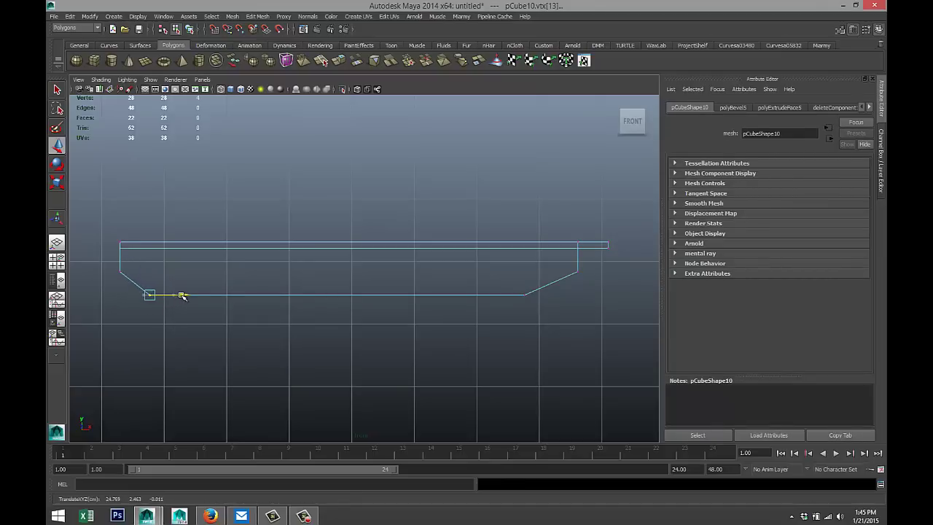
{"action": "left_click", "coordinate": [56, 261]}
{"action": "key", "text": "space"}
Bevel the long upper edges along both sides of the flanged plate, including the short edges at the tab
{"action": "left_click_drag", "start_coordinate": [420, 258], "coordinate": [449, 312], "text": "alt"}
{"action": "scroll", "coordinate": [449, 313], "scroll_direction": "up", "scroll_amount": 3}
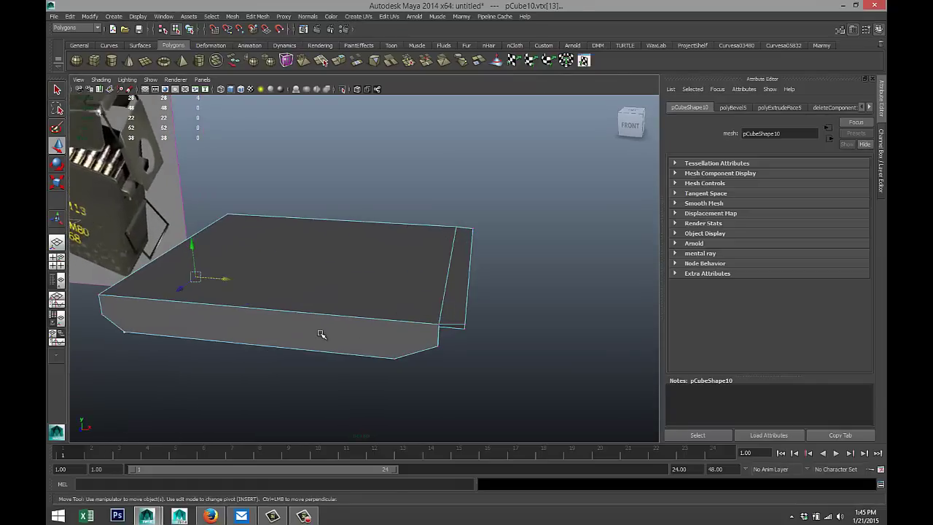
{"action": "right_click_drag", "start_coordinate": [318, 313], "coordinate": [318, 271]}
{"action": "left_click", "coordinate": [335, 316]}
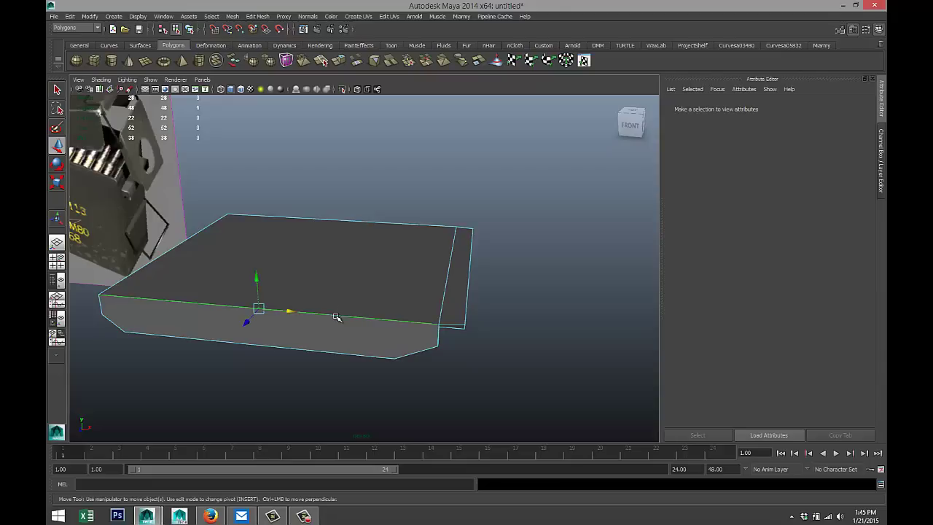
{"action": "left_click", "coordinate": [402, 223], "text": "shift"}
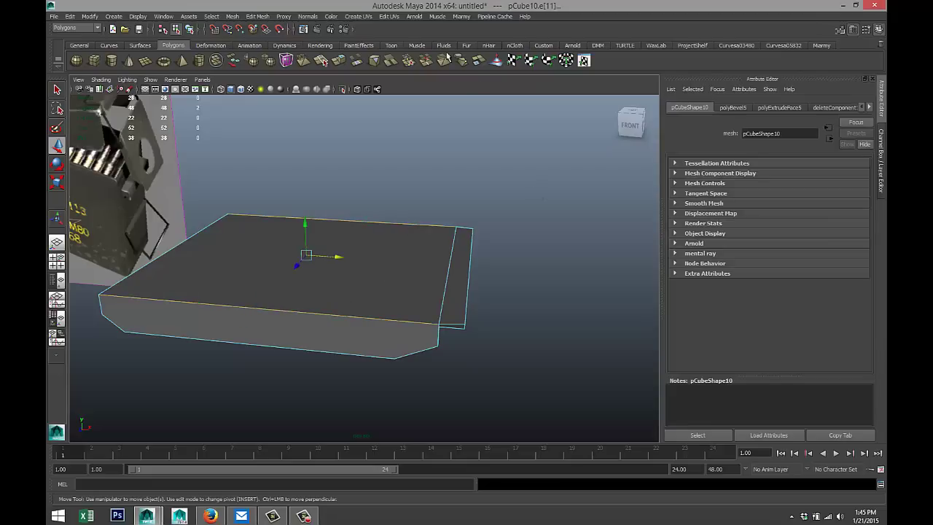
{"action": "left_click", "coordinate": [460, 323], "text": "shift"}
{"action": "left_click", "coordinate": [257, 16]}
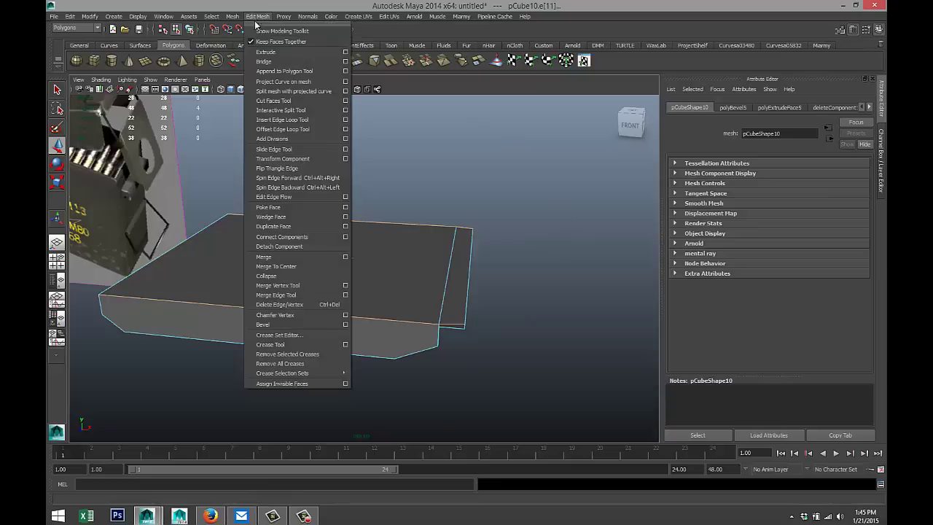
{"action": "left_click", "coordinate": [296, 323]}
{"action": "left_click_drag", "start_coordinate": [447, 346], "coordinate": [422, 350], "text": "alt"}
{"action": "left_click", "coordinate": [406, 350]}
Create a polygon cylinder beside the flanged plate, with a radius of about 3.22 and a height of about 7.07
{"action": "left_click_drag", "start_coordinate": [456, 302], "coordinate": [411, 294], "text": "alt"}
{"action": "scroll", "coordinate": [430, 275], "scroll_direction": "down", "scroll_amount": 3}
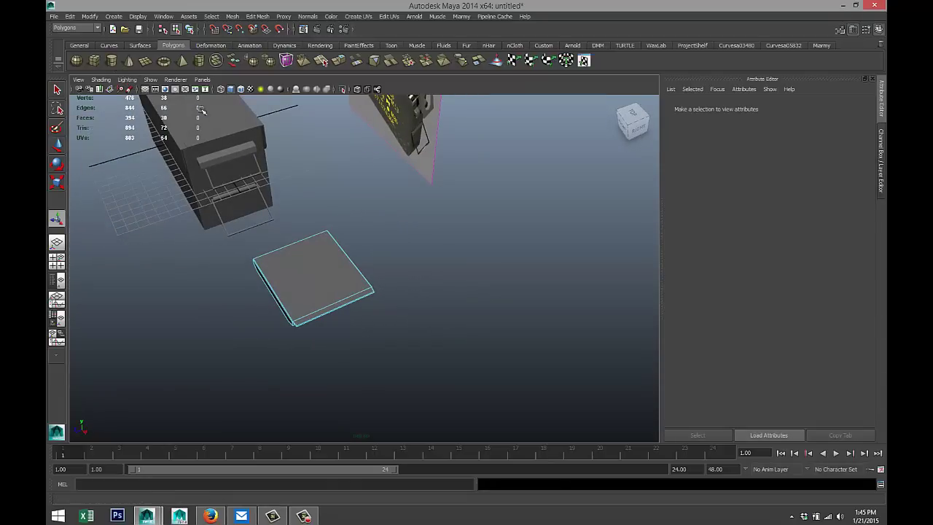
{"action": "left_click", "coordinate": [111, 60]}
{"action": "left_click_drag", "start_coordinate": [417, 358], "coordinate": [453, 295]}
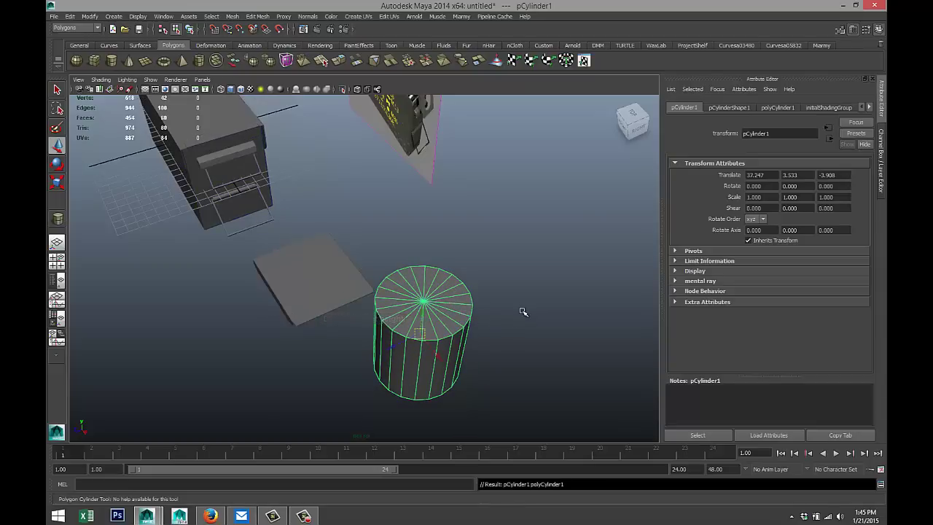
{"action": "key", "text": "w"}
Set the cylinder's axis subdivisions to 60
{"action": "left_click", "coordinate": [740, 106]}
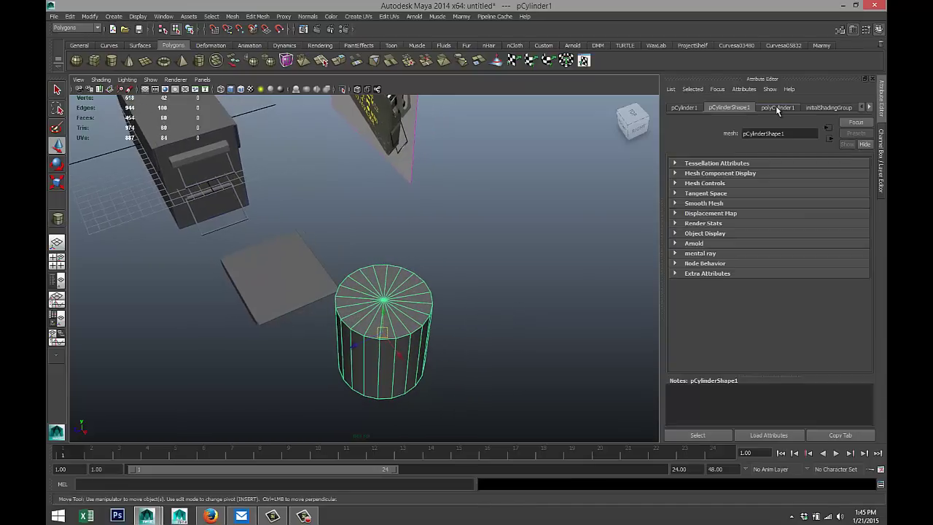
{"action": "left_click", "coordinate": [775, 106]}
{"action": "double_click", "coordinate": [759, 201]}
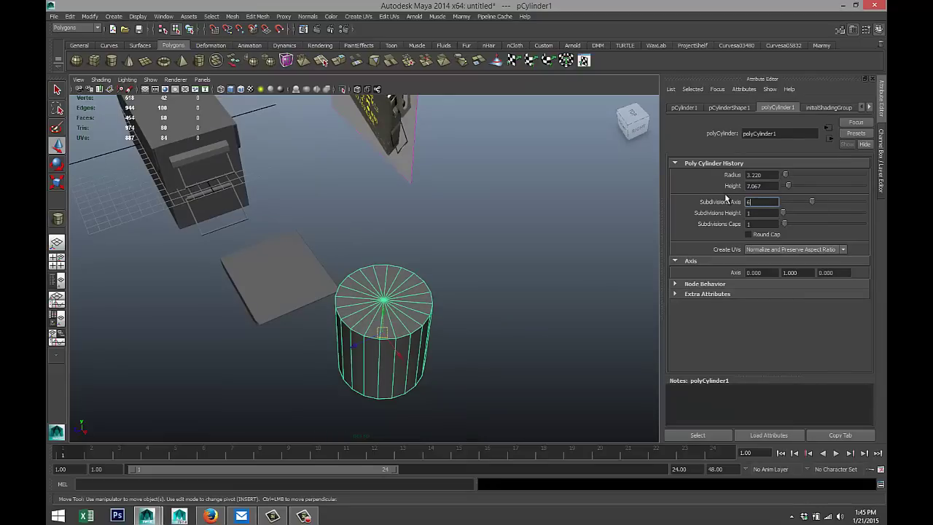
{"action": "type", "text": "60"}
{"action": "key", "text": "Return"}
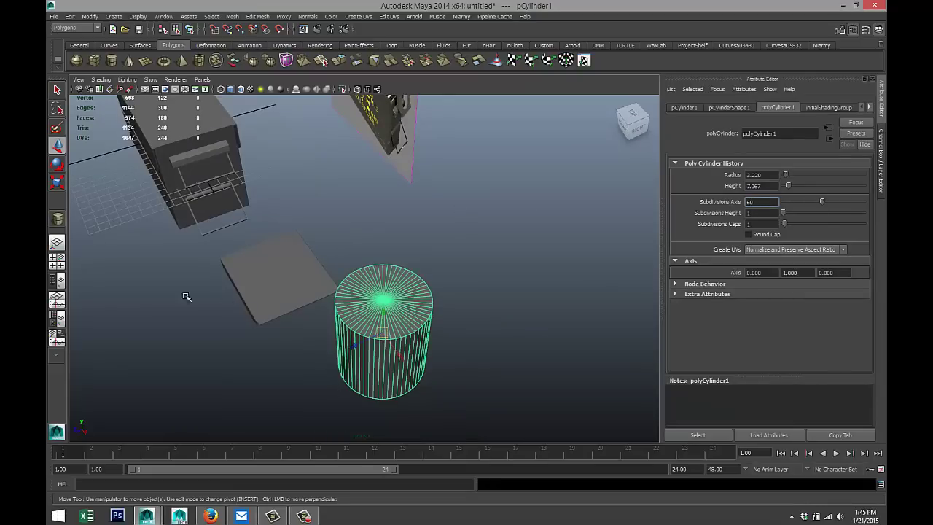
In the top view, move the cylinder over the flanged plate and scale it uniformly to about 0.61
{"action": "left_click", "coordinate": [57, 261]}
{"action": "key", "text": "space"}
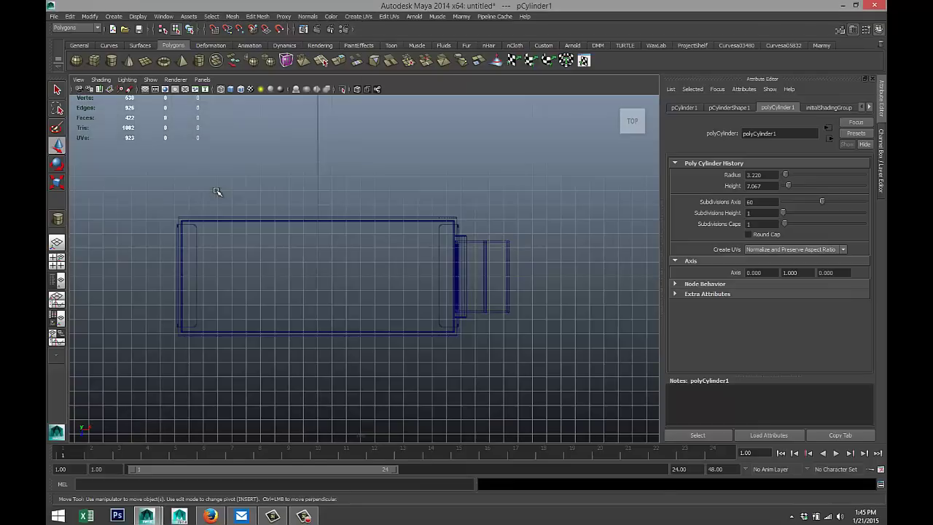
{"action": "key", "text": "f"}
{"action": "scroll", "coordinate": [365, 269], "scroll_direction": "down", "scroll_amount": 5}
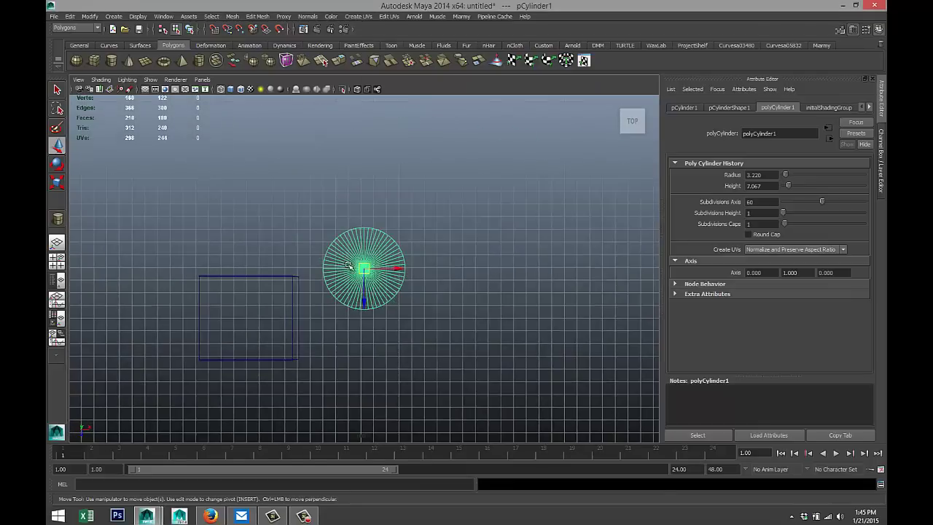
{"action": "left_click_drag", "start_coordinate": [386, 270], "coordinate": [278, 270]}
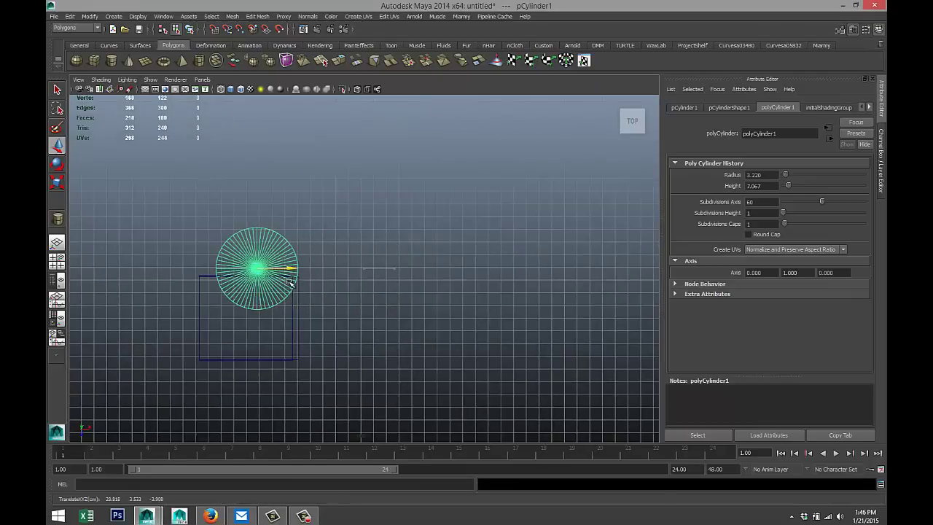
{"action": "left_click_drag", "start_coordinate": [263, 303], "coordinate": [229, 329]}
{"action": "key", "text": "r"}
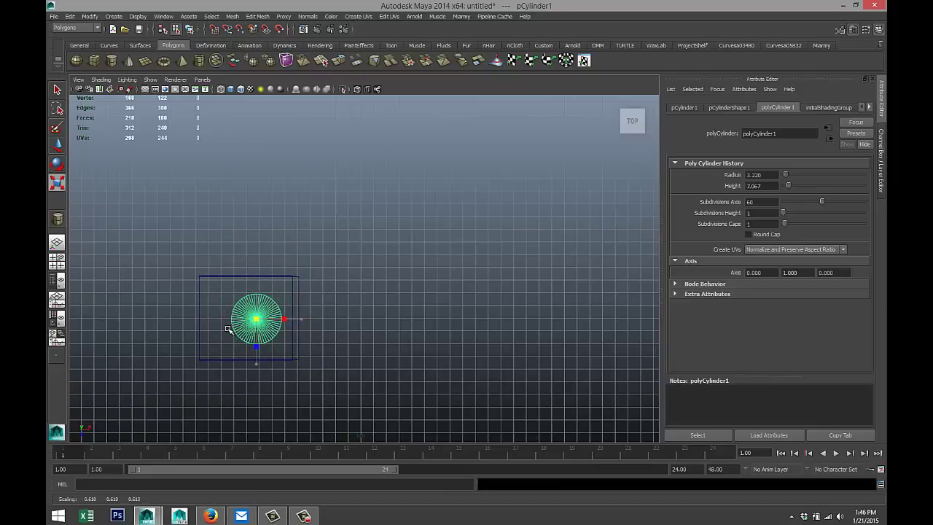
Fine-tune the cylinder's position in the top view so it is centred across the plate's width at Z 0
{"action": "key", "text": "f"}
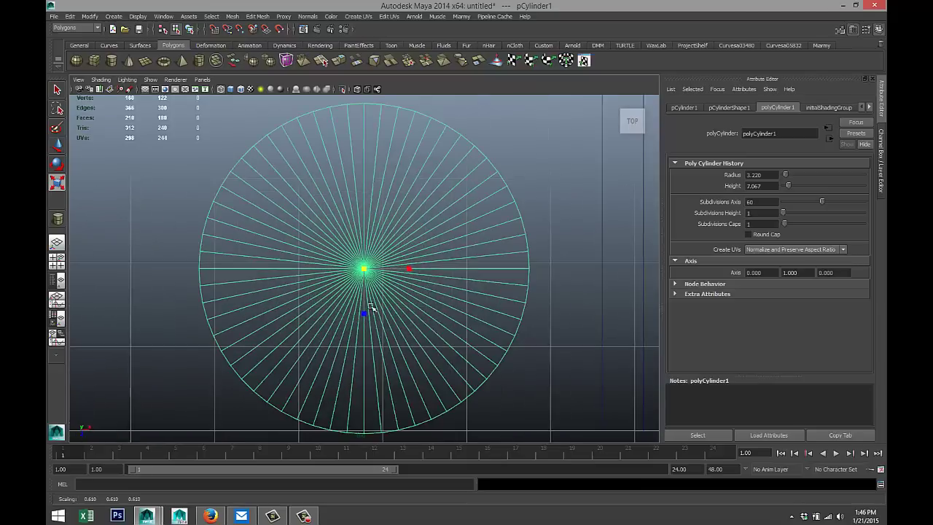
{"action": "scroll", "coordinate": [457, 288], "scroll_direction": "down", "scroll_amount": 5}
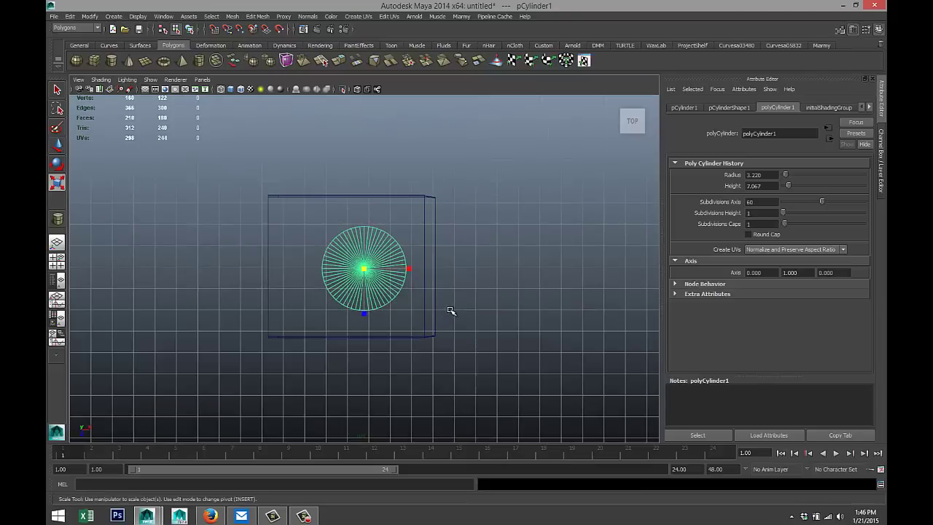
{"action": "key", "text": "w"}
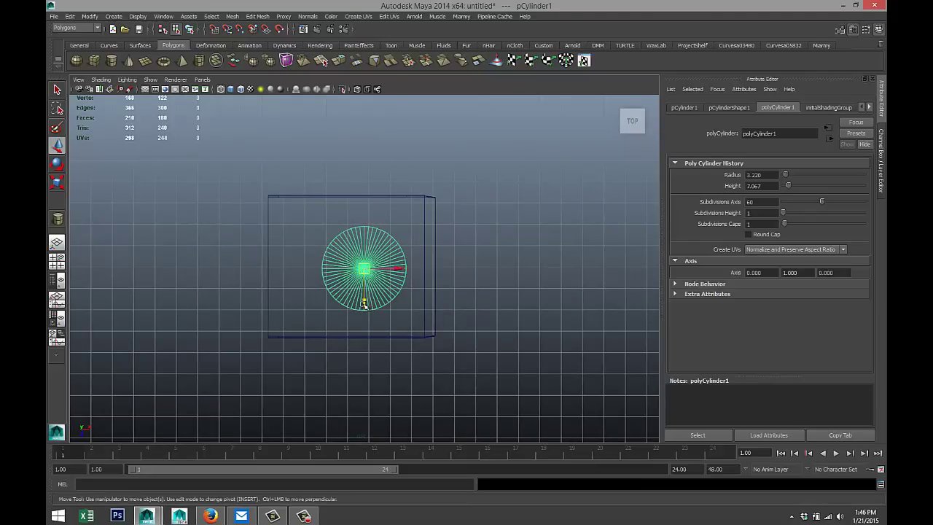
{"action": "left_click_drag", "start_coordinate": [364, 298], "coordinate": [364, 304]}
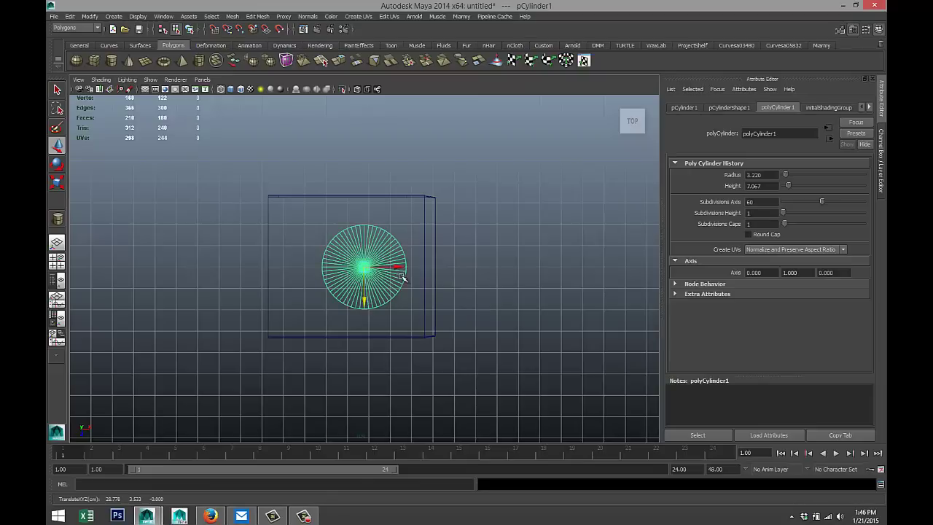
In the perspective view, subtract the cylinder from the flanged plate with a Boolean Difference to cut a round hole
{"action": "left_click", "coordinate": [57, 260]}
{"action": "key", "text": "space"}
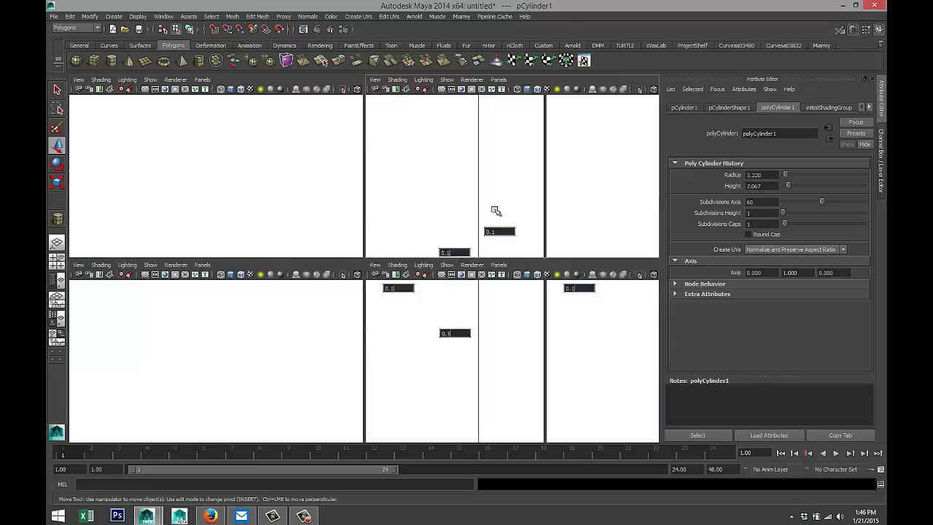
{"action": "left_click_drag", "start_coordinate": [422, 277], "coordinate": [427, 308], "text": "alt"}
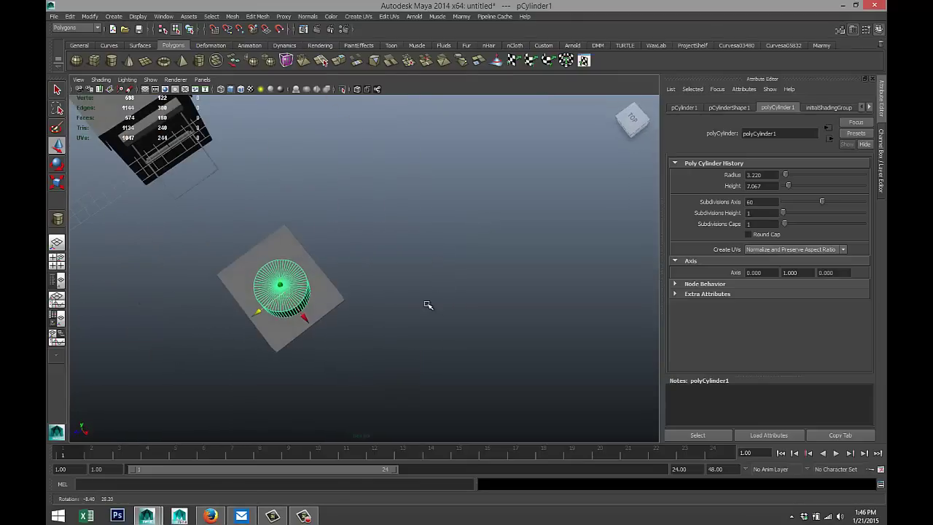
{"action": "left_click", "coordinate": [282, 235], "text": "shift"}
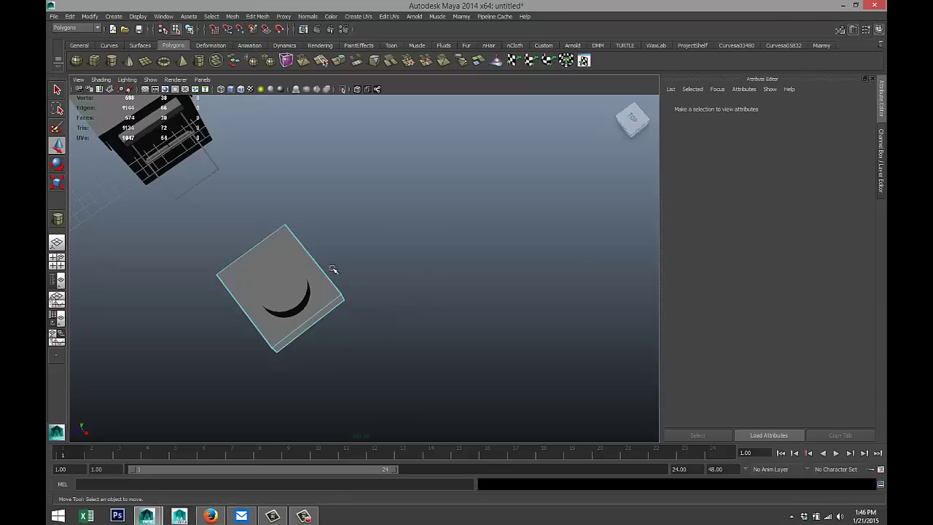
{"action": "right_click", "coordinate": [304, 254]}
{"action": "left_click", "coordinate": [311, 252]}
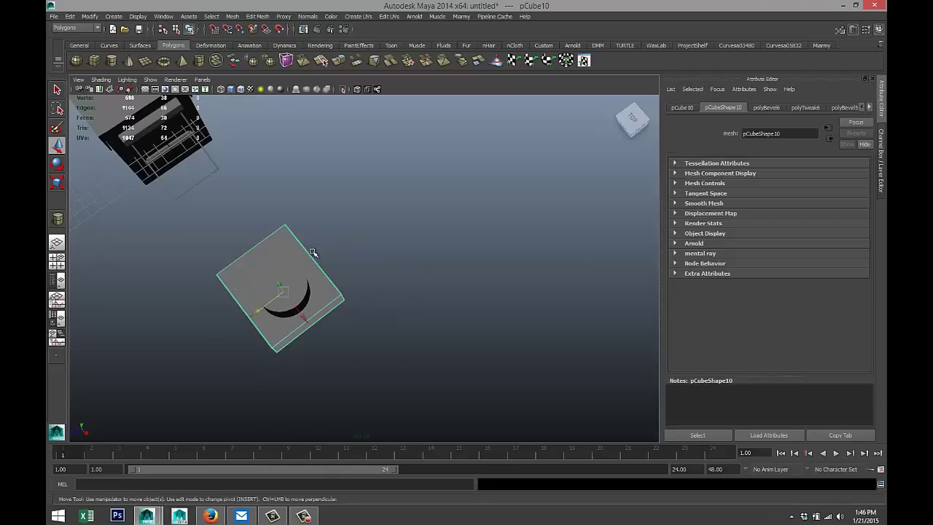
{"action": "left_click", "coordinate": [304, 291]}
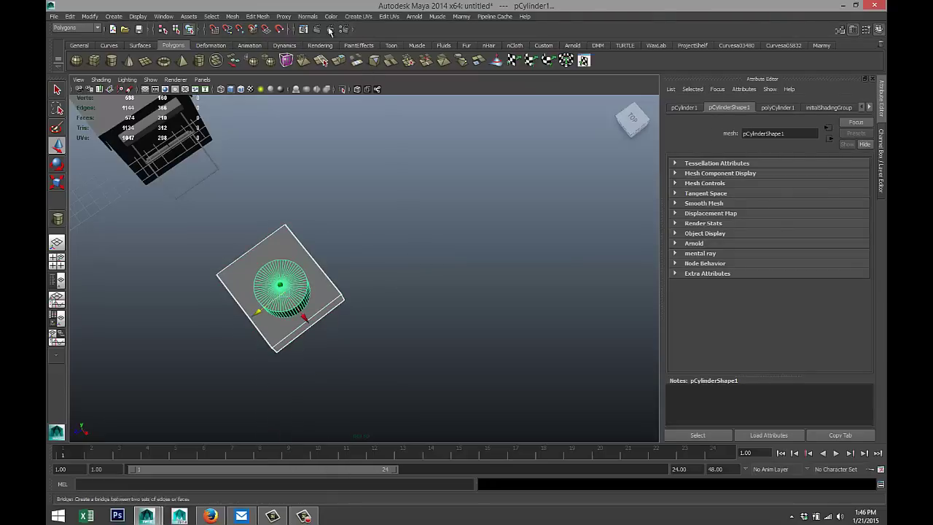
{"action": "left_click", "coordinate": [232, 17]}
{"action": "mouse_move", "coordinate": [278, 60]}
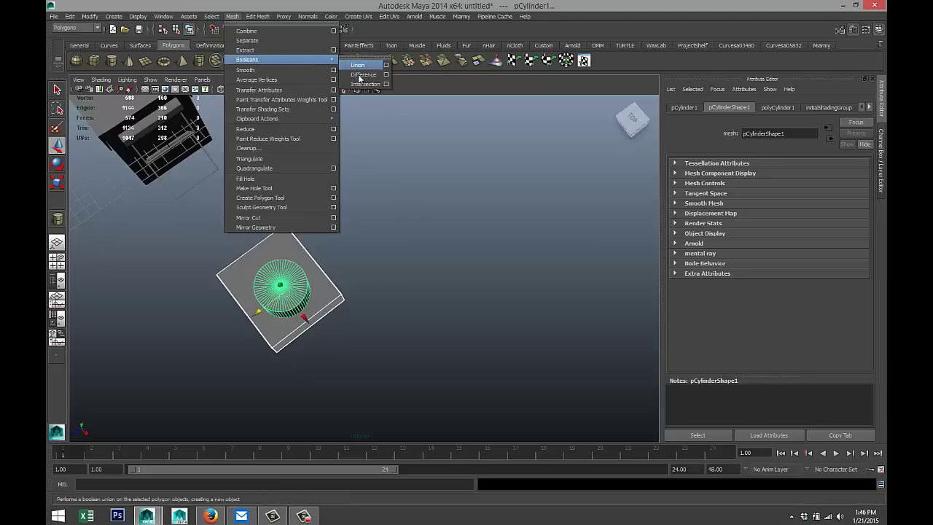
{"action": "left_click", "coordinate": [360, 75]}
{"action": "left_click_drag", "start_coordinate": [399, 198], "coordinate": [435, 230], "text": "alt"}
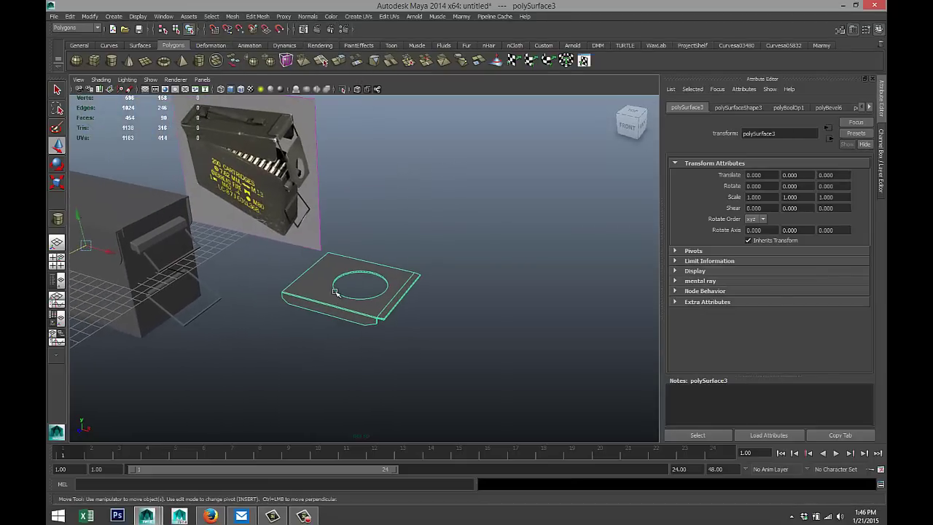
Center the holed plate's pivot and move the plate near the box end, to about translate X -13.70, Y -1.87
{"action": "right_click_drag", "start_coordinate": [313, 295], "coordinate": [364, 278]}
{"action": "left_click", "coordinate": [90, 16]}
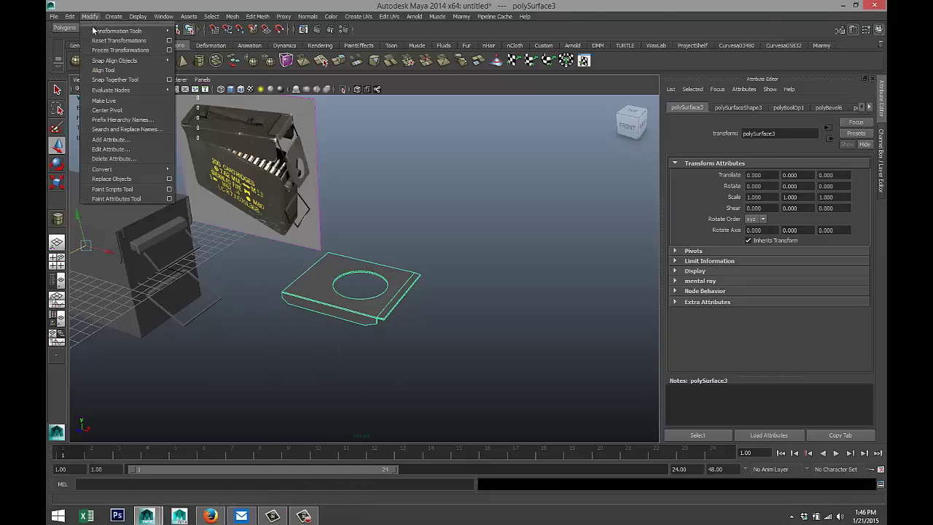
{"action": "left_click", "coordinate": [137, 102]}
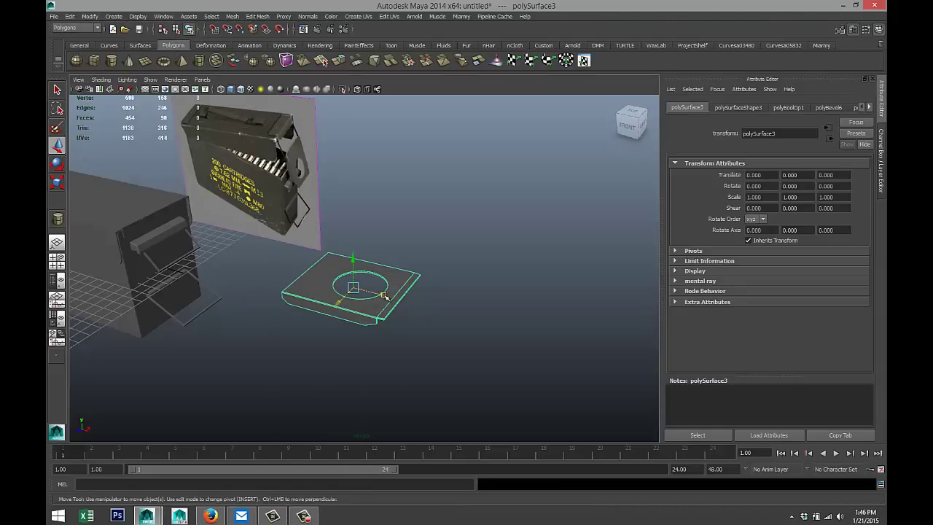
{"action": "middle_click_drag", "start_coordinate": [375, 298], "coordinate": [225, 274]}
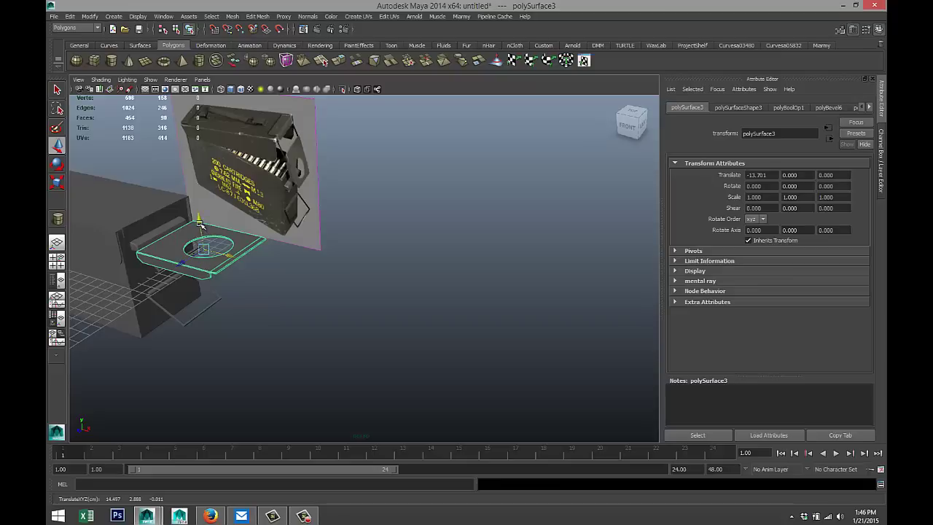
{"action": "left_click_drag", "start_coordinate": [200, 220], "coordinate": [208, 244]}
In the front view, shift the holed plate clear of the reference image, to about translate X -12.92, Y -1.74
{"action": "left_click", "coordinate": [57, 261]}
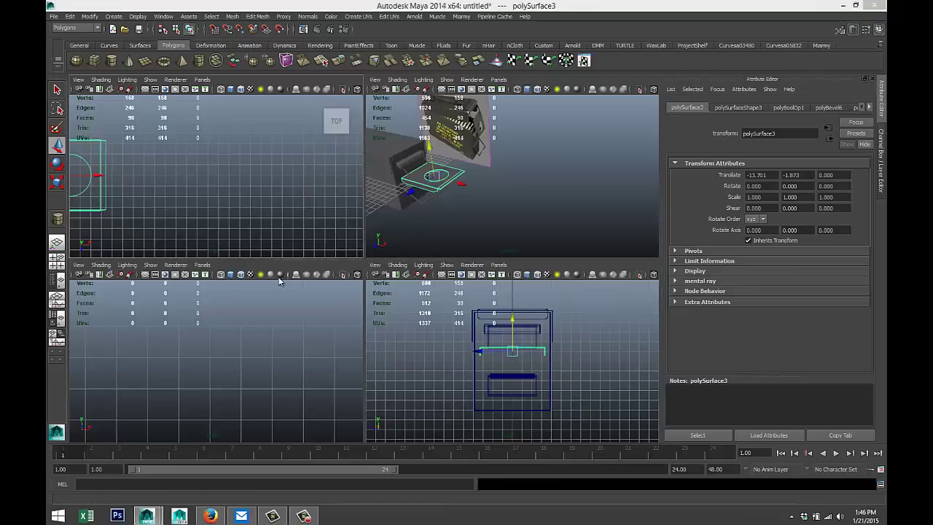
{"action": "key", "text": "space"}
{"action": "scroll", "coordinate": [248, 301], "scroll_direction": "down", "scroll_amount": 1}
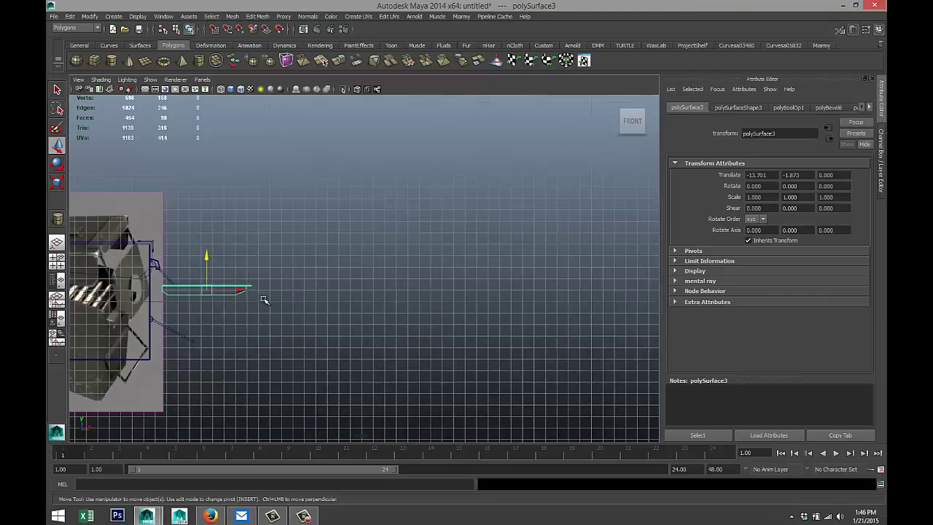
{"action": "left_click_drag", "start_coordinate": [239, 289], "coordinate": [249, 290]}
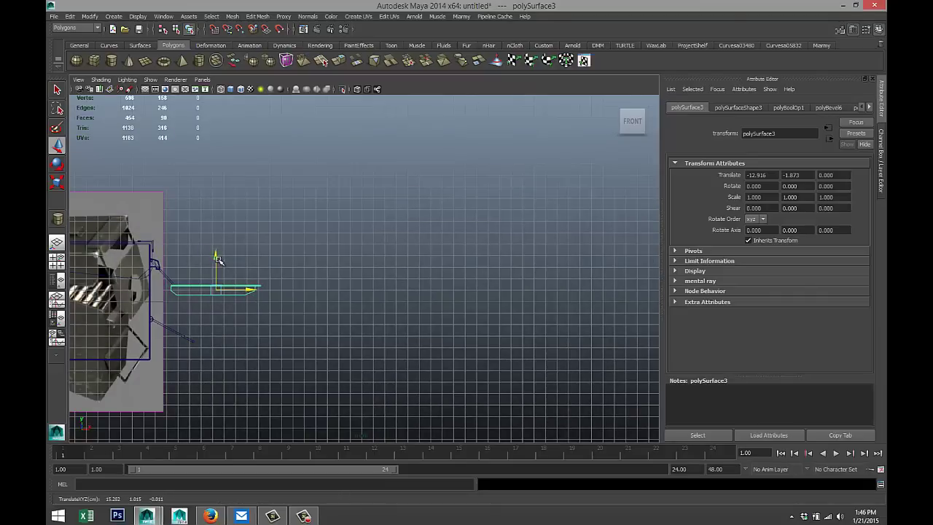
{"action": "left_click_drag", "start_coordinate": [216, 255], "coordinate": [216, 252]}
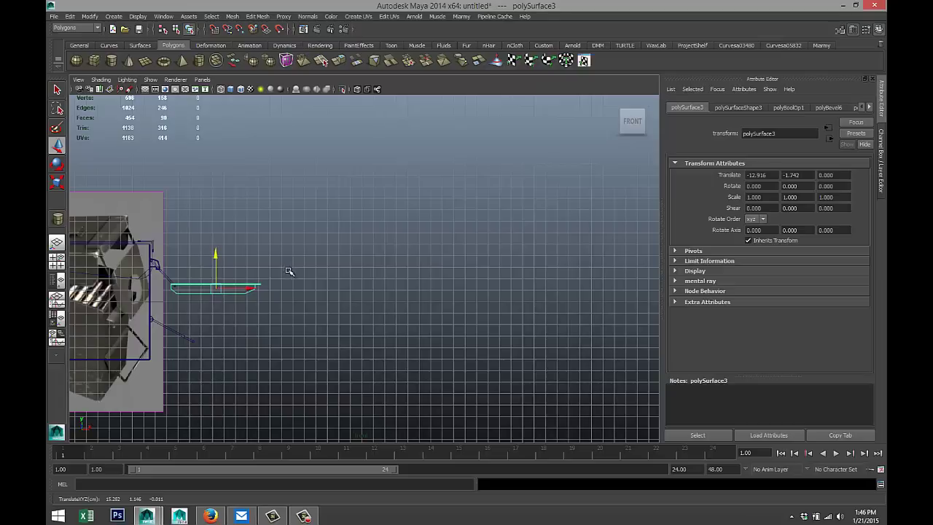
{"action": "middle_click_drag", "start_coordinate": [284, 277], "coordinate": [371, 304], "text": "alt"}
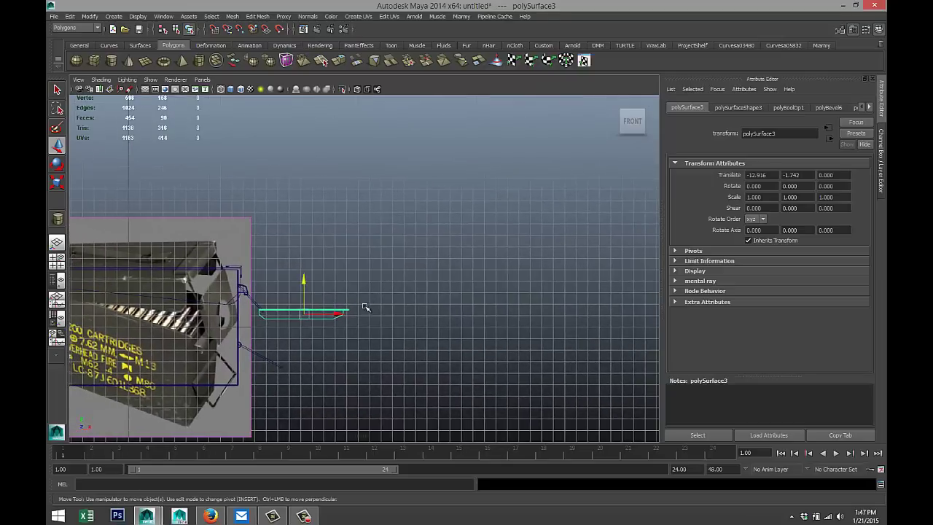
{"action": "left_click", "coordinate": [361, 311], "text": "alt"}
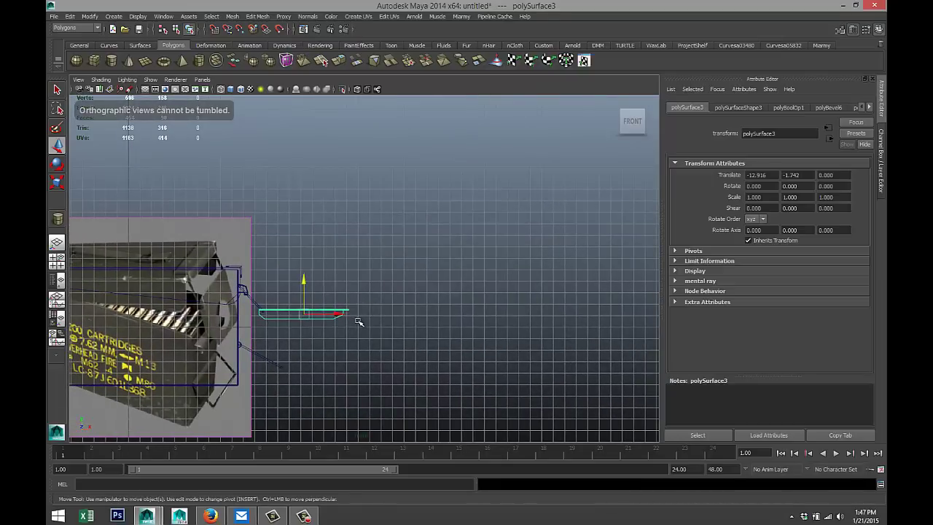
Scale the holed plate uniformly to about 0.645 and move it toward the box, to about translate X -14.14, Y -1.66
{"action": "key", "text": "r"}
{"action": "left_click_drag", "start_coordinate": [304, 314], "coordinate": [324, 316]}
{"action": "key", "text": "w"}
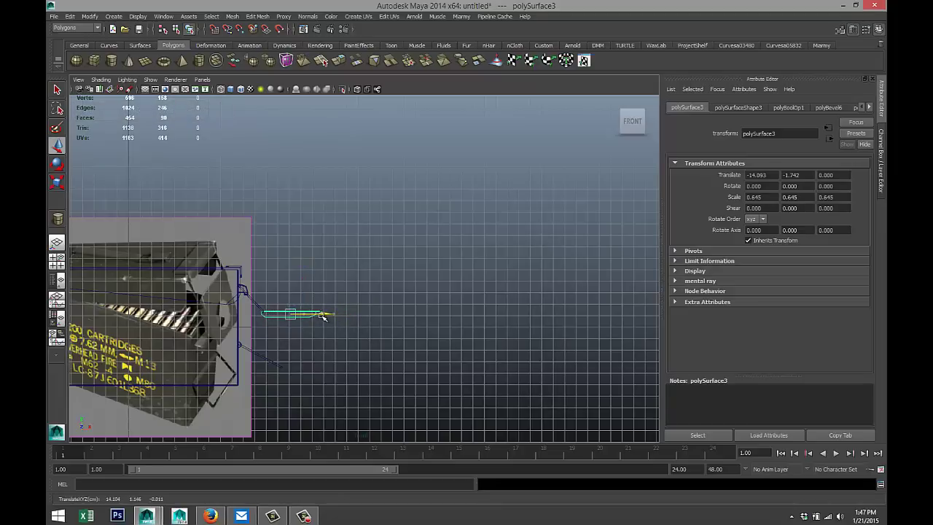
{"action": "left_click_drag", "start_coordinate": [291, 282], "coordinate": [291, 286]}
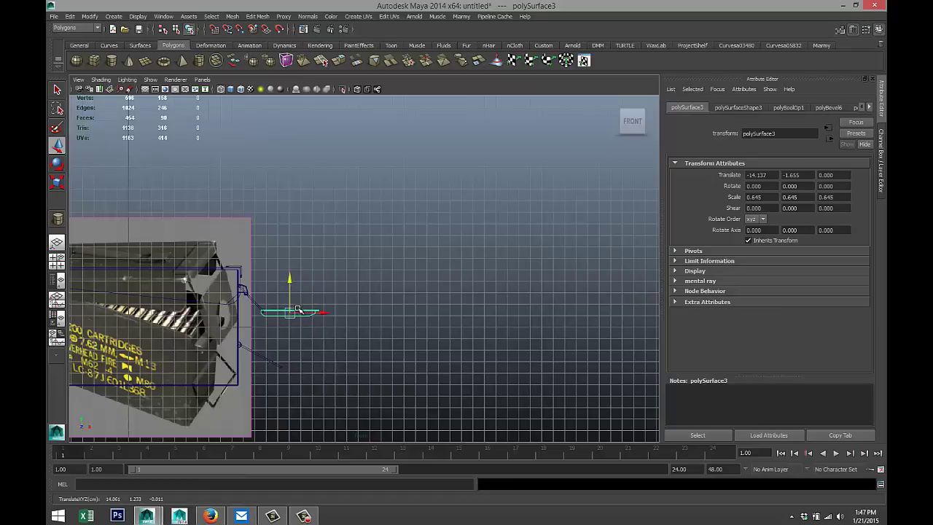
Move the holed plate's pivot to its hinge end by the link and rotate the plate to about -60.9 in Z
{"action": "key", "text": "f"}
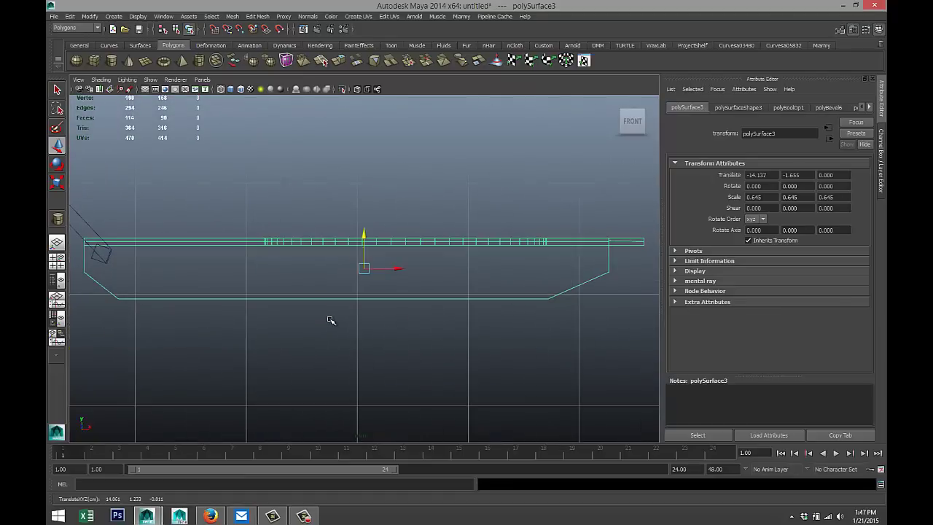
{"action": "scroll", "coordinate": [330, 320], "scroll_direction": "down", "scroll_amount": 4}
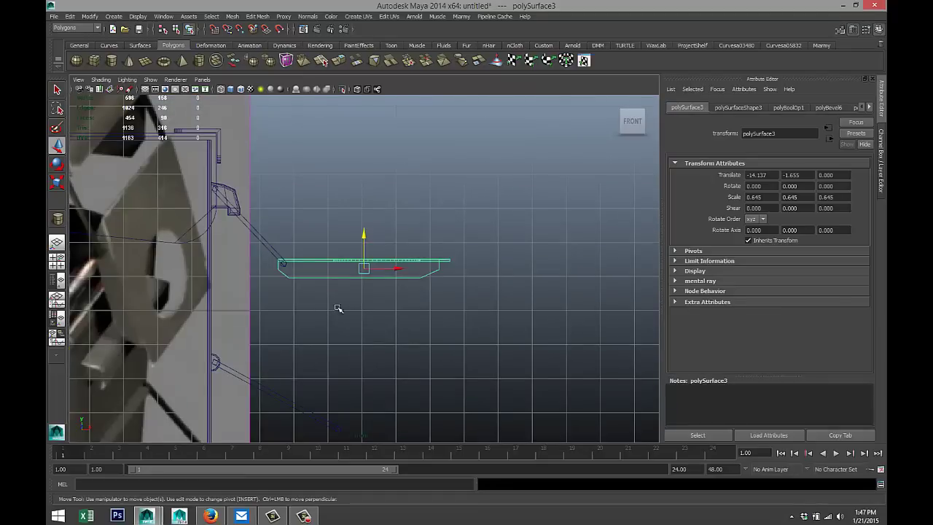
{"action": "key", "text": "Insert"}
{"action": "left_click_drag", "start_coordinate": [376, 270], "coordinate": [307, 272]}
{"action": "left_click", "coordinate": [283, 244]}
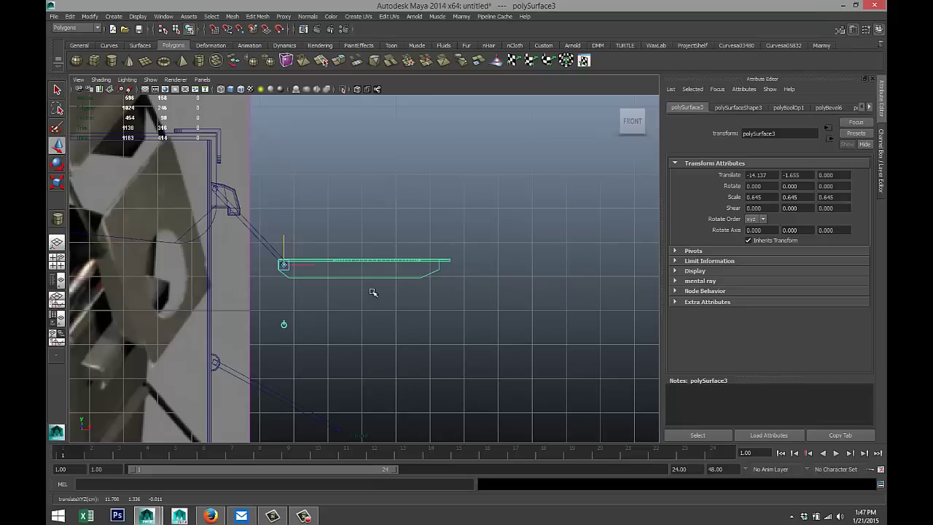
{"action": "key", "text": "e"}
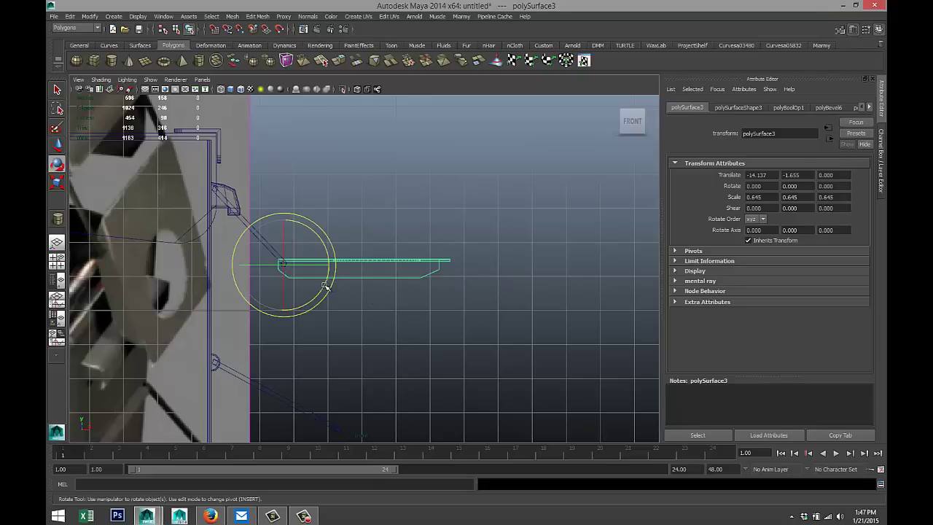
{"action": "left_click_drag", "start_coordinate": [323, 282], "coordinate": [287, 309]}
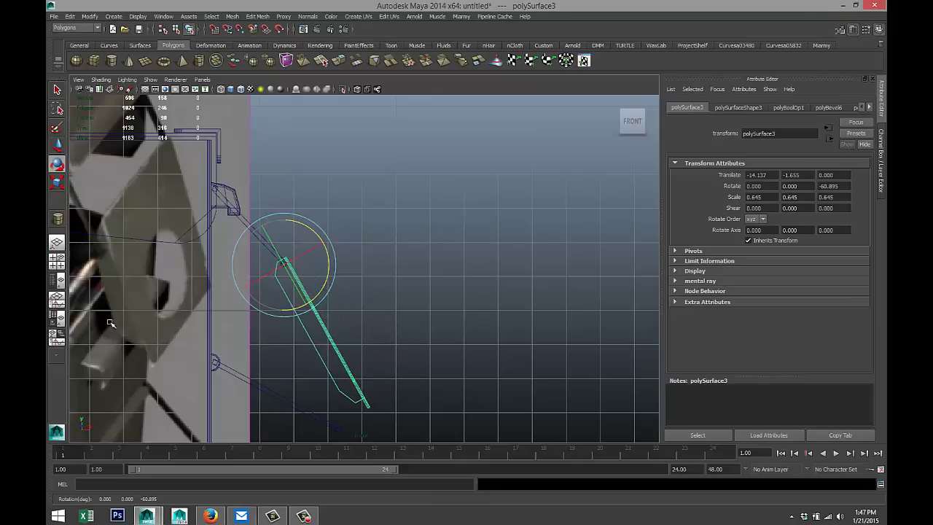
Examine the rotated plate on the box end in perspective and compare it with the latch hardware in the reference image
{"action": "left_click", "coordinate": [57, 260]}
{"action": "key", "text": "space"}
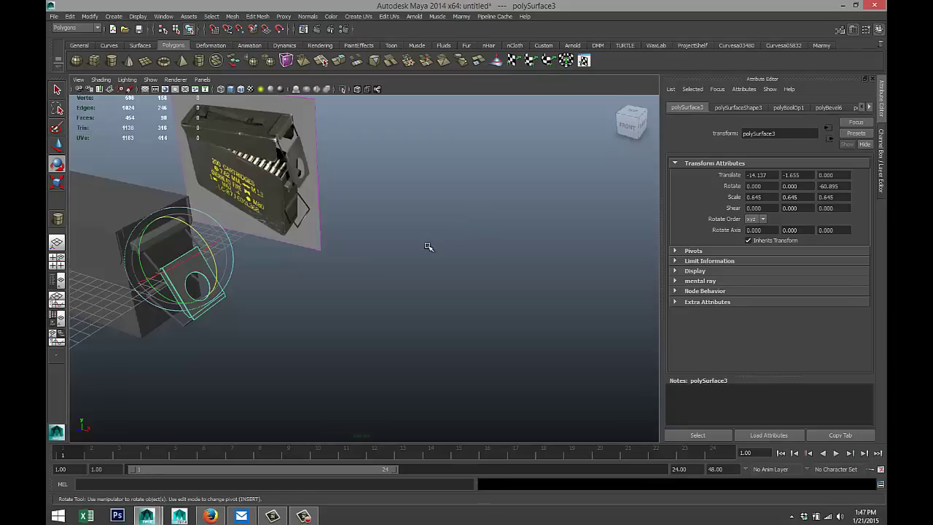
{"action": "left_click_drag", "start_coordinate": [423, 256], "coordinate": [465, 289], "text": "alt"}
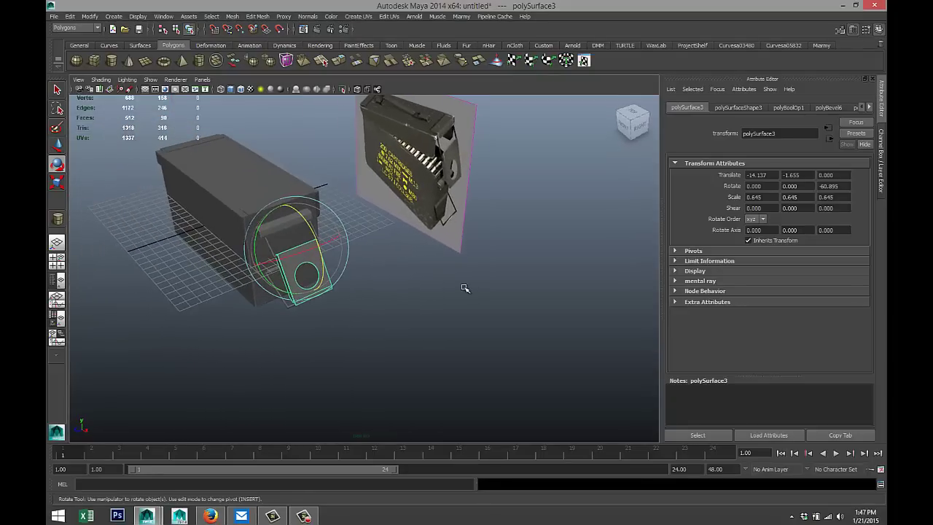
{"action": "left_click", "coordinate": [465, 288]}
{"action": "scroll", "coordinate": [439, 287], "scroll_direction": "down", "scroll_amount": 3}
{"action": "scroll", "coordinate": [438, 287], "scroll_direction": "up", "scroll_amount": 5}
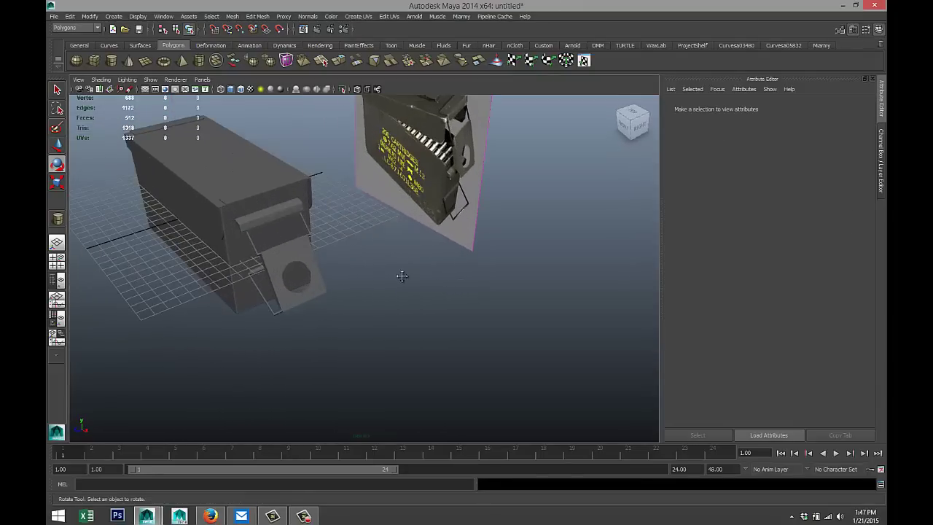
{"action": "left_click_drag", "start_coordinate": [402, 275], "coordinate": [545, 287], "text": "alt"}
{"action": "right_click_drag", "start_coordinate": [545, 287], "coordinate": [462, 329], "text": "alt"}
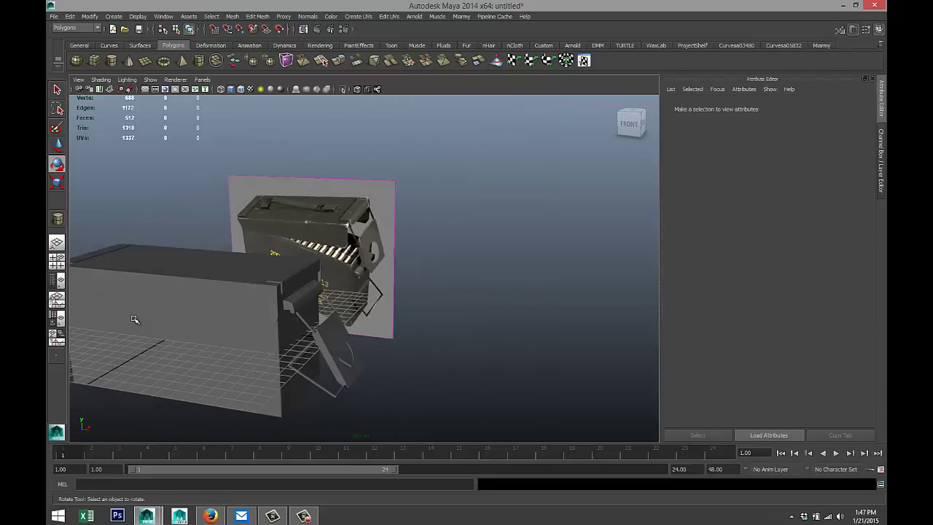
{"action": "middle_click_drag", "start_coordinate": [135, 320], "coordinate": [251, 319], "text": "alt"}
{"action": "right_click_drag", "start_coordinate": [299, 309], "coordinate": [400, 241], "text": "alt"}
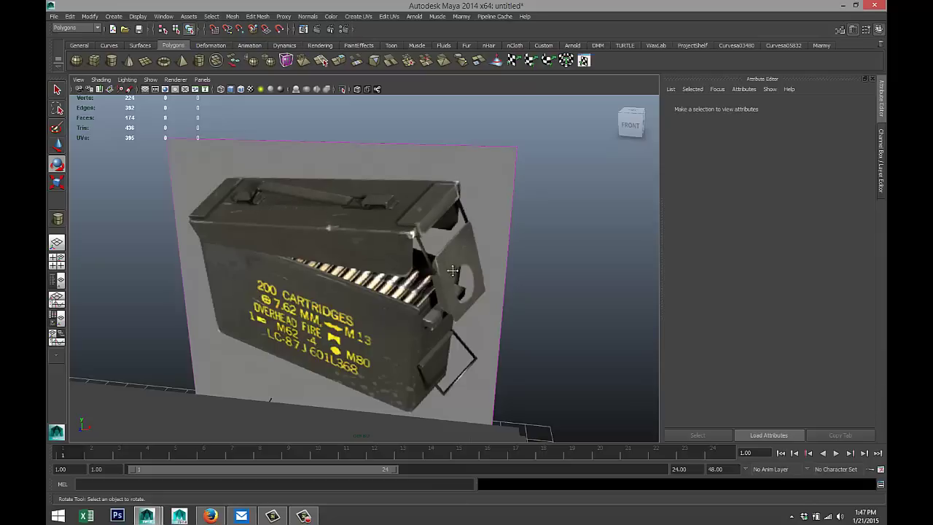
{"action": "scroll", "coordinate": [452, 271], "scroll_direction": "down", "scroll_amount": 6}
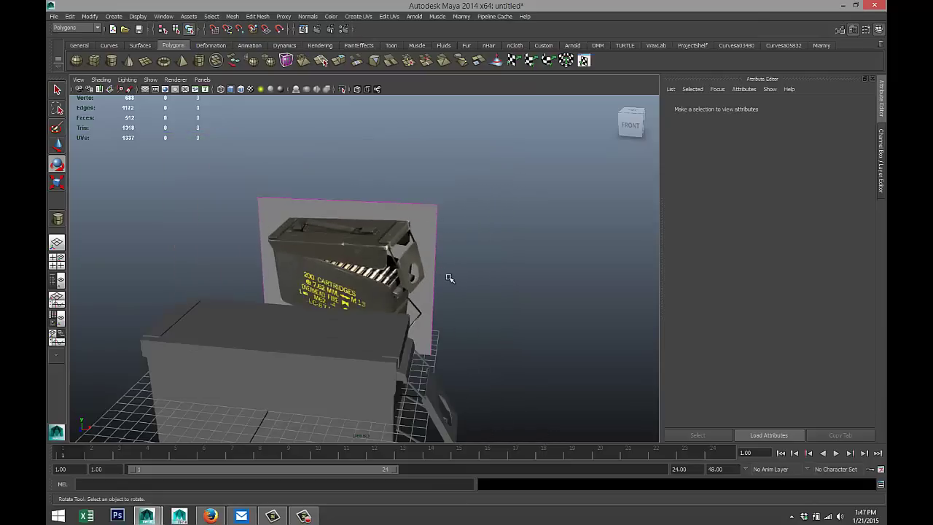
{"action": "scroll", "coordinate": [452, 284], "scroll_direction": "down", "scroll_amount": 3}
{"action": "left_click_drag", "start_coordinate": [462, 295], "coordinate": [289, 173], "text": "alt"}
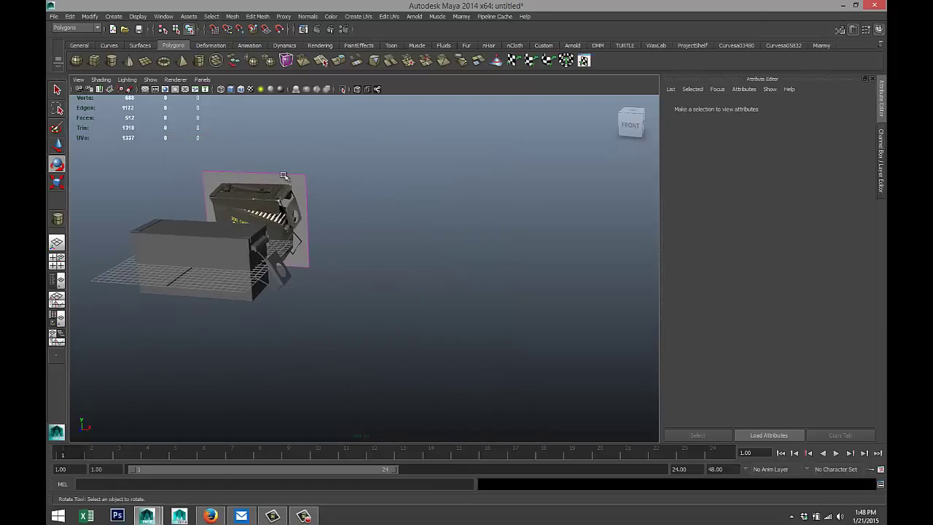
{"action": "left_click", "coordinate": [94, 60]}
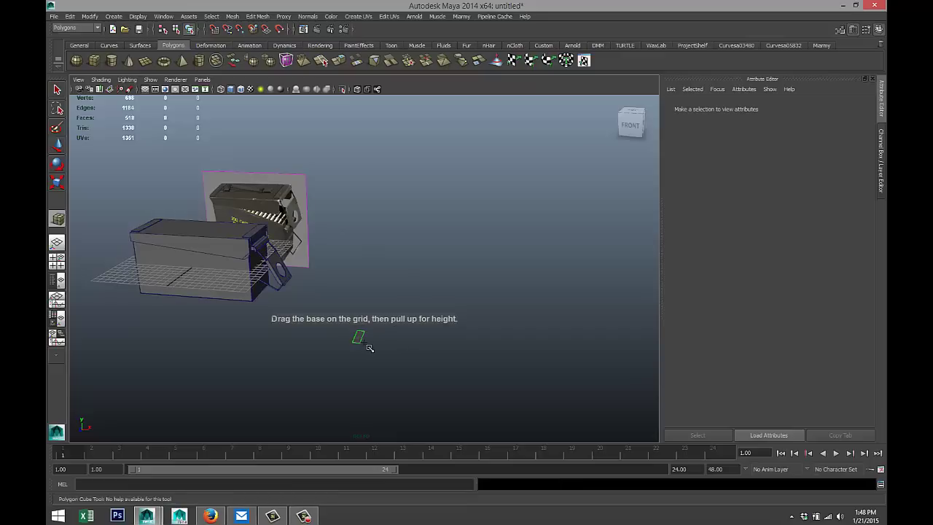
{"action": "left_click_drag", "start_coordinate": [369, 348], "coordinate": [434, 343]}
{"action": "key", "text": "e"}
{"action": "left_click_drag", "start_coordinate": [433, 381], "coordinate": [410, 335], "text": "alt"}
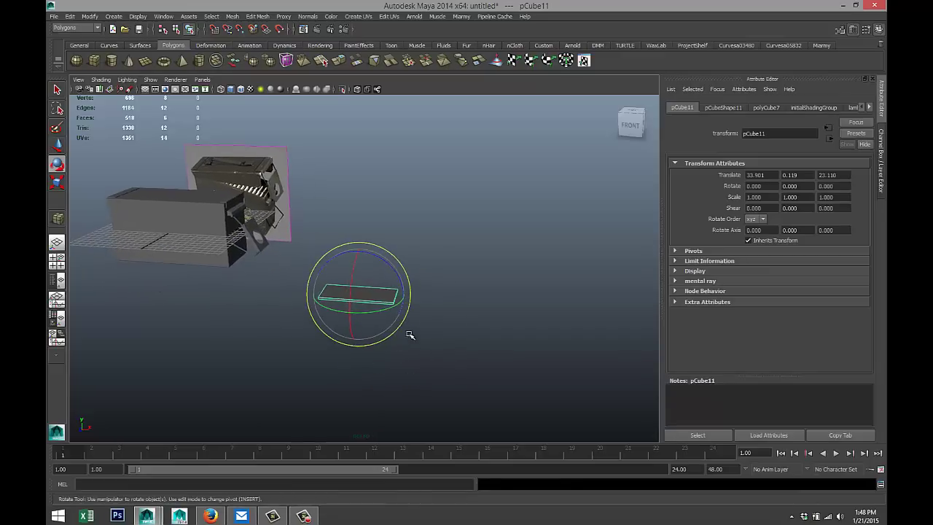
{"action": "left_click", "coordinate": [258, 16]}
{"action": "left_click", "coordinate": [282, 24]}
{"action": "left_click", "coordinate": [281, 20]}
{"action": "left_click_drag", "start_coordinate": [430, 232], "coordinate": [477, 298], "text": "alt"}
{"action": "left_click", "coordinate": [488, 305]}
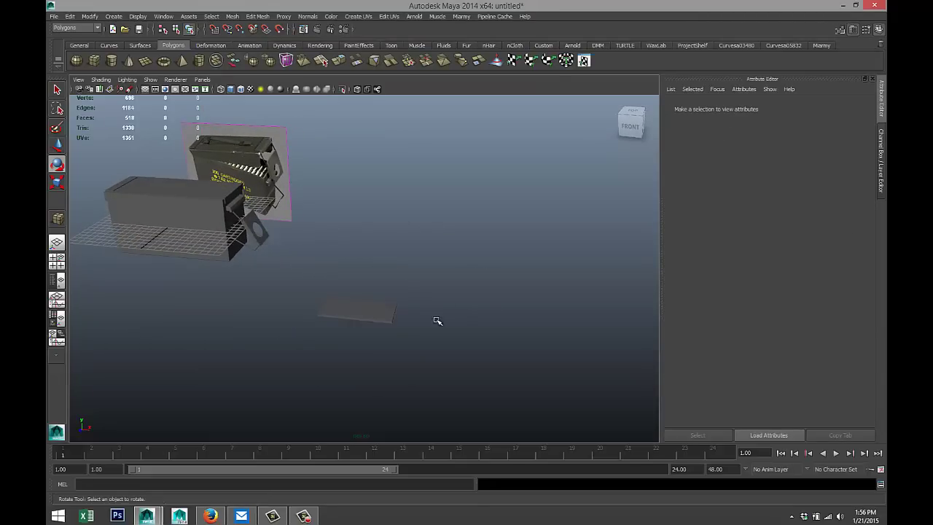
{"action": "left_click_drag", "start_coordinate": [300, 281], "coordinate": [464, 356]}
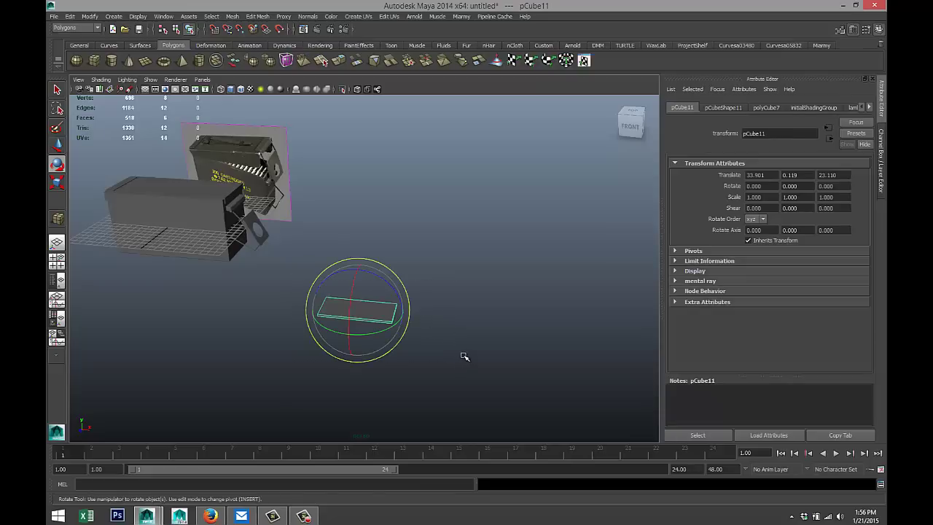
{"action": "key", "text": "Delete"}
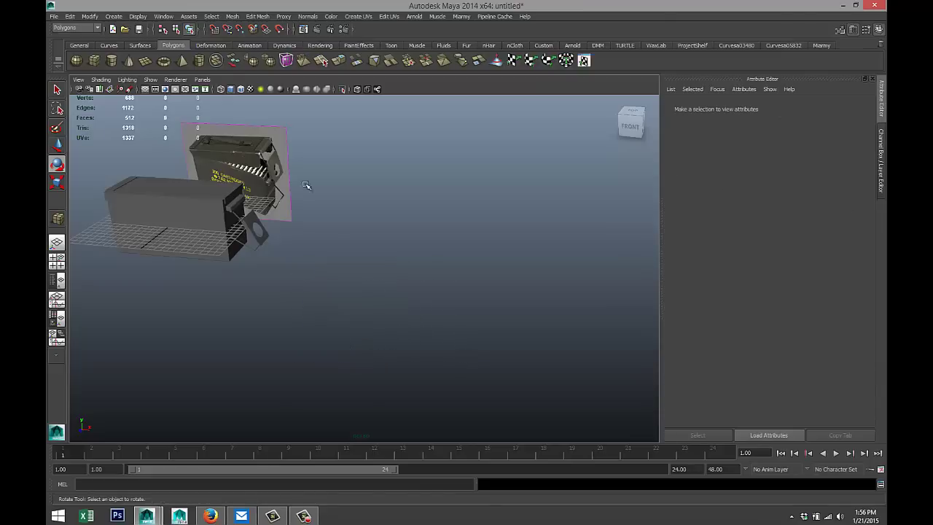
Create a polygon plane about 12.8 by 5.0 units in front of the box and set its width subdivisions to 6
{"action": "left_click", "coordinate": [145, 61]}
{"action": "left_click_drag", "start_coordinate": [343, 291], "coordinate": [436, 317]}
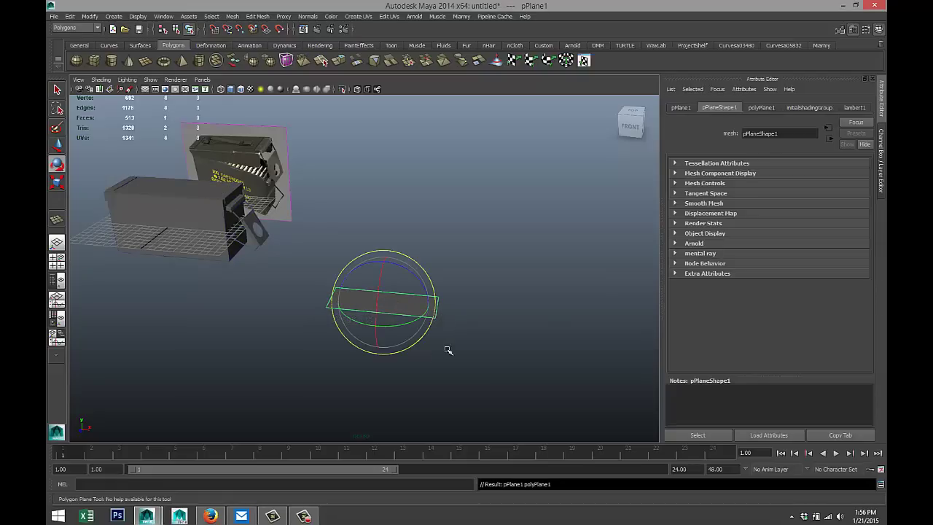
{"action": "left_click", "coordinate": [682, 108]}
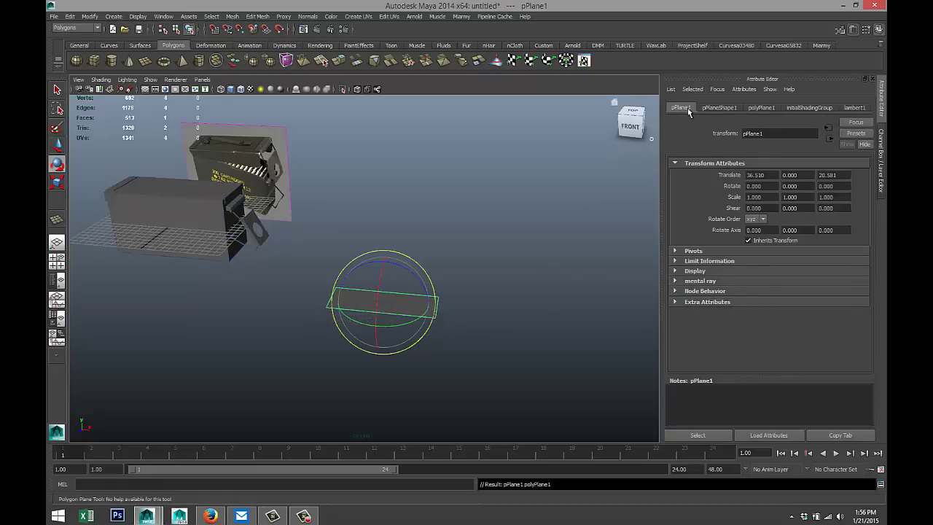
{"action": "left_click", "coordinate": [763, 108]}
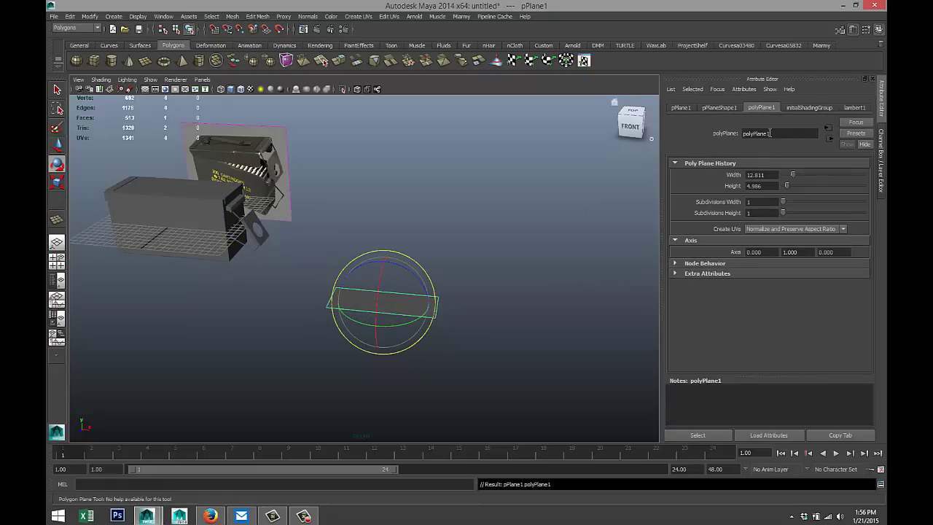
{"action": "left_click", "coordinate": [762, 202]}
{"action": "type", "text": "6"}
{"action": "left_click", "coordinate": [766, 212]}
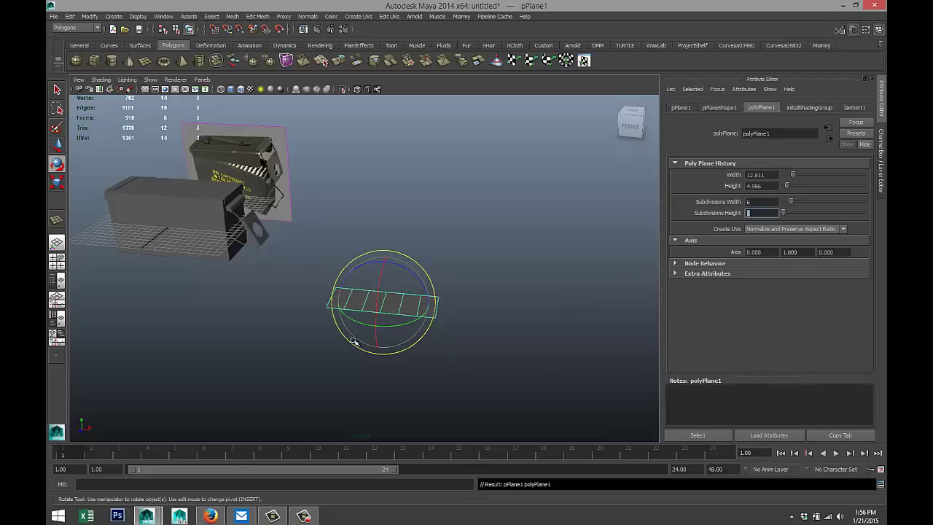
{"action": "left_click", "coordinate": [493, 325]}
{"action": "left_click_drag", "start_coordinate": [493, 325], "coordinate": [488, 332], "text": "alt"}
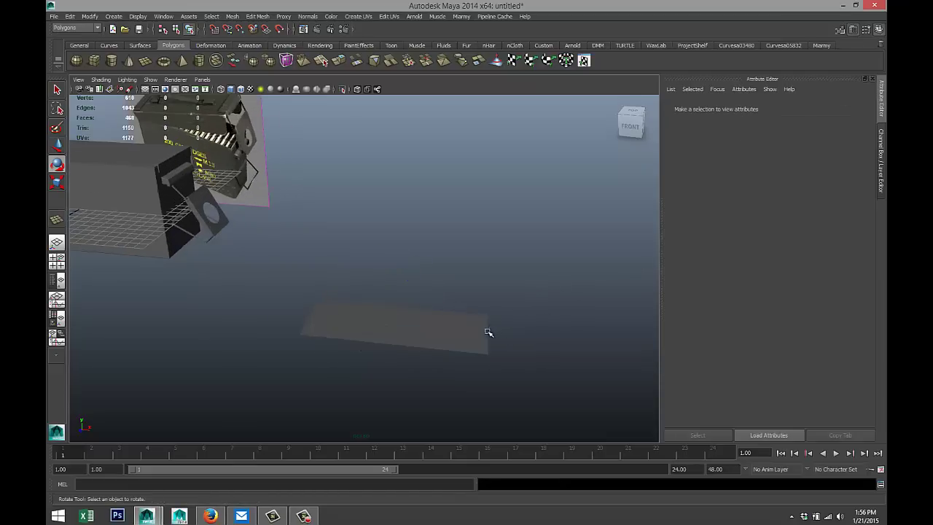
In the front view, raise the plane's three middle columns of vertices to about Y 2.0
{"action": "left_click", "coordinate": [429, 321]}
{"action": "left_click_drag", "start_coordinate": [541, 347], "coordinate": [495, 319], "text": "alt"}
{"action": "left_click", "coordinate": [62, 267]}
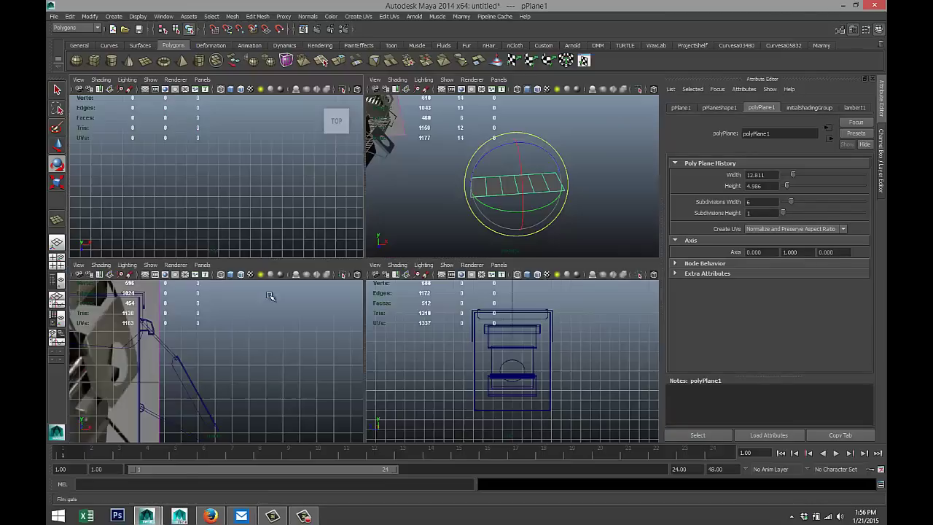
{"action": "key", "text": "space"}
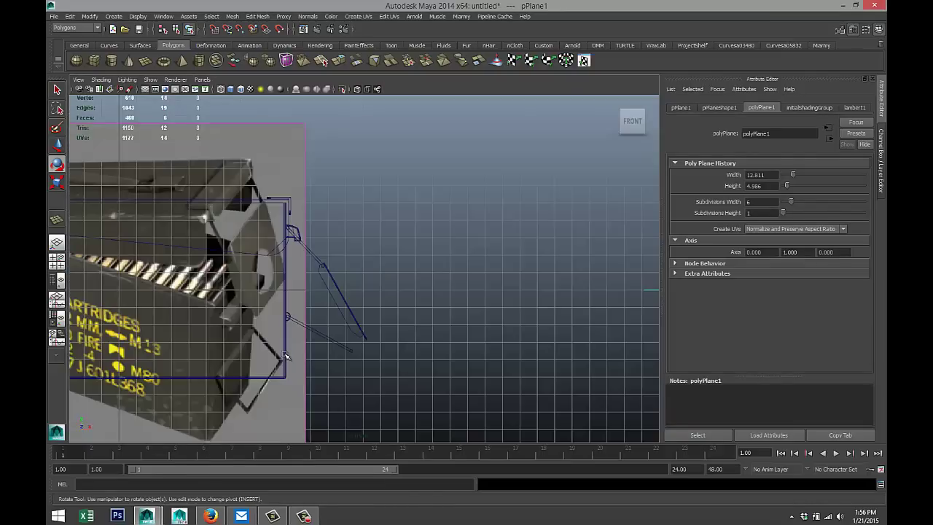
{"action": "left_click_drag", "start_coordinate": [288, 355], "coordinate": [301, 351]}
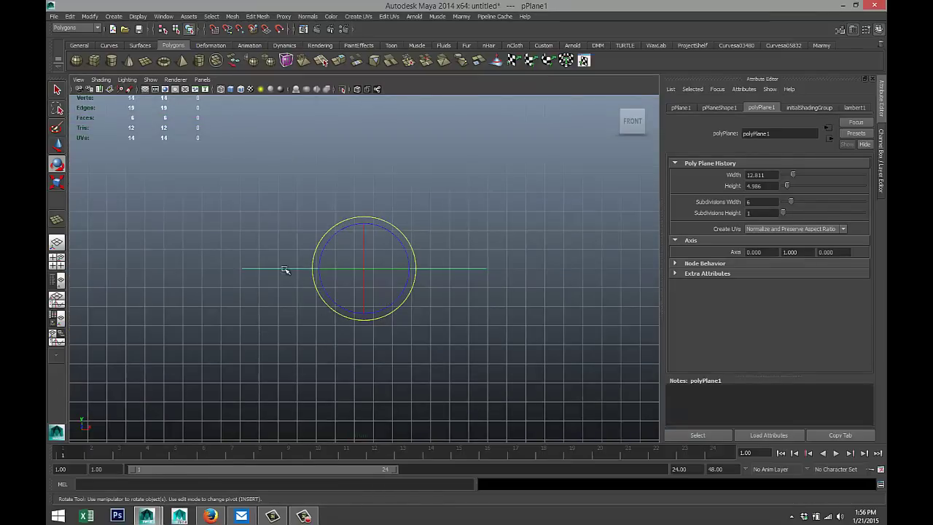
{"action": "right_click_drag", "start_coordinate": [284, 269], "coordinate": [253, 270]}
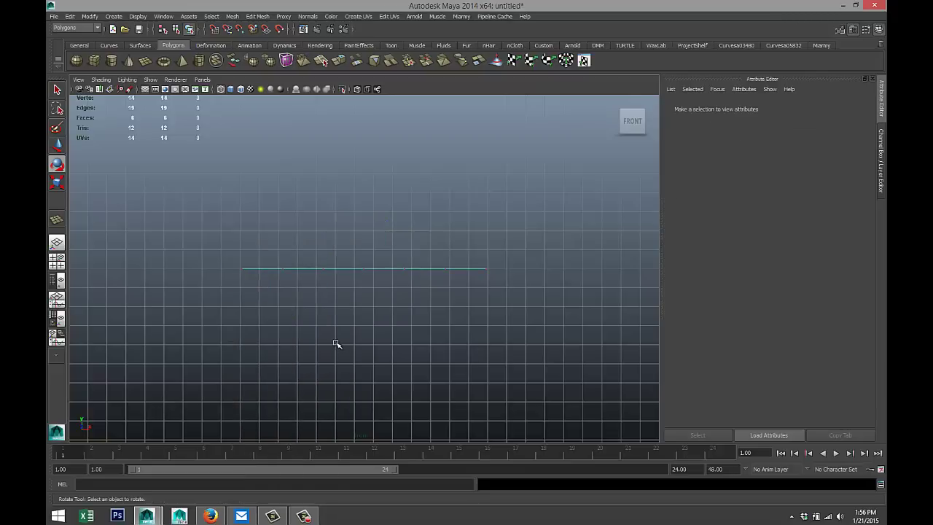
{"action": "left_click_drag", "start_coordinate": [313, 283], "coordinate": [424, 307]}
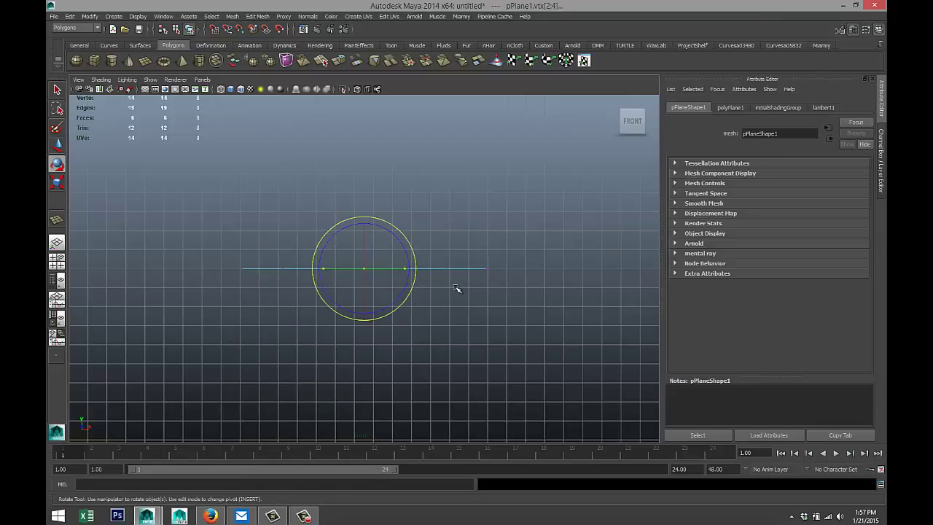
{"action": "key", "text": "w"}
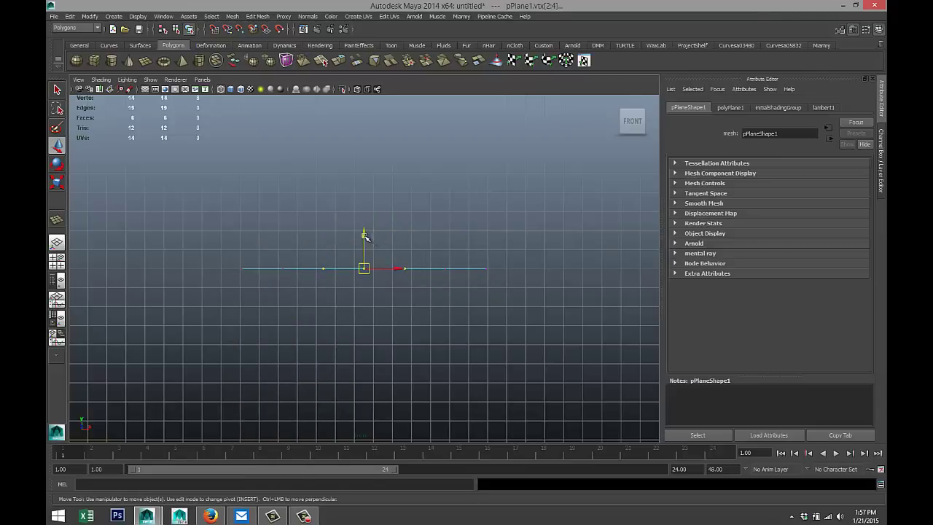
{"action": "left_click_drag", "start_coordinate": [364, 235], "coordinate": [365, 204]}
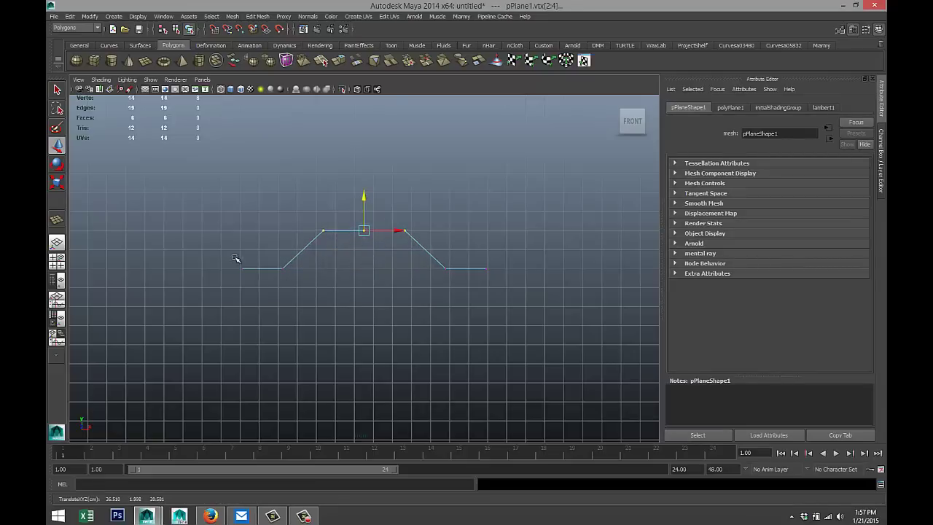
Scale the plane's outer vertices inward along X until the sloped sides of the raised section stand vertical
{"action": "left_click_drag", "start_coordinate": [234, 258], "coordinate": [520, 317]}
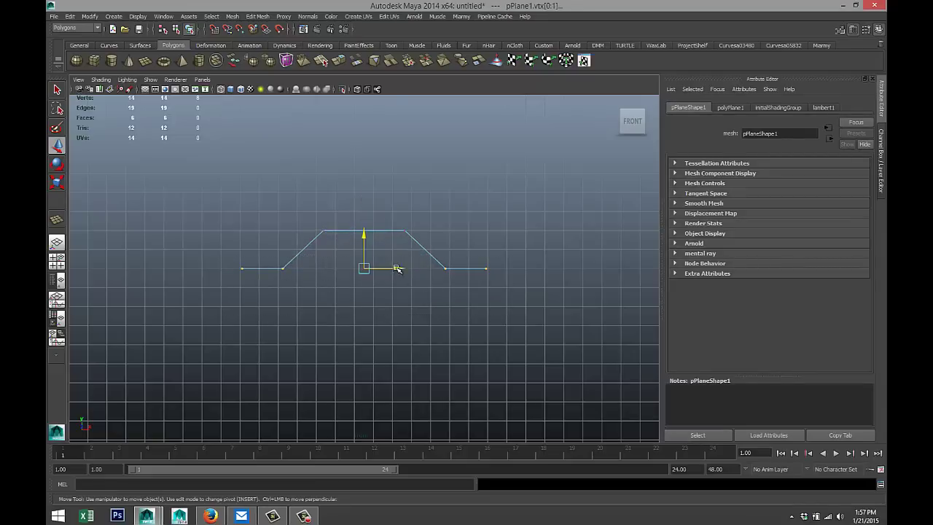
{"action": "left_click_drag", "start_coordinate": [397, 269], "coordinate": [399, 269]}
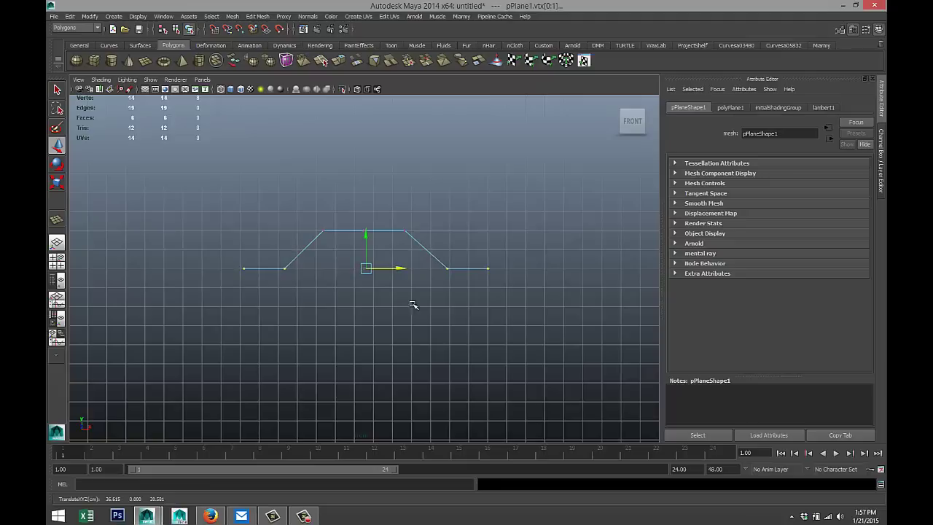
{"action": "key", "text": "ctrl+z"}
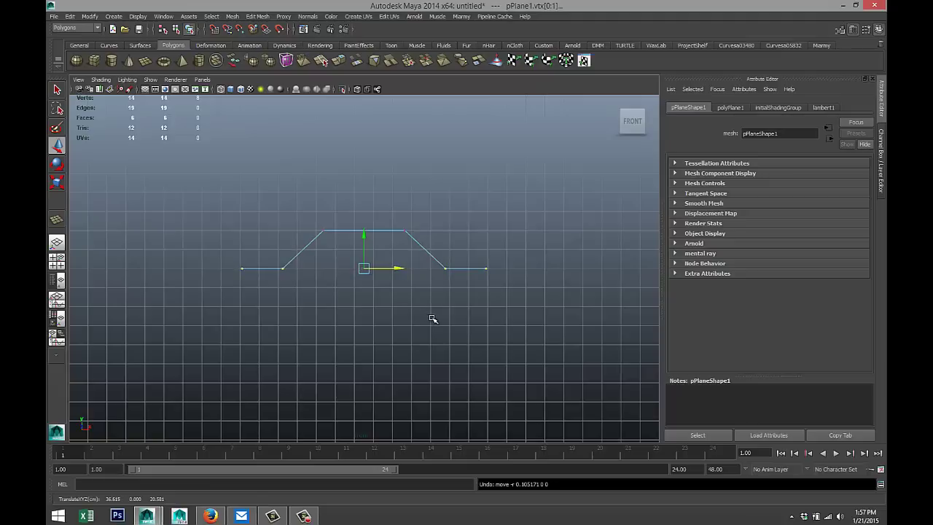
{"action": "key", "text": "r"}
{"action": "left_click_drag", "start_coordinate": [318, 267], "coordinate": [342, 269]}
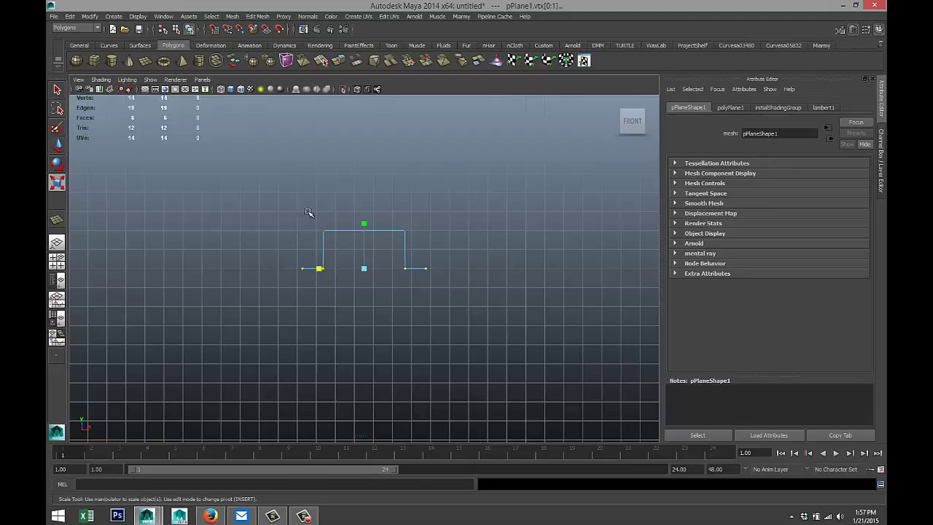
Lower the top vertices of the raised section to about Y 1.08
{"action": "left_click_drag", "start_coordinate": [308, 212], "coordinate": [448, 250]}
{"action": "key", "text": "w"}
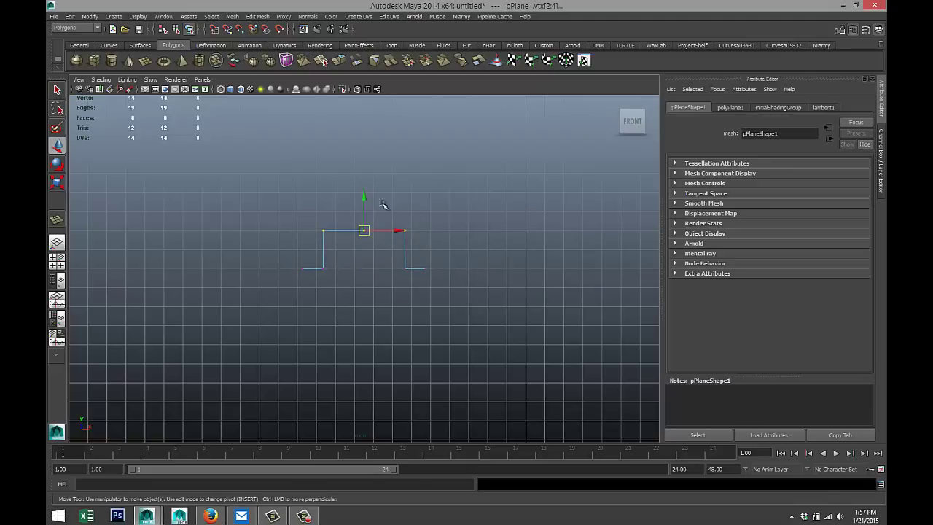
{"action": "left_click_drag", "start_coordinate": [365, 196], "coordinate": [371, 213]}
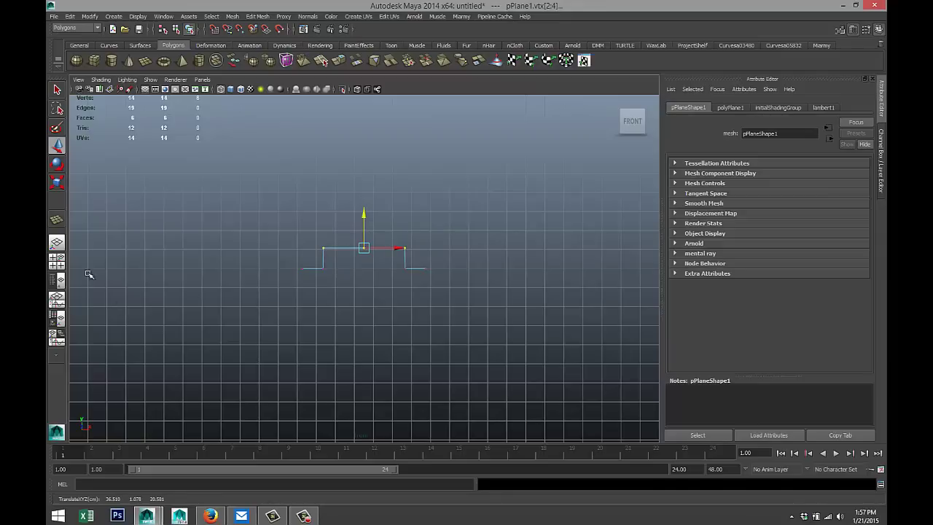
Extrude all faces of the bracket plane with a thickness of 0.1 to give it solid depth
{"action": "left_click", "coordinate": [57, 260]}
{"action": "key", "text": "space"}
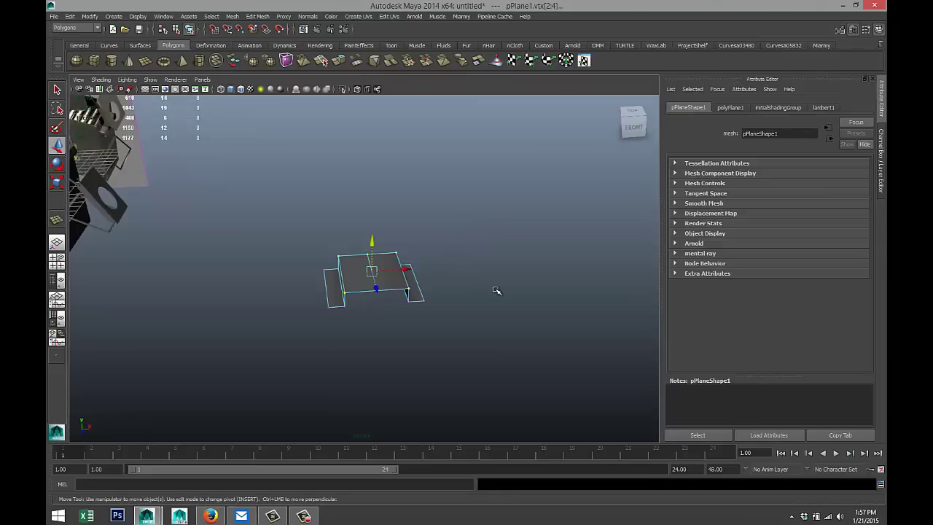
{"action": "left_click_drag", "start_coordinate": [496, 291], "coordinate": [301, 250], "text": "alt"}
{"action": "right_click_drag", "start_coordinate": [300, 251], "coordinate": [332, 237]}
{"action": "left_click", "coordinate": [292, 243]}
{"action": "left_click", "coordinate": [257, 16]}
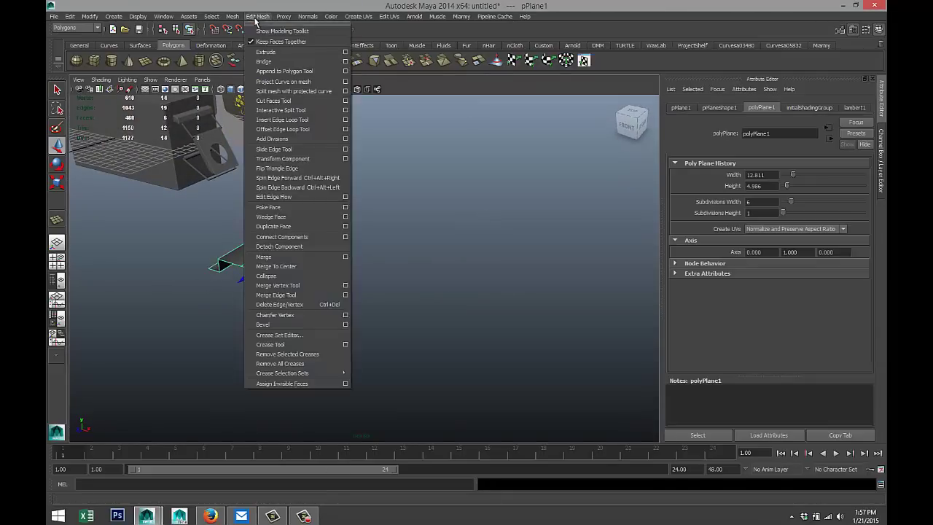
{"action": "left_click", "coordinate": [266, 52]}
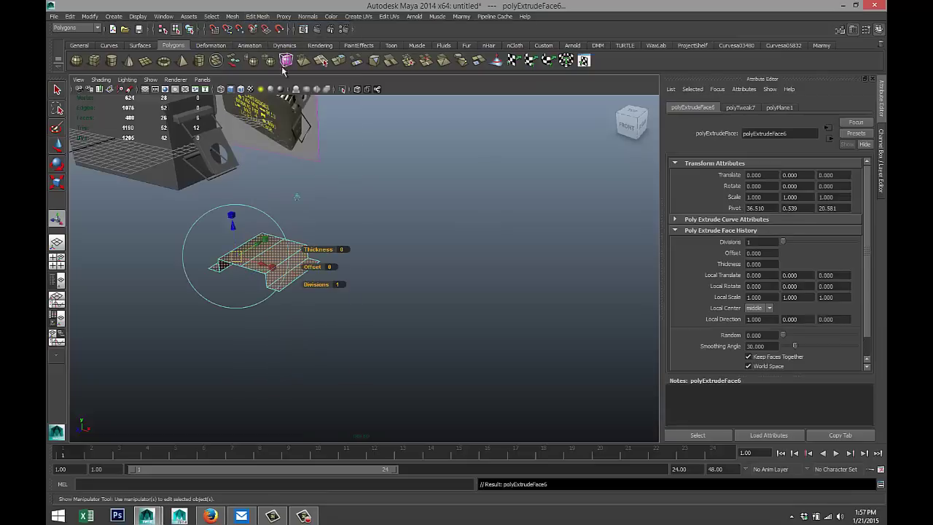
{"action": "left_click", "coordinate": [340, 249]}
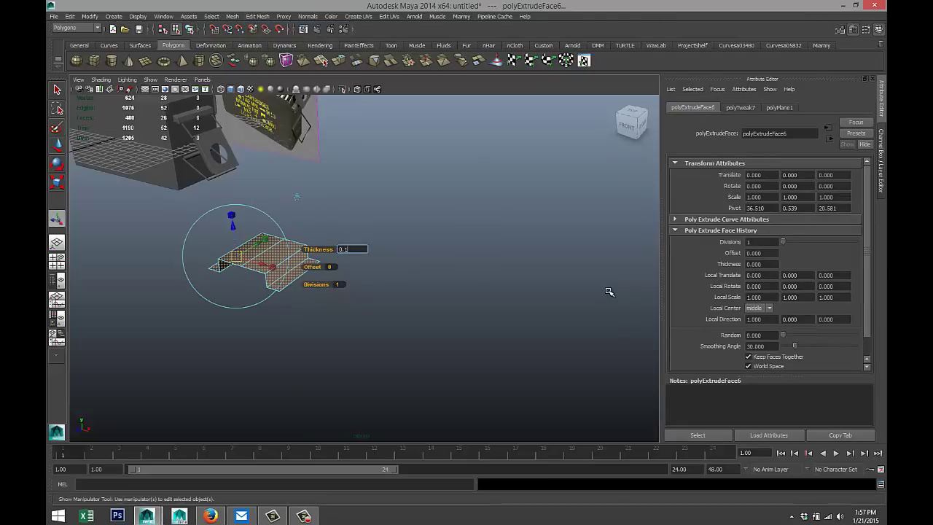
{"action": "key", "text": "Return"}
{"action": "left_click", "coordinate": [474, 287]}
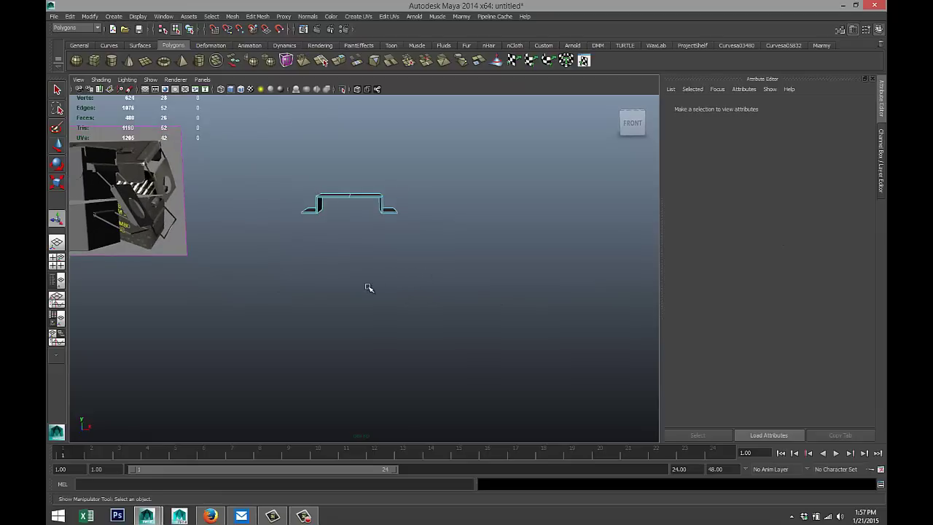
Move the whole bracket onto the ammunition box lid, to about X 3.9, Y 5.6, Z 1.15
{"action": "right_click_drag", "start_coordinate": [369, 288], "coordinate": [247, 303], "text": "alt"}
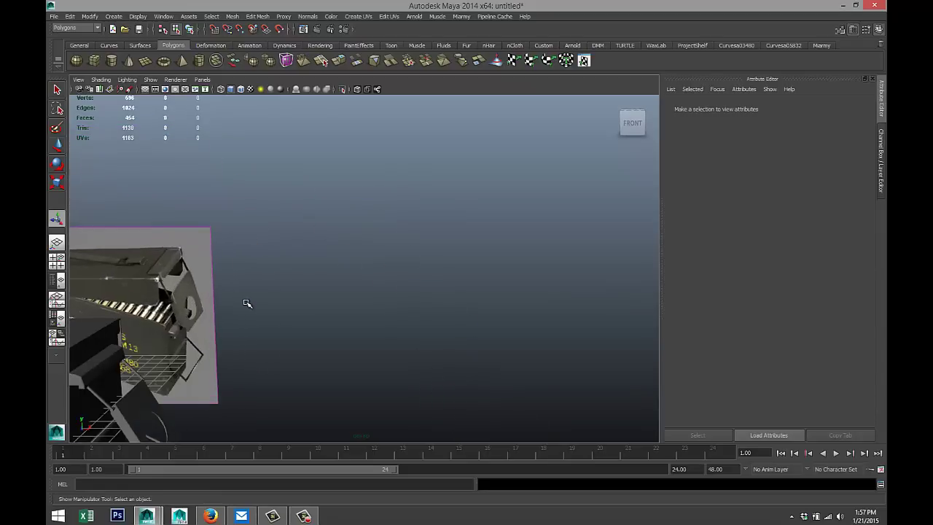
{"action": "scroll", "coordinate": [247, 302], "scroll_direction": "down", "scroll_amount": 5}
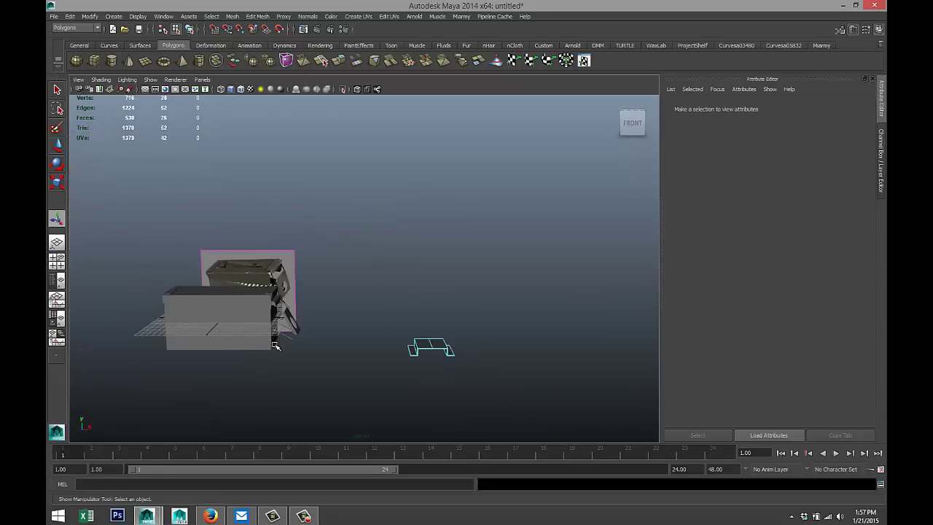
{"action": "left_click_drag", "start_coordinate": [272, 341], "coordinate": [281, 375], "text": "alt"}
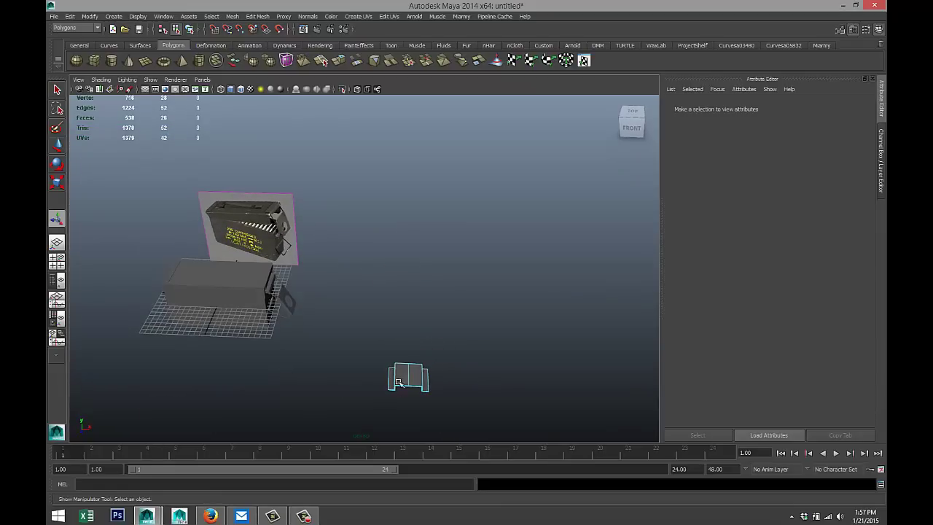
{"action": "right_click_drag", "start_coordinate": [405, 378], "coordinate": [447, 285]}
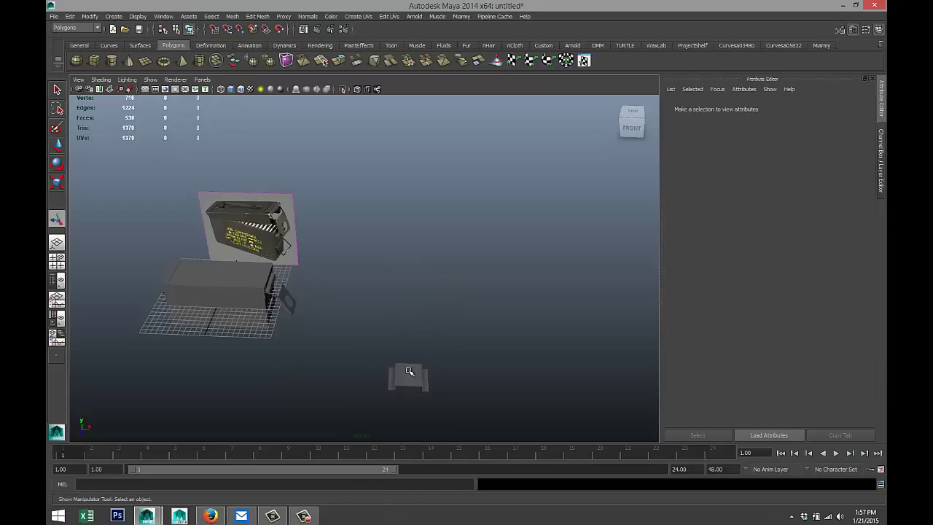
{"action": "key", "text": "w"}
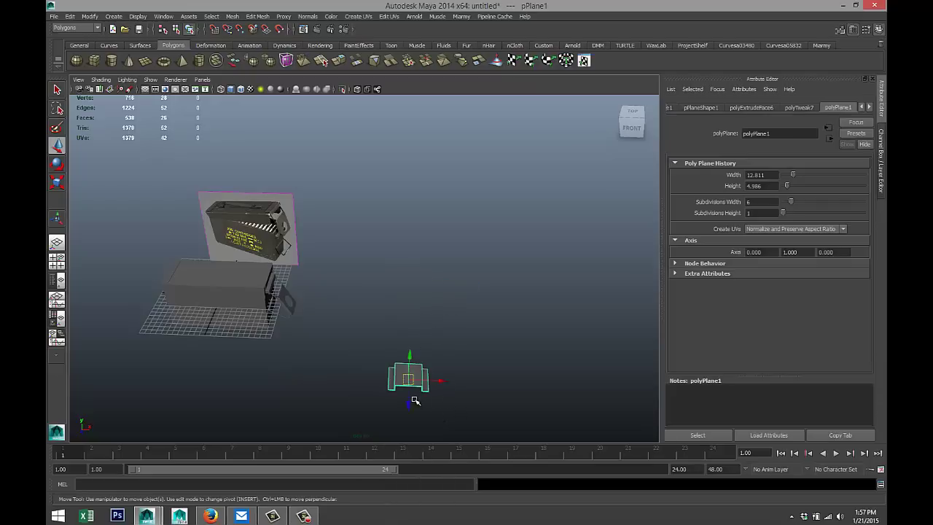
{"action": "left_click_drag", "start_coordinate": [409, 400], "coordinate": [237, 317]}
{"action": "left_click_drag", "start_coordinate": [233, 271], "coordinate": [233, 246]}
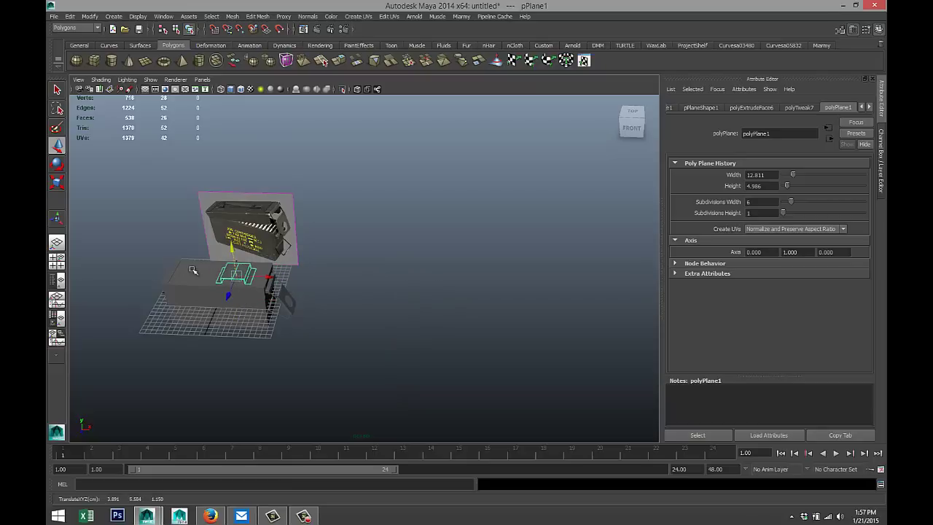
In the top view, centre the bracket across the lid's width at about Z -0.12 and scale it uniformly to about 0.335
{"action": "left_click", "coordinate": [56, 259]}
{"action": "key", "text": "space"}
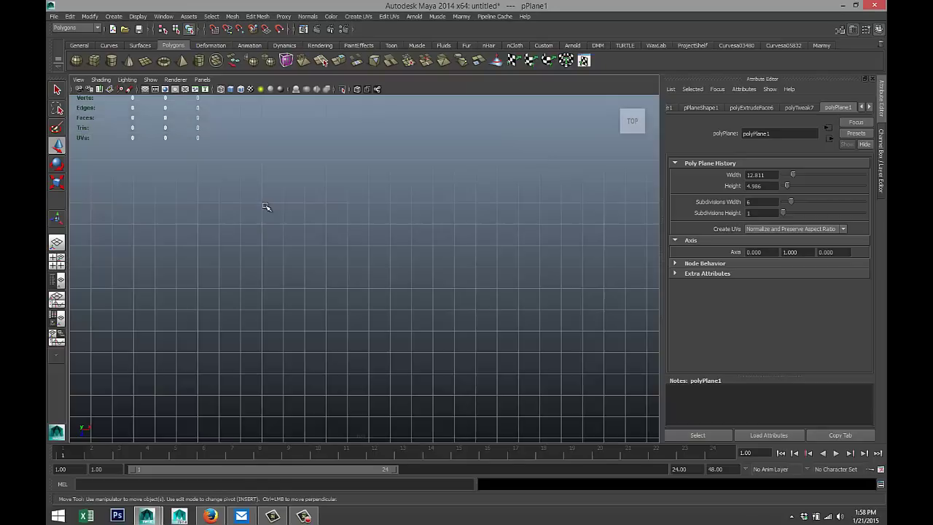
{"action": "key", "text": "f"}
{"action": "scroll", "coordinate": [359, 306], "scroll_direction": "down", "scroll_amount": 2}
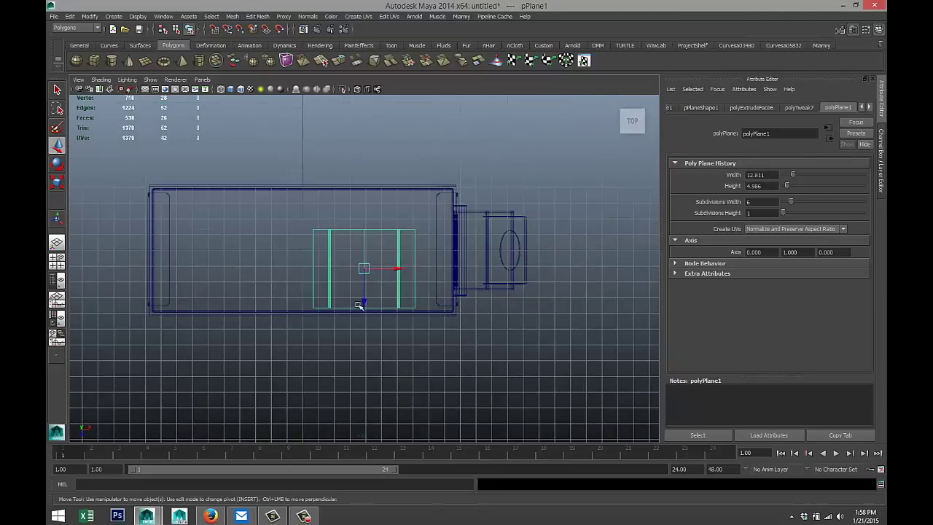
{"action": "left_click_drag", "start_coordinate": [366, 303], "coordinate": [367, 284]}
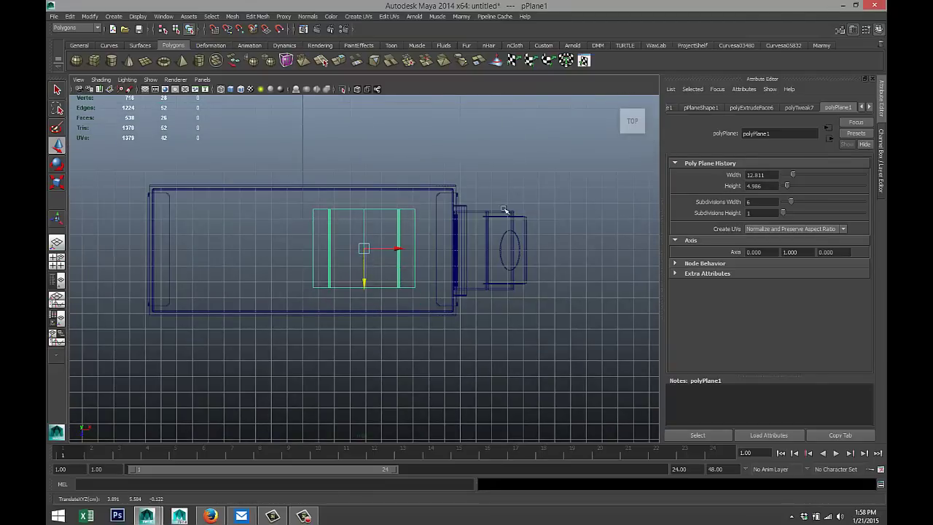
{"action": "key", "text": "r"}
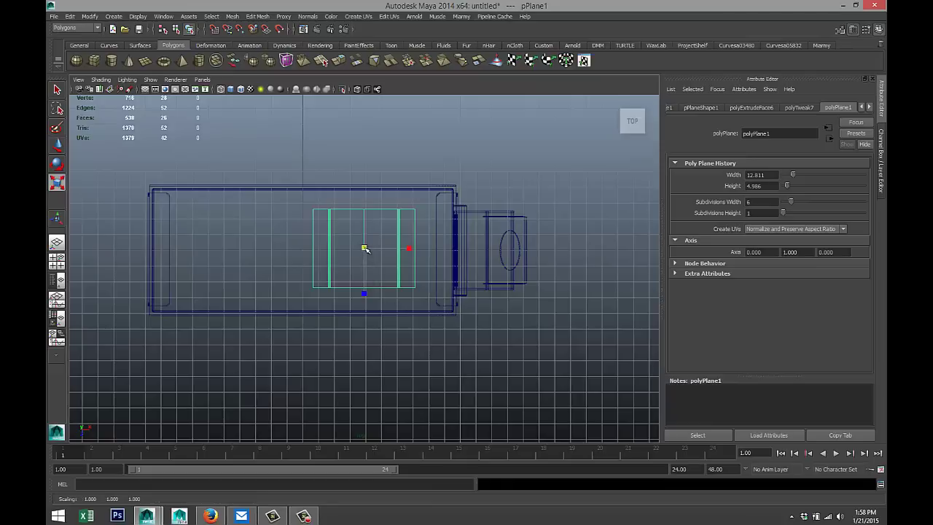
{"action": "left_click_drag", "start_coordinate": [365, 248], "coordinate": [320, 254]}
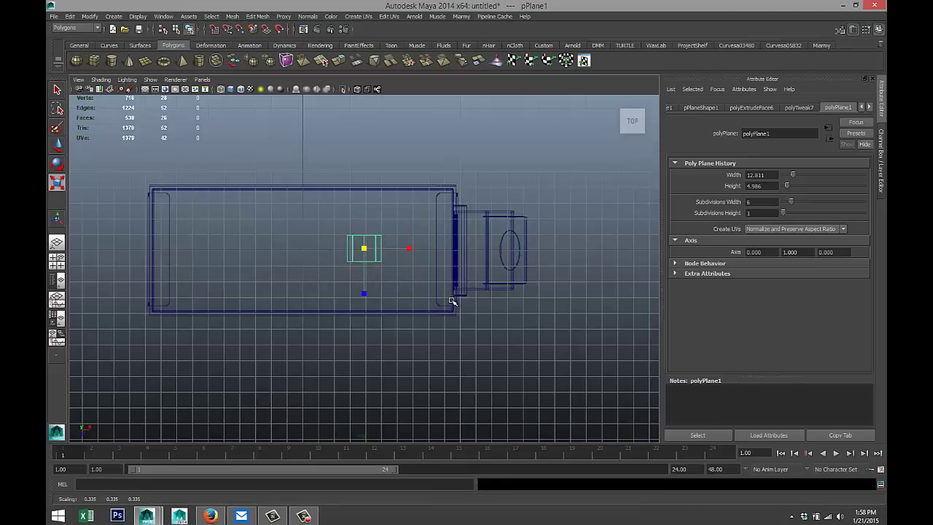
Move the bracket to about X 5.83 near the latch end and place a duplicate at about X -6.0 near the opposite end
{"action": "key", "text": "w"}
{"action": "left_click_drag", "start_coordinate": [397, 249], "coordinate": [428, 251]}
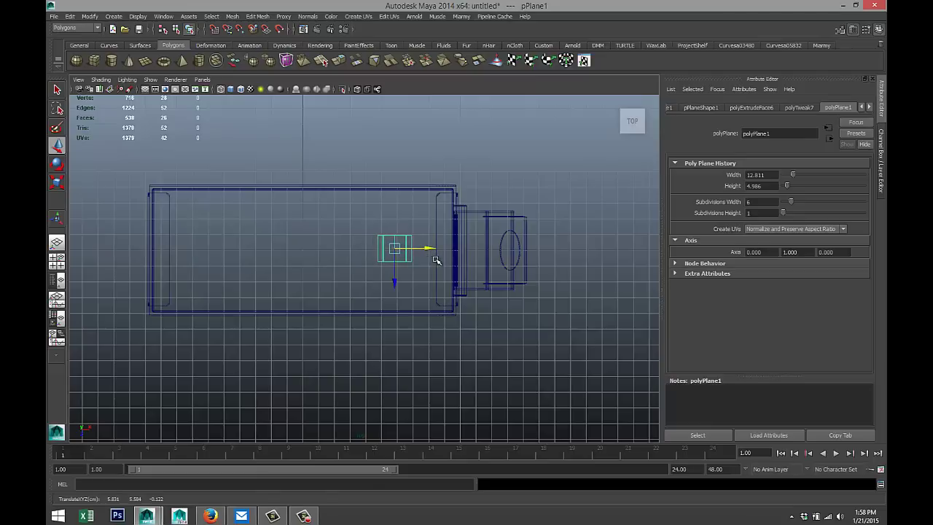
{"action": "key", "text": "g"}
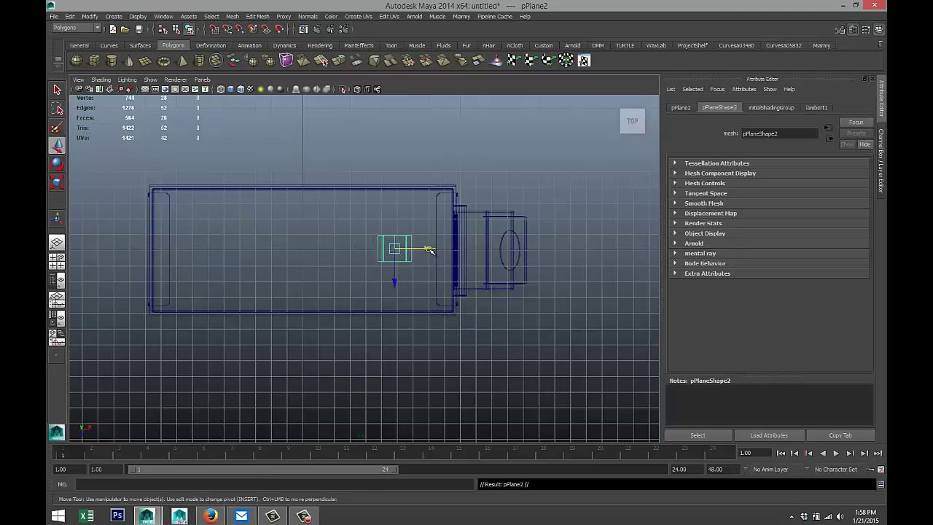
{"action": "left_click_drag", "start_coordinate": [429, 250], "coordinate": [244, 272]}
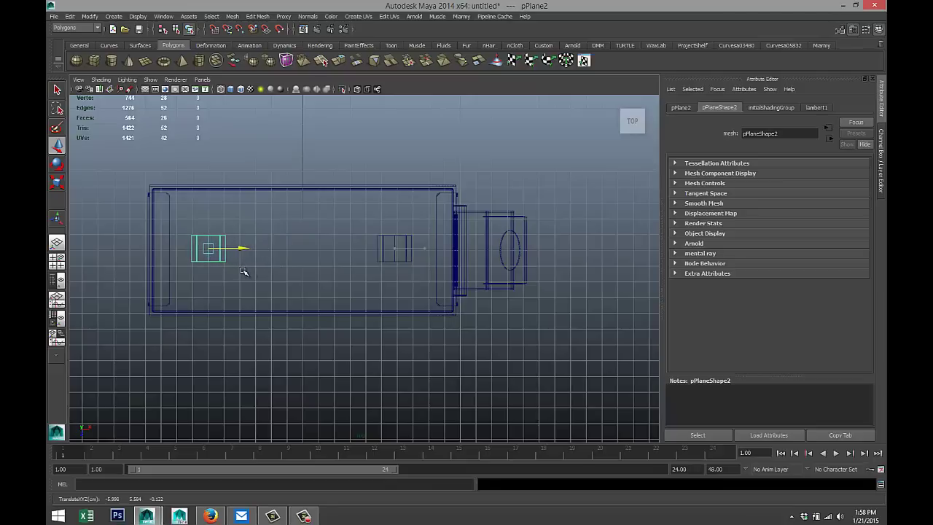
In the perspective view, select both brackets and lower them onto the lid surface at about Y 5.22
{"action": "left_click", "coordinate": [59, 262]}
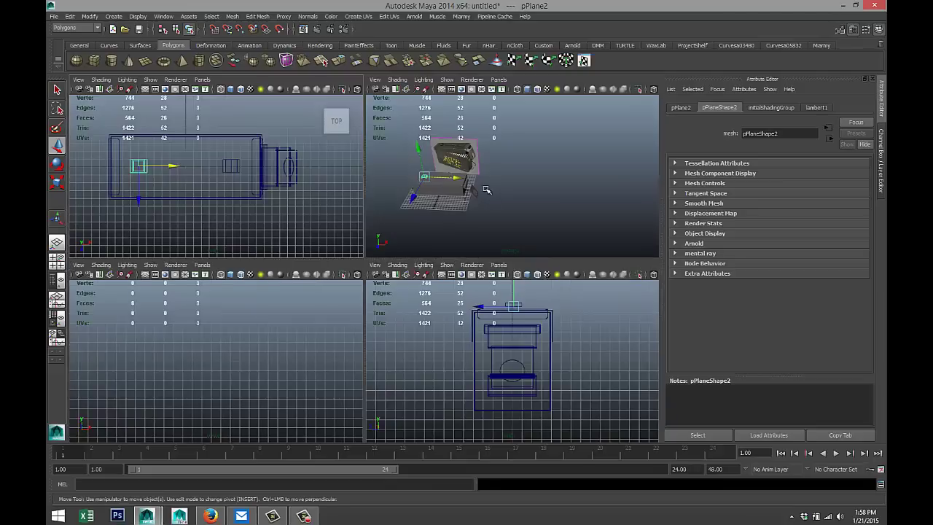
{"action": "key", "text": "space"}
{"action": "key", "text": "f"}
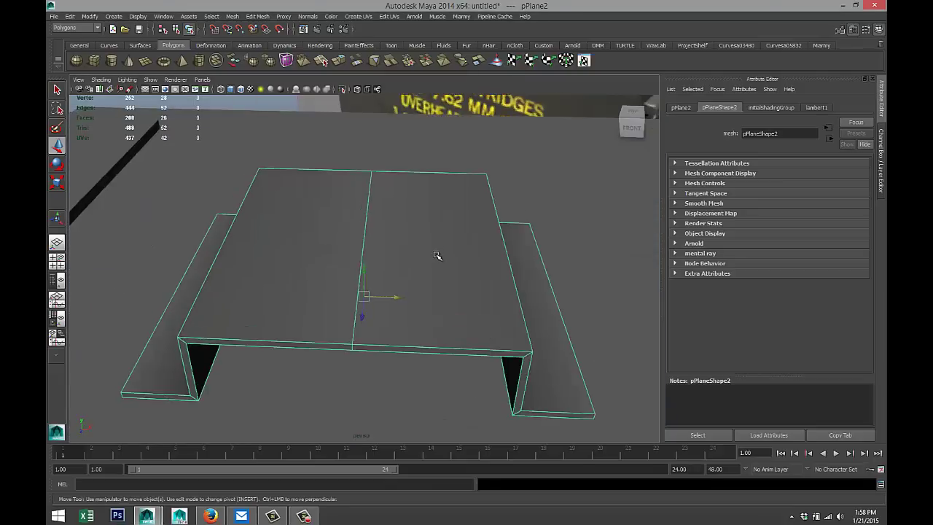
{"action": "scroll", "coordinate": [437, 255], "scroll_direction": "down", "scroll_amount": 5}
{"action": "left_click_drag", "start_coordinate": [477, 305], "coordinate": [399, 284], "text": "alt"}
{"action": "left_click", "coordinate": [579, 264]}
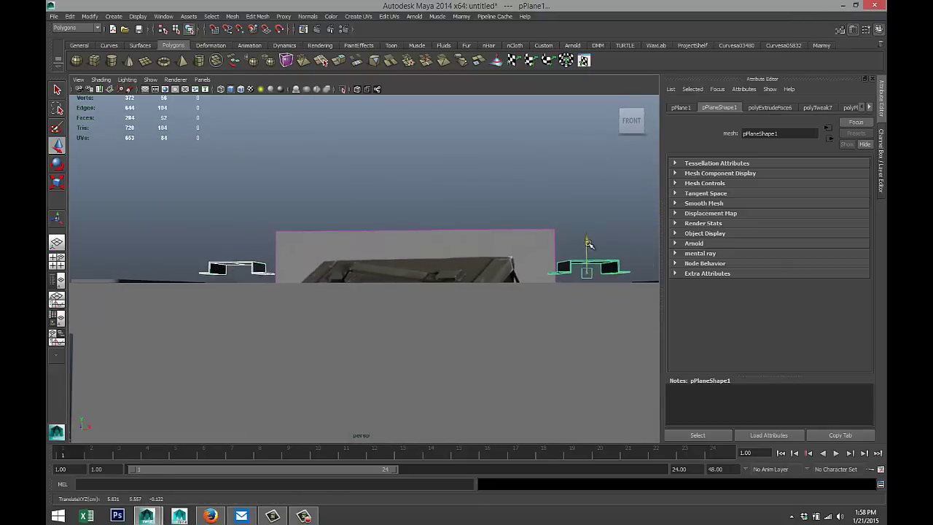
{"action": "mouse_move", "coordinate": [588, 242]}
{"action": "left_mouse_down", "text": "alt"}
{"action": "mouse_move", "coordinate": [530, 226]}
{"action": "mouse_move", "coordinate": [539, 240]}
{"action": "mouse_move", "coordinate": [581, 254]}
{"action": "mouse_move", "coordinate": [581, 266]}
{"action": "mouse_move", "coordinate": [581, 253]}
{"action": "left_mouse_up", "text": "alt"}
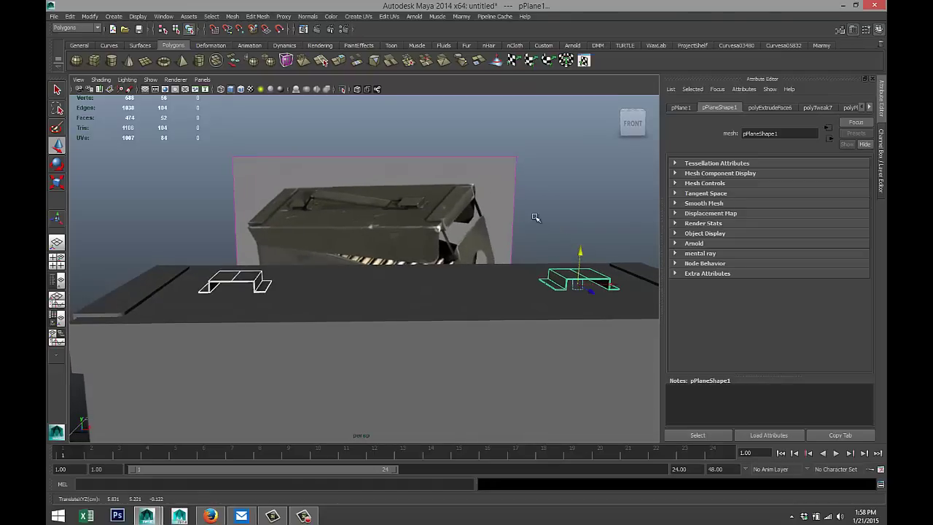
Duplicate the upper rectangular wire loop of the latch and move the copy above the lid beside the latch-end bracket
{"action": "left_click_drag", "start_coordinate": [535, 218], "coordinate": [322, 250], "text": "alt"}
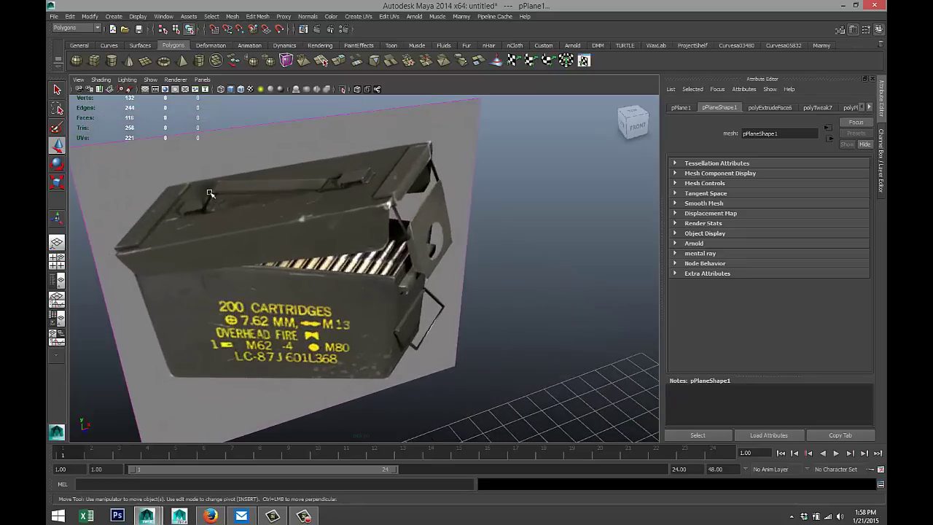
{"action": "scroll", "coordinate": [254, 211], "scroll_direction": "up", "scroll_amount": 3}
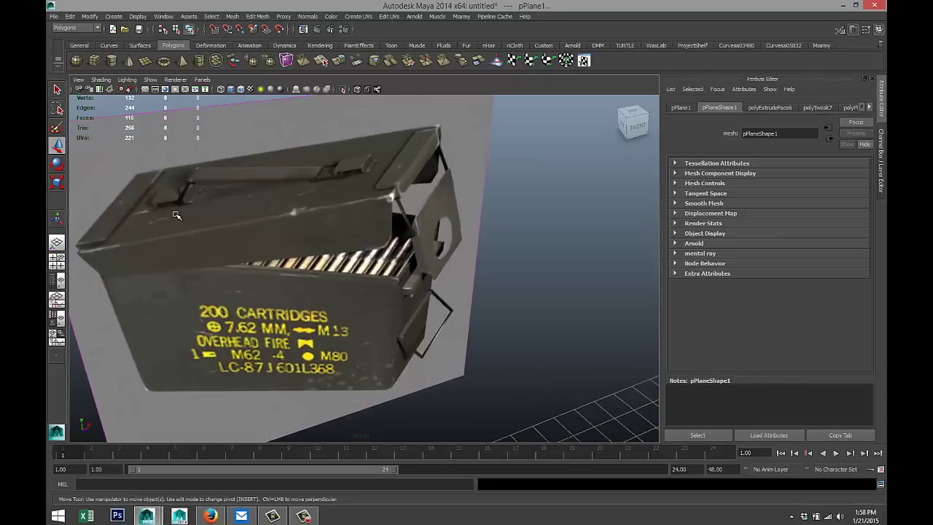
{"action": "scroll", "coordinate": [171, 214], "scroll_direction": "down", "scroll_amount": 6}
{"action": "scroll", "coordinate": [242, 188], "scroll_direction": "up", "scroll_amount": 2}
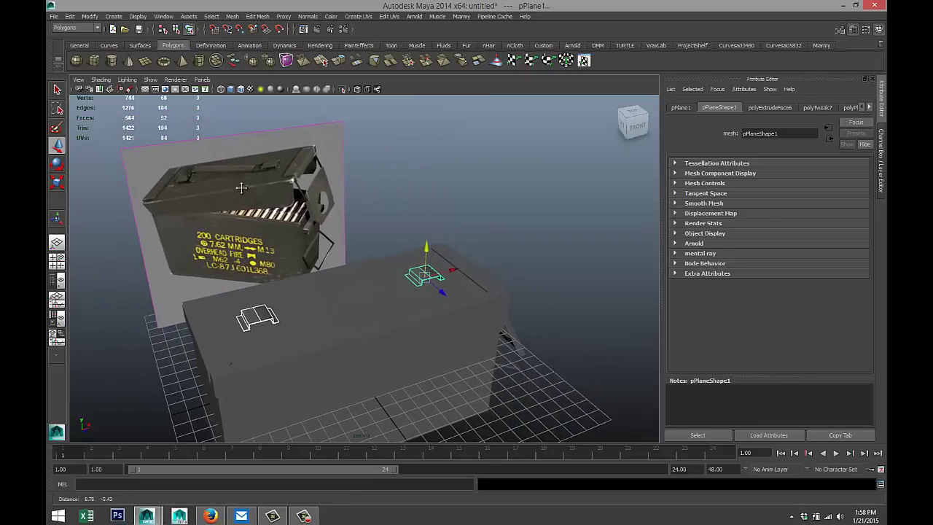
{"action": "left_click_drag", "start_coordinate": [241, 188], "coordinate": [421, 321], "text": "alt"}
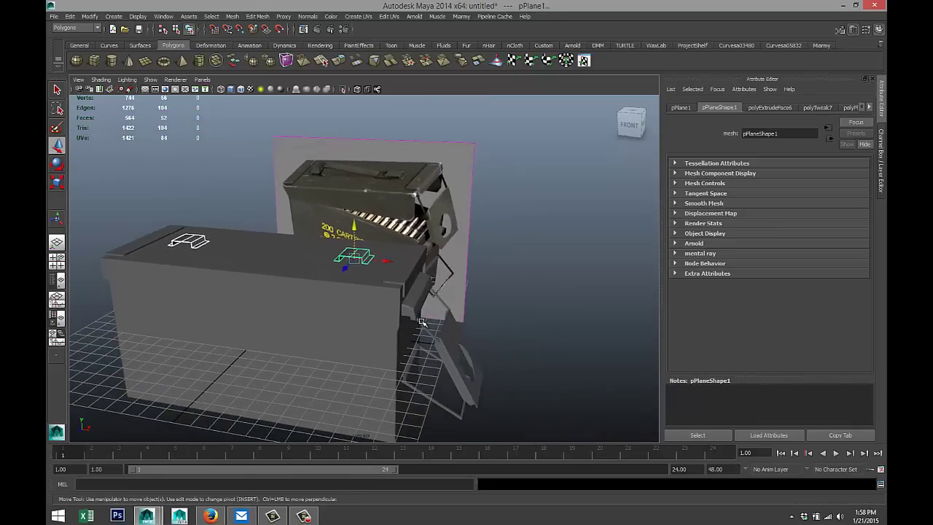
{"action": "left_click", "coordinate": [426, 330]}
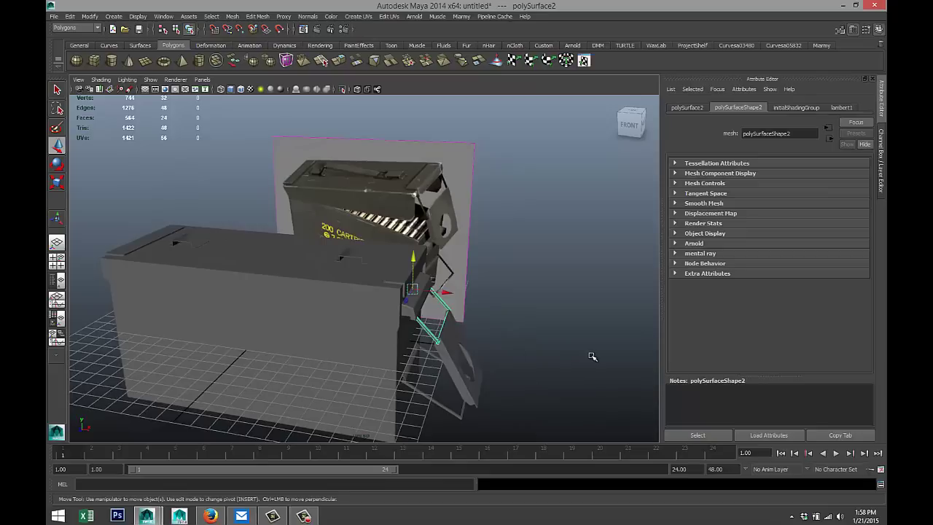
{"action": "key", "text": "ctrl+d"}
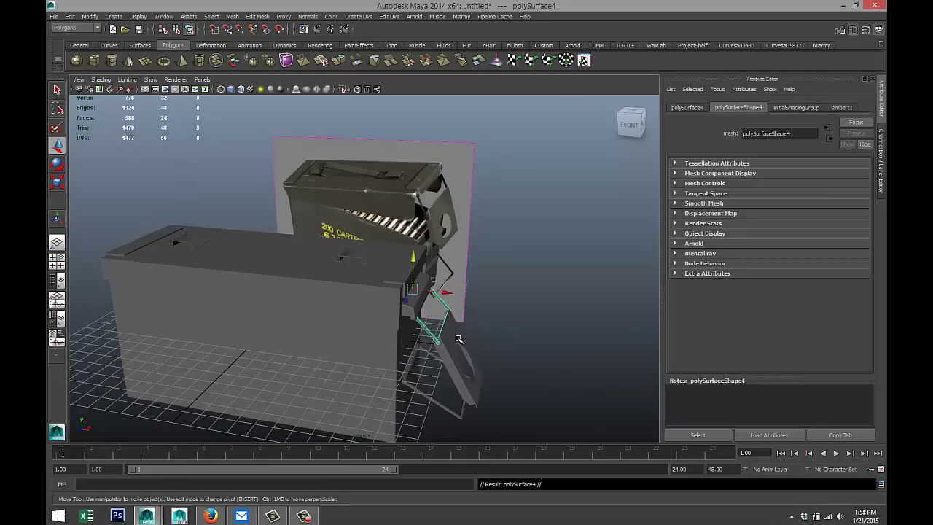
{"action": "left_click_drag", "start_coordinate": [412, 258], "coordinate": [412, 183]}
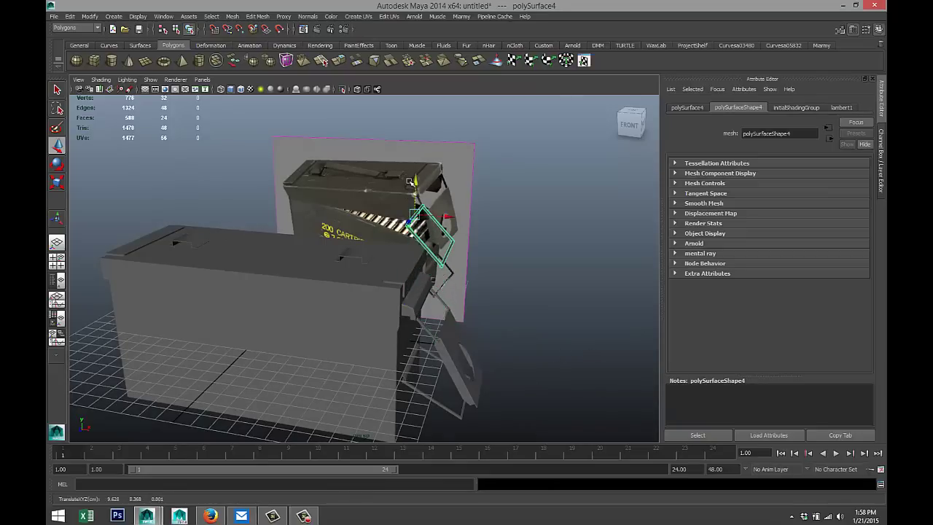
{"action": "left_click_drag", "start_coordinate": [449, 216], "coordinate": [355, 217]}
{"action": "left_click_drag", "start_coordinate": [320, 175], "coordinate": [328, 182]}
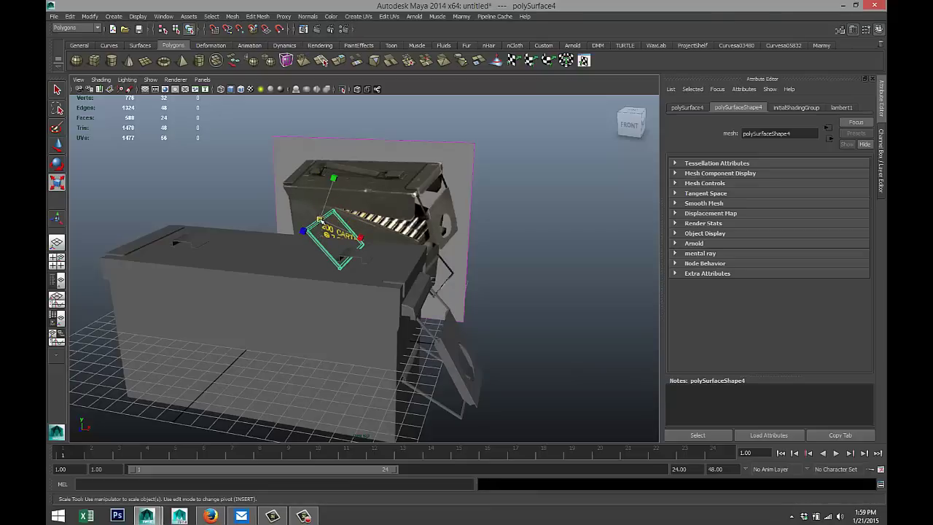
Scale the duplicated wire loop down to about 0.3 and, in the top view, move it over the latch-end bracket at about X 4.7
{"action": "left_click_drag", "start_coordinate": [319, 218], "coordinate": [288, 224]}
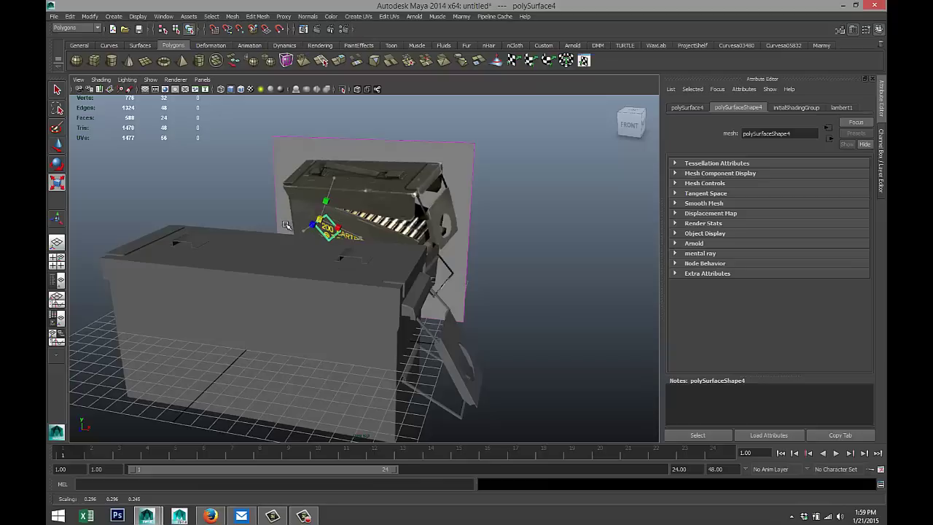
{"action": "left_click", "coordinate": [58, 261]}
{"action": "key", "text": "space"}
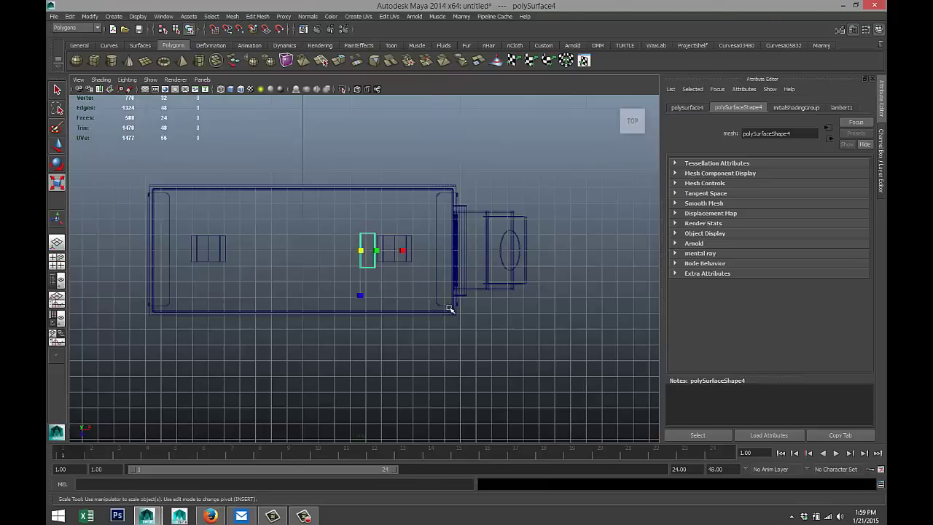
{"action": "left_click_drag", "start_coordinate": [362, 256], "coordinate": [358, 257]}
{"action": "key", "text": "w"}
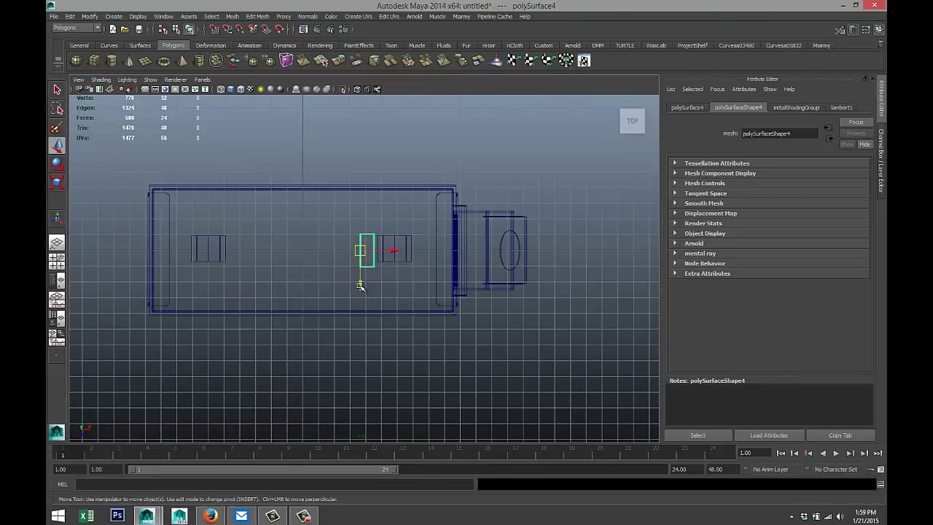
{"action": "middle_click_drag", "start_coordinate": [360, 286], "coordinate": [412, 251]}
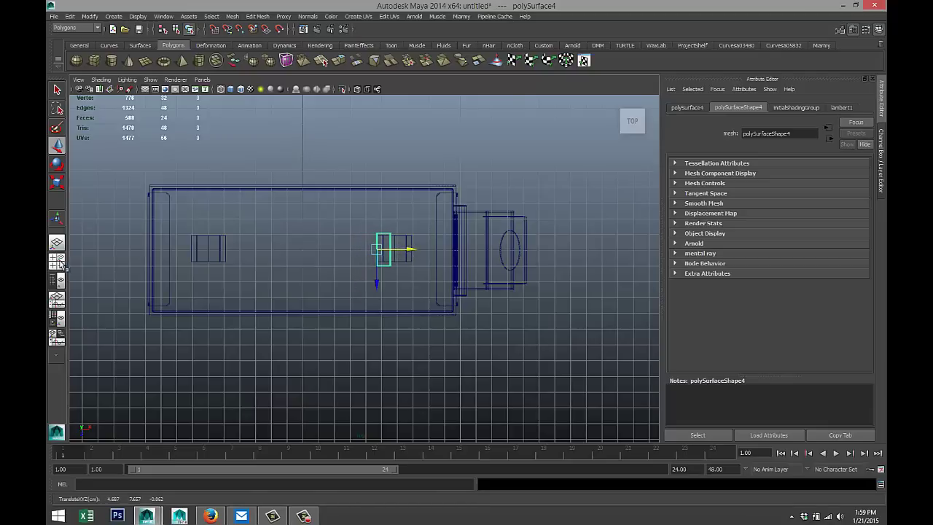
In the perspective view, lower the duplicated wire loop toward the lid beside the latch-end bracket, to about Y 6.44
{"action": "left_click", "coordinate": [57, 258]}
{"action": "key", "text": "space"}
{"action": "key", "text": "f"}
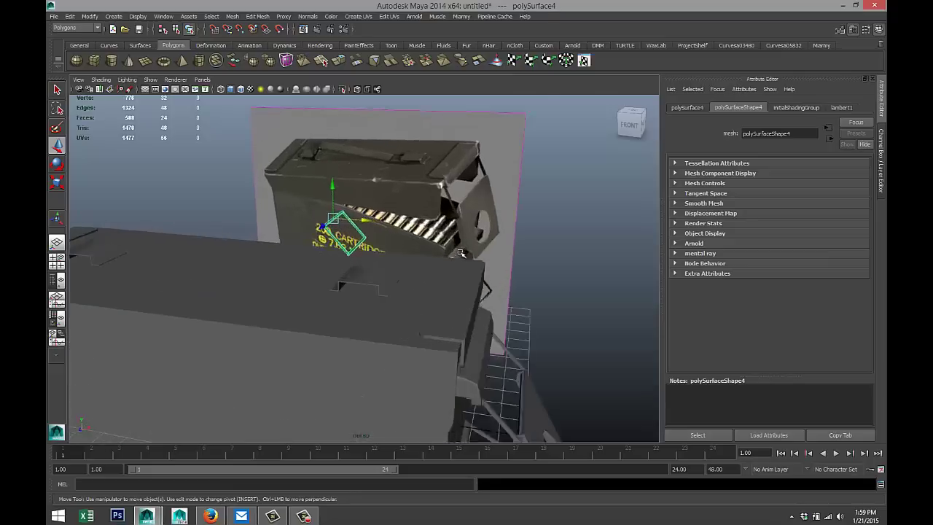
{"action": "left_click_drag", "start_coordinate": [323, 194], "coordinate": [352, 294]}
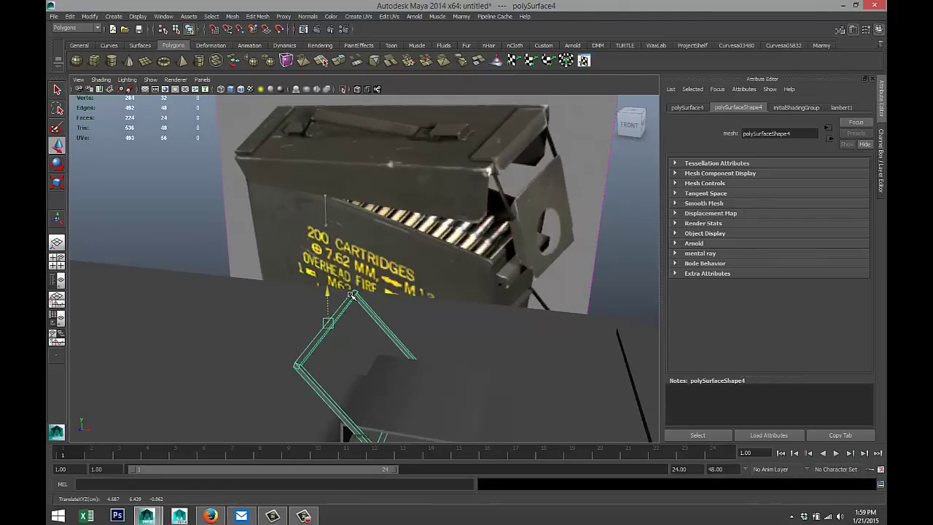
{"action": "scroll", "coordinate": [367, 286], "scroll_direction": "down", "scroll_amount": 2}
{"action": "left_click_drag", "start_coordinate": [413, 305], "coordinate": [418, 281], "text": "alt"}
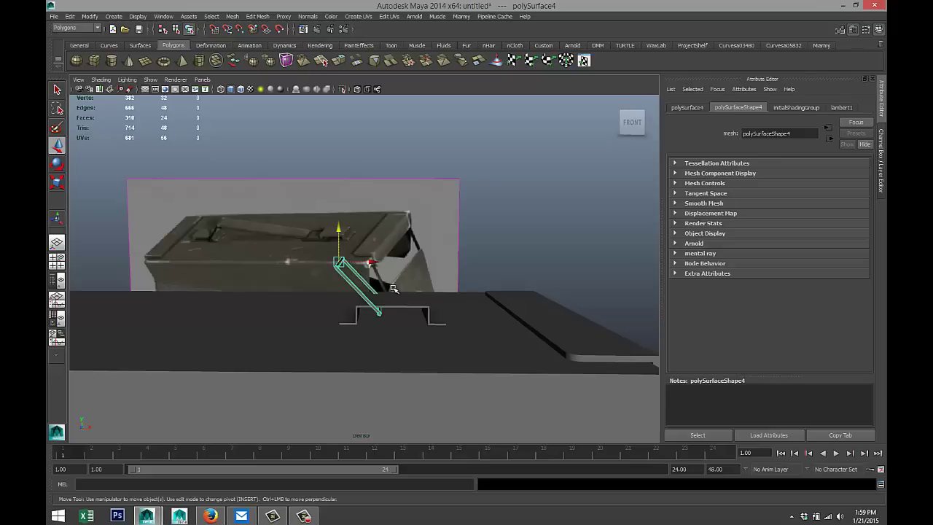
In the front view, move the reference image plane sideways along X so it no longer covers the latch-end bracket
{"action": "left_click", "coordinate": [57, 259]}
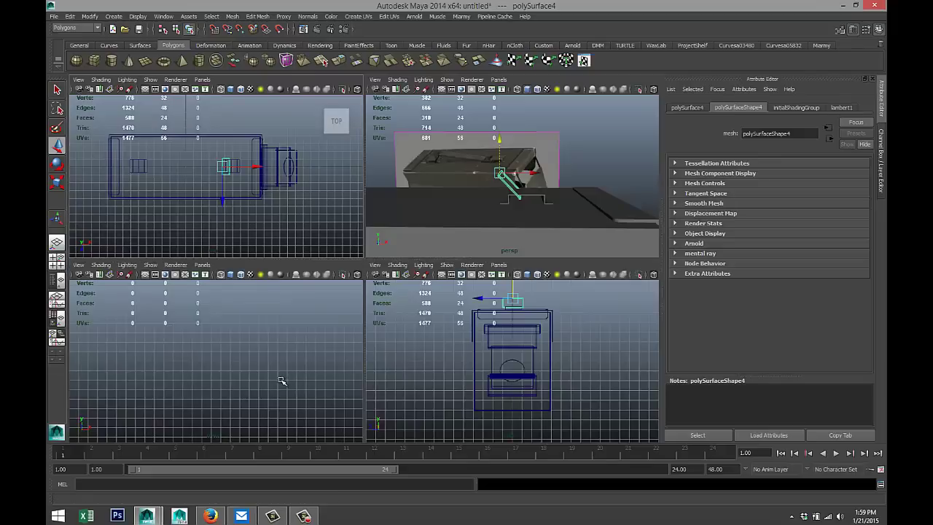
{"action": "key", "text": "f"}
{"action": "key", "text": "space"}
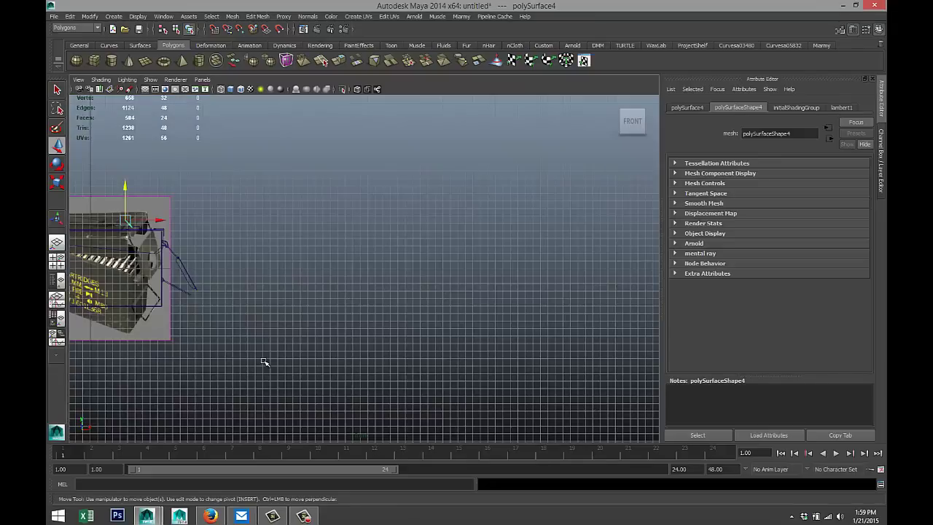
{"action": "key", "text": "f"}
{"action": "scroll", "coordinate": [295, 355], "scroll_direction": "down", "scroll_amount": 10}
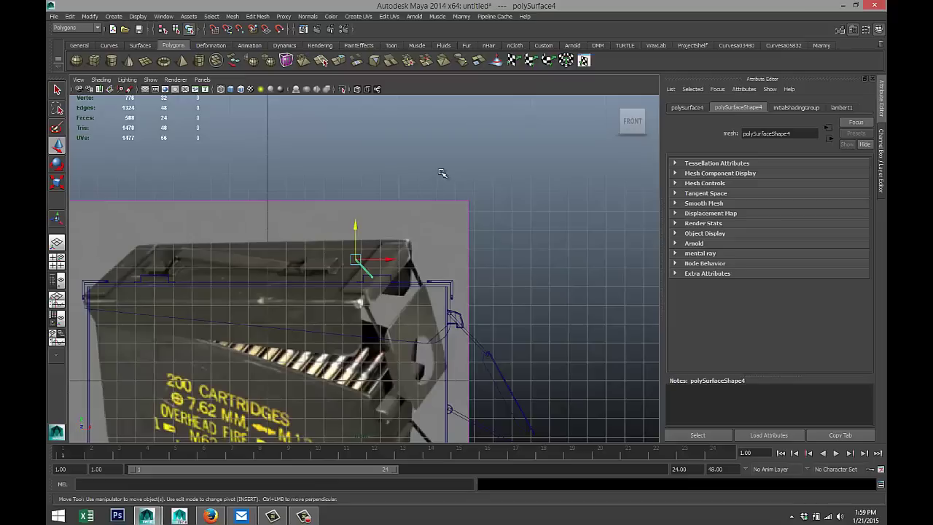
{"action": "left_click_drag", "start_coordinate": [441, 173], "coordinate": [506, 242]}
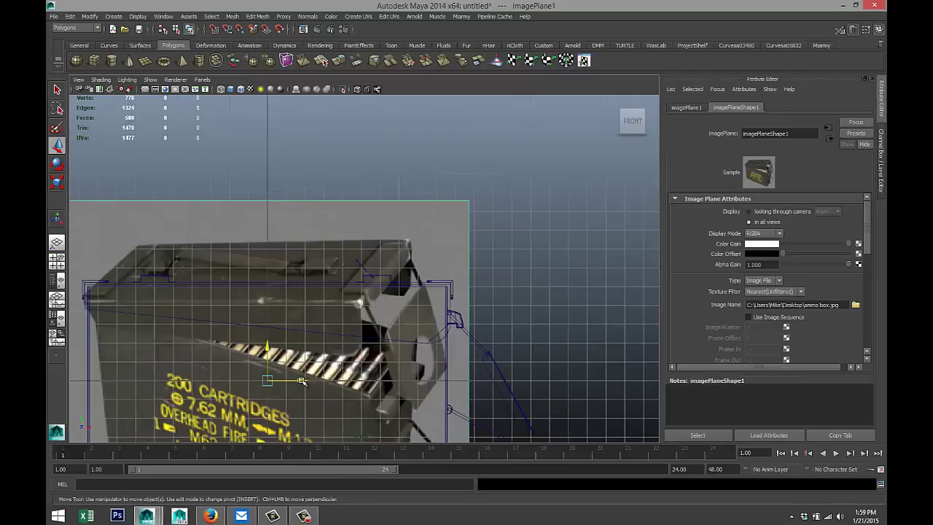
{"action": "scroll", "coordinate": [344, 318], "scroll_direction": "up", "scroll_amount": 6}
{"action": "scroll", "coordinate": [343, 318], "scroll_direction": "up", "scroll_amount": 1}
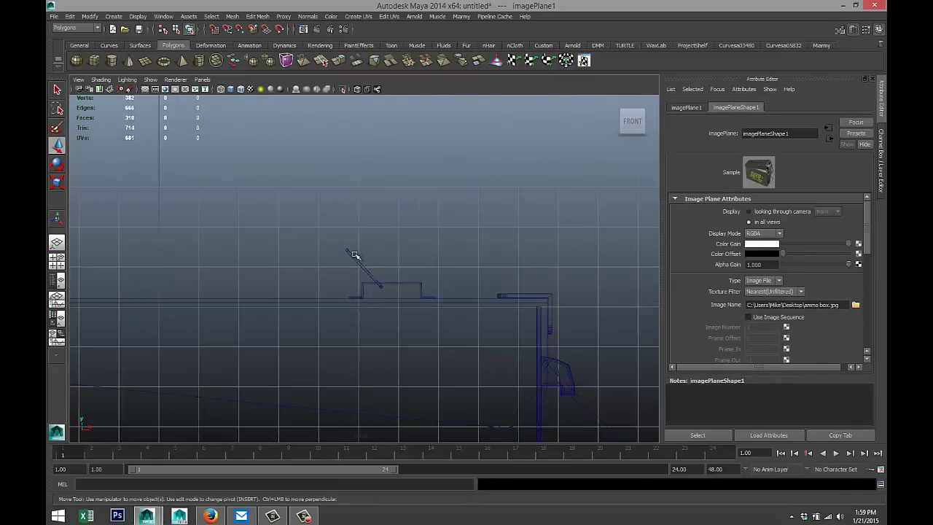
Rotate the wire loop until it lies horizontal and lower it onto the lid beside the latch-end bracket, at about X 4.19, Y 5.25
{"action": "left_click_drag", "start_coordinate": [324, 254], "coordinate": [400, 279]}
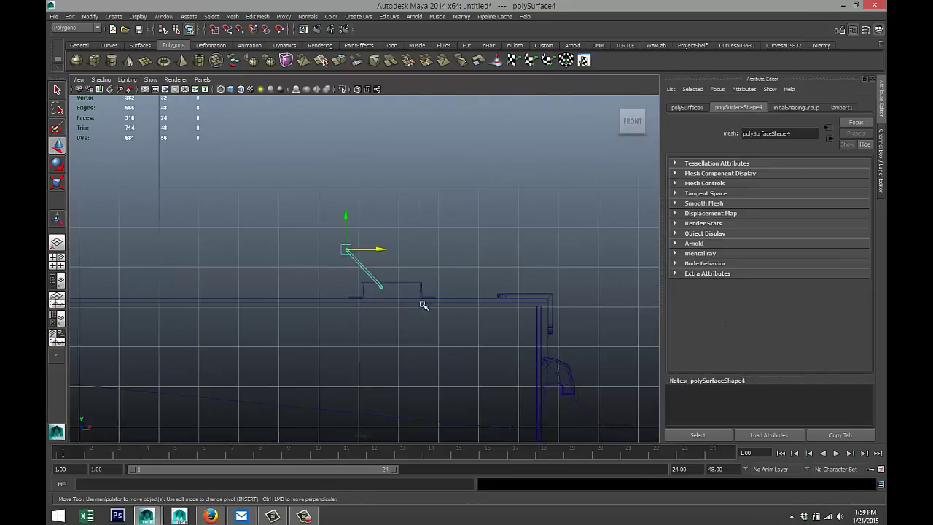
{"action": "key", "text": "e"}
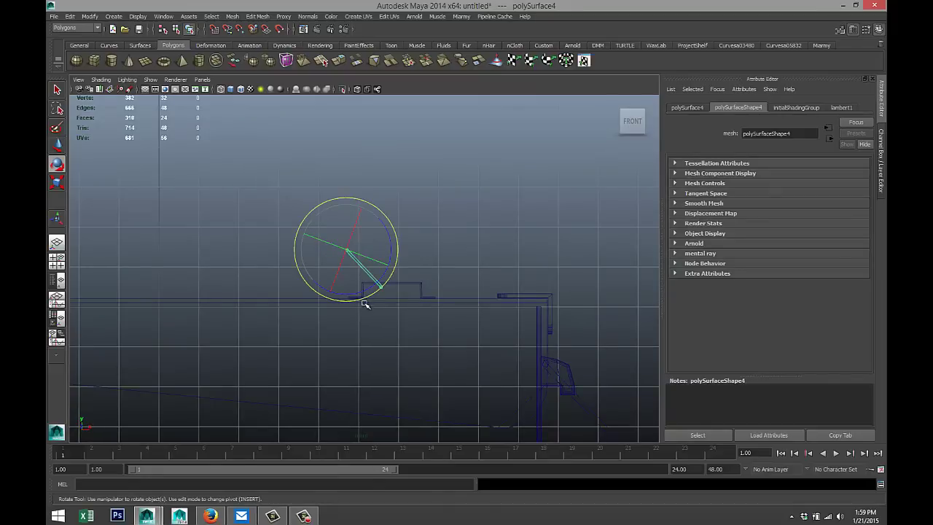
{"action": "left_click_drag", "start_coordinate": [356, 289], "coordinate": [378, 272]}
{"action": "key", "text": "w"}
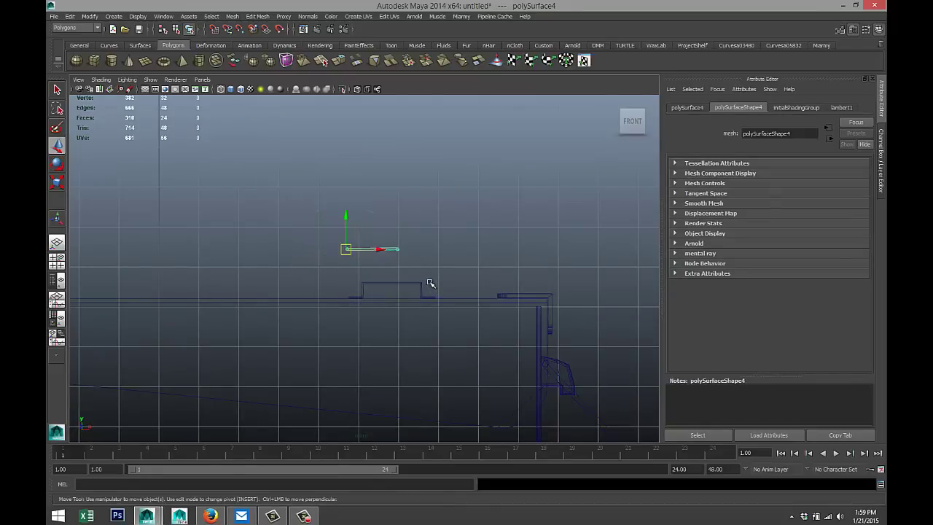
{"action": "left_click_drag", "start_coordinate": [350, 219], "coordinate": [346, 259]}
{"action": "left_click_drag", "start_coordinate": [381, 297], "coordinate": [372, 292]}
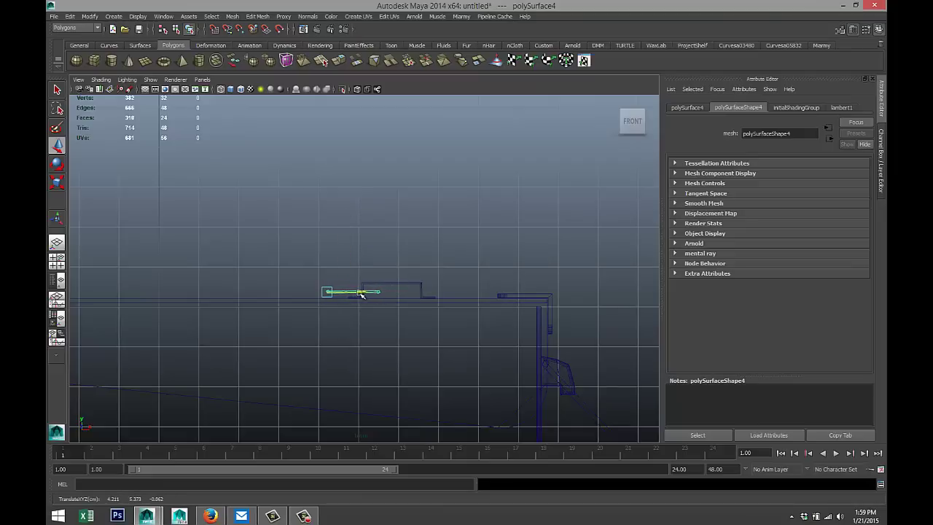
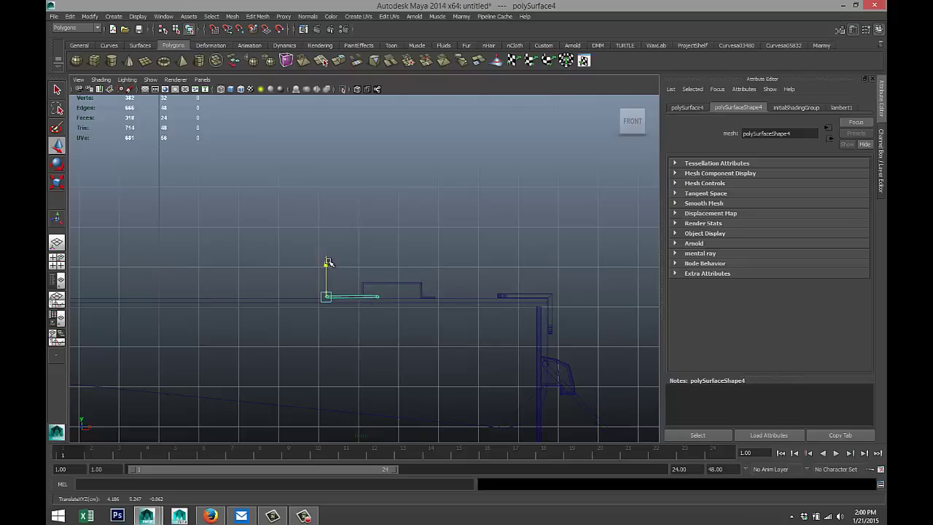
Move the wire loop's pivot to its bracket-side end at about X 5.48 and tilt the free end slightly upward, to about 22.7 degrees
{"action": "key", "text": "Insert"}
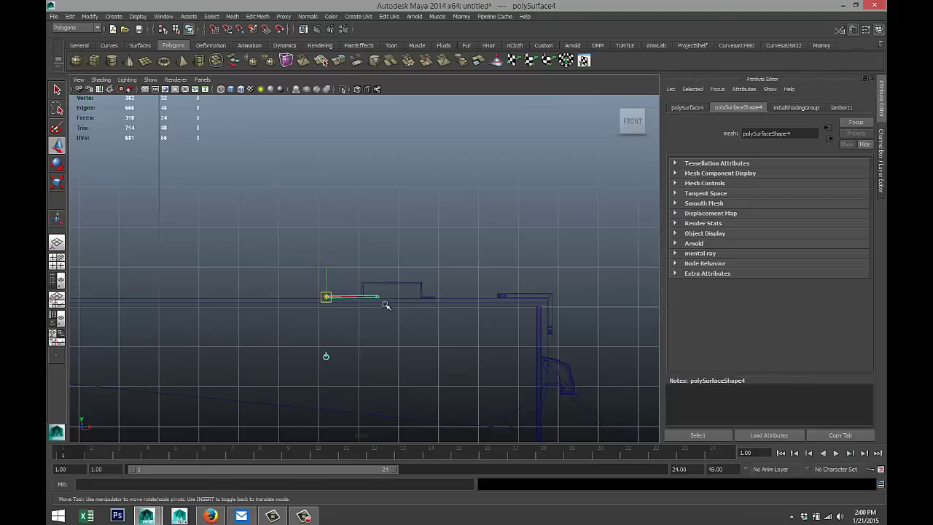
{"action": "left_click_drag", "start_coordinate": [352, 296], "coordinate": [403, 298]}
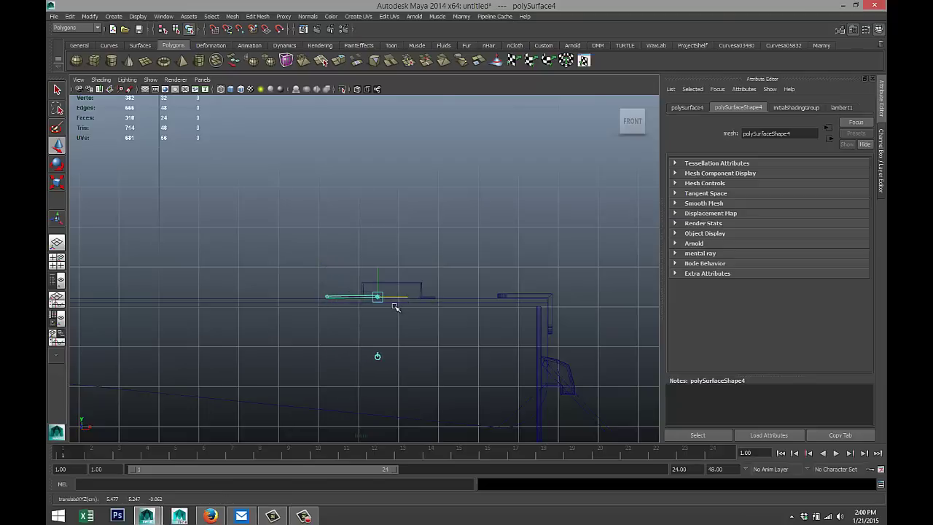
{"action": "key", "text": "e"}
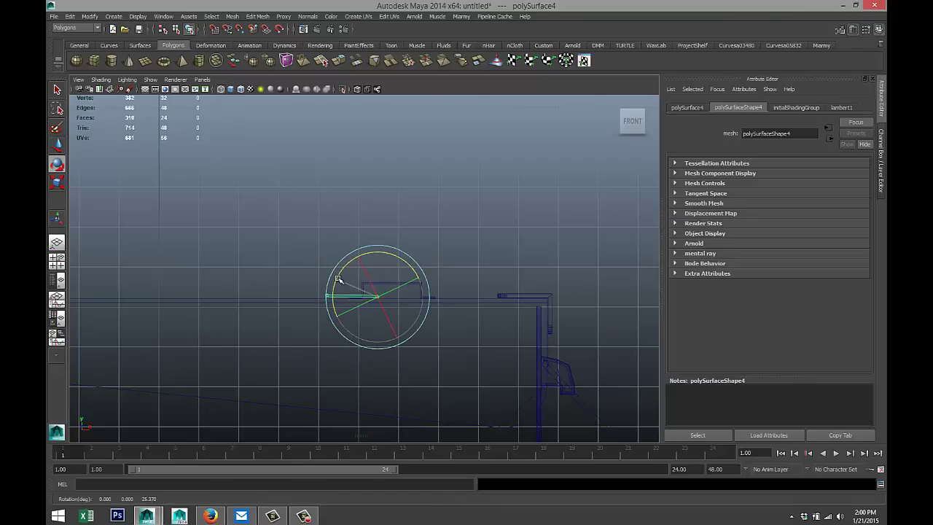
{"action": "left_click_drag", "start_coordinate": [338, 279], "coordinate": [339, 279]}
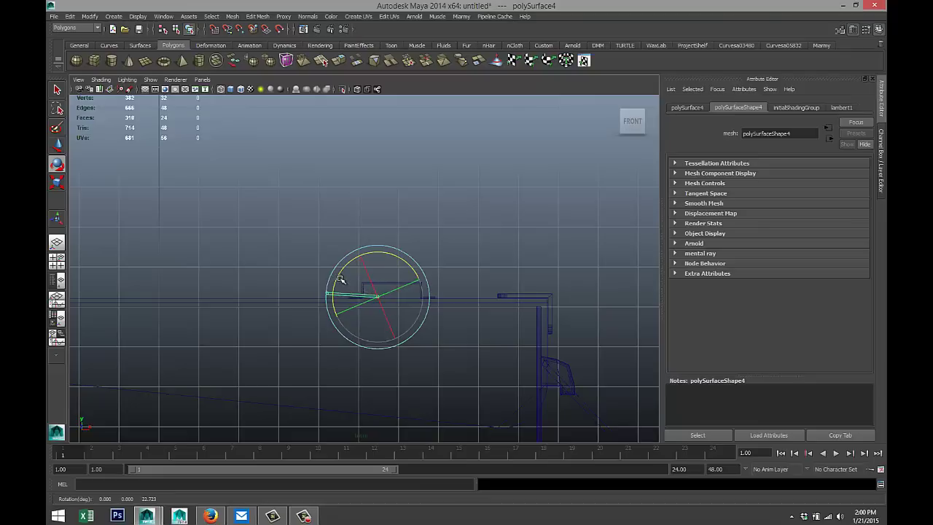
{"action": "left_click", "coordinate": [298, 233]}
In the perspective view, shift the wire loop slightly away from the latch and center it across the bracket at about Z -0.145
{"action": "left_click", "coordinate": [61, 262]}
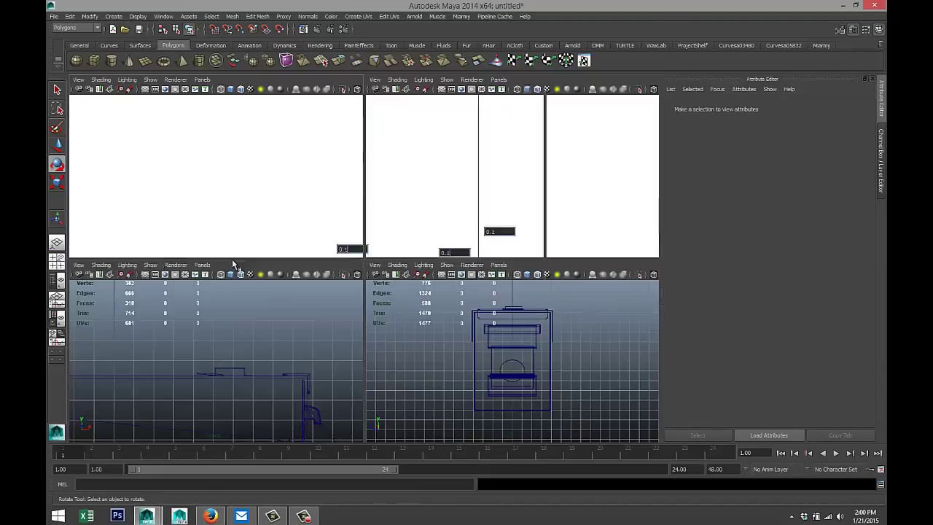
{"action": "key", "text": "space"}
{"action": "mouse_move", "coordinate": [478, 268]}
{"action": "left_mouse_down", "text": "alt"}
{"action": "mouse_move", "coordinate": [465, 298]}
{"action": "mouse_move", "coordinate": [469, 318]}
{"action": "mouse_move", "coordinate": [486, 272]}
{"action": "left_mouse_up", "text": "alt"}
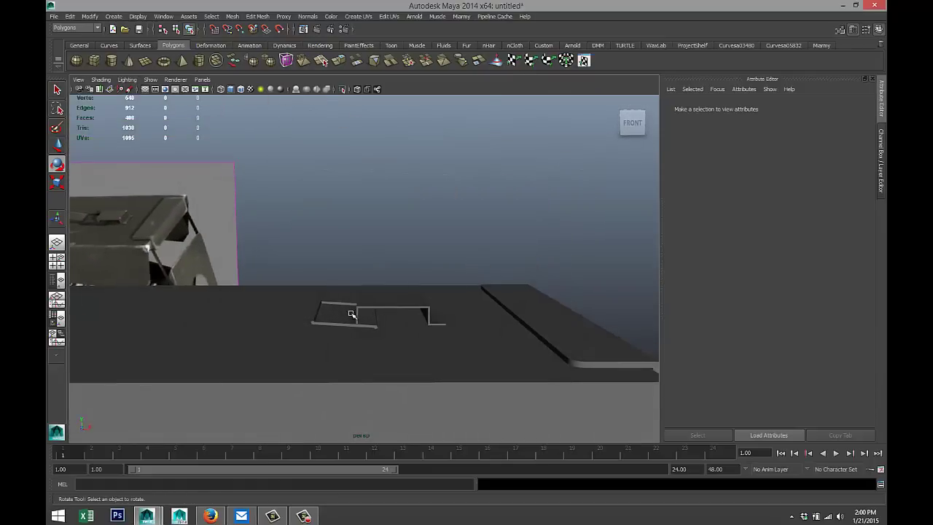
{"action": "left_click", "coordinate": [325, 325]}
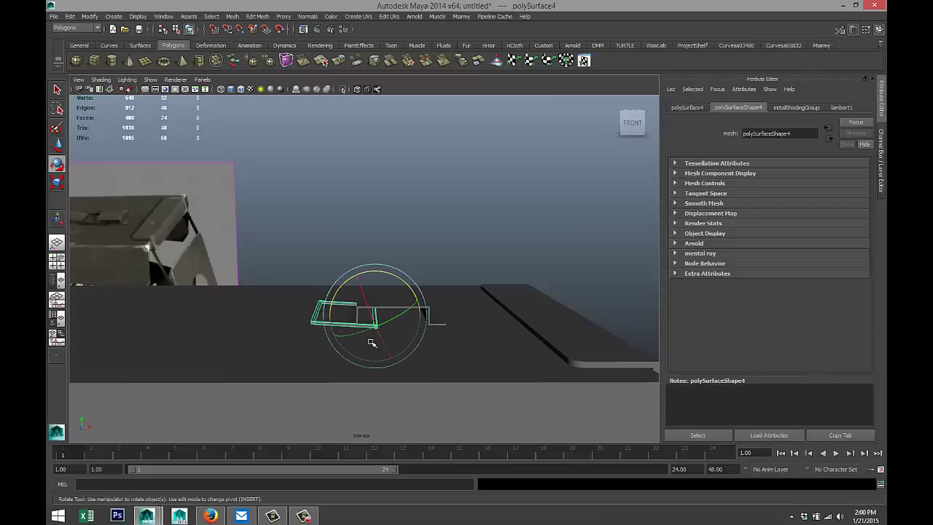
{"action": "key", "text": "w"}
{"action": "left_click_drag", "start_coordinate": [406, 316], "coordinate": [293, 415]}
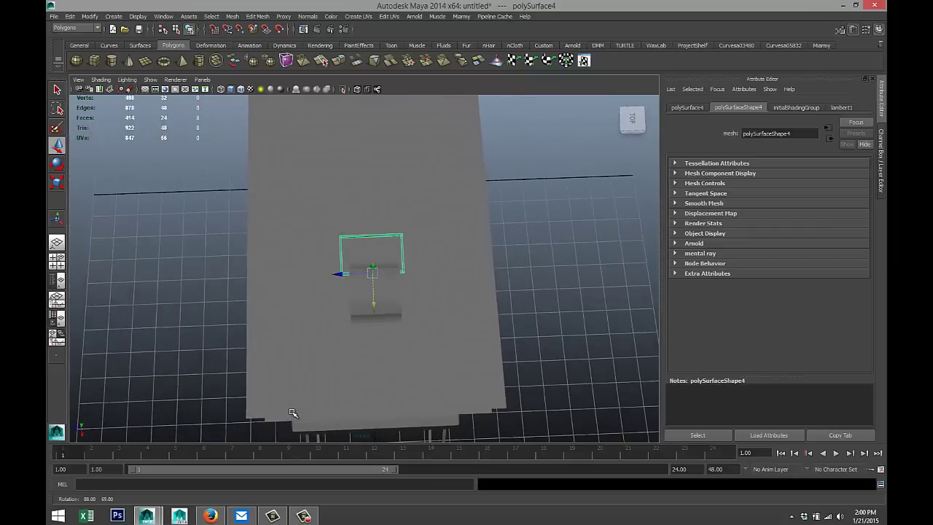
{"action": "left_click_drag", "start_coordinate": [338, 274], "coordinate": [301, 269]}
{"action": "middle_click_drag", "start_coordinate": [302, 269], "coordinate": [415, 305], "text": "alt"}
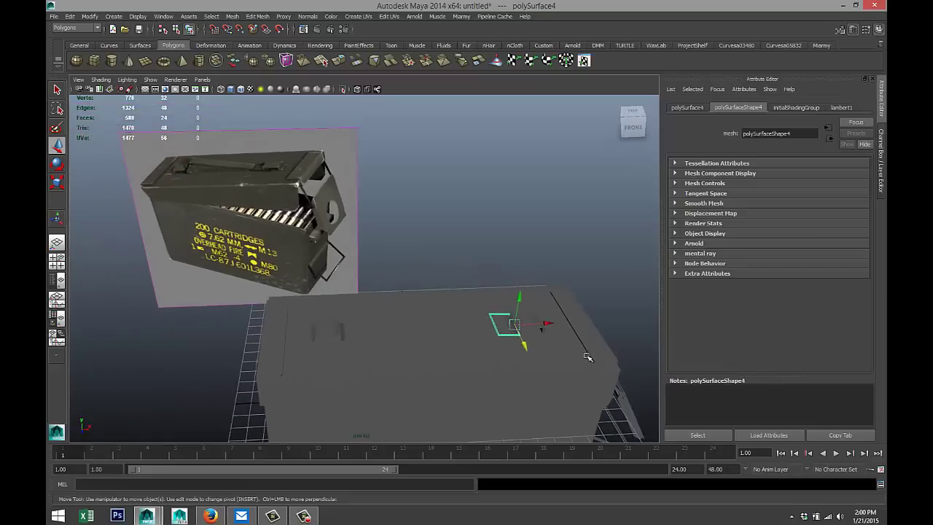
Duplicate the wire loop and move the copy along X to the opposite bracket, at about X -4.10
{"action": "key", "text": "ctrl+d"}
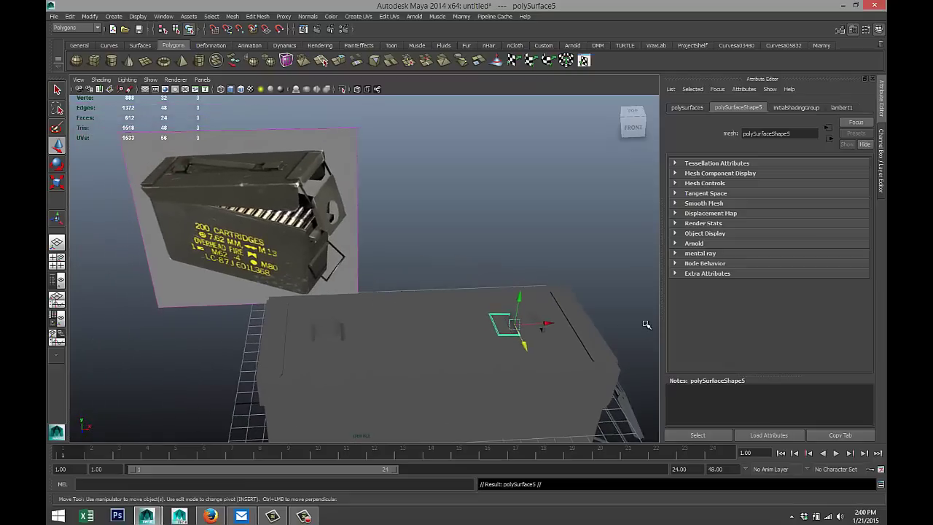
{"action": "left_click_drag", "start_coordinate": [548, 325], "coordinate": [398, 341]}
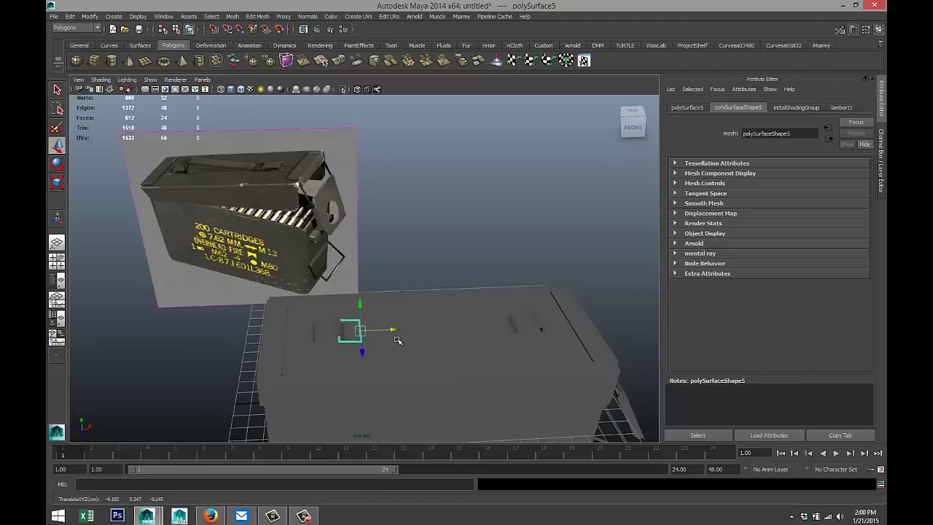
In the front view, move the reference image plane farther along X until it is completely clear of the box
{"action": "left_click", "coordinate": [57, 260]}
{"action": "key", "text": "space"}
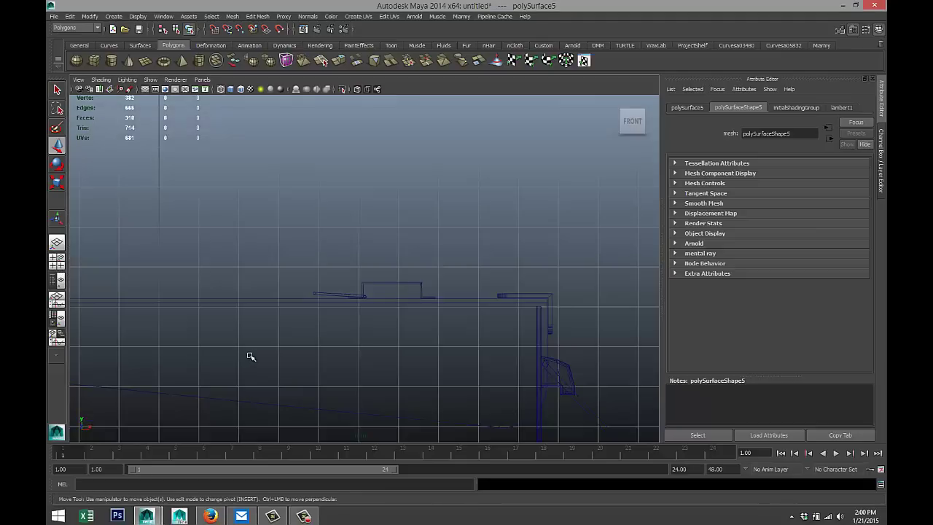
{"action": "scroll", "coordinate": [301, 343], "scroll_direction": "up", "scroll_amount": 3}
{"action": "scroll", "coordinate": [350, 337], "scroll_direction": "down", "scroll_amount": 5}
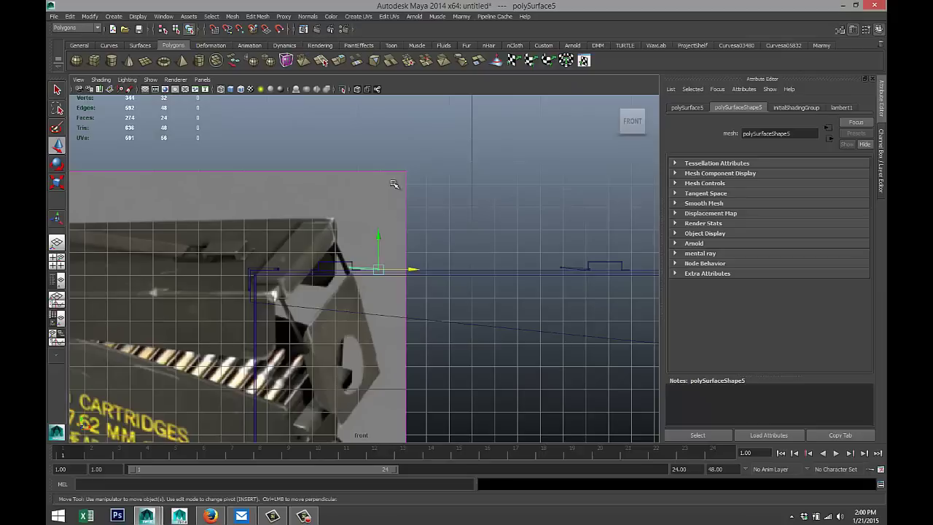
{"action": "left_click", "coordinate": [481, 222]}
{"action": "scroll", "coordinate": [228, 365], "scroll_direction": "down", "scroll_amount": 2}
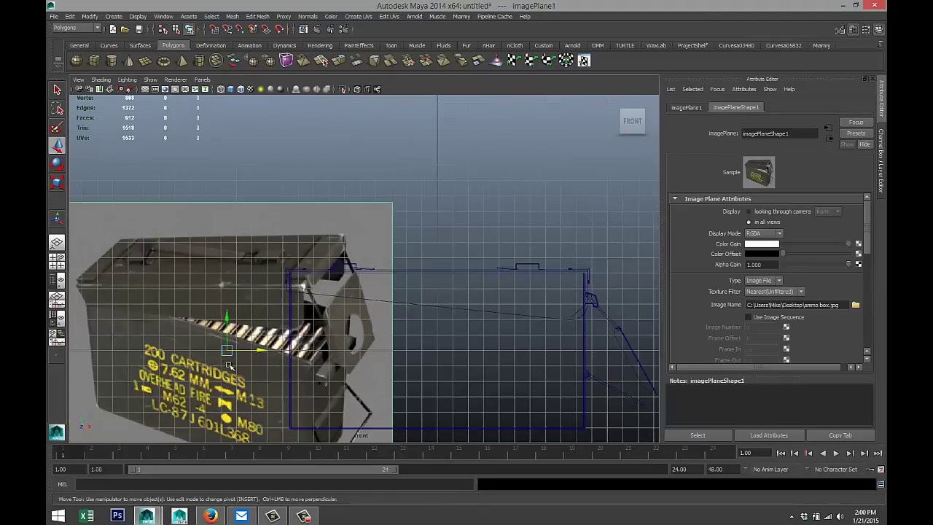
{"action": "scroll", "coordinate": [352, 308], "scroll_direction": "up", "scroll_amount": 5}
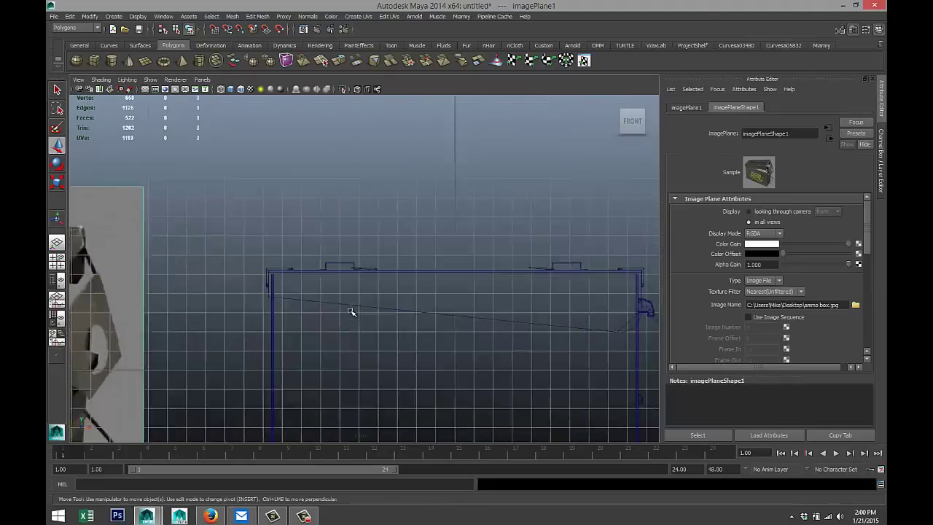
Raise the duplicated loop at the opposite bracket to about Y 5.42 and move its pivot to the bracket-side end, about X -5.34
{"action": "scroll", "coordinate": [370, 284], "scroll_direction": "up", "scroll_amount": 2}
{"action": "left_click", "coordinate": [368, 267]}
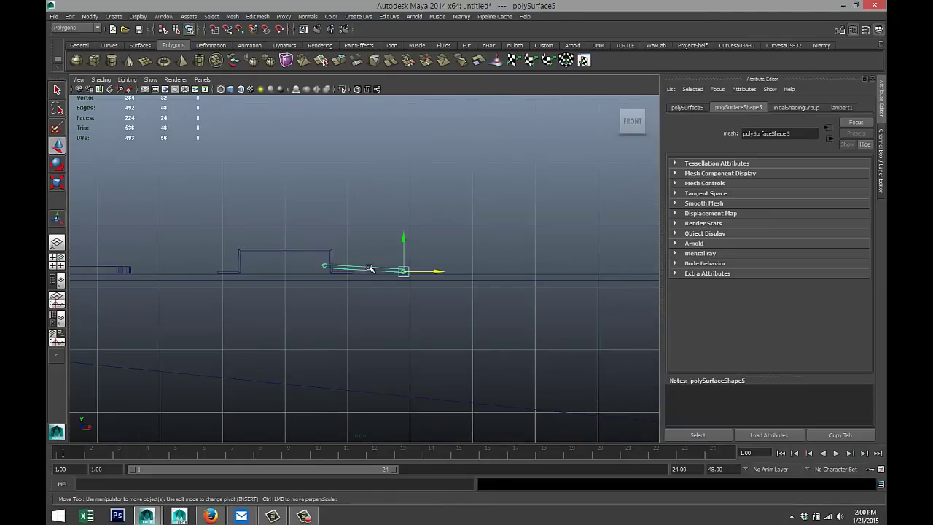
{"action": "left_click_drag", "start_coordinate": [404, 237], "coordinate": [406, 229]}
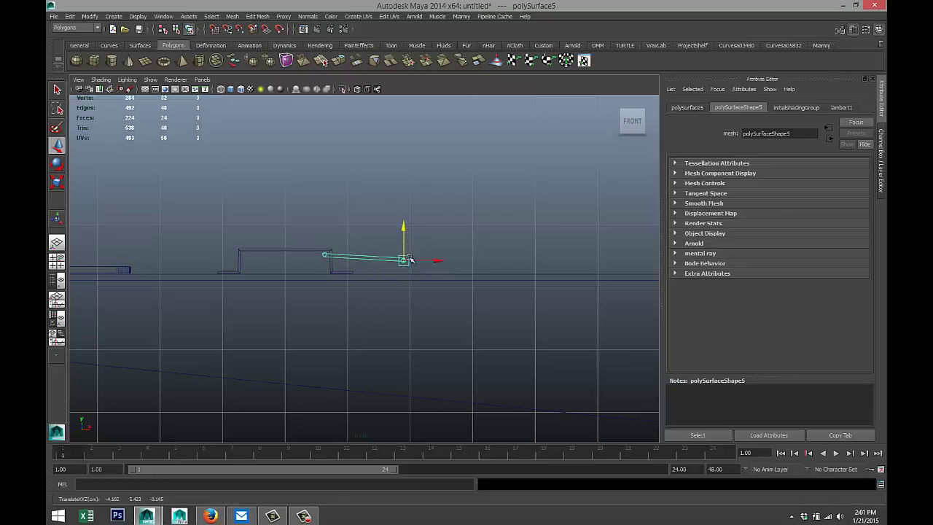
{"action": "left_click_drag", "start_coordinate": [434, 261], "coordinate": [353, 266]}
{"action": "key", "text": "Insert"}
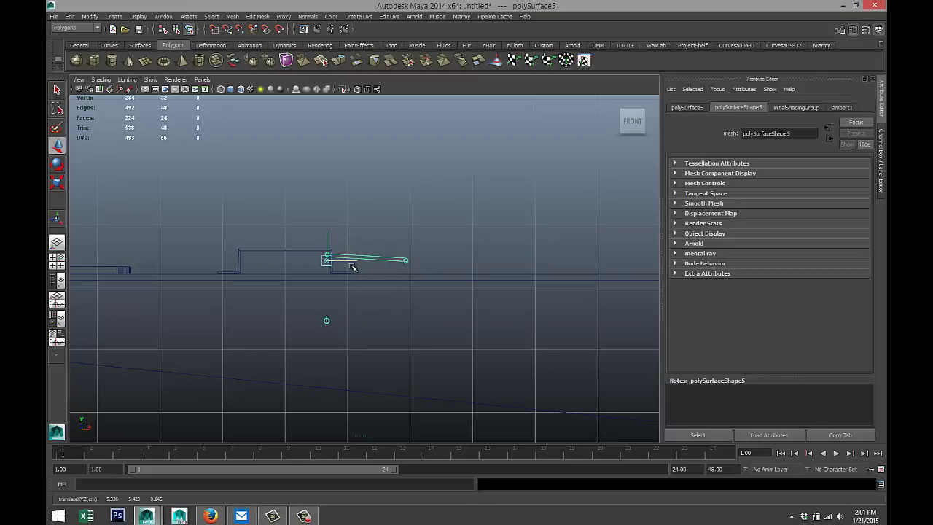
{"action": "left_click_drag", "start_coordinate": [325, 235], "coordinate": [328, 231]}
Rotate the duplicated loop about its bracket-side end so that its free end points steeply upward
{"action": "key", "text": "e"}
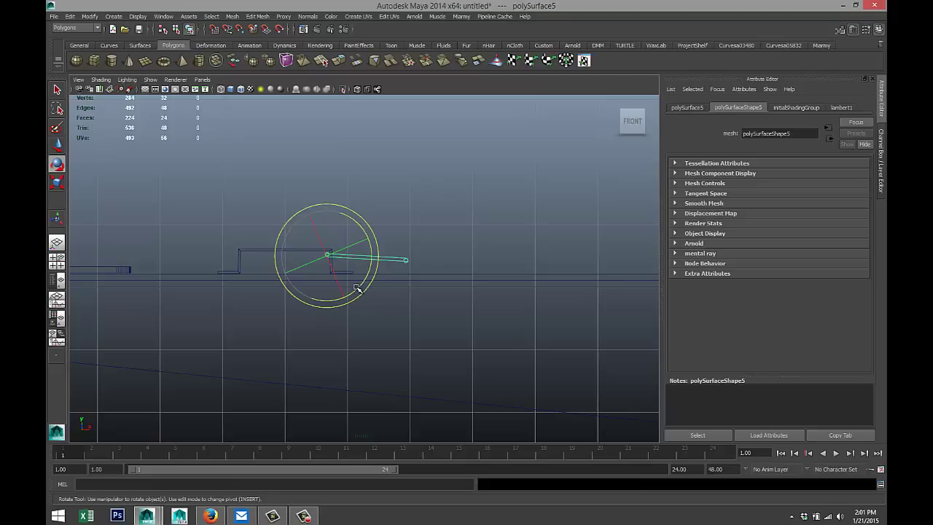
{"action": "left_click_drag", "start_coordinate": [358, 289], "coordinate": [365, 256]}
{"action": "scroll", "coordinate": [375, 275], "scroll_direction": "down", "scroll_amount": 3}
{"action": "scroll", "coordinate": [375, 275], "scroll_direction": "down", "scroll_amount": 2}
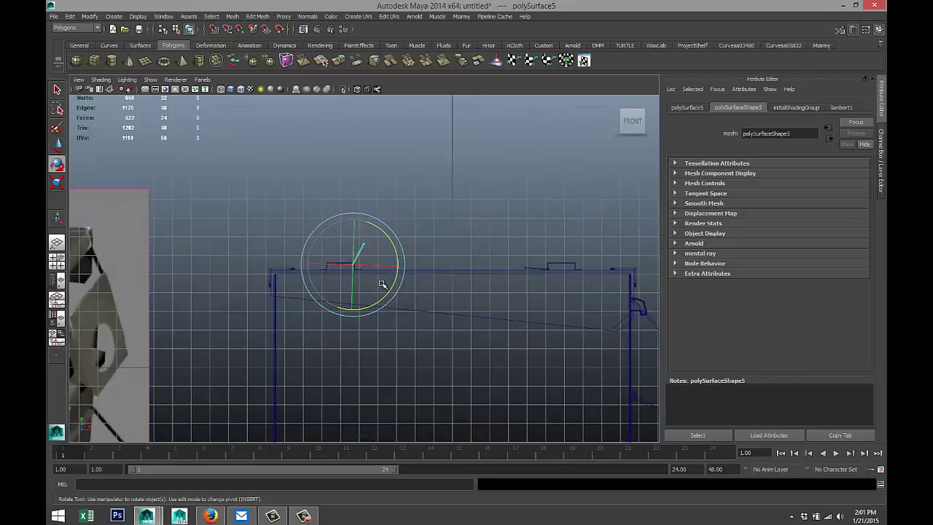
Examine the lid handle and its wire loops in the reference image beside the model in the front view
{"action": "middle_click_drag", "start_coordinate": [259, 285], "coordinate": [443, 285], "text": "alt"}
{"action": "middle_click_drag", "start_coordinate": [331, 298], "coordinate": [262, 279], "text": "alt"}
{"action": "scroll", "coordinate": [274, 284], "scroll_direction": "down", "scroll_amount": 2}
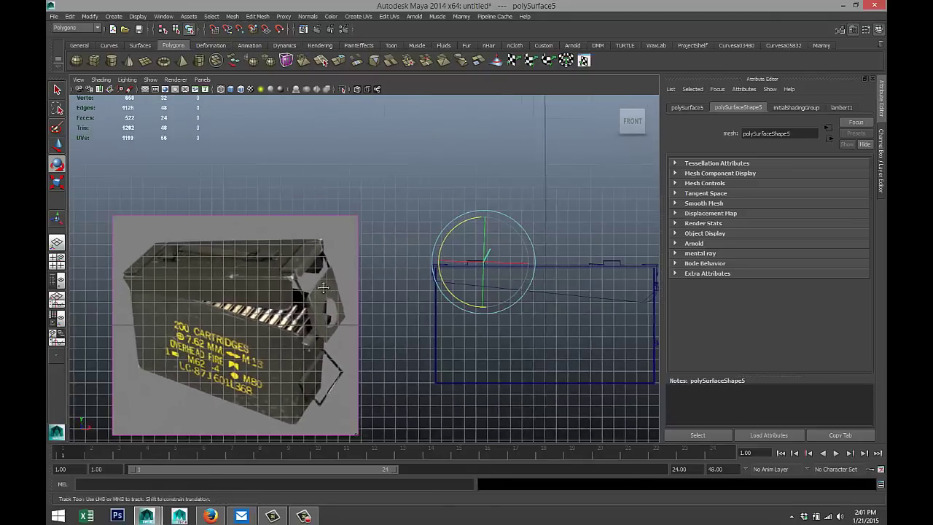
{"action": "middle_click_drag", "start_coordinate": [335, 294], "coordinate": [194, 244], "text": "alt"}
{"action": "scroll", "coordinate": [218, 274], "scroll_direction": "up", "scroll_amount": 2}
{"action": "scroll", "coordinate": [218, 274], "scroll_direction": "down", "scroll_amount": 3}
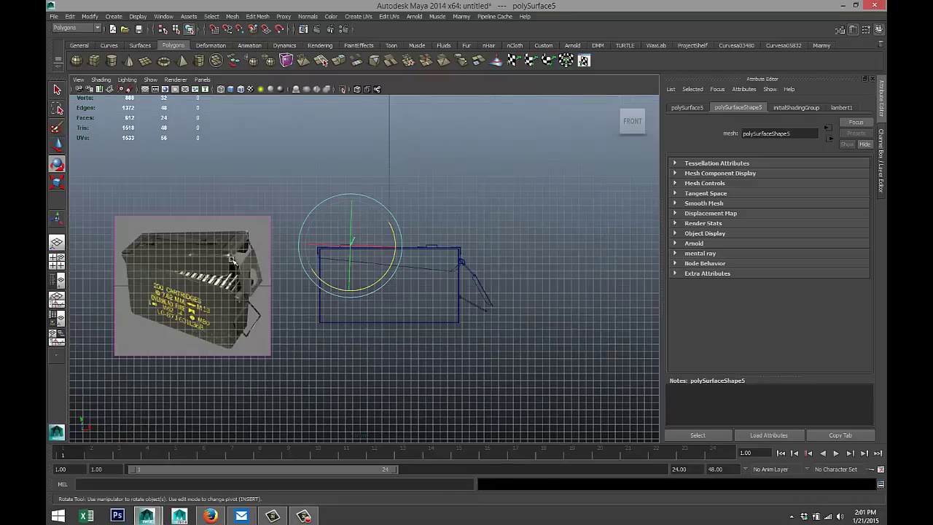
In the perspective view, create a long, thin polygon box beside the ammunition box as the base for the carrying handle
{"action": "left_click", "coordinate": [56, 261]}
{"action": "key", "text": "space"}
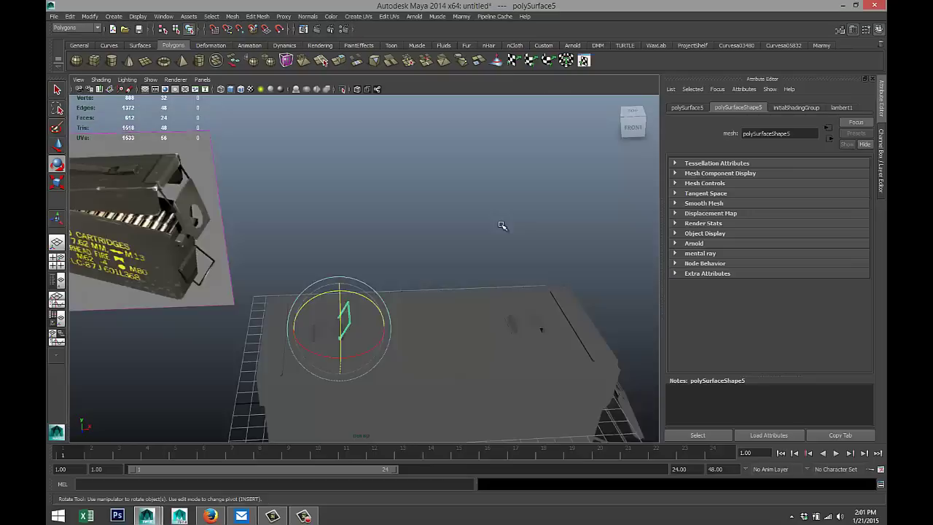
{"action": "left_click_drag", "start_coordinate": [564, 305], "coordinate": [298, 182], "text": "alt"}
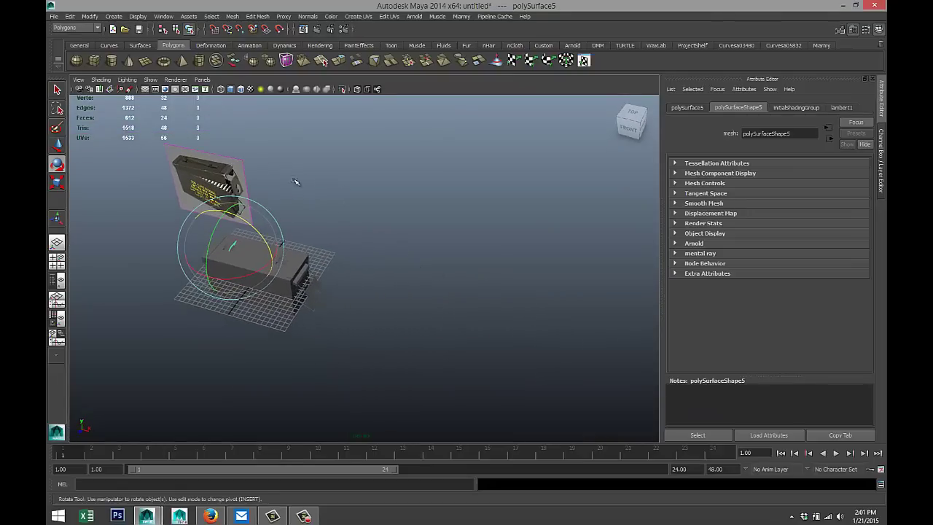
{"action": "left_click", "coordinate": [94, 61]}
{"action": "left_click_drag", "start_coordinate": [370, 340], "coordinate": [462, 377]}
{"action": "key", "text": "f"}
{"action": "scroll", "coordinate": [453, 333], "scroll_direction": "up", "scroll_amount": 2}
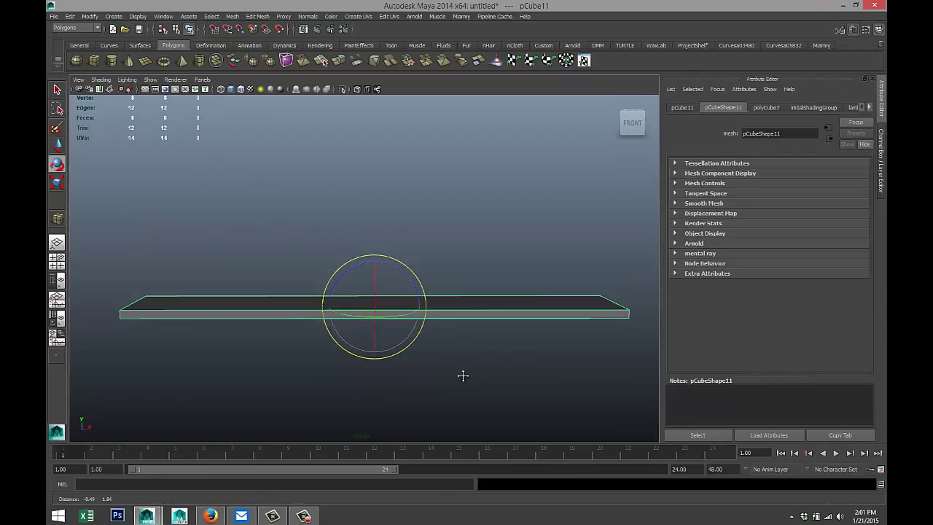
Select the four long edges of the new strip and bevel them
{"action": "right_click_drag", "start_coordinate": [280, 311], "coordinate": [277, 287]}
{"action": "left_click", "coordinate": [282, 309]}
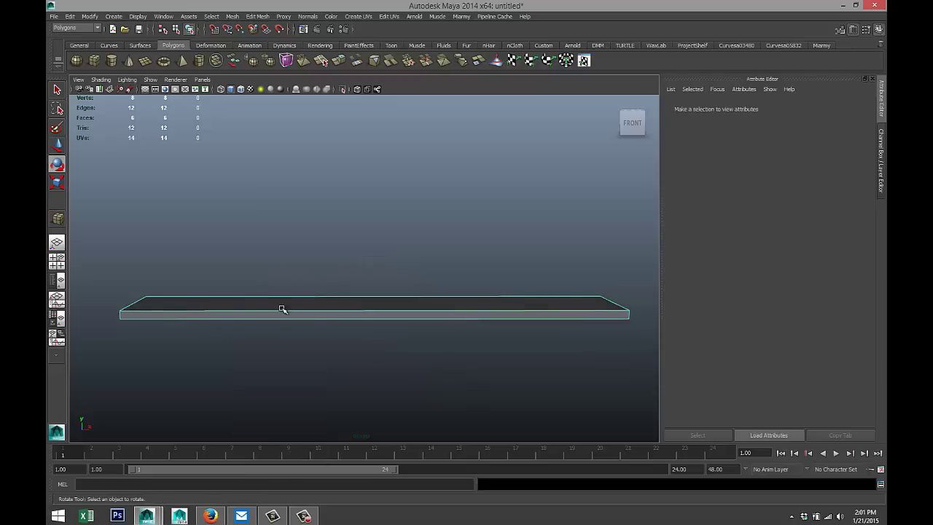
{"action": "left_click_drag", "start_coordinate": [285, 315], "coordinate": [289, 298]}
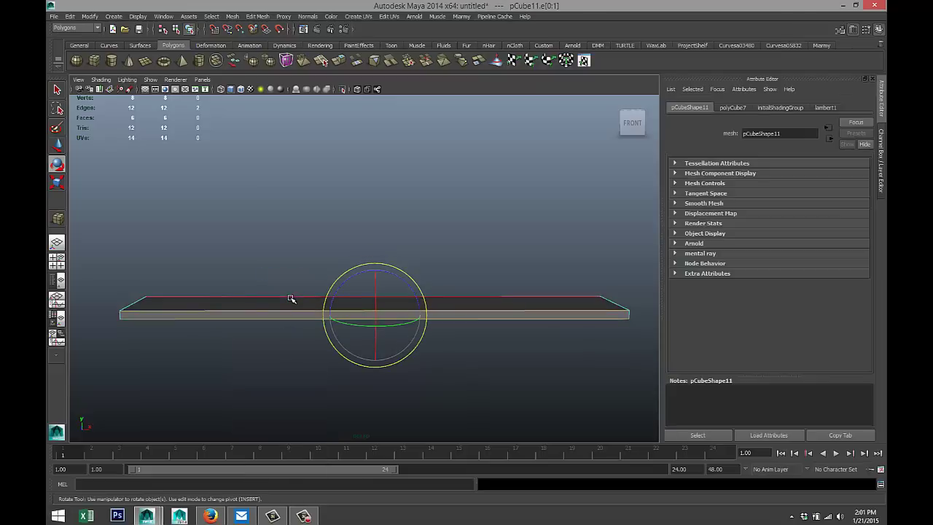
{"action": "left_click_drag", "start_coordinate": [294, 223], "coordinate": [291, 325], "text": "alt"}
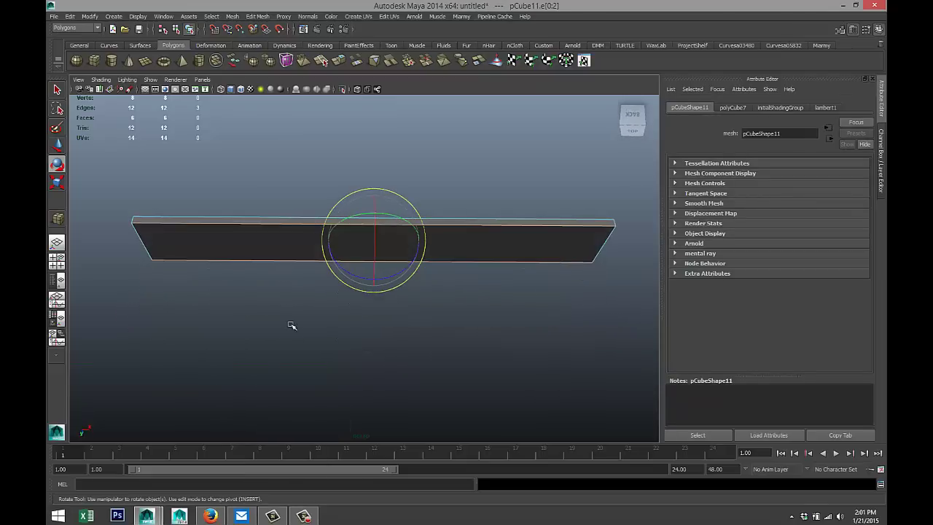
{"action": "left_click", "coordinate": [296, 219], "text": "shift"}
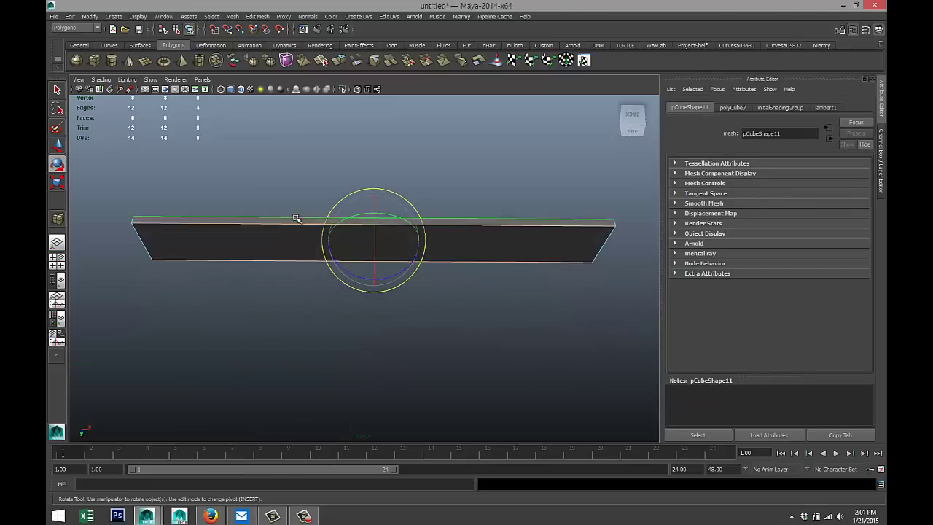
{"action": "left_click", "coordinate": [248, 16]}
{"action": "left_click", "coordinate": [281, 324]}
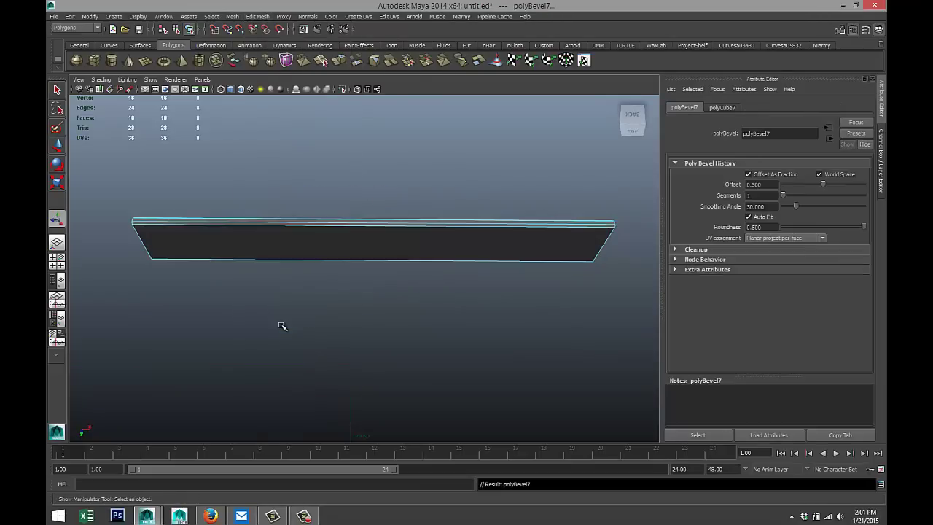
Set the strip's bevel to 5 segments with an offset of 0.9
{"action": "left_click_drag", "start_coordinate": [319, 340], "coordinate": [329, 219], "text": "alt"}
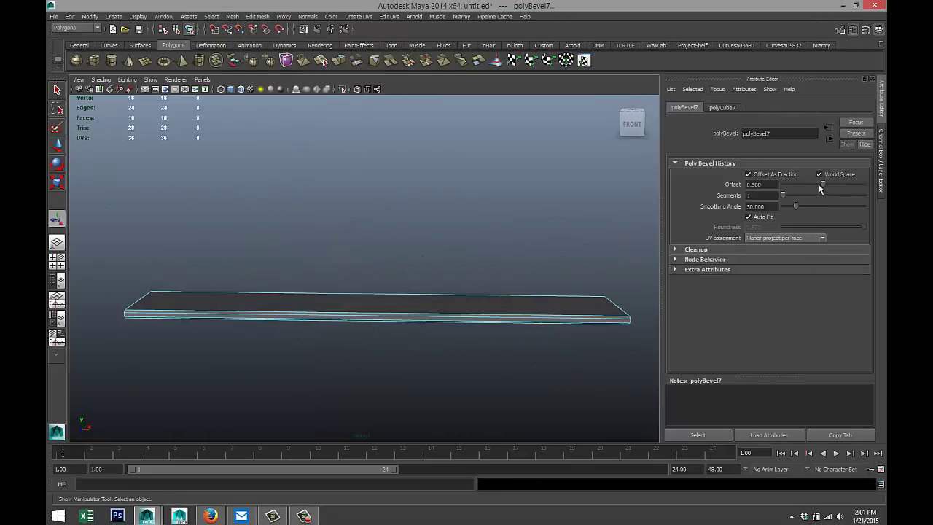
{"action": "left_click_drag", "start_coordinate": [818, 186], "coordinate": [857, 187]}
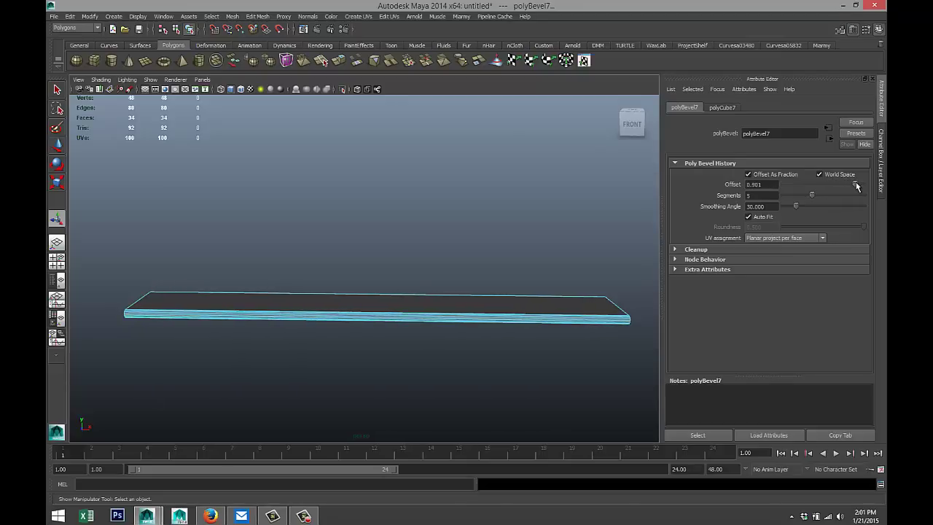
{"action": "left_click_drag", "start_coordinate": [781, 186], "coordinate": [743, 184]}
Return the beveled strip to object selection and center its pivot
{"action": "left_click_drag", "start_coordinate": [621, 277], "coordinate": [362, 309], "text": "alt"}
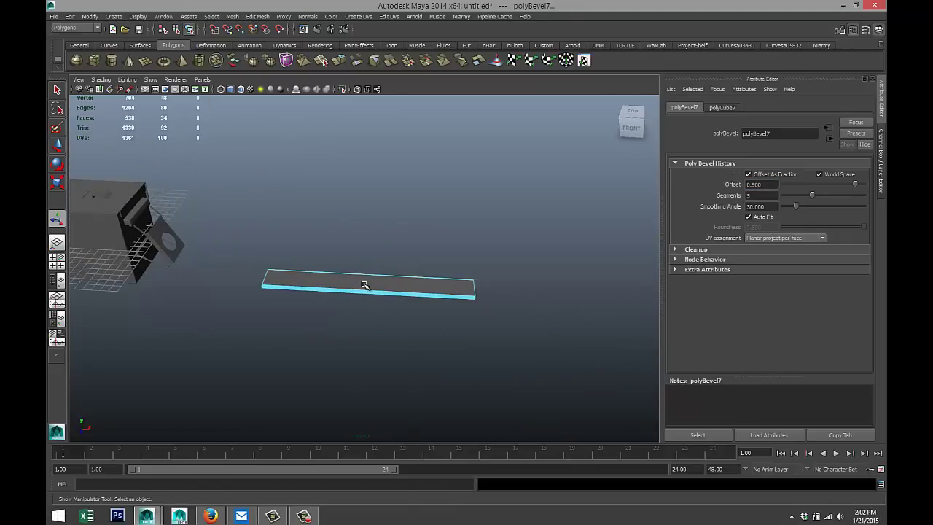
{"action": "right_click_drag", "start_coordinate": [365, 285], "coordinate": [364, 287]}
{"action": "left_click", "coordinate": [365, 287]}
{"action": "scroll", "coordinate": [381, 327], "scroll_direction": "down", "scroll_amount": 3}
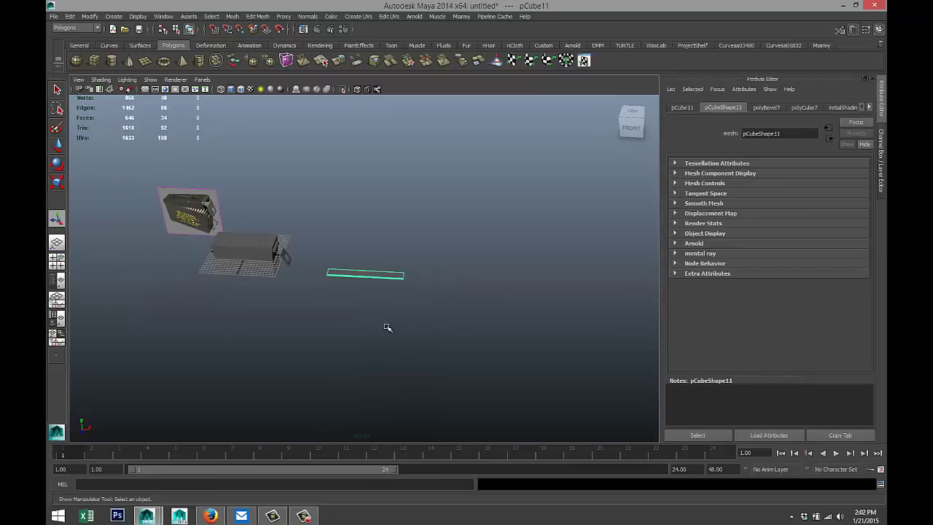
{"action": "left_click", "coordinate": [90, 16]}
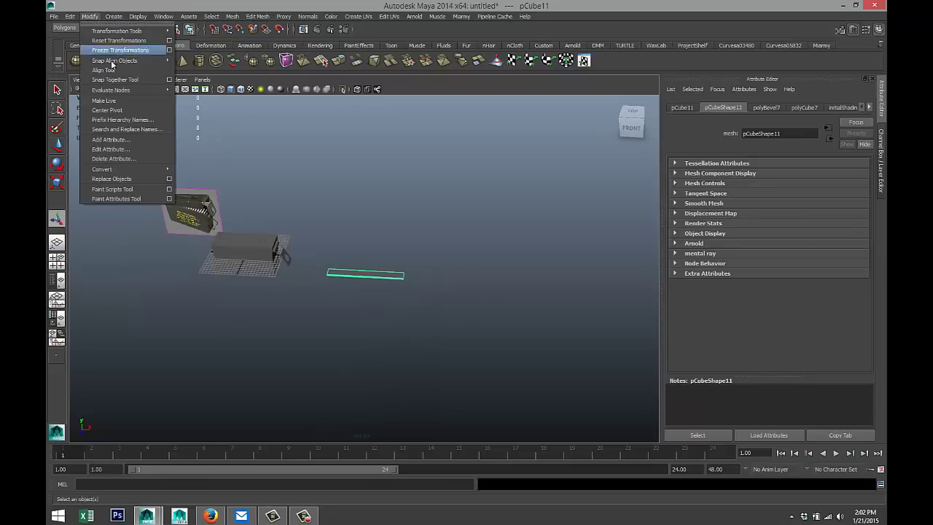
{"action": "left_click", "coordinate": [132, 110]}
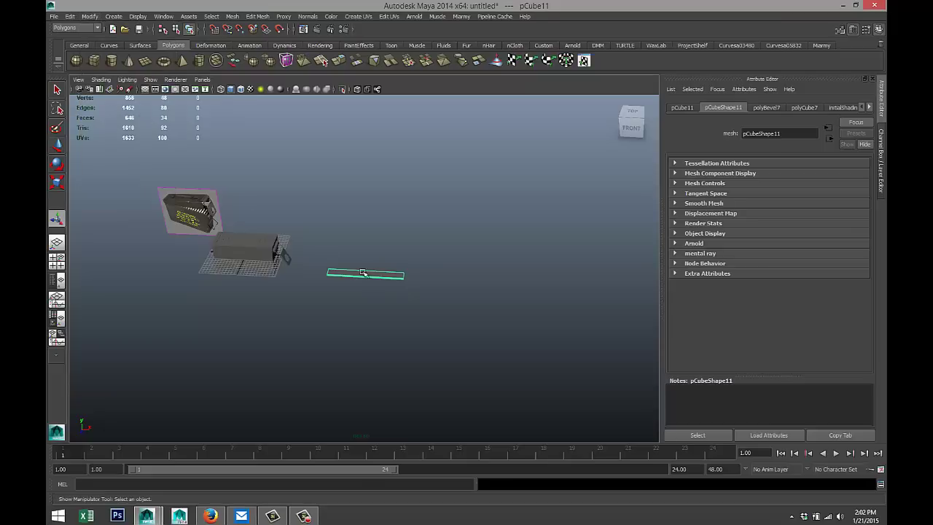
Move the strip above the box lid, to about X -1.16, Y 6.145, Z -2.06
{"action": "key", "text": "w"}
{"action": "left_click_drag", "start_coordinate": [399, 277], "coordinate": [271, 281]}
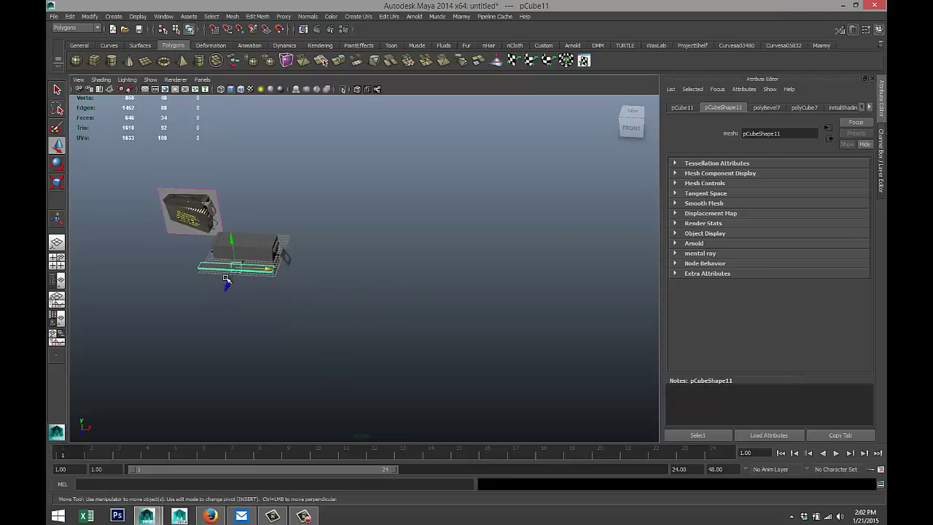
{"action": "left_click", "coordinate": [256, 308]}
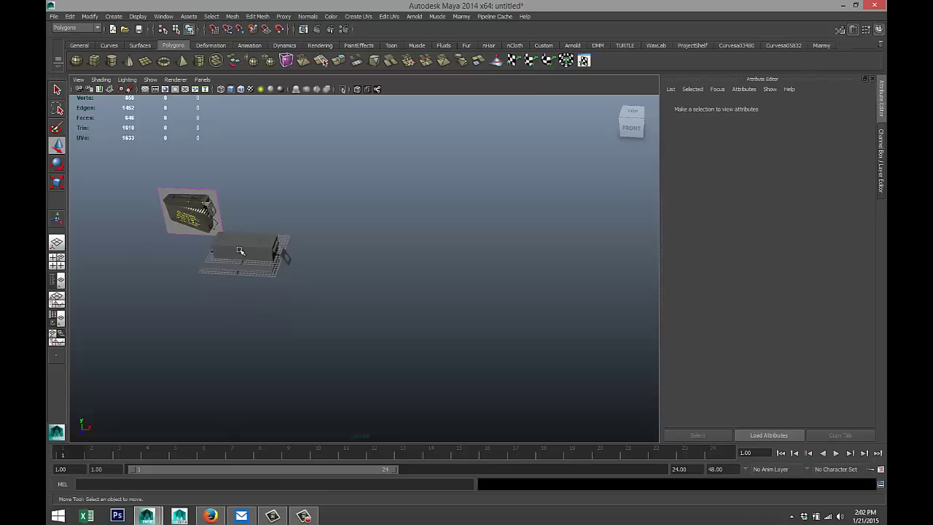
{"action": "left_click", "coordinate": [242, 268]}
{"action": "left_click_drag", "start_coordinate": [225, 285], "coordinate": [238, 206]}
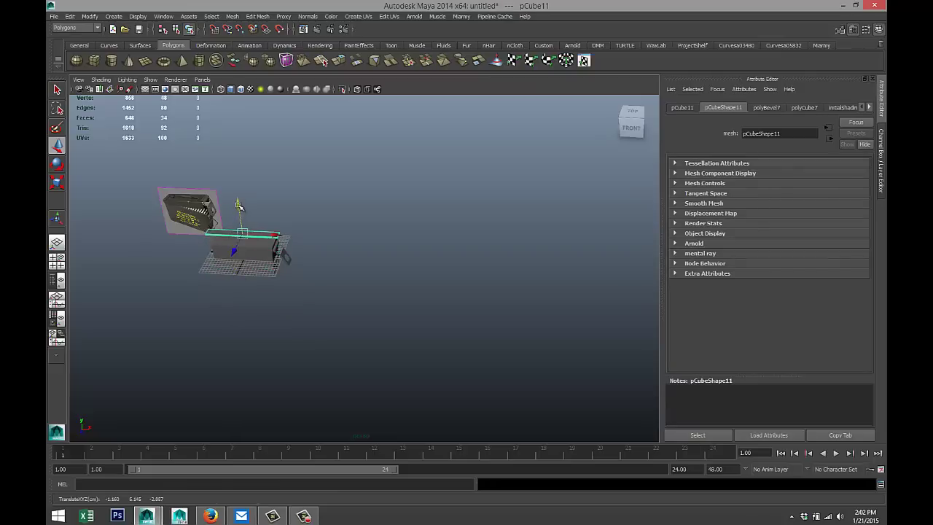
In the top view, align the strip with the lid brackets at about Z -0.147 and scale it to about 0.437 in X and 0.72 in Z
{"action": "left_click", "coordinate": [57, 261]}
{"action": "key", "text": "space"}
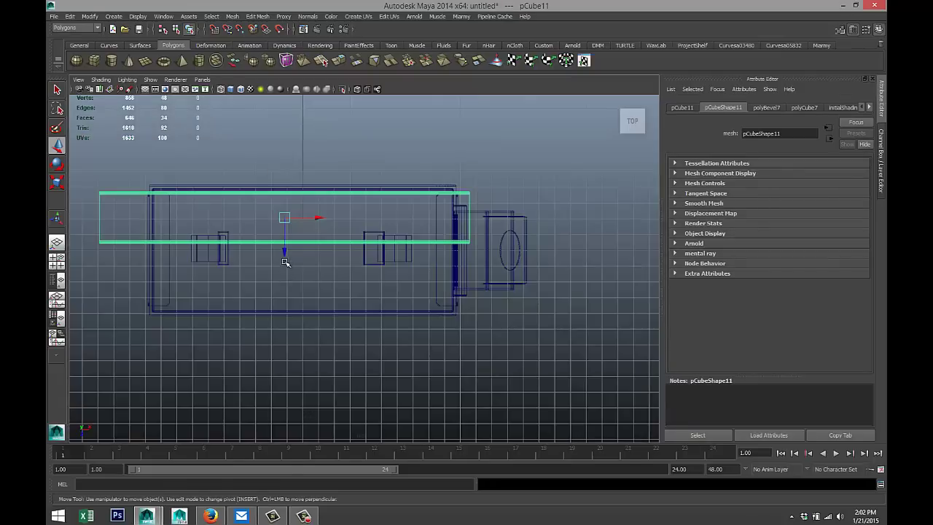
{"action": "left_click_drag", "start_coordinate": [284, 263], "coordinate": [298, 289]}
{"action": "middle_click_drag", "start_coordinate": [302, 284], "coordinate": [286, 285]}
{"action": "key", "text": "r"}
{"action": "key", "text": "w"}
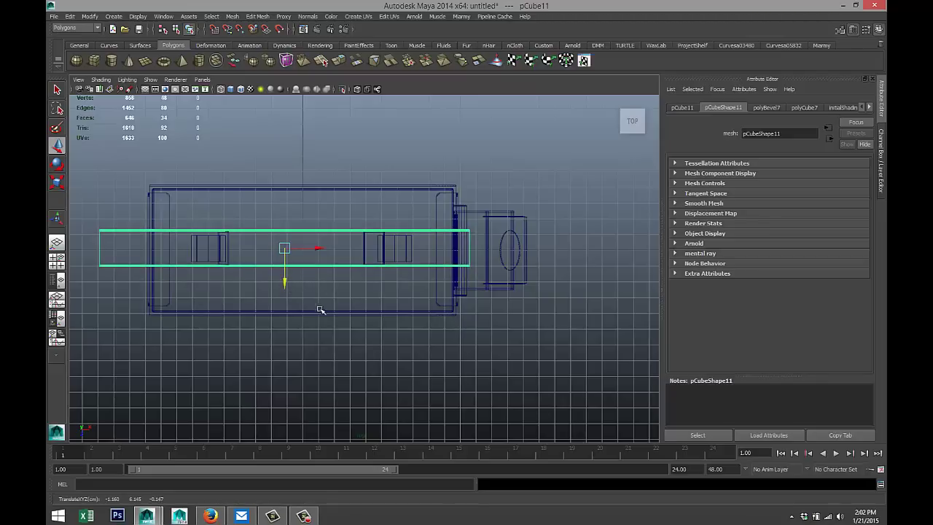
{"action": "key", "text": "r"}
{"action": "left_click_drag", "start_coordinate": [325, 250], "coordinate": [305, 257]}
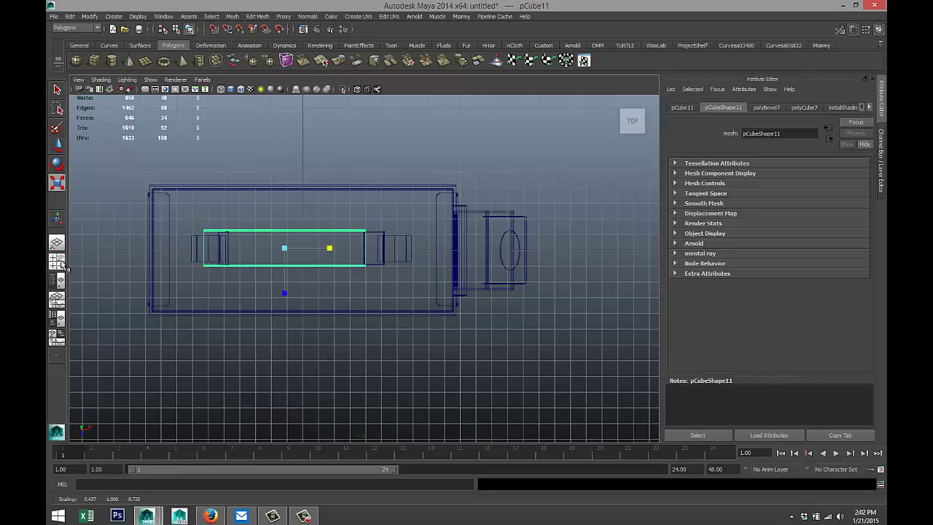
In the perspective view, scale the handle strip down vertically to make it thinner
{"action": "key", "text": "space"}
{"action": "key", "text": "space"}
{"action": "key", "text": "f"}
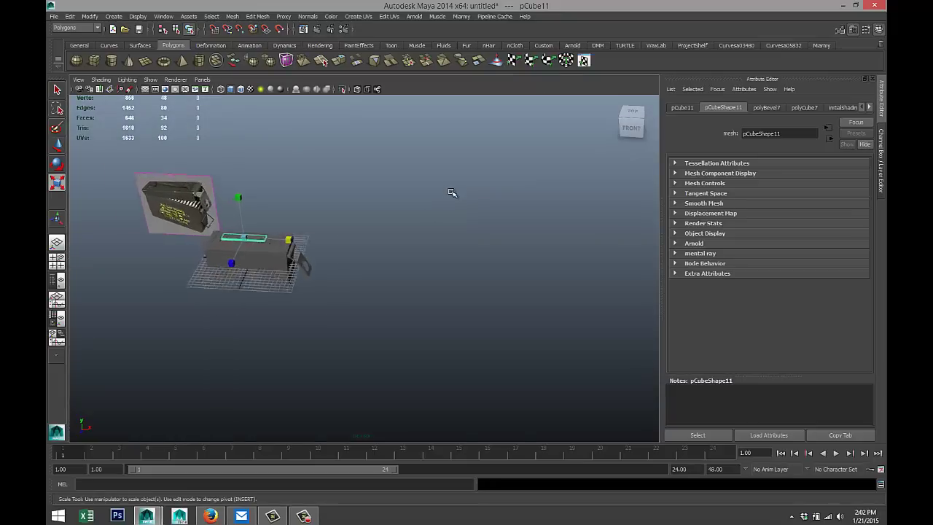
{"action": "scroll", "coordinate": [425, 255], "scroll_direction": "down", "scroll_amount": 3}
{"action": "left_click_drag", "start_coordinate": [424, 295], "coordinate": [364, 256], "text": "alt"}
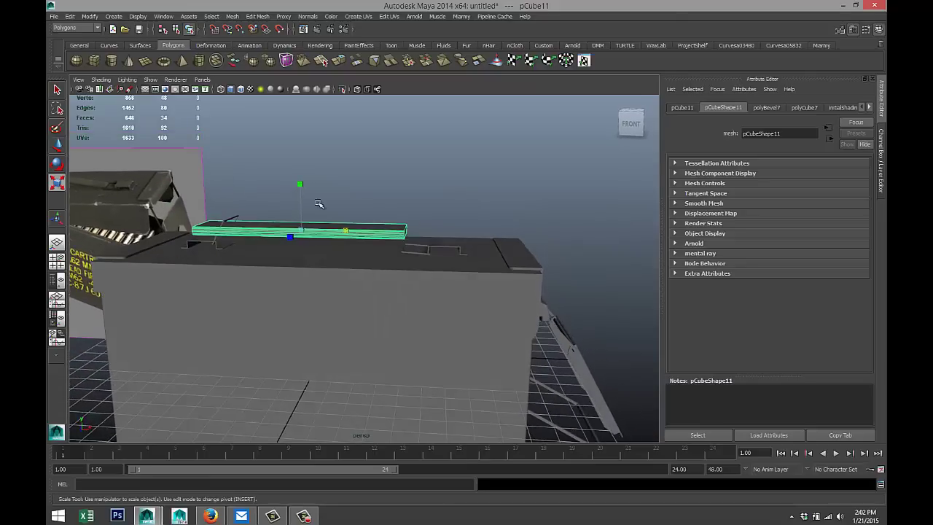
{"action": "left_click_drag", "start_coordinate": [300, 186], "coordinate": [312, 209]}
Lower the handle strip onto the lid at about Y 5.305, level with the flat wire loop
{"action": "left_click_drag", "start_coordinate": [366, 233], "coordinate": [371, 281], "text": "alt"}
{"action": "key", "text": "e"}
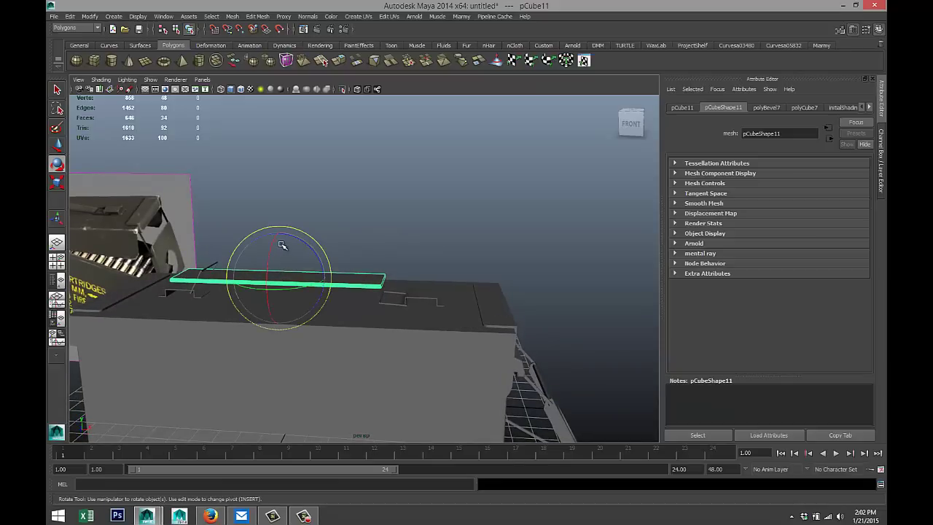
{"action": "key", "text": "w"}
{"action": "left_click_drag", "start_coordinate": [277, 247], "coordinate": [288, 262]}
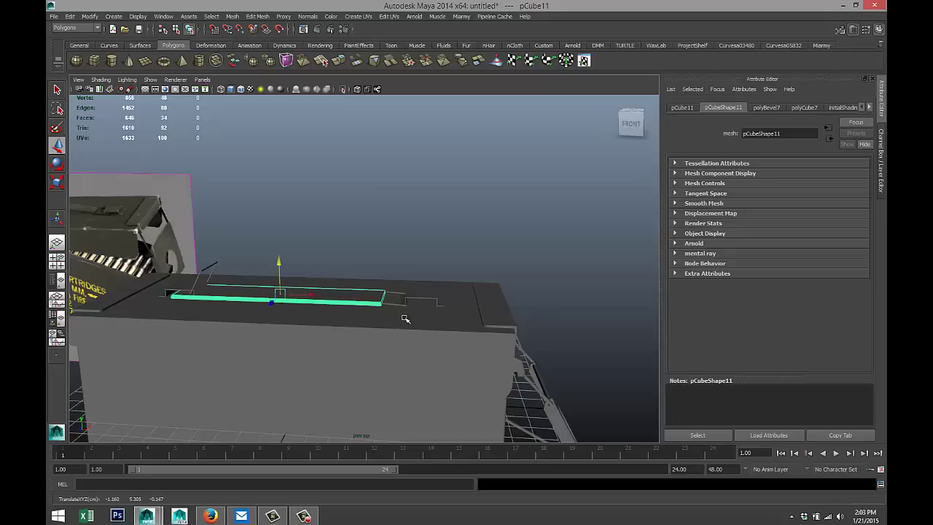
{"action": "scroll", "coordinate": [405, 319], "scroll_direction": "up", "scroll_amount": 8}
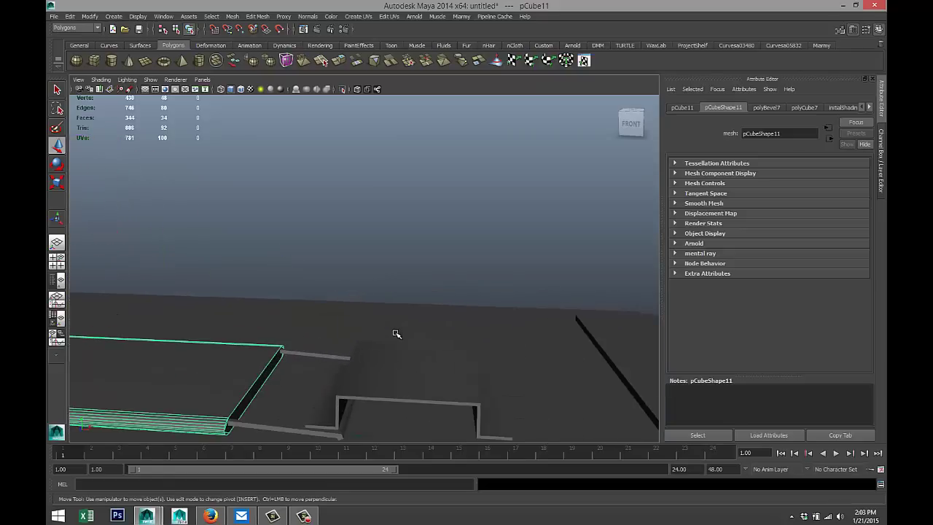
{"action": "mouse_move", "coordinate": [379, 360]}
{"action": "left_mouse_down", "text": "alt"}
{"action": "mouse_move", "coordinate": [290, 362]}
{"action": "mouse_move", "coordinate": [394, 356]}
{"action": "left_mouse_up", "text": "alt"}
{"action": "middle_click_drag", "start_coordinate": [343, 354], "coordinate": [561, 298], "text": "alt"}
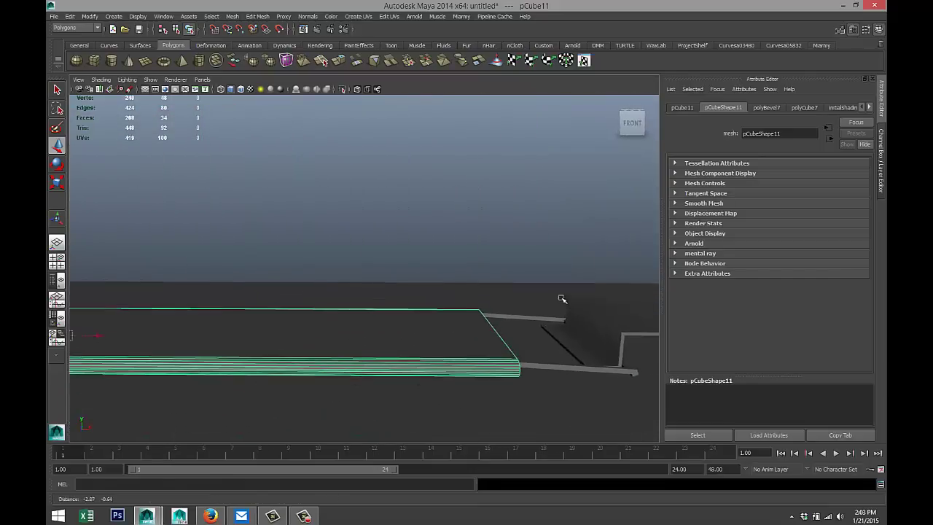
{"action": "key", "text": "w"}
{"action": "right_click_drag", "start_coordinate": [561, 298], "coordinate": [470, 302], "text": "alt"}
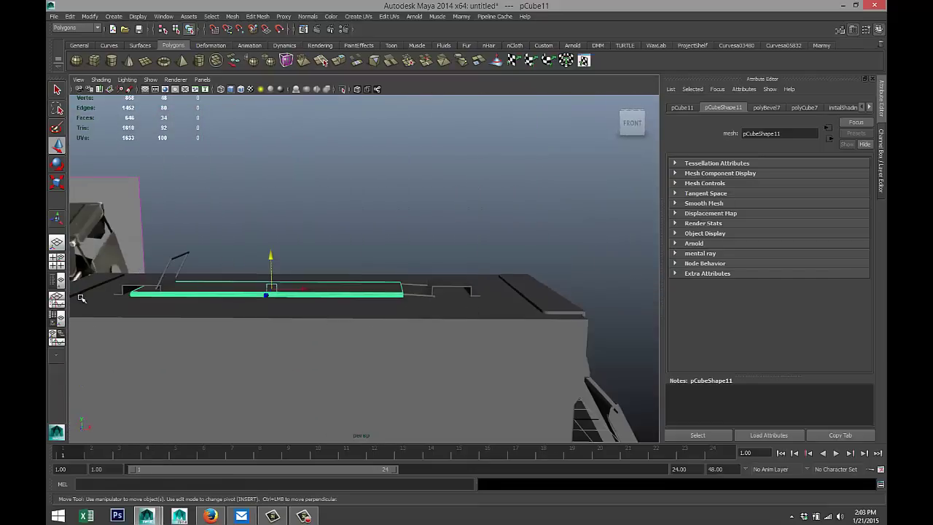
In the front view, move the strip's pivot to its flat-loop end, about X 3.94, and rotate the strip about -9.07 degrees around Z
{"action": "left_click", "coordinate": [57, 259]}
{"action": "key", "text": "space"}
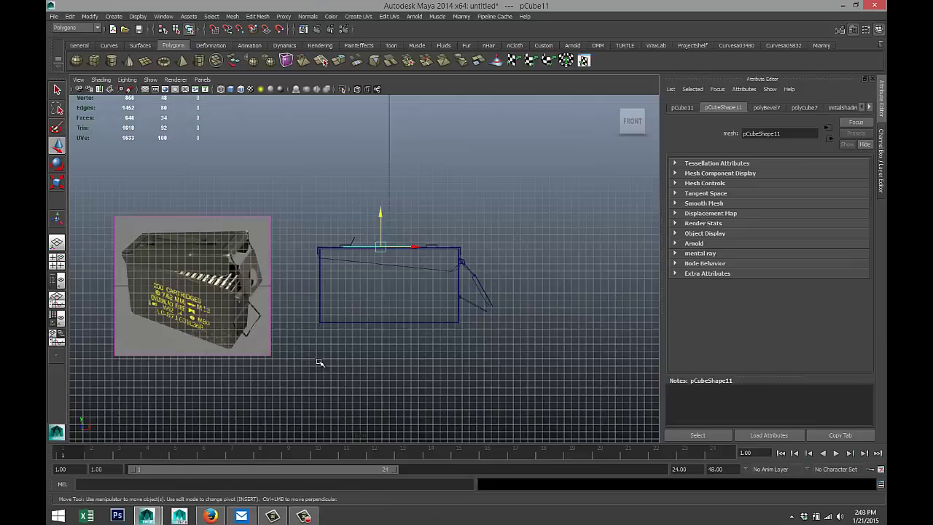
{"action": "right_click_drag", "start_coordinate": [326, 353], "coordinate": [427, 300], "text": "alt"}
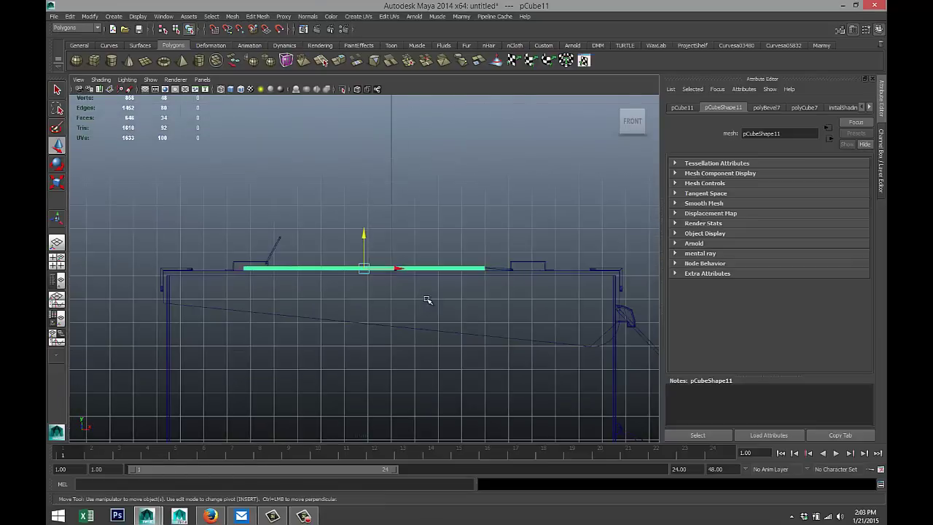
{"action": "key", "text": "Insert"}
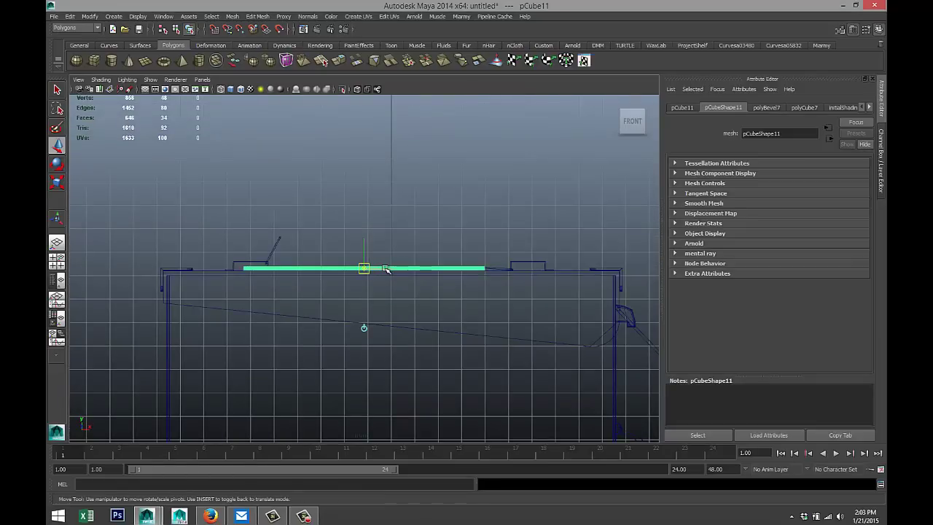
{"action": "left_click_drag", "start_coordinate": [386, 269], "coordinate": [505, 278]}
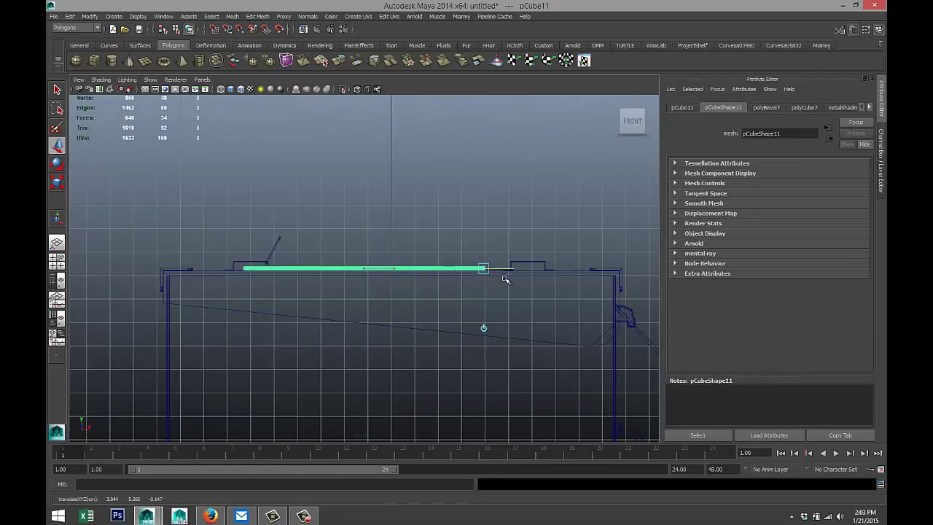
{"action": "key", "text": "Insert"}
{"action": "key", "text": "e"}
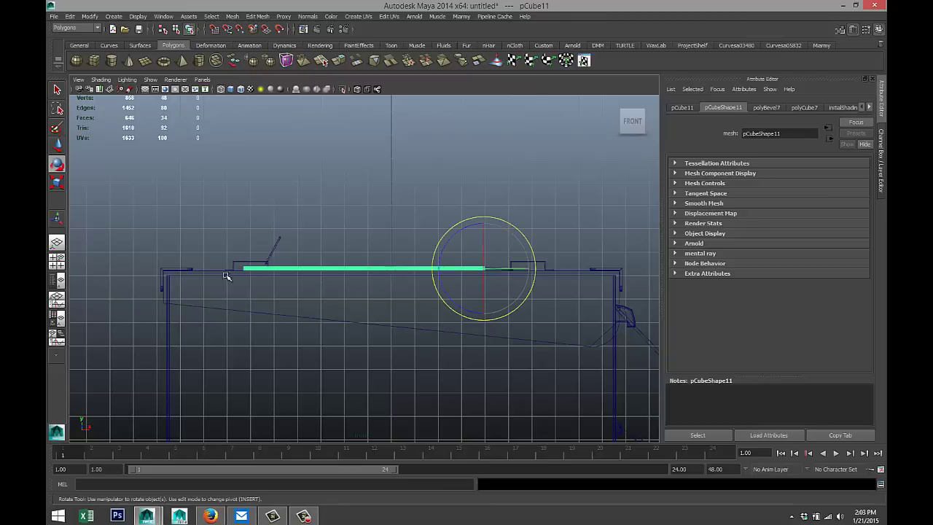
{"action": "left_click_drag", "start_coordinate": [448, 241], "coordinate": [453, 239]}
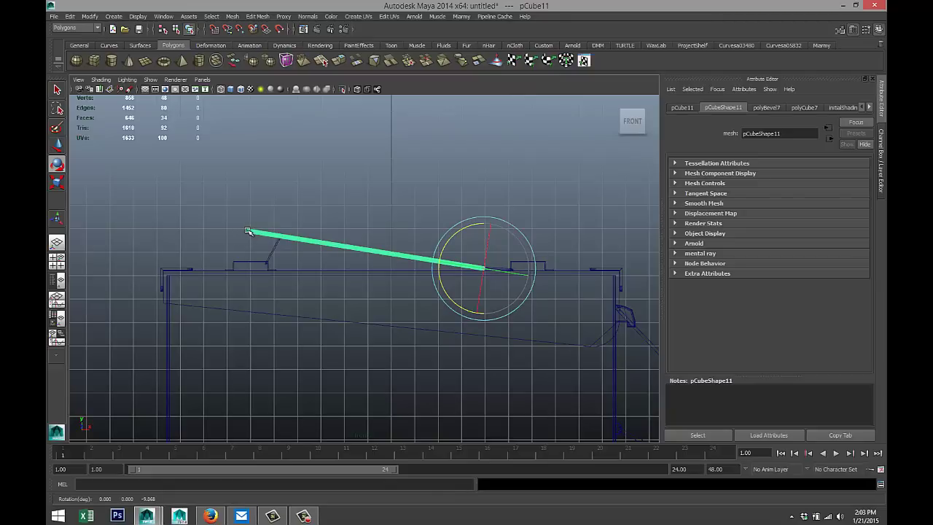
Move the vertices at the strip's raised end to the tip of the upright wire loop, about X -4.74, Y 6.68
{"action": "right_click_drag", "start_coordinate": [248, 231], "coordinate": [218, 228]}
{"action": "left_click_drag", "start_coordinate": [233, 212], "coordinate": [319, 236]}
{"action": "key", "text": "w"}
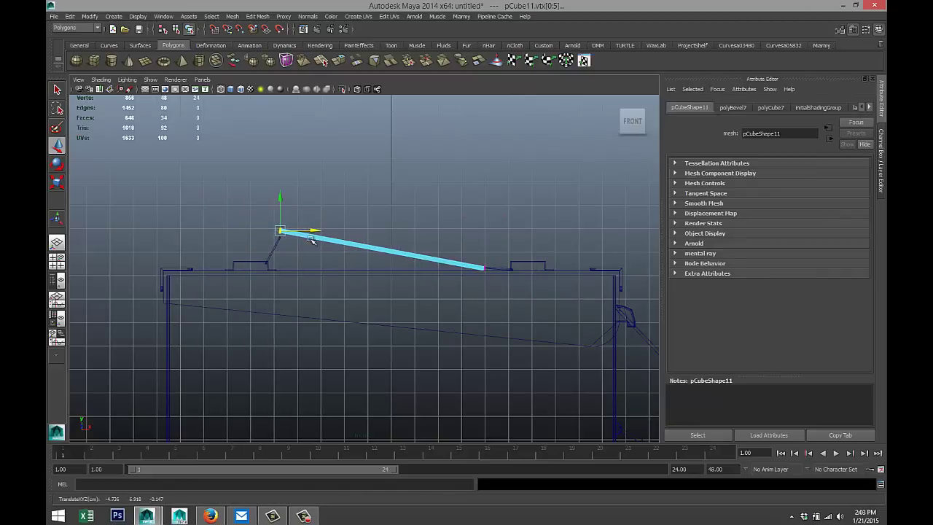
{"action": "left_click_drag", "start_coordinate": [281, 196], "coordinate": [282, 204]}
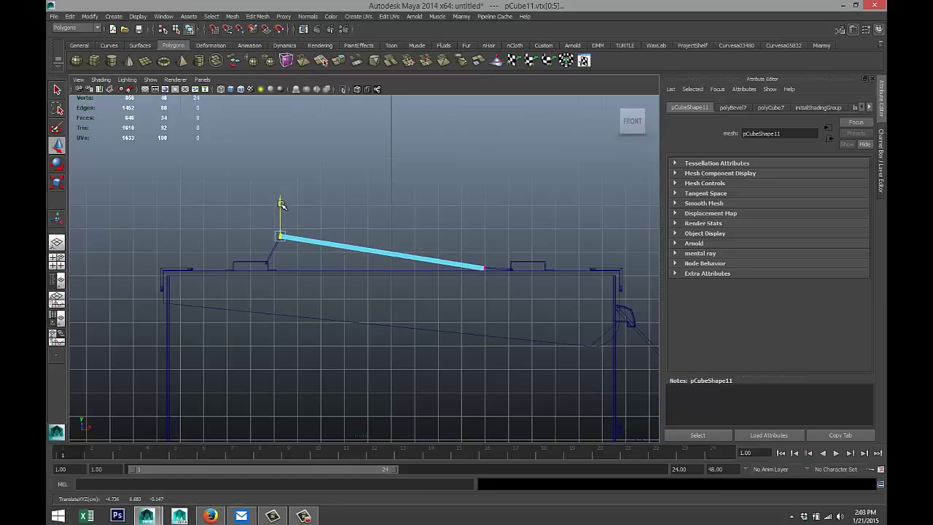
Fine-tune the vertices at the handle strip's raised end onto the upright wire loop's tip, about X -4.80, Y 6.64
{"action": "scroll", "coordinate": [290, 268], "scroll_direction": "up", "scroll_amount": 3}
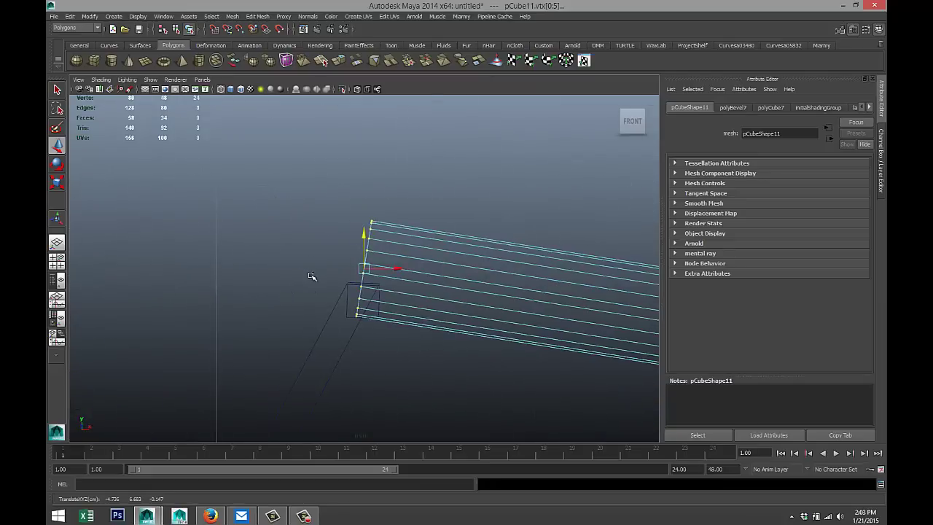
{"action": "scroll", "coordinate": [401, 274], "scroll_direction": "up", "scroll_amount": 6}
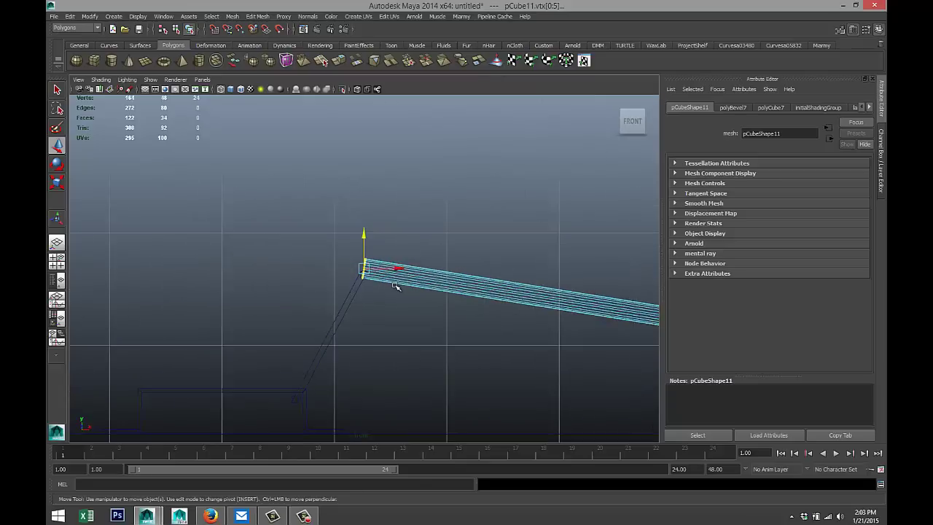
{"action": "left_click_drag", "start_coordinate": [397, 269], "coordinate": [385, 269]}
{"action": "left_click_drag", "start_coordinate": [352, 237], "coordinate": [354, 244]}
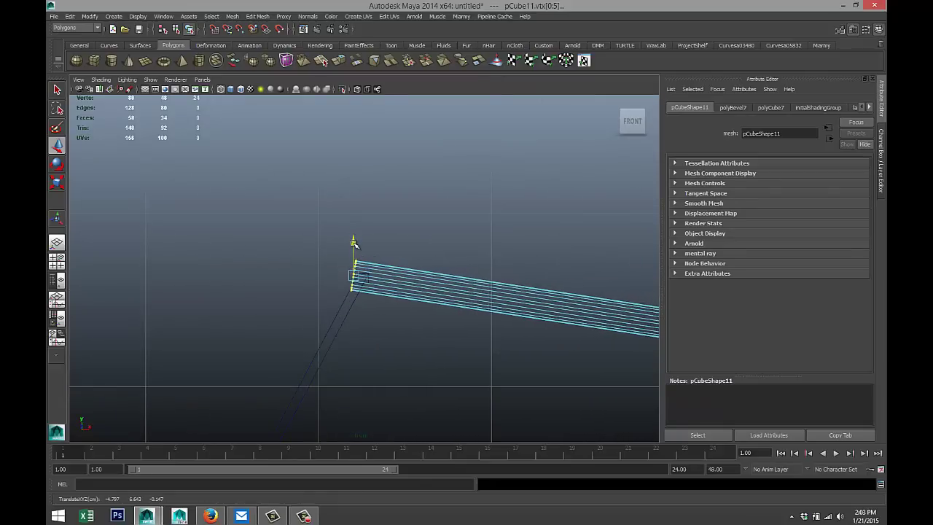
Return to the perspective view, leave vertex editing and select the box lid as an object
{"action": "left_click", "coordinate": [57, 261]}
{"action": "key", "text": "space"}
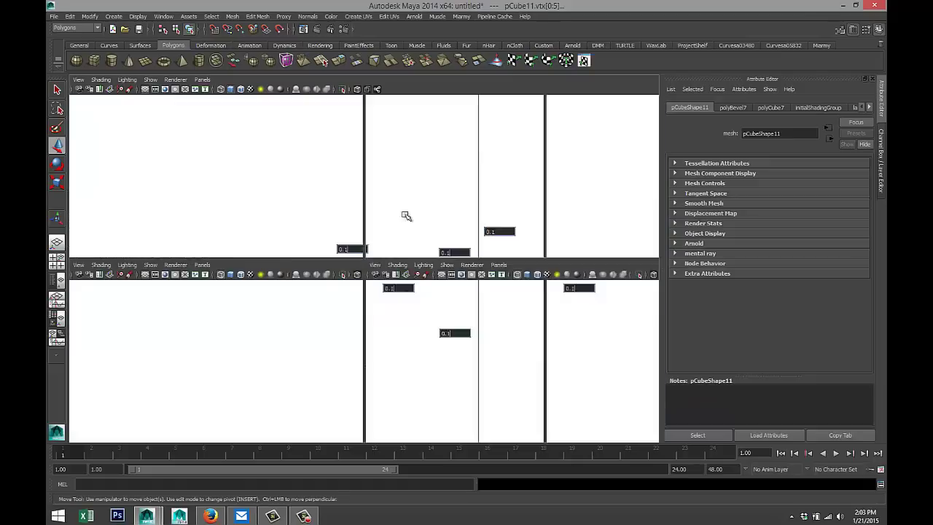
{"action": "right_click_drag", "start_coordinate": [379, 232], "coordinate": [353, 236], "text": "alt"}
{"action": "left_click_drag", "start_coordinate": [230, 263], "coordinate": [395, 319], "text": "alt"}
{"action": "left_click", "coordinate": [396, 318]}
{"action": "left_click_drag", "start_coordinate": [249, 306], "coordinate": [284, 330], "text": "alt"}
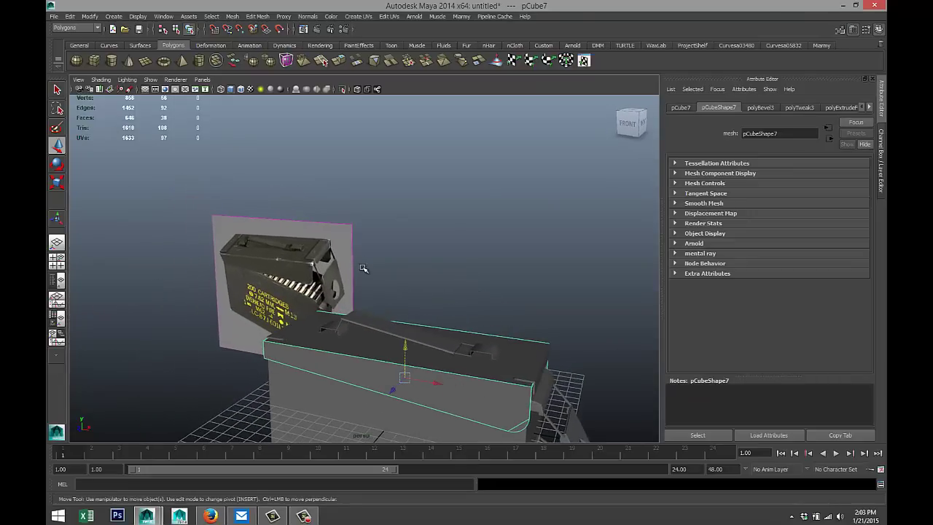
{"action": "left_click_drag", "start_coordinate": [363, 268], "coordinate": [310, 299], "text": "alt"}
{"action": "left_click_drag", "start_coordinate": [245, 314], "coordinate": [337, 294], "text": "alt"}
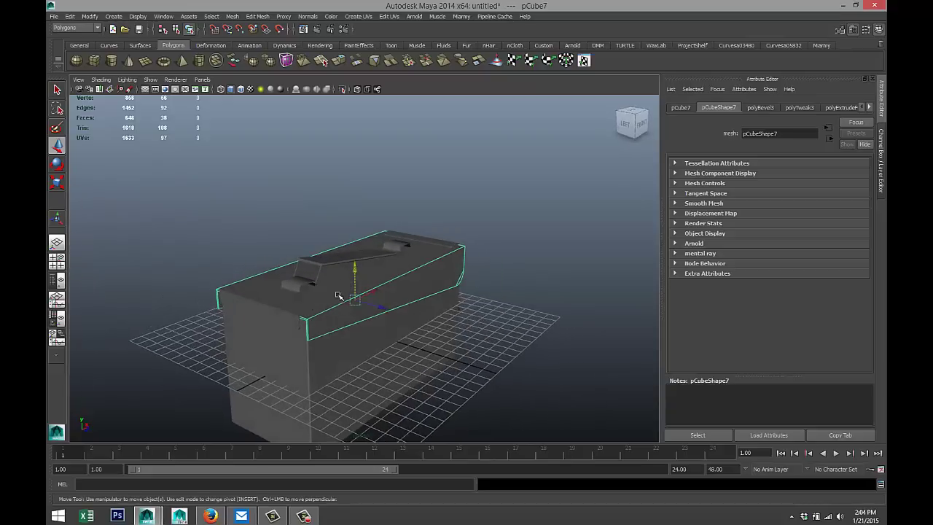
Add the lid's rear end cap, both wire loops with their brackets, and the handle strip to the selection
{"action": "left_click", "coordinate": [270, 312]}
{"action": "left_click", "coordinate": [307, 289], "text": "shift"}
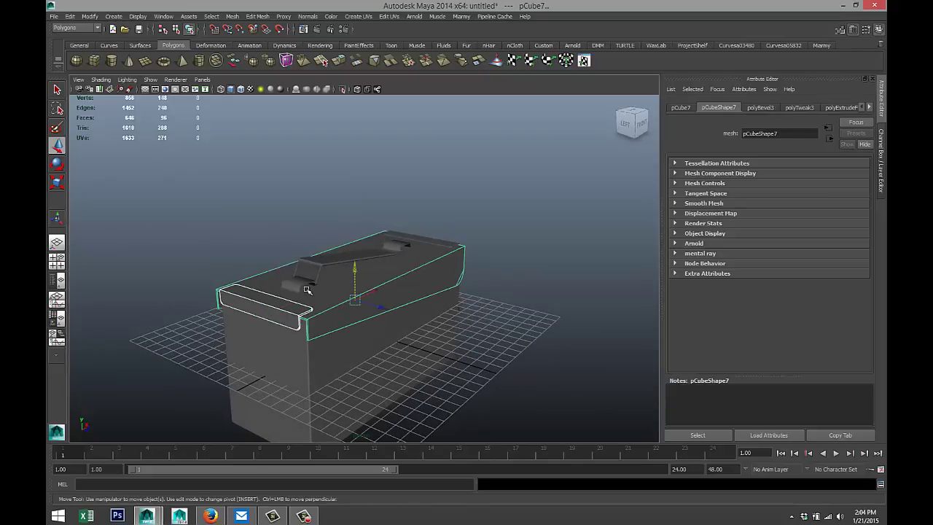
{"action": "right_click_drag", "start_coordinate": [302, 286], "coordinate": [319, 273], "text": "shift"}
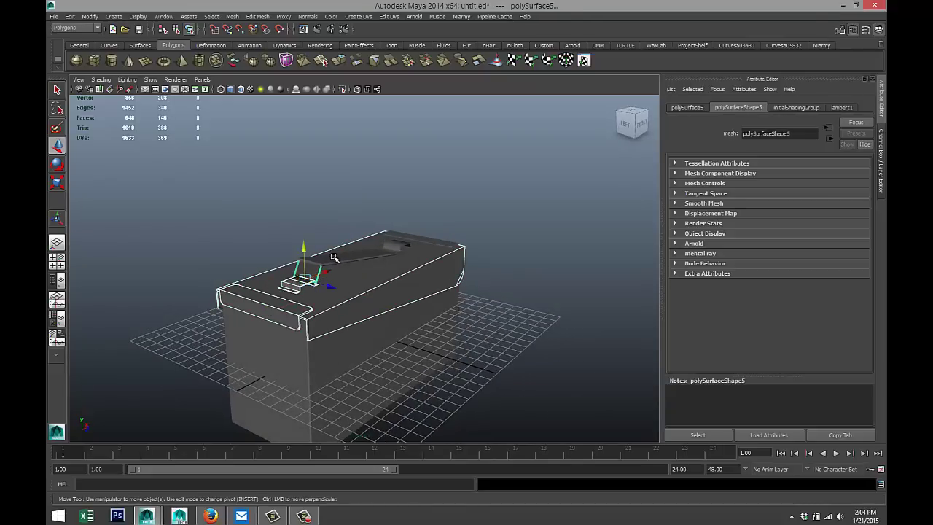
{"action": "left_click", "coordinate": [334, 258], "text": "shift"}
{"action": "left_click", "coordinate": [397, 244], "text": "shift"}
Add the lid's latch-side end cap, the latch plate and its connecting pieces to the selection
{"action": "left_click_drag", "start_coordinate": [497, 299], "coordinate": [482, 298], "text": "alt"}
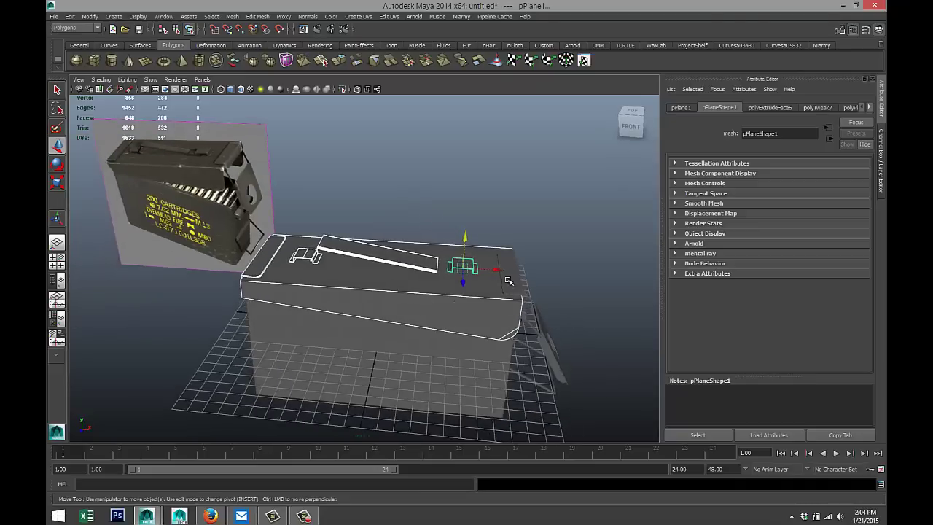
{"action": "left_click", "coordinate": [510, 280]}
{"action": "middle_click_drag", "start_coordinate": [576, 331], "coordinate": [421, 318], "text": "alt"}
{"action": "left_click", "coordinate": [398, 313]}
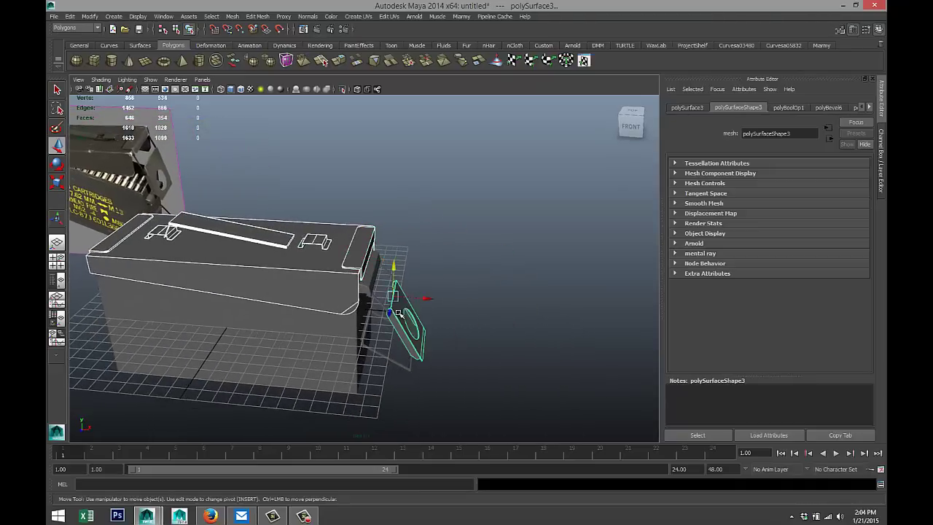
{"action": "left_click", "coordinate": [375, 290]}
{"action": "left_click_drag", "start_coordinate": [522, 314], "coordinate": [496, 285], "text": "alt"}
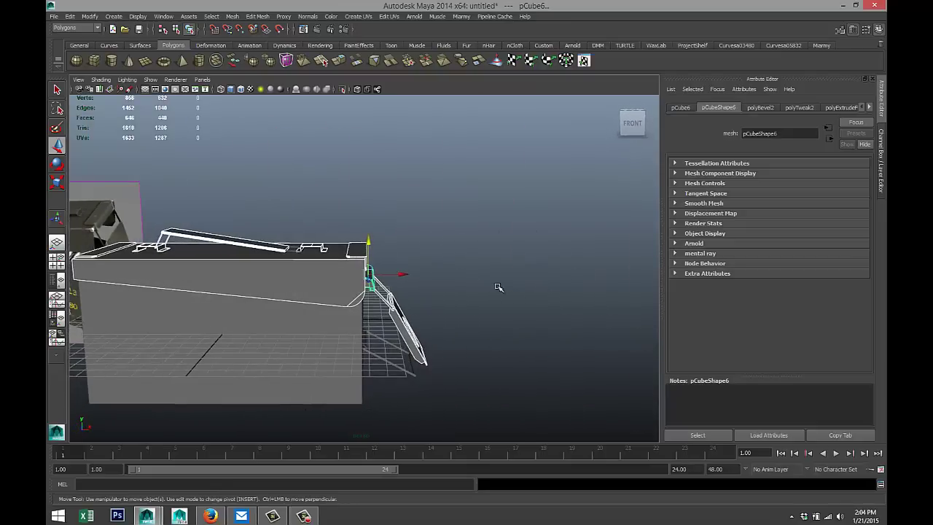
Combine the selected lid, handle and latch parts into one mesh and center its pivot
{"action": "left_click", "coordinate": [233, 17]}
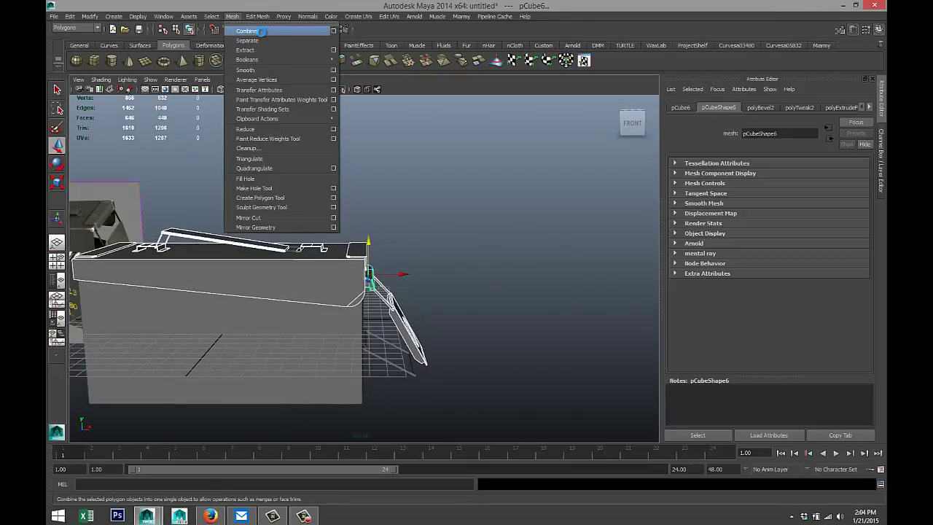
{"action": "left_click", "coordinate": [261, 31]}
{"action": "left_click", "coordinate": [90, 16]}
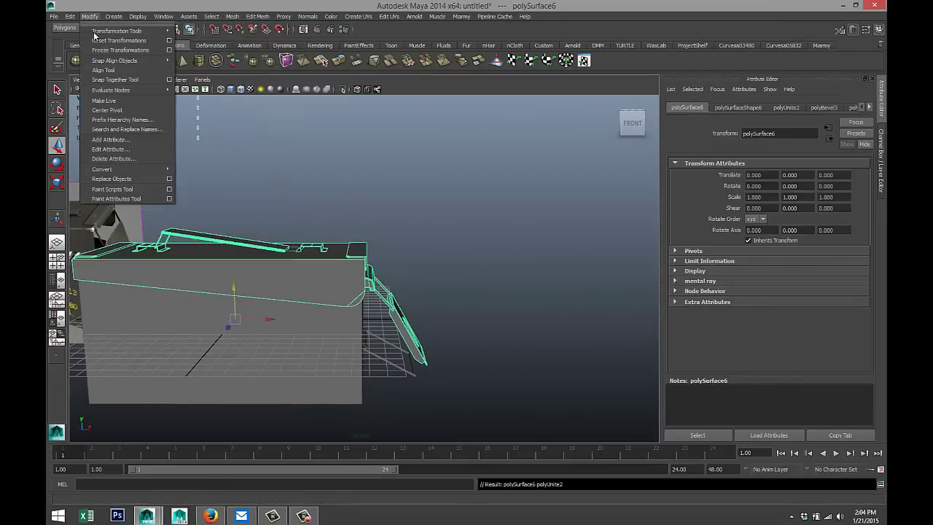
{"action": "left_click", "coordinate": [128, 111]}
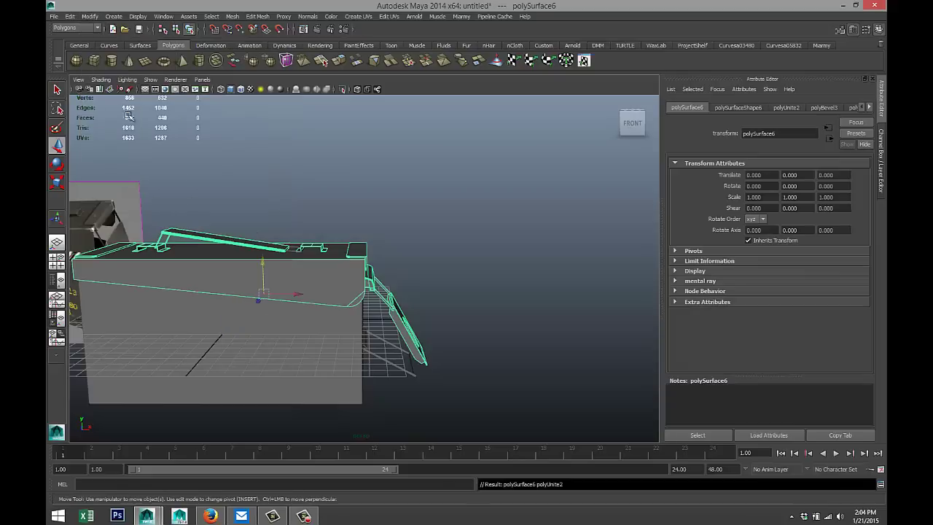
In the front view, move the combined lid's pivot to its upper corner opposite the latch, about X -9.51, Y 5.00
{"action": "scroll", "coordinate": [128, 116], "scroll_direction": "down", "scroll_amount": 5}
{"action": "middle_click_drag", "start_coordinate": [171, 294], "coordinate": [261, 330], "text": "alt"}
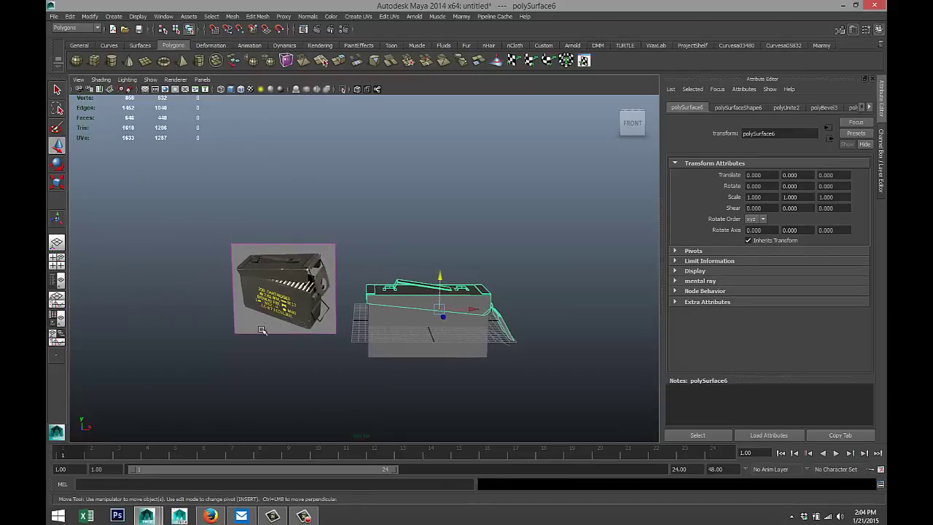
{"action": "left_click", "coordinate": [57, 262]}
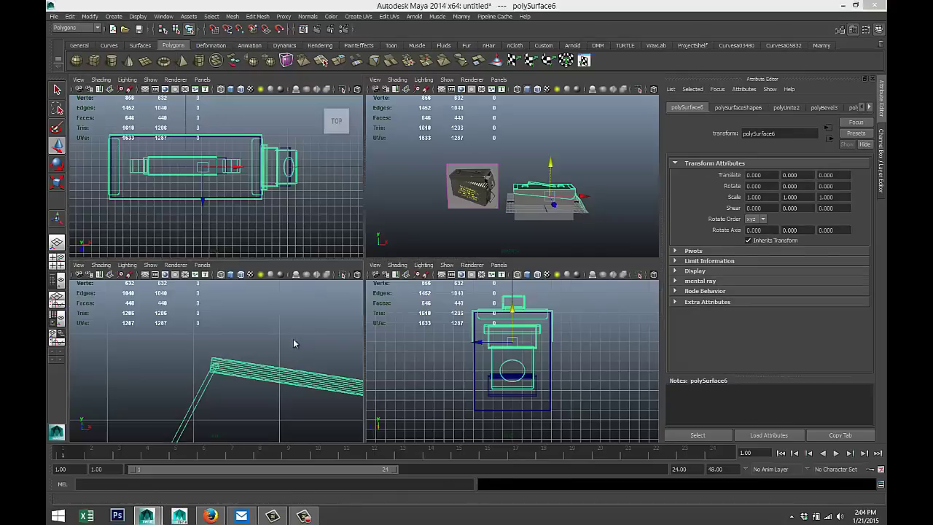
{"action": "key", "text": "space"}
{"action": "scroll", "coordinate": [409, 360], "scroll_direction": "down", "scroll_amount": 4}
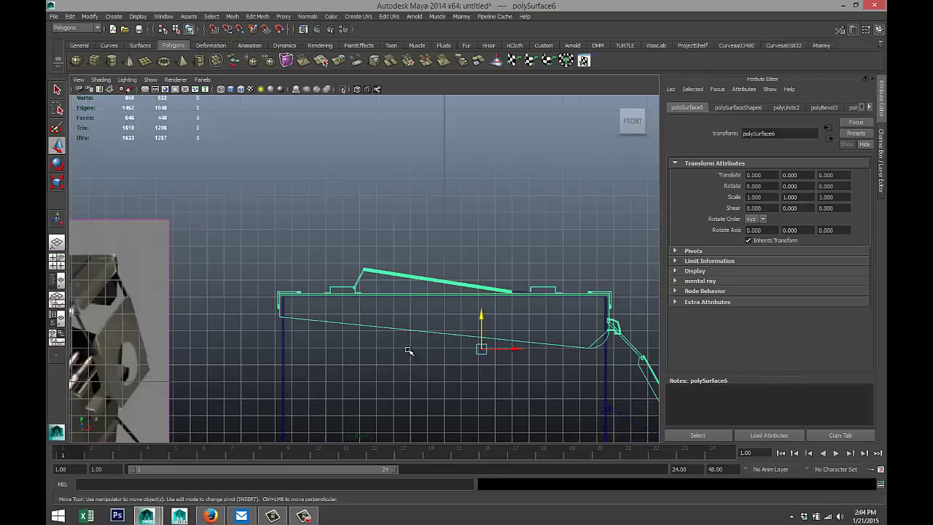
{"action": "key", "text": "Insert"}
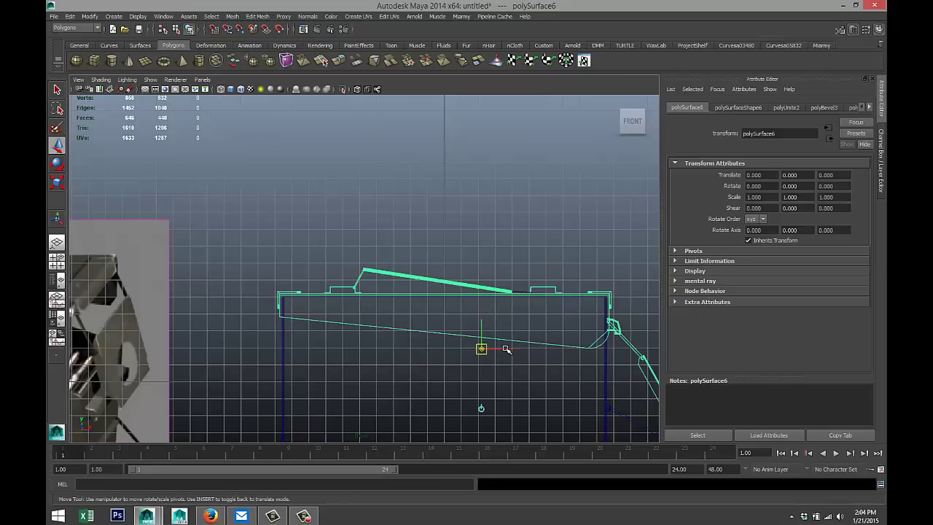
{"action": "left_click_drag", "start_coordinate": [506, 349], "coordinate": [283, 272]}
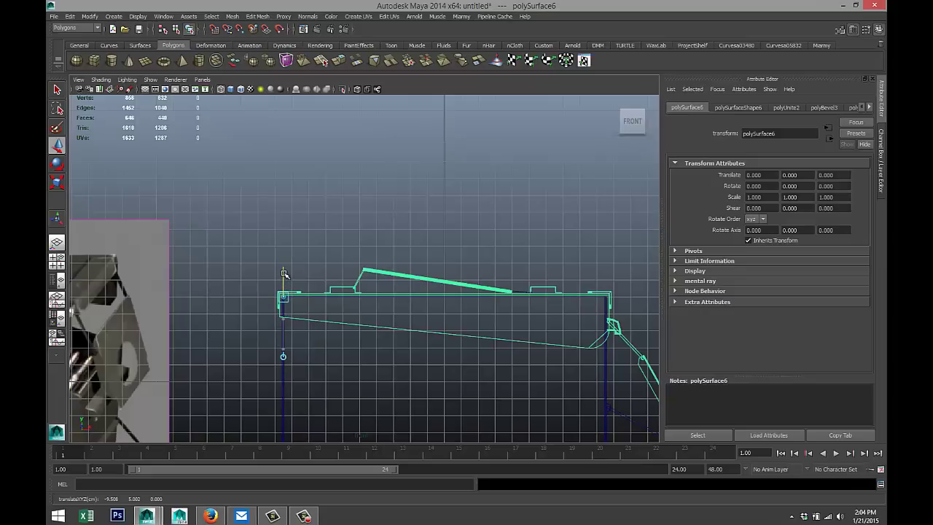
{"action": "scroll", "coordinate": [370, 323], "scroll_direction": "down", "scroll_amount": 3}
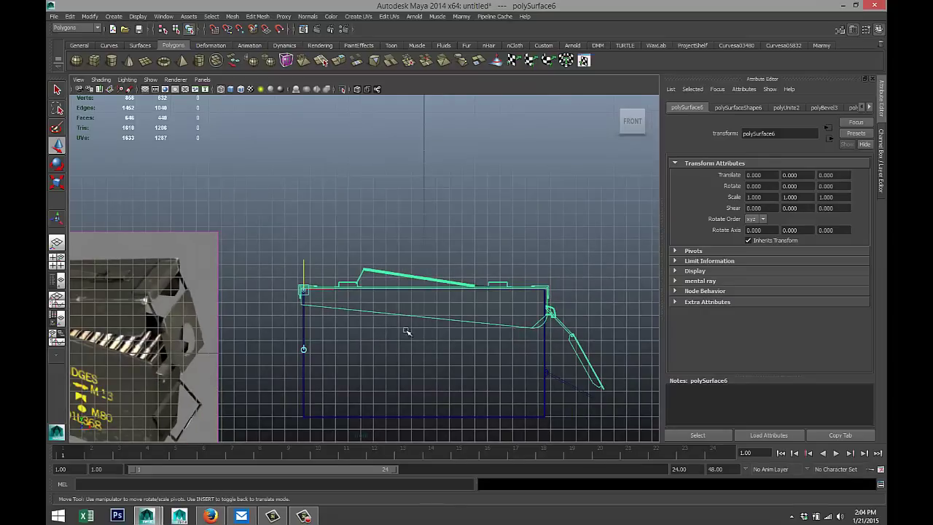
Rotate the lid assembly open to about 20 degrees around Z at its hinge and separate it into individual meshes
{"action": "key", "text": "e"}
{"action": "left_click_drag", "start_coordinate": [330, 322], "coordinate": [338, 308]}
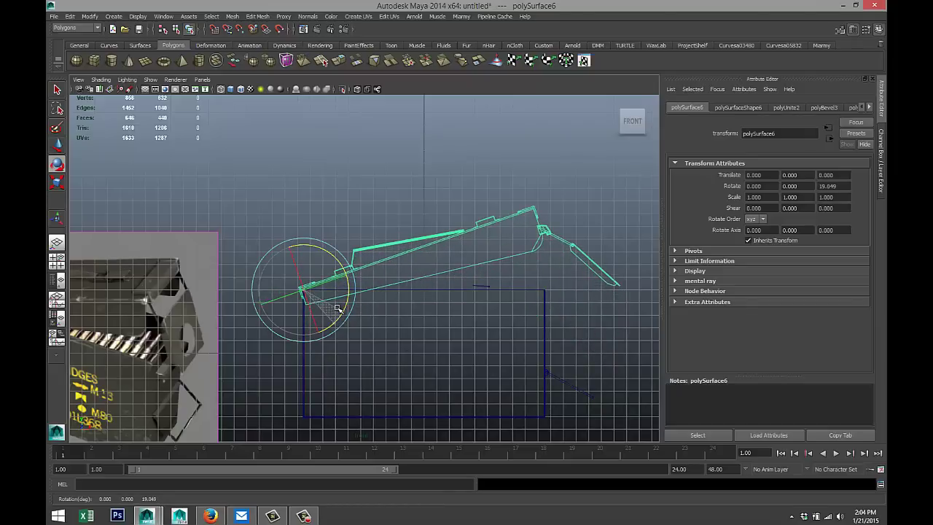
{"action": "left_click_drag", "start_coordinate": [338, 309], "coordinate": [339, 308]}
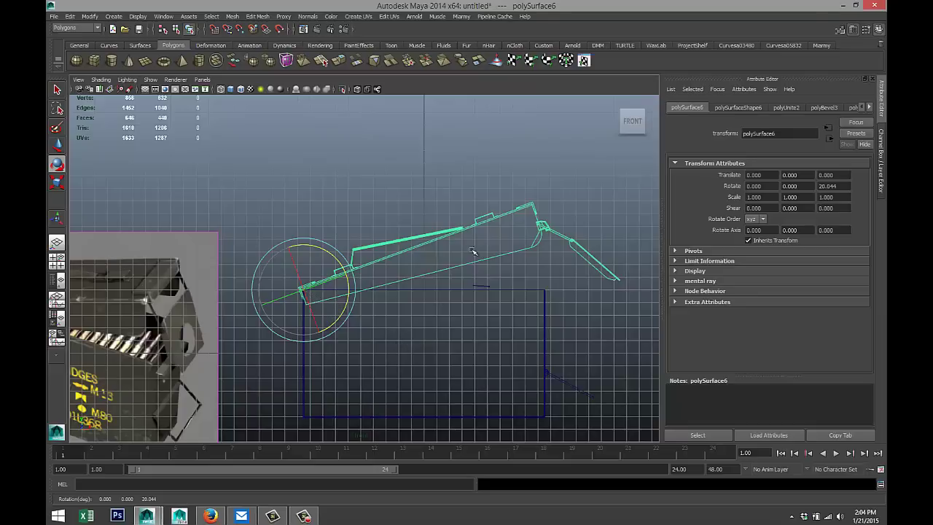
{"action": "left_click", "coordinate": [233, 16]}
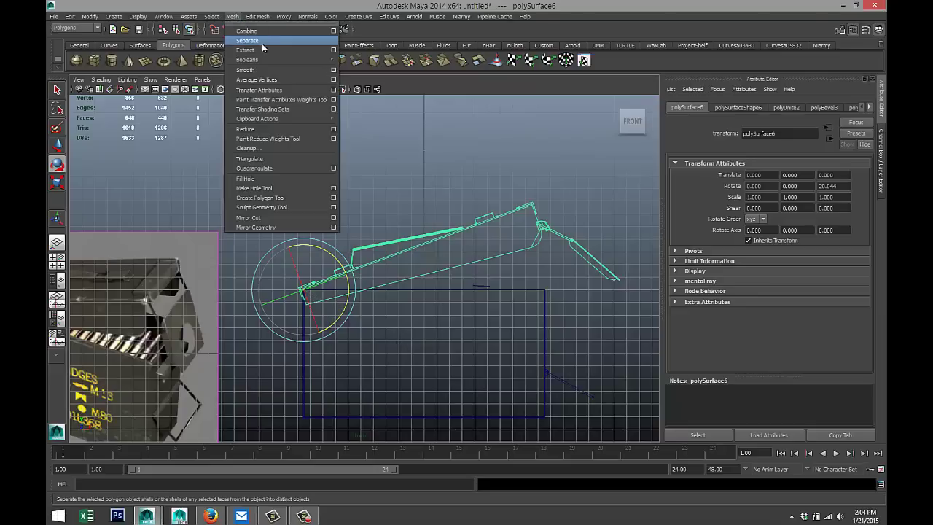
{"action": "left_click", "coordinate": [261, 45]}
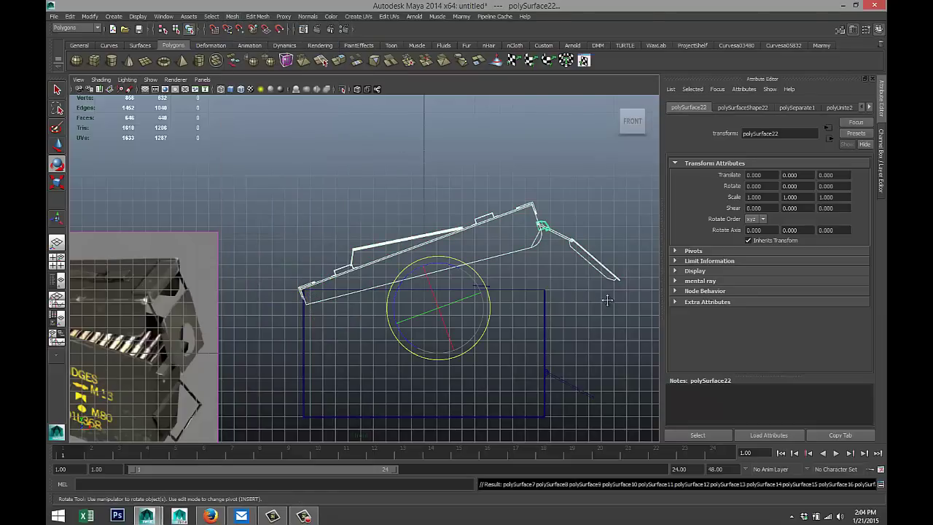
Combine the hanging latch plate and its connecting link pieces into a single mesh
{"action": "middle_click_drag", "start_coordinate": [607, 300], "coordinate": [533, 308], "text": "alt"}
{"action": "left_click", "coordinate": [499, 261]}
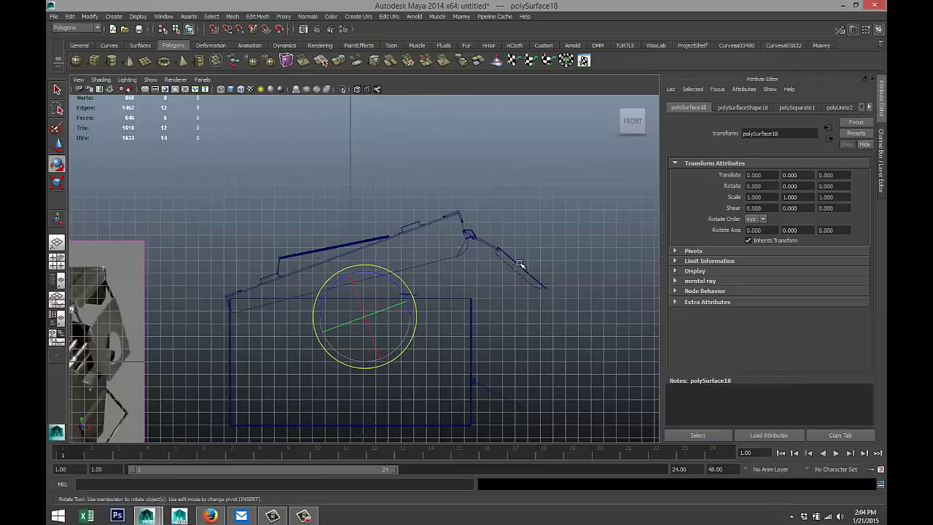
{"action": "left_click", "coordinate": [502, 251]}
{"action": "left_click", "coordinate": [488, 245]}
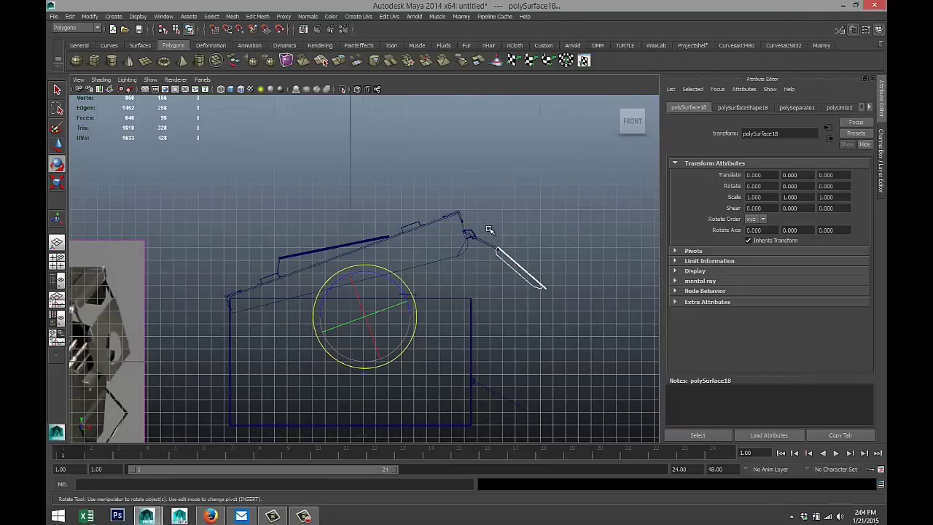
{"action": "right_click_drag", "start_coordinate": [522, 266], "coordinate": [514, 253]}
{"action": "left_click", "coordinate": [232, 17]}
{"action": "left_click", "coordinate": [253, 30]}
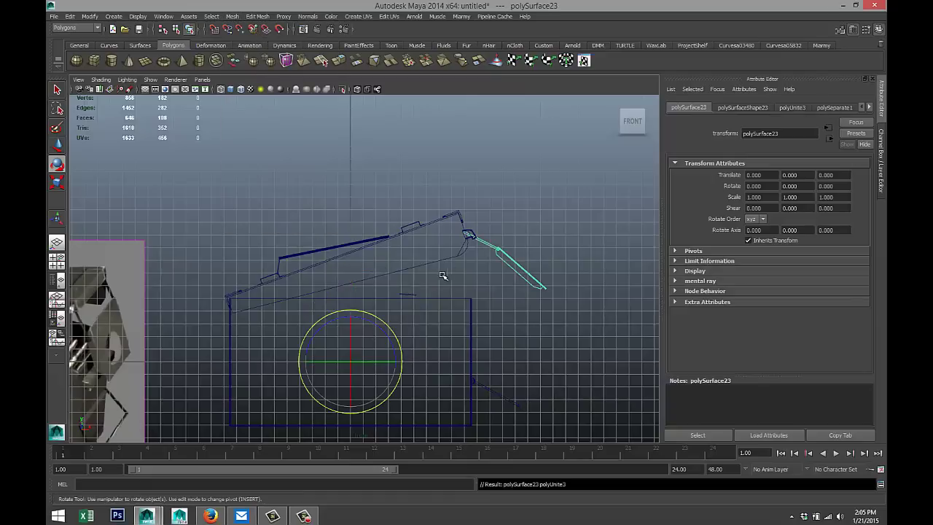
Center the combined latch's pivot and reposition it at the latch's upper end beside the lid's catch
{"action": "left_click", "coordinate": [90, 16]}
{"action": "left_click", "coordinate": [134, 111]}
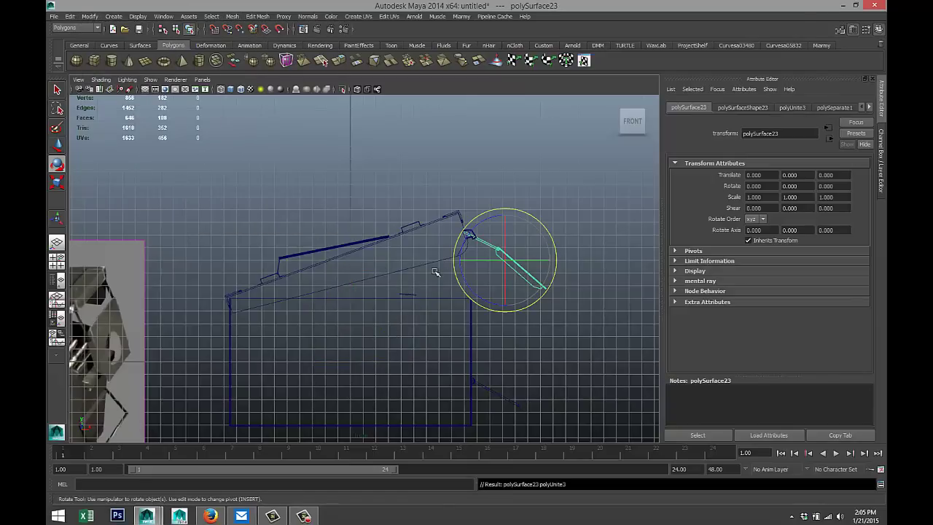
{"action": "key", "text": "Insert"}
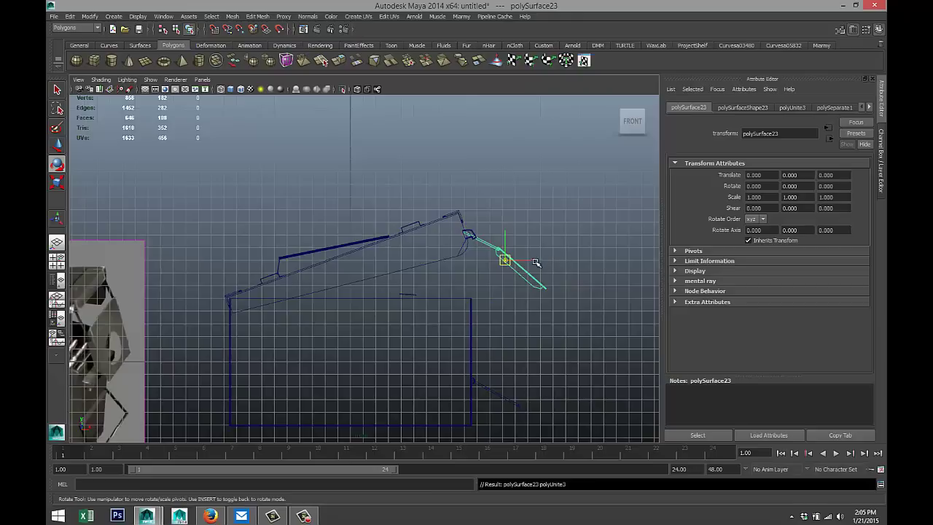
{"action": "left_click_drag", "start_coordinate": [532, 260], "coordinate": [499, 265]}
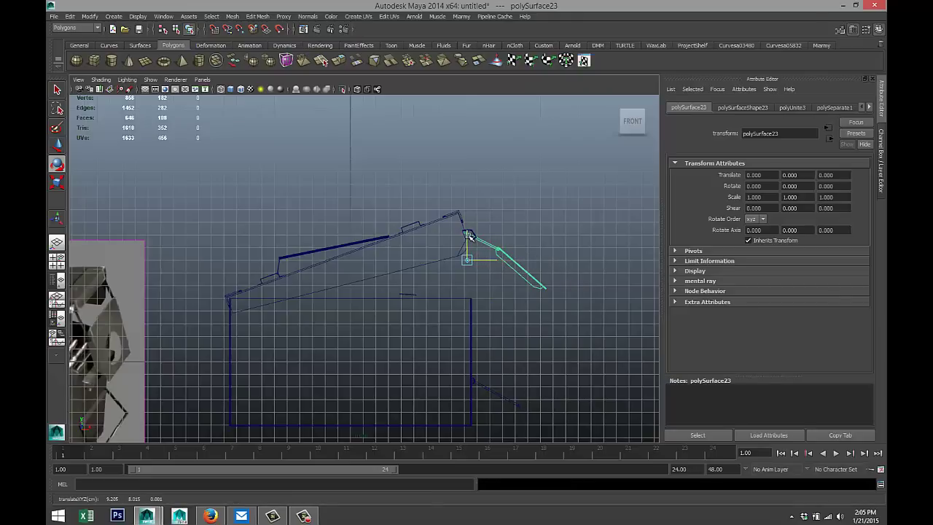
{"action": "left_click_drag", "start_coordinate": [468, 234], "coordinate": [461, 208]}
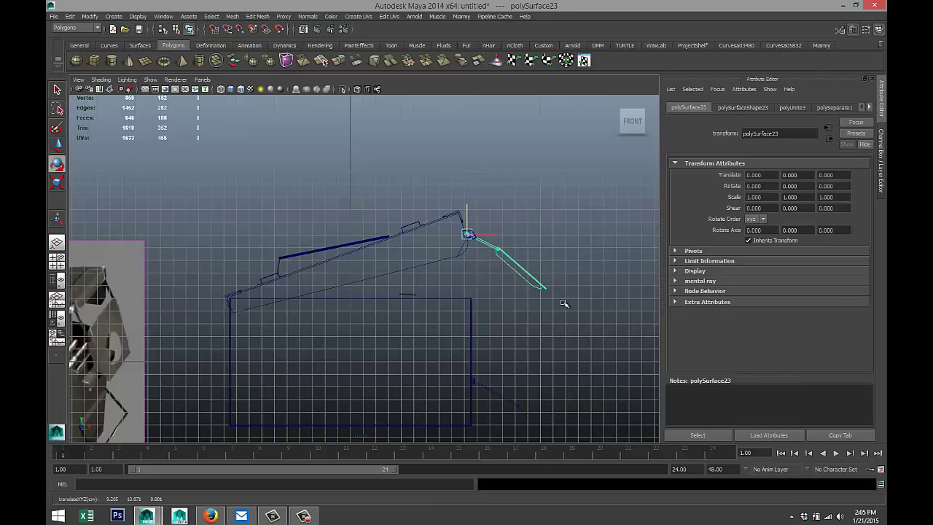
{"action": "key", "text": "Insert"}
Swing the latch down toward the box by rotating it to about -34.7 degrees around Z
{"action": "key", "text": "e"}
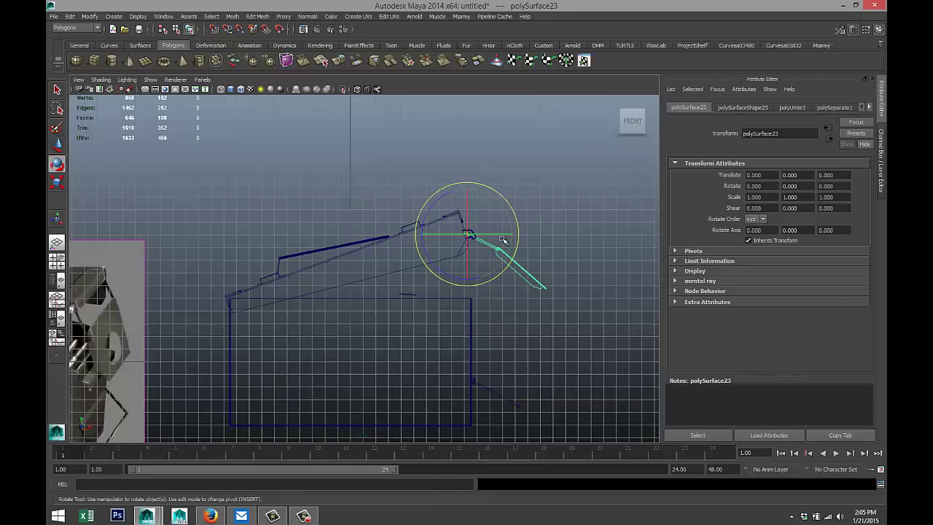
{"action": "left_click_drag", "start_coordinate": [434, 203], "coordinate": [459, 199]}
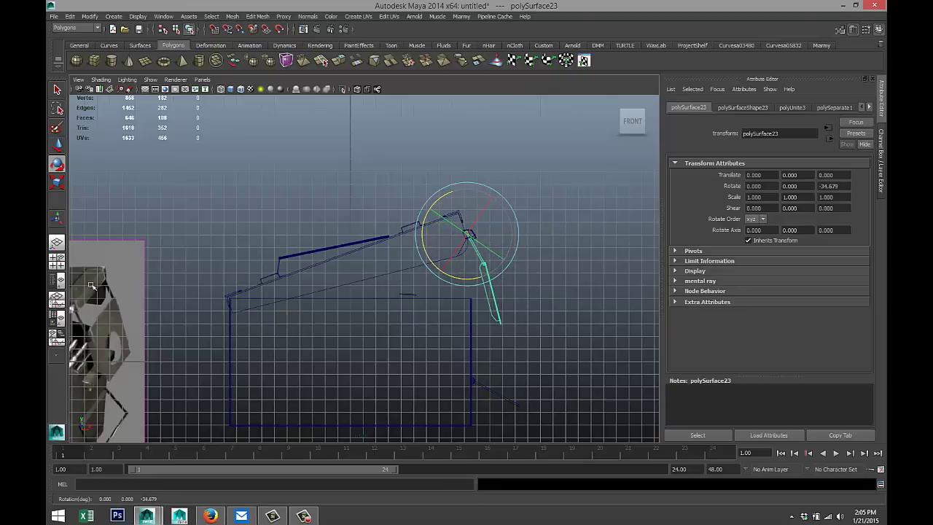
{"action": "left_click", "coordinate": [58, 261]}
{"action": "key", "text": "space"}
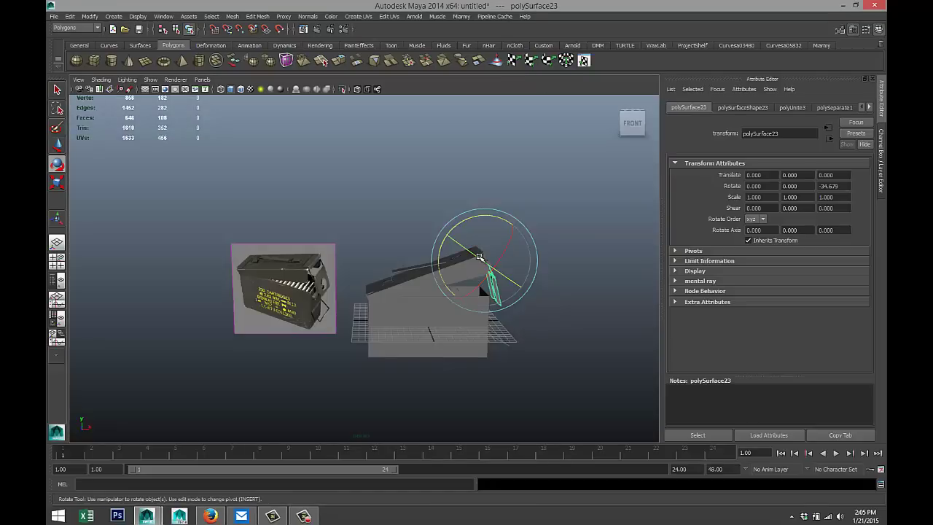
{"action": "left_click_drag", "start_coordinate": [516, 258], "coordinate": [412, 381], "text": "alt"}
{"action": "left_click", "coordinate": [536, 300]}
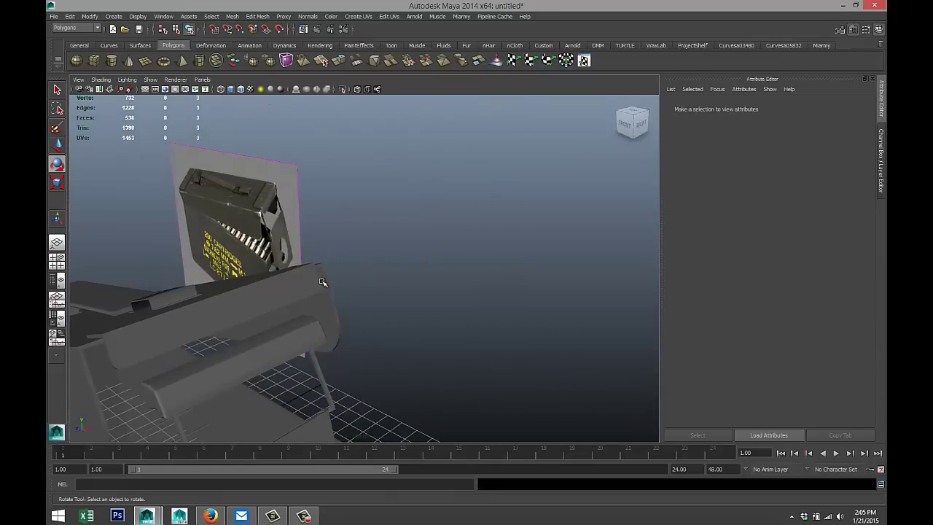
Move the catch bar from the lid's front down to the box's front wall, at about -2.18 in X and -5.97 in Y
{"action": "left_click_drag", "start_coordinate": [322, 282], "coordinate": [316, 267], "text": "alt"}
{"action": "right_click_drag", "start_coordinate": [296, 259], "coordinate": [462, 243], "text": "alt"}
{"action": "scroll", "coordinate": [459, 282], "scroll_direction": "down", "scroll_amount": 4}
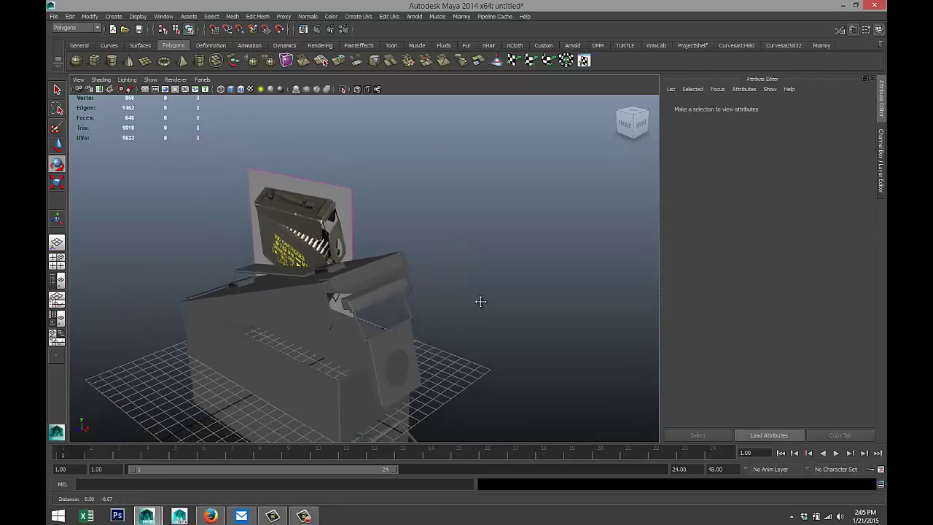
{"action": "left_click_drag", "start_coordinate": [477, 301], "coordinate": [410, 279], "text": "alt"}
{"action": "left_click", "coordinate": [378, 263]}
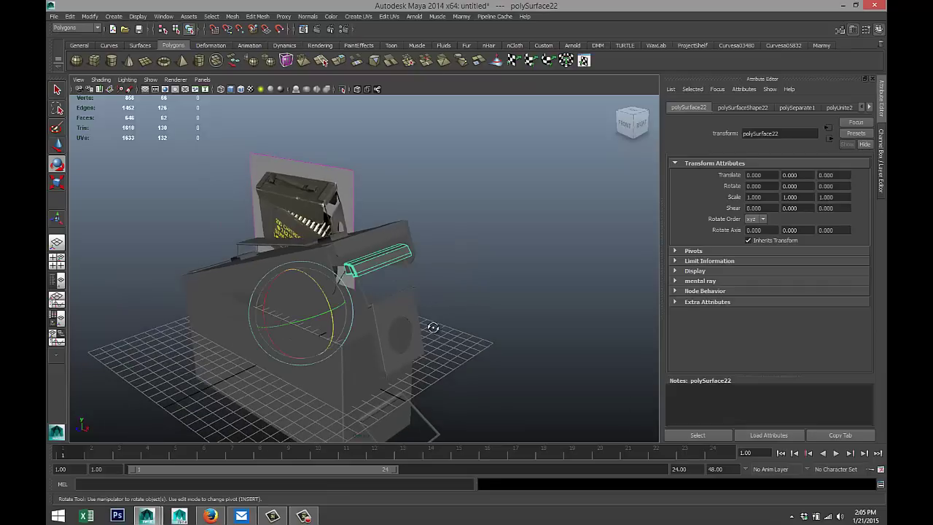
{"action": "left_click_drag", "start_coordinate": [433, 327], "coordinate": [474, 319], "text": "alt"}
{"action": "key", "text": "w"}
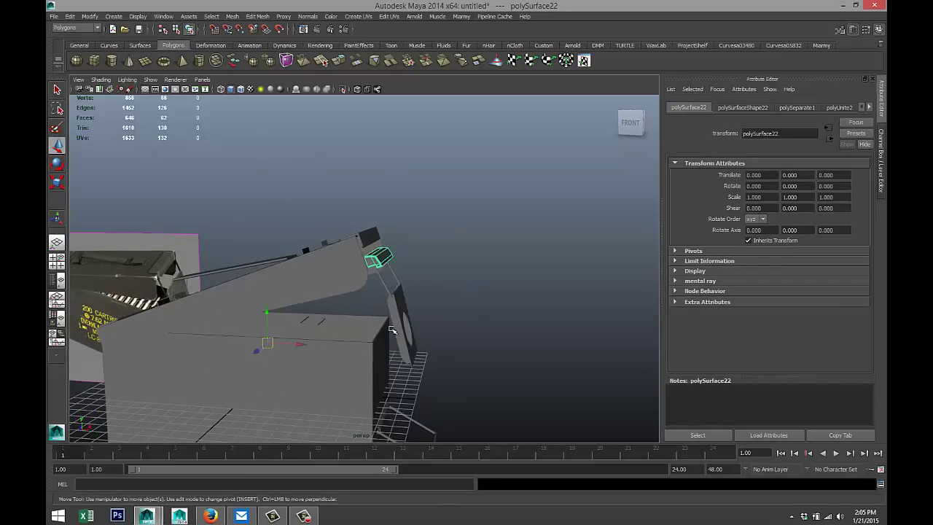
{"action": "left_click_drag", "start_coordinate": [266, 312], "coordinate": [296, 394]}
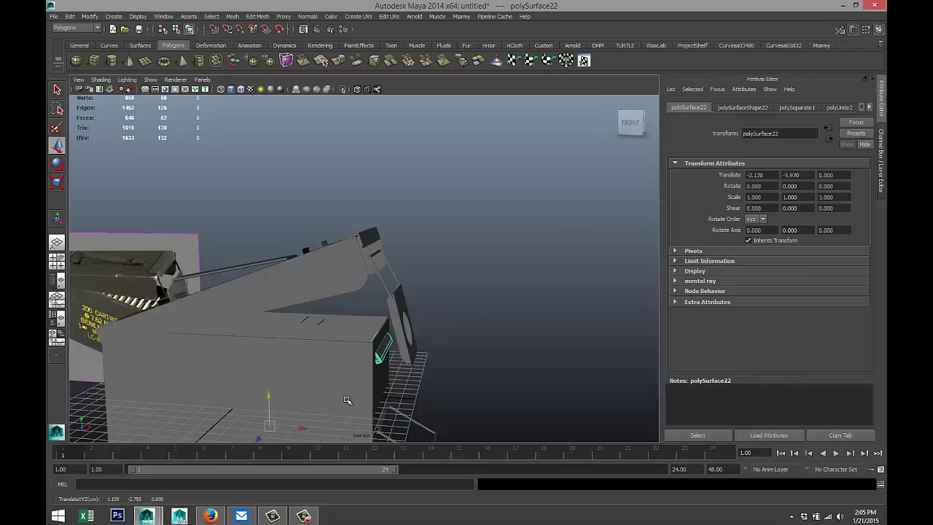
Center the catch bar's pivot and rotate it to about -21.4 degrees around Z to align with the box's vertical wall
{"action": "left_click", "coordinate": [57, 259]}
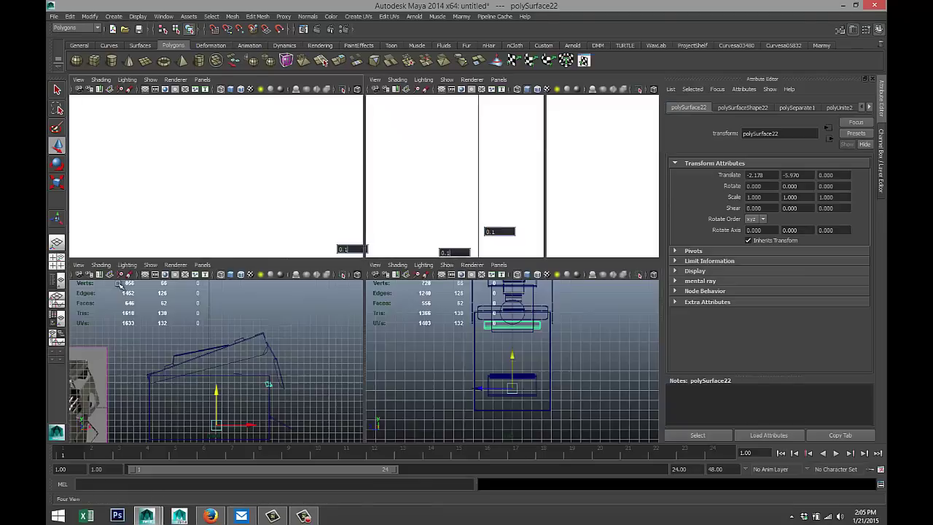
{"action": "key", "text": "space"}
{"action": "key", "text": "f"}
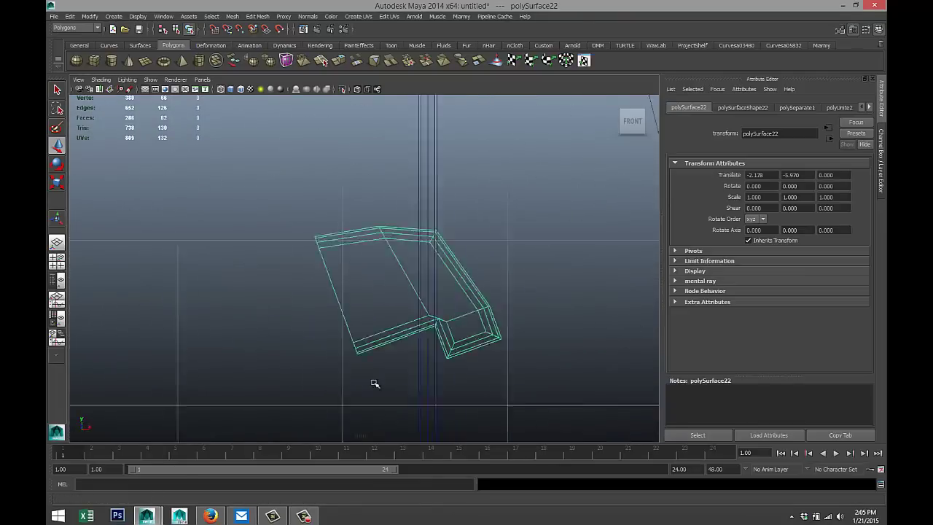
{"action": "key", "text": "e"}
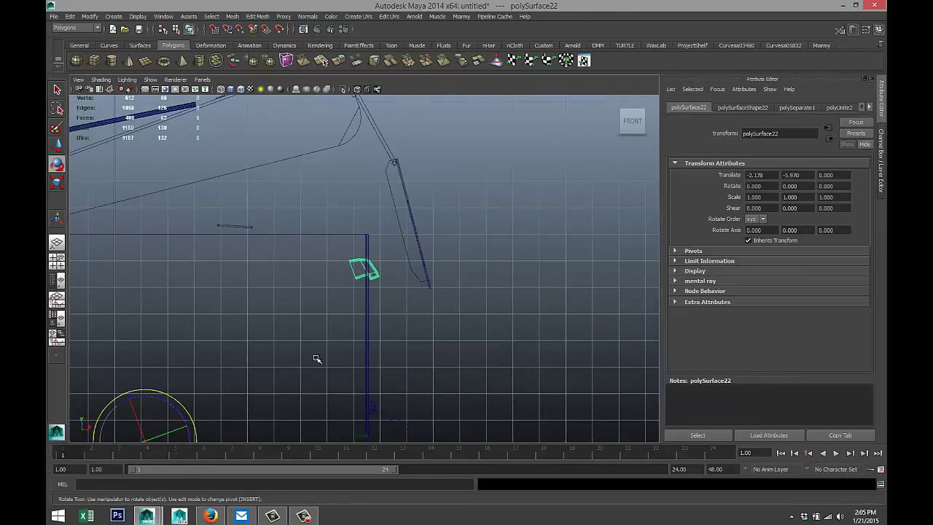
{"action": "left_click", "coordinate": [92, 19]}
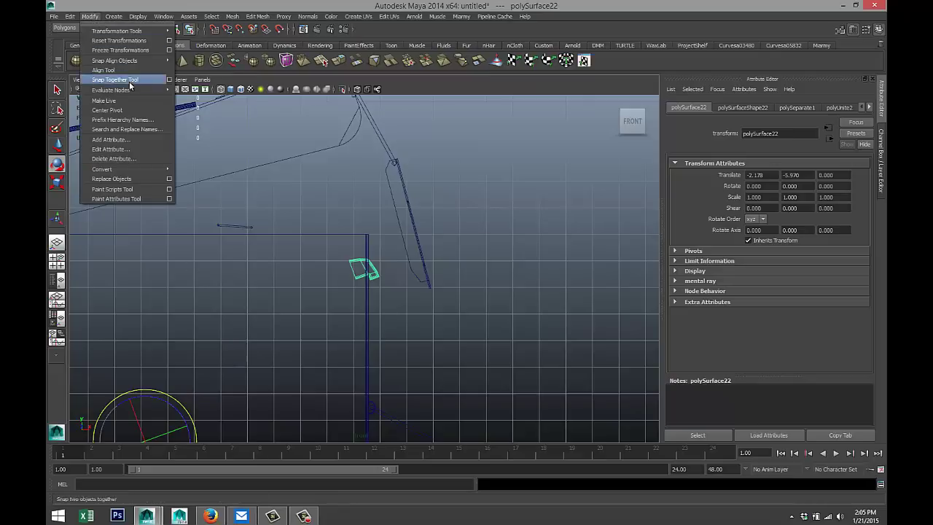
{"action": "left_click", "coordinate": [144, 119]}
{"action": "left_click_drag", "start_coordinate": [399, 242], "coordinate": [405, 257]}
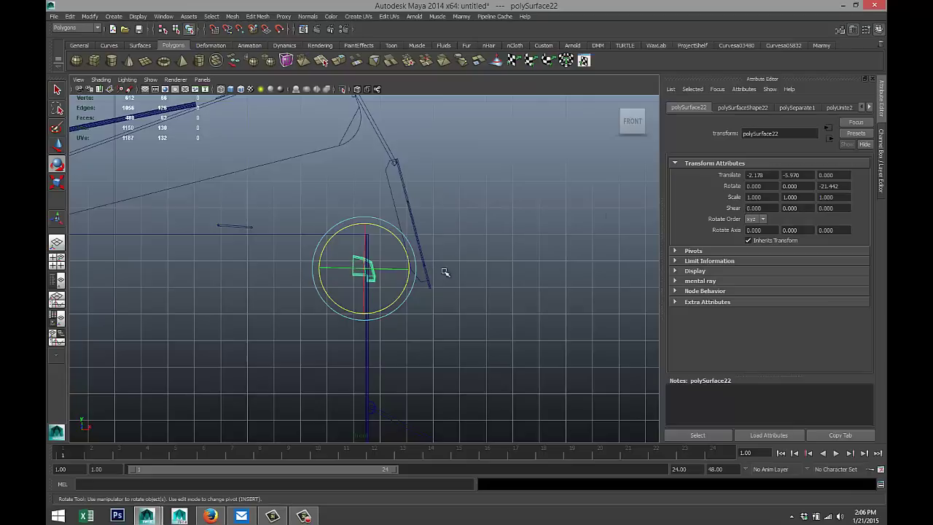
Slide the catch bar outward until its back sits against the outside of the box's front wall
{"action": "key", "text": "w"}
{"action": "left_click_drag", "start_coordinate": [400, 270], "coordinate": [417, 271]}
{"action": "scroll", "coordinate": [467, 278], "scroll_direction": "down", "scroll_amount": 1}
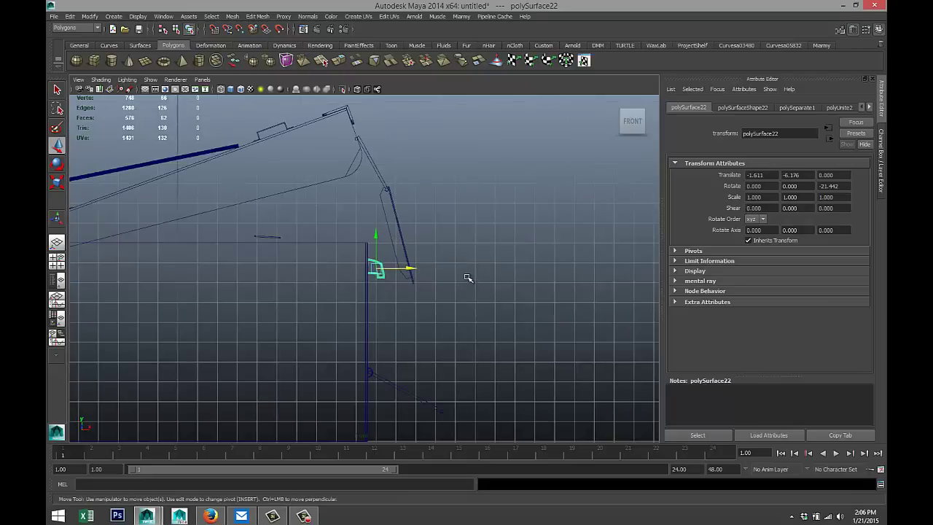
Move the latch up to the lid's front corner, at about -0.58 in X and 1.44 in Y
{"action": "middle_click_drag", "start_coordinate": [474, 207], "coordinate": [496, 277], "text": "alt"}
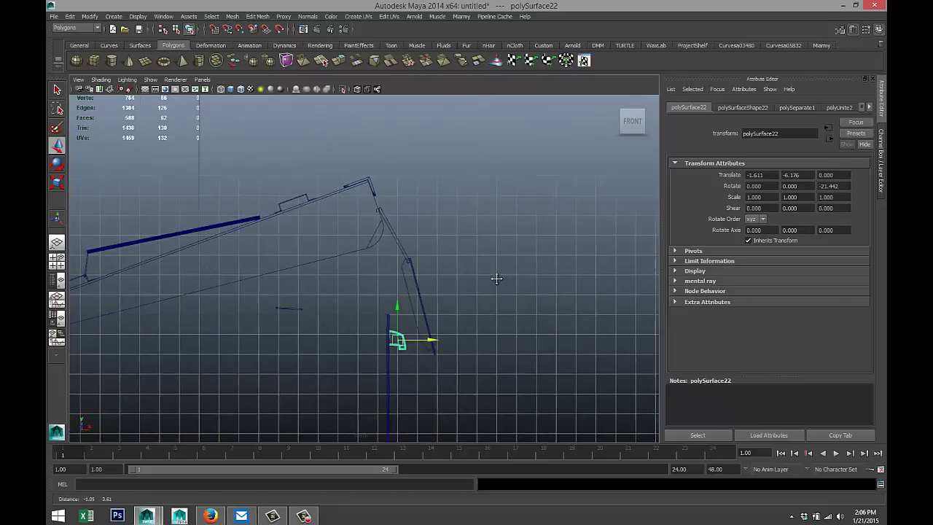
{"action": "left_click", "coordinate": [433, 286]}
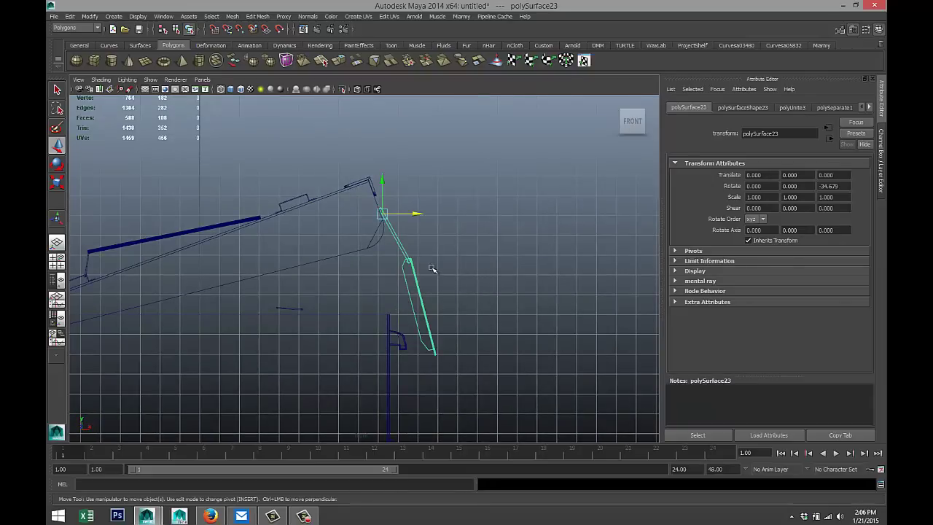
{"action": "left_click_drag", "start_coordinate": [386, 217], "coordinate": [372, 186]}
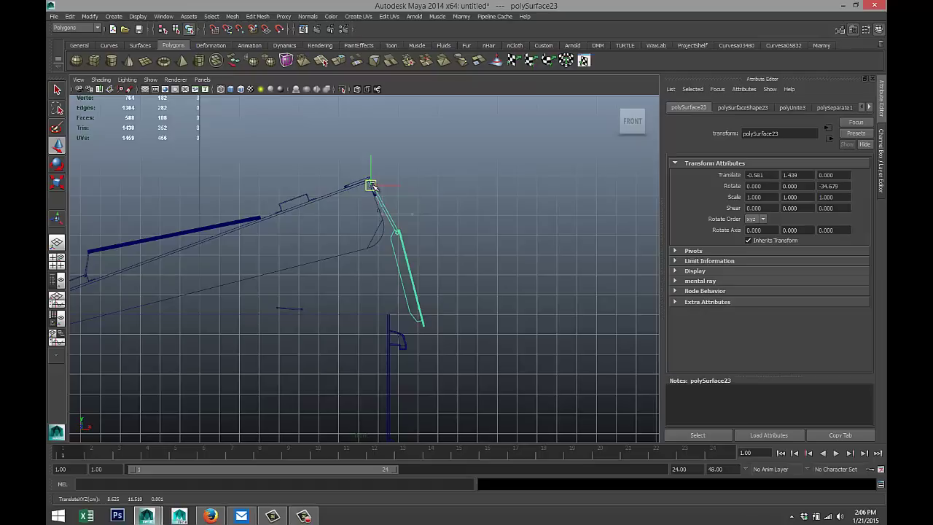
Examine how the repositioned latch meets the lid's front edge in the perspective and front views
{"action": "left_click", "coordinate": [58, 261]}
{"action": "key", "text": "space"}
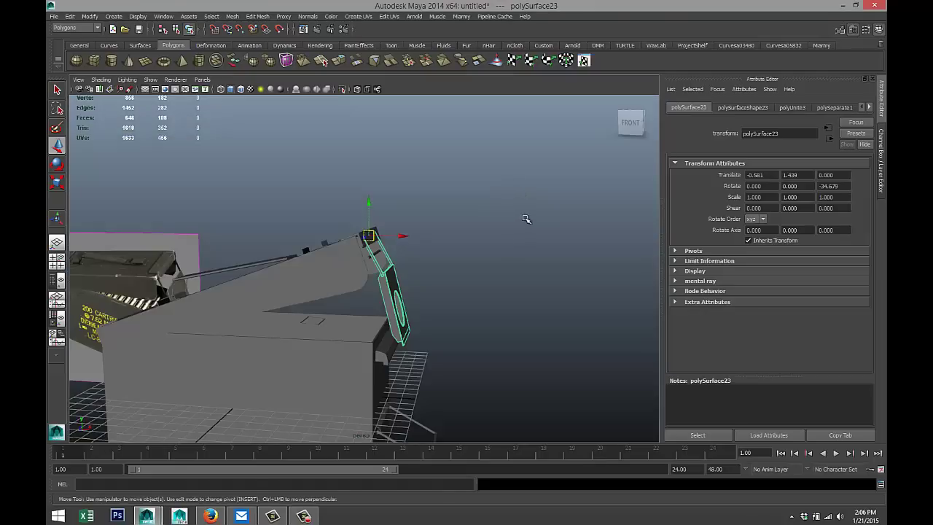
{"action": "left_click_drag", "start_coordinate": [526, 219], "coordinate": [552, 282], "text": "alt"}
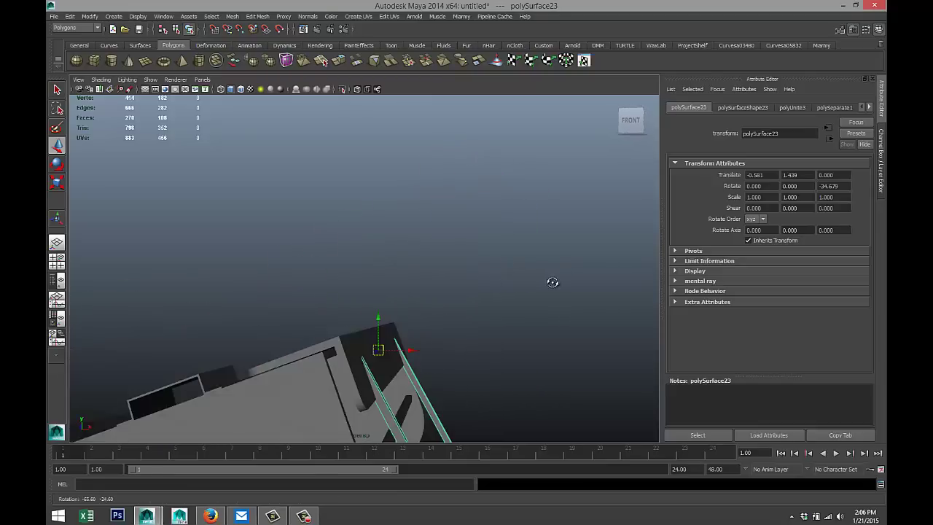
{"action": "middle_click_drag", "start_coordinate": [549, 279], "coordinate": [558, 231], "text": "alt"}
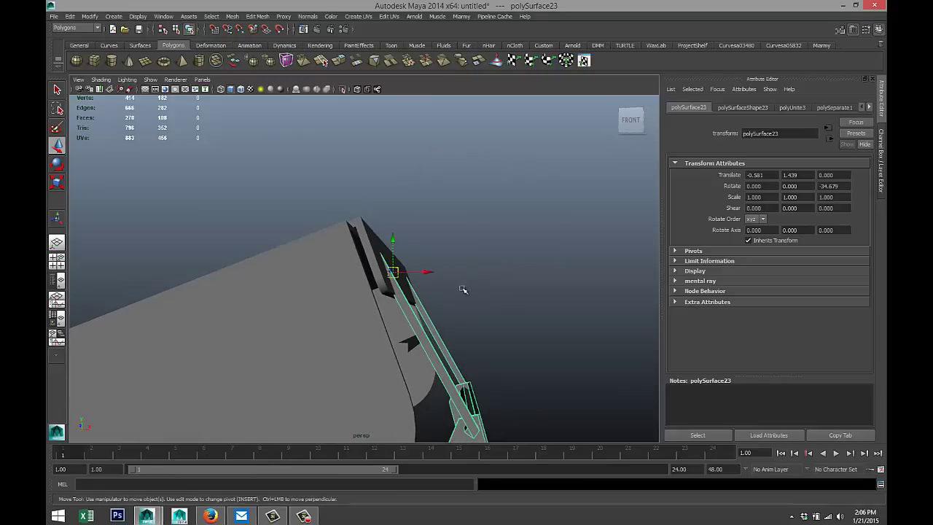
{"action": "left_click_drag", "start_coordinate": [463, 289], "coordinate": [526, 322], "text": "alt"}
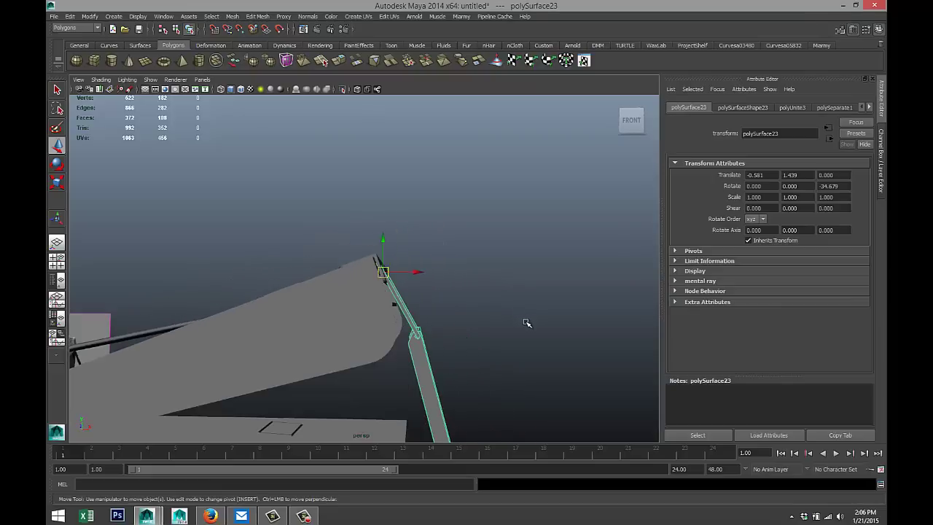
{"action": "left_click", "coordinate": [56, 259]}
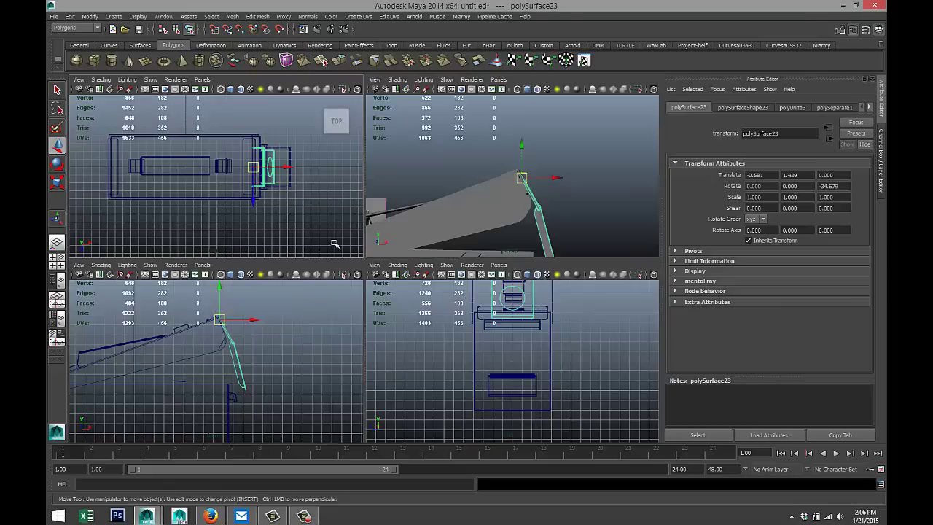
{"action": "key", "text": "space"}
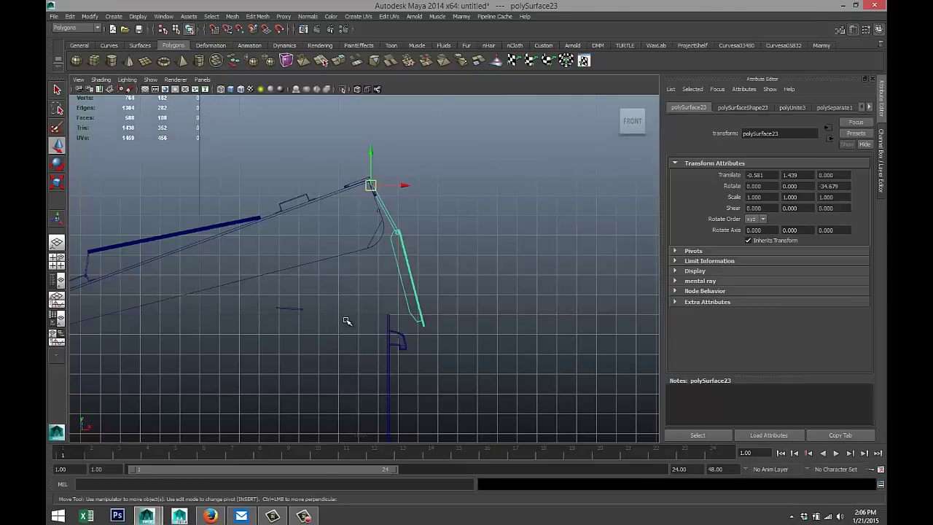
{"action": "scroll", "coordinate": [348, 319], "scroll_direction": "up", "scroll_amount": 5}
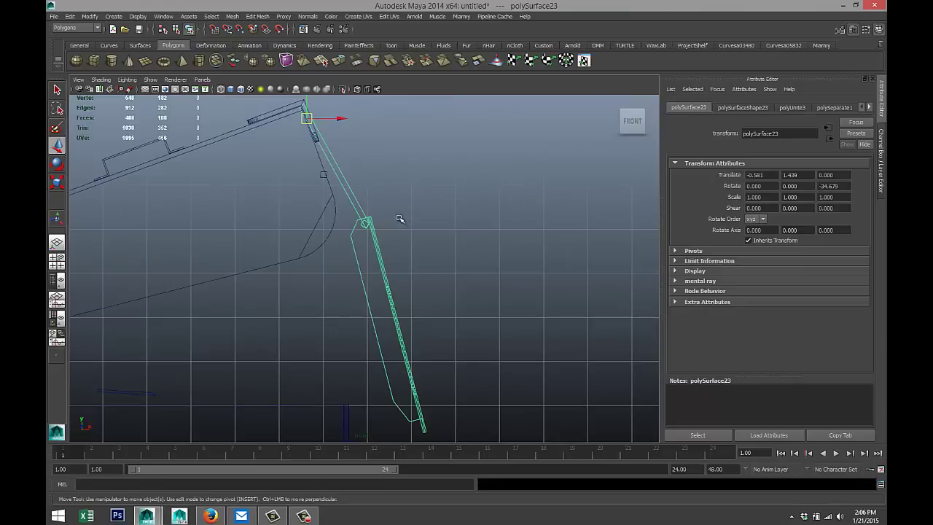
Rotate the latch to about -40.8 degrees around Z and shift it to about -0.63 in X, against the lid's front edge
{"action": "key", "text": "e"}
{"action": "left_click_drag", "start_coordinate": [336, 151], "coordinate": [332, 151]}
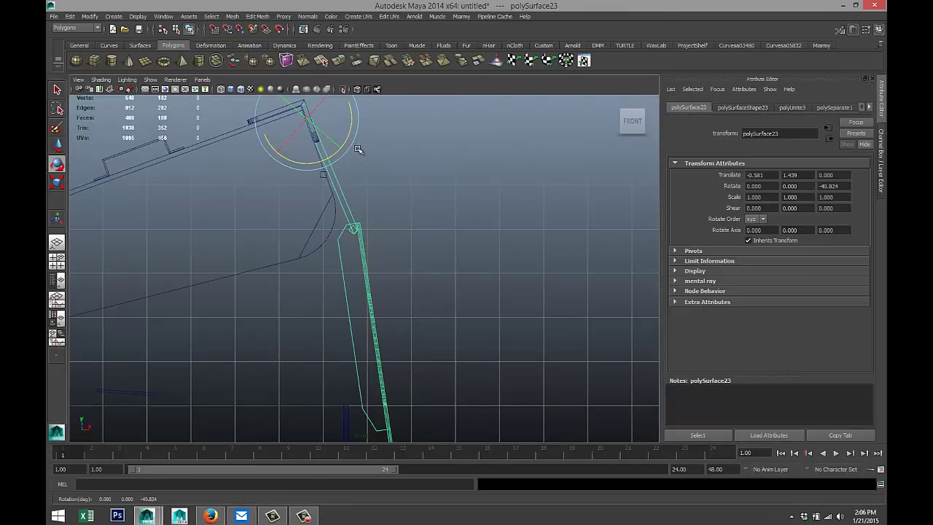
{"action": "key", "text": "w"}
{"action": "left_click_drag", "start_coordinate": [332, 117], "coordinate": [329, 117]}
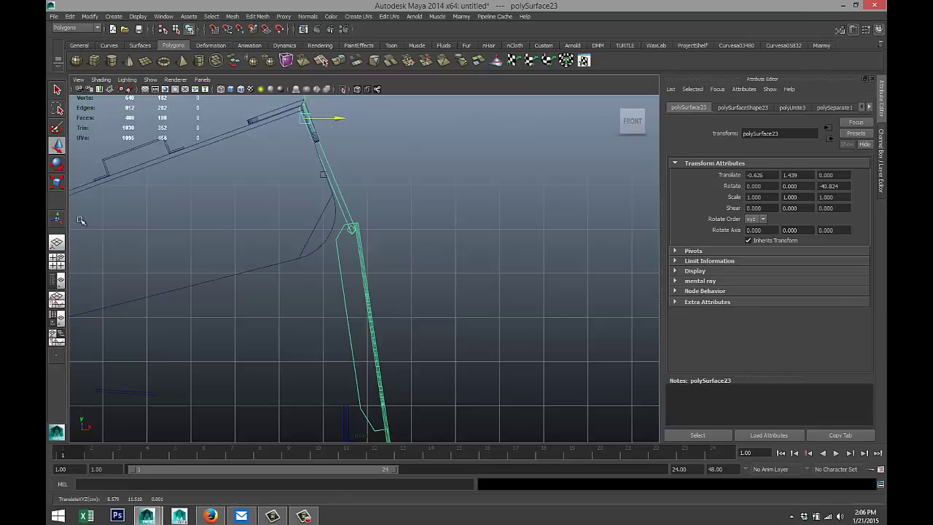
Examine the opened lid, the latch and the bar under the lid's front edge from several angles in the perspective view
{"action": "left_click", "coordinate": [57, 260]}
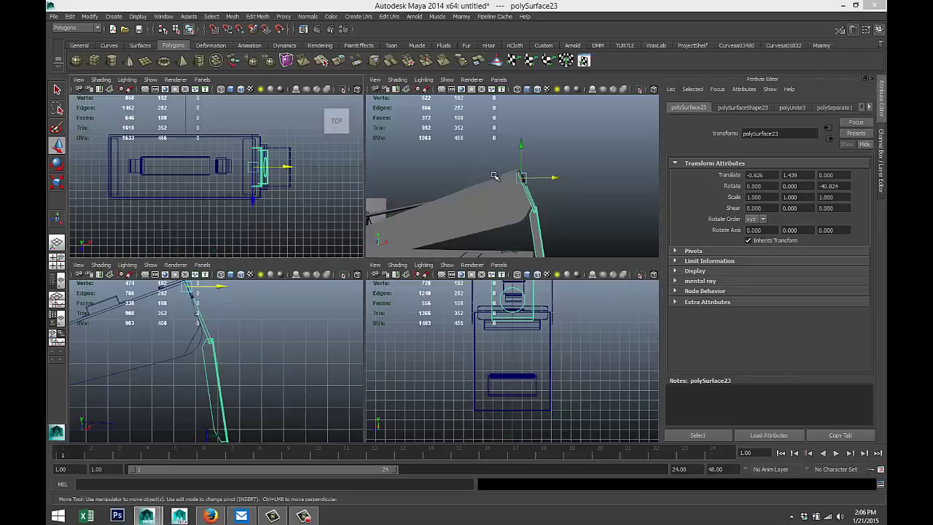
{"action": "key", "text": "space"}
{"action": "left_click_drag", "start_coordinate": [590, 230], "coordinate": [483, 274], "text": "alt"}
{"action": "left_click", "coordinate": [504, 255]}
{"action": "scroll", "coordinate": [483, 271], "scroll_direction": "up", "scroll_amount": 4}
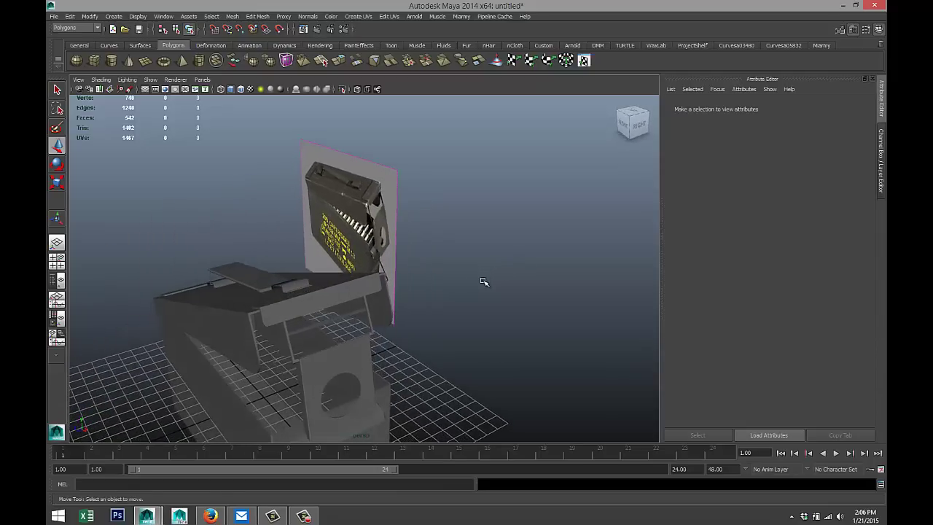
{"action": "scroll", "coordinate": [471, 295], "scroll_direction": "up", "scroll_amount": 2}
{"action": "left_click", "coordinate": [320, 364]}
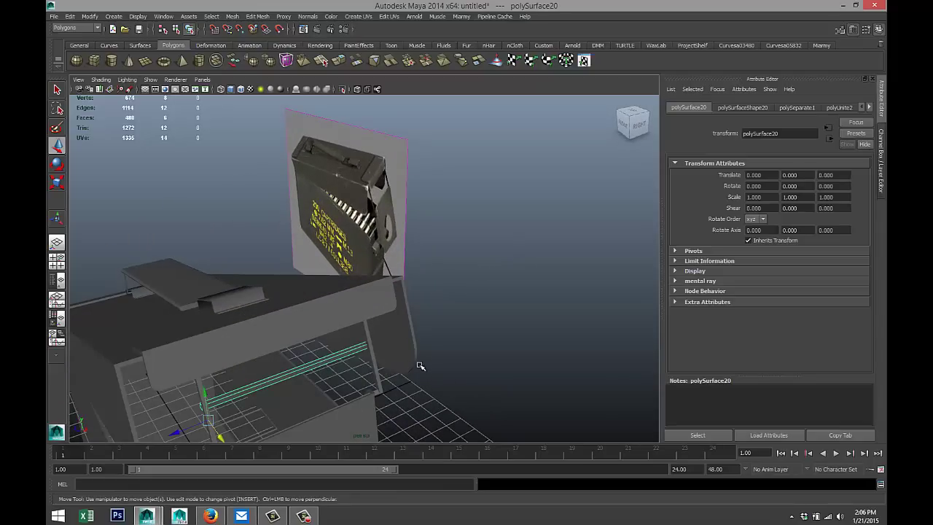
{"action": "left_click_drag", "start_coordinate": [418, 368], "coordinate": [510, 240], "text": "alt"}
{"action": "middle_click_drag", "start_coordinate": [510, 240], "coordinate": [515, 217], "text": "alt"}
{"action": "left_click_drag", "start_coordinate": [515, 218], "coordinate": [425, 308], "text": "alt"}
{"action": "middle_click_drag", "start_coordinate": [425, 308], "coordinate": [519, 252], "text": "alt"}
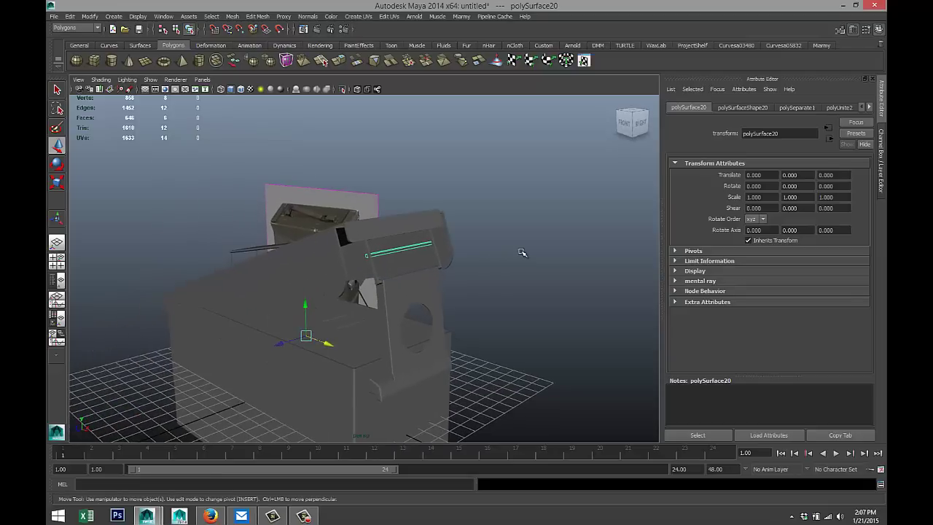
{"action": "left_click", "coordinate": [522, 252]}
{"action": "right_click_drag", "start_coordinate": [543, 253], "coordinate": [448, 301], "text": "alt"}
{"action": "left_click_drag", "start_coordinate": [448, 301], "coordinate": [448, 328], "text": "alt"}
{"action": "right_click_drag", "start_coordinate": [447, 329], "coordinate": [436, 300], "text": "alt"}
{"action": "scroll", "coordinate": [387, 264], "scroll_direction": "down", "scroll_amount": 3}
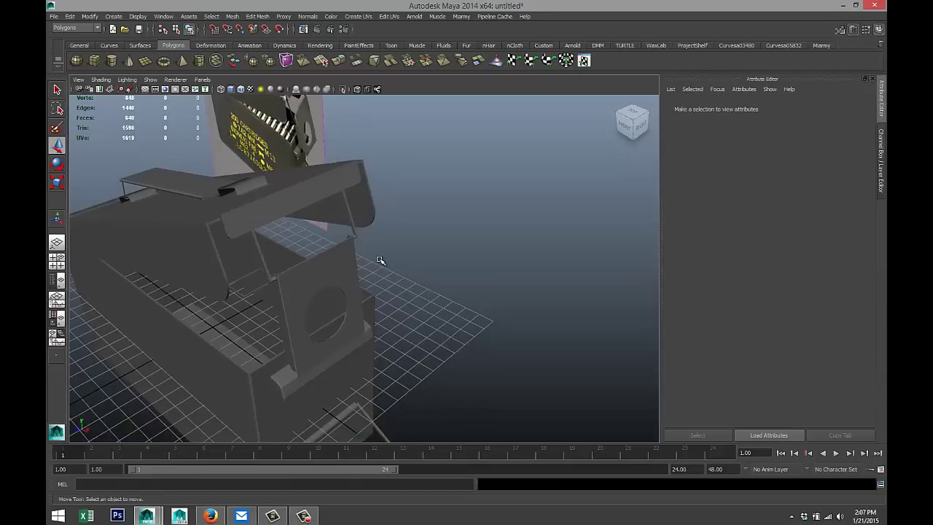
{"action": "scroll", "coordinate": [392, 269], "scroll_direction": "down", "scroll_amount": 3}
{"action": "middle_click_drag", "start_coordinate": [475, 293], "coordinate": [414, 287], "text": "alt"}
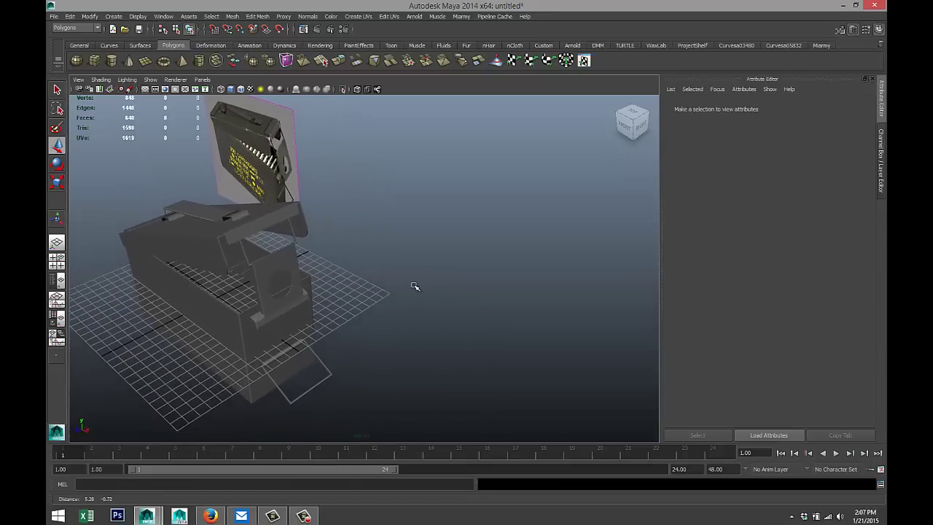
{"action": "scroll", "coordinate": [417, 288], "scroll_direction": "up", "scroll_amount": 2}
{"action": "scroll", "coordinate": [399, 276], "scroll_direction": "down", "scroll_amount": 2}
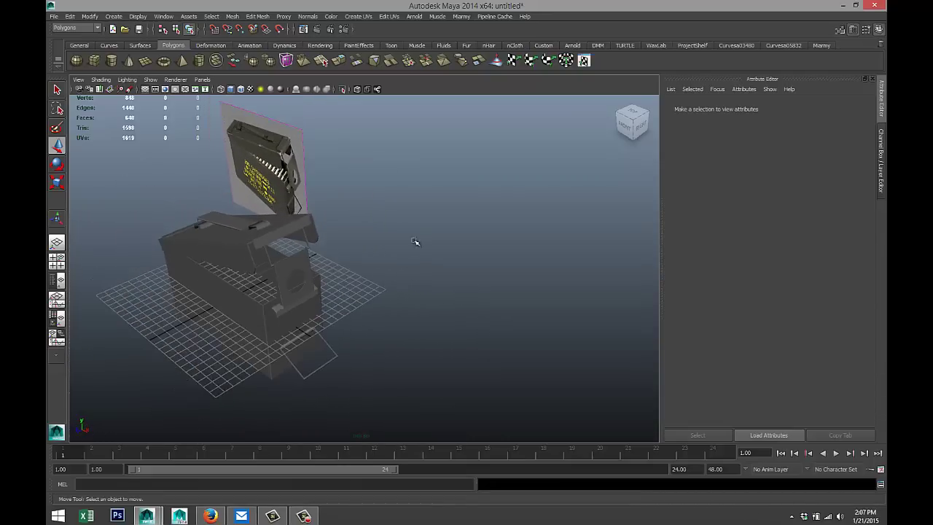
Delete the ammo box reference image and import shell.jpg from the Desktop as an image plane for the front view
{"action": "left_click", "coordinate": [294, 117]}
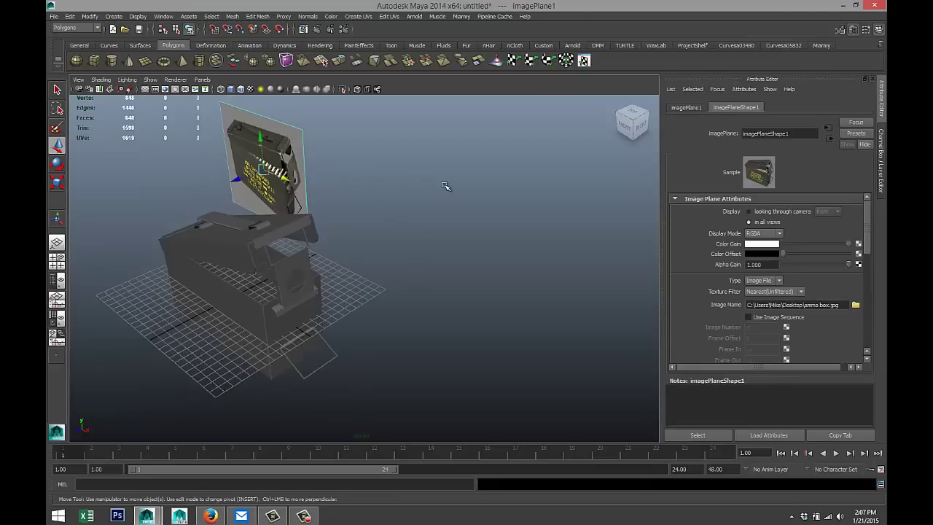
{"action": "key", "text": "Delete"}
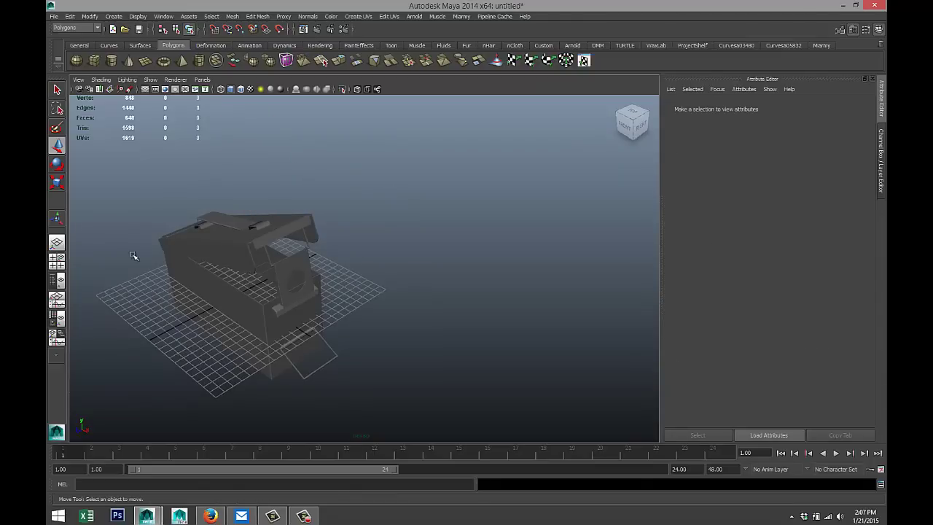
{"action": "left_click", "coordinate": [56, 260]}
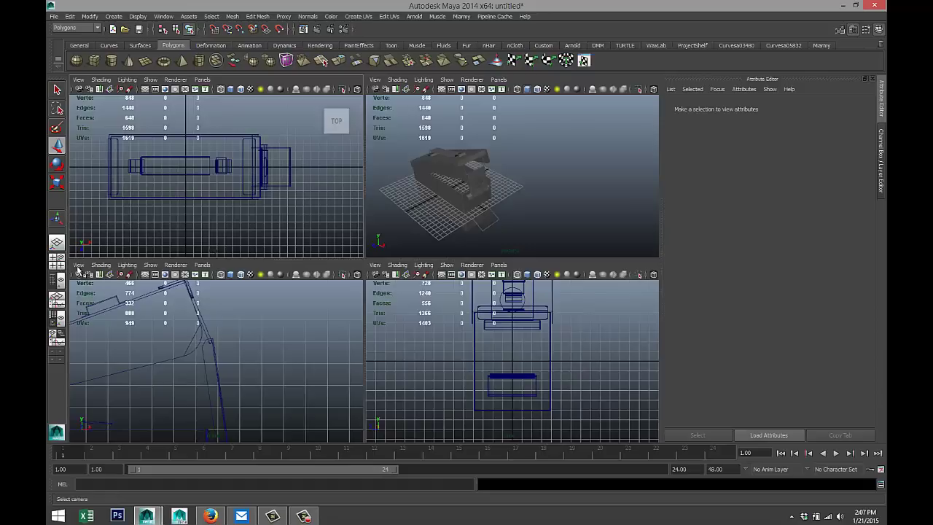
{"action": "left_click", "coordinate": [78, 265]}
{"action": "mouse_move", "coordinate": [147, 430]}
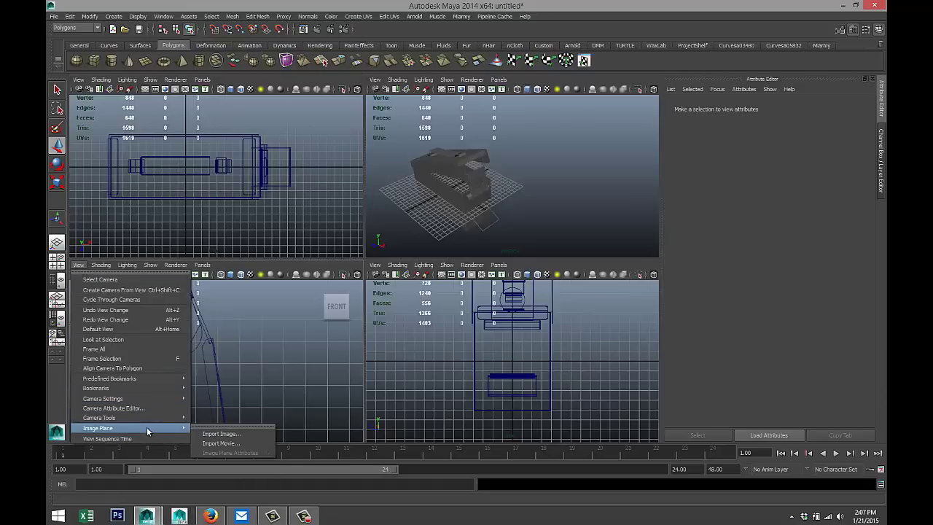
{"action": "left_click", "coordinate": [222, 434]}
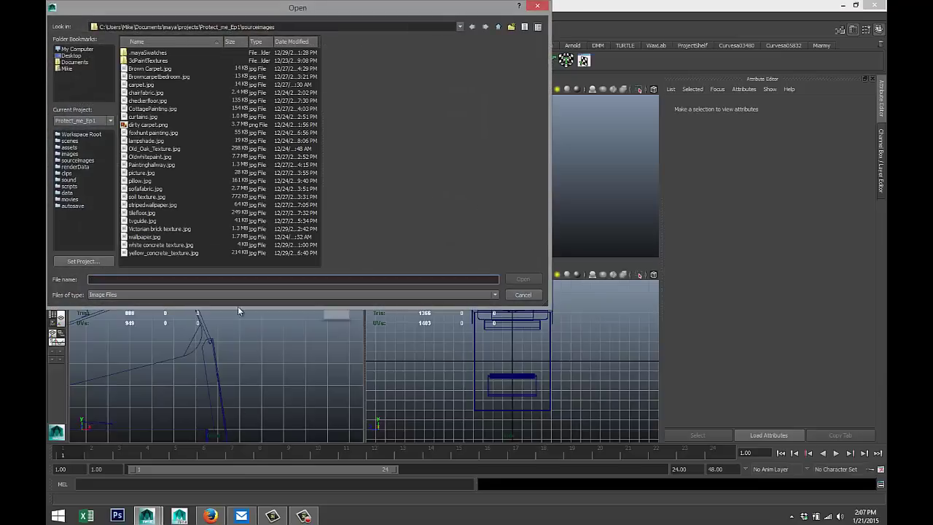
{"action": "left_click", "coordinate": [71, 57]}
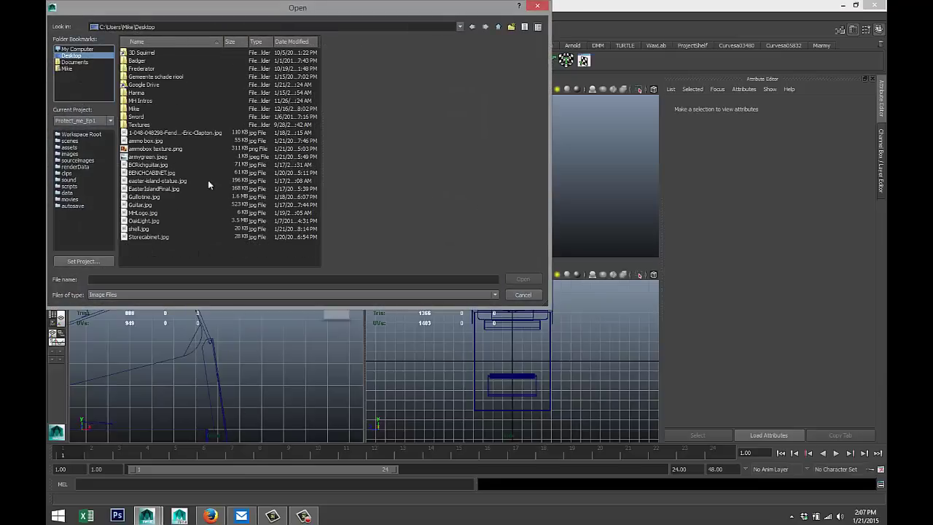
{"action": "left_click", "coordinate": [142, 229]}
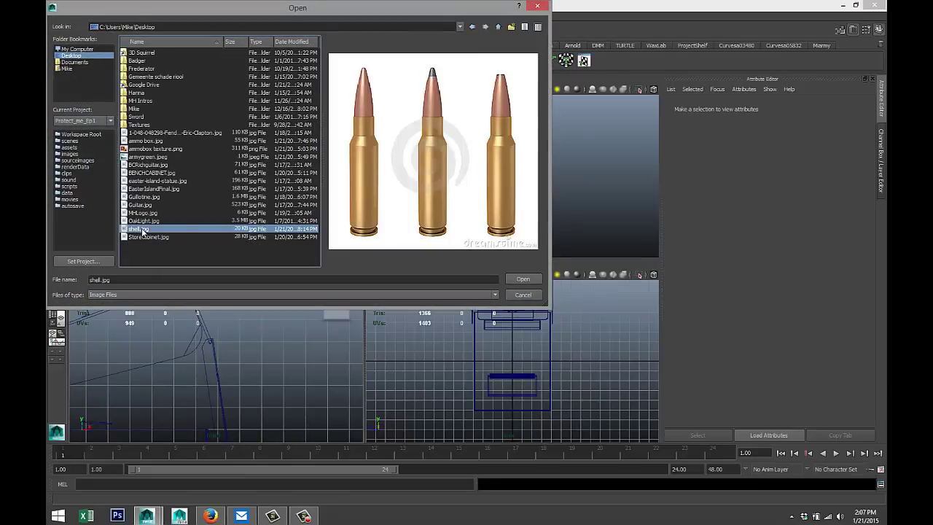
{"action": "left_click", "coordinate": [523, 281]}
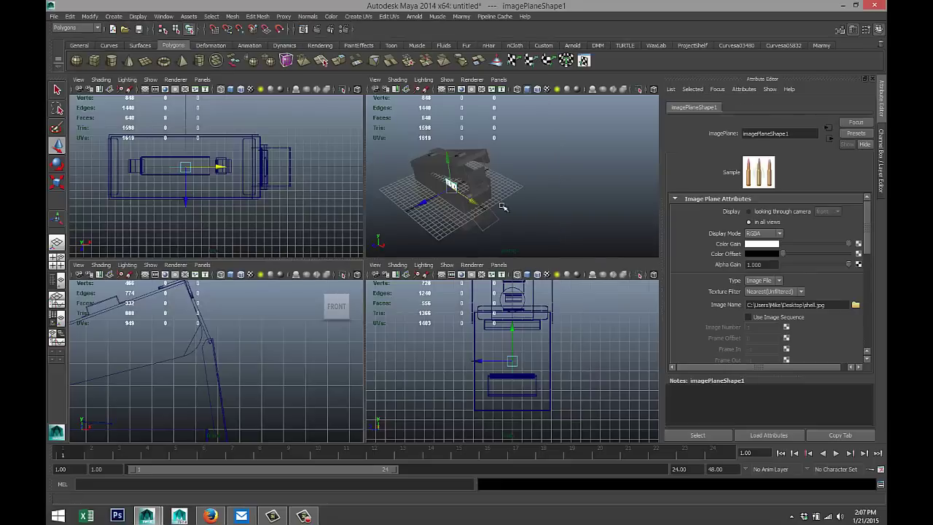
Move the bullet image plane out beside the ammo can and enlarge it uniformly to about the can's size or larger
{"action": "key", "text": "space"}
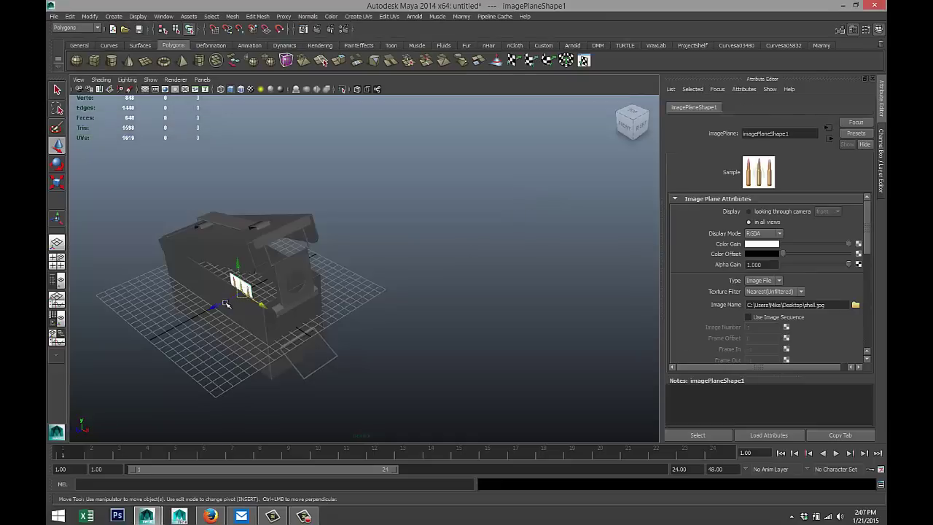
{"action": "left_click_drag", "start_coordinate": [210, 308], "coordinate": [561, 364]}
{"action": "key", "text": "r"}
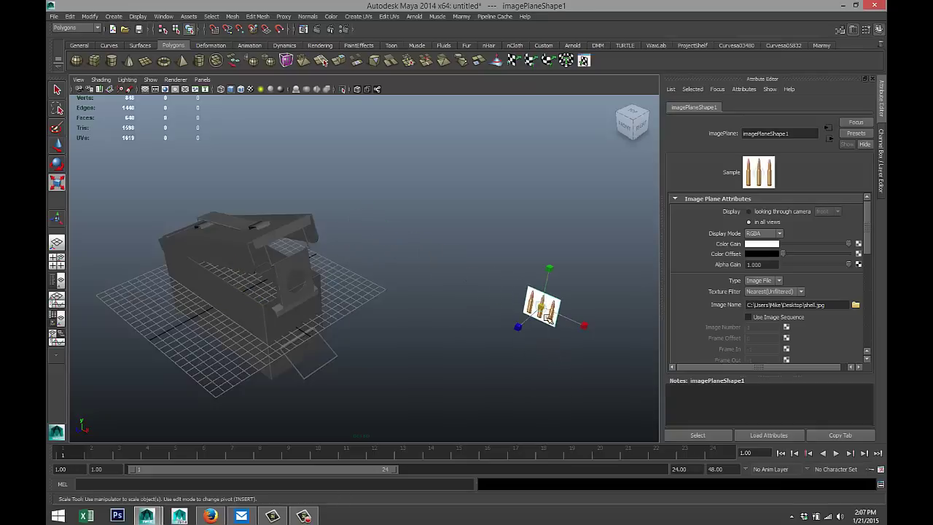
{"action": "left_click_drag", "start_coordinate": [542, 310], "coordinate": [662, 333]}
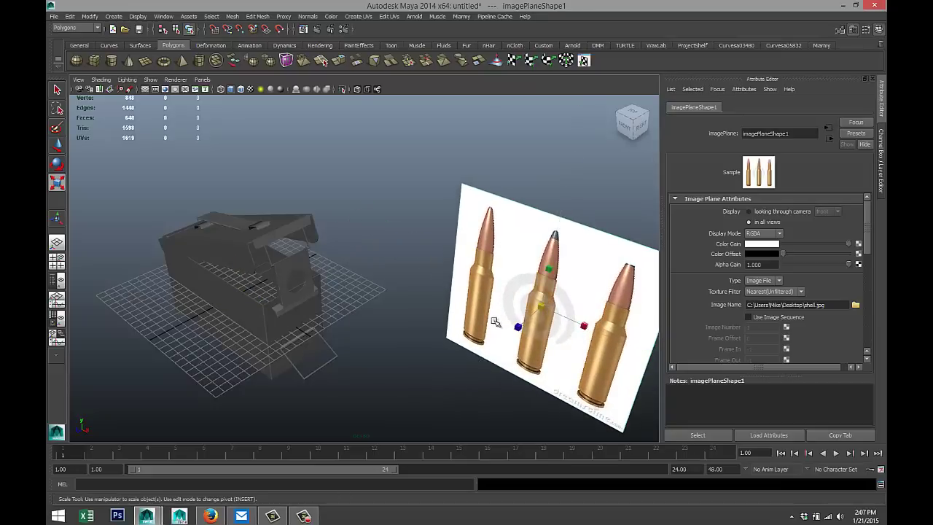
Create a polygon cylinder beside the bullet reference, about 3.29 in radius and 13.02 high, with 40 axis subdivisions
{"action": "scroll", "coordinate": [483, 324], "scroll_direction": "down", "scroll_amount": 3}
{"action": "left_click_drag", "start_coordinate": [472, 291], "coordinate": [326, 308], "text": "alt"}
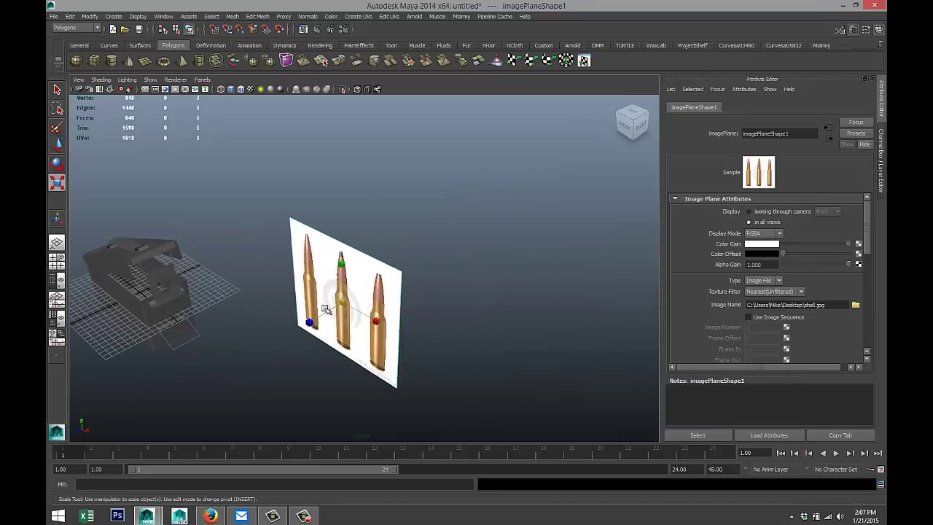
{"action": "scroll", "coordinate": [349, 321], "scroll_direction": "up", "scroll_amount": 3}
{"action": "middle_click_drag", "start_coordinate": [390, 310], "coordinate": [519, 294], "text": "alt"}
{"action": "key", "text": "w"}
{"action": "scroll", "coordinate": [495, 323], "scroll_direction": "up", "scroll_amount": 4}
{"action": "middle_click_drag", "start_coordinate": [508, 328], "coordinate": [404, 276], "text": "alt"}
{"action": "scroll", "coordinate": [405, 276], "scroll_direction": "up", "scroll_amount": 2}
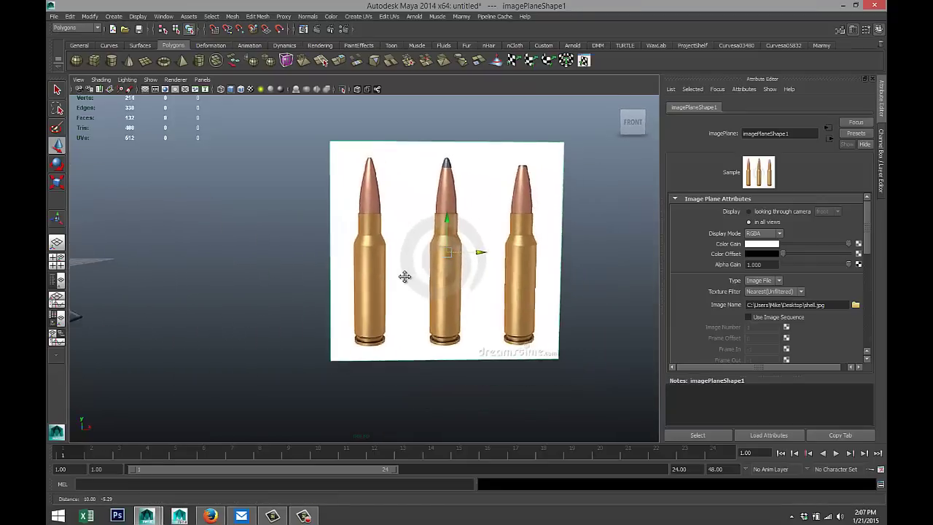
{"action": "left_click", "coordinate": [112, 61]}
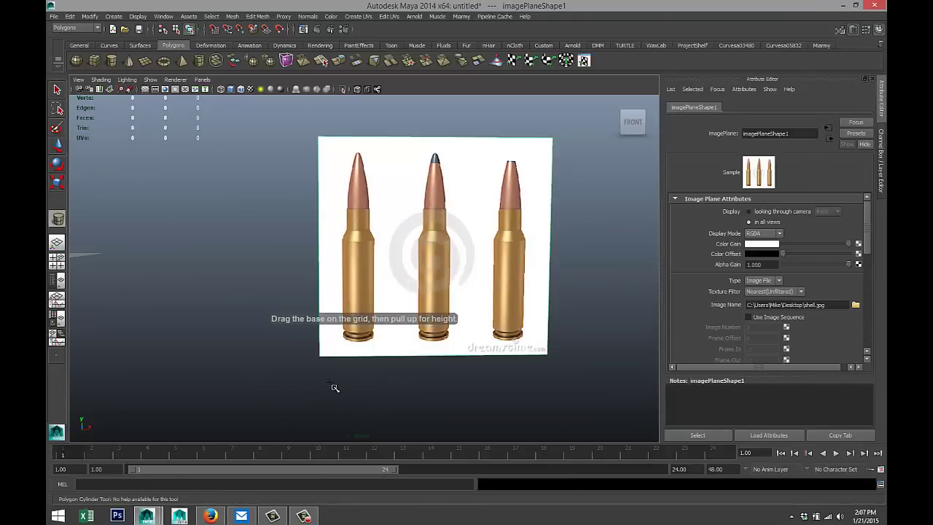
{"action": "left_click_drag", "start_coordinate": [267, 339], "coordinate": [262, 350], "text": "alt"}
{"action": "left_click_drag", "start_coordinate": [297, 391], "coordinate": [475, 250]}
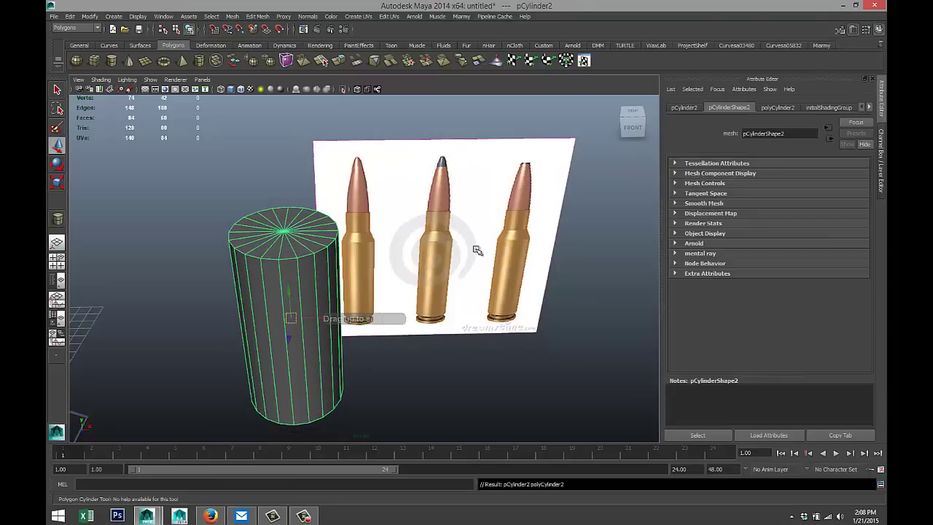
{"action": "left_click", "coordinate": [778, 107]}
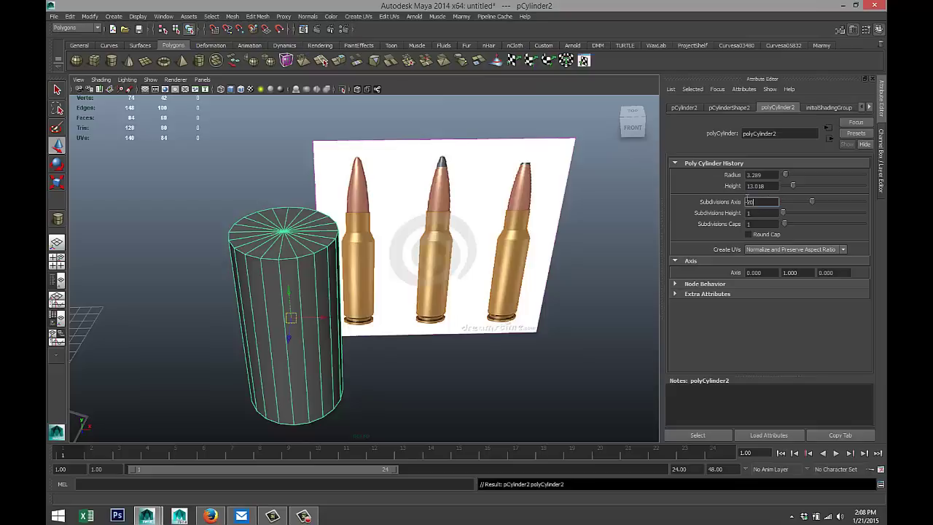
{"action": "key", "text": "Return"}
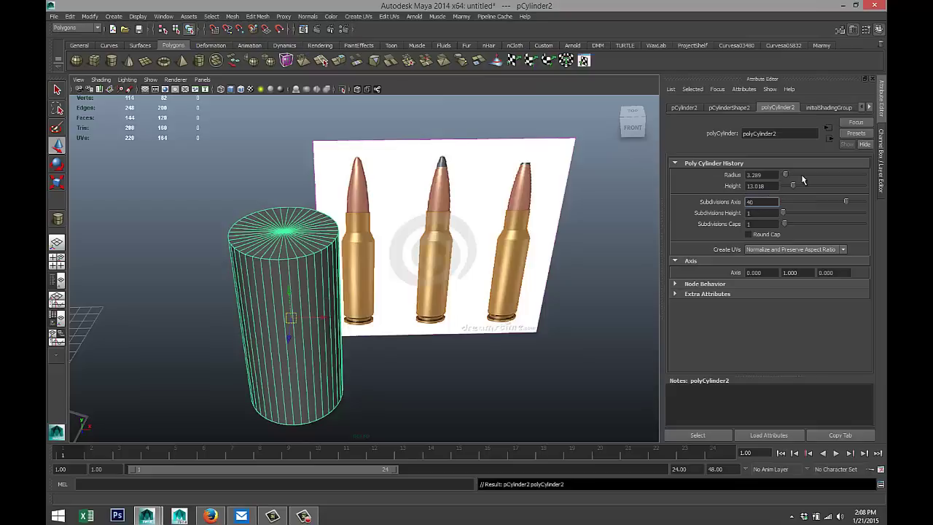
Turn on shaded display in the front view and move the cylinder over the first bullet's casing
{"action": "left_click_drag", "start_coordinate": [502, 343], "coordinate": [411, 269], "text": "alt"}
{"action": "middle_click_drag", "start_coordinate": [412, 269], "coordinate": [438, 328], "text": "alt"}
{"action": "scroll", "coordinate": [426, 333], "scroll_direction": "up", "scroll_amount": 2}
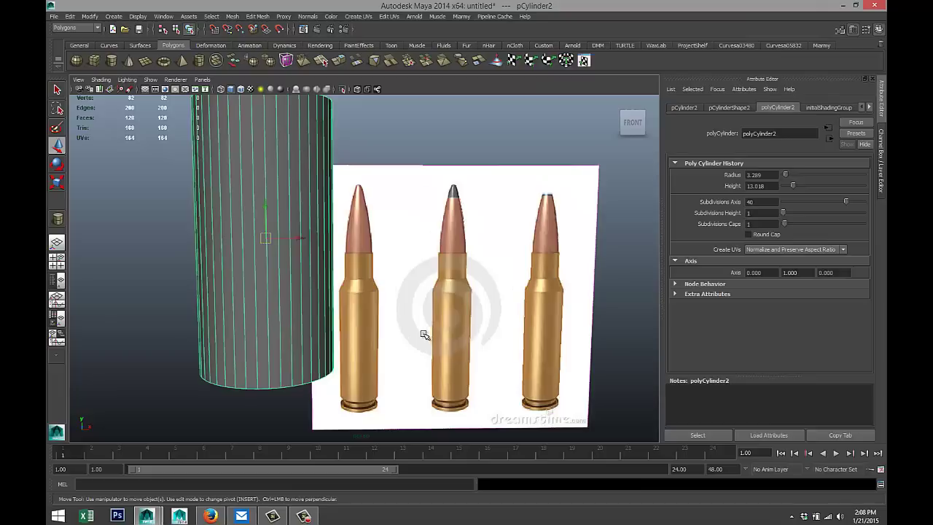
{"action": "middle_click_drag", "start_coordinate": [392, 240], "coordinate": [403, 262], "text": "alt"}
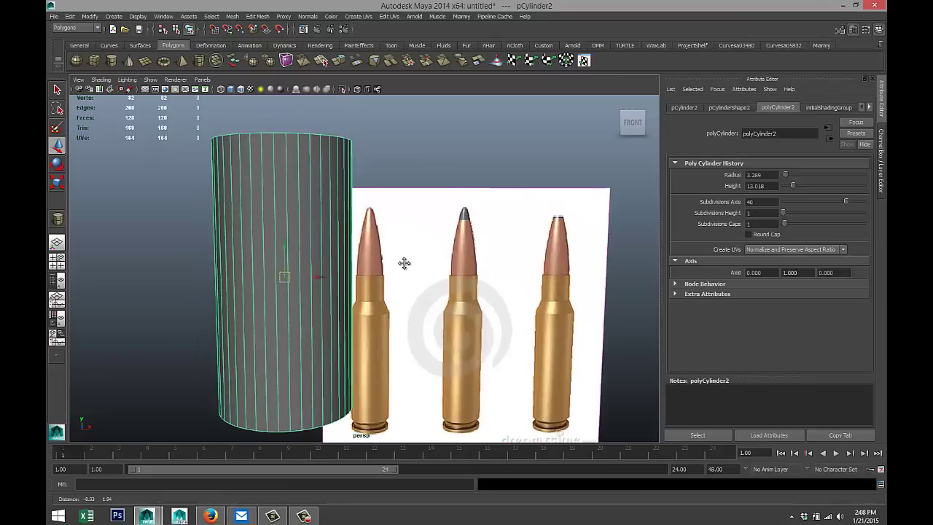
{"action": "left_click", "coordinate": [56, 260]}
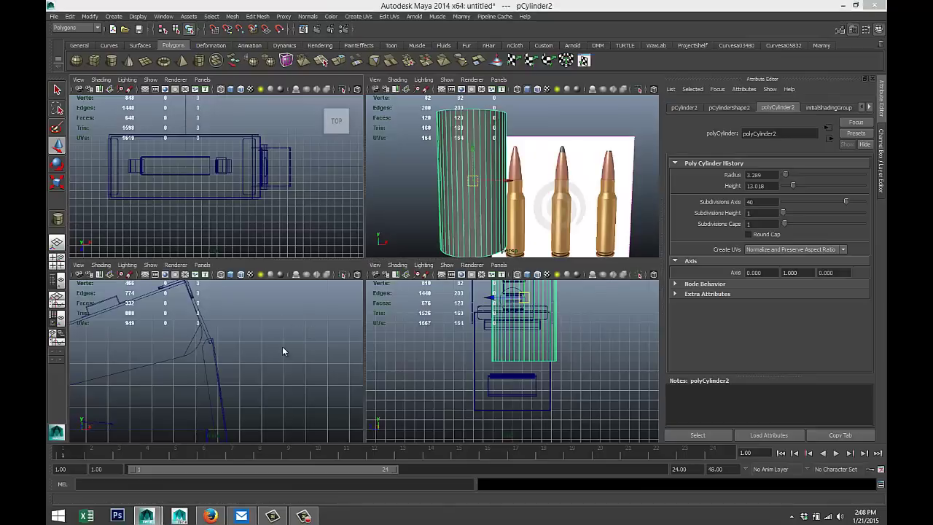
{"action": "key", "text": "space"}
{"action": "key", "text": "f"}
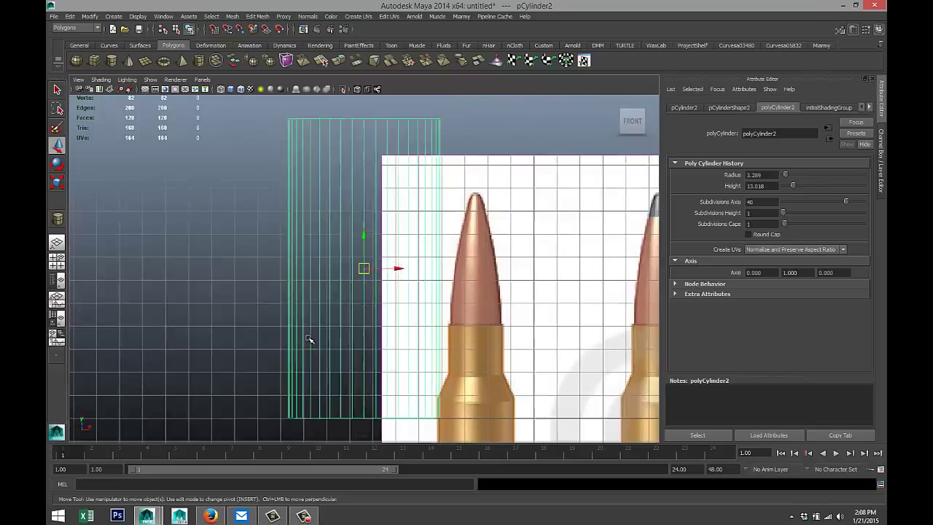
{"action": "key", "text": "5"}
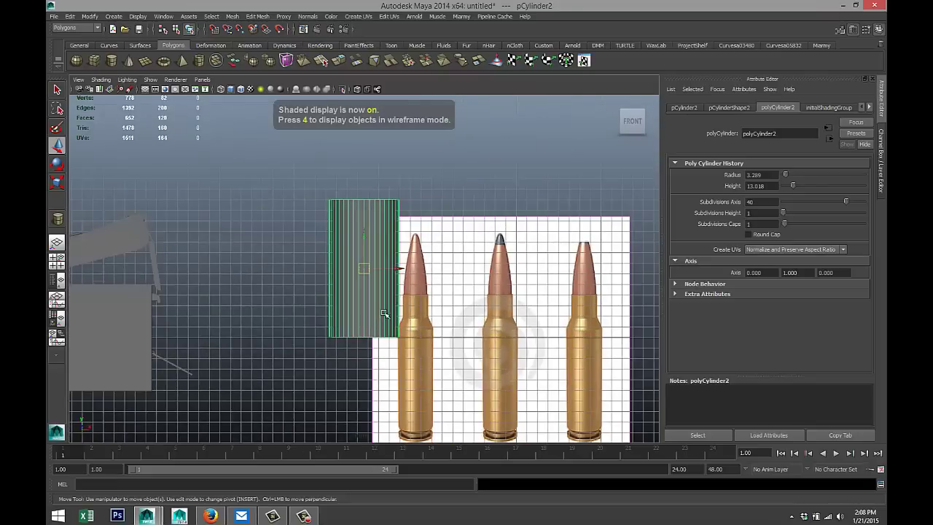
{"action": "left_click_drag", "start_coordinate": [398, 270], "coordinate": [451, 270]}
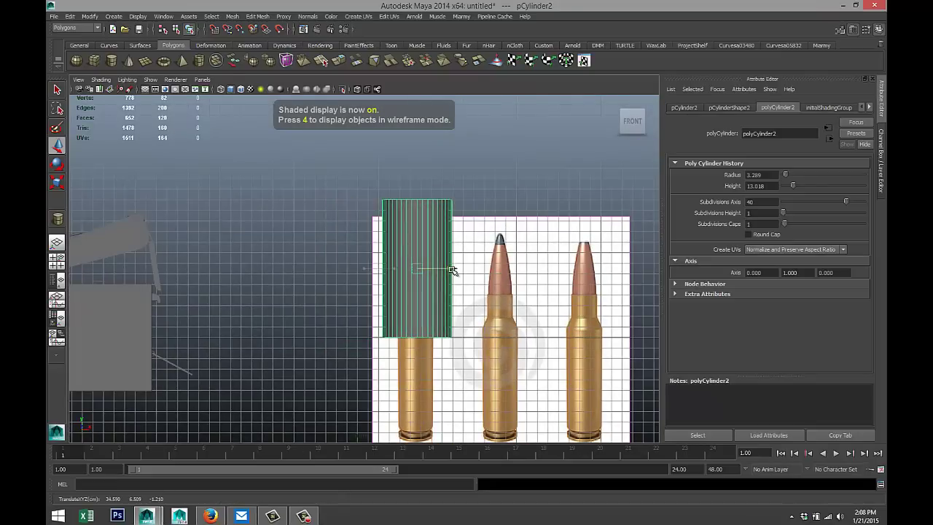
{"action": "left_click_drag", "start_coordinate": [435, 238], "coordinate": [435, 343]}
Scale the cylinder down uniformly to roughly the first casing's width and turn on X-ray display in the front view
{"action": "key", "text": "r"}
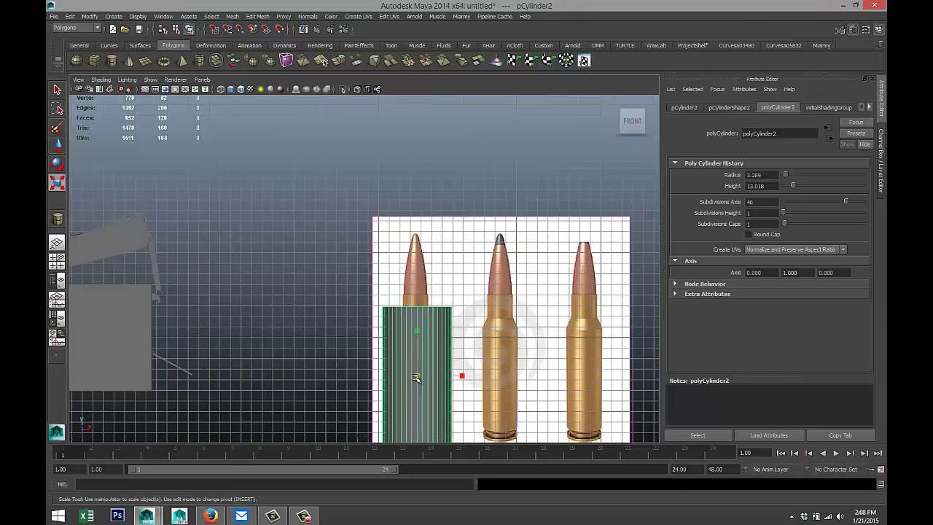
{"action": "left_click_drag", "start_coordinate": [415, 375], "coordinate": [383, 381]}
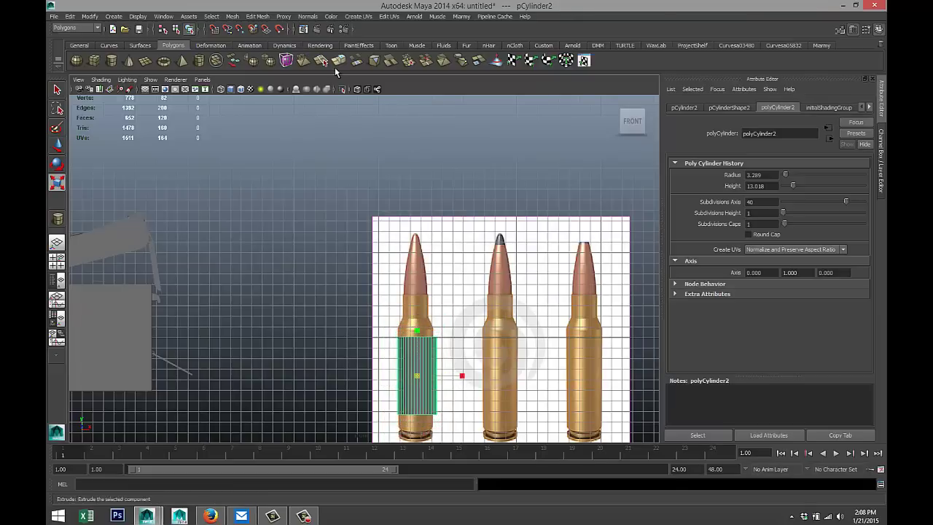
{"action": "left_click", "coordinate": [358, 91]}
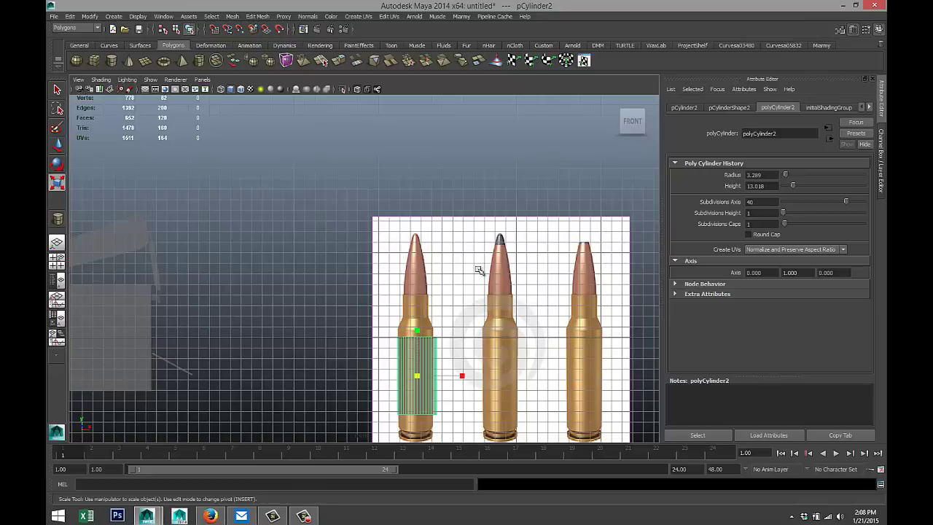
Scale the cylinder down uniformly to the first casing's exact width and center it over the casing
{"action": "scroll", "coordinate": [437, 216], "scroll_direction": "up", "scroll_amount": 5}
{"action": "scroll", "coordinate": [443, 217], "scroll_direction": "down", "scroll_amount": 3}
{"action": "scroll", "coordinate": [444, 218], "scroll_direction": "up", "scroll_amount": 2}
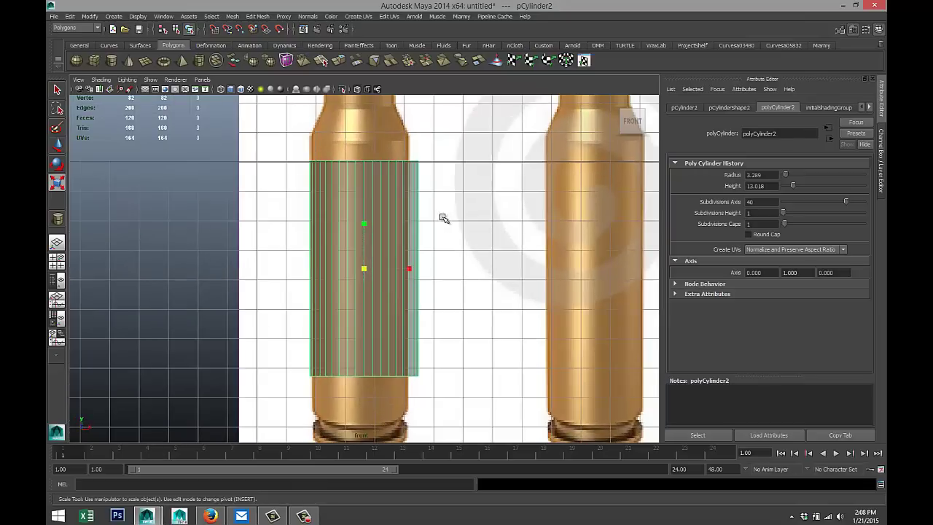
{"action": "key", "text": "w"}
{"action": "left_click_drag", "start_coordinate": [398, 270], "coordinate": [348, 277]}
{"action": "key", "text": "r"}
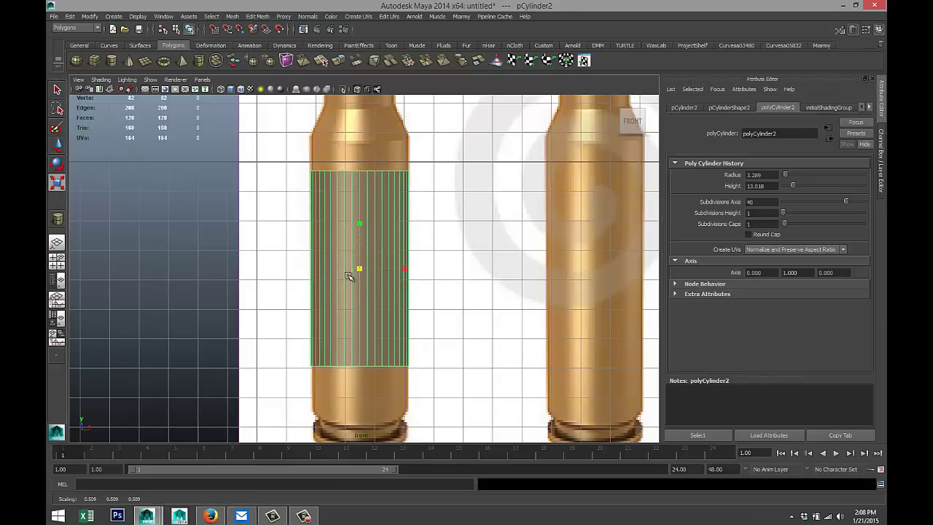
Select the cylinder's bottom ring of vertices and lower it to the casing's lower end, just above the rim groove
{"action": "scroll", "coordinate": [455, 324], "scroll_direction": "down", "scroll_amount": 3}
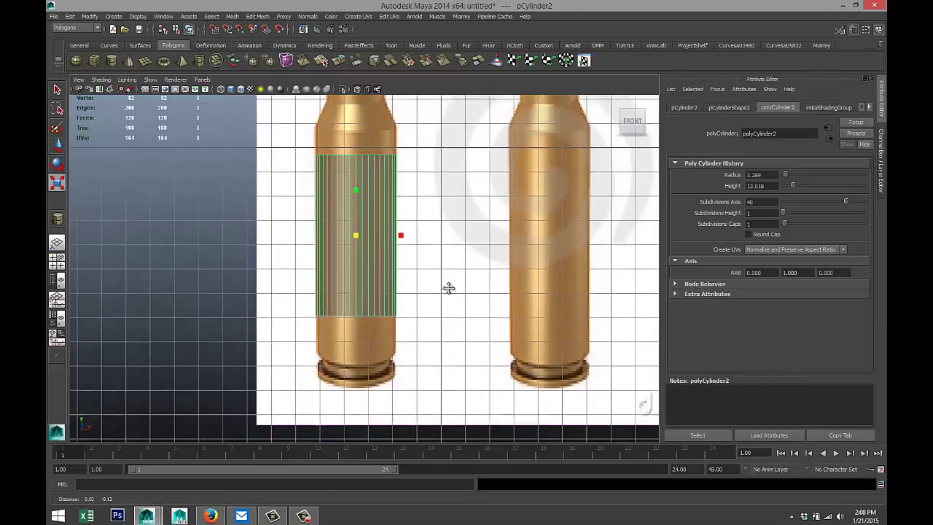
{"action": "right_click_drag", "start_coordinate": [384, 301], "coordinate": [324, 298]}
{"action": "left_click_drag", "start_coordinate": [298, 293], "coordinate": [469, 347]}
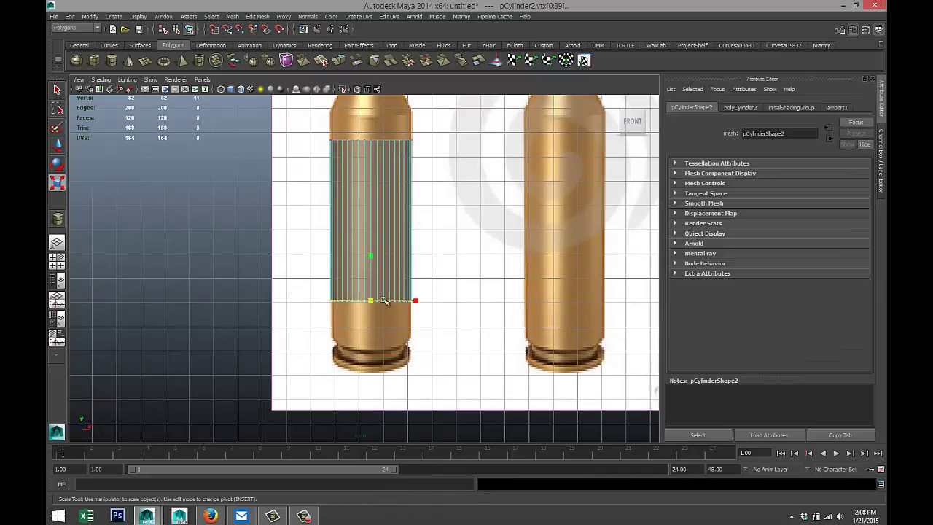
{"action": "key", "text": "w"}
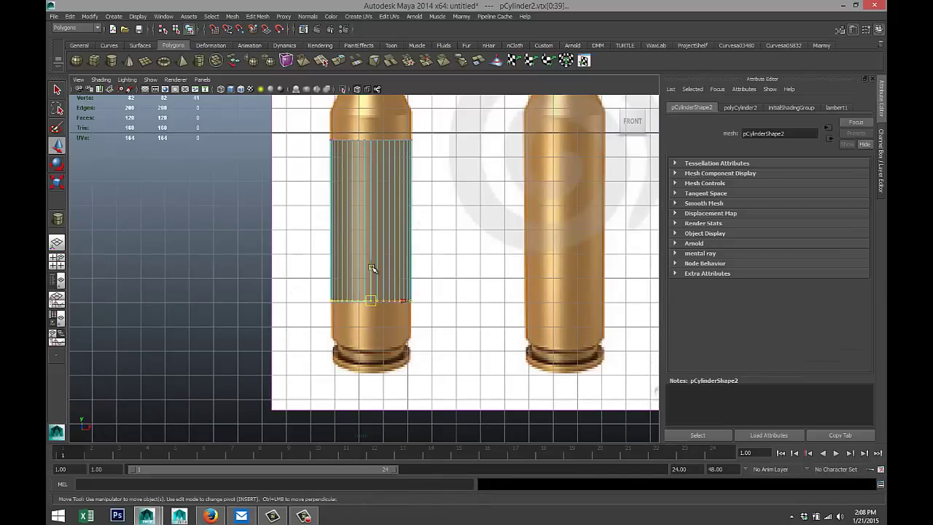
{"action": "left_click_drag", "start_coordinate": [372, 269], "coordinate": [379, 312]}
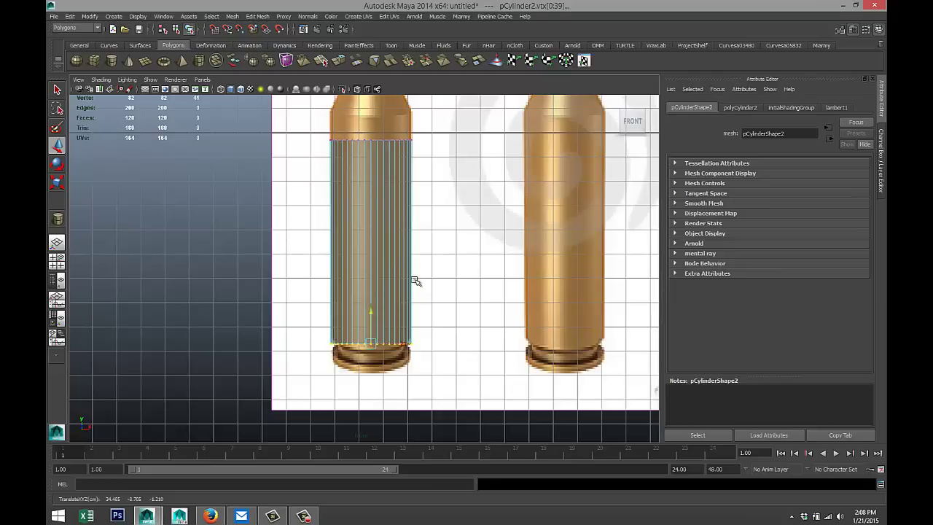
Select the cylinder's top ring of vertices and raise it to where the first casing's shoulder starts to taper
{"action": "middle_click_drag", "start_coordinate": [467, 156], "coordinate": [469, 254], "text": "alt"}
{"action": "left_click_drag", "start_coordinate": [313, 218], "coordinate": [450, 288]}
{"action": "left_click_drag", "start_coordinate": [371, 201], "coordinate": [375, 175]}
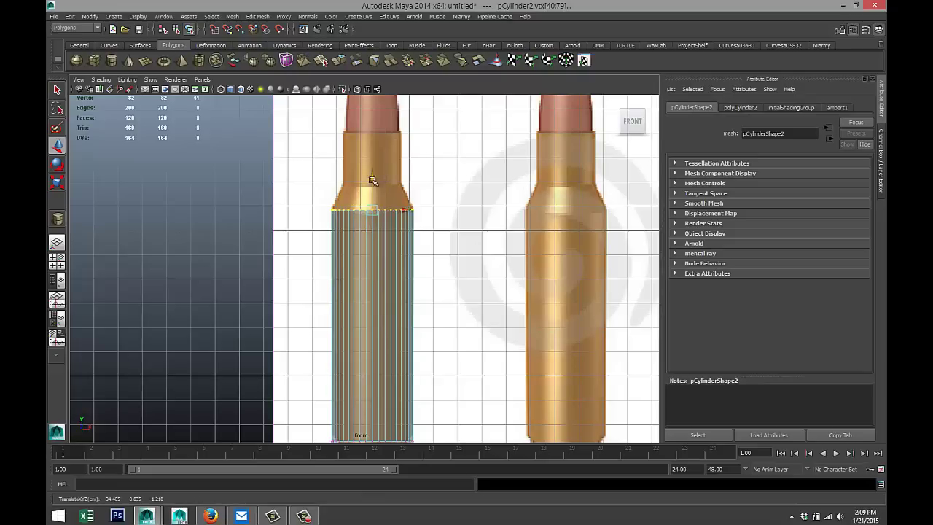
Set the cylinder's cap subdivisions to 0 in object mode in the perspective view
{"action": "key", "text": "space"}
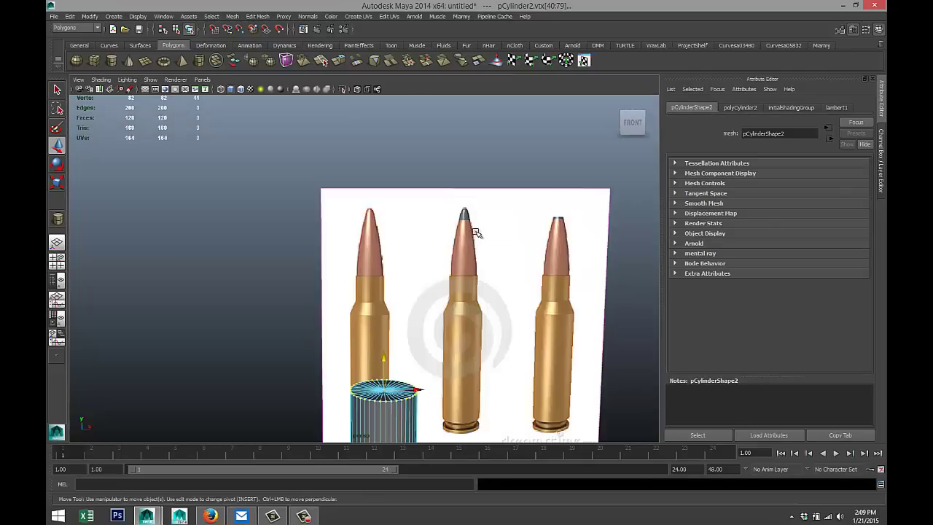
{"action": "left_click_drag", "start_coordinate": [412, 245], "coordinate": [367, 306], "text": "alt"}
{"action": "right_click_drag", "start_coordinate": [367, 307], "coordinate": [407, 284]}
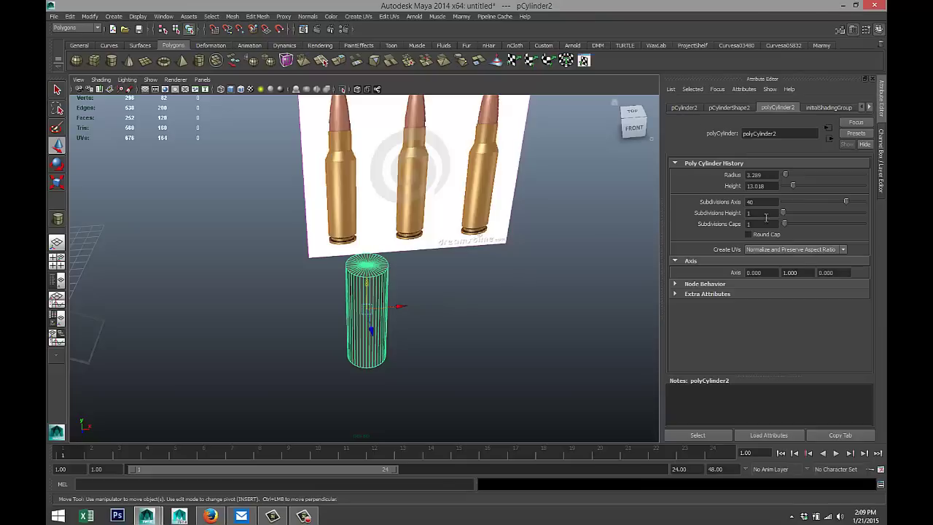
{"action": "key", "text": "Return"}
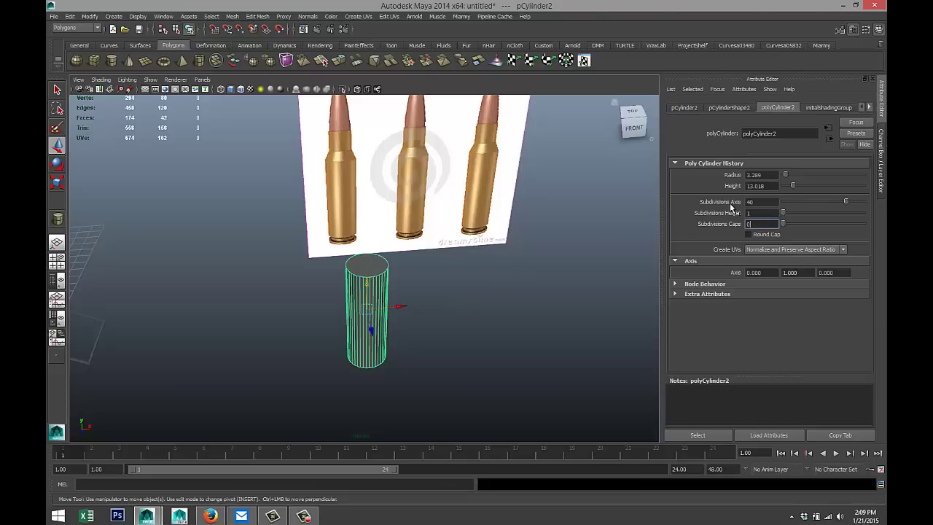
Extrude the cylinder's top cap face and raise it about 0.95 units in the front view to the base of the casing's neck
{"action": "left_click_drag", "start_coordinate": [534, 258], "coordinate": [339, 304], "text": "alt"}
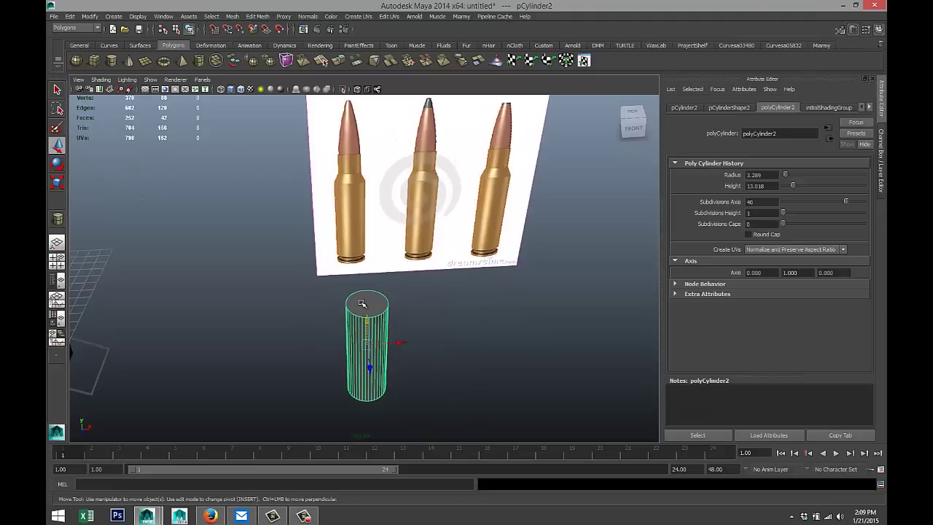
{"action": "right_click_drag", "start_coordinate": [362, 300], "coordinate": [363, 319]}
{"action": "left_click", "coordinate": [368, 305]}
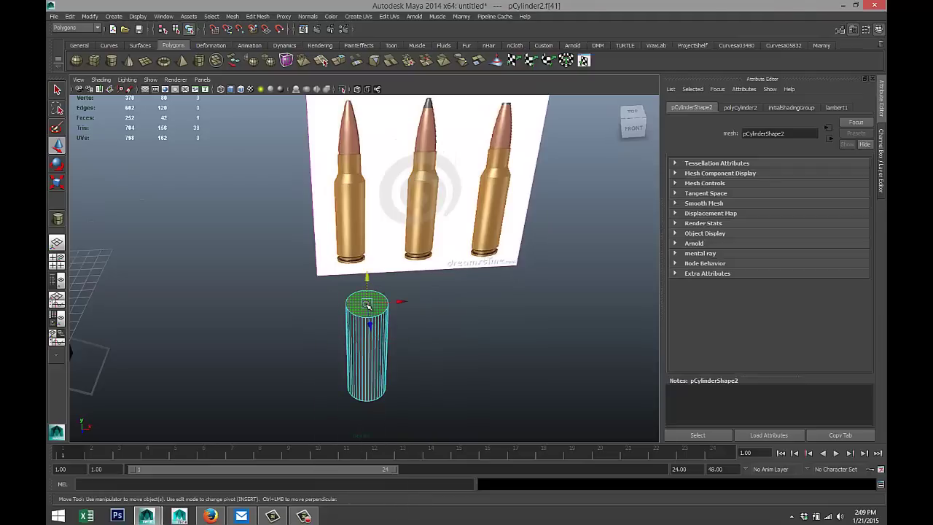
{"action": "left_click", "coordinate": [257, 16]}
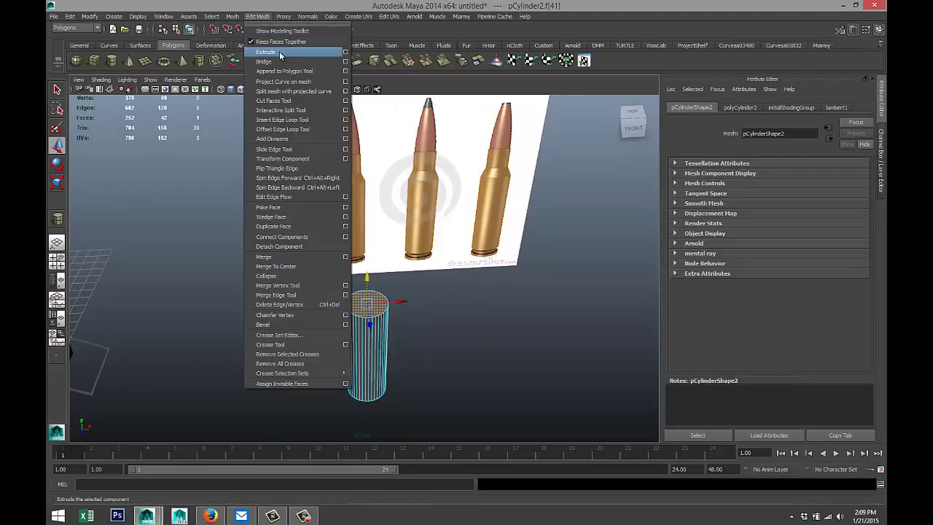
{"action": "left_click", "coordinate": [279, 52]}
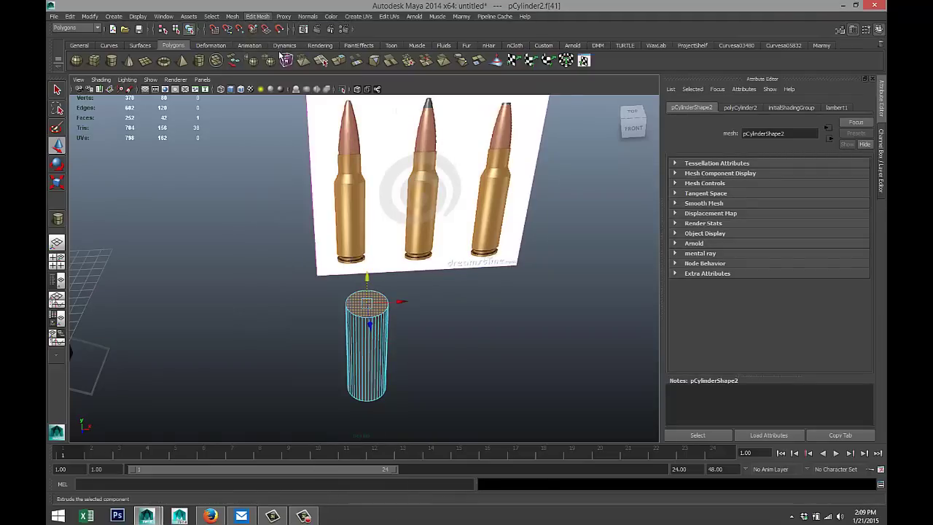
{"action": "left_click", "coordinate": [57, 260]}
{"action": "key", "text": "space"}
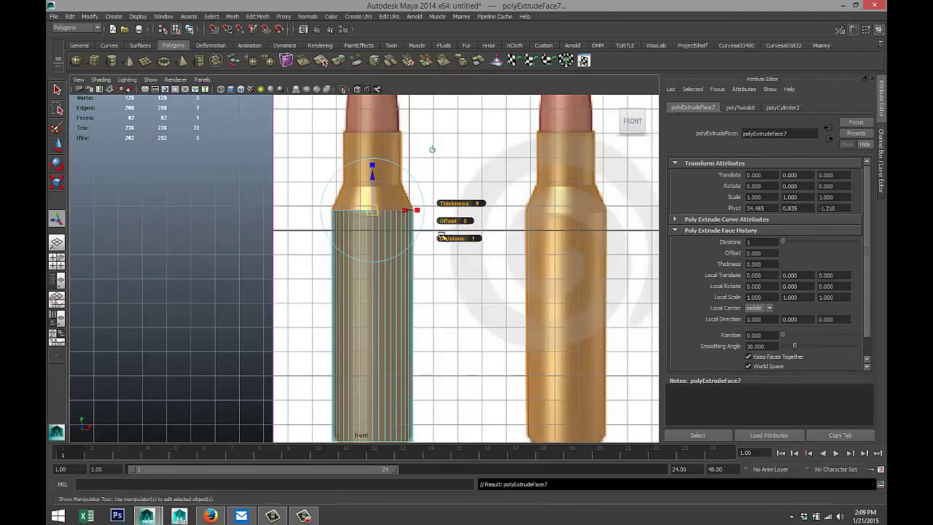
{"action": "key", "text": "w"}
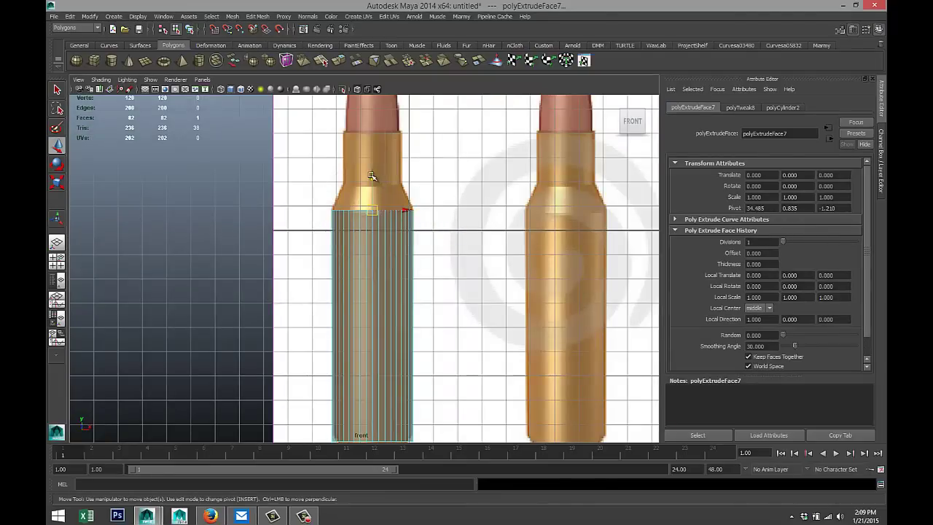
{"action": "left_click_drag", "start_coordinate": [372, 177], "coordinate": [375, 156]}
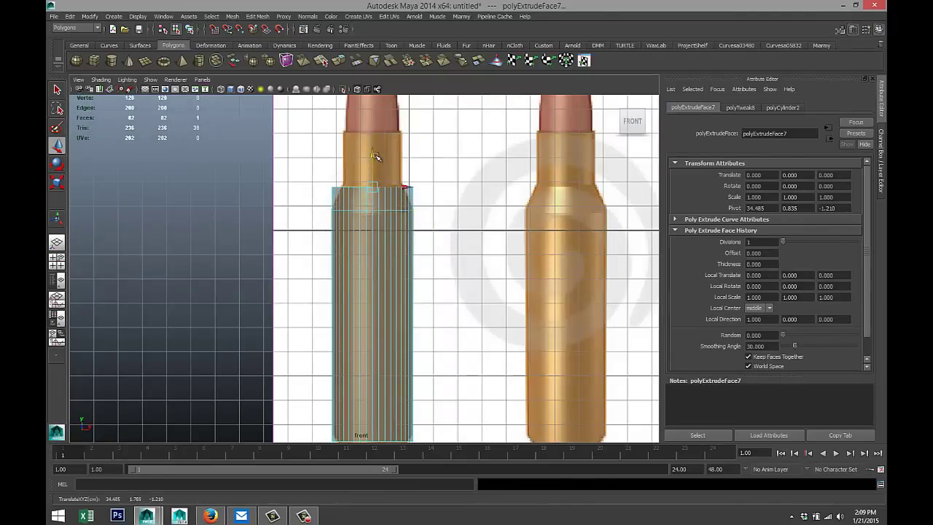
Scale the extruded top face in to the neck's width and nudge it slightly upward to form the tapered shoulder
{"action": "key", "text": "r"}
{"action": "left_click_drag", "start_coordinate": [372, 189], "coordinate": [362, 189]}
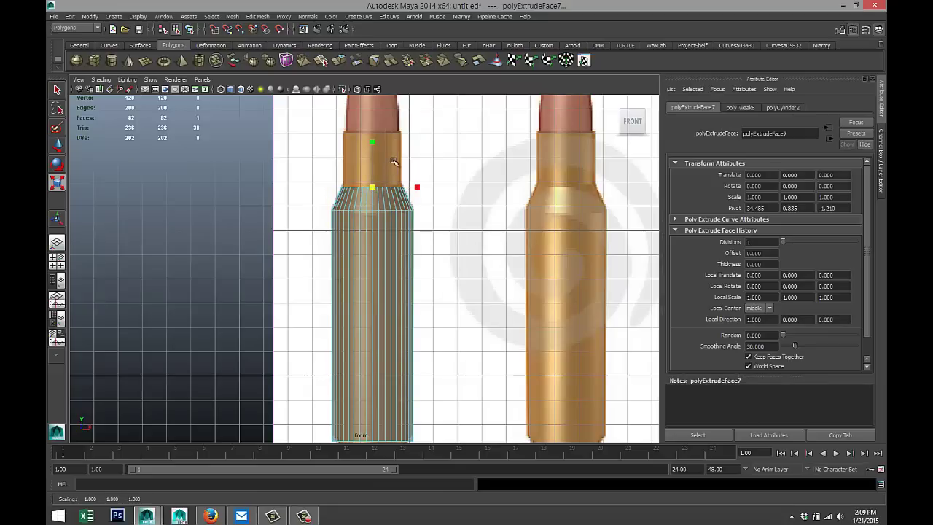
{"action": "key", "text": "w"}
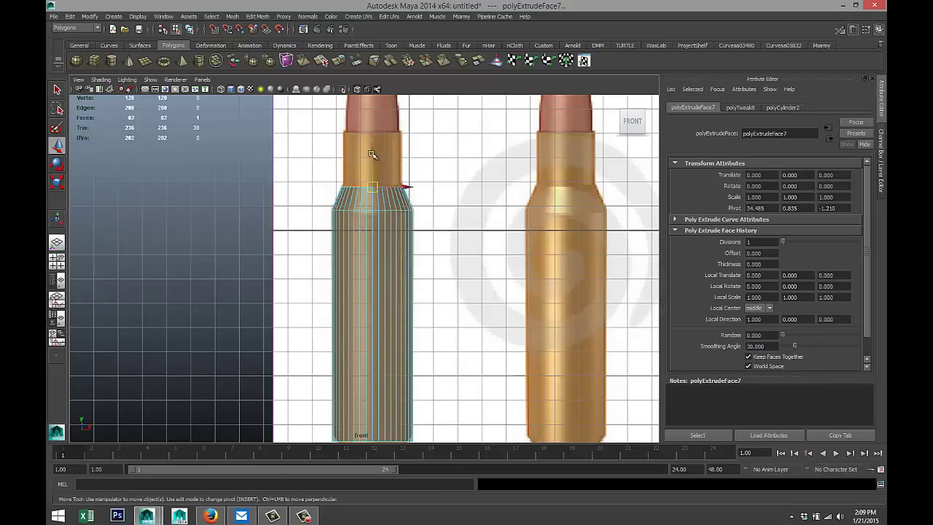
{"action": "mouse_move", "coordinate": [374, 157]}
{"action": "left_mouse_down"}
{"action": "mouse_move", "coordinate": [375, 141]}
{"action": "mouse_move", "coordinate": [376, 151]}
{"action": "left_mouse_up"}
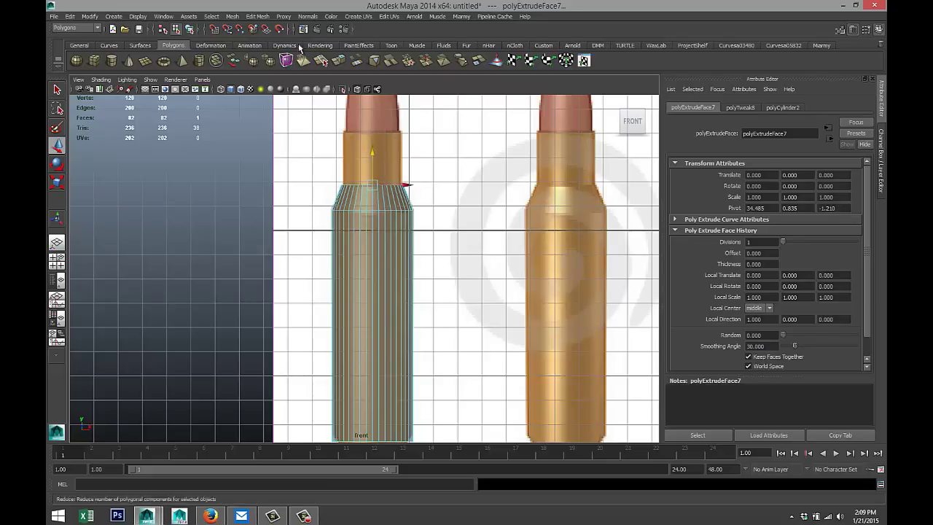
Extrude the top face again, about 2.21 units up to the casing mouth, to form the straight neck
{"action": "left_click", "coordinate": [259, 16]}
{"action": "left_click", "coordinate": [292, 53]}
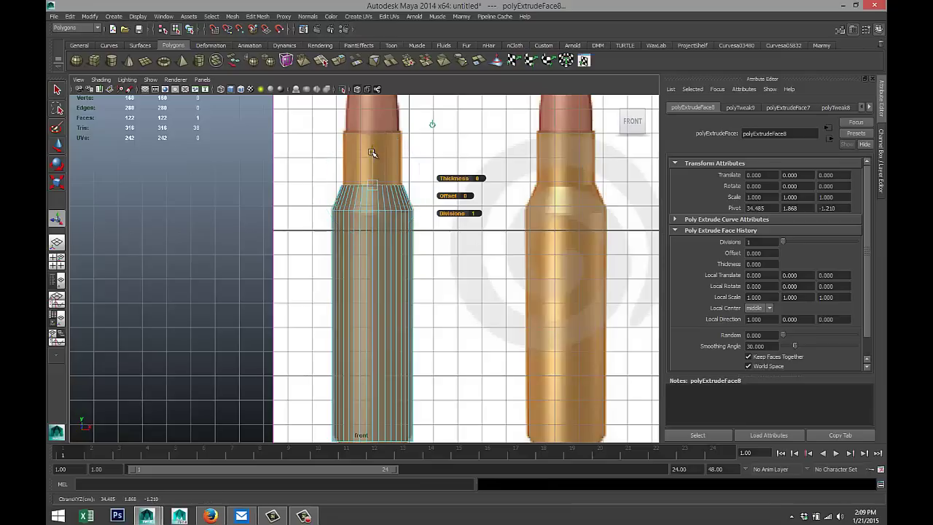
{"action": "left_click_drag", "start_coordinate": [372, 150], "coordinate": [378, 101]}
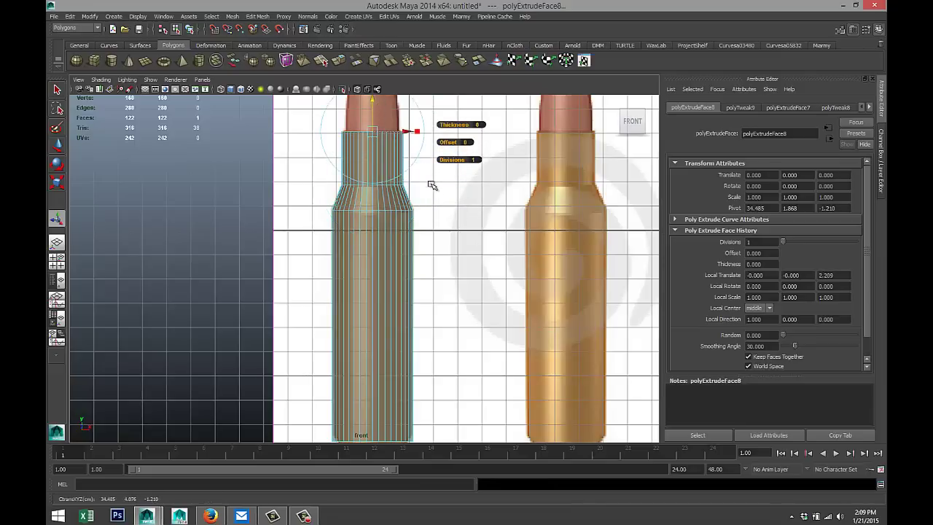
Extrude the face at the casing mouth in place and scale it in slightly to the bullet's base width
{"action": "key", "text": "ctrl+e"}
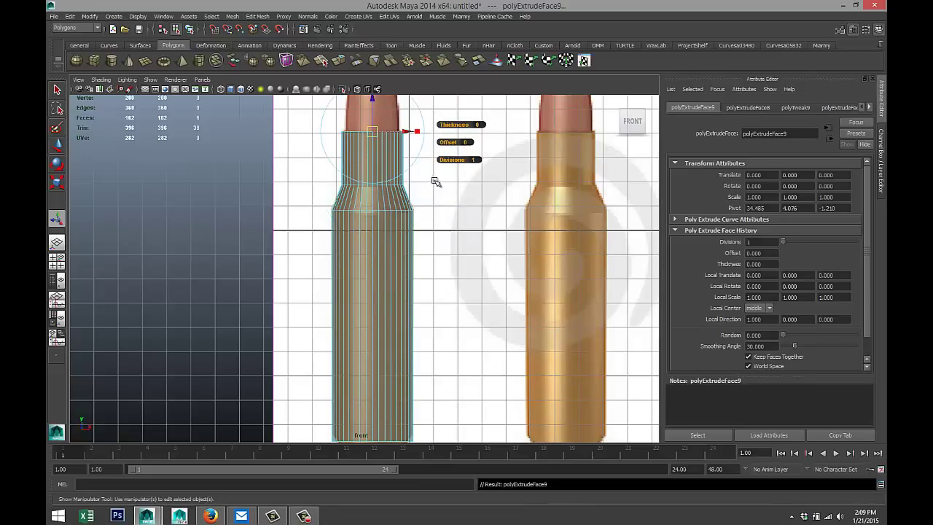
{"action": "key", "text": "r"}
{"action": "left_click_drag", "start_coordinate": [372, 133], "coordinate": [381, 148]}
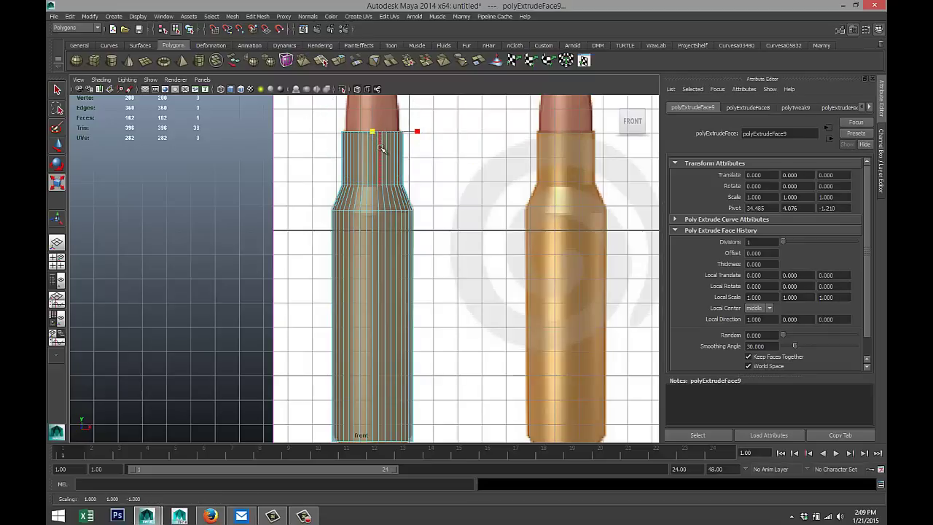
Extrude the inner face once more and raise it to the tip of the first bullet in the reference
{"action": "key", "text": "ctrl+e"}
{"action": "key", "text": "w"}
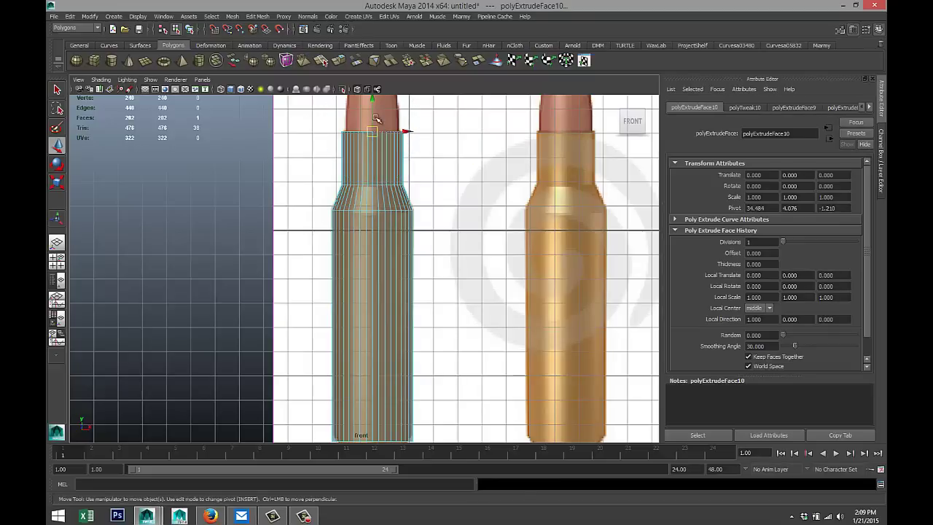
{"action": "left_click_drag", "start_coordinate": [372, 102], "coordinate": [378, 89]}
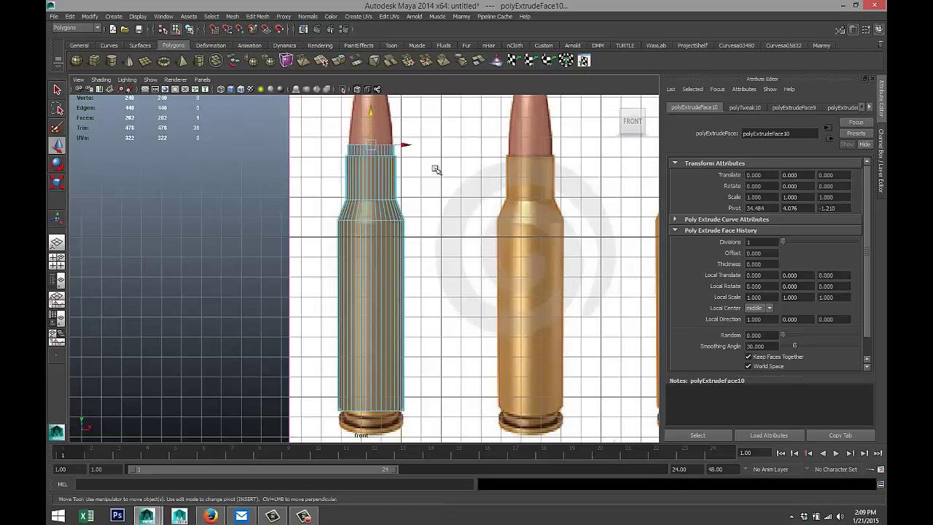
{"action": "scroll", "coordinate": [436, 168], "scroll_direction": "down", "scroll_amount": 2}
{"action": "middle_click_drag", "start_coordinate": [432, 158], "coordinate": [417, 277], "text": "alt"}
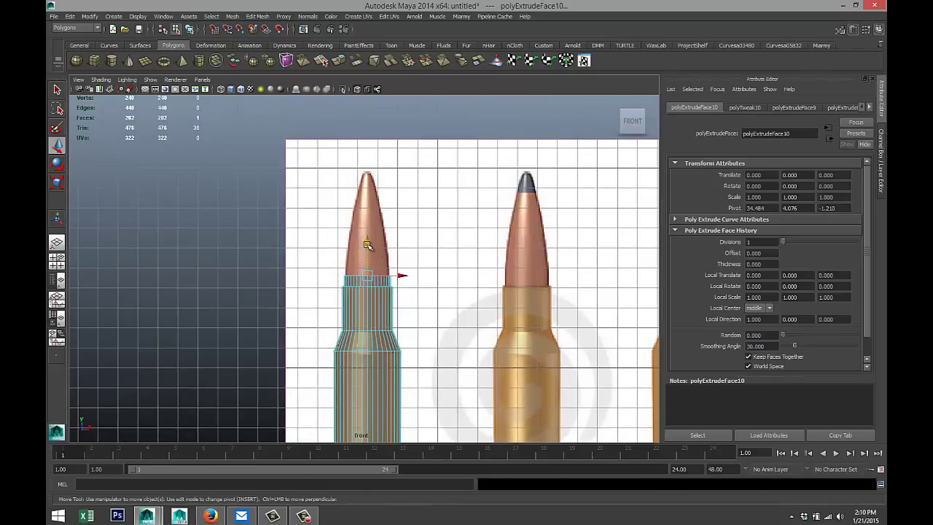
{"action": "left_click_drag", "start_coordinate": [367, 244], "coordinate": [387, 140]}
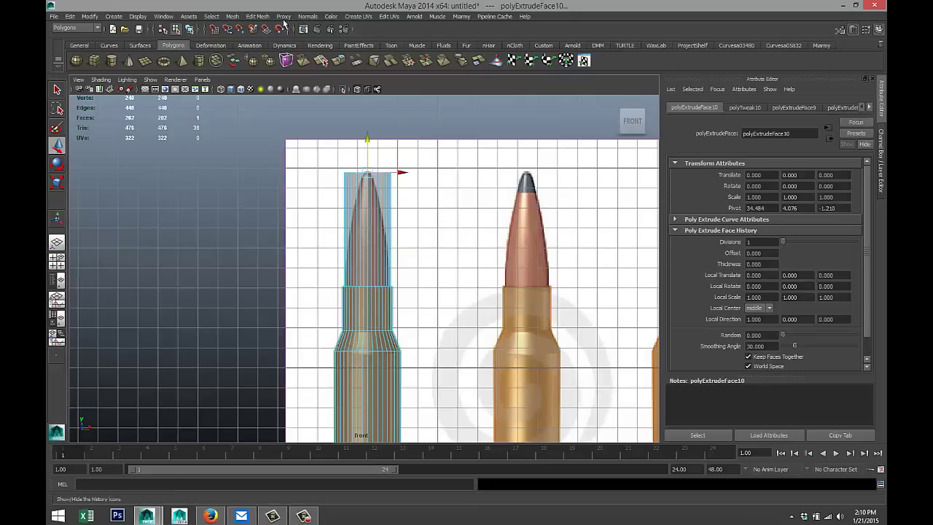
Insert 6 evenly spaced edge loops around the bullet section above the neck, using the multiple edge loops option
{"action": "left_click", "coordinate": [257, 16]}
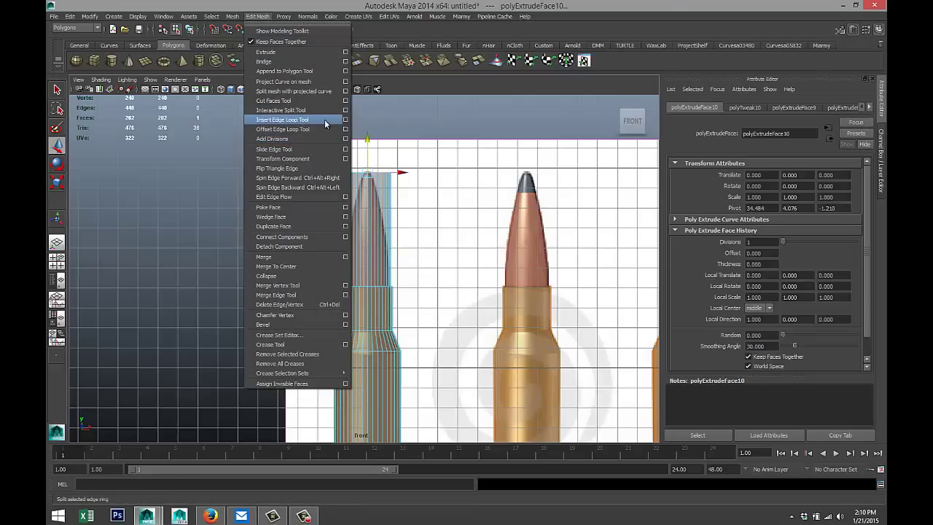
{"action": "left_click", "coordinate": [345, 120]}
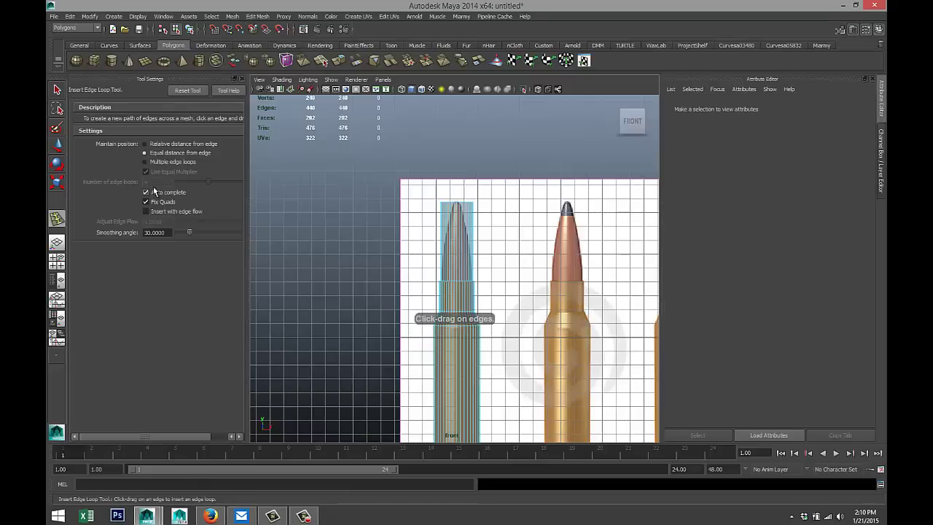
{"action": "left_click", "coordinate": [145, 162]}
{"action": "left_click", "coordinate": [159, 182]}
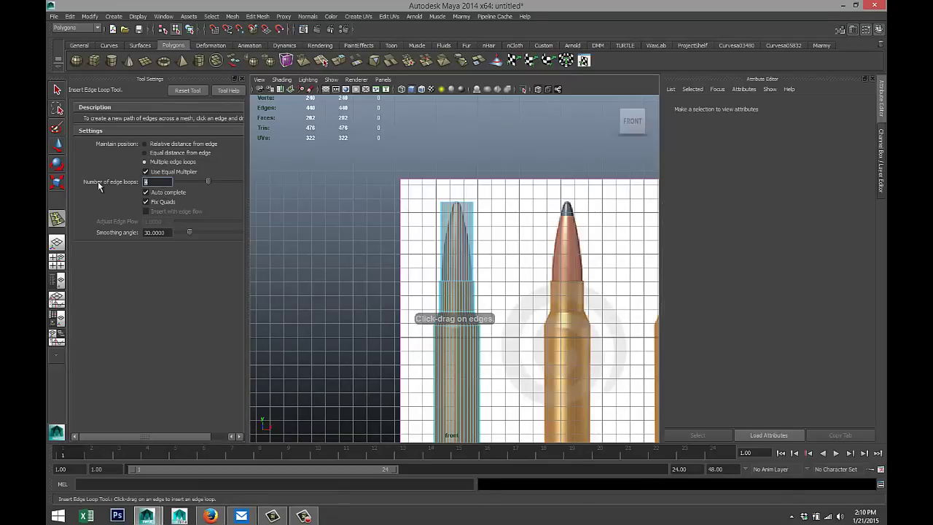
{"action": "type", "text": "6"}
{"action": "key", "text": "Return"}
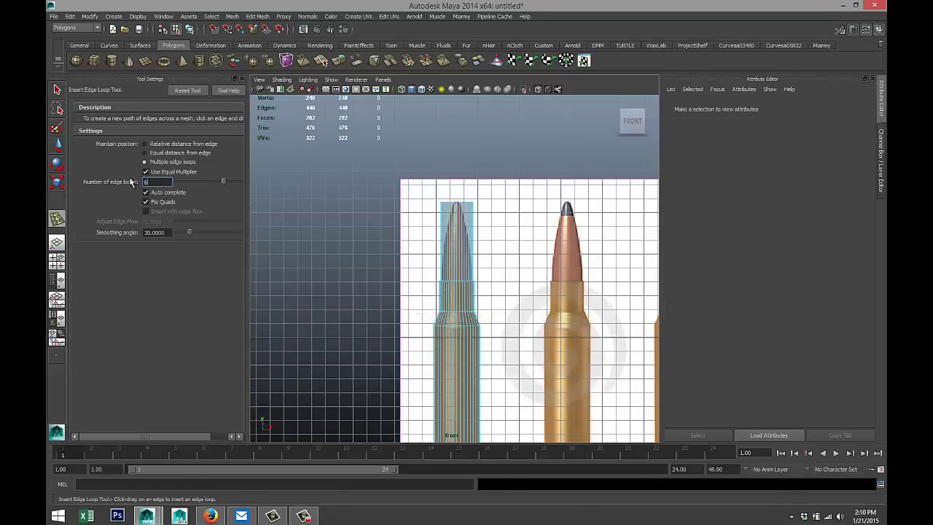
{"action": "left_click", "coordinate": [475, 228]}
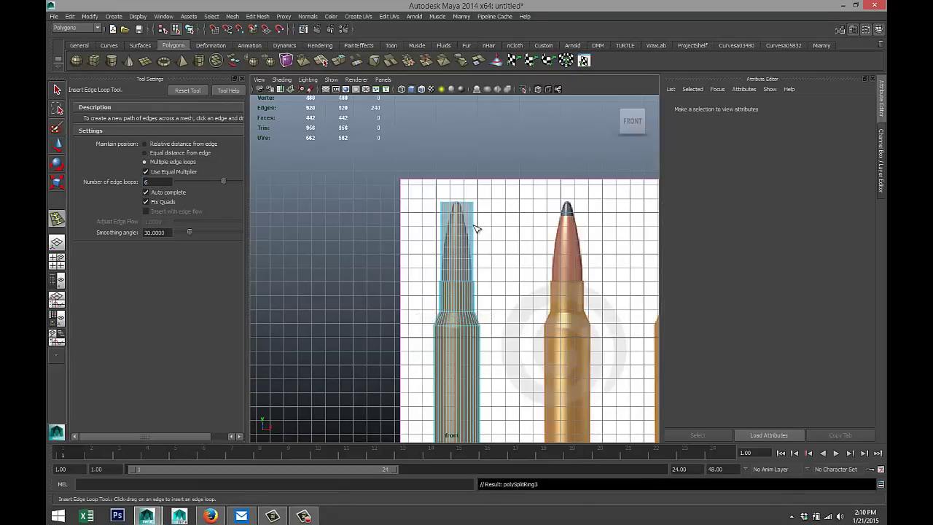
{"action": "key", "text": "q"}
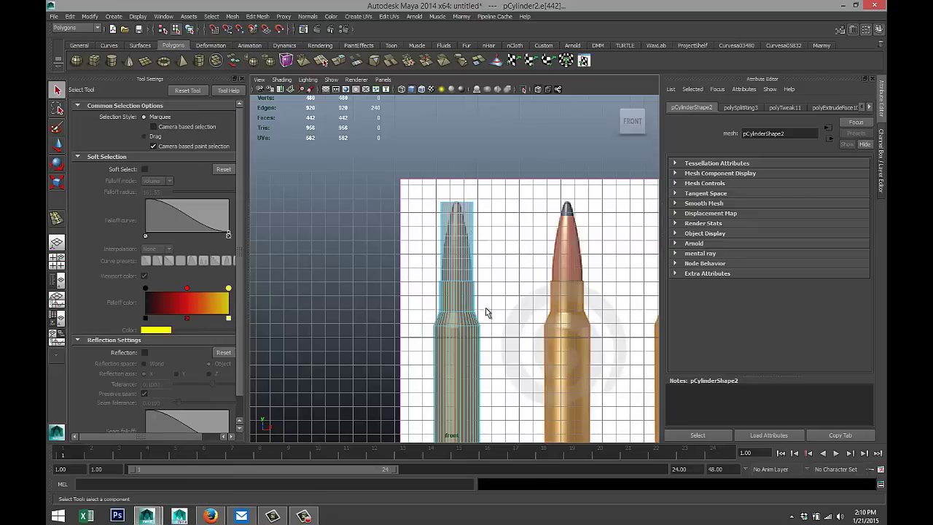
{"action": "scroll", "coordinate": [486, 308], "scroll_direction": "up", "scroll_amount": 3}
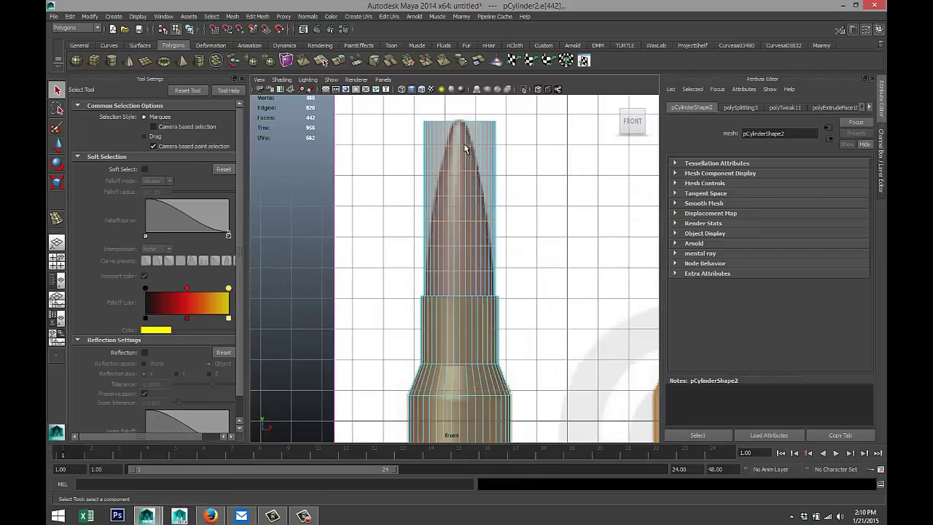
Scale the bullet's upper vertex rings inward, dropping the lowest ring each time, so the sides follow the curved reference outline
{"action": "right_click_drag", "start_coordinate": [464, 143], "coordinate": [424, 143]}
{"action": "left_click_drag", "start_coordinate": [390, 111], "coordinate": [536, 253]}
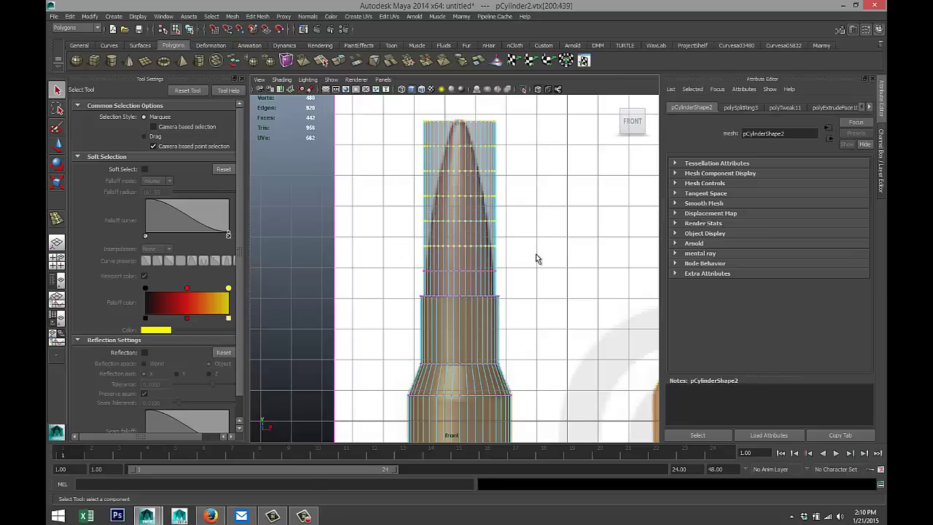
{"action": "key", "text": "r"}
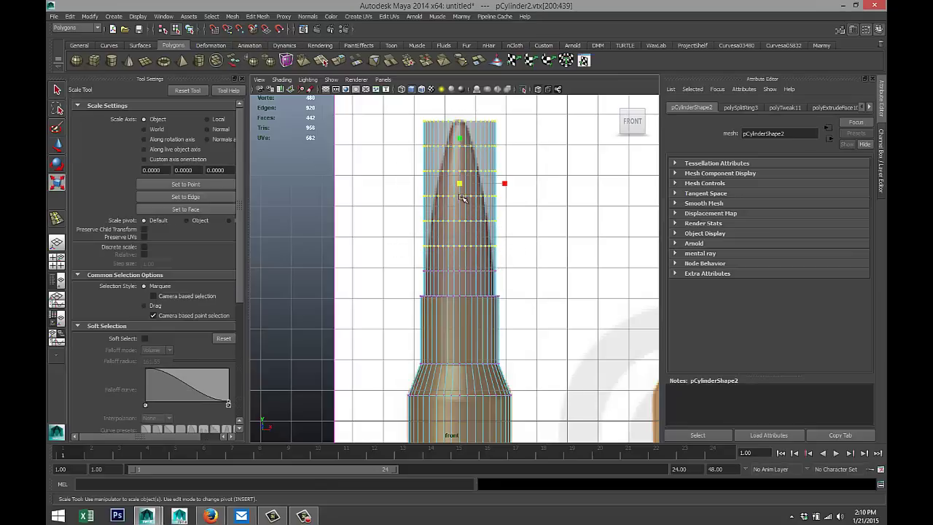
{"action": "left_click_drag", "start_coordinate": [461, 185], "coordinate": [455, 184]}
{"action": "left_click_drag", "start_coordinate": [398, 116], "coordinate": [531, 228]}
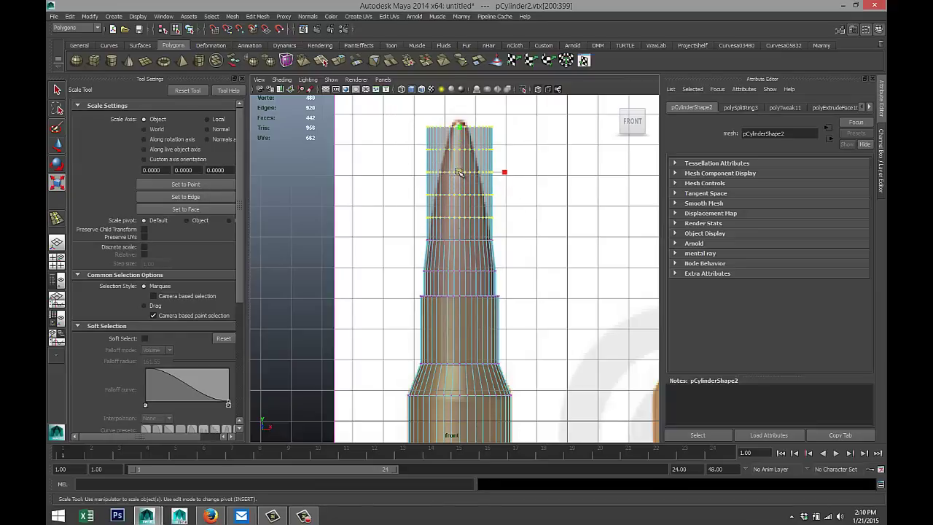
{"action": "left_click_drag", "start_coordinate": [459, 172], "coordinate": [450, 168]}
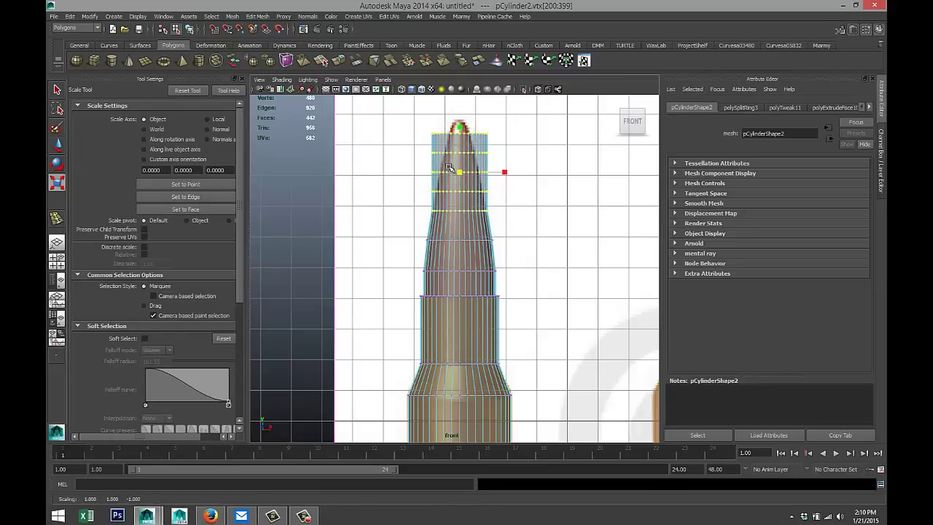
{"action": "left_click_drag", "start_coordinate": [403, 119], "coordinate": [455, 163]}
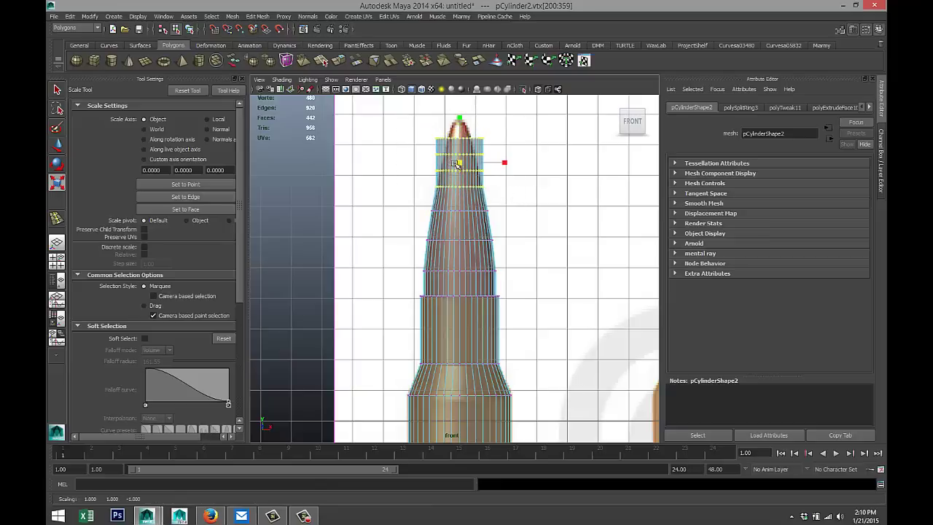
{"action": "left_click_drag", "start_coordinate": [419, 128], "coordinate": [517, 175]}
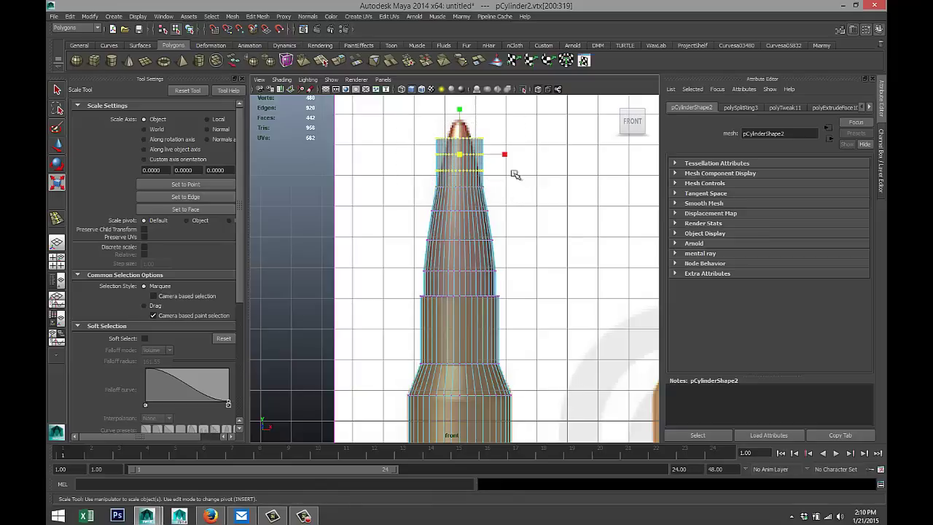
{"action": "left_click_drag", "start_coordinate": [460, 155], "coordinate": [486, 151]}
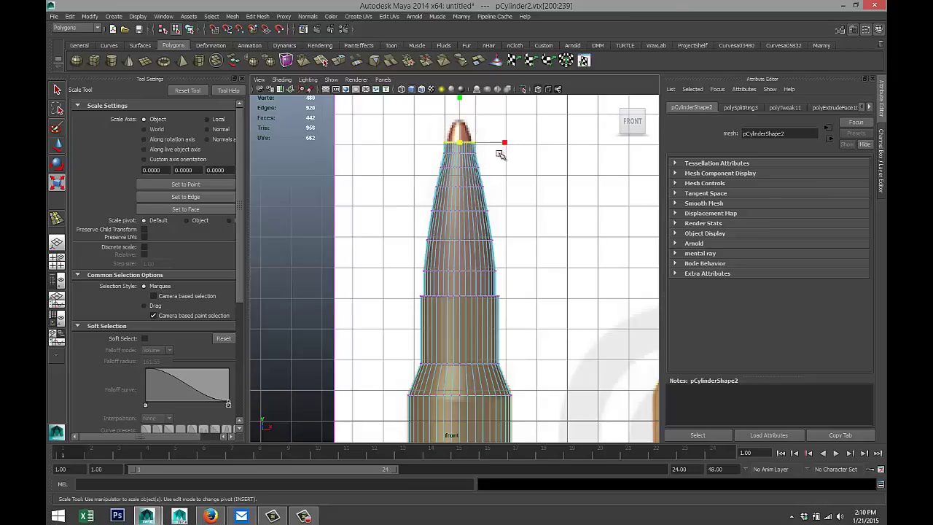
Raise the topmost vertex ring to the tip of the reference bullet and scale it in to a narrow point
{"action": "key", "text": "w"}
{"action": "left_click_drag", "start_coordinate": [461, 108], "coordinate": [463, 86]}
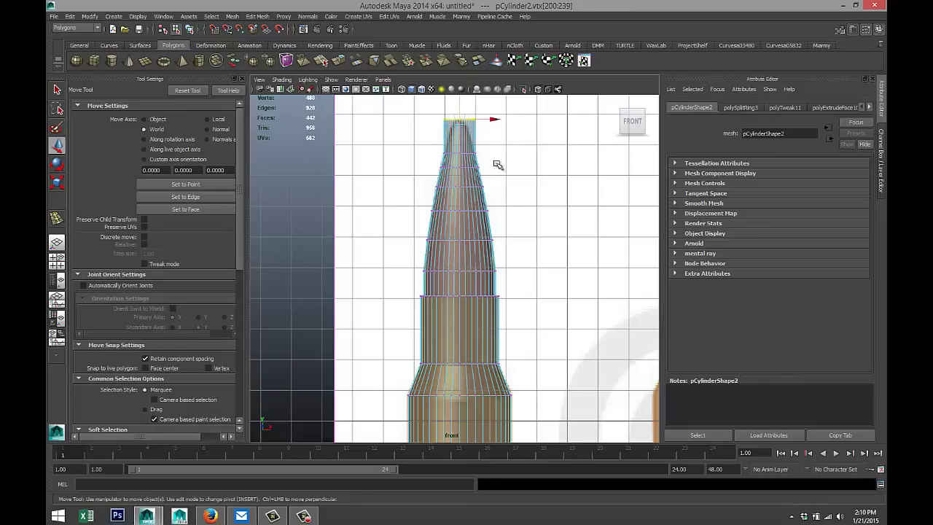
{"action": "key", "text": "r"}
{"action": "left_click_drag", "start_coordinate": [461, 119], "coordinate": [446, 118]}
Extrude the casing's bottom face in place and scale it in slightly to leave a narrow border
{"action": "scroll", "coordinate": [521, 241], "scroll_direction": "down", "scroll_amount": 3}
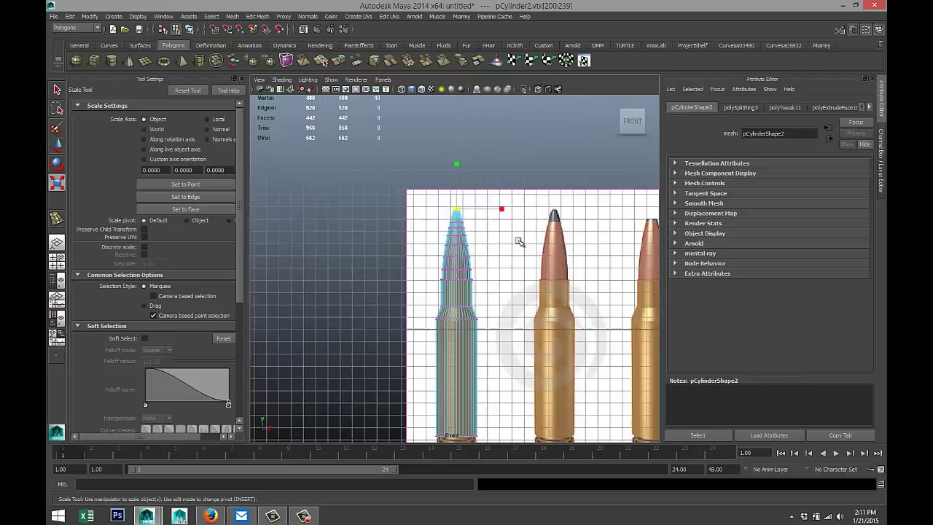
{"action": "scroll", "coordinate": [488, 287], "scroll_direction": "down", "scroll_amount": 2}
{"action": "middle_click_drag", "start_coordinate": [500, 344], "coordinate": [469, 233], "text": "alt"}
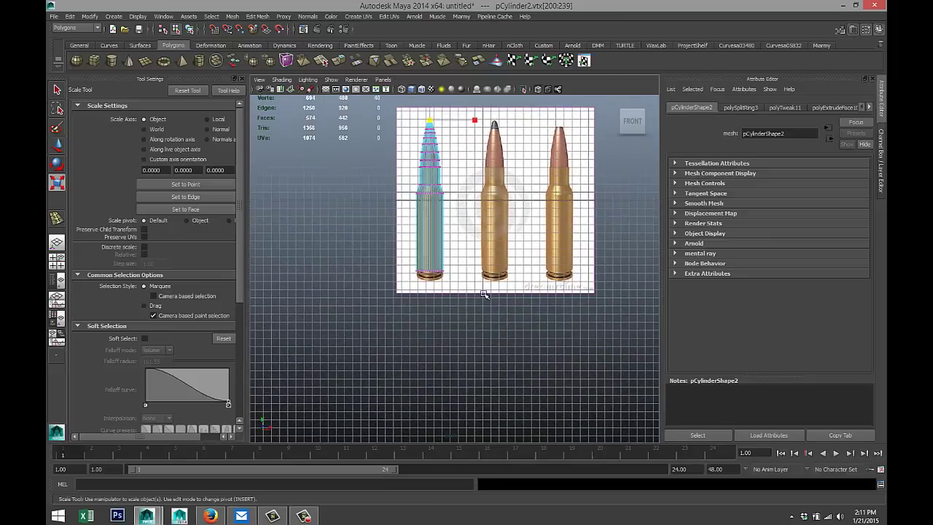
{"action": "scroll", "coordinate": [483, 285], "scroll_direction": "up", "scroll_amount": 2}
{"action": "left_click", "coordinate": [57, 264]}
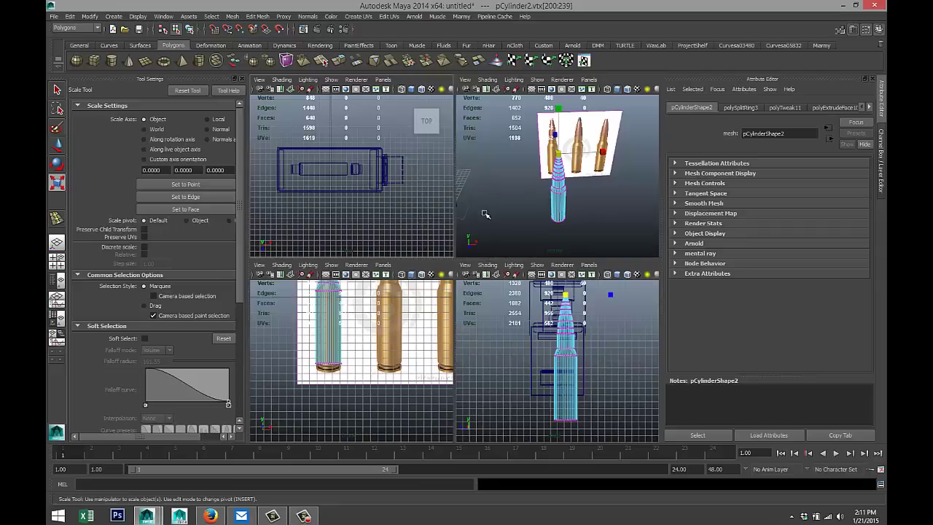
{"action": "key", "text": "space"}
{"action": "left_click_drag", "start_coordinate": [461, 289], "coordinate": [456, 322], "text": "alt"}
{"action": "scroll", "coordinate": [422, 315], "scroll_direction": "up", "scroll_amount": 4}
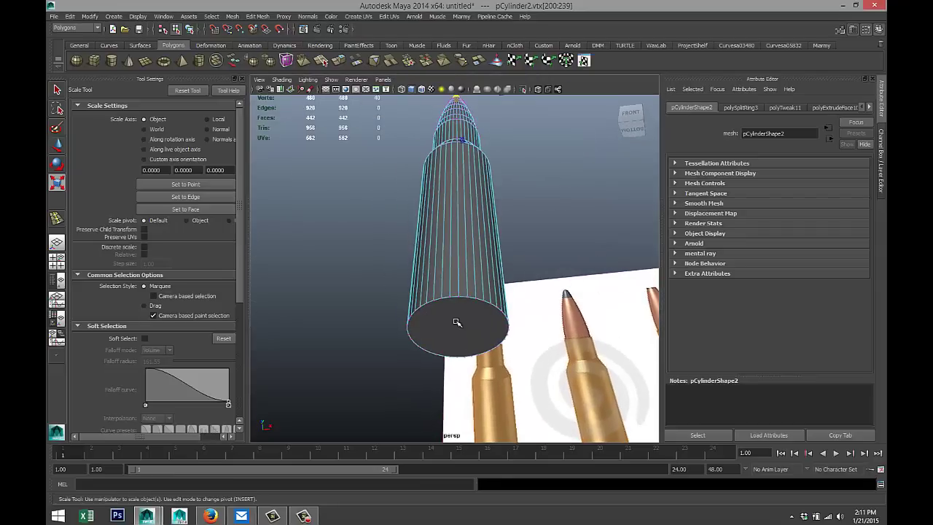
{"action": "right_click_drag", "start_coordinate": [456, 323], "coordinate": [461, 332]}
{"action": "left_click", "coordinate": [472, 319]}
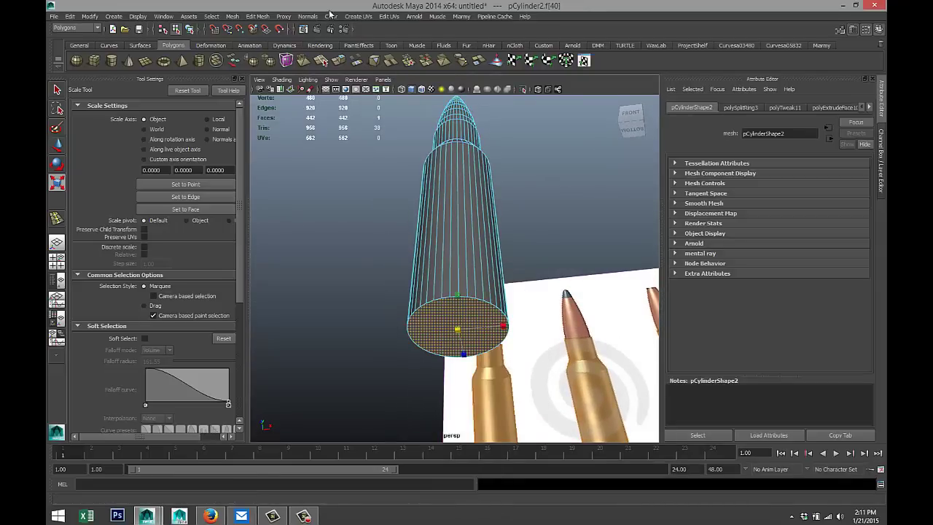
{"action": "left_click", "coordinate": [257, 16]}
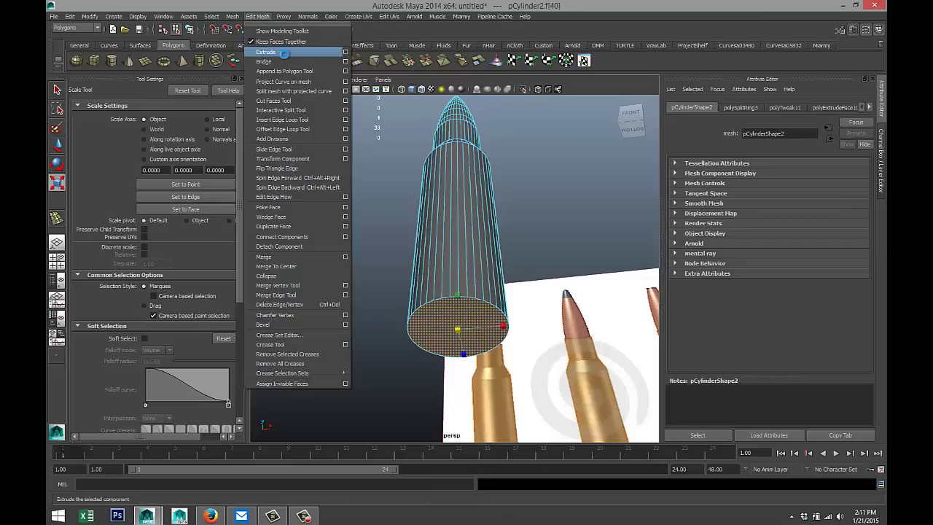
{"action": "left_click", "coordinate": [283, 53]}
{"action": "key", "text": "r"}
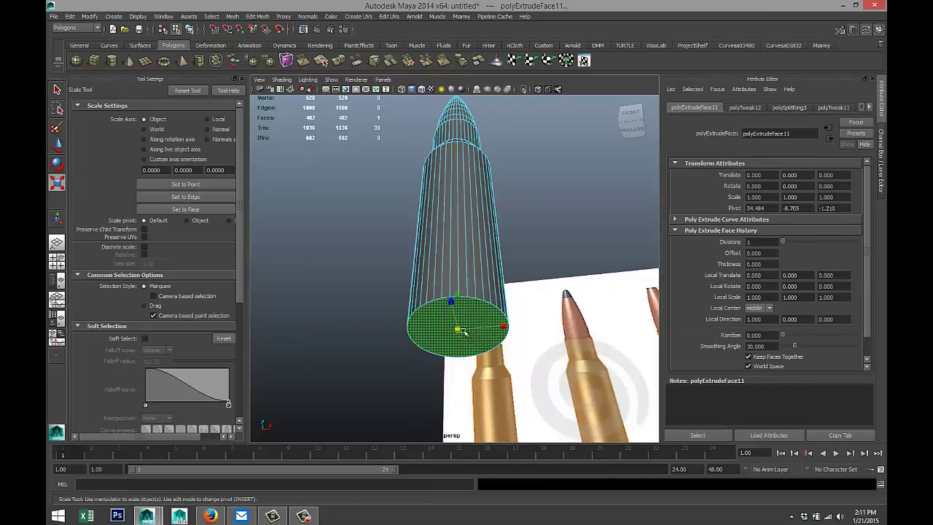
{"action": "left_click_drag", "start_coordinate": [459, 332], "coordinate": [449, 330]}
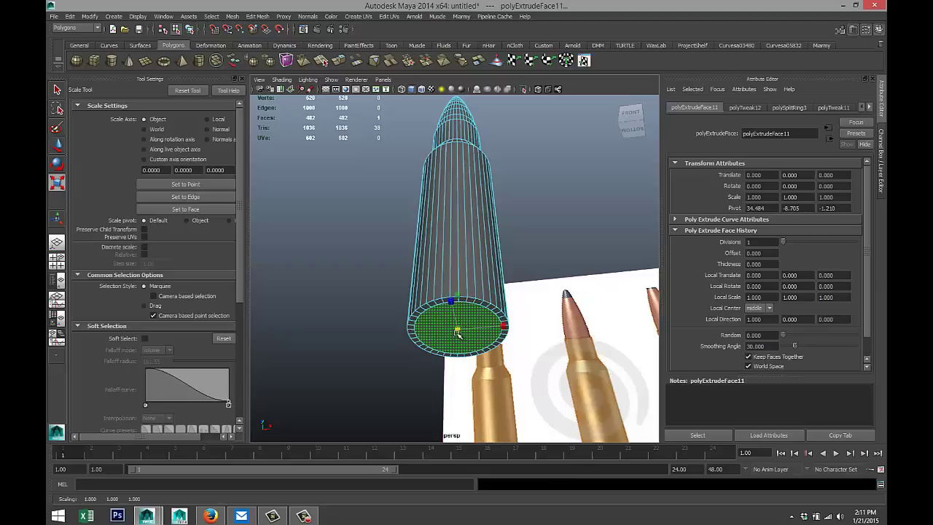
Extrude the inset bottom face again and lower it about 0.18 units
{"action": "key", "text": "ctrl+e"}
{"action": "key", "text": "w"}
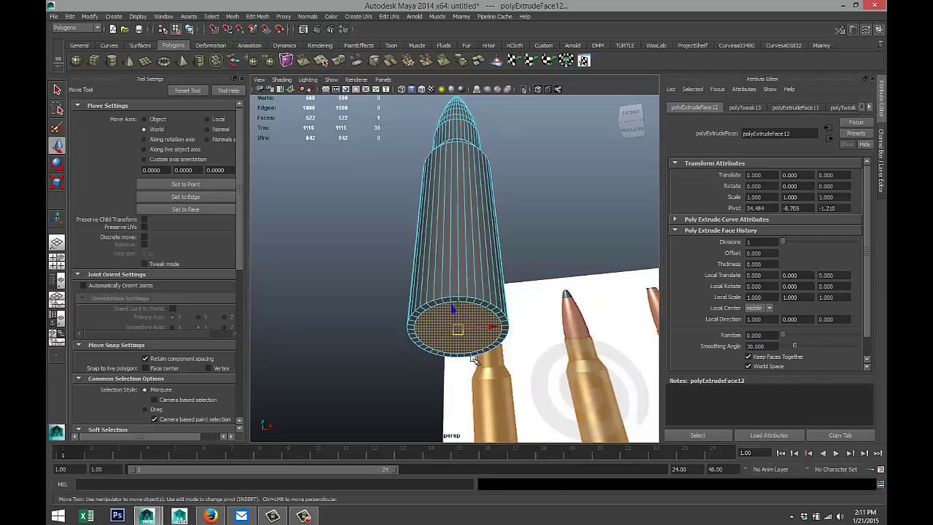
{"action": "left_click_drag", "start_coordinate": [459, 305], "coordinate": [460, 309]}
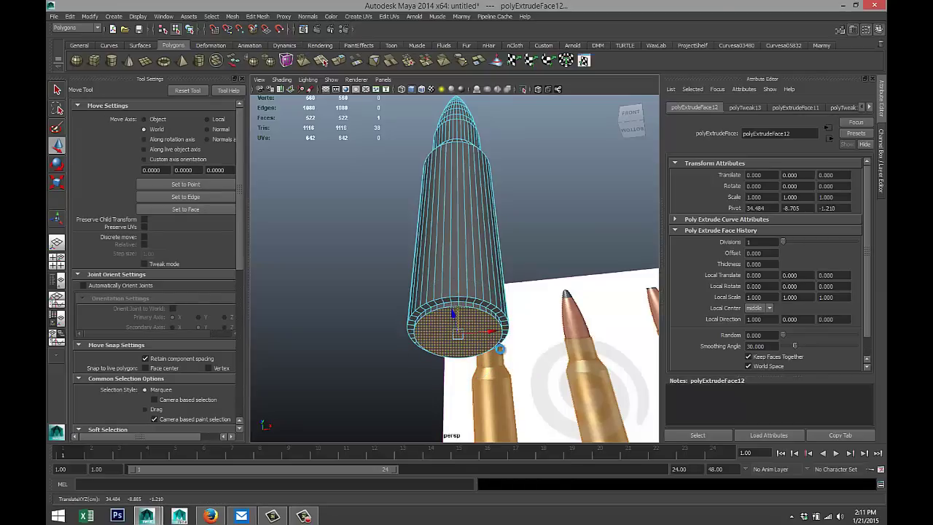
Extrude the base face in place and rescale it slightly, then extrude it a short distance down to shape the cartridge rim
{"action": "key", "text": "ctrl+e"}
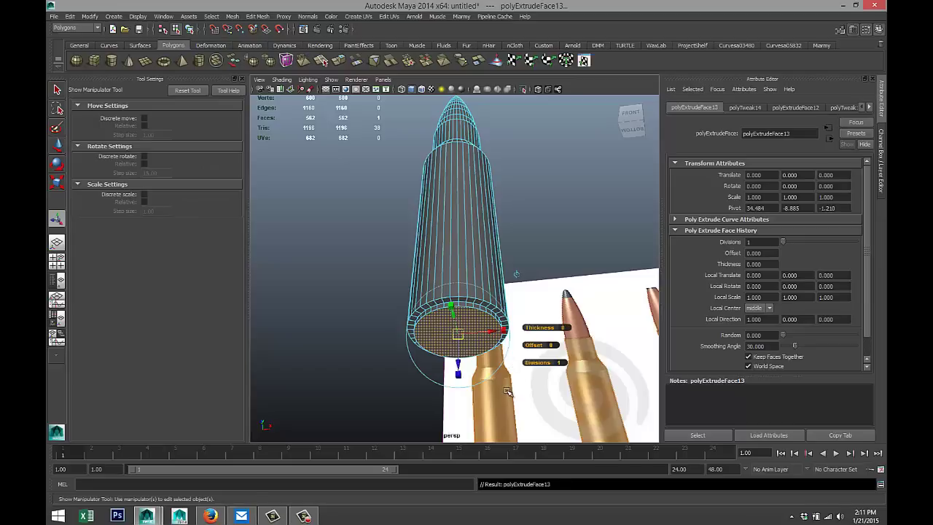
{"action": "key", "text": "r"}
{"action": "left_click_drag", "start_coordinate": [459, 335], "coordinate": [496, 357]}
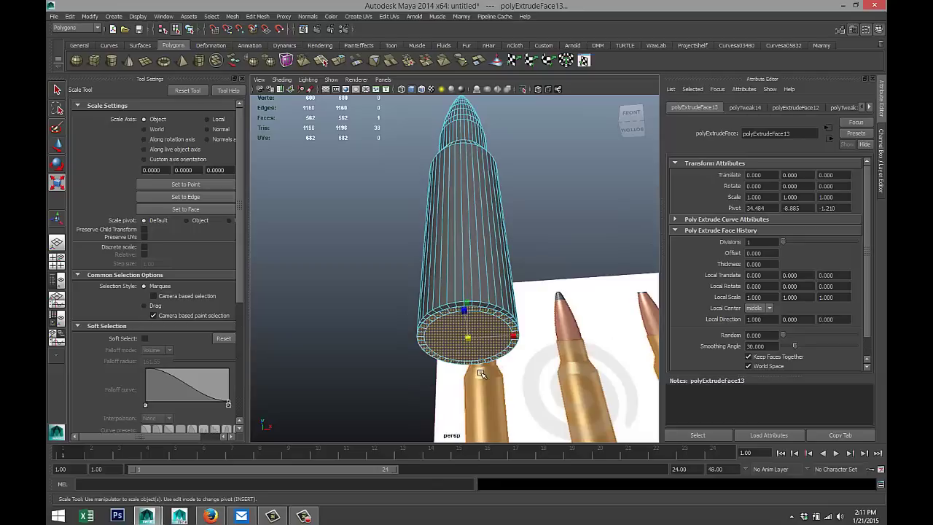
{"action": "key", "text": "ctrl+e"}
{"action": "key", "text": "w"}
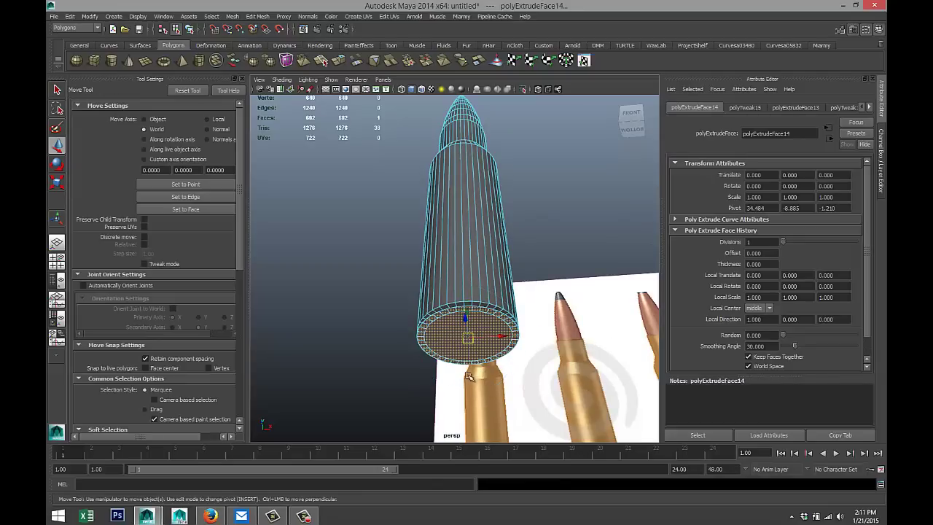
{"action": "left_click_drag", "start_coordinate": [467, 309], "coordinate": [470, 313]}
{"action": "right_click_drag", "start_coordinate": [470, 313], "coordinate": [373, 308], "text": "alt"}
{"action": "left_click_drag", "start_coordinate": [345, 300], "coordinate": [498, 329], "text": "alt"}
{"action": "left_click", "coordinate": [519, 351]}
{"action": "scroll", "coordinate": [499, 345], "scroll_direction": "up", "scroll_amount": 3}
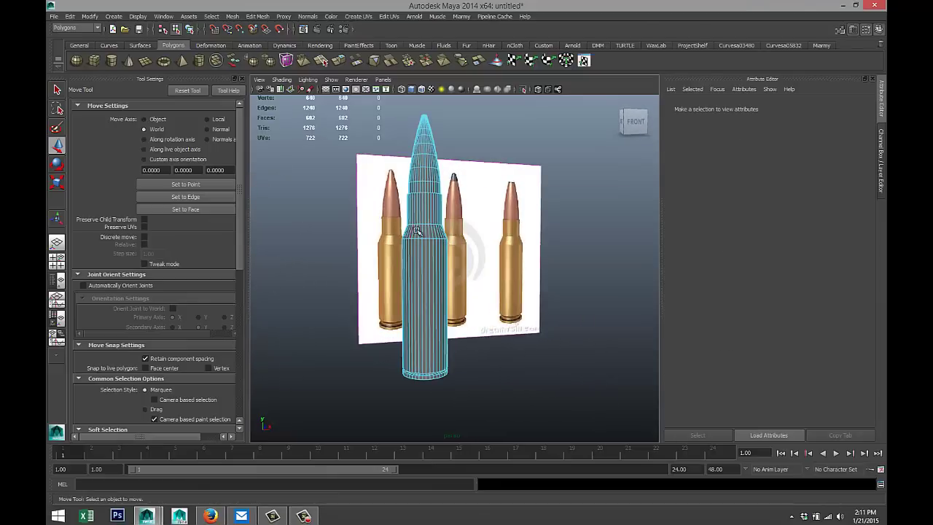
Select all casing faces from the base up to the mouth in the front view and assign them a new mia_material_x
{"action": "right_click_drag", "start_coordinate": [423, 216], "coordinate": [428, 240]}
{"action": "left_click", "coordinate": [56, 259]}
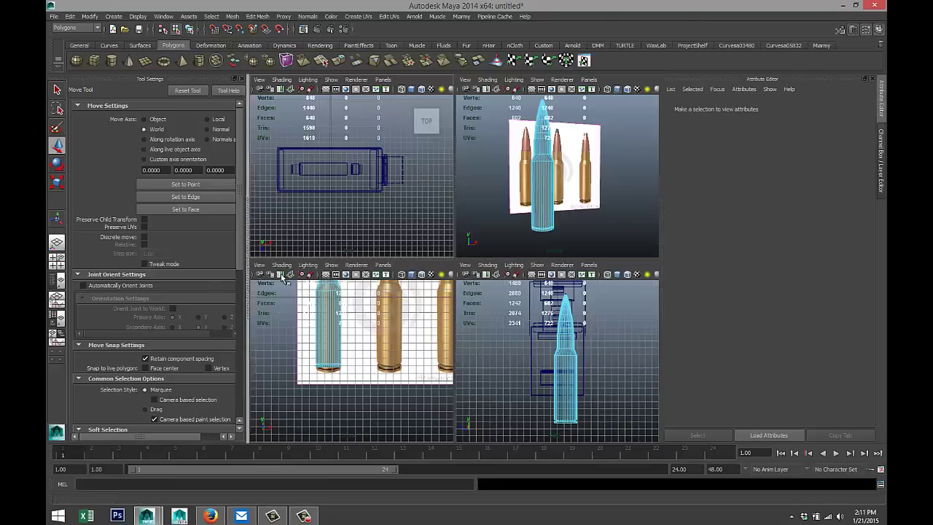
{"action": "key", "text": "space"}
{"action": "scroll", "coordinate": [482, 202], "scroll_direction": "down", "scroll_amount": 2}
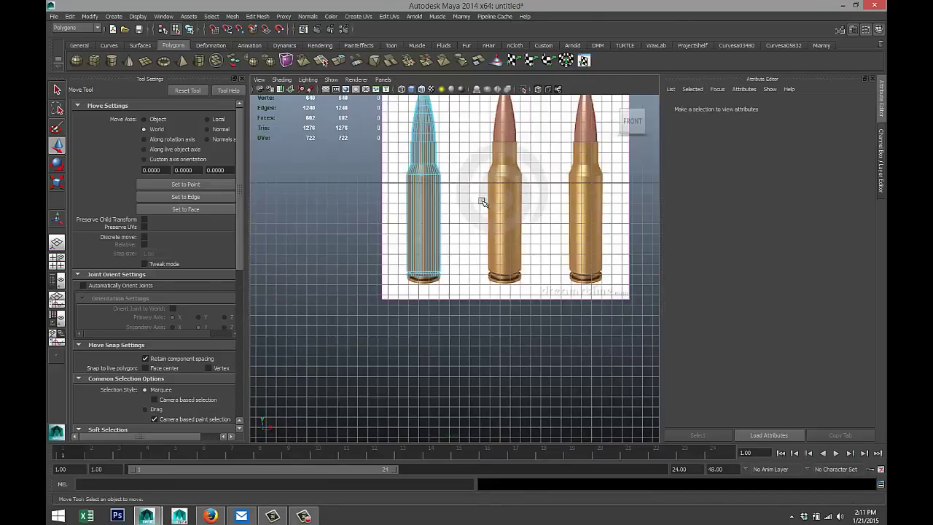
{"action": "middle_click_drag", "start_coordinate": [481, 202], "coordinate": [488, 250], "text": "alt"}
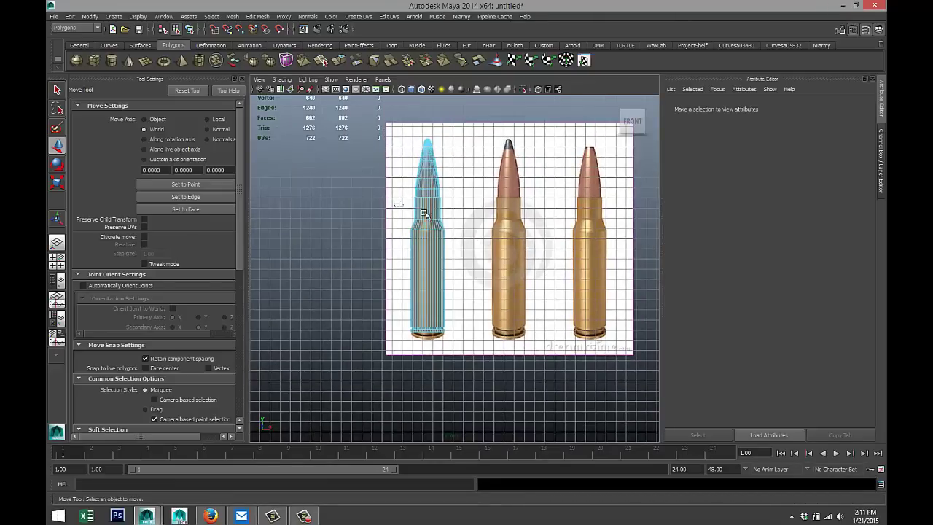
{"action": "left_click_drag", "start_coordinate": [425, 214], "coordinate": [465, 349]}
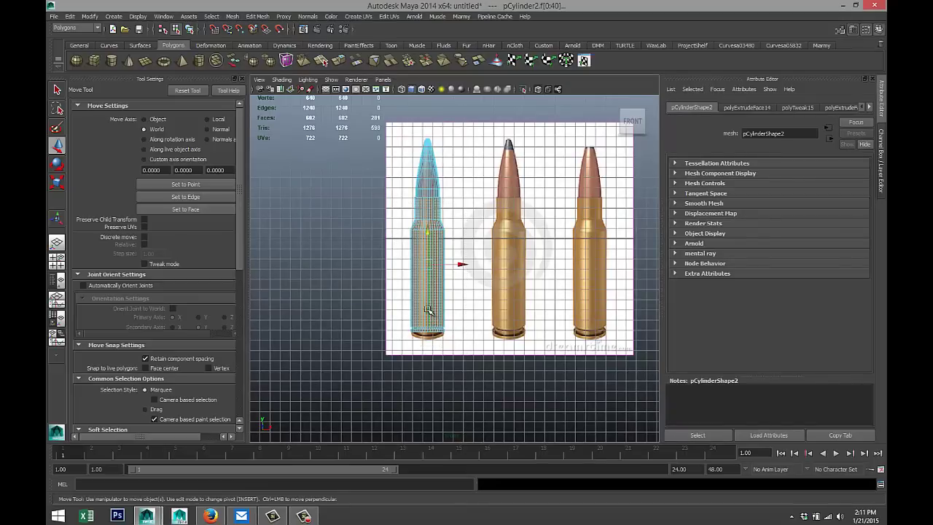
{"action": "right_click_drag", "start_coordinate": [428, 298], "coordinate": [437, 479]}
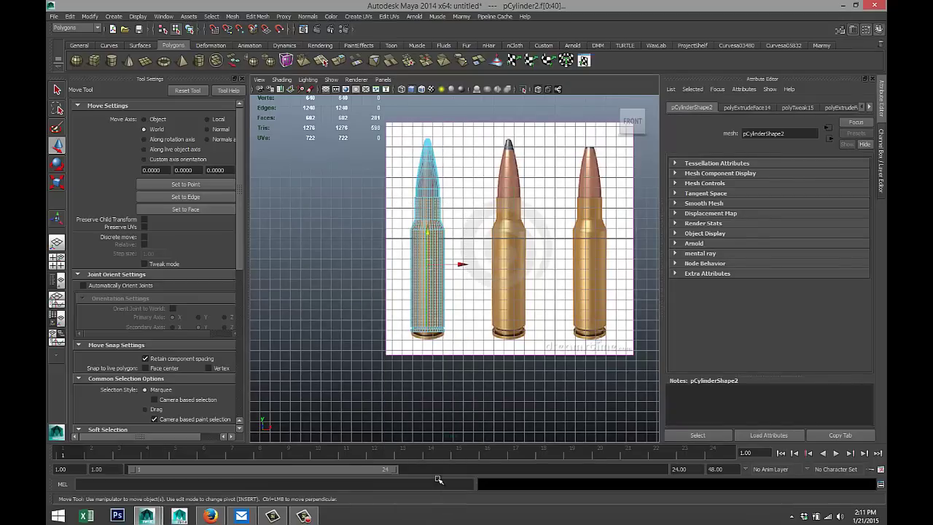
{"action": "left_click", "coordinate": [462, 61]}
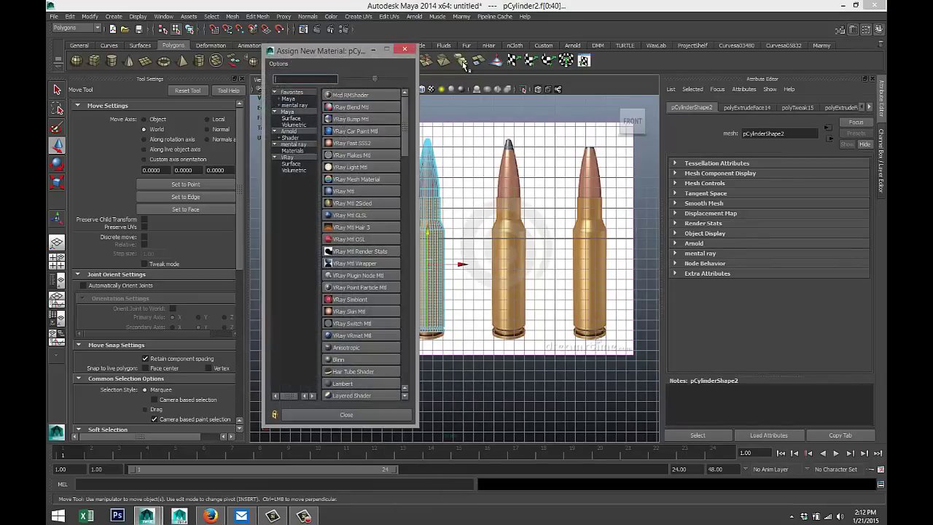
{"action": "left_click", "coordinate": [296, 79]}
{"action": "type", "text": "mia"}
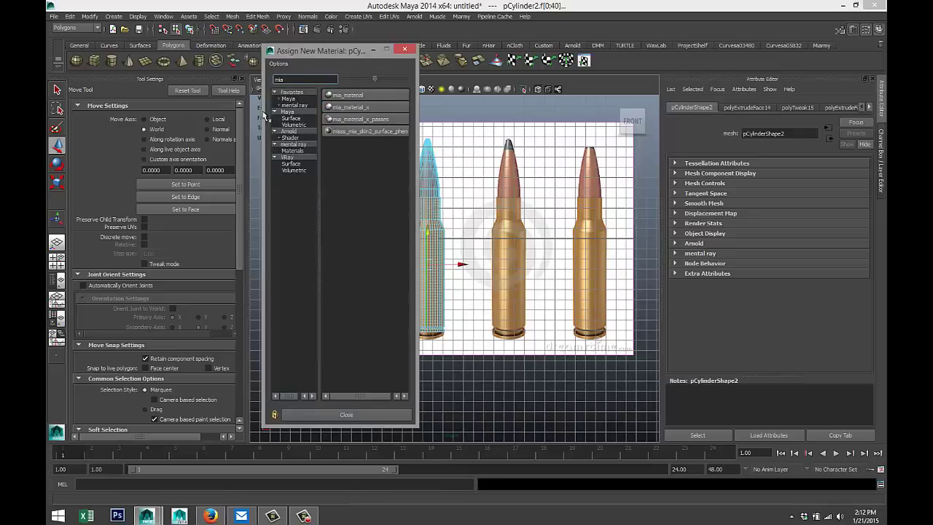
{"action": "left_click", "coordinate": [374, 107]}
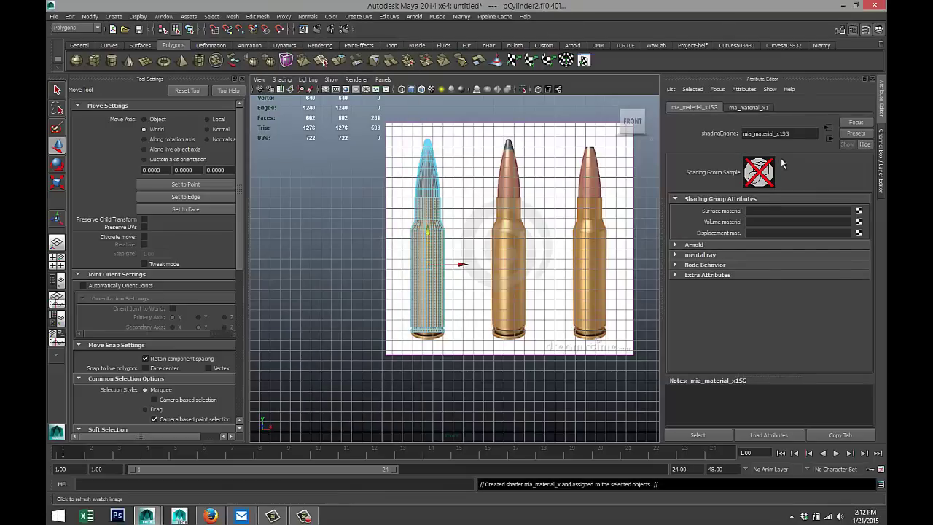
Replace the casing material's settings with the Copper preset
{"action": "left_click", "coordinate": [758, 108]}
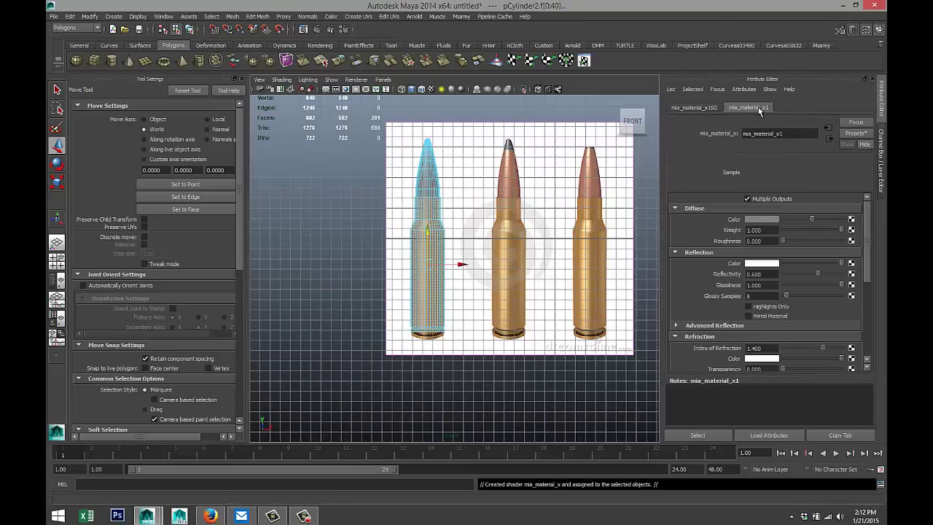
{"action": "left_click", "coordinate": [855, 135]}
{"action": "mouse_move", "coordinate": [809, 169]}
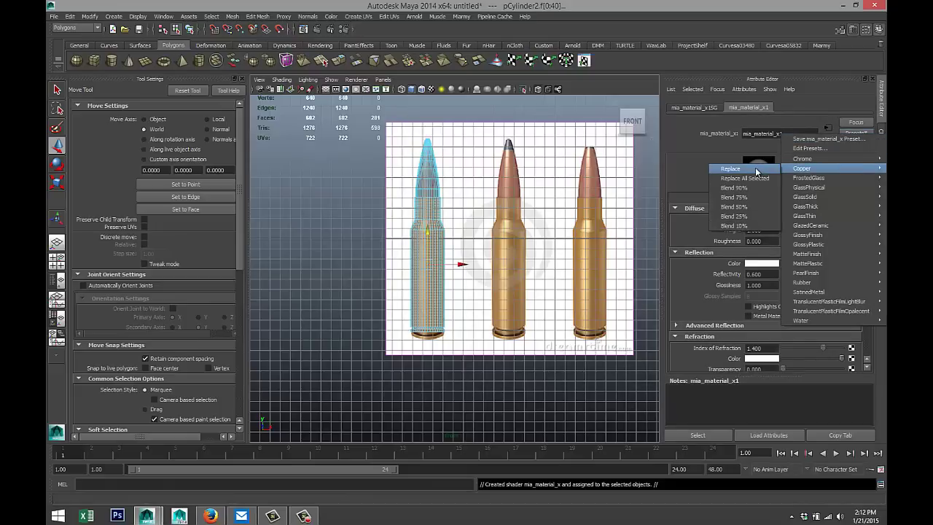
{"action": "left_click", "coordinate": [756, 170]}
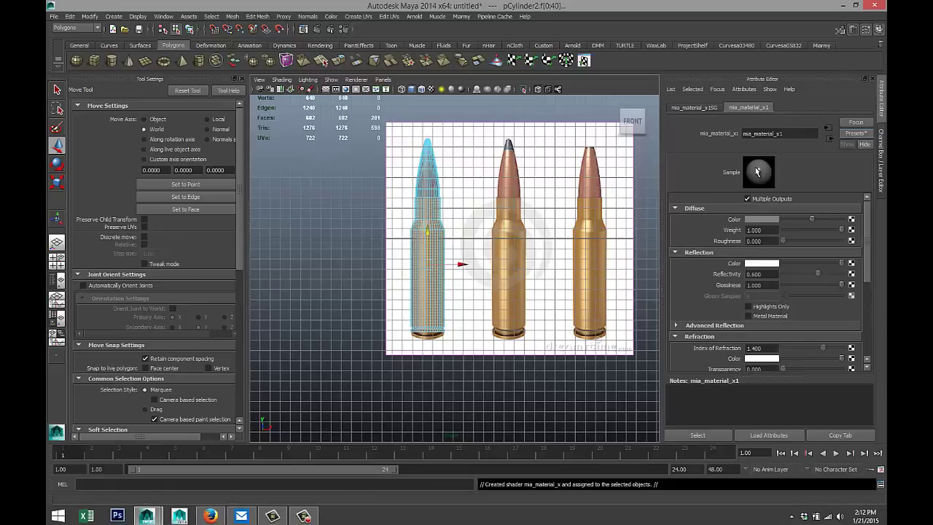
Select all bullet tip faces above the casing mouth in the front view and assign them a new mia_material_x
{"action": "left_click_drag", "start_coordinate": [388, 128], "coordinate": [465, 196]}
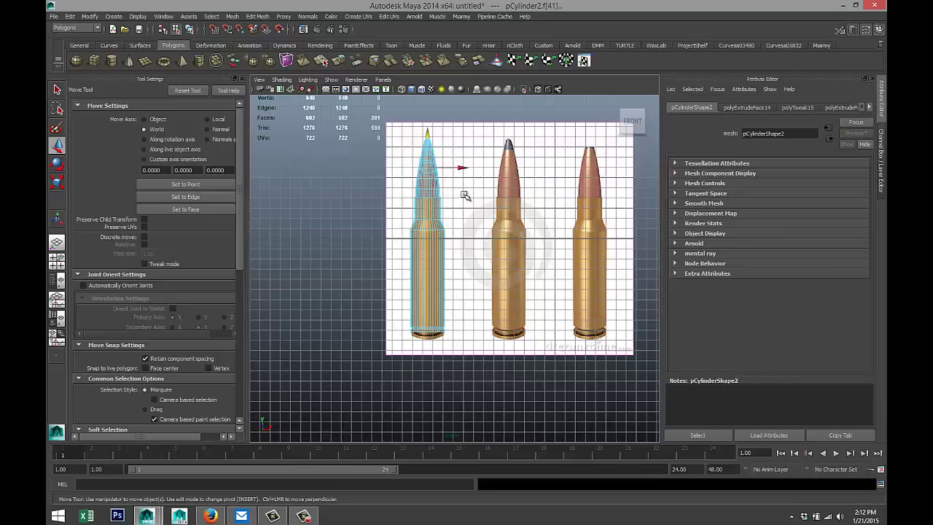
{"action": "right_click_drag", "start_coordinate": [425, 184], "coordinate": [432, 363]}
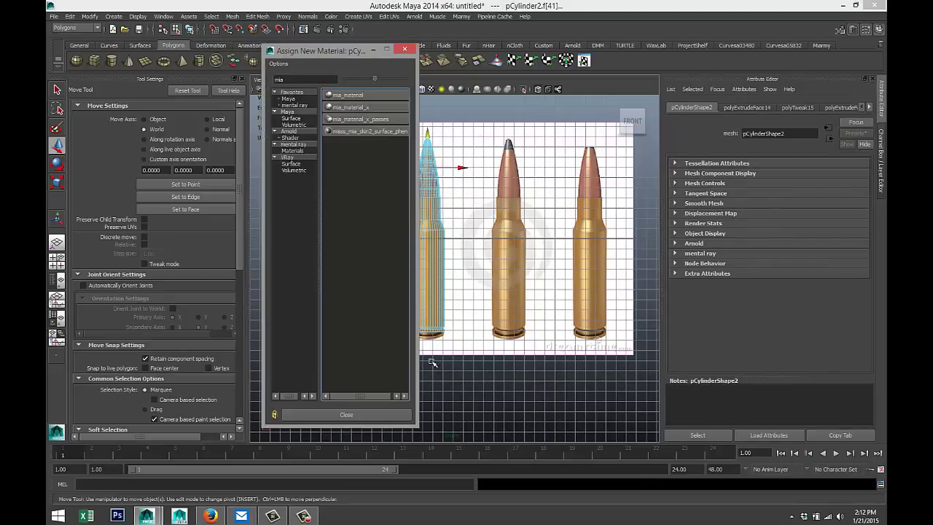
{"action": "left_click", "coordinate": [360, 108]}
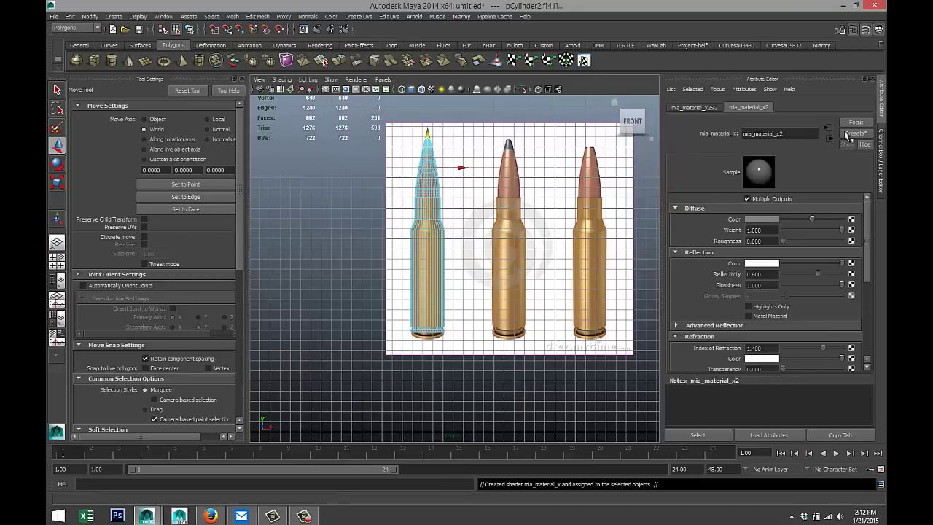
Replace the bullet tip material's settings with the Copper preset and darken its diffuse color to a deep brown
{"action": "left_click", "coordinate": [848, 135]}
{"action": "mouse_move", "coordinate": [815, 169]}
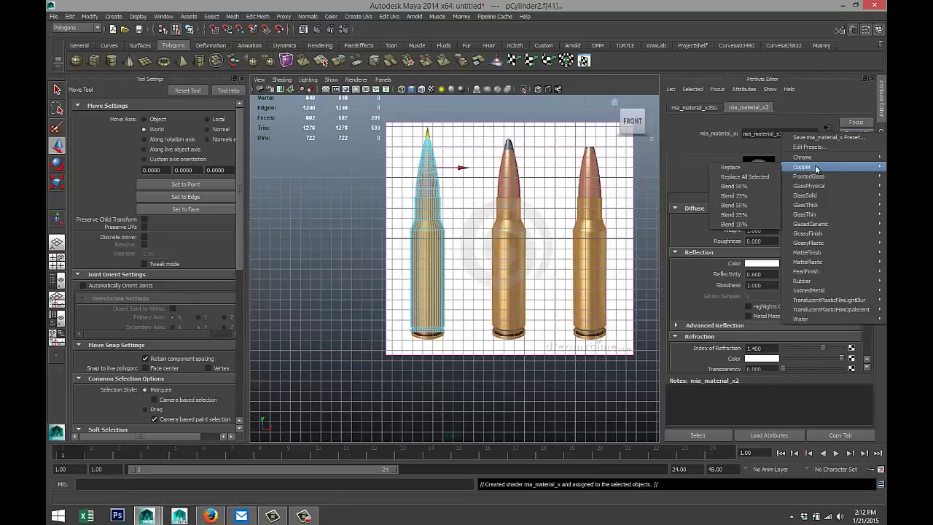
{"action": "left_click", "coordinate": [768, 171]}
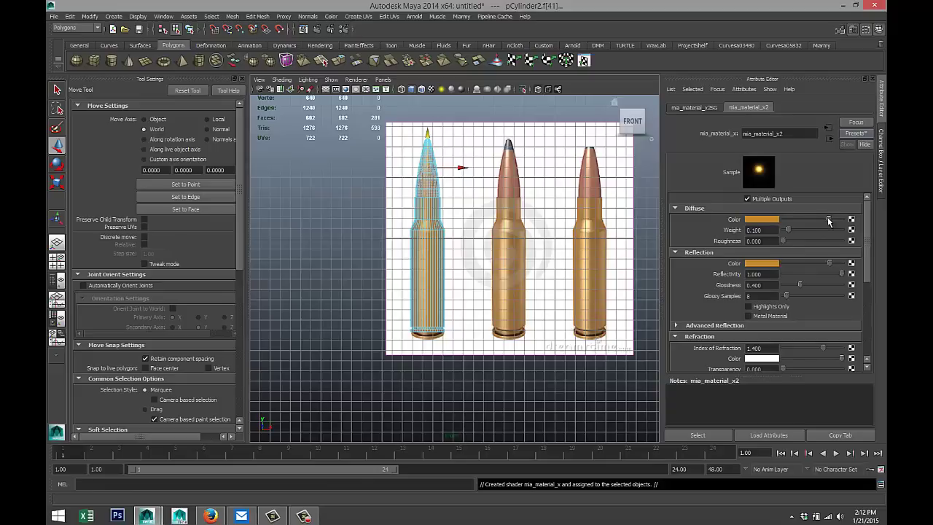
{"action": "left_click_drag", "start_coordinate": [828, 220], "coordinate": [805, 225]}
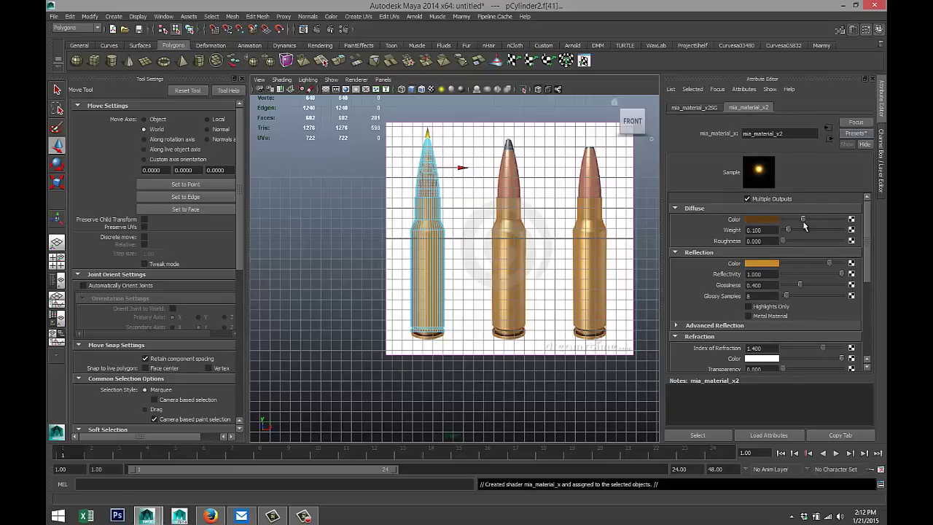
{"action": "left_click", "coordinate": [556, 374]}
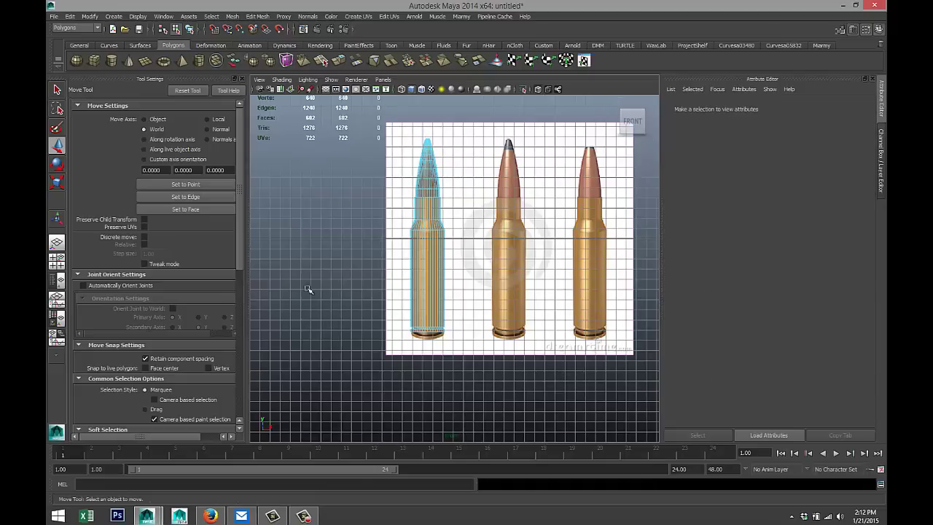
Return the cartridge to object mode and delete the reference image plane in the perspective view
{"action": "left_click", "coordinate": [58, 263]}
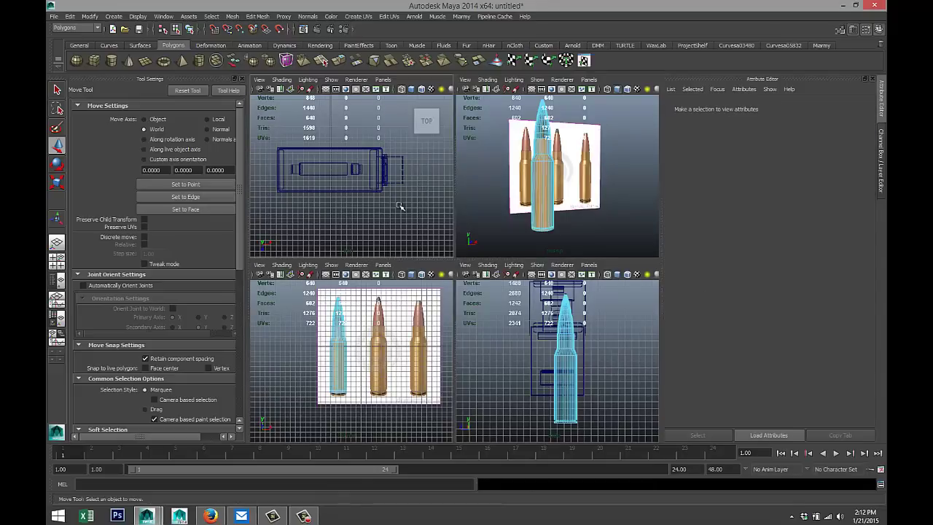
{"action": "key", "text": "space"}
{"action": "left_click_drag", "start_coordinate": [450, 242], "coordinate": [409, 281], "text": "alt"}
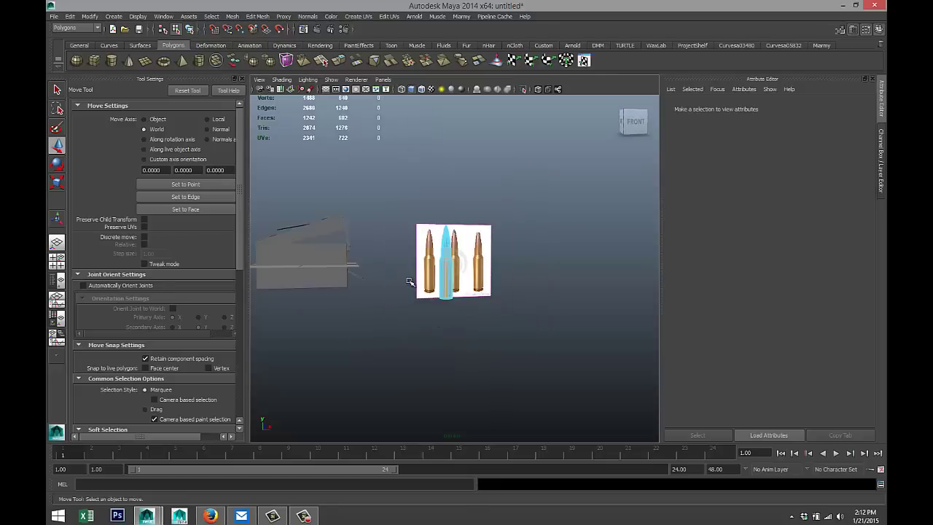
{"action": "left_click_drag", "start_coordinate": [437, 317], "coordinate": [496, 306], "text": "alt"}
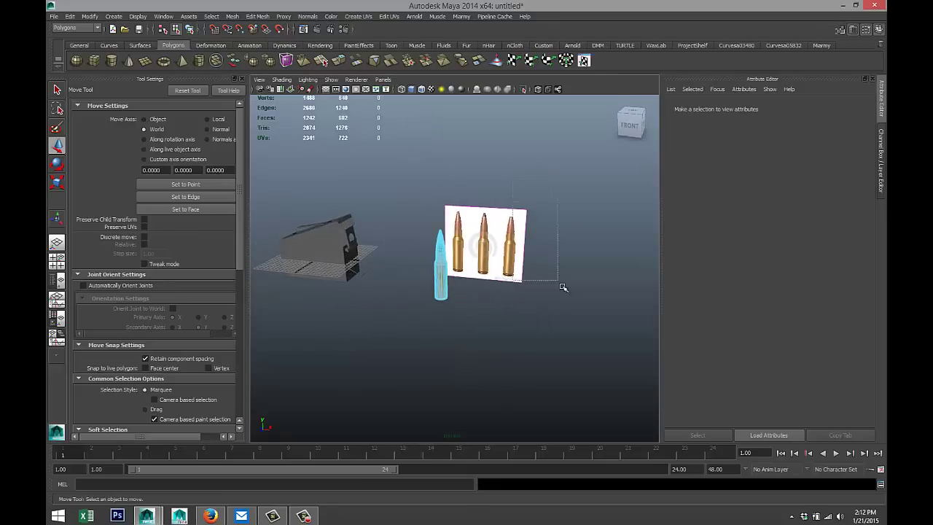
{"action": "key", "text": "Delete"}
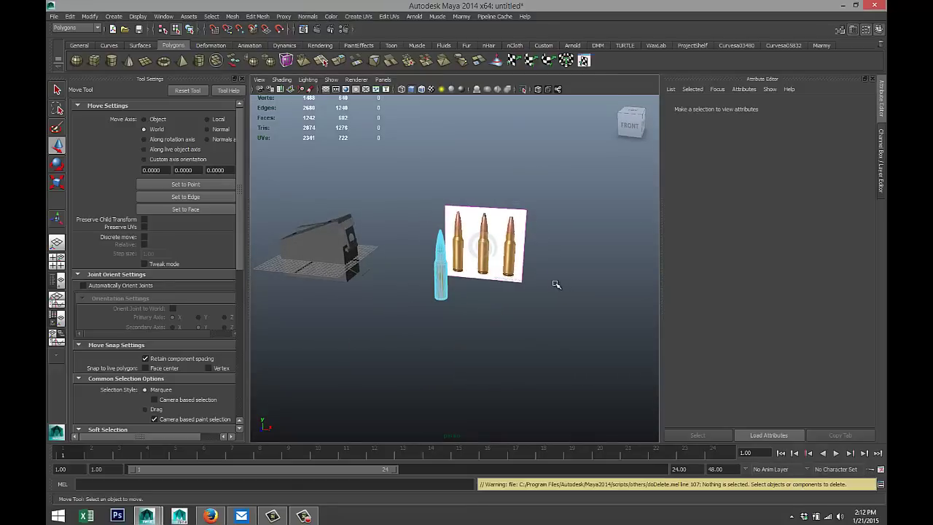
{"action": "right_click", "coordinate": [525, 236]}
{"action": "left_click", "coordinate": [549, 217]}
{"action": "right_click", "coordinate": [344, 243]}
{"action": "left_click", "coordinate": [375, 229]}
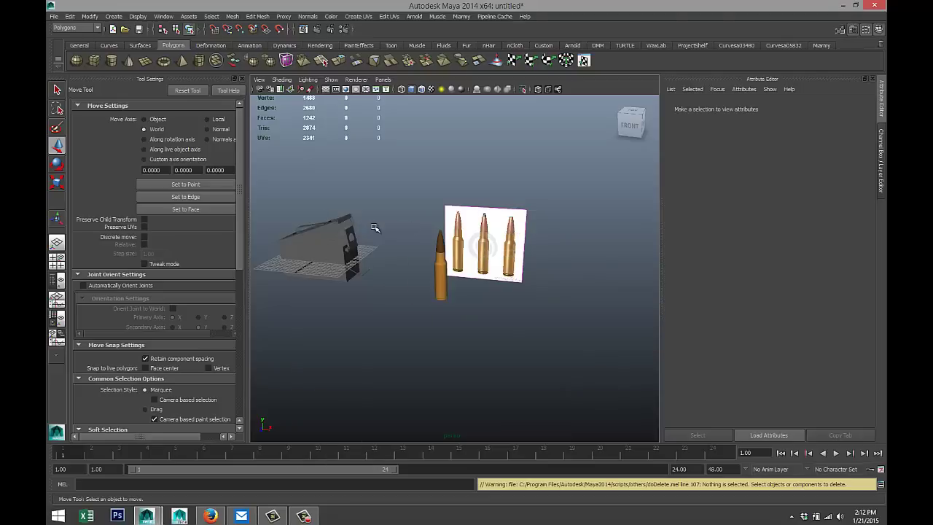
{"action": "left_click", "coordinate": [538, 231]}
{"action": "key", "text": "Delete"}
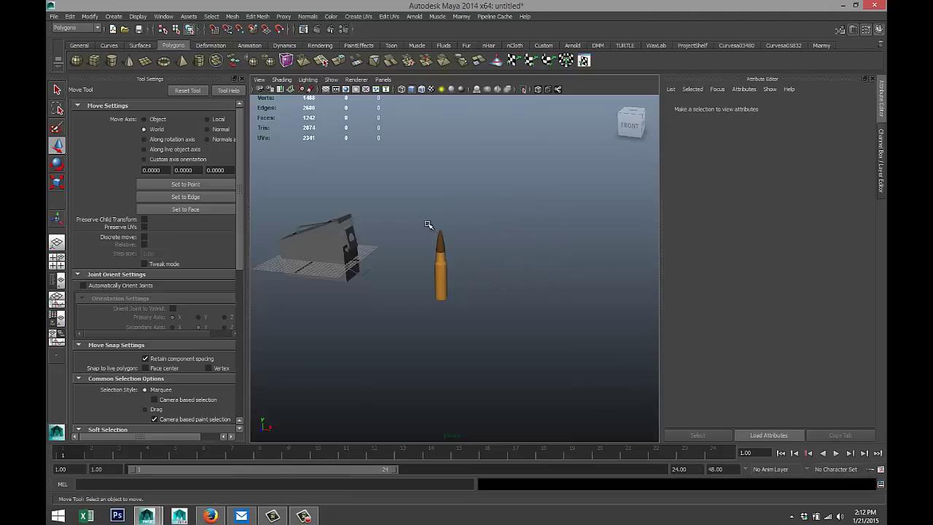
Rotate the whole cartridge so it lies on its side and set its X rotation to -90
{"action": "left_click_drag", "start_coordinate": [418, 220], "coordinate": [488, 346]}
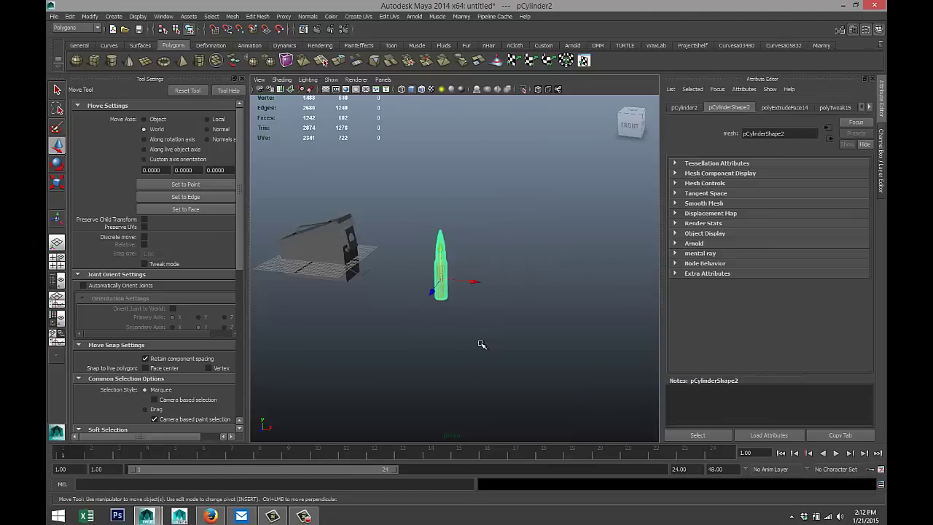
{"action": "key", "text": "e"}
{"action": "left_click_drag", "start_coordinate": [430, 290], "coordinate": [444, 241]}
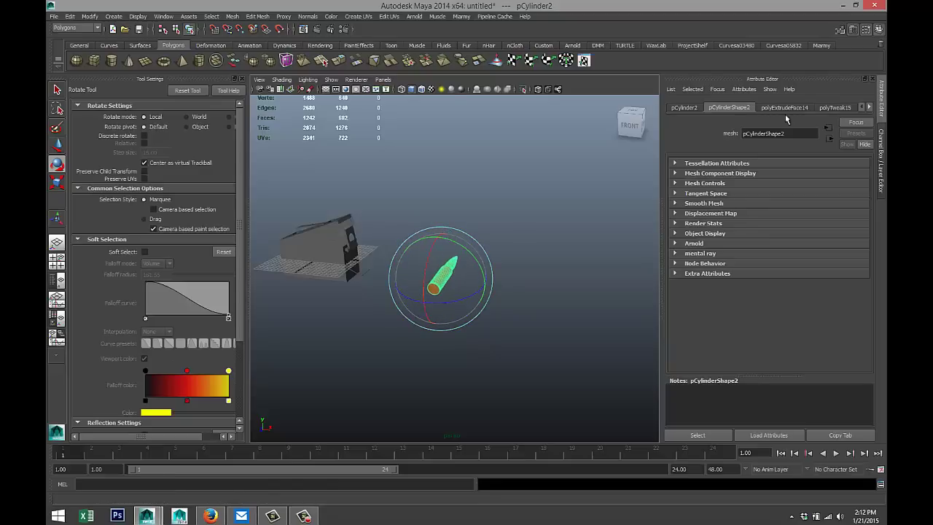
{"action": "left_click", "coordinate": [684, 108]}
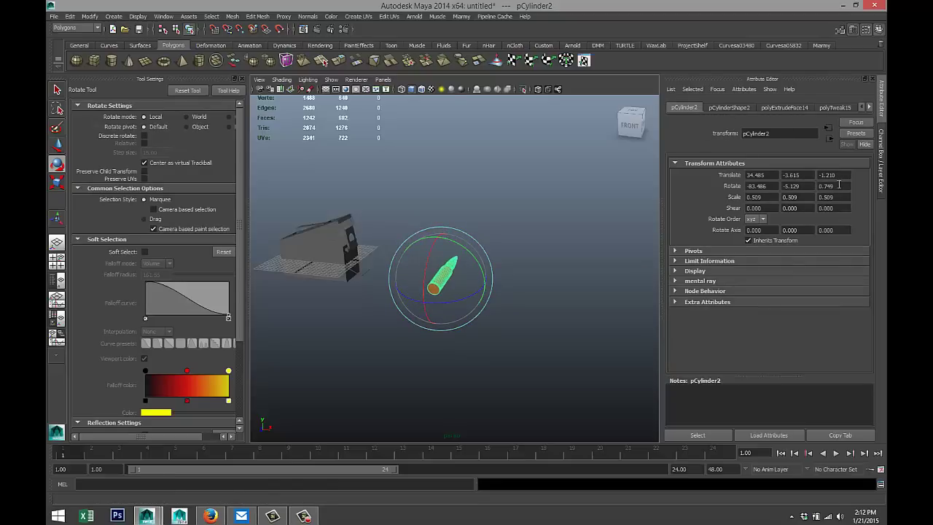
{"action": "left_click", "coordinate": [770, 185]}
{"action": "type", "text": "-90"}
{"action": "key", "text": "Return"}
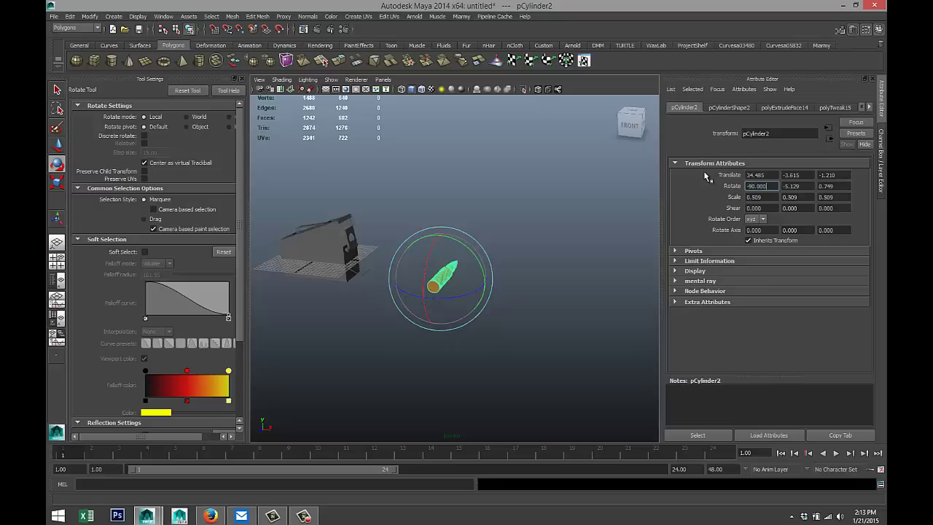
Set the cartridge's Y and Z rotation to 0 and hide the tool settings
{"action": "scroll", "coordinate": [386, 266], "scroll_direction": "down", "scroll_amount": 4}
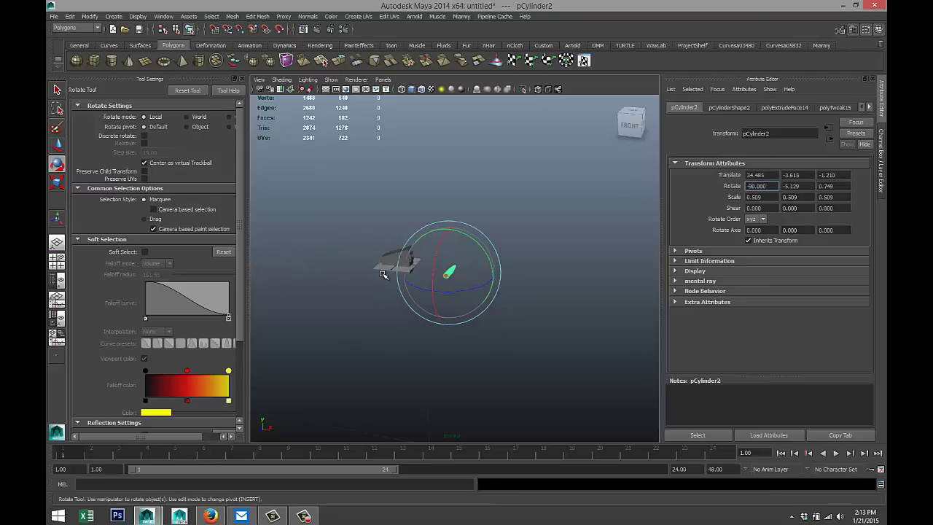
{"action": "left_click_drag", "start_coordinate": [382, 274], "coordinate": [291, 366], "text": "alt"}
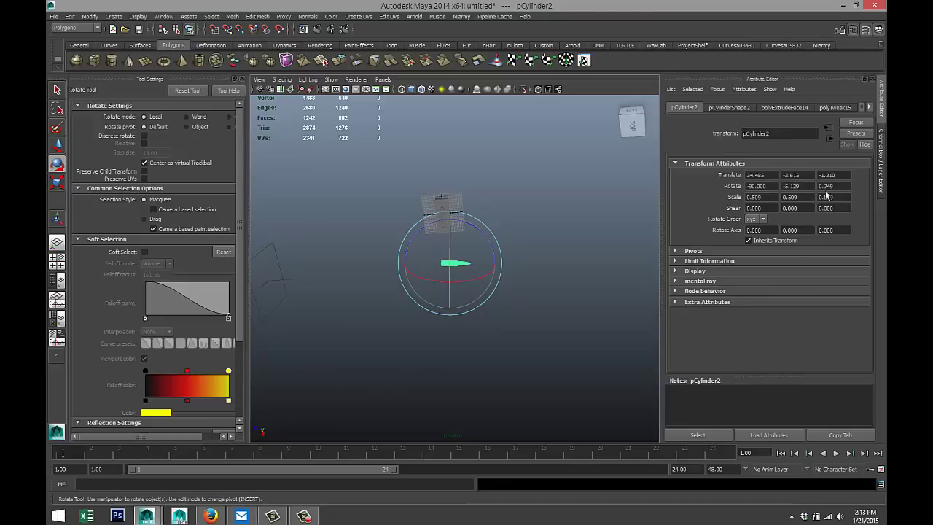
{"action": "left_click", "coordinate": [791, 186]}
{"action": "type", "text": "0"}
{"action": "key", "text": "Tab"}
{"action": "type", "text": "0"}
{"action": "key", "text": "Return"}
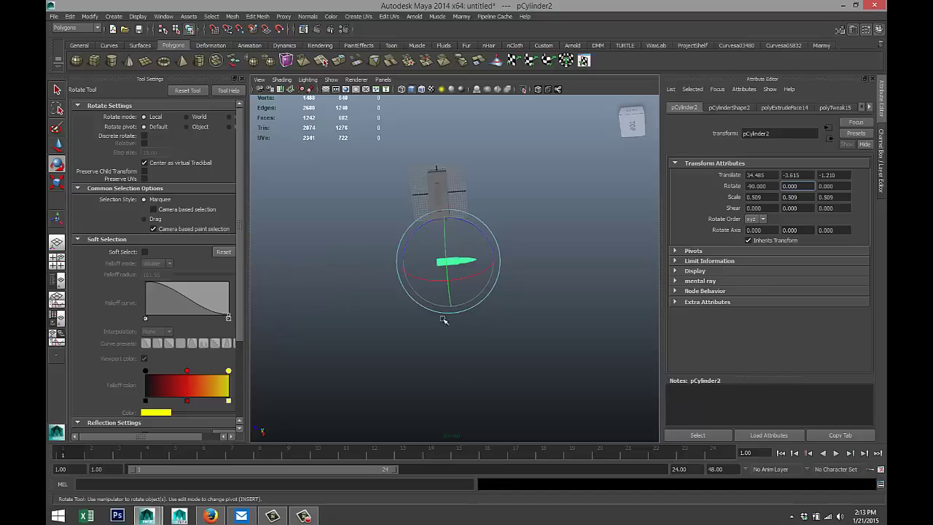
{"action": "left_click", "coordinate": [243, 80]}
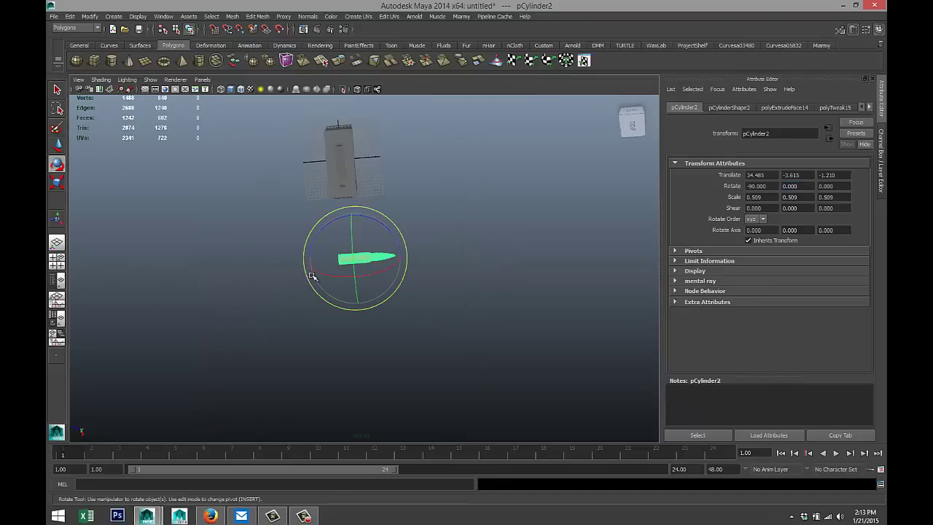
Move the cartridge to the ammo can at about X 5.0 and Y 1.29, and scale it uniformly to about 0.11
{"action": "left_click_drag", "start_coordinate": [308, 271], "coordinate": [105, 256], "text": "alt"}
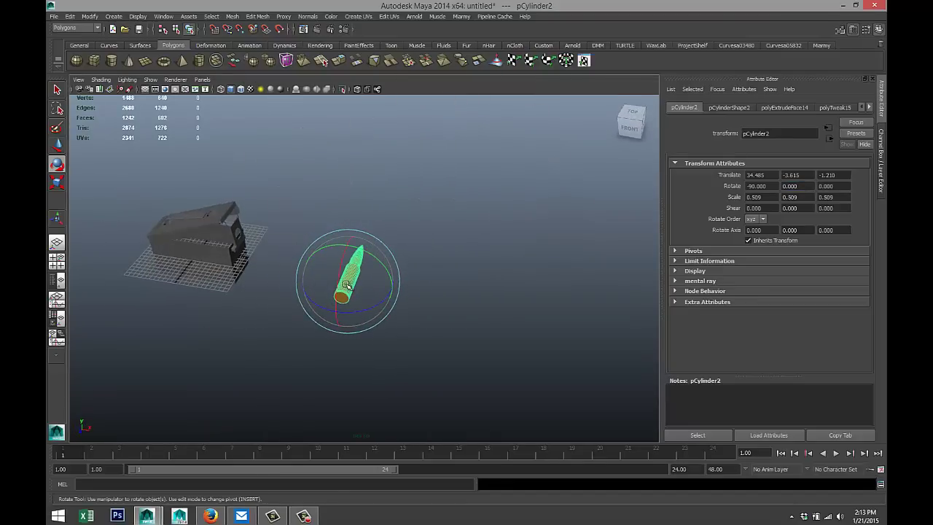
{"action": "key", "text": "w"}
{"action": "left_click_drag", "start_coordinate": [369, 287], "coordinate": [256, 264]}
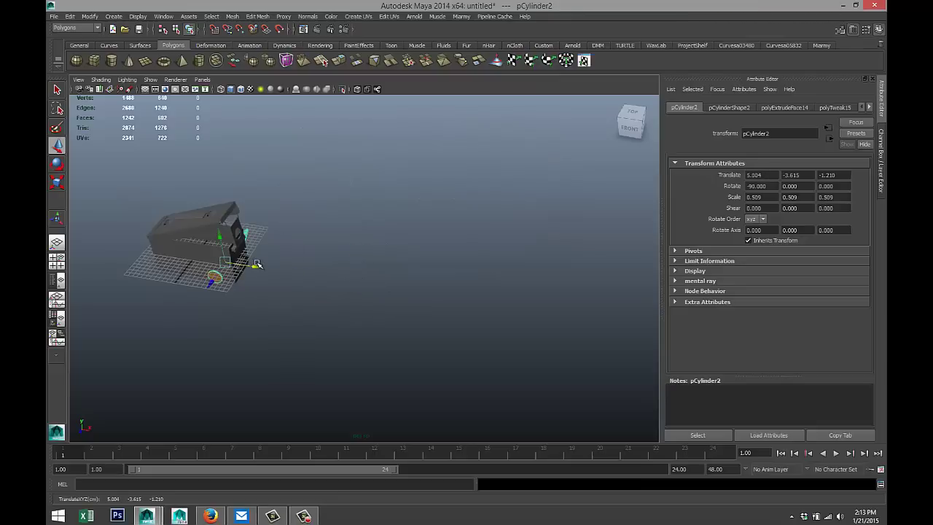
{"action": "left_click_drag", "start_coordinate": [221, 236], "coordinate": [174, 250]}
{"action": "key", "text": "r"}
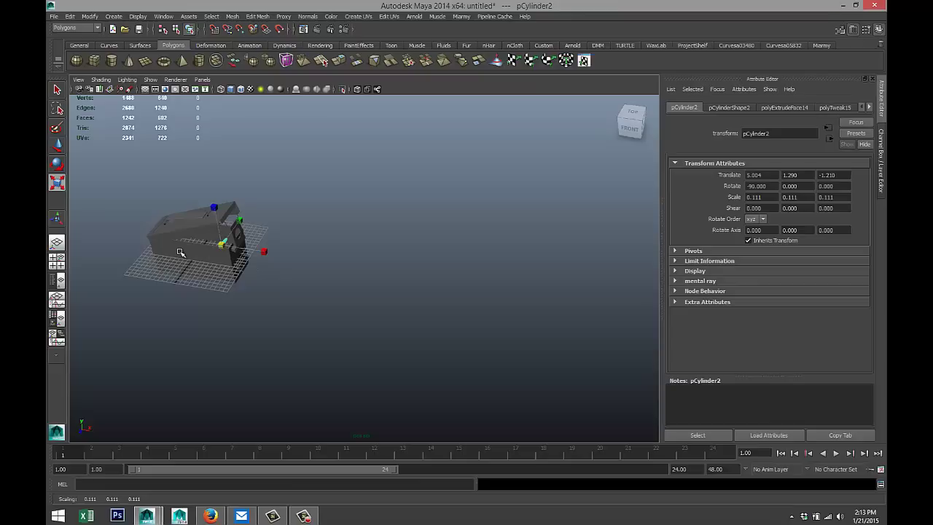
Move the cartridge across the can's width in the top view to about Z 0.83
{"action": "scroll", "coordinate": [180, 251], "scroll_direction": "up", "scroll_amount": 3}
{"action": "key", "text": "f"}
{"action": "scroll", "coordinate": [277, 297], "scroll_direction": "down", "scroll_amount": 5}
{"action": "scroll", "coordinate": [292, 306], "scroll_direction": "up", "scroll_amount": 2}
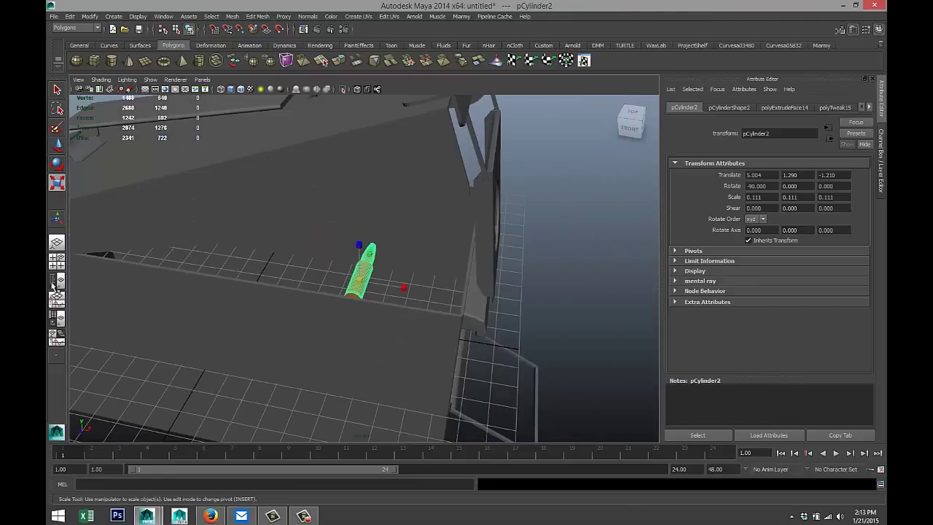
{"action": "left_click", "coordinate": [57, 261]}
{"action": "key", "text": "space"}
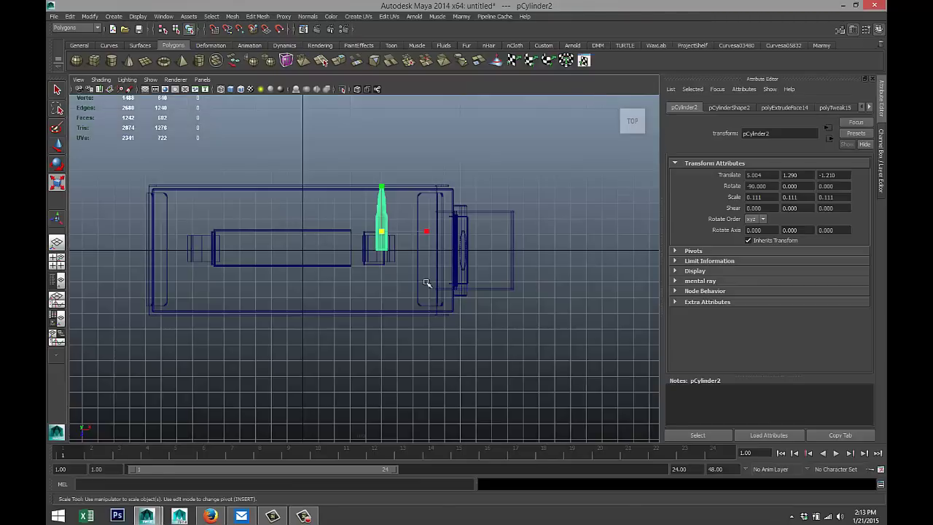
{"action": "key", "text": "w"}
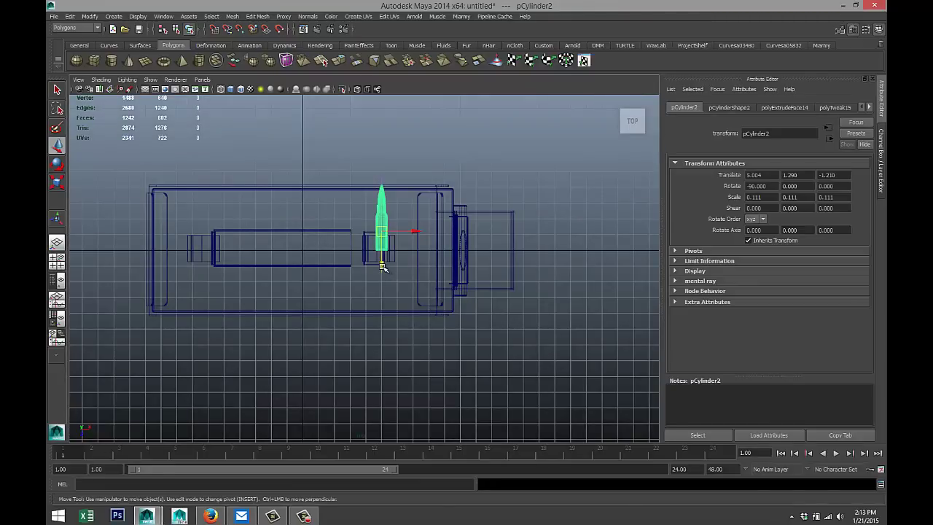
{"action": "left_click_drag", "start_coordinate": [385, 264], "coordinate": [394, 298]}
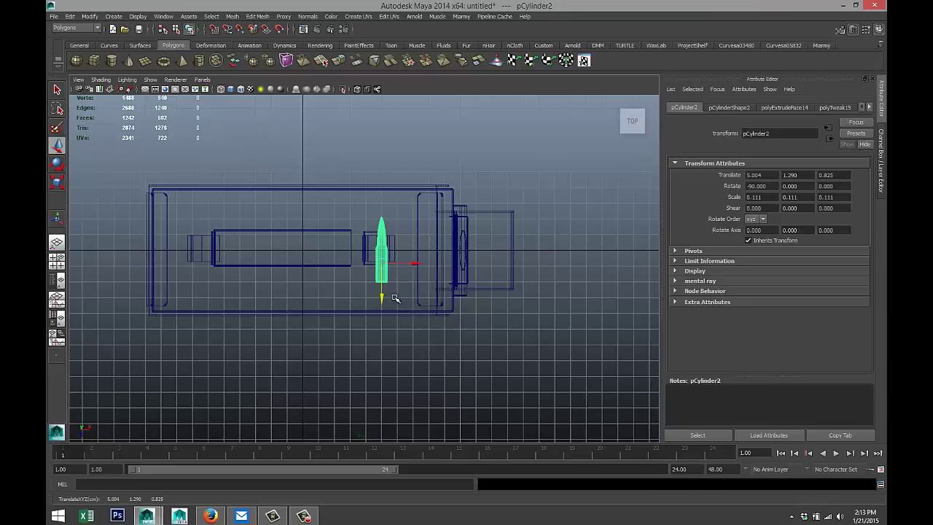
Enlarge the cartridge uniformly to about 0.19 and move it to the latch end of the can at about X 8.57, Z 1.52
{"action": "key", "text": "r"}
{"action": "left_click_drag", "start_coordinate": [383, 267], "coordinate": [387, 308]}
{"action": "key", "text": "w"}
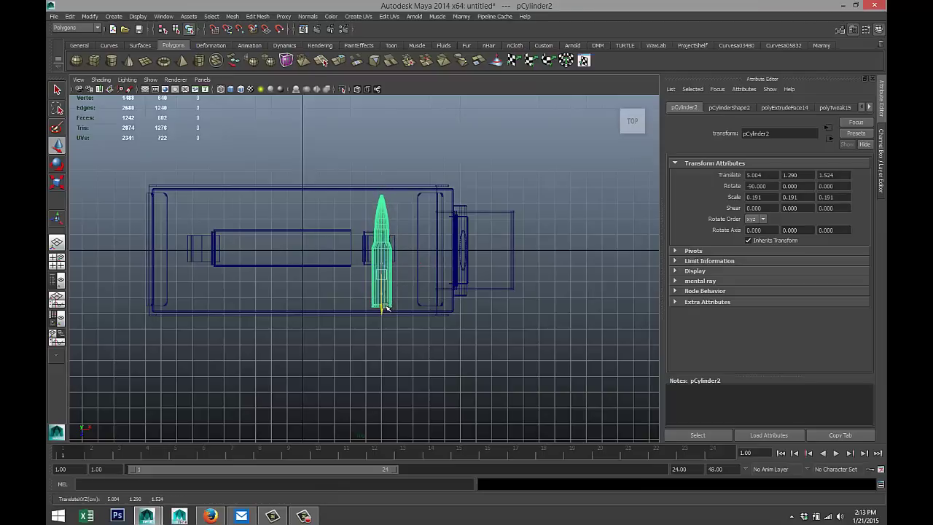
{"action": "left_click_drag", "start_coordinate": [415, 274], "coordinate": [475, 273]}
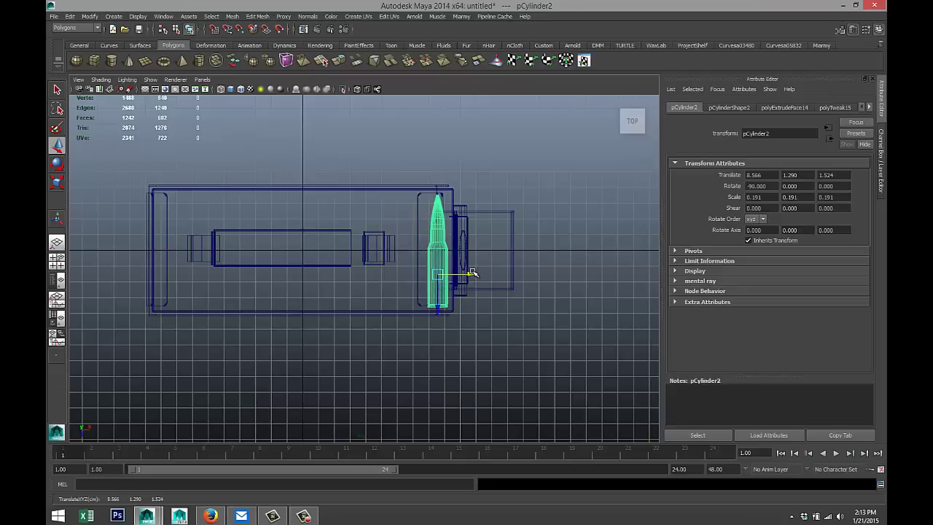
Reduce the cartridge uniformly to about 0.155 and center it across the can's width at about Z 1.02
{"action": "key", "text": "r"}
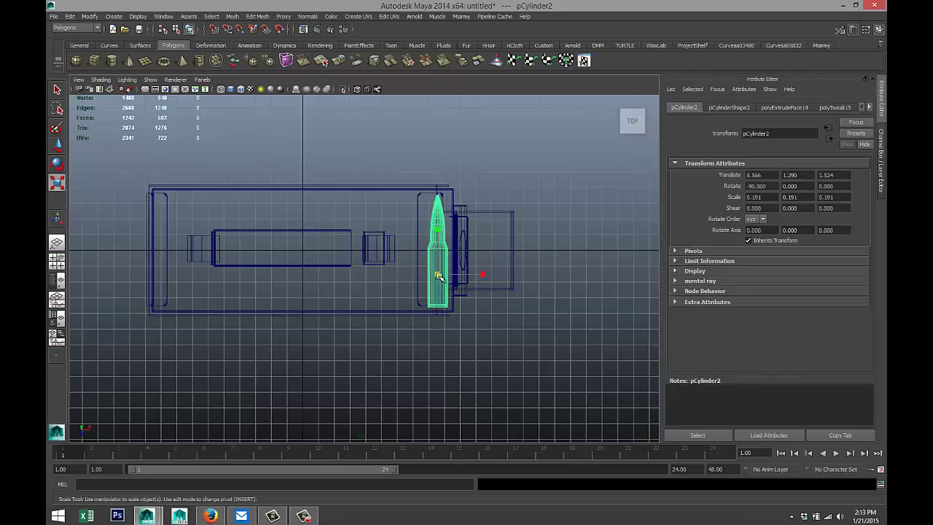
{"action": "left_click_drag", "start_coordinate": [438, 275], "coordinate": [424, 277]}
{"action": "key", "text": "w"}
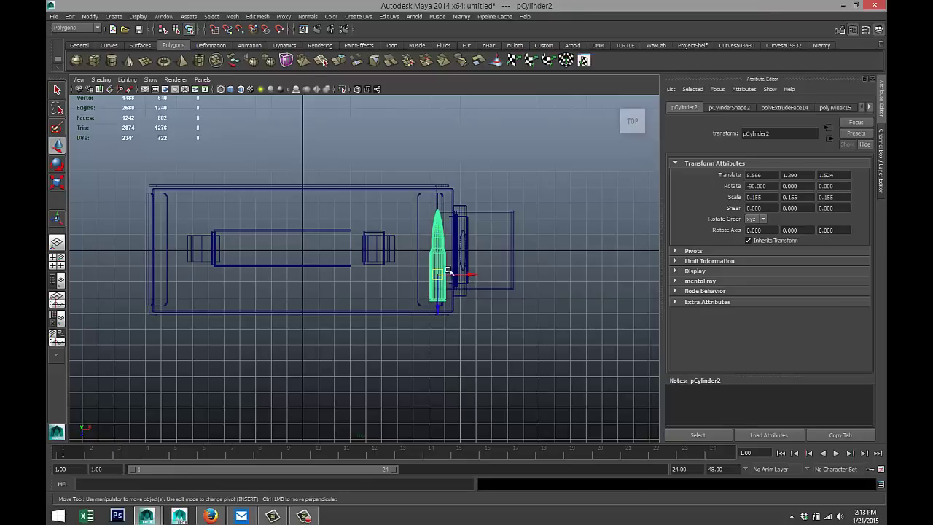
{"action": "left_click_drag", "start_coordinate": [437, 314], "coordinate": [437, 299]}
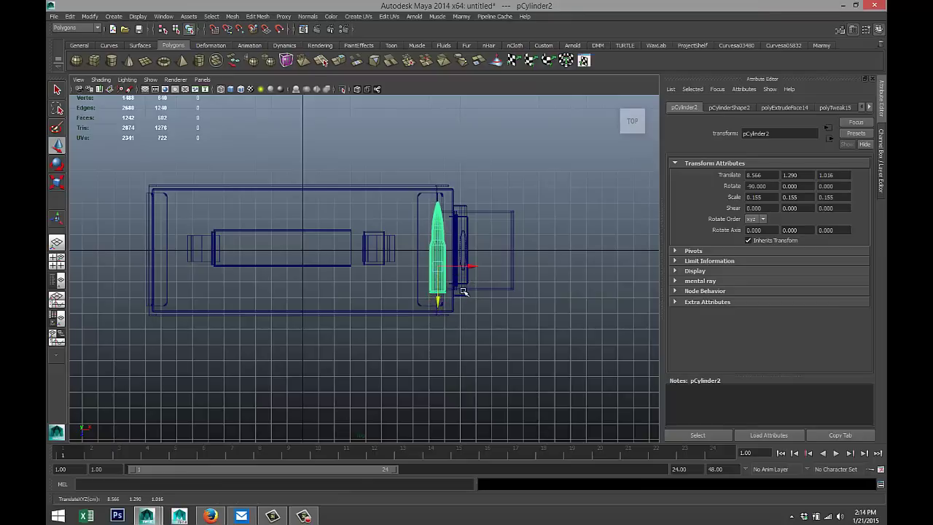
Duplicate the cartridge and place the copy directly beside the original inside the can, at about X 7.45
{"action": "key", "text": "ctrl+d"}
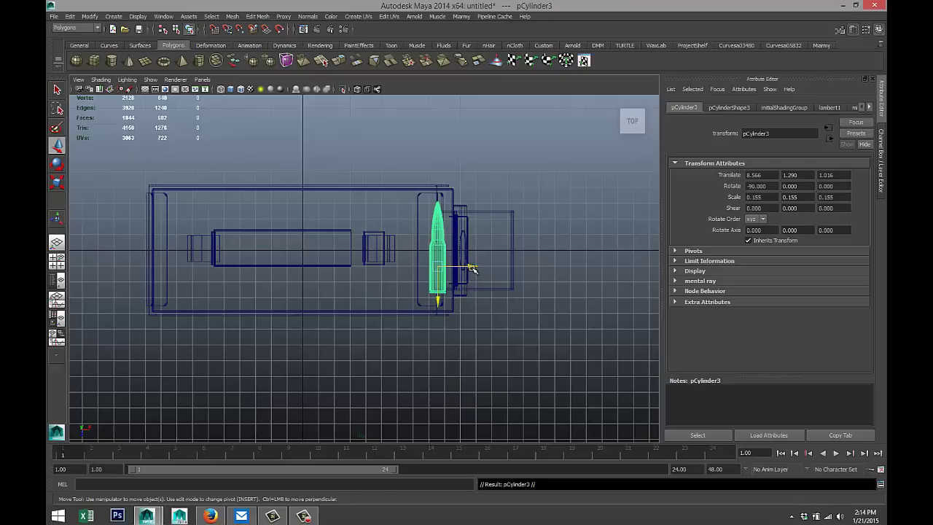
{"action": "left_click_drag", "start_coordinate": [469, 269], "coordinate": [457, 271]}
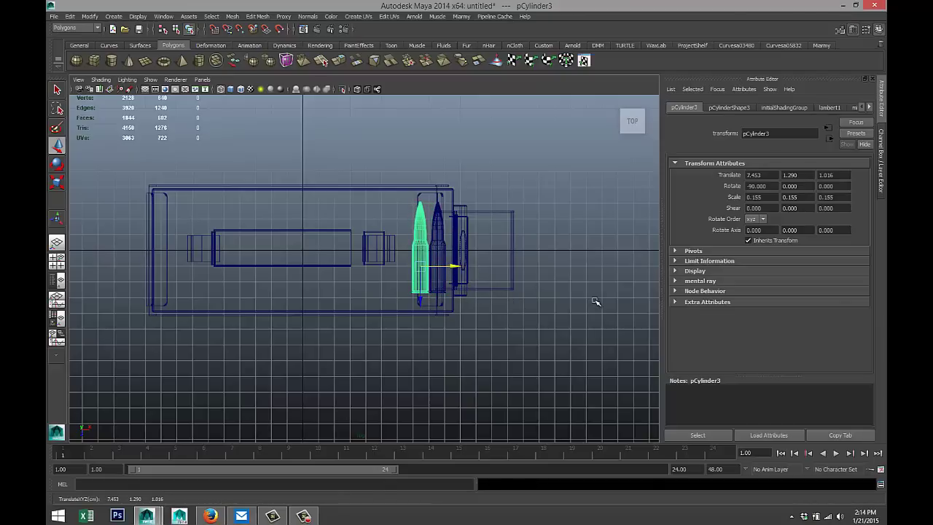
Repeat the spaced duplication of the cartridge along the can's length until the row reaches the far end at about X -8.13
{"action": "key", "text": "shift+d"}
{"action": "key", "text": "shift+d"}
{"action": "key", "text": "shift+d"}
{"action": "key", "text": "shift+d"}
{"action": "key", "text": "shift+d"}
{"action": "key", "text": "shift+d"}
{"action": "key", "text": "shift+d"}
{"action": "key", "text": "shift+d"}
{"action": "key", "text": "shift+d"}
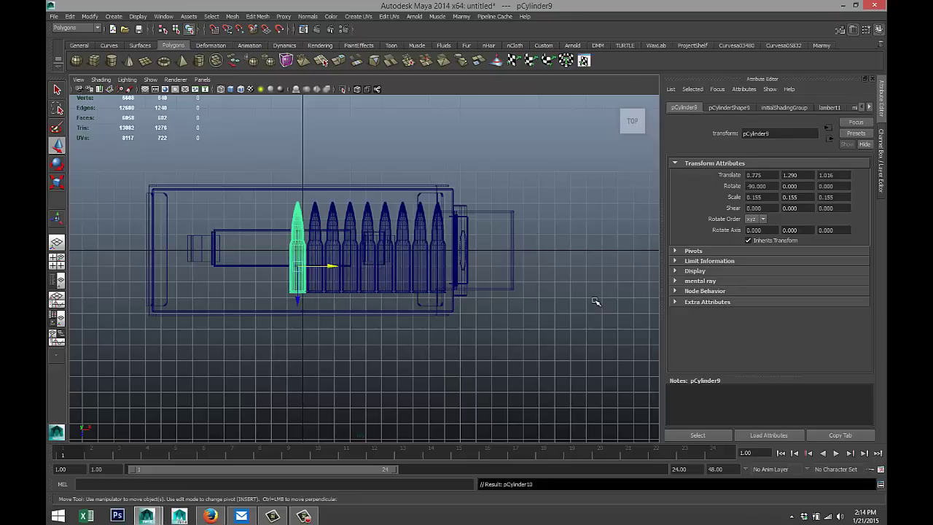
{"action": "key", "text": "shift+d"}
{"action": "key", "text": "shift+d"}
{"action": "key", "text": "shift+d"}
{"action": "key", "text": "shift+d"}
{"action": "key", "text": "shift+d"}
{"action": "key", "text": "shift+d"}
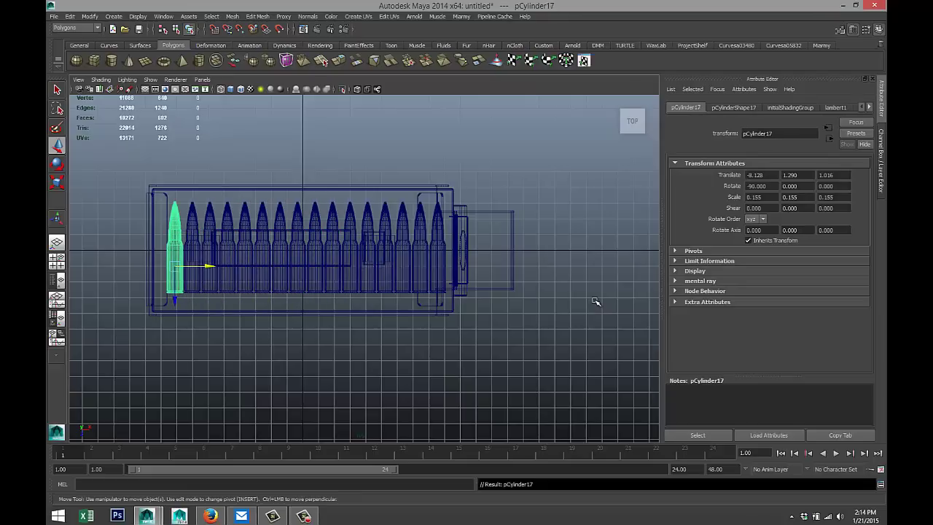
{"action": "left_click", "coordinate": [593, 303]}
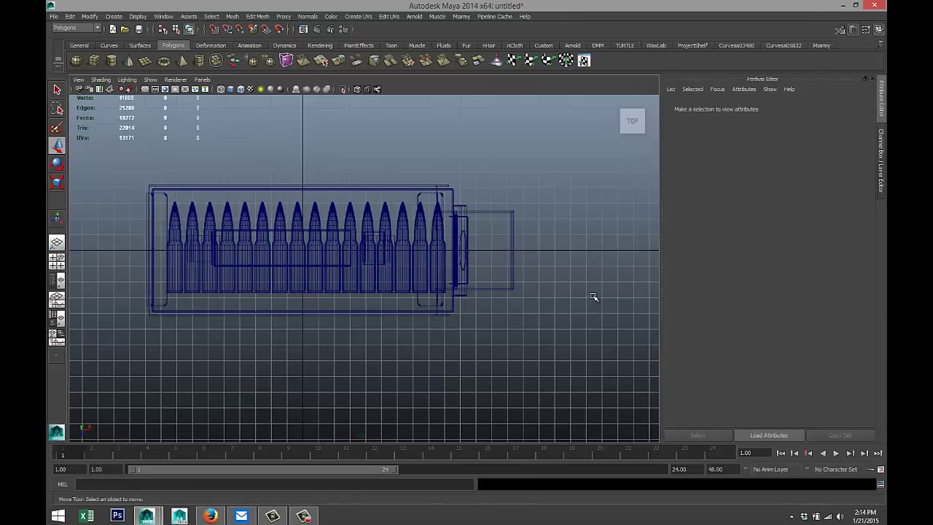
Select every cartridge in the row in the top view, leaving out the can parts, and group them
{"action": "left_click", "coordinate": [58, 261]}
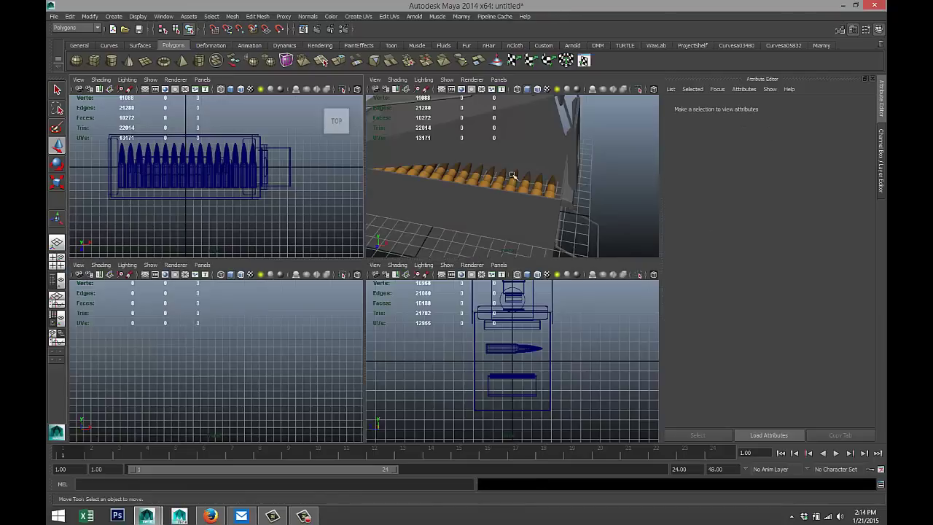
{"action": "key", "text": "space"}
{"action": "left_click_drag", "start_coordinate": [501, 183], "coordinate": [158, 270], "text": "alt"}
{"action": "left_click", "coordinate": [58, 261]}
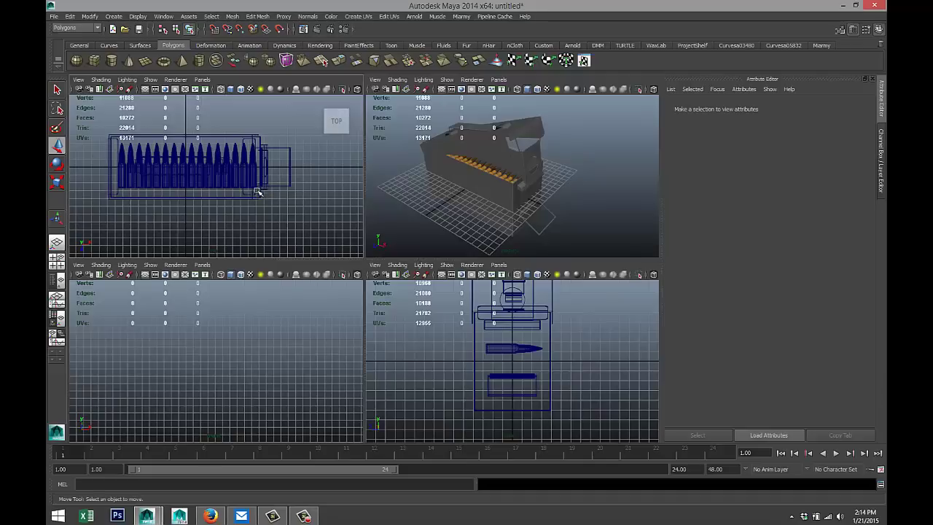
{"action": "key", "text": "space"}
{"action": "left_click", "coordinate": [175, 252]}
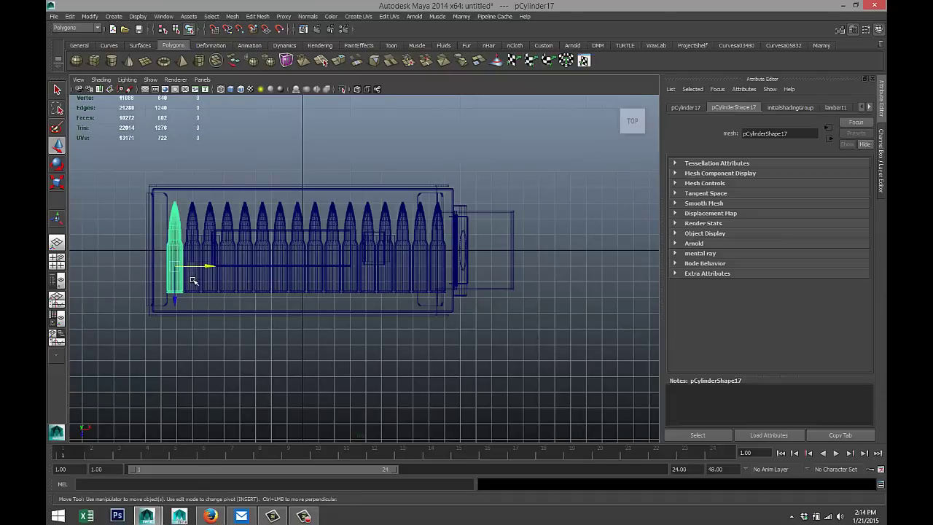
{"action": "left_click", "coordinate": [193, 283], "text": "shift"}
{"action": "left_click", "coordinate": [210, 284], "text": "shift"}
{"action": "left_click", "coordinate": [227, 286], "text": "shift"}
{"action": "left_click", "coordinate": [244, 286], "text": "shift"}
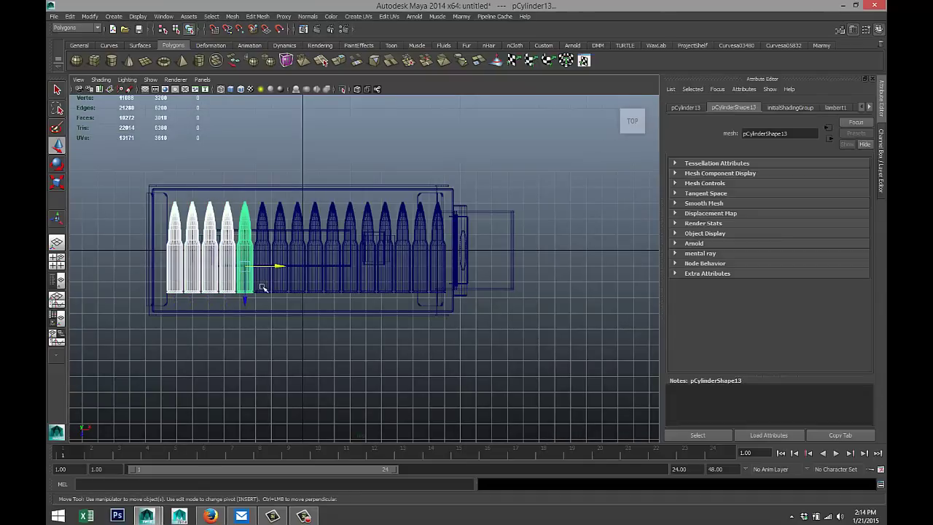
{"action": "left_click", "coordinate": [262, 287], "text": "shift"}
{"action": "left_click", "coordinate": [280, 287], "text": "shift"}
{"action": "left_click", "coordinate": [298, 287], "text": "shift"}
{"action": "left_click", "coordinate": [314, 287], "text": "shift"}
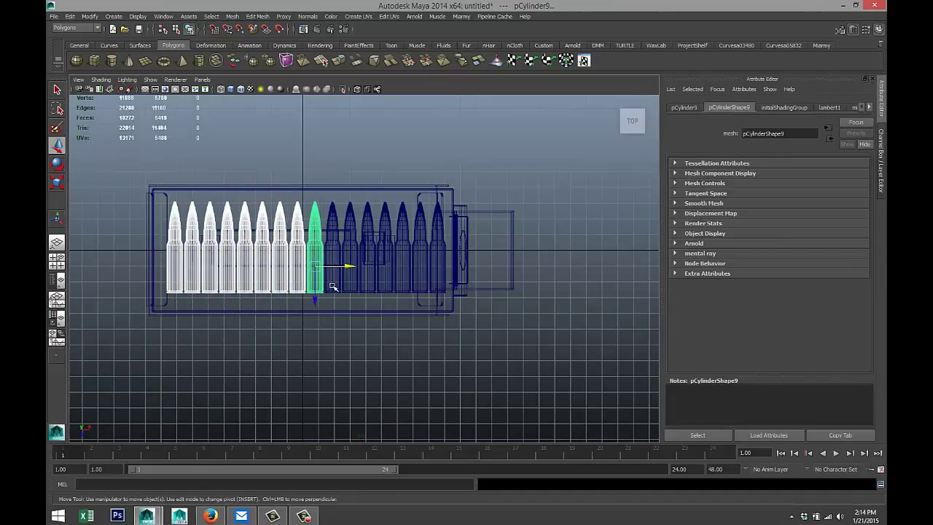
{"action": "left_click", "coordinate": [332, 287], "text": "shift"}
{"action": "left_click", "coordinate": [350, 288], "text": "shift"}
{"action": "left_click", "coordinate": [367, 288], "text": "shift"}
{"action": "left_click", "coordinate": [385, 289], "text": "shift"}
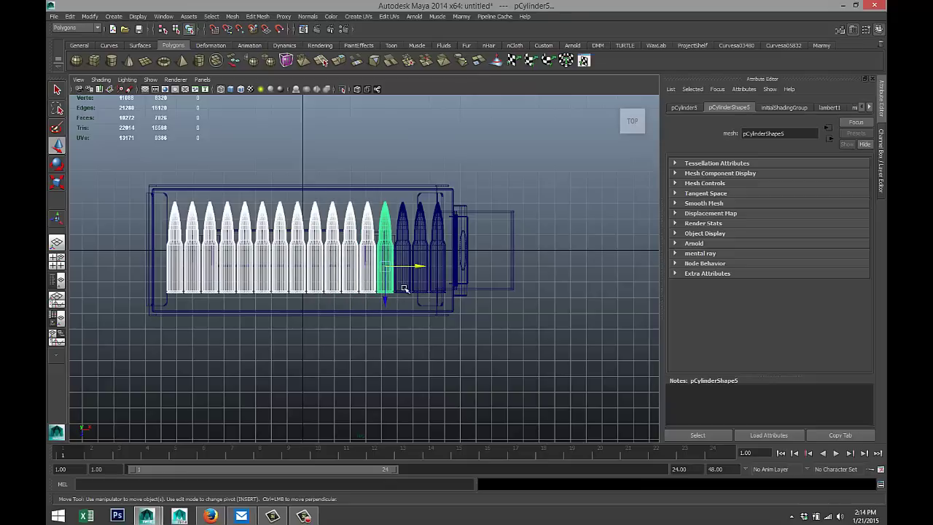
{"action": "left_click", "coordinate": [403, 288], "text": "shift"}
{"action": "left_click", "coordinate": [420, 288], "text": "shift"}
{"action": "left_click", "coordinate": [437, 290], "text": "shift"}
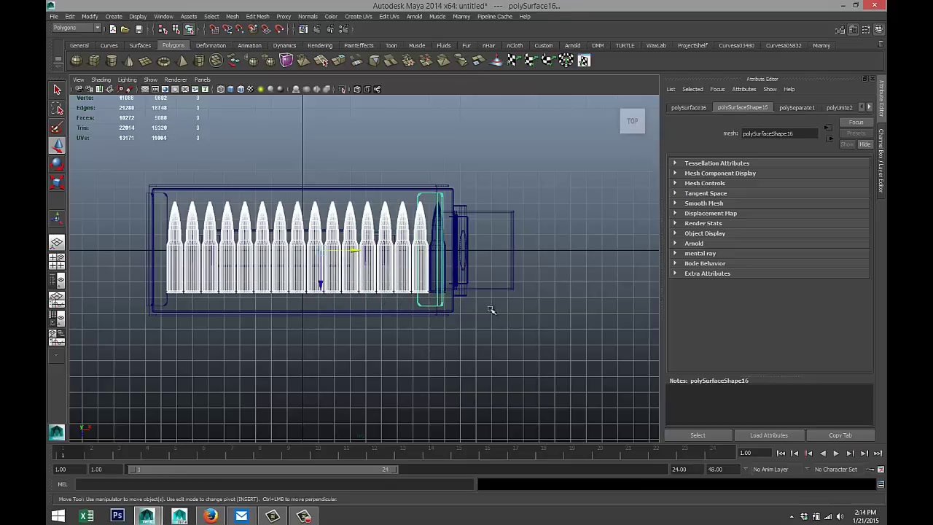
{"action": "left_click", "coordinate": [422, 299], "text": "shift"}
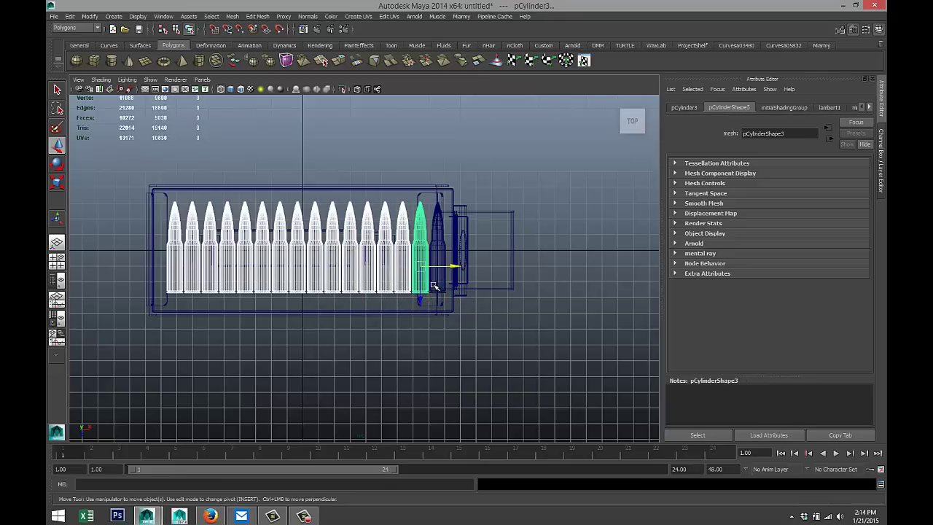
{"action": "left_click", "coordinate": [435, 287], "text": "shift"}
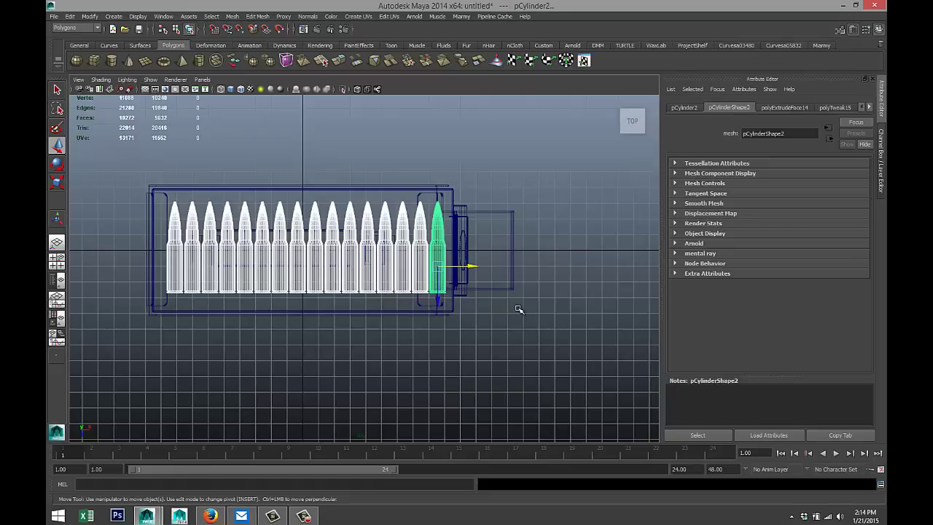
{"action": "key", "text": "ctrl+g"}
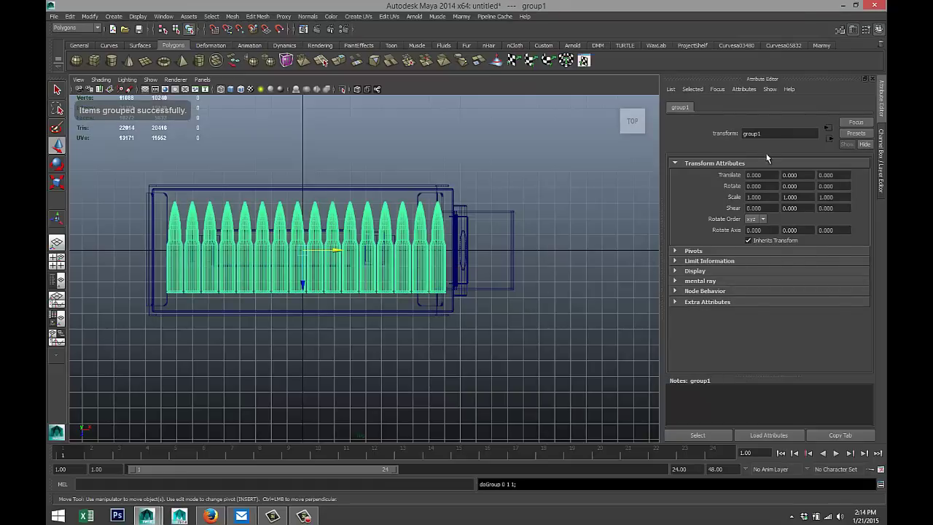
Rename the cartridge group as Bullets and deselect it
{"action": "double_click", "coordinate": [777, 133]}
{"action": "type", "text": "bu"}
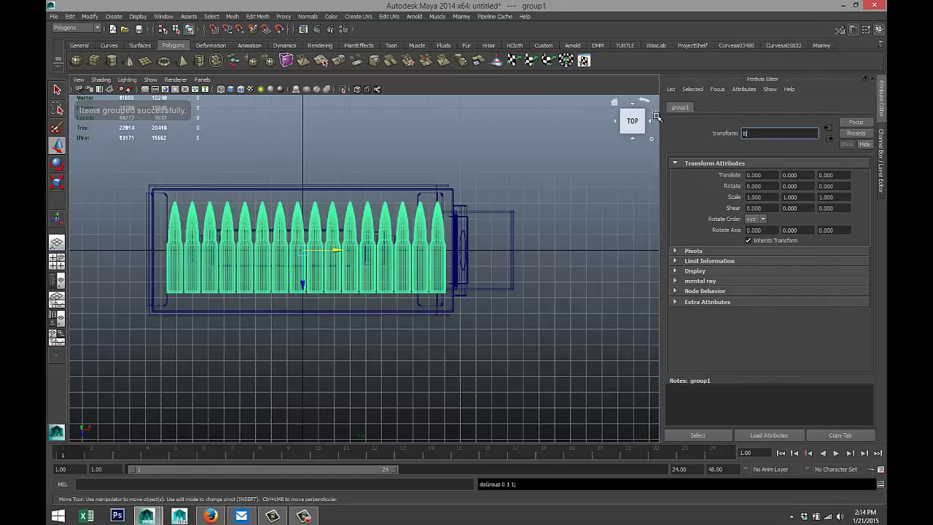
{"action": "type", "text": "llets"}
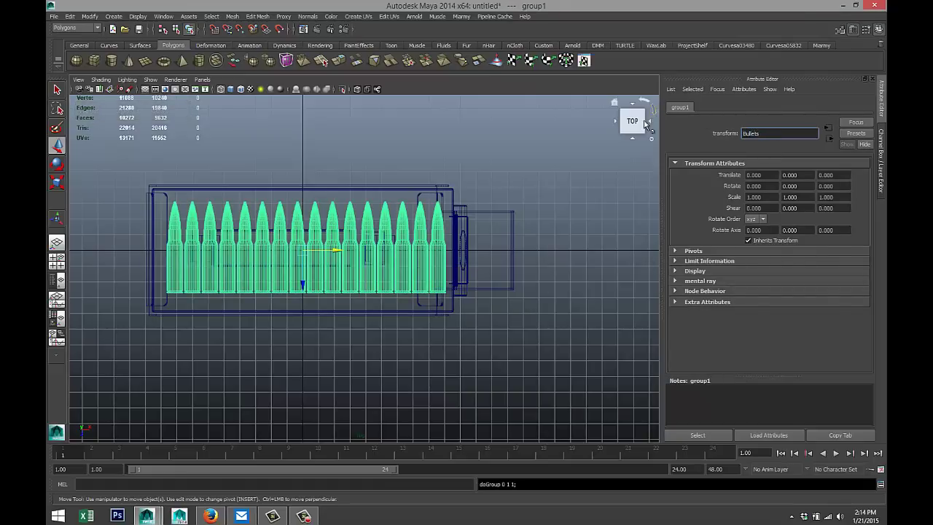
{"action": "left_click", "coordinate": [560, 319]}
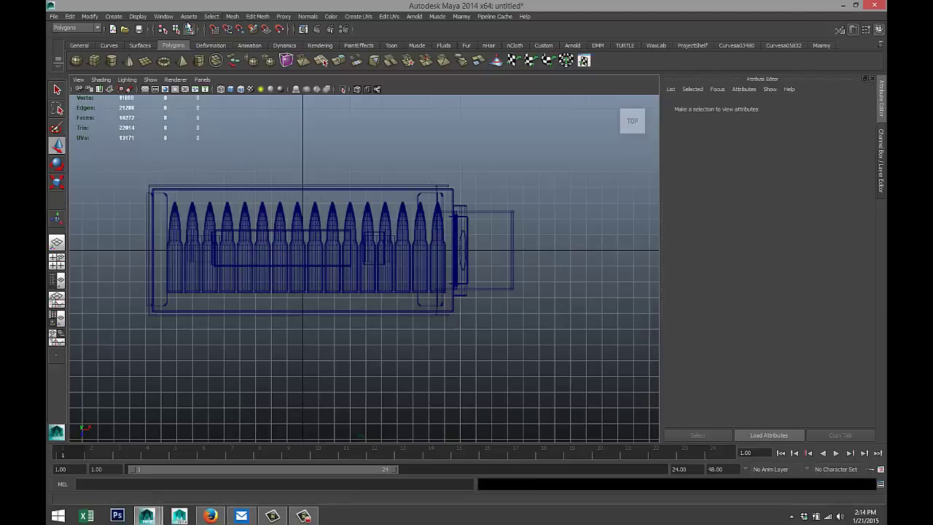
Select the Bullets group in the Outliner and raise it in the perspective view to about Y 2.9
{"action": "left_click", "coordinate": [165, 17]}
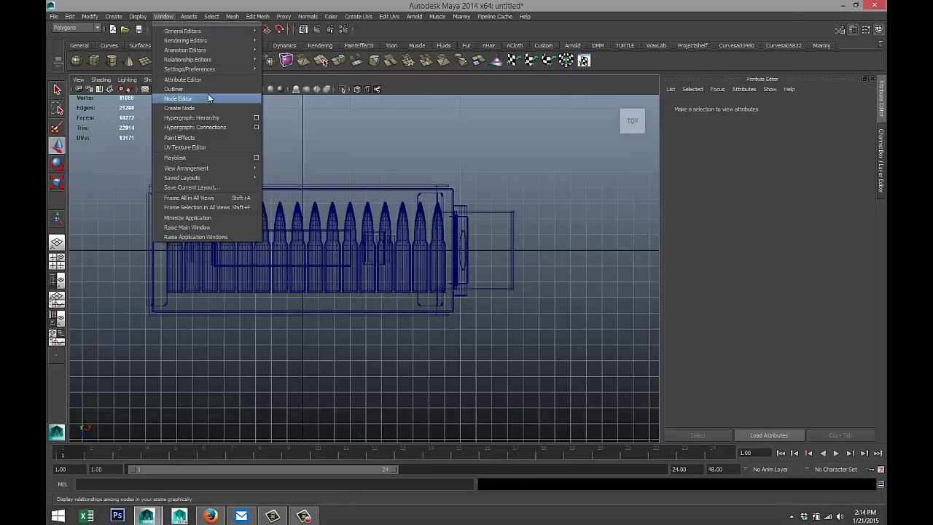
{"action": "left_click", "coordinate": [209, 90]}
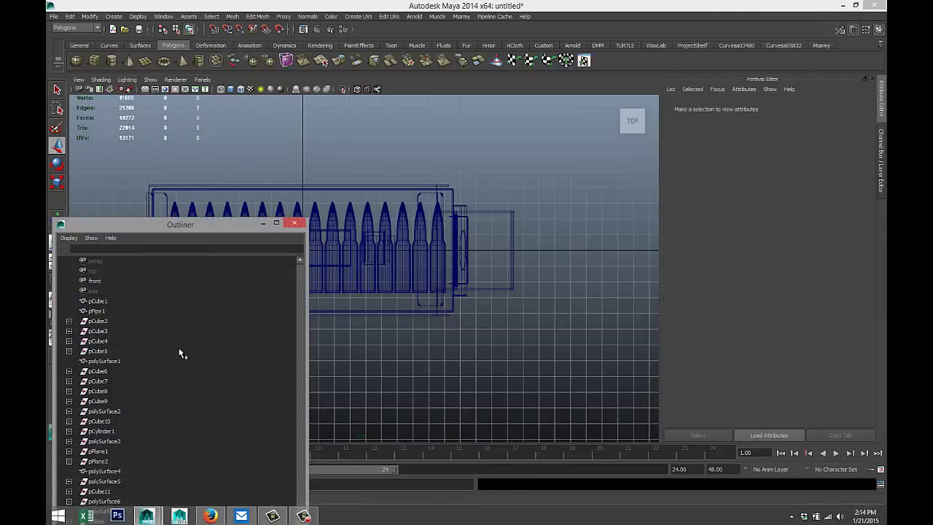
{"action": "left_click_drag", "start_coordinate": [233, 230], "coordinate": [299, 110]}
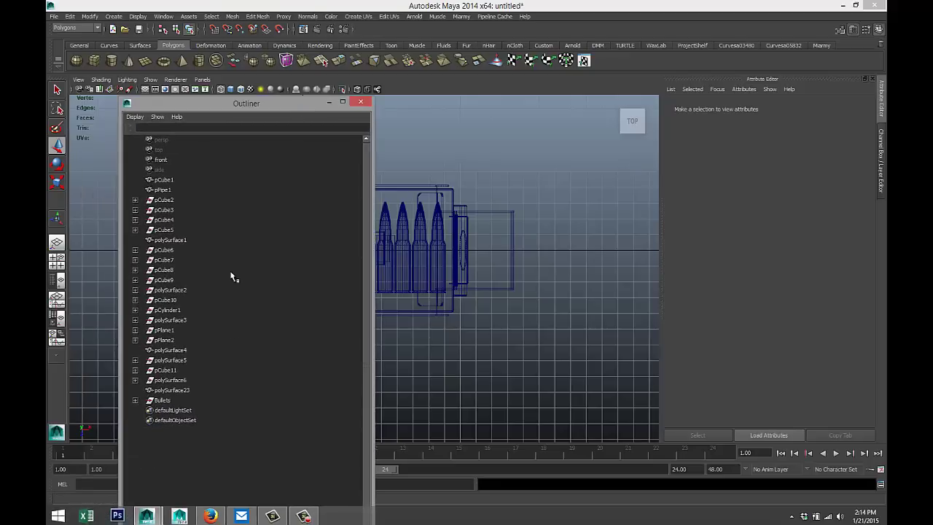
{"action": "left_click", "coordinate": [167, 401]}
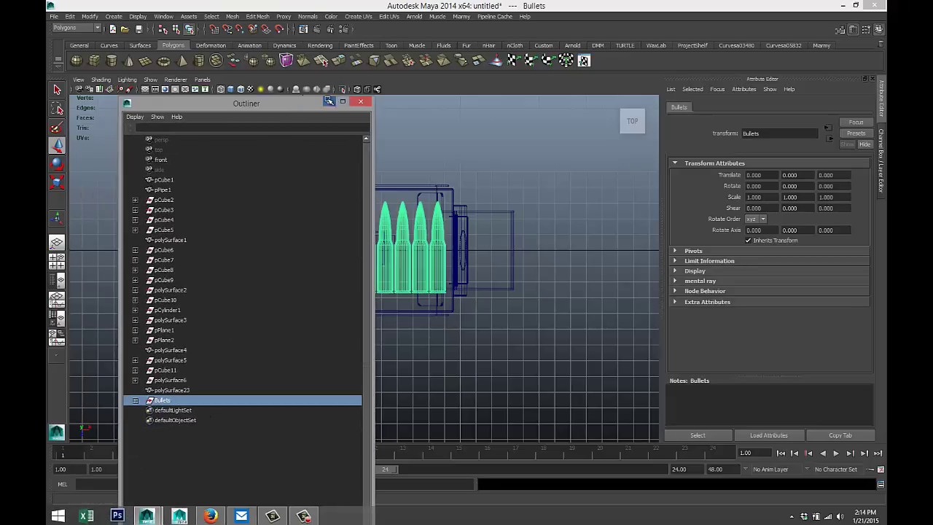
{"action": "left_click", "coordinate": [360, 102]}
{"action": "left_click", "coordinate": [56, 259]}
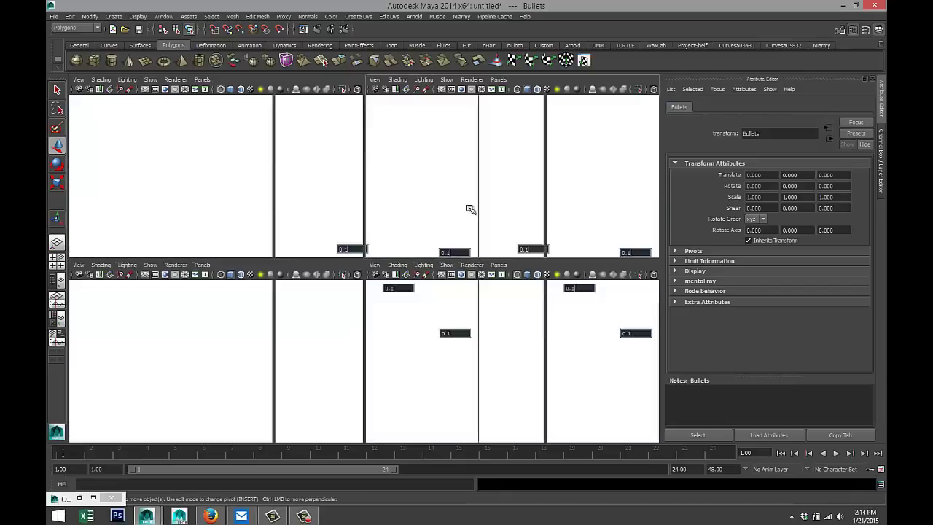
{"action": "key", "text": "space"}
{"action": "left_click_drag", "start_coordinate": [300, 245], "coordinate": [303, 213]}
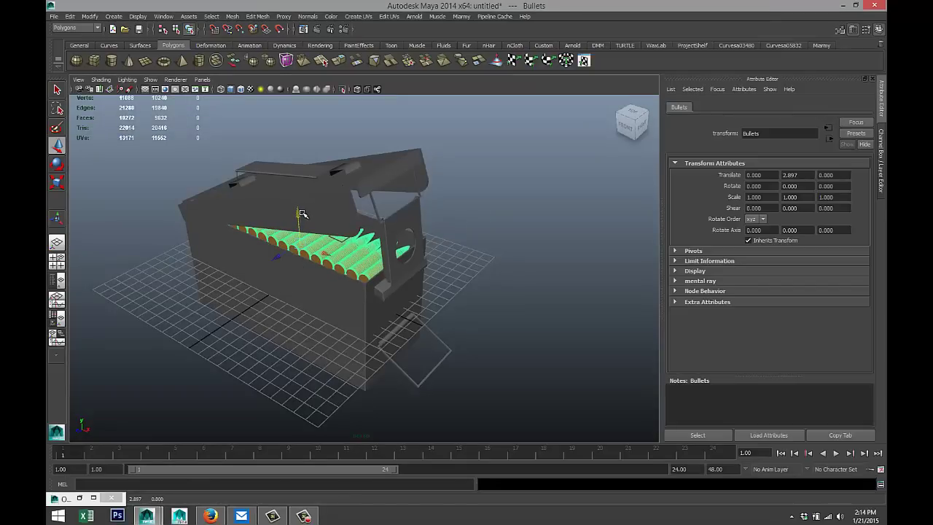
Shift the Bullets group across the can's width and slightly higher, to about Y 3.06, Z 0.62
{"action": "mouse_move", "coordinate": [429, 277]}
{"action": "left_mouse_down", "text": "alt"}
{"action": "mouse_move", "coordinate": [457, 283]}
{"action": "mouse_move", "coordinate": [424, 280]}
{"action": "mouse_move", "coordinate": [417, 288]}
{"action": "left_mouse_up", "text": "alt"}
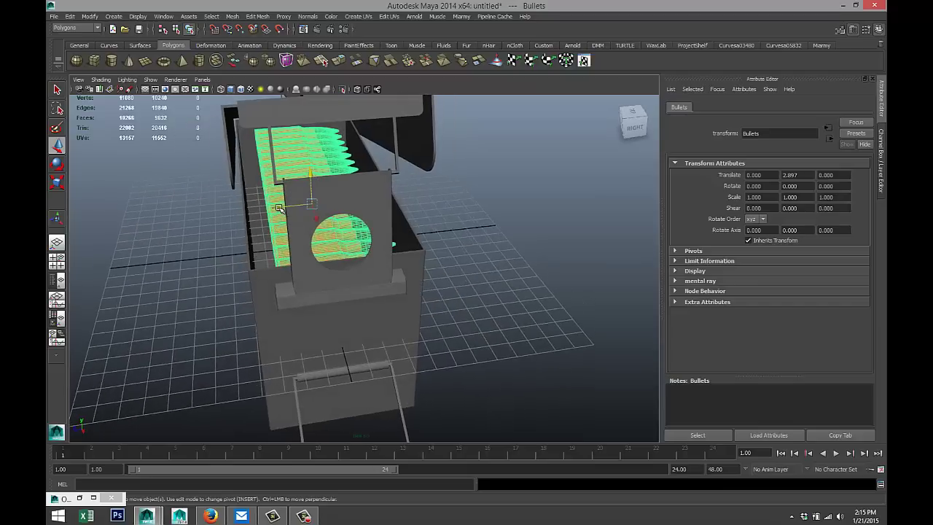
{"action": "left_click_drag", "start_coordinate": [279, 208], "coordinate": [254, 207]}
{"action": "left_click_drag", "start_coordinate": [399, 253], "coordinate": [500, 255], "text": "alt"}
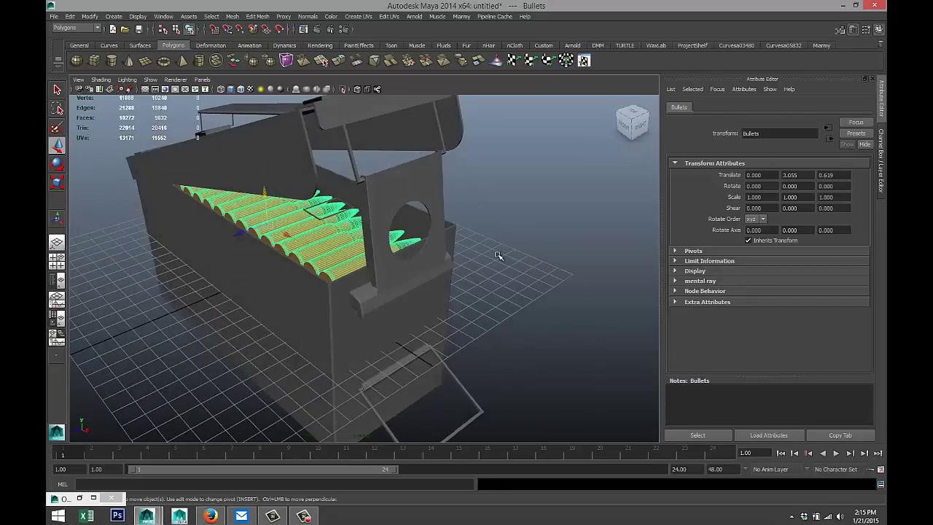
{"action": "right_click_drag", "start_coordinate": [500, 255], "coordinate": [489, 255], "text": "alt"}
Move the Bullets group lengthwise out of the can to about X -24.1
{"action": "left_click_drag", "start_coordinate": [450, 273], "coordinate": [516, 280], "text": "alt"}
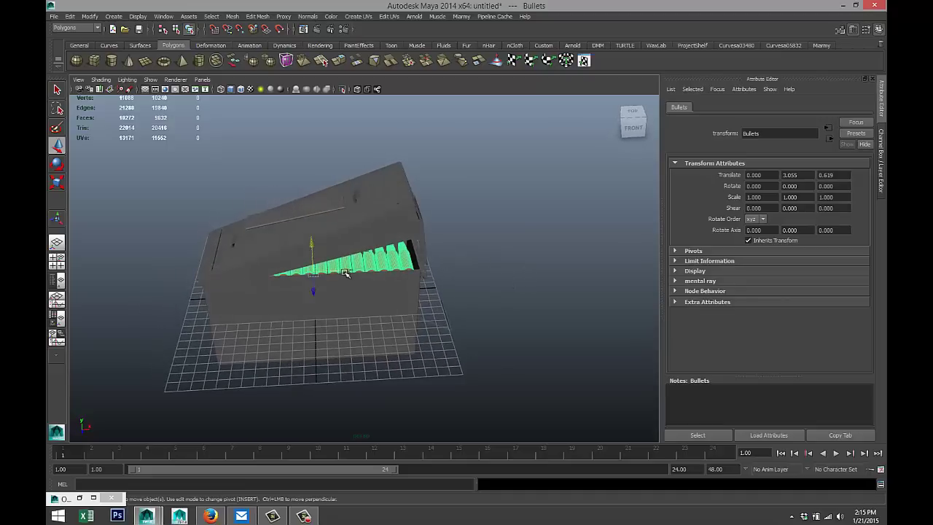
{"action": "left_click_drag", "start_coordinate": [347, 270], "coordinate": [137, 294]}
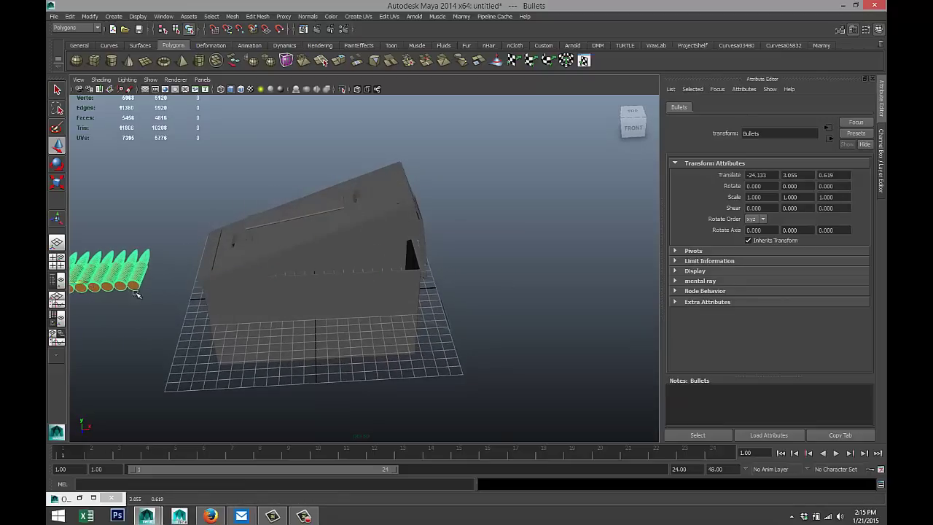
{"action": "scroll", "coordinate": [138, 295], "scroll_direction": "down", "scroll_amount": 5}
Select all parts of the ammo can and assign them a new Lambert material
{"action": "left_click_drag", "start_coordinate": [301, 233], "coordinate": [458, 336]}
{"action": "scroll", "coordinate": [431, 342], "scroll_direction": "up", "scroll_amount": 3}
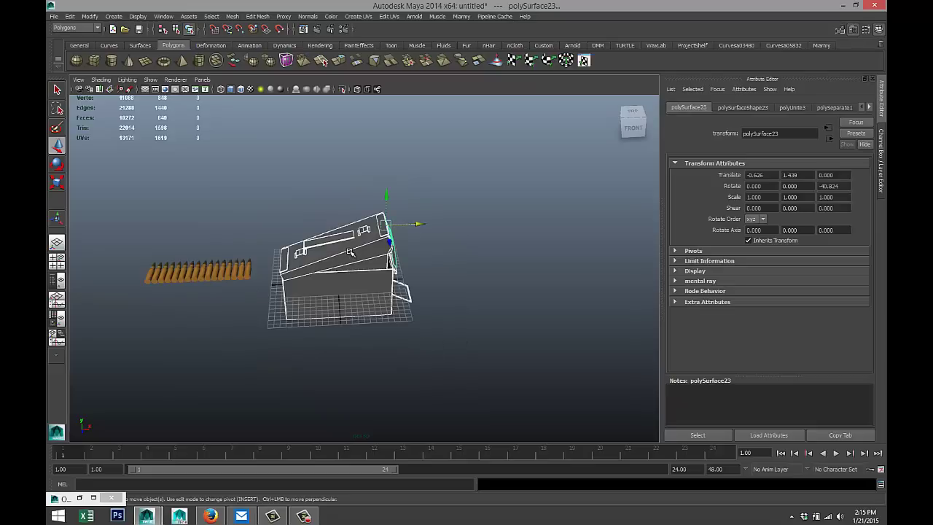
{"action": "right_click_drag", "start_coordinate": [350, 251], "coordinate": [364, 435]}
{"action": "double_click", "coordinate": [318, 82]}
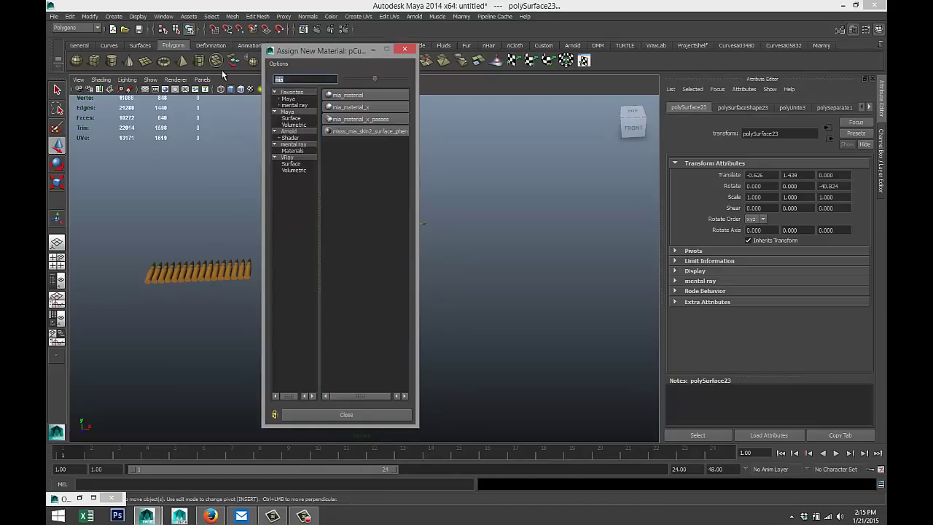
{"action": "type", "text": "la"}
{"action": "left_click", "coordinate": [348, 108]}
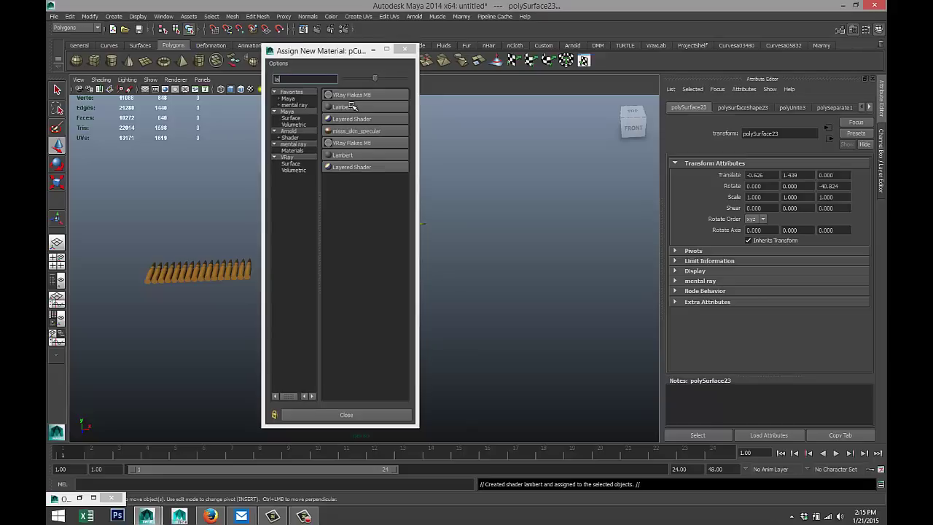
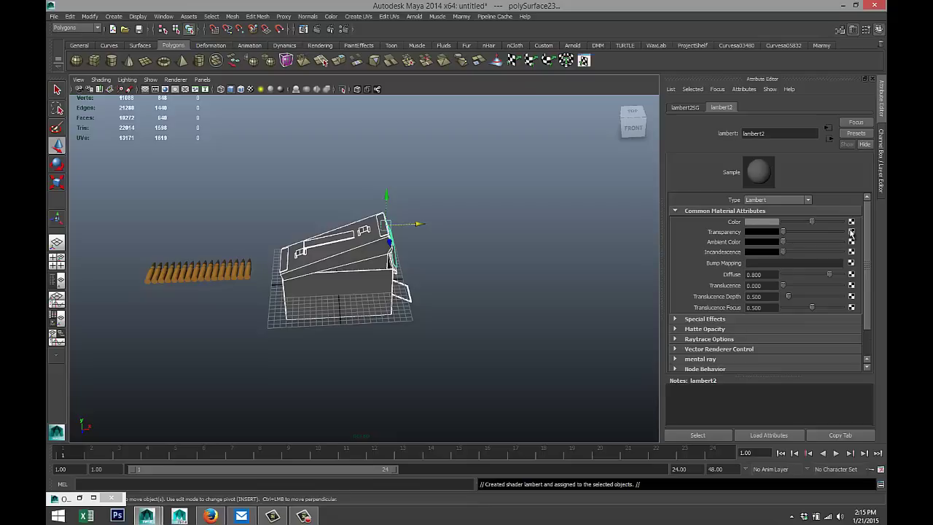
Map the can's Lambert color with a File texture node
{"action": "left_click", "coordinate": [850, 222]}
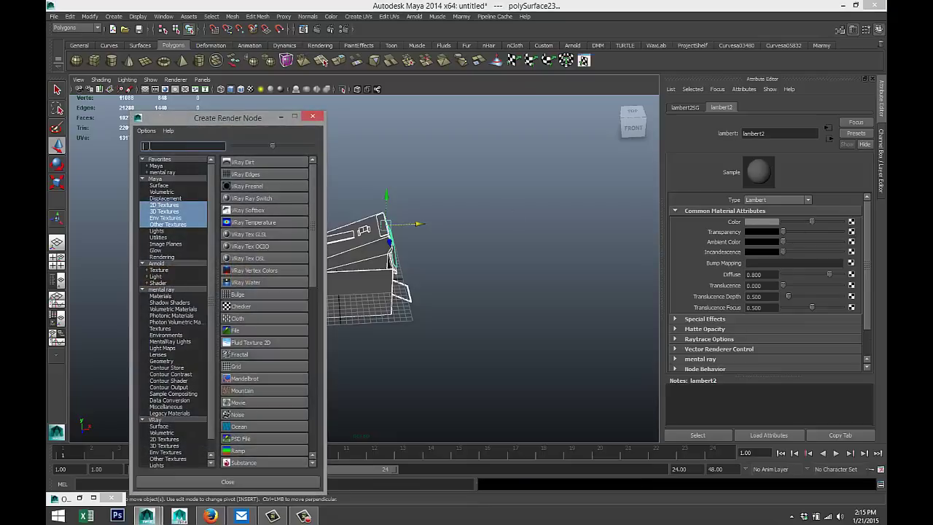
{"action": "type", "text": "file"}
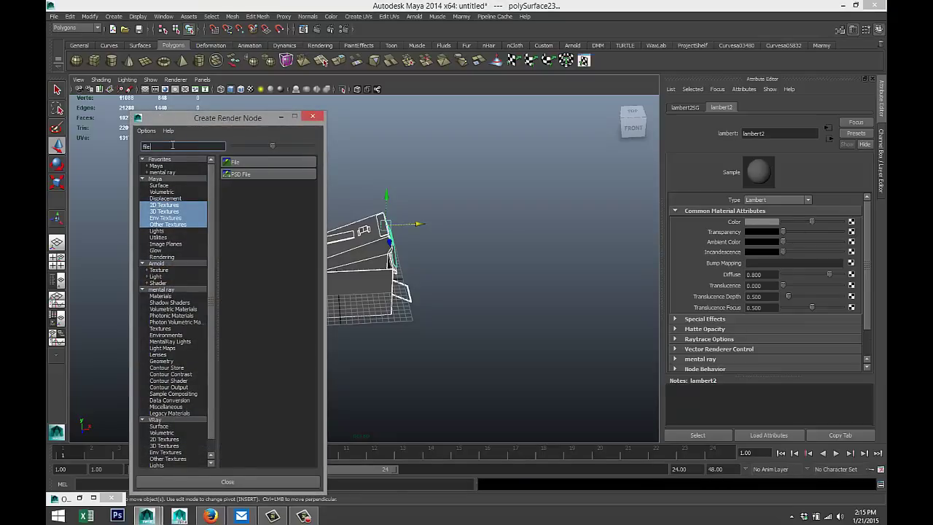
{"action": "left_click", "coordinate": [254, 161]}
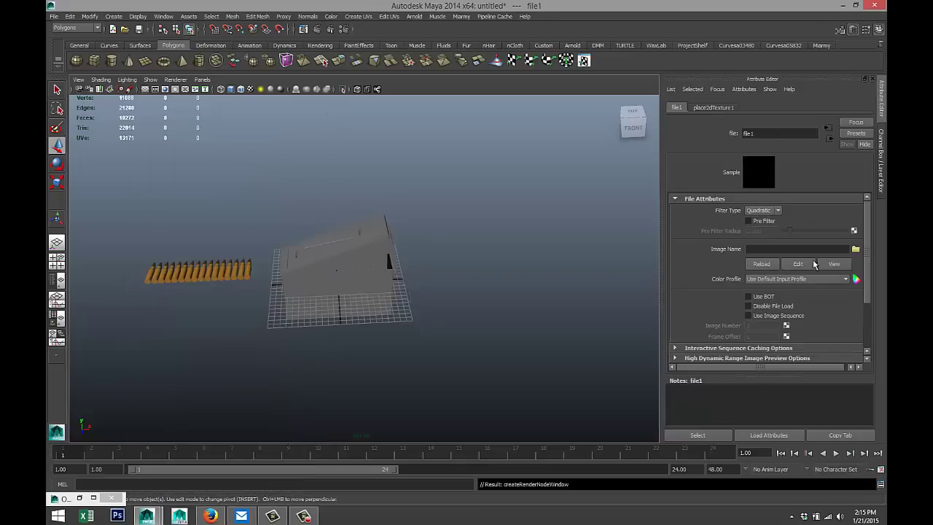
Load armygreen.jpeg from the Desktop into the can's file texture and display textures in the viewport
{"action": "left_click", "coordinate": [856, 250]}
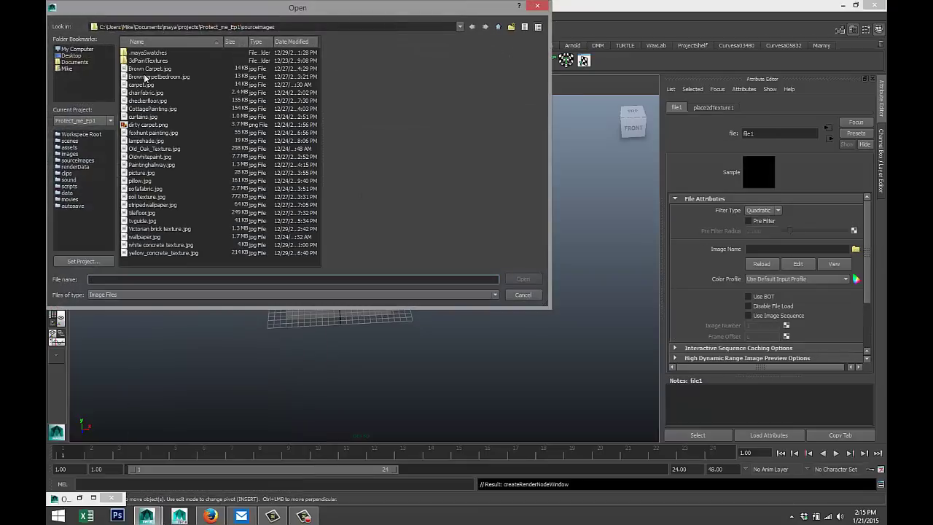
{"action": "left_click", "coordinate": [71, 56]}
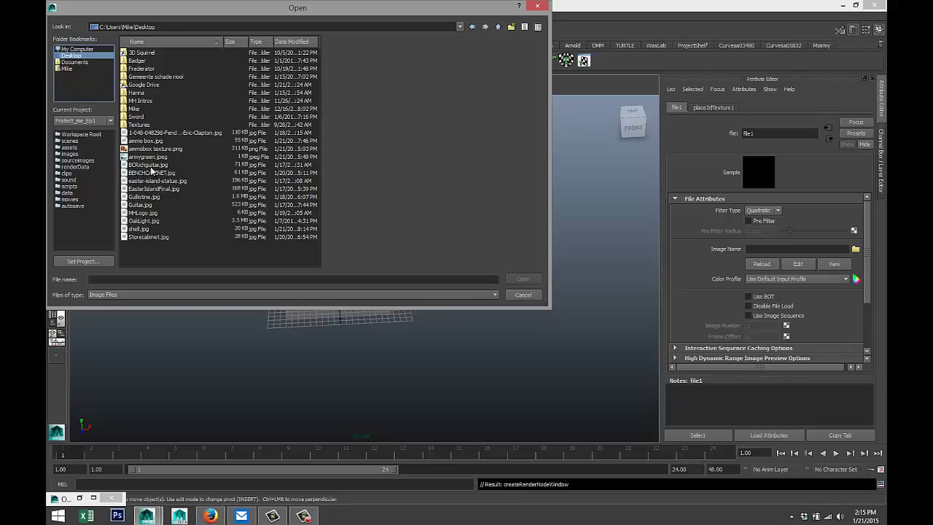
{"action": "left_click", "coordinate": [156, 158]}
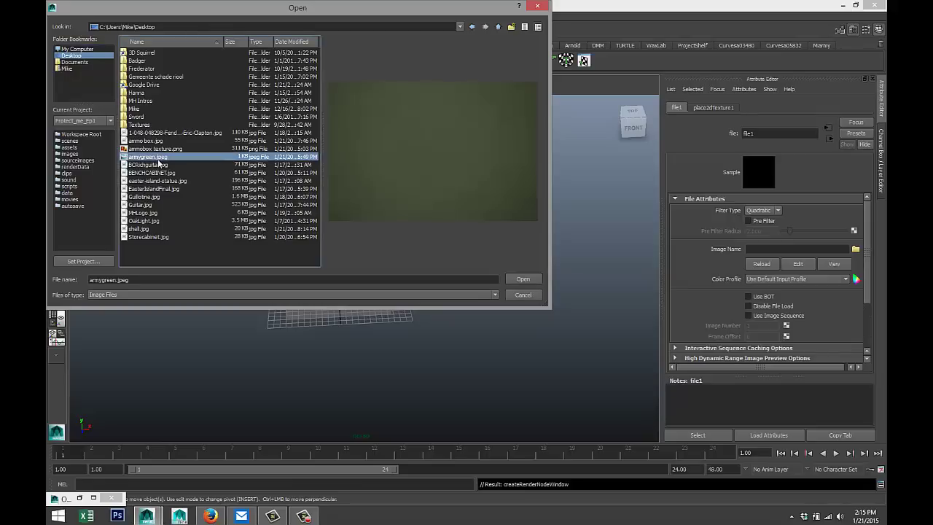
{"action": "left_click", "coordinate": [521, 279]}
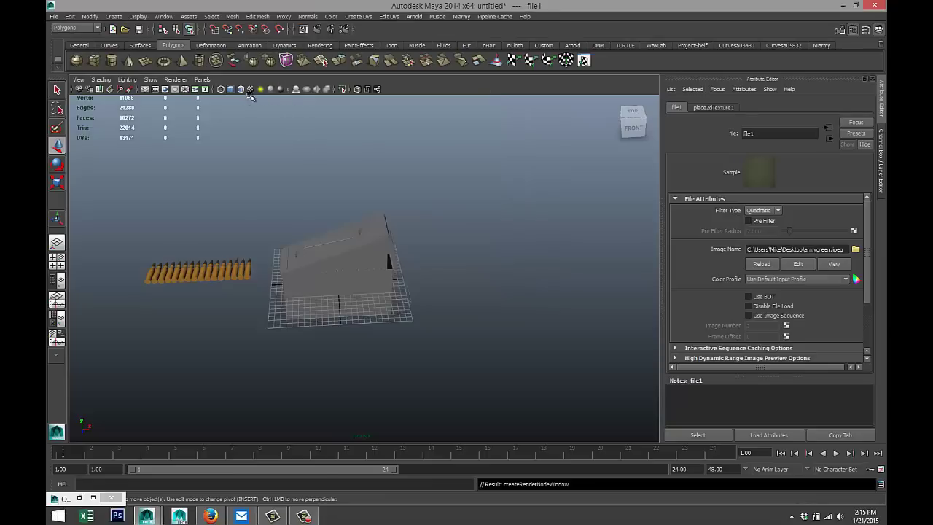
{"action": "left_click", "coordinate": [250, 89]}
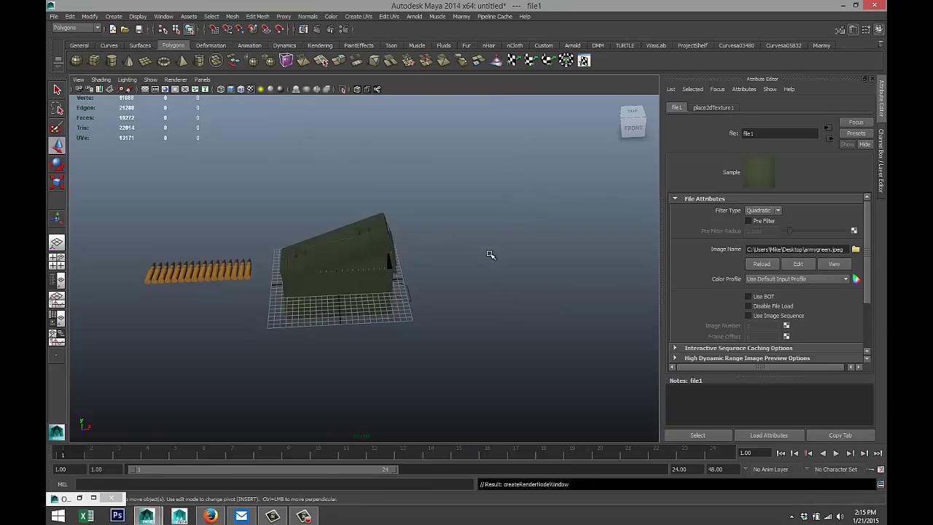
Select the two thin upright rods at the end of the lid handle
{"action": "scroll", "coordinate": [491, 261], "scroll_direction": "up", "scroll_amount": 5}
{"action": "left_click_drag", "start_coordinate": [371, 242], "coordinate": [462, 272], "text": "alt"}
{"action": "scroll", "coordinate": [459, 273], "scroll_direction": "up", "scroll_amount": 5}
{"action": "left_click_drag", "start_coordinate": [358, 233], "coordinate": [406, 249], "text": "alt"}
{"action": "left_click", "coordinate": [422, 232]}
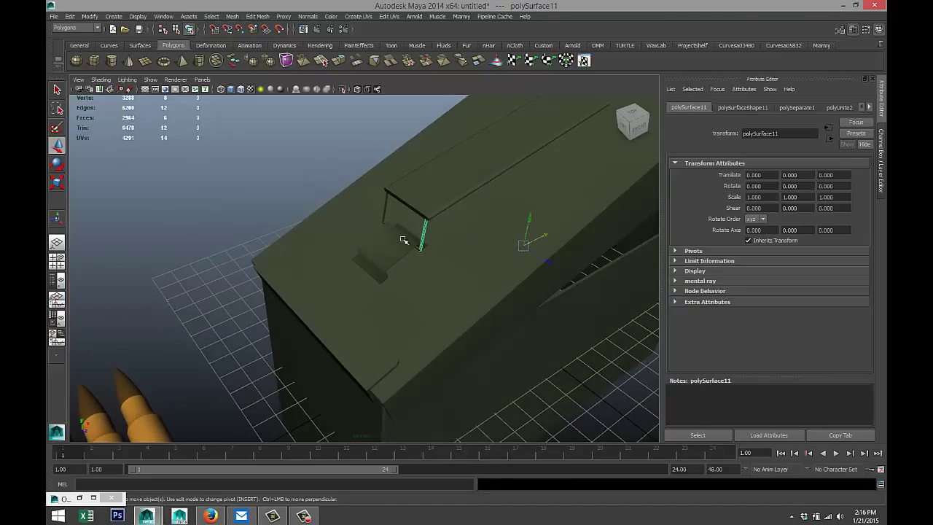
{"action": "left_click", "coordinate": [386, 215], "text": "shift"}
{"action": "left_click_drag", "start_coordinate": [515, 271], "coordinate": [444, 265], "text": "alt"}
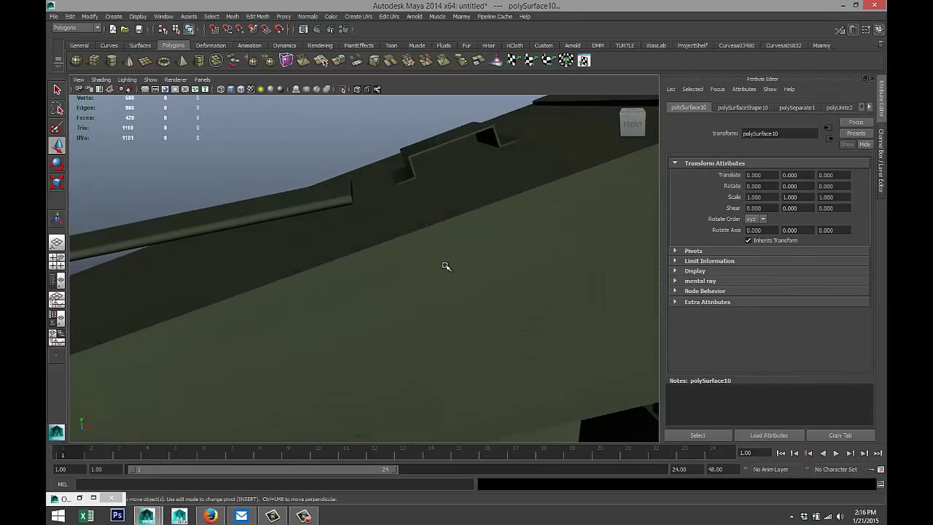
{"action": "left_click", "coordinate": [441, 272]}
{"action": "scroll", "coordinate": [441, 272], "scroll_direction": "down", "scroll_amount": 5}
{"action": "scroll", "coordinate": [441, 275], "scroll_direction": "up", "scroll_amount": 3}
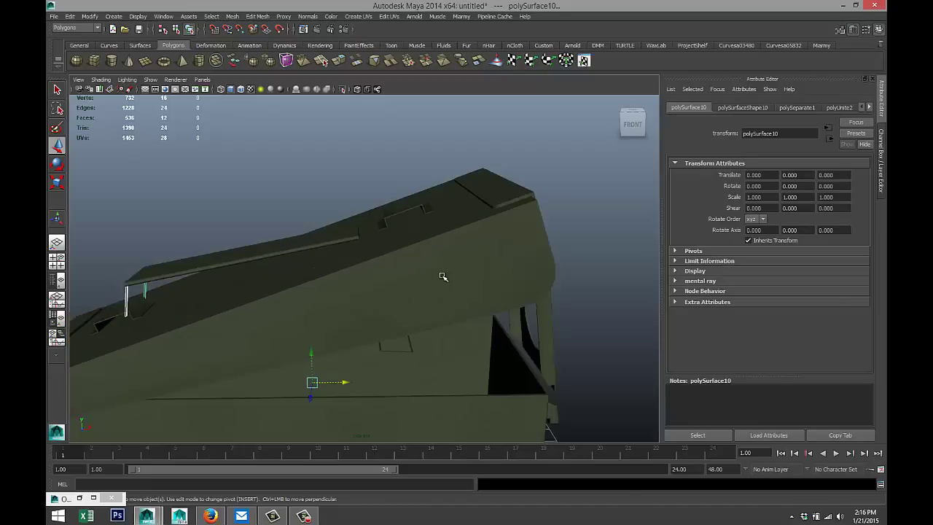
{"action": "scroll", "coordinate": [443, 276], "scroll_direction": "down", "scroll_amount": 3}
{"action": "left_click_drag", "start_coordinate": [466, 284], "coordinate": [427, 281], "text": "alt"}
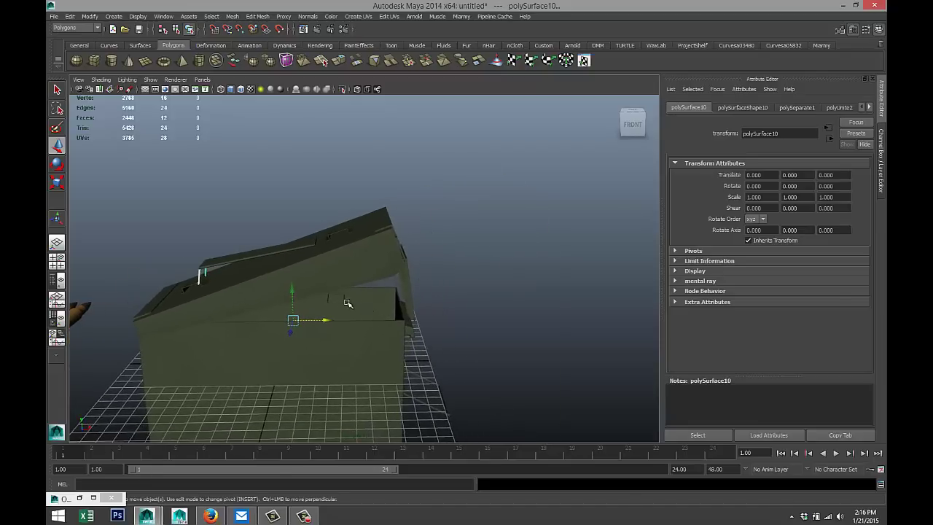
Move the stray wire clip from the can's side onto the sloped lid behind the handle, to about X -5.53, Y 10.17
{"action": "left_click", "coordinate": [345, 300]}
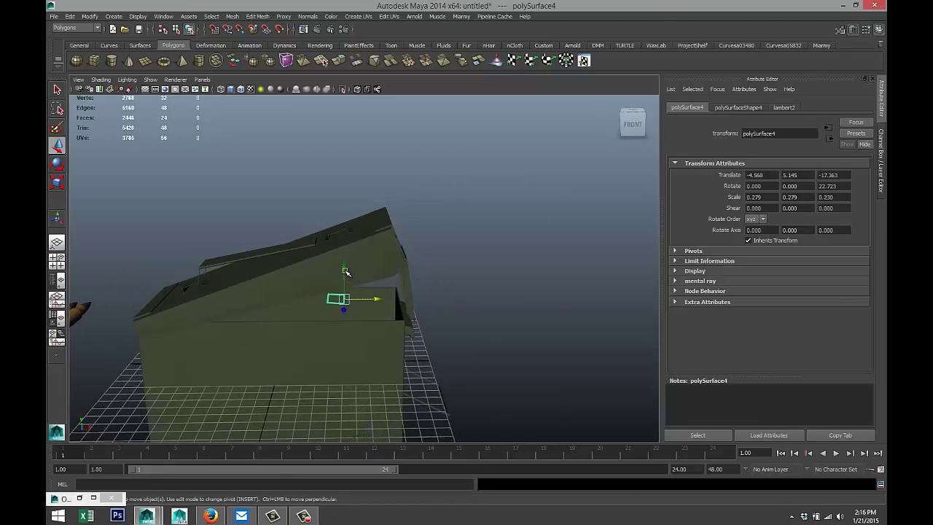
{"action": "left_click_drag", "start_coordinate": [345, 271], "coordinate": [341, 201]}
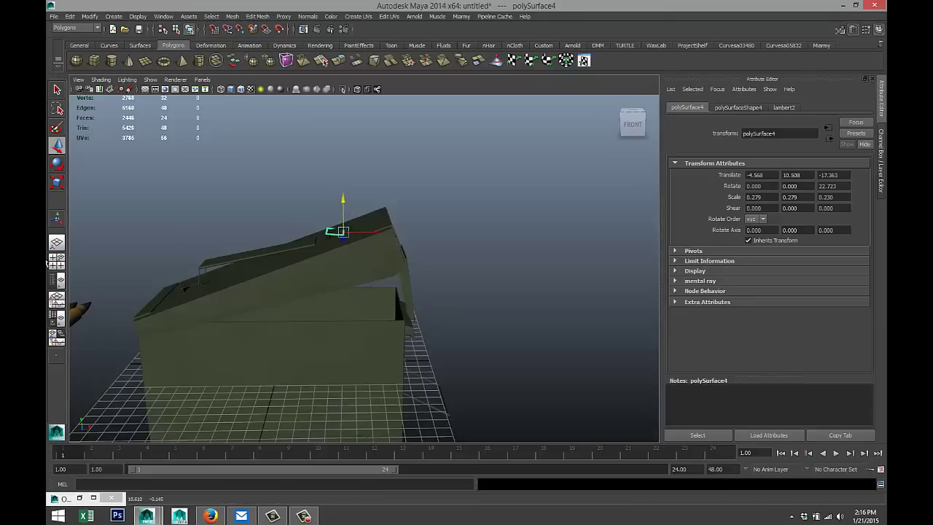
{"action": "left_click", "coordinate": [57, 260]}
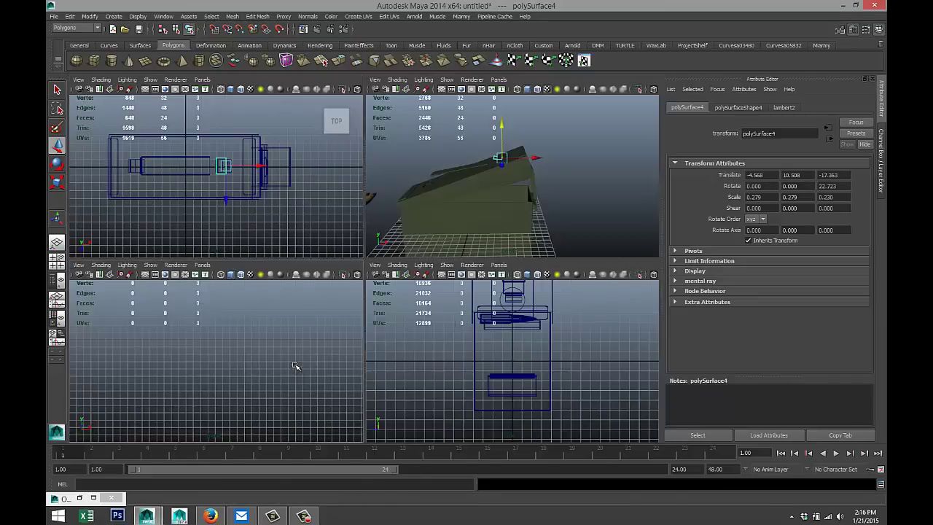
{"action": "key", "text": "space"}
{"action": "key", "text": "f"}
{"action": "scroll", "coordinate": [346, 351], "scroll_direction": "down", "scroll_amount": 2}
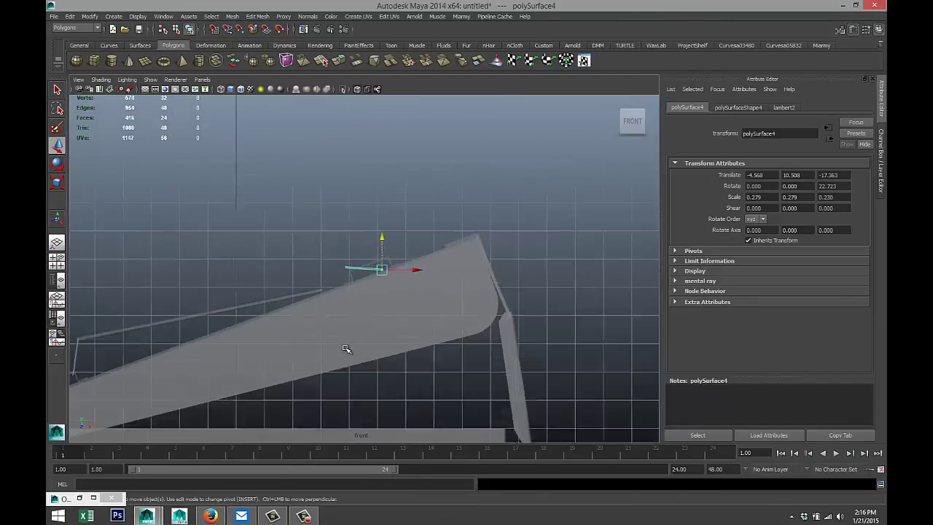
{"action": "scroll", "coordinate": [343, 347], "scroll_direction": "up", "scroll_amount": 2}
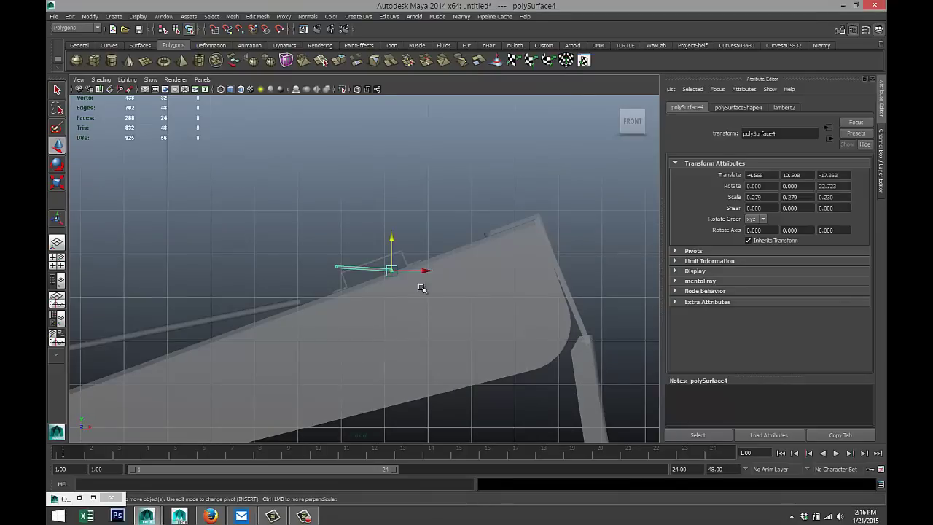
{"action": "left_click_drag", "start_coordinate": [423, 269], "coordinate": [379, 273]}
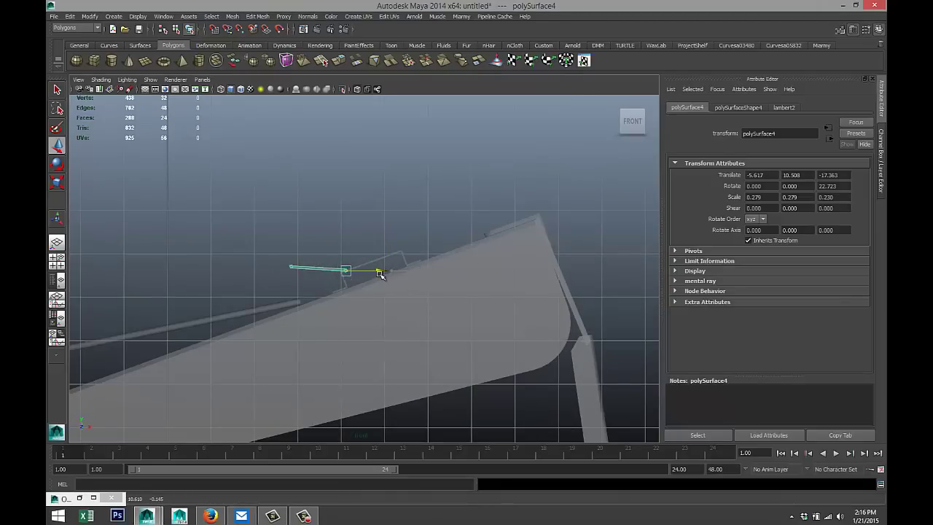
{"action": "left_click_drag", "start_coordinate": [346, 238], "coordinate": [350, 255]}
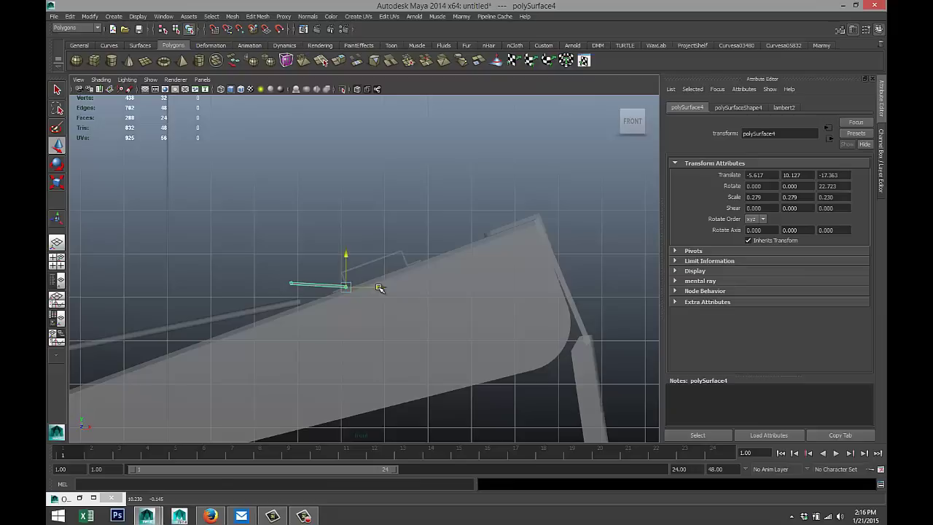
{"action": "left_click_drag", "start_coordinate": [379, 290], "coordinate": [383, 287]}
{"action": "left_click_drag", "start_coordinate": [349, 258], "coordinate": [351, 254]}
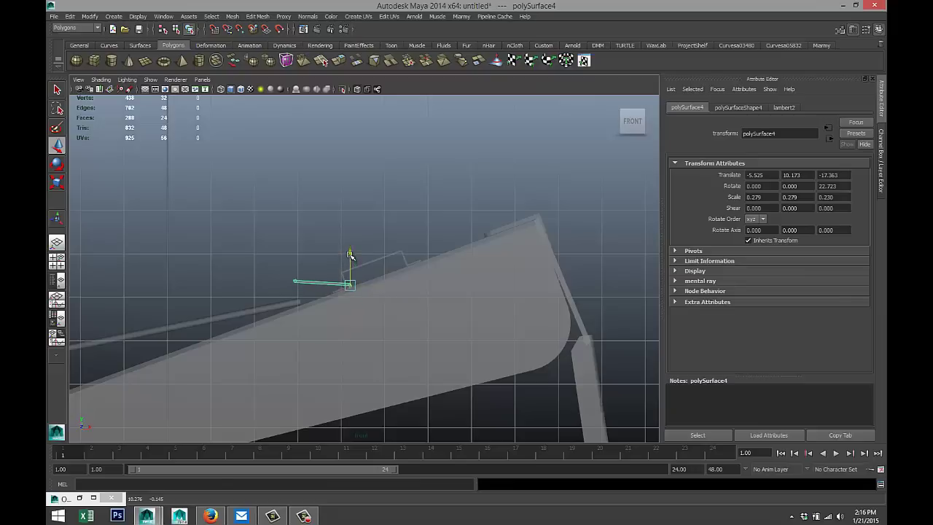
Rotate the wire clip to about 46.35 degrees in Z so it lies along the lid's slope
{"action": "key", "text": "e"}
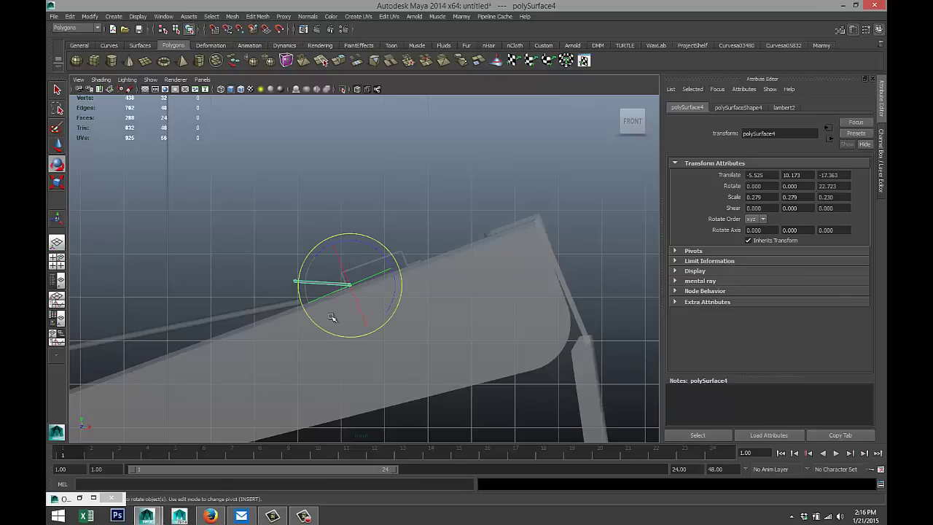
{"action": "left_click_drag", "start_coordinate": [325, 248], "coordinate": [322, 270]}
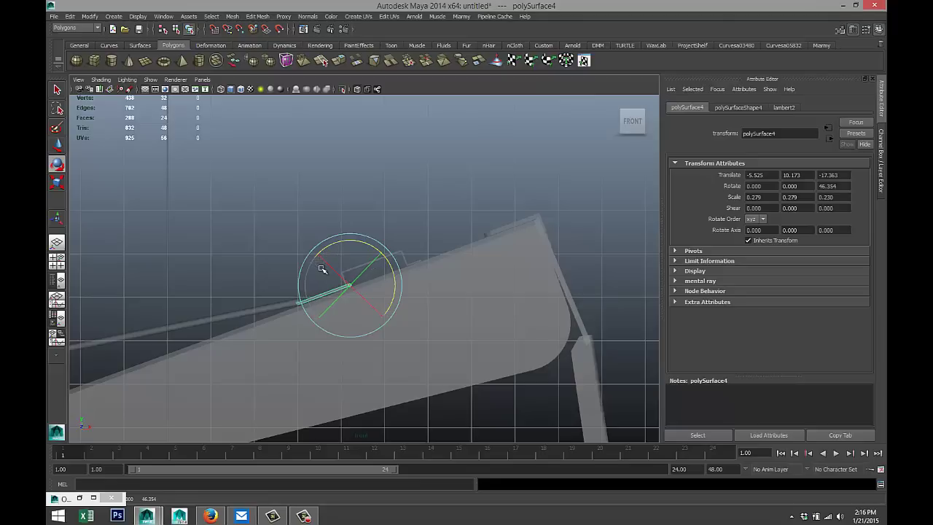
{"action": "left_click", "coordinate": [57, 260]}
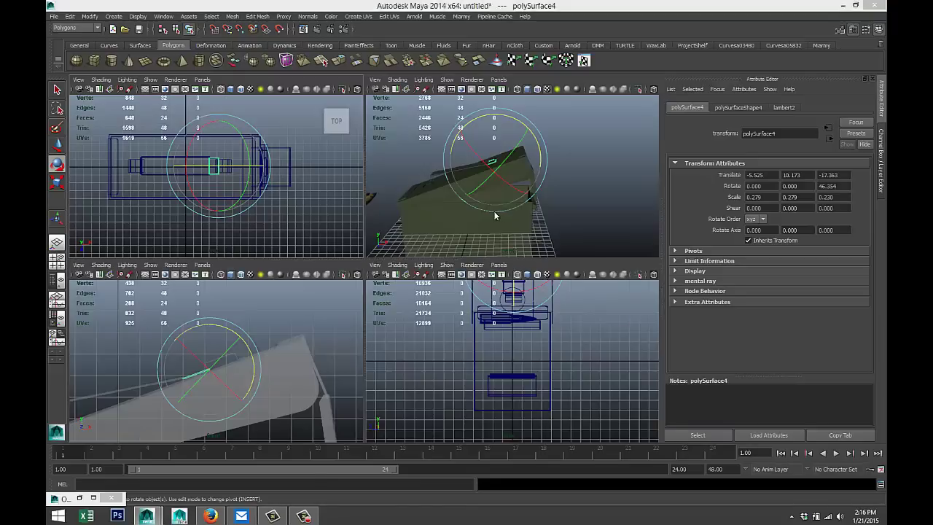
{"action": "key", "text": "space"}
Try to separate the latch assembly while the handle rods and wire clip are also selected
{"action": "left_click_drag", "start_coordinate": [315, 313], "coordinate": [360, 310], "text": "alt"}
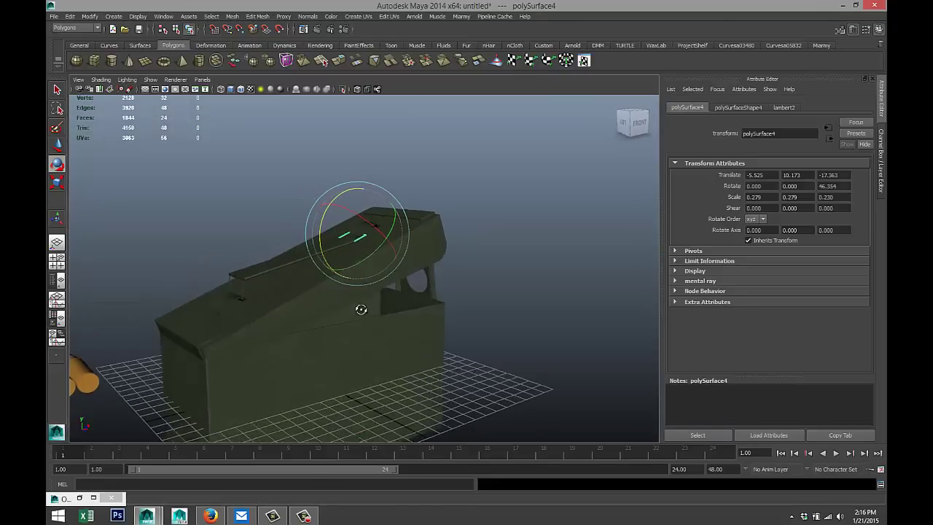
{"action": "left_click", "coordinate": [223, 190]}
{"action": "left_click", "coordinate": [240, 285]}
{"action": "left_click", "coordinate": [240, 286], "text": "shift"}
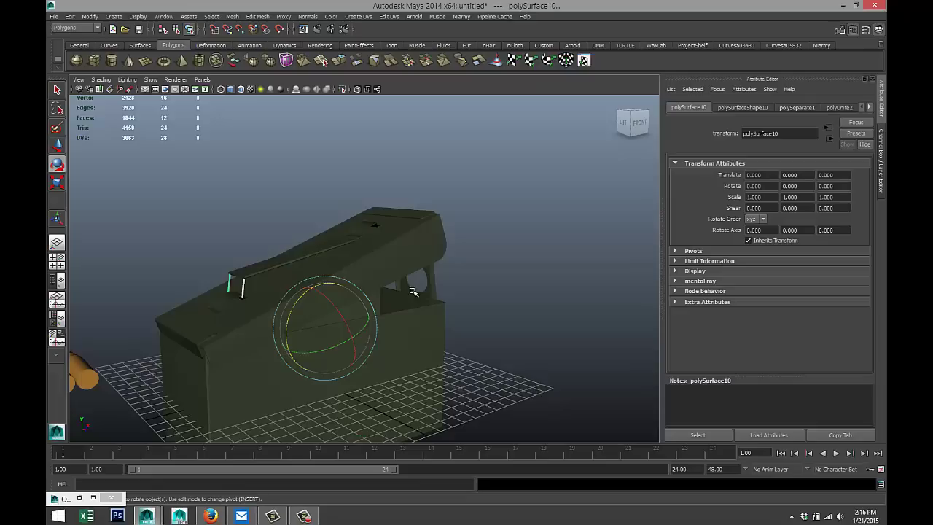
{"action": "scroll", "coordinate": [430, 284], "scroll_direction": "up", "scroll_amount": 5}
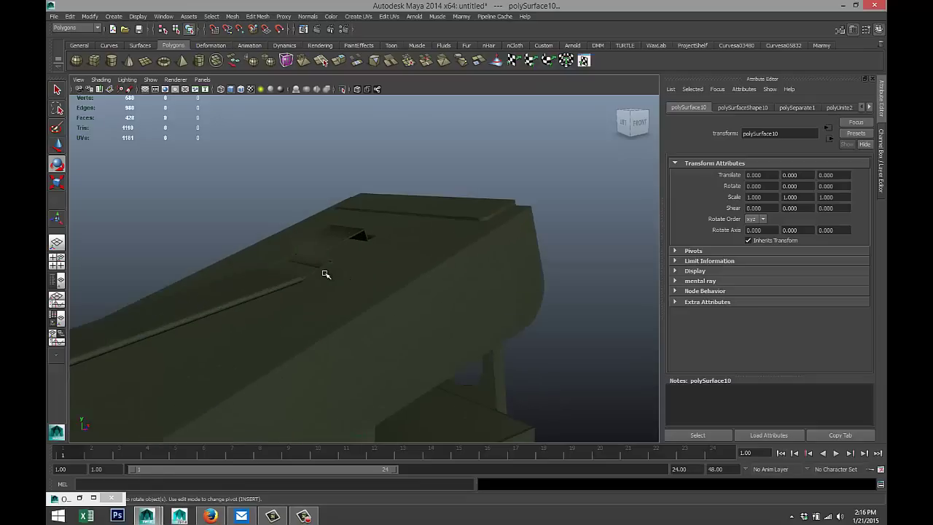
{"action": "left_click", "coordinate": [312, 272]}
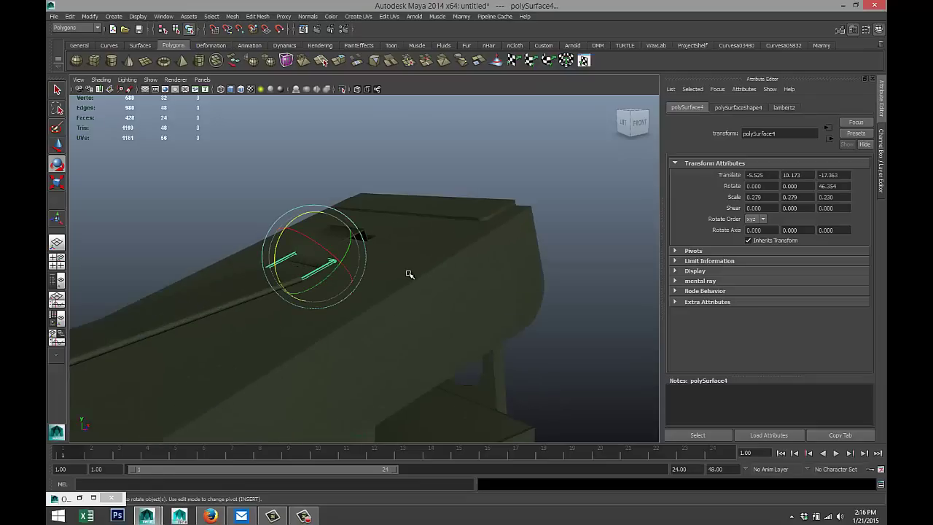
{"action": "left_click_drag", "start_coordinate": [408, 272], "coordinate": [335, 290], "text": "alt"}
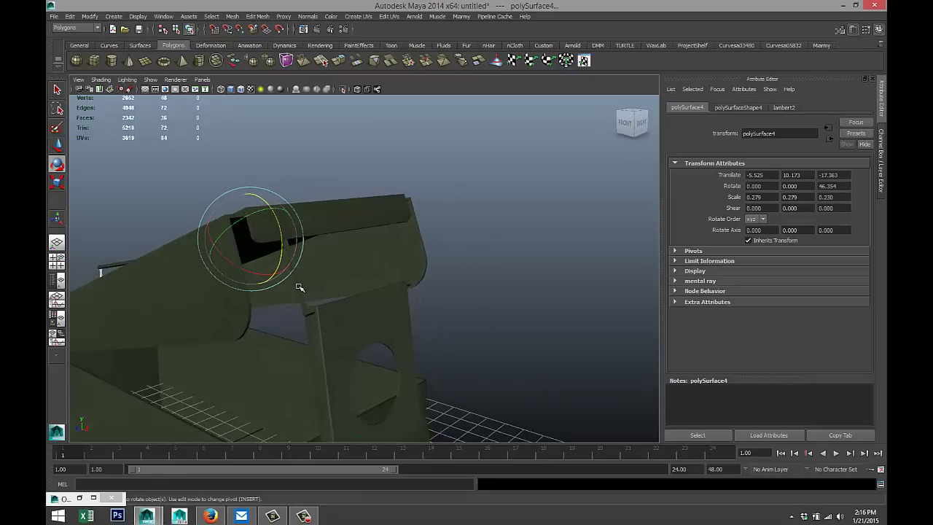
{"action": "left_click", "coordinate": [313, 290]}
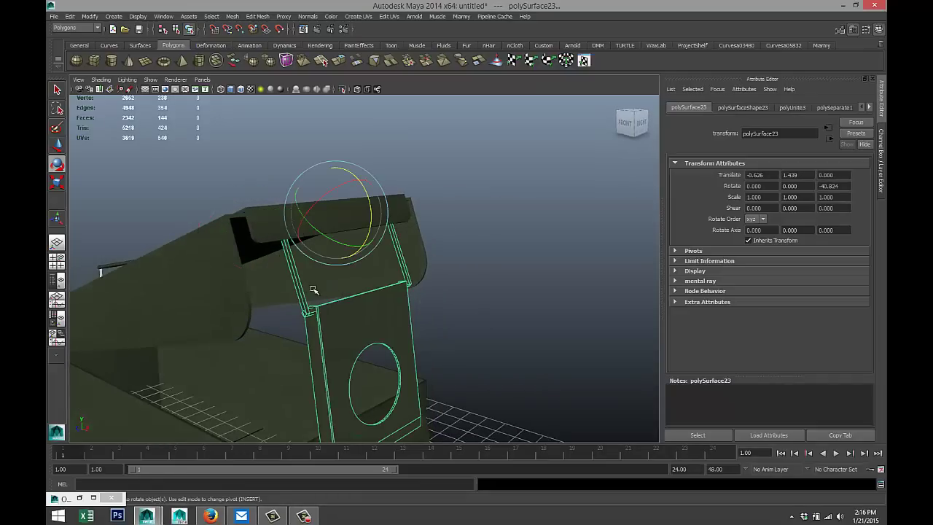
{"action": "left_click", "coordinate": [230, 16]}
{"action": "left_click", "coordinate": [251, 40]}
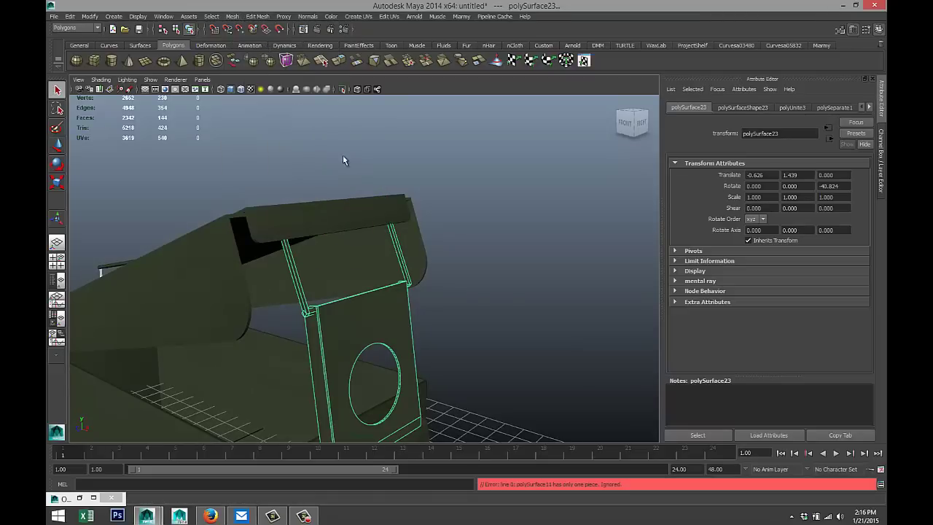
Separate the latch assembly alone into its individual meshes and clear the selection
{"action": "left_click", "coordinate": [516, 255]}
{"action": "left_click", "coordinate": [394, 266]}
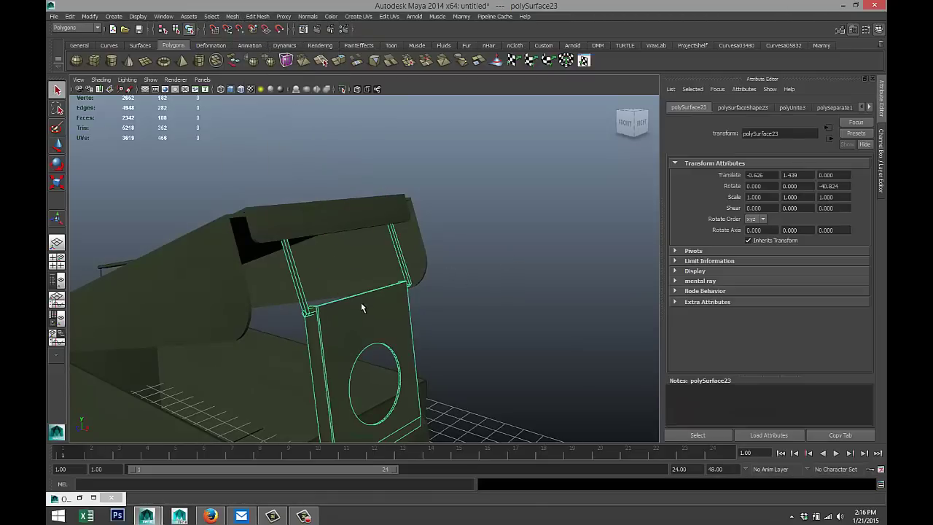
{"action": "left_click", "coordinate": [231, 17]}
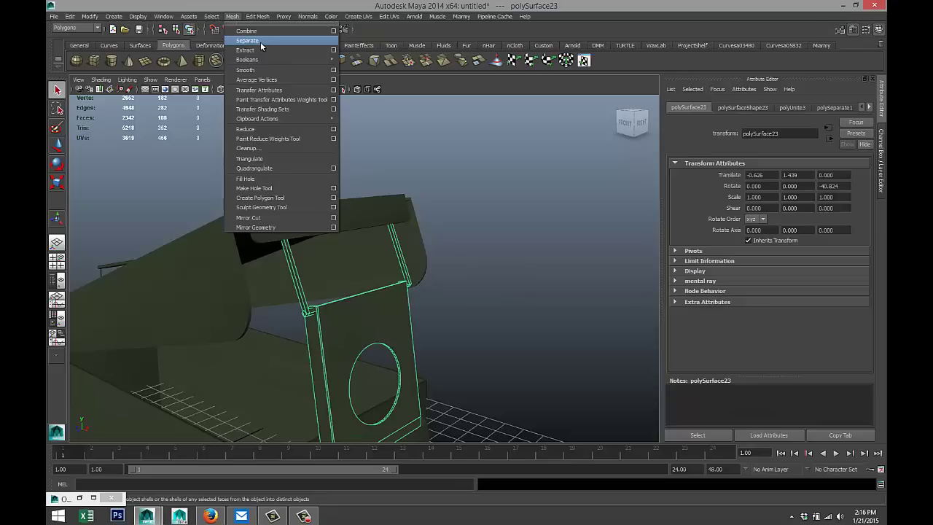
{"action": "left_click", "coordinate": [260, 42]}
{"action": "left_click", "coordinate": [482, 233]}
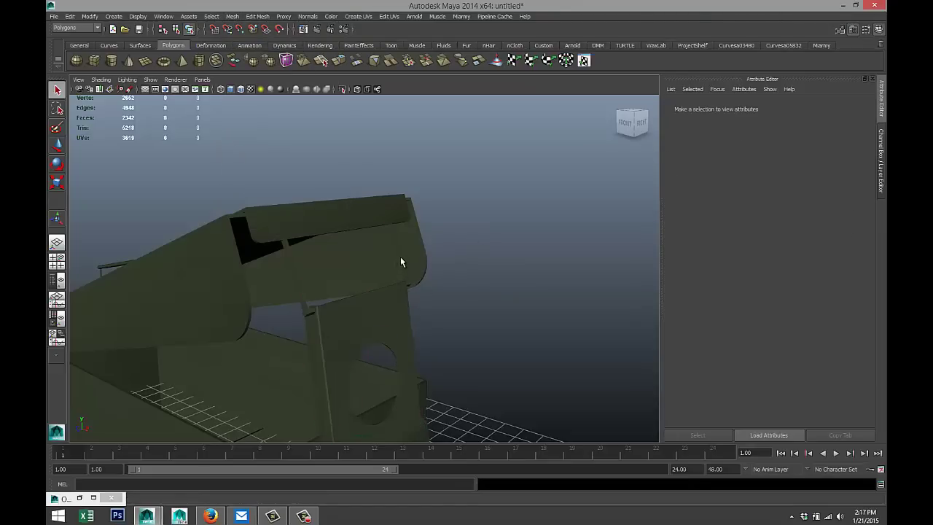
Select the latch's two wire rods together with the handle's end rods and the wire clip on the sloped lid
{"action": "left_click", "coordinate": [400, 262]}
{"action": "left_click", "coordinate": [295, 279], "text": "shift"}
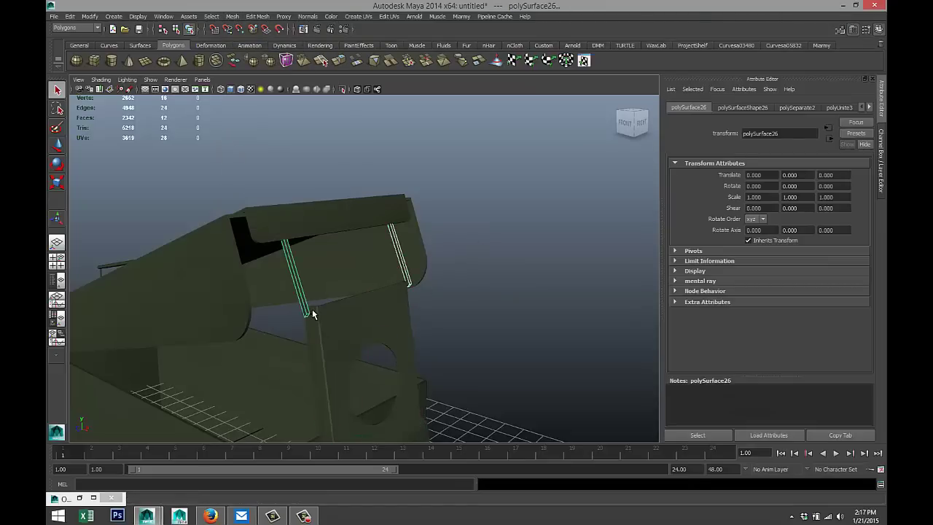
{"action": "left_click", "coordinate": [312, 314], "text": "shift"}
{"action": "left_click_drag", "start_coordinate": [296, 315], "coordinate": [324, 340], "text": "alt"}
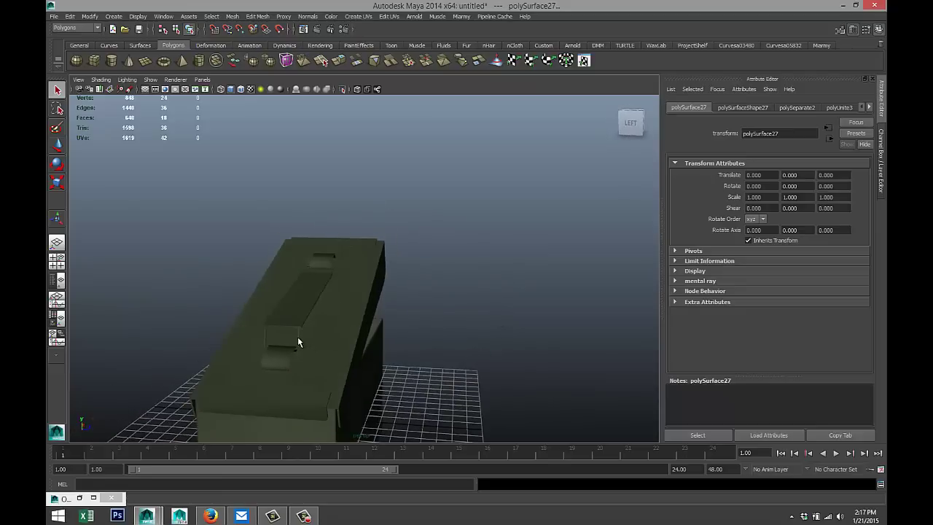
{"action": "left_click", "coordinate": [290, 344], "text": "shift"}
{"action": "left_click", "coordinate": [266, 341], "text": "shift"}
{"action": "scroll", "coordinate": [352, 287], "scroll_direction": "up", "scroll_amount": 4}
{"action": "left_click", "coordinate": [284, 273], "text": "shift"}
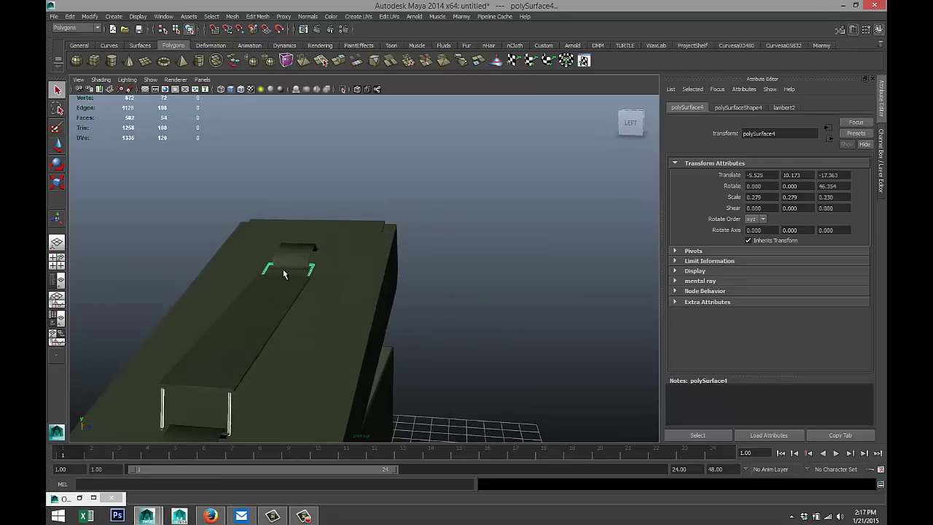
Add the wire carry loop at the can's lower end to the selected wire parts
{"action": "left_click_drag", "start_coordinate": [390, 305], "coordinate": [396, 343], "text": "alt"}
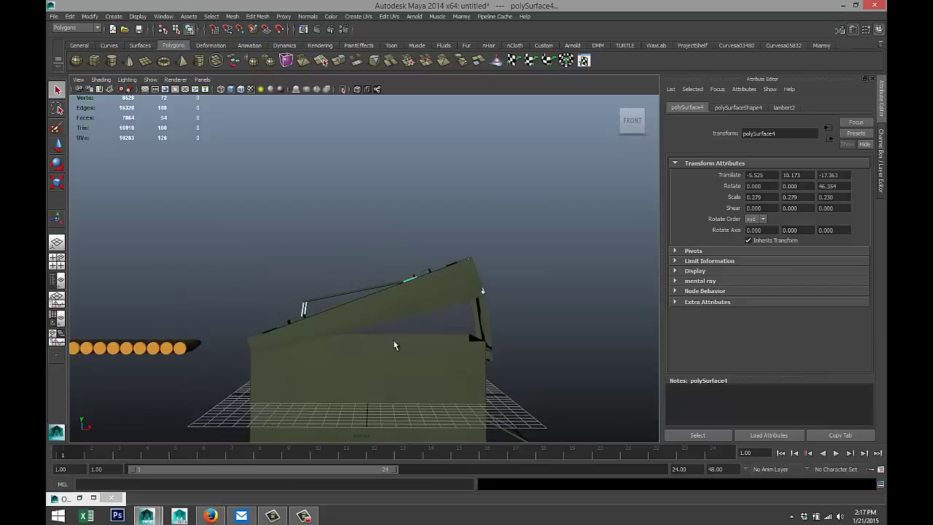
{"action": "middle_click_drag", "start_coordinate": [396, 343], "coordinate": [339, 308], "text": "alt"}
{"action": "left_click_drag", "start_coordinate": [339, 308], "coordinate": [426, 377], "text": "alt"}
{"action": "middle_click_drag", "start_coordinate": [426, 378], "coordinate": [375, 350], "text": "alt"}
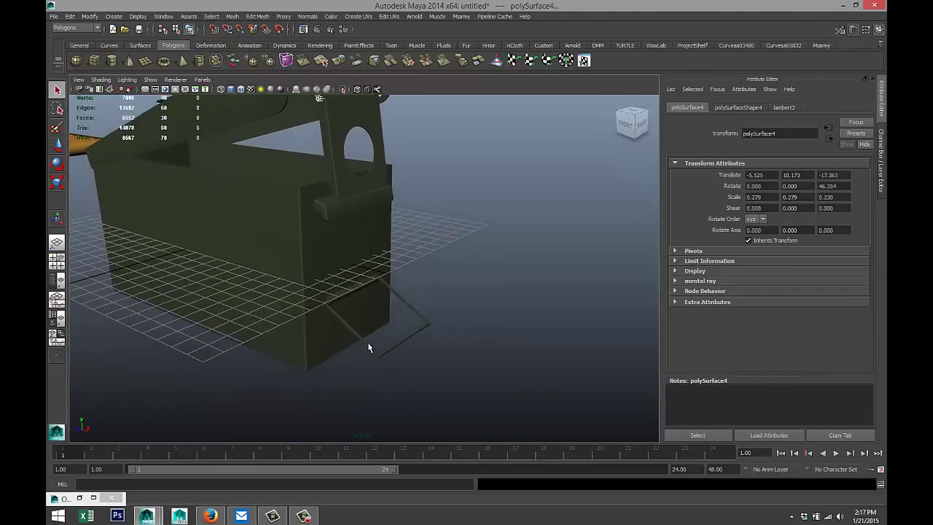
{"action": "left_click", "coordinate": [367, 341]}
{"action": "scroll", "coordinate": [373, 353], "scroll_direction": "down", "scroll_amount": 4}
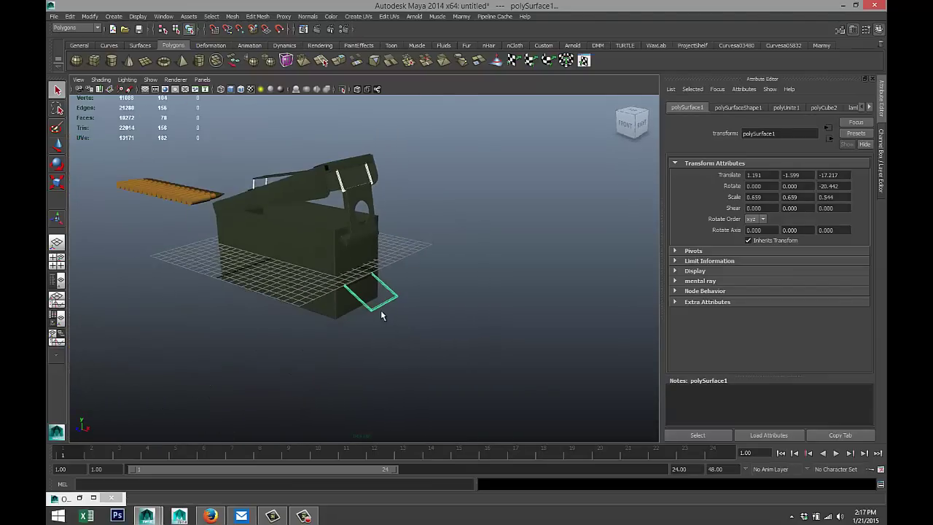
Assign a new Lambert material to the selected wire parts, set its color to black, and clear the selection
{"action": "right_click_drag", "start_coordinate": [376, 310], "coordinate": [391, 485]}
{"action": "left_click", "coordinate": [356, 107]}
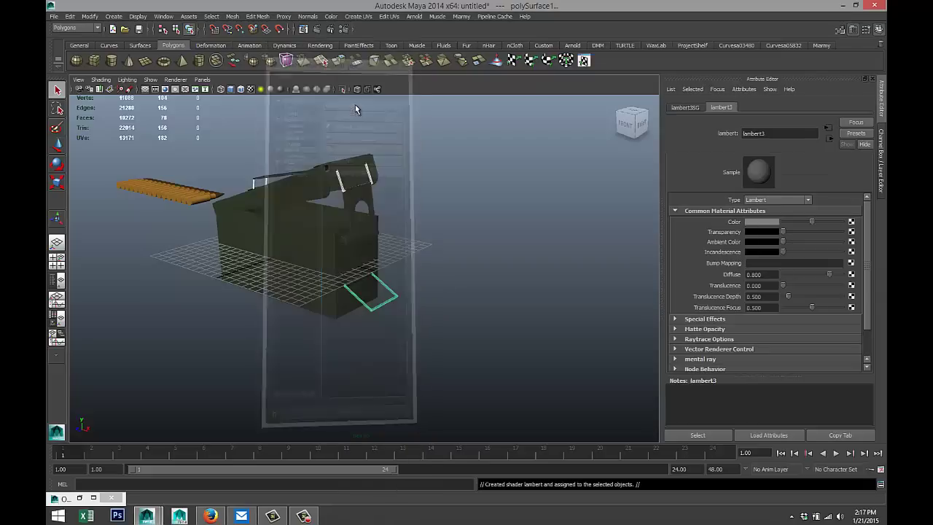
{"action": "left_click", "coordinate": [767, 223]}
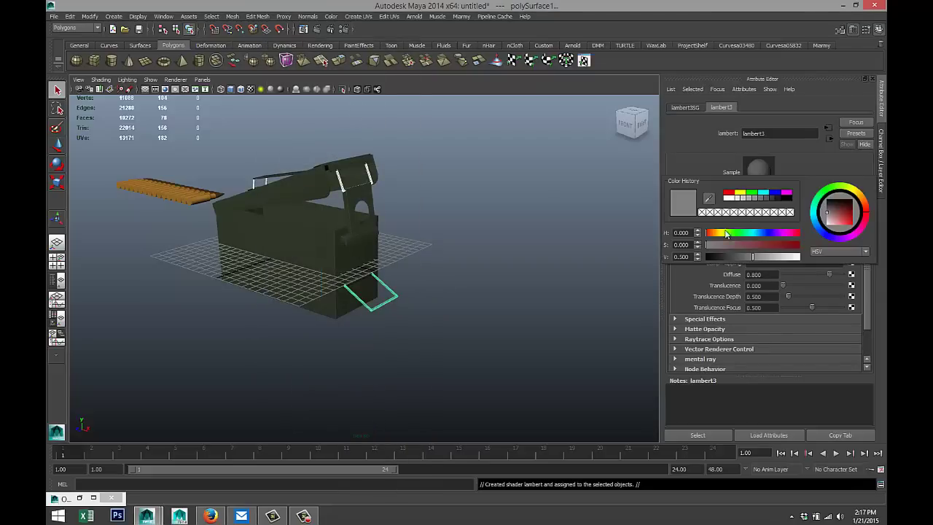
{"action": "left_click", "coordinate": [789, 198]}
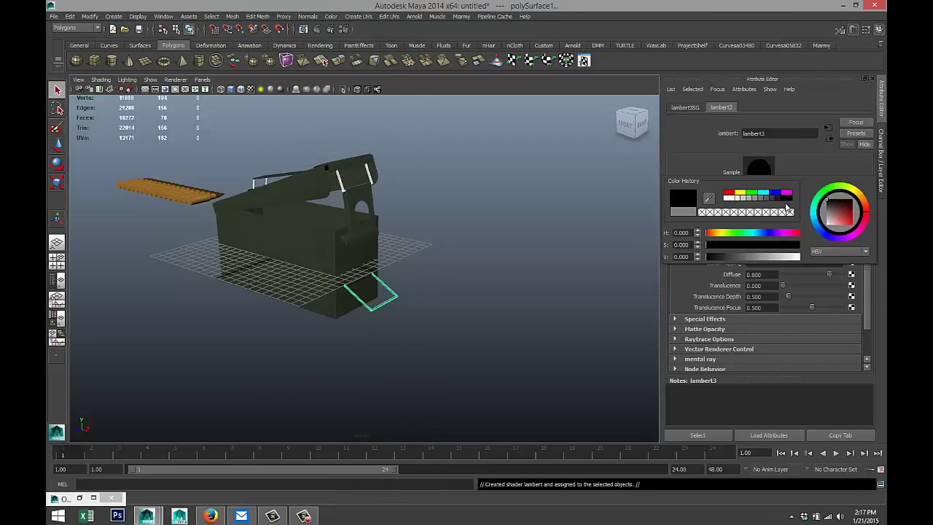
{"action": "left_click", "coordinate": [506, 298]}
Move the whole row of cartridges along X into the open can, placing the group's transform at about X 32.58
{"action": "scroll", "coordinate": [236, 261], "scroll_direction": "down", "scroll_amount": 3}
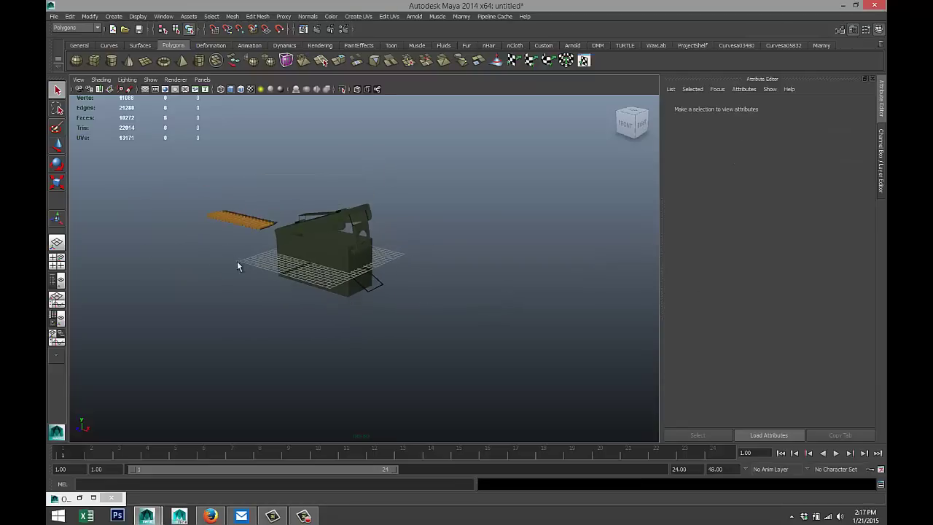
{"action": "left_click", "coordinate": [223, 221]}
{"action": "left_click_drag", "start_coordinate": [245, 245], "coordinate": [268, 272]}
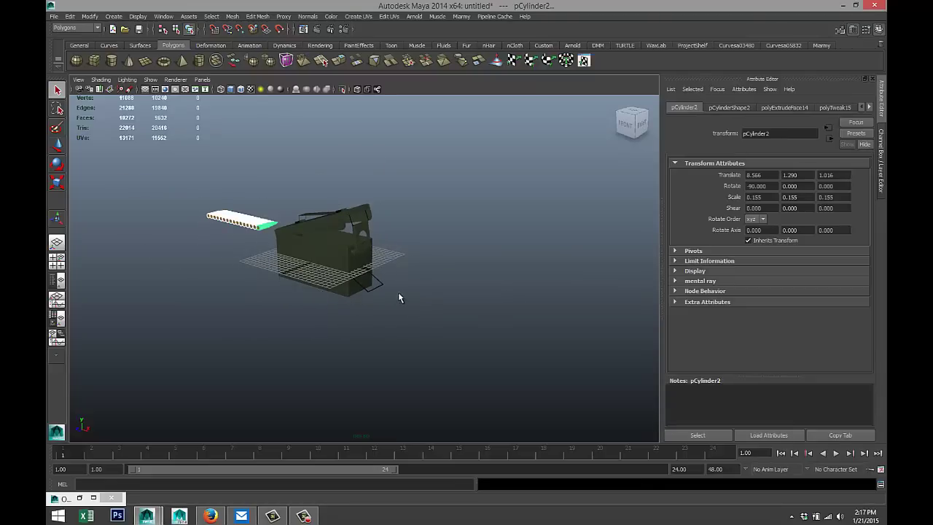
{"action": "key", "text": "w"}
{"action": "left_click_drag", "start_coordinate": [291, 233], "coordinate": [378, 265]}
{"action": "left_click", "coordinate": [57, 263]}
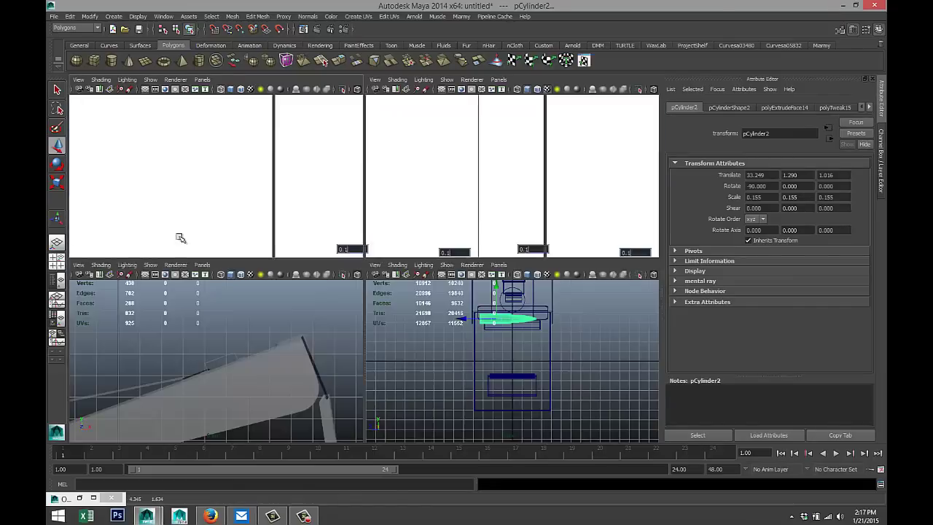
{"action": "key", "text": "space"}
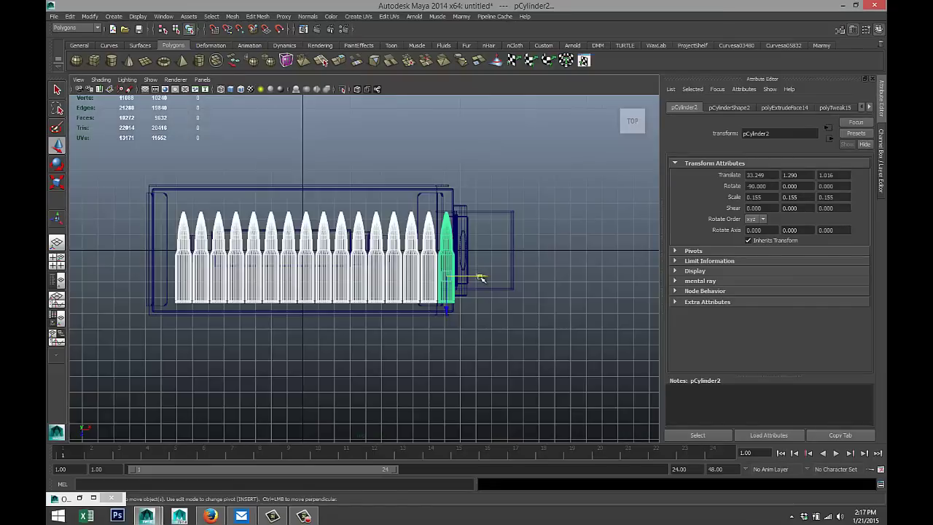
{"action": "left_click_drag", "start_coordinate": [481, 277], "coordinate": [468, 277]}
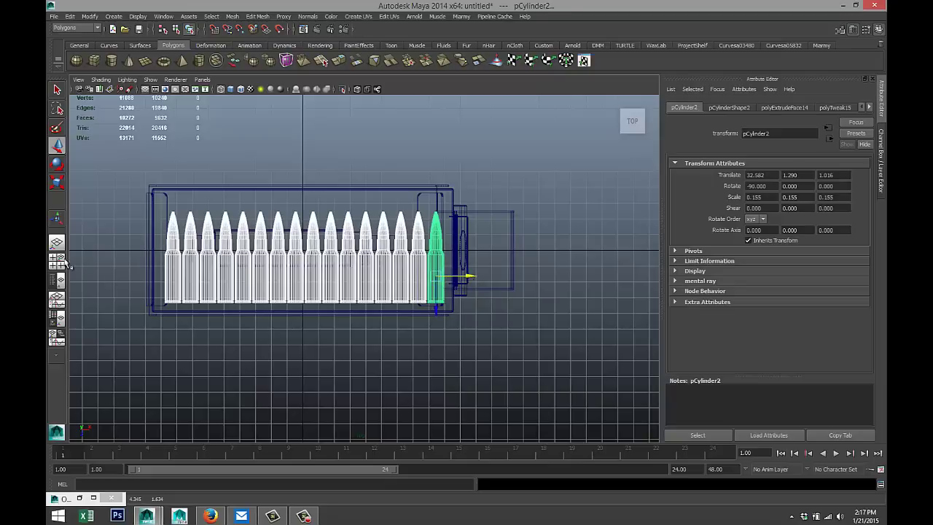
Combine all the can parts and cartridges into a single mesh
{"action": "left_click", "coordinate": [59, 261]}
{"action": "key", "text": "space"}
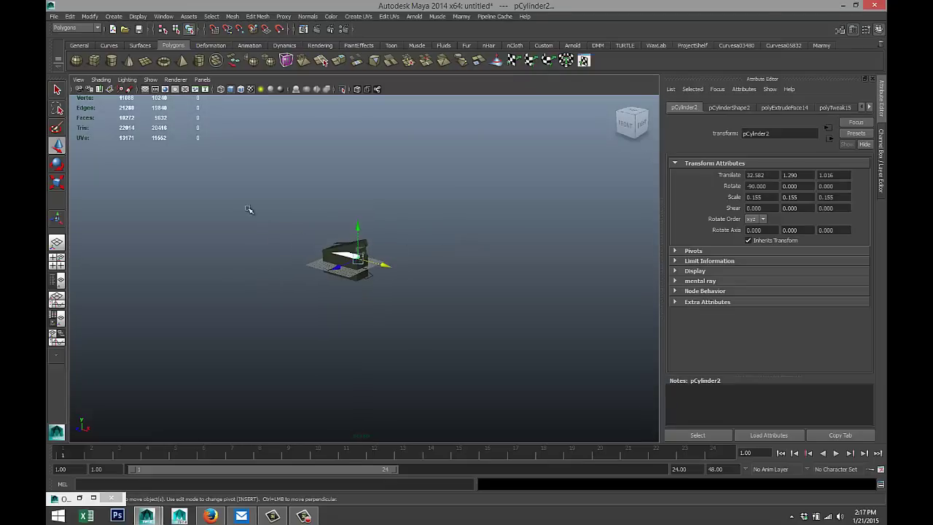
{"action": "left_click_drag", "start_coordinate": [249, 209], "coordinate": [453, 402]}
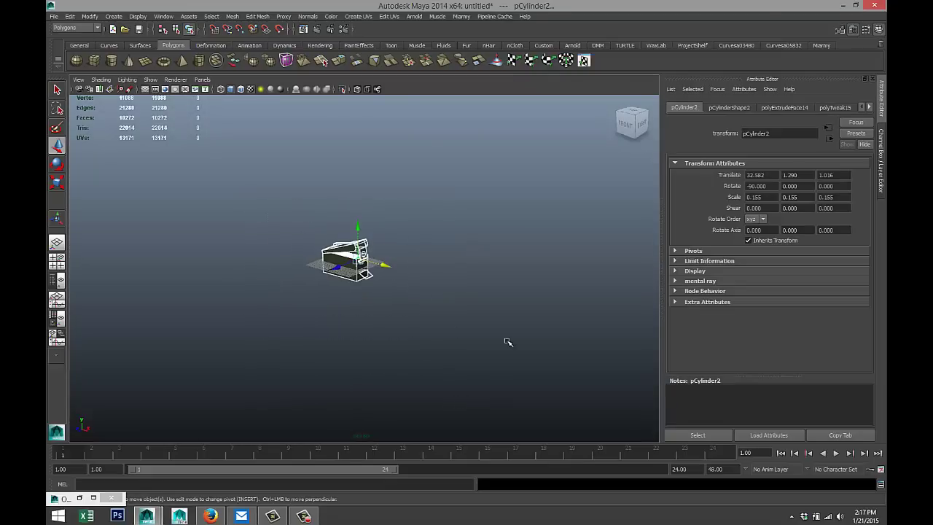
{"action": "left_click", "coordinate": [231, 17]}
{"action": "left_click", "coordinate": [246, 30]}
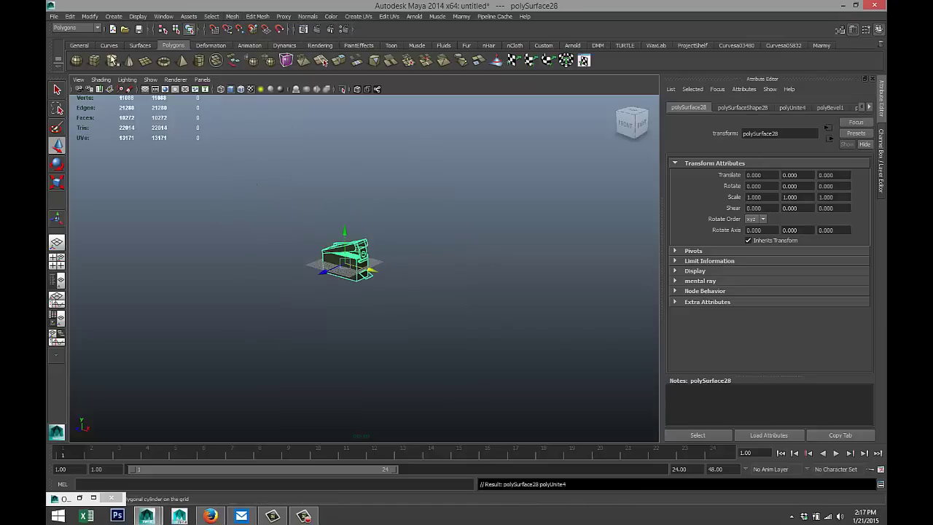
Create a large polygon ground plane around the can and scale it to about 11.84 in X and 5.06 in Z
{"action": "left_click", "coordinate": [145, 61]}
{"action": "scroll", "coordinate": [202, 265], "scroll_direction": "down", "scroll_amount": 3}
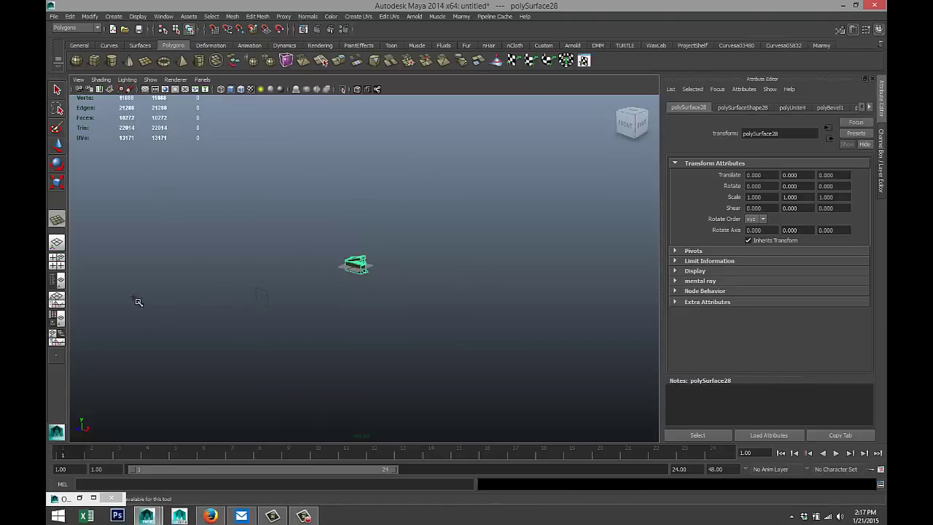
{"action": "left_click_drag", "start_coordinate": [139, 301], "coordinate": [685, 248]}
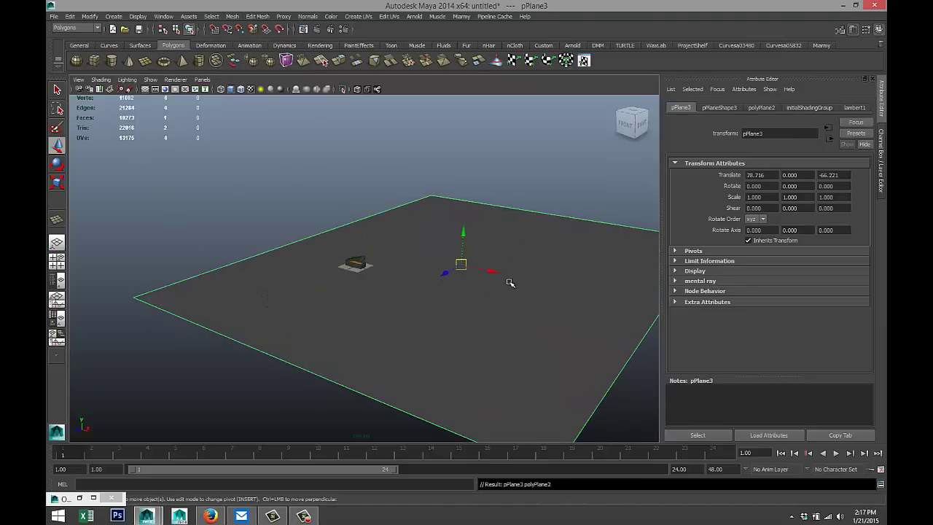
{"action": "key", "text": "r"}
{"action": "left_click_drag", "start_coordinate": [501, 274], "coordinate": [470, 335]}
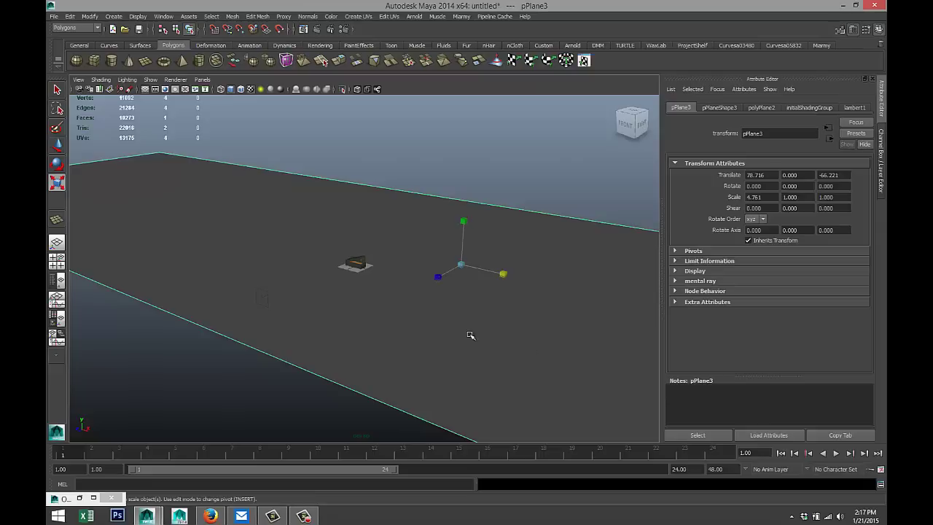
{"action": "left_click_drag", "start_coordinate": [438, 280], "coordinate": [437, 318]}
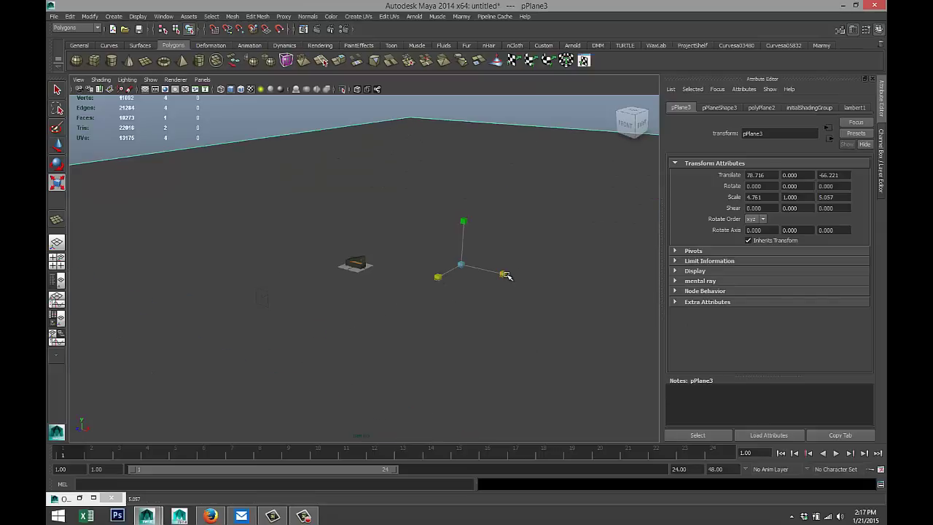
{"action": "left_click_drag", "start_coordinate": [505, 275], "coordinate": [576, 310]}
Raise the combined ammo can to about Y 5.15 so its base rests on the ground plane
{"action": "left_click", "coordinate": [57, 261]}
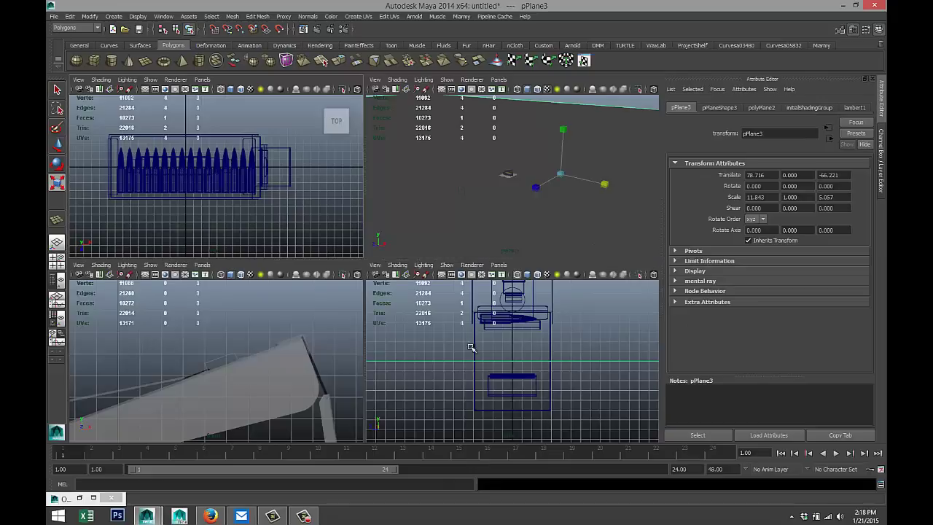
{"action": "key", "text": "space"}
{"action": "key", "text": "Delete"}
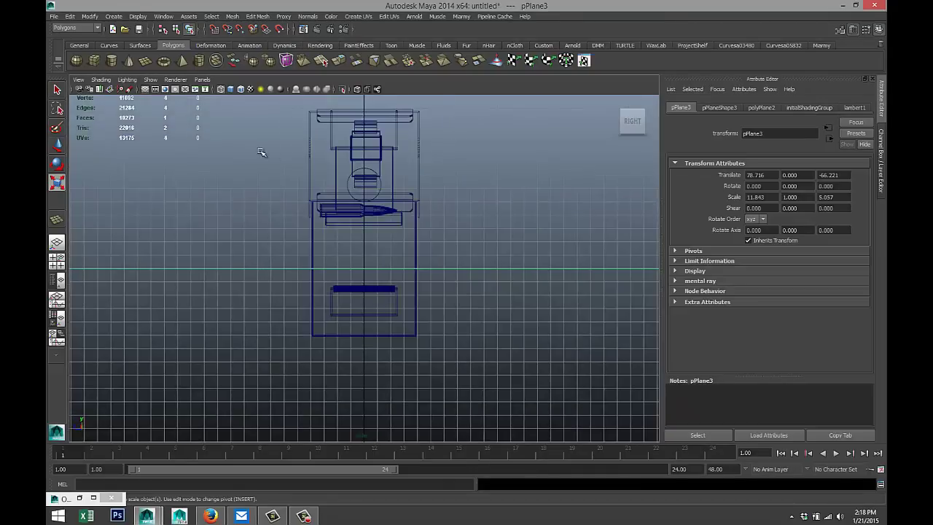
{"action": "left_click_drag", "start_coordinate": [262, 150], "coordinate": [485, 235]}
{"action": "key", "text": "w"}
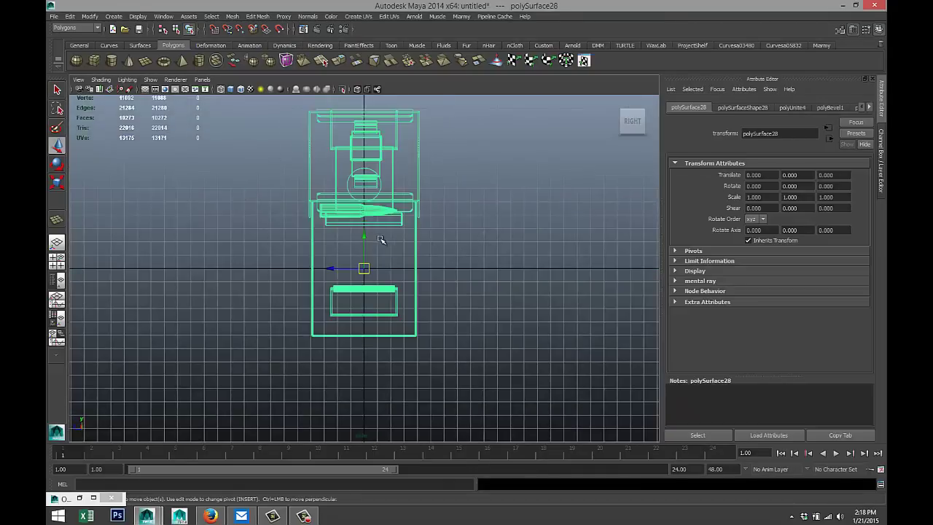
{"action": "left_click_drag", "start_coordinate": [364, 241], "coordinate": [374, 171]}
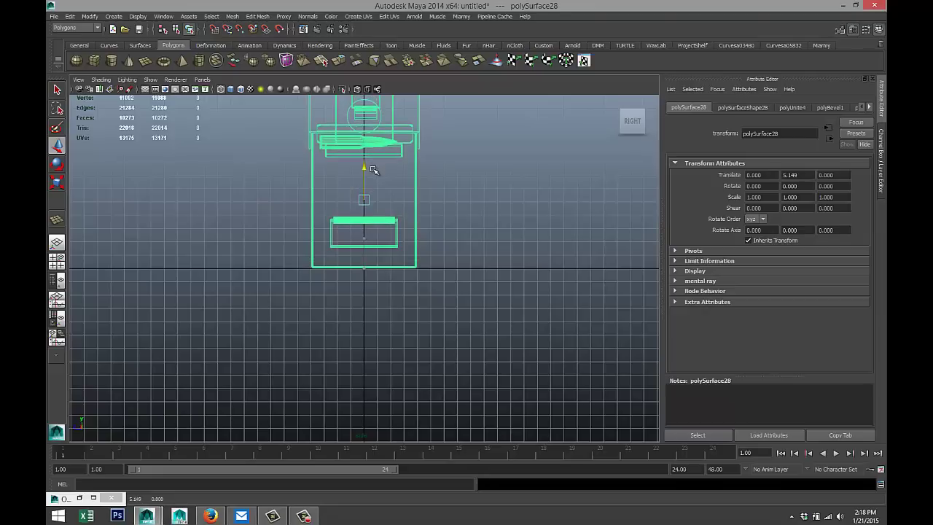
Create a point light at the scene origin
{"action": "left_click", "coordinate": [57, 259]}
{"action": "key", "text": "space"}
{"action": "key", "text": "f"}
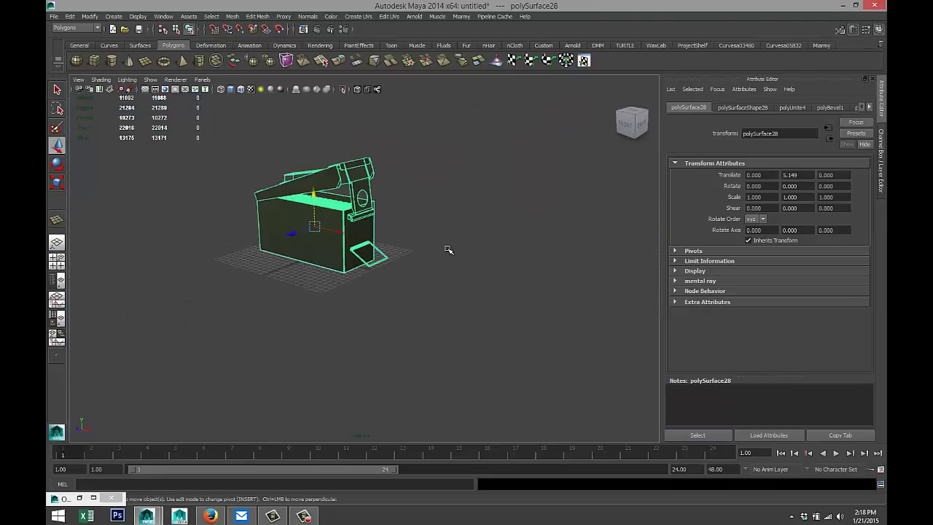
{"action": "left_click_drag", "start_coordinate": [446, 249], "coordinate": [439, 218], "text": "alt"}
{"action": "left_click_drag", "start_coordinate": [428, 184], "coordinate": [510, 279], "text": "alt"}
{"action": "middle_click_drag", "start_coordinate": [510, 279], "coordinate": [518, 287], "text": "alt"}
{"action": "left_click_drag", "start_coordinate": [518, 287], "coordinate": [518, 289], "text": "alt"}
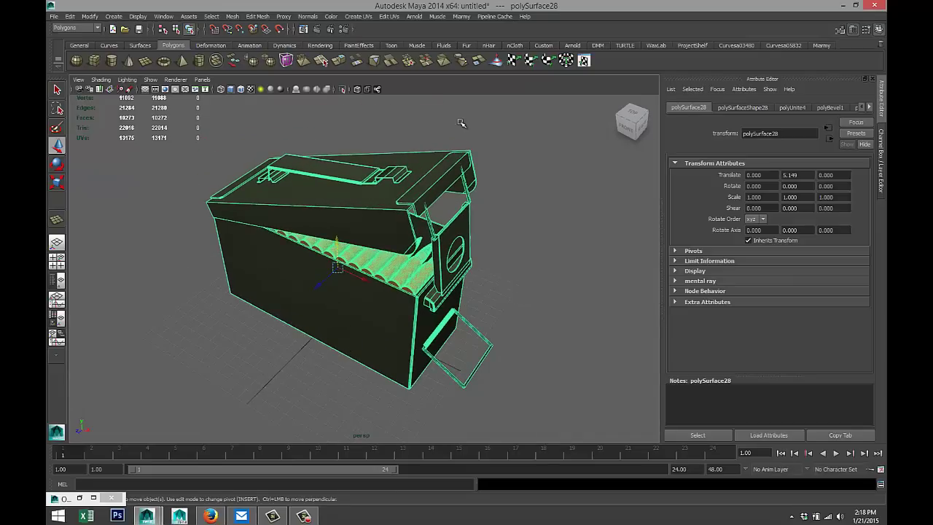
{"action": "left_click", "coordinate": [113, 16]}
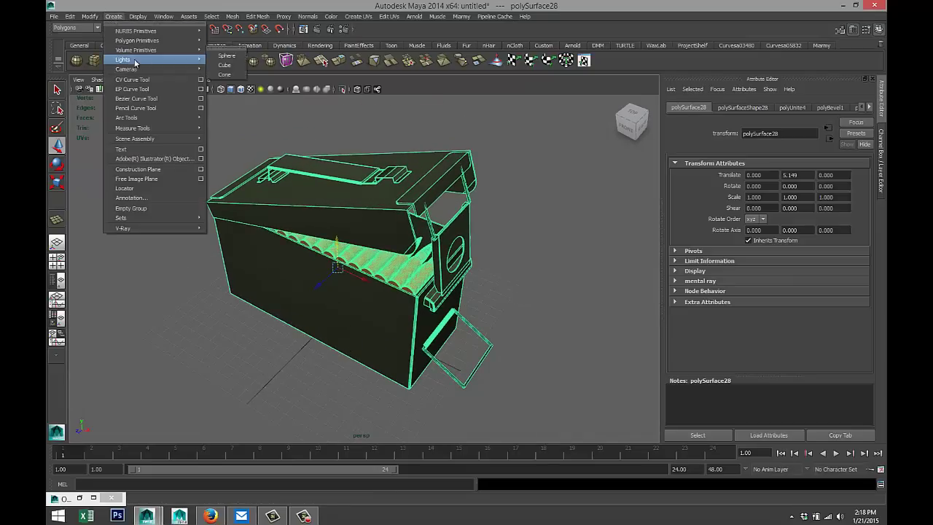
{"action": "mouse_move", "coordinate": [143, 60]}
{"action": "left_click", "coordinate": [231, 84]}
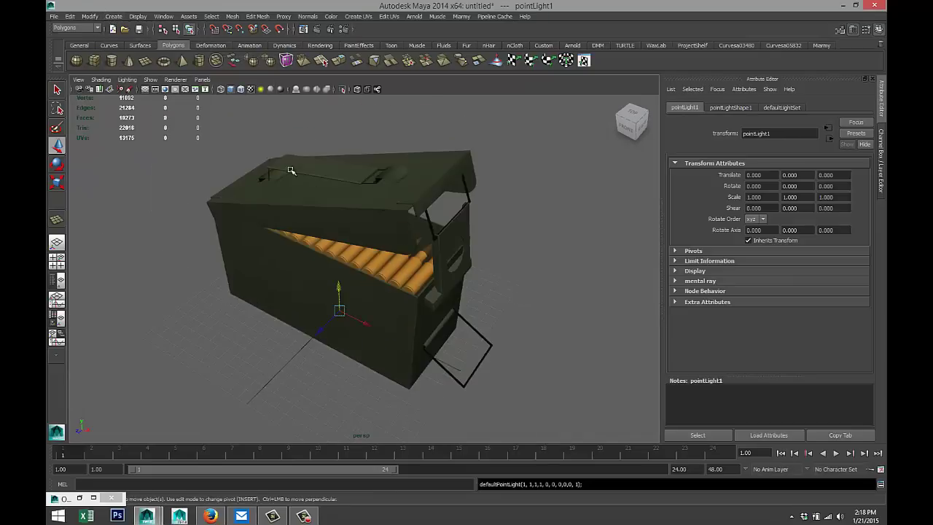
Move the point light to about X -2.05, Y 23.56, Z 19.28 and display the scene with its lights
{"action": "scroll", "coordinate": [401, 308], "scroll_direction": "down", "scroll_amount": 3}
{"action": "left_click_drag", "start_coordinate": [348, 271], "coordinate": [352, 118]}
{"action": "key", "text": "7"}
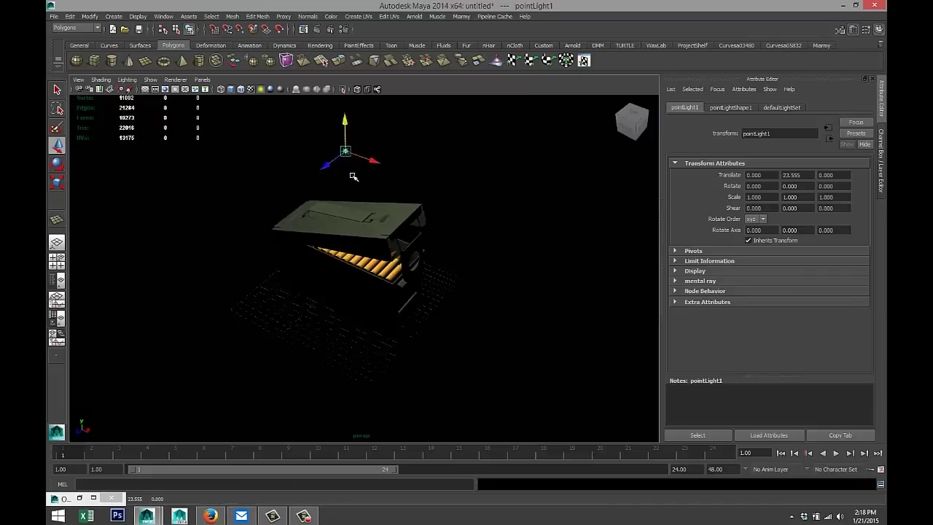
{"action": "left_click_drag", "start_coordinate": [325, 166], "coordinate": [241, 243]}
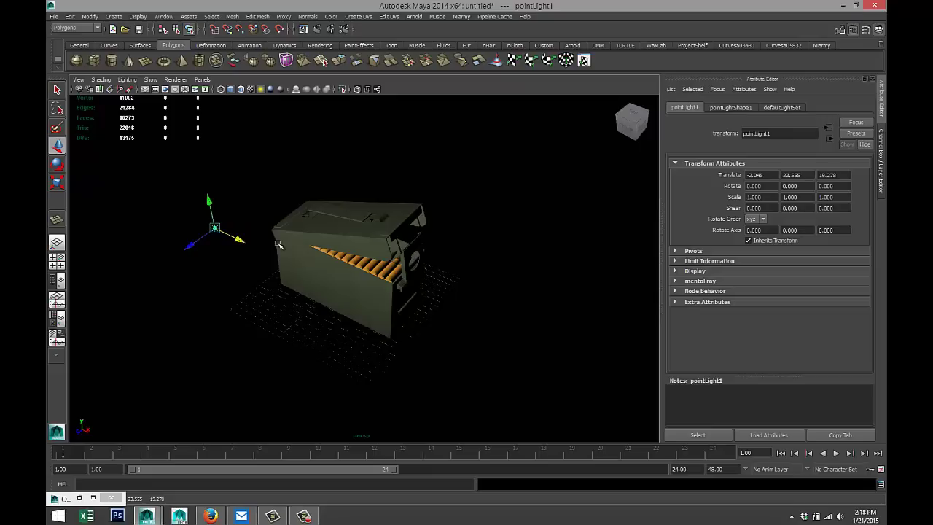
Duplicate the point light and move the copy beyond the can's latch end, to about X 26.20, Z 1.66
{"action": "key", "text": "ctrl+d"}
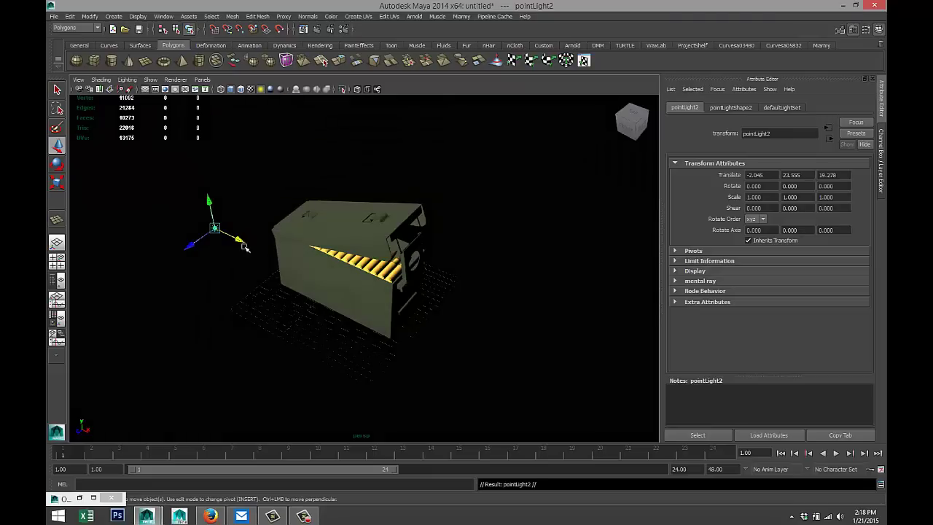
{"action": "left_click_drag", "start_coordinate": [242, 245], "coordinate": [513, 392]}
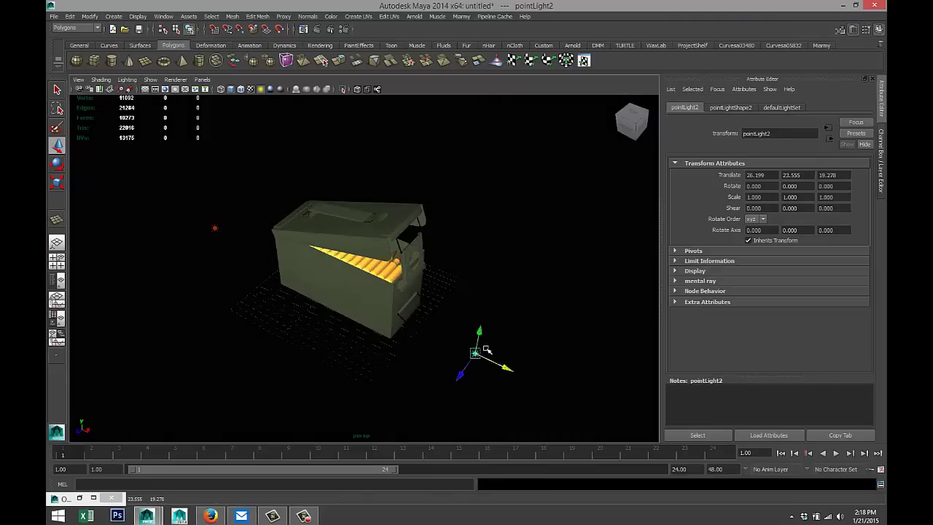
{"action": "left_click_drag", "start_coordinate": [461, 377], "coordinate": [567, 264]}
Duplicate the second point light and place the copy above the can at about X 7.66, Y 35.10
{"action": "key", "text": "ctrl+d"}
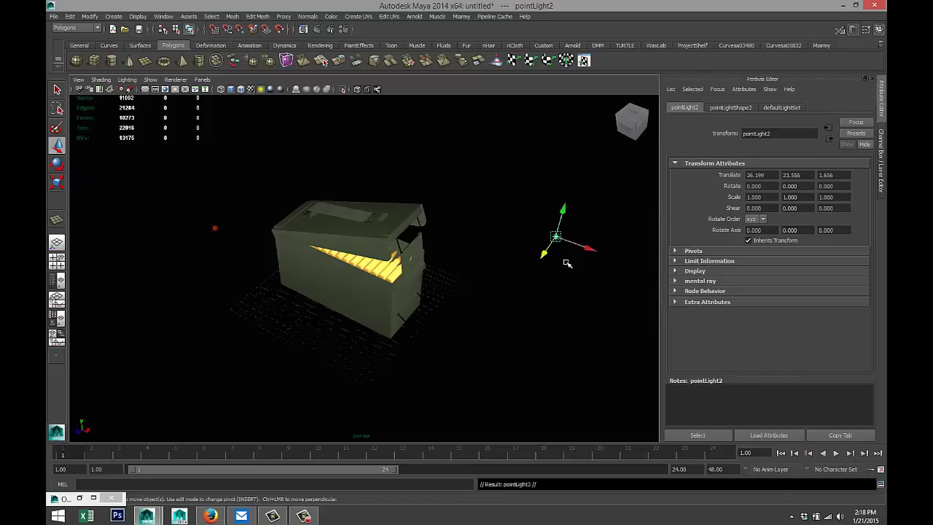
{"action": "left_click_drag", "start_coordinate": [576, 252], "coordinate": [398, 40]}
{"action": "scroll", "coordinate": [430, 173], "scroll_direction": "down", "scroll_amount": 3}
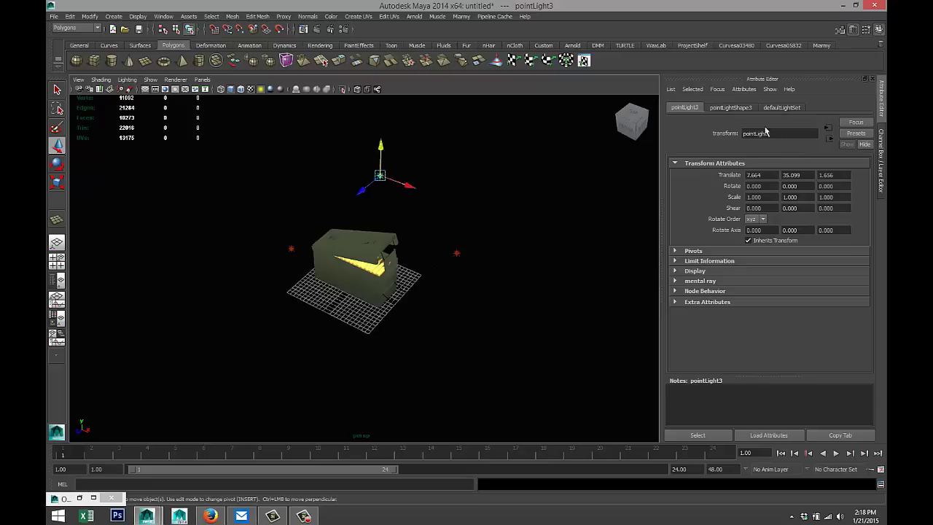
Set the intensity of the point light above the can to 0.2
{"action": "left_click", "coordinate": [730, 107]}
{"action": "double_click", "coordinate": [776, 232]}
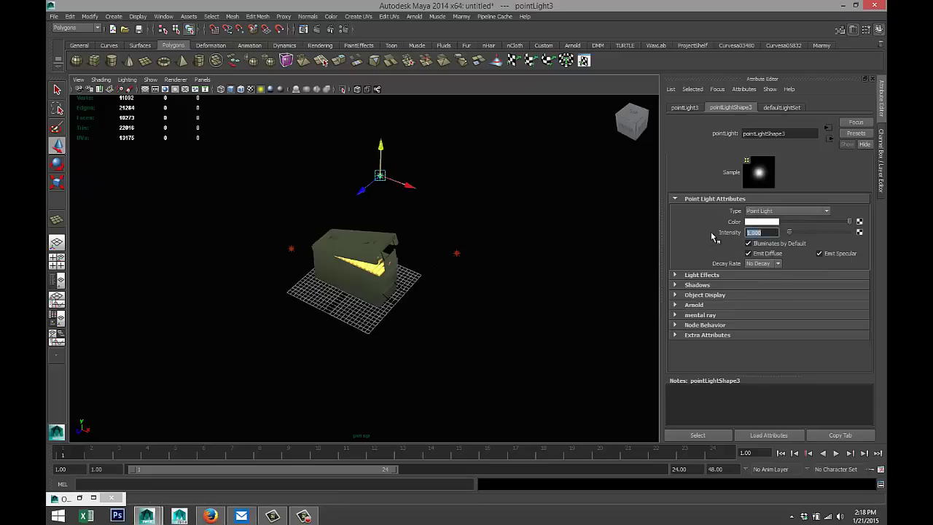
{"action": "type", "text": "0.2"}
{"action": "key", "text": "Return"}
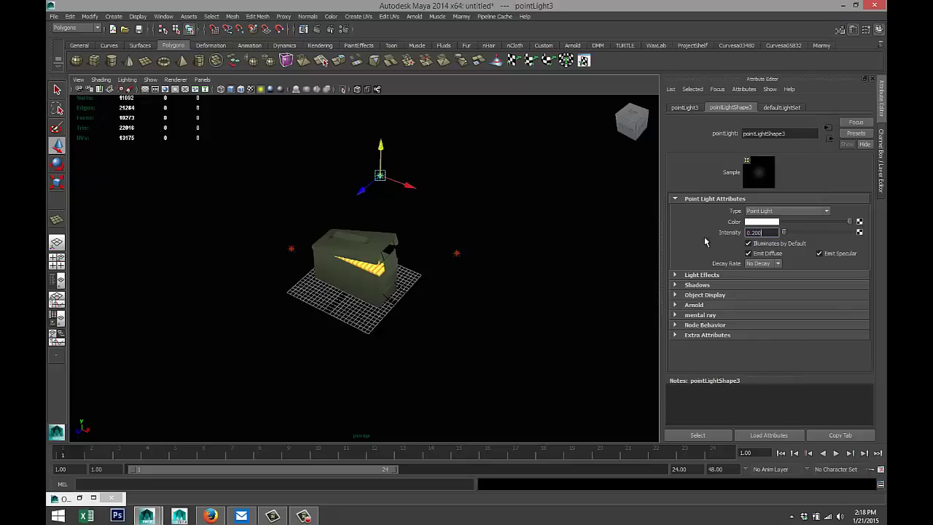
Select the ground plane's face and assign it a new Phong E material
{"action": "left_click", "coordinate": [543, 284]}
{"action": "mouse_move", "coordinate": [542, 282]}
{"action": "right_mouse_down"}
{"action": "mouse_move", "coordinate": [537, 274]}
{"action": "mouse_move", "coordinate": [544, 296]}
{"action": "right_mouse_up"}
{"action": "left_click", "coordinate": [542, 286]}
{"action": "scroll", "coordinate": [473, 299], "scroll_direction": "down", "scroll_amount": 2}
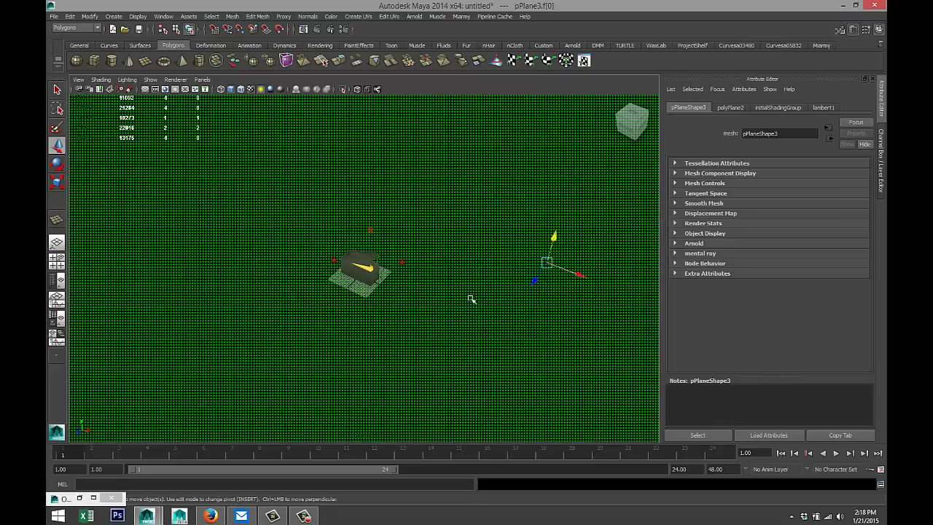
{"action": "right_click_drag", "start_coordinate": [488, 293], "coordinate": [492, 480]}
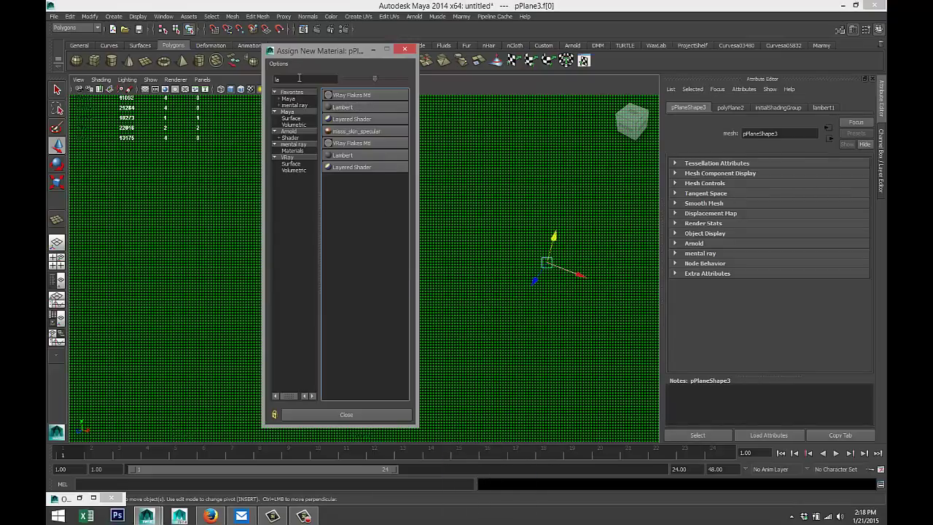
{"action": "left_click", "coordinate": [299, 77]}
{"action": "type", "text": "ph"}
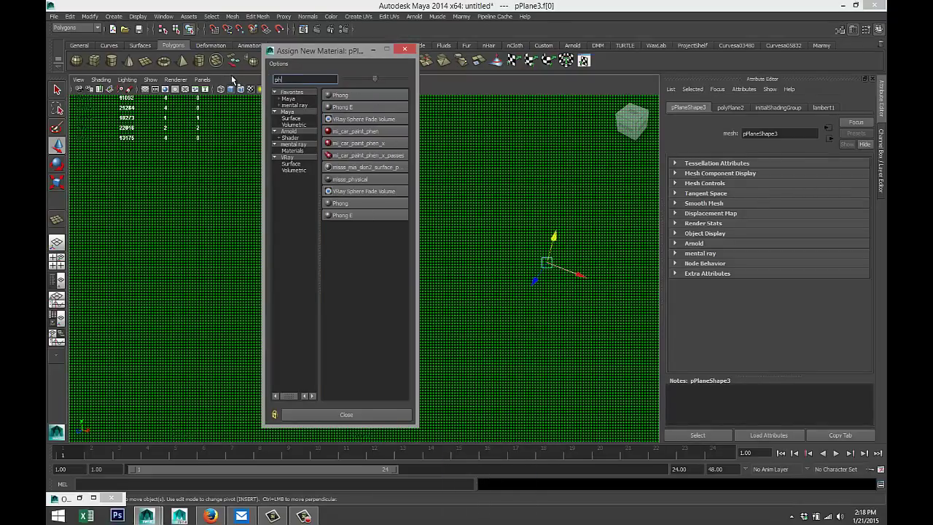
{"action": "left_click", "coordinate": [373, 106]}
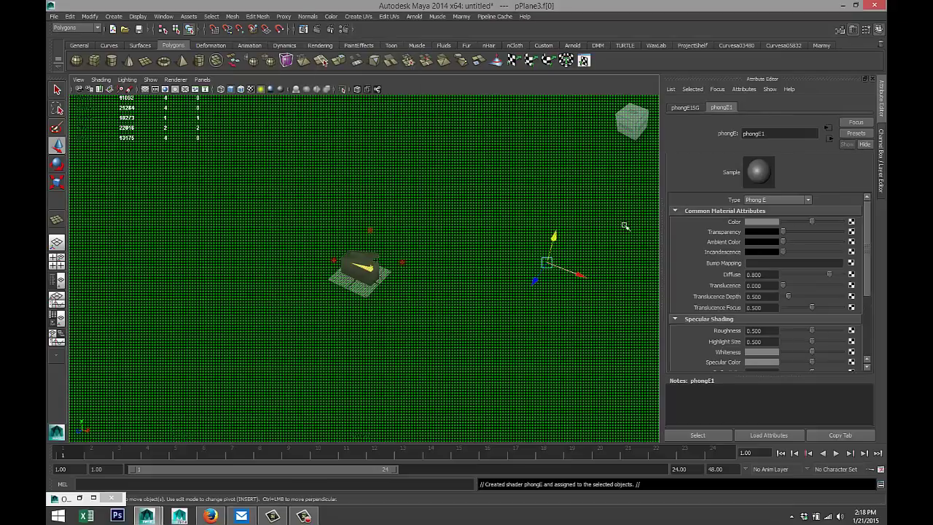
Set the ground plane's Phong E material color to white and frame the ammo can close up
{"action": "left_click", "coordinate": [768, 222]}
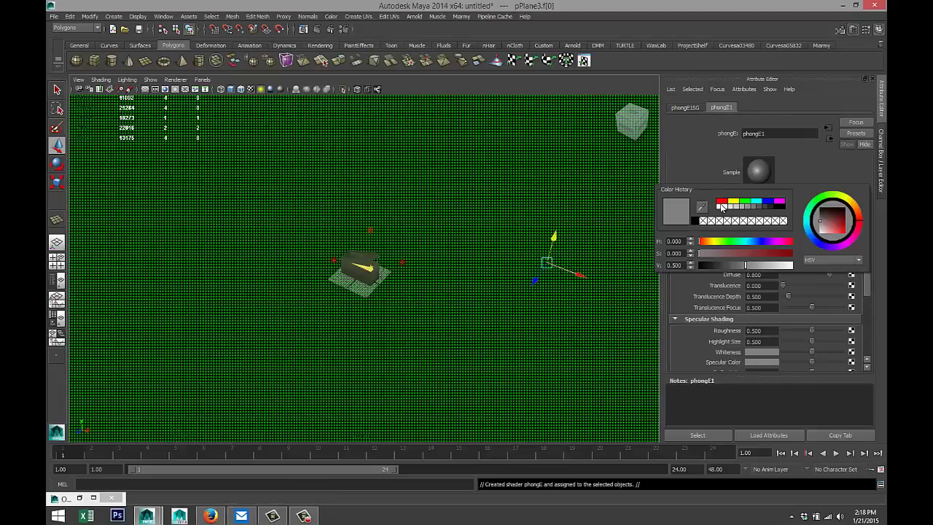
{"action": "left_click", "coordinate": [721, 206]}
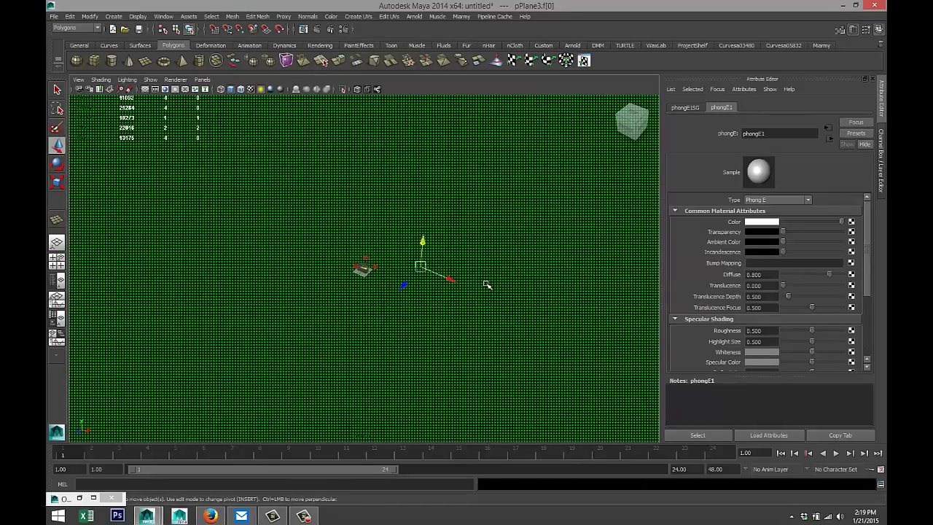
{"action": "key", "text": "f"}
{"action": "left_click", "coordinate": [513, 195]}
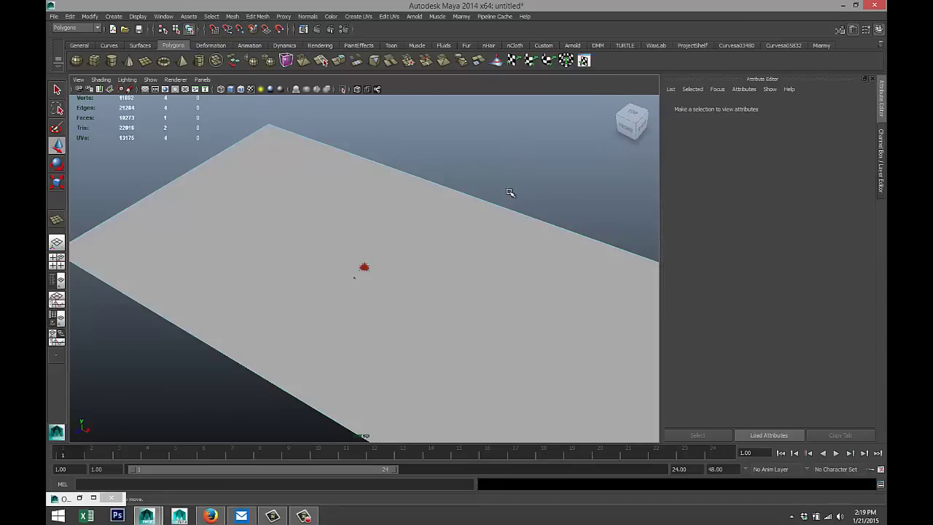
{"action": "scroll", "coordinate": [508, 196], "scroll_direction": "up", "scroll_amount": 10}
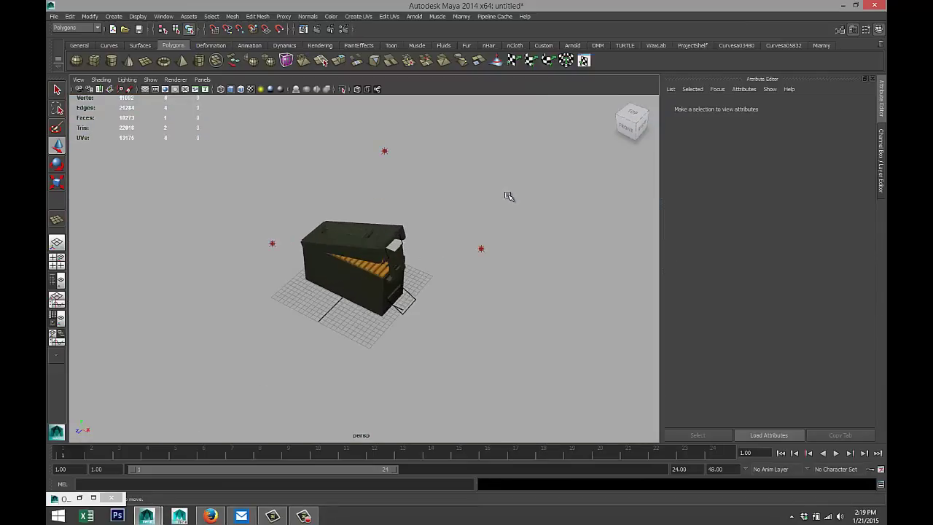
{"action": "scroll", "coordinate": [508, 196], "scroll_direction": "up", "scroll_amount": 10}
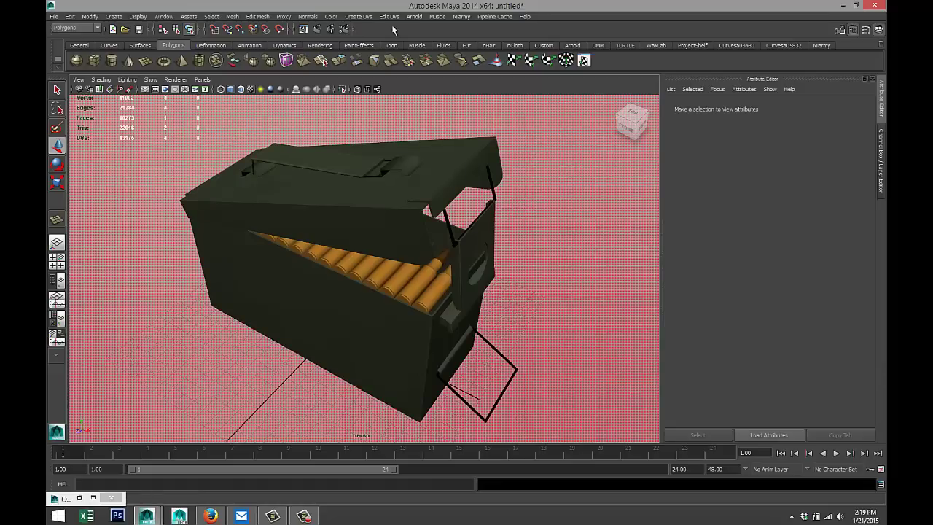
Switch the renderer to mental ray in the render settings
{"action": "left_click", "coordinate": [344, 30]}
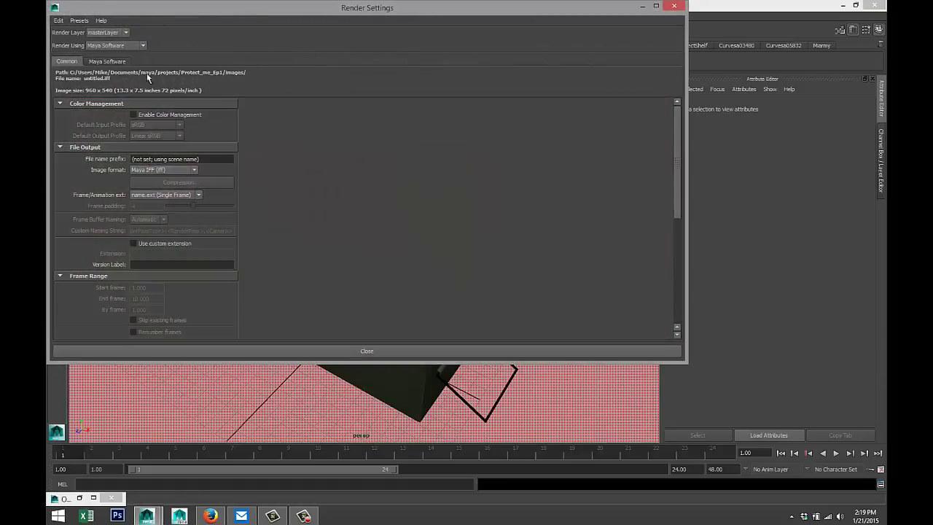
{"action": "left_click", "coordinate": [143, 46]}
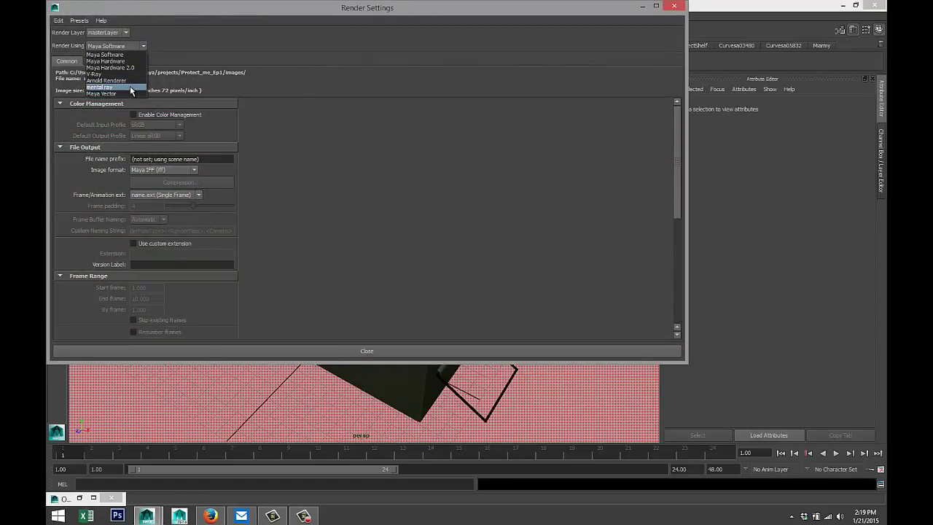
{"action": "left_click", "coordinate": [132, 88]}
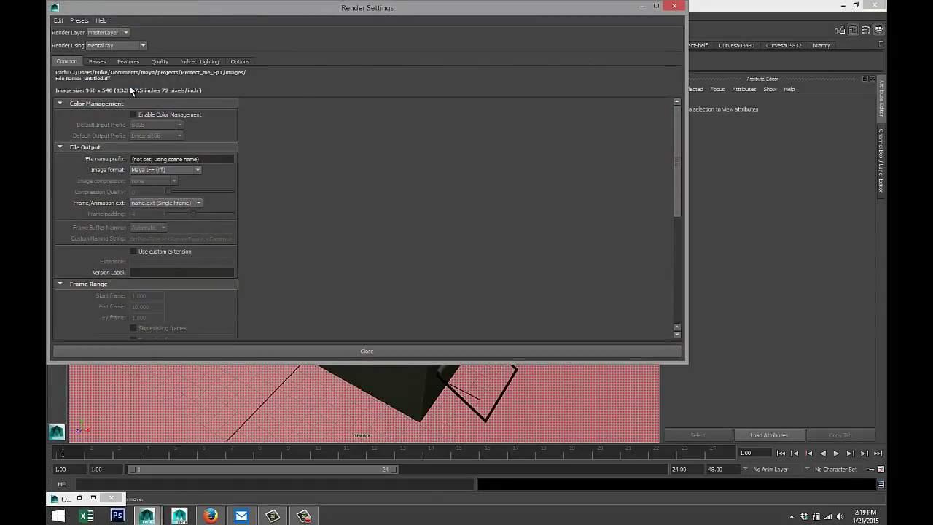
Enable Global Illumination and raise the Unified Sampling quality to about 1.51
{"action": "left_click", "coordinate": [196, 62]}
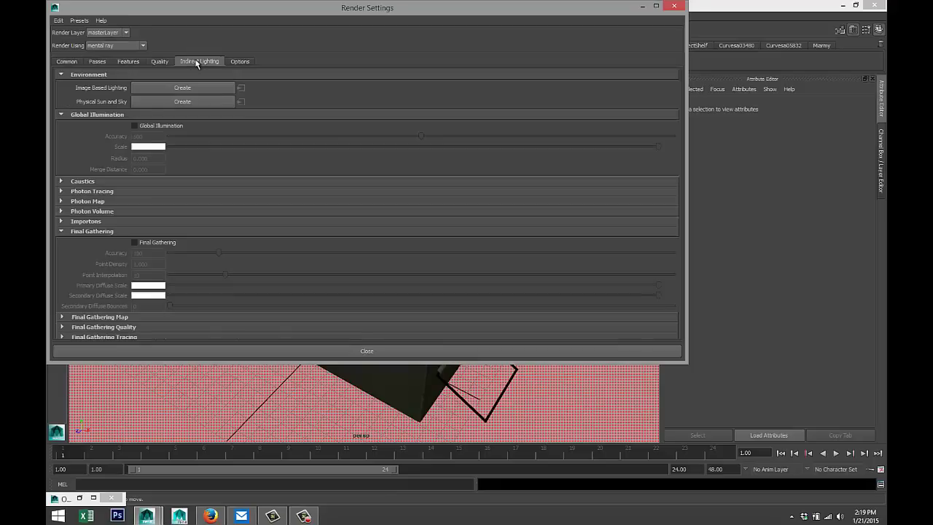
{"action": "left_click", "coordinate": [134, 126]}
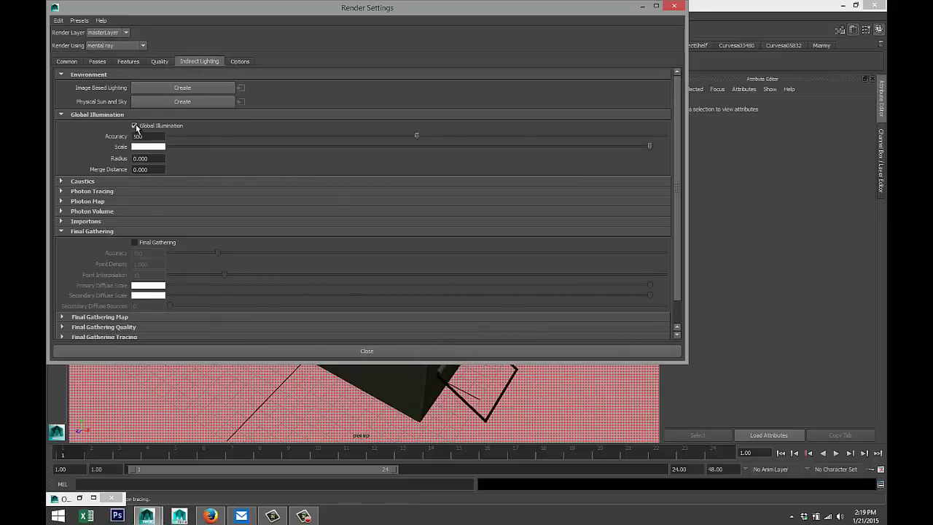
{"action": "left_click", "coordinate": [160, 62]}
{"action": "left_click_drag", "start_coordinate": [257, 98], "coordinate": [542, 108]}
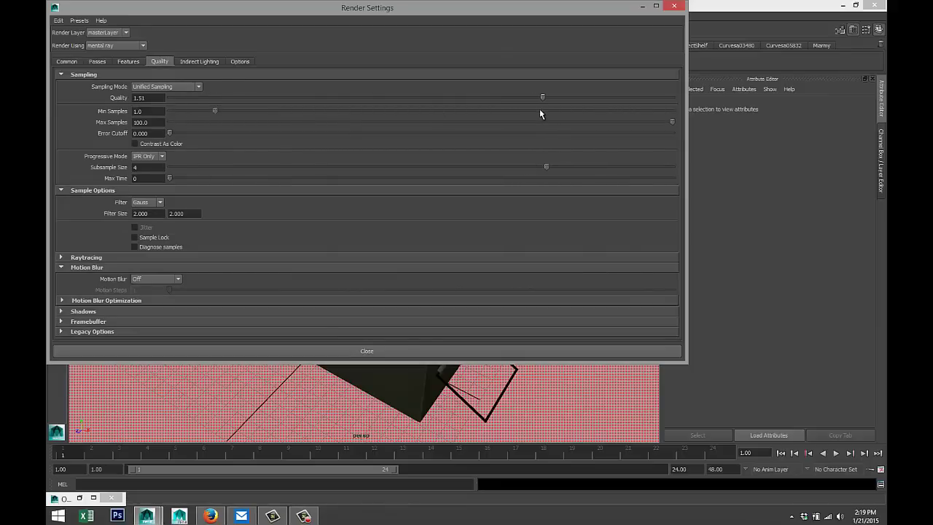
Set the render image size to the HD 1080 preset and minimize the render settings
{"action": "left_click", "coordinate": [67, 61]}
{"action": "scroll", "coordinate": [251, 220], "scroll_direction": "down", "scroll_amount": 5}
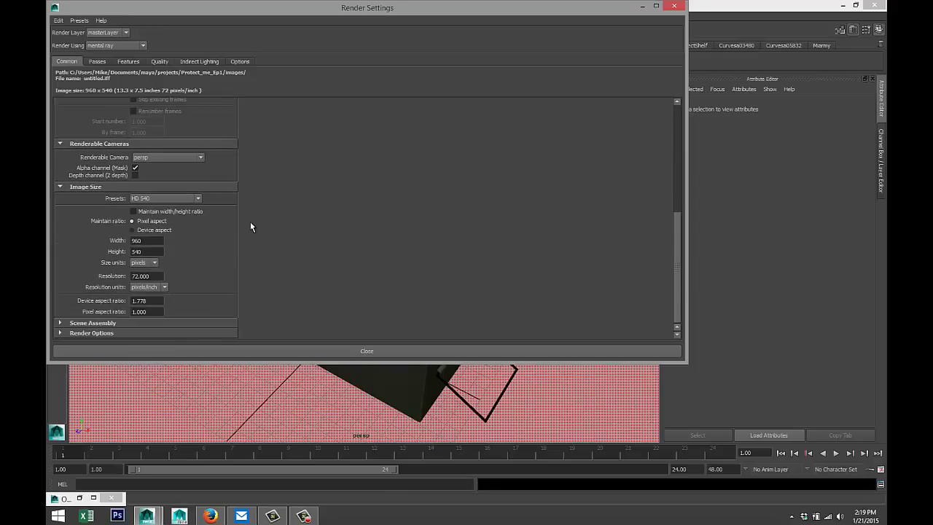
{"action": "left_click", "coordinate": [199, 197]}
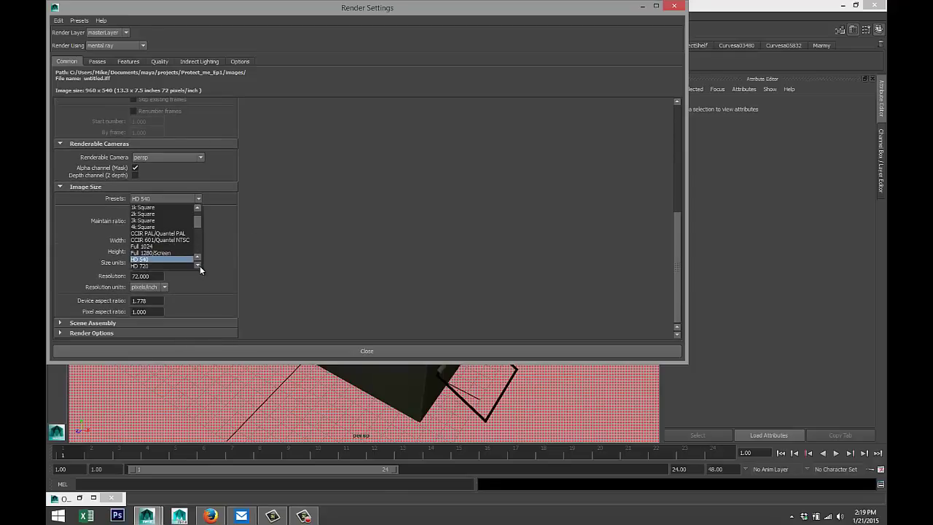
{"action": "left_click", "coordinate": [191, 265]}
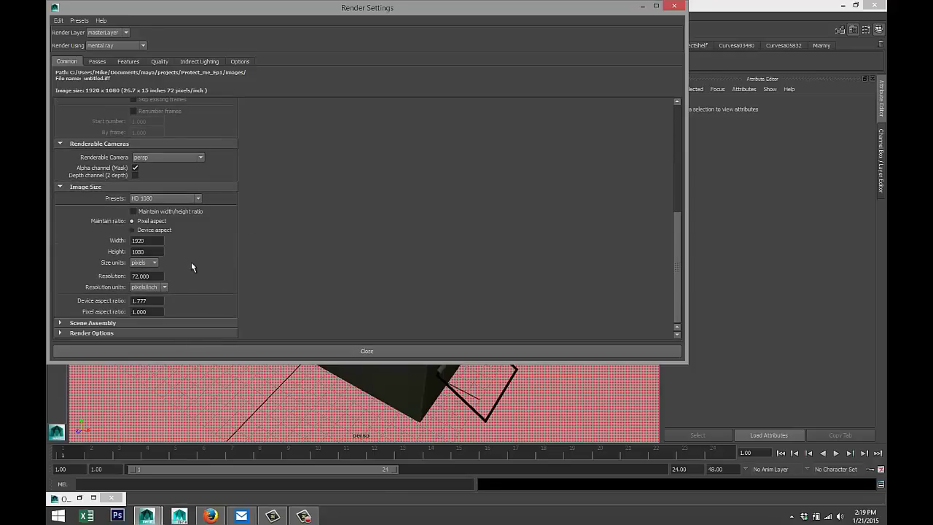
{"action": "left_click", "coordinate": [642, 6]}
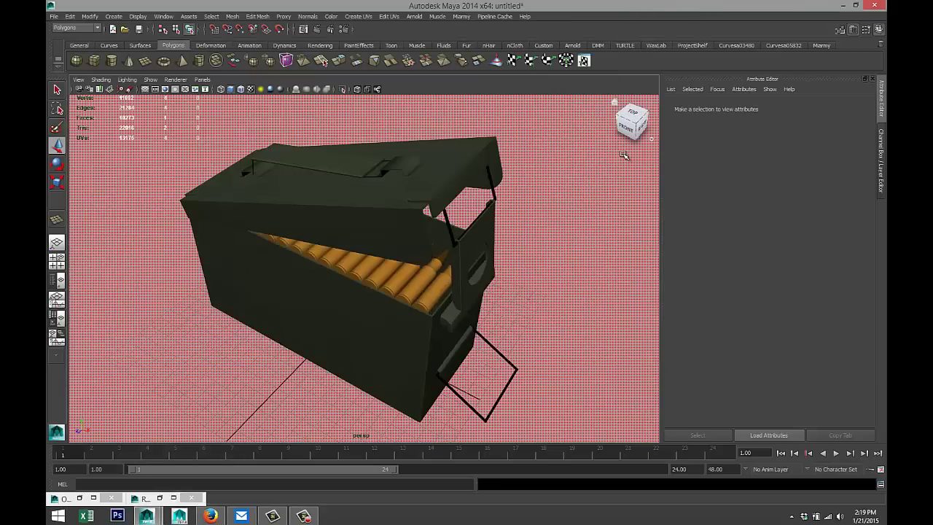